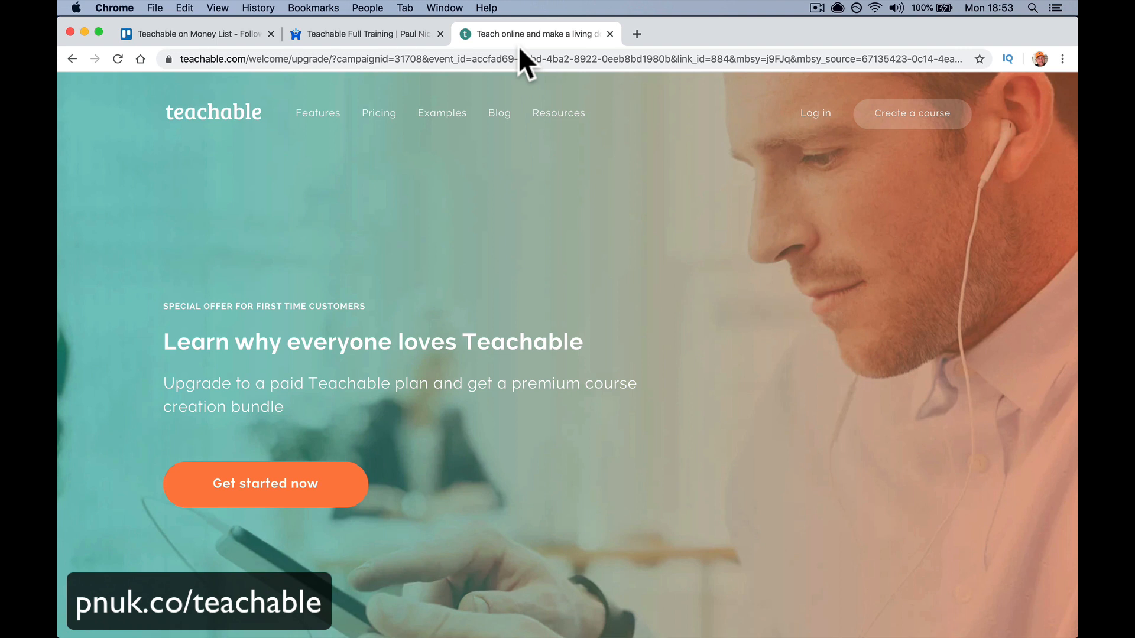
- Switch to the 'Teachable Full Training' tab showing the course's free enrollment sales page
left_click(392, 34)
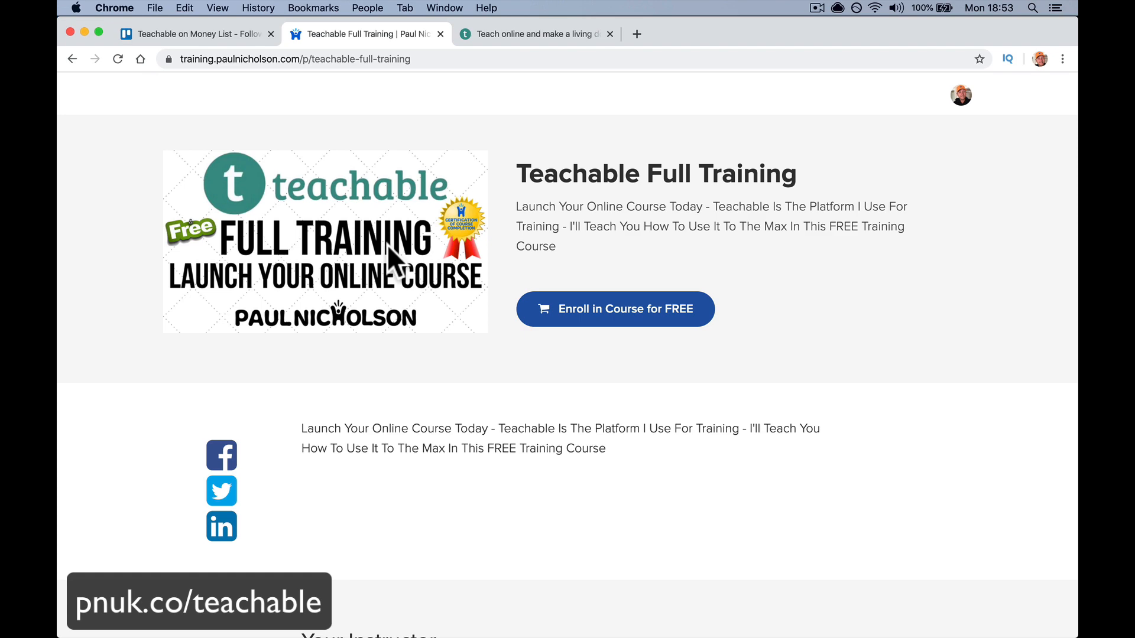
- Scroll through the Full Training course curriculum, then return to the 'Teach online and make a living' tab
scroll(387, 245, "down", 15)
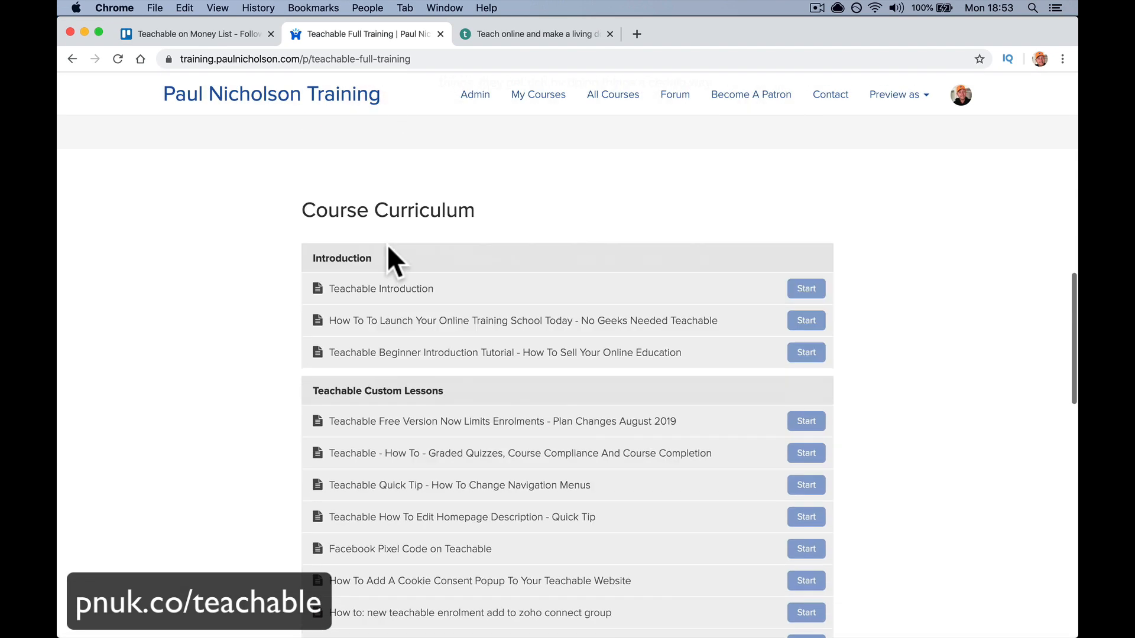
scroll(480, 437, "down", 5)
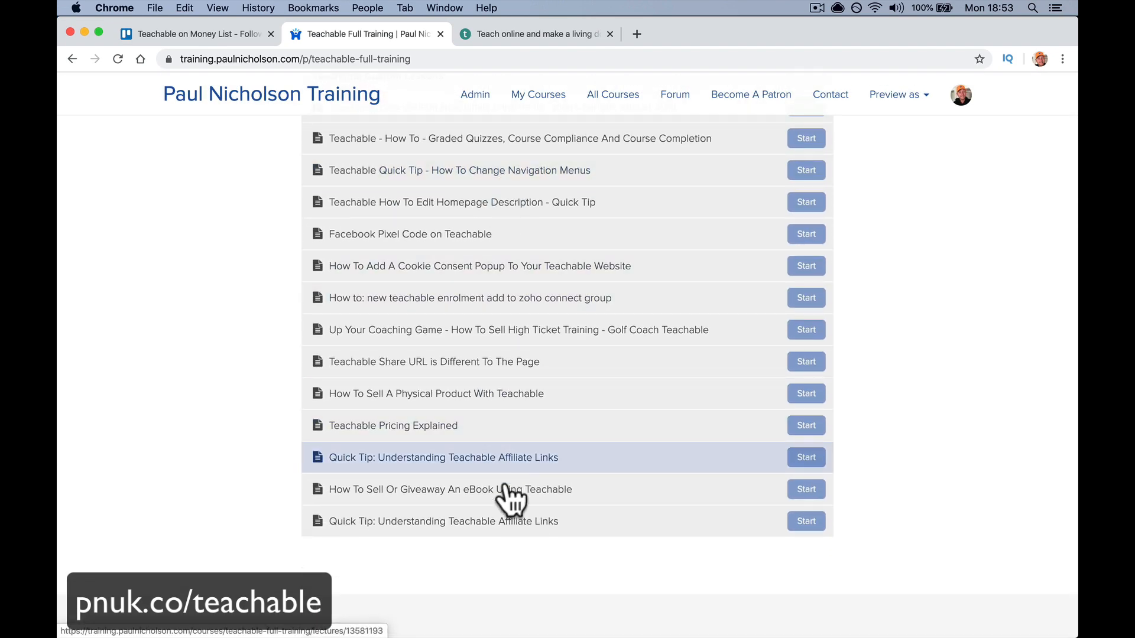
scroll(504, 492, "up", 8)
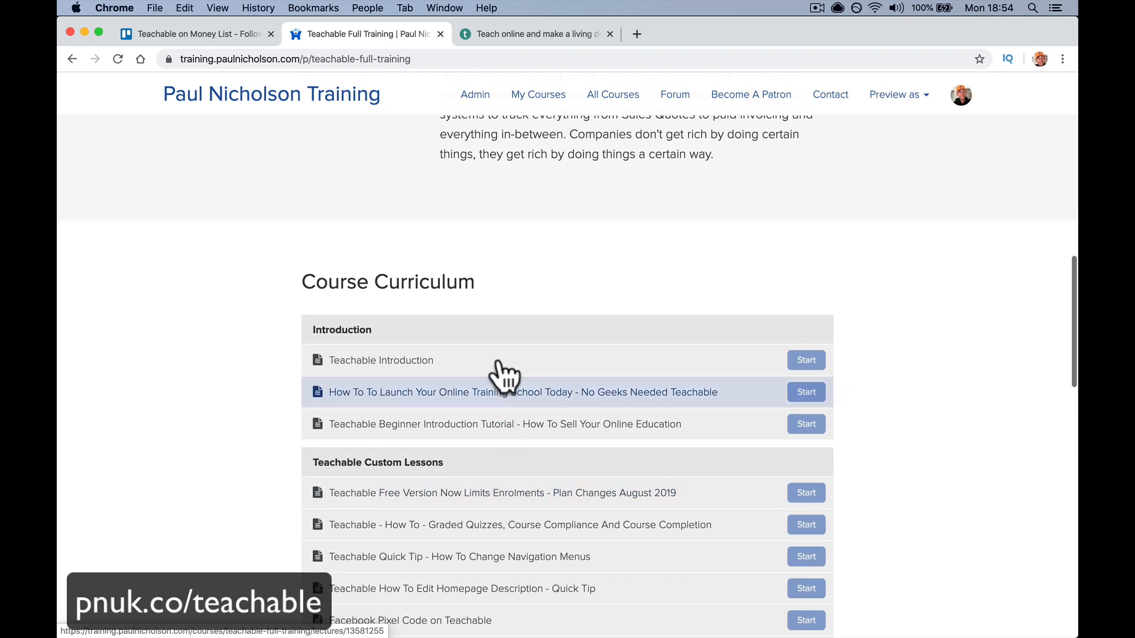
scroll(510, 258, "up", 6)
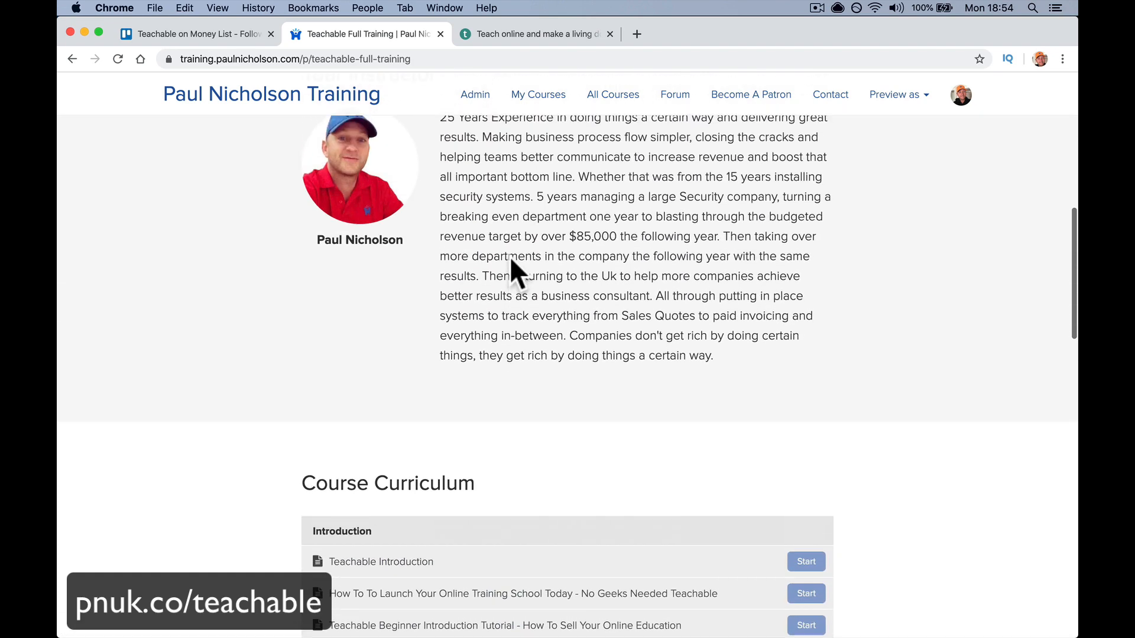
scroll(509, 256, "up", 4)
left_click(510, 33)
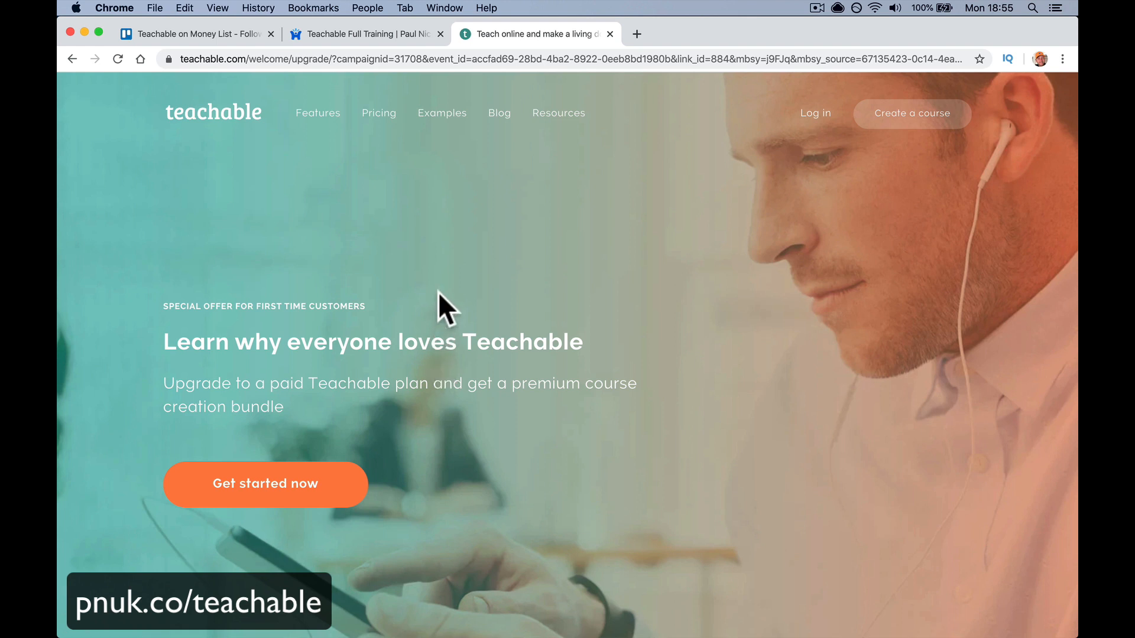
- Open Teachable's pricing page and bring up the full comparison of all plans
left_click(375, 113)
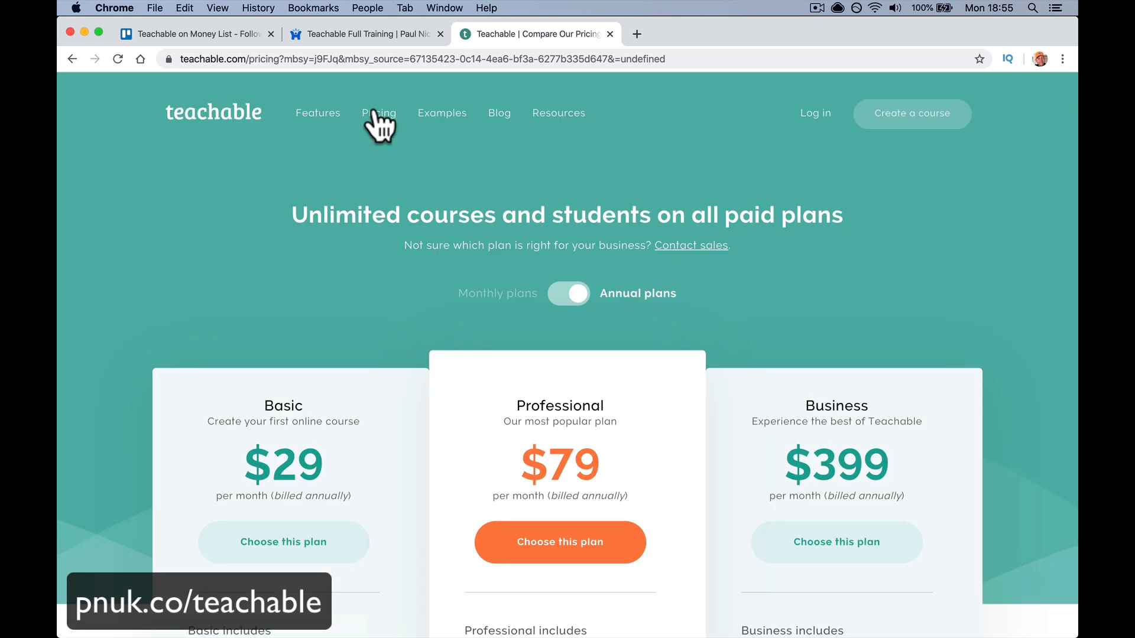
scroll(446, 213, "down", 10)
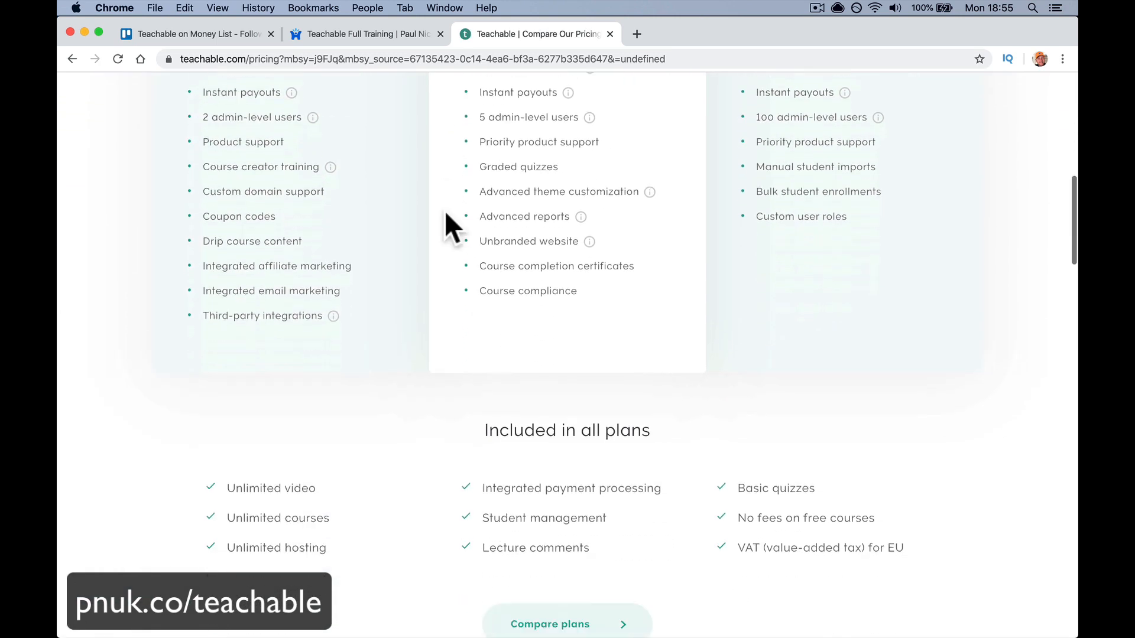
scroll(445, 214, "down", 5)
left_click(561, 331)
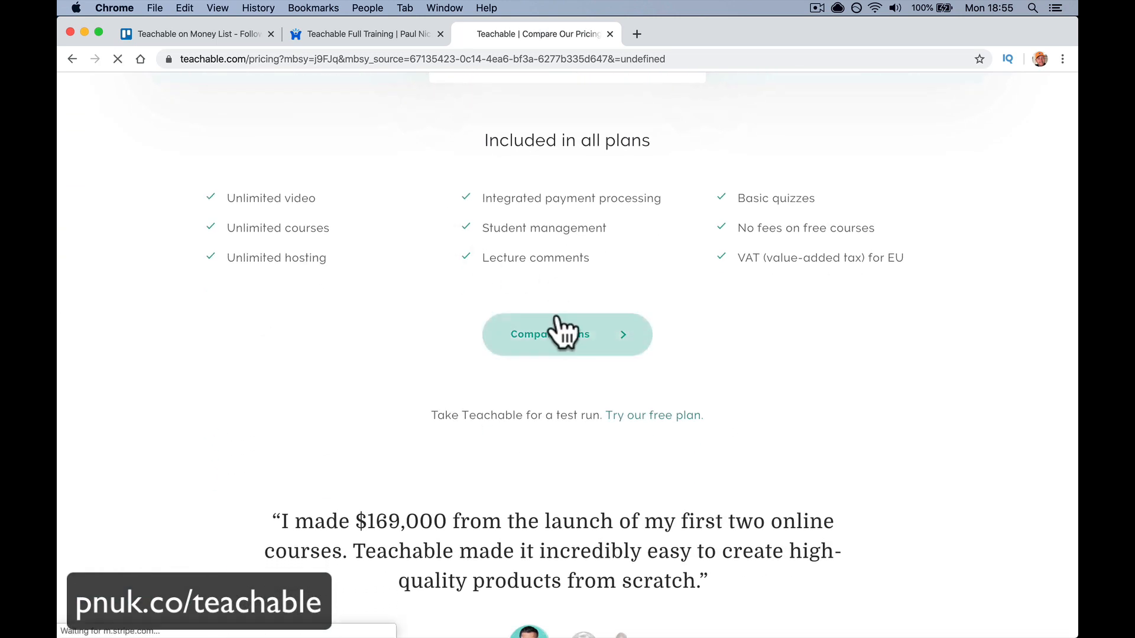
scroll(560, 331, "down", 6)
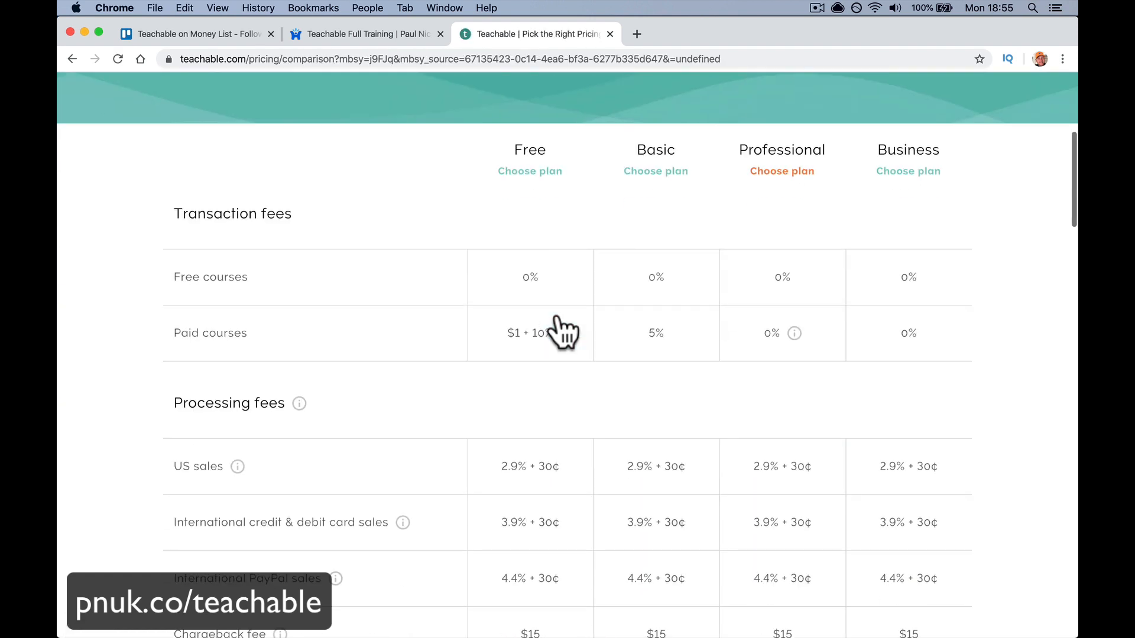
scroll(563, 333, "down", 11)
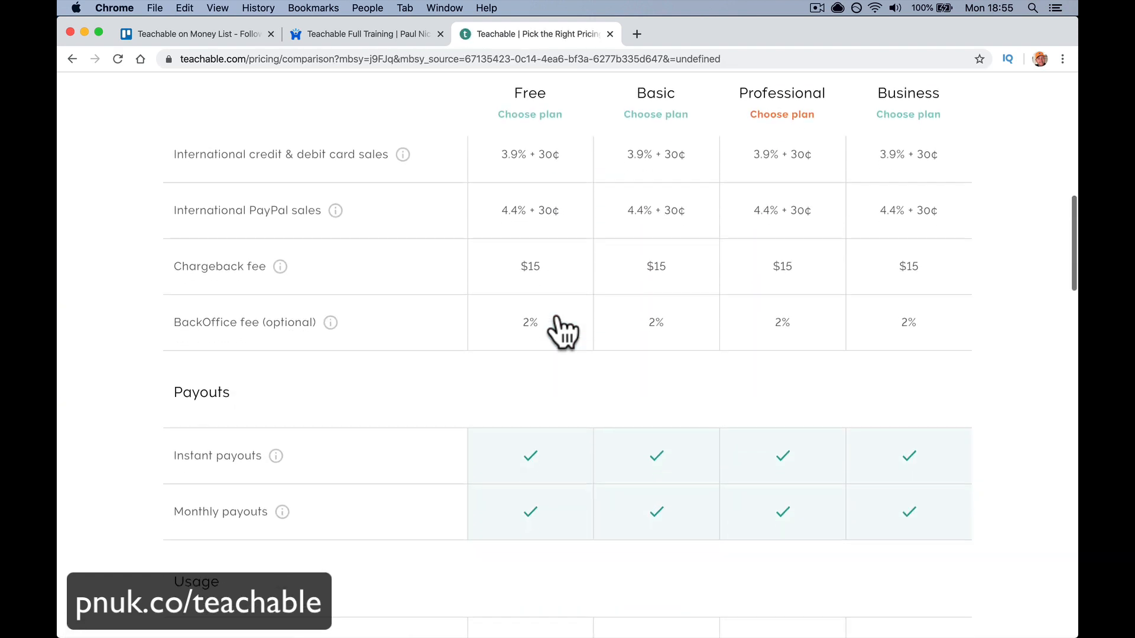
scroll(563, 332, "down", 3)
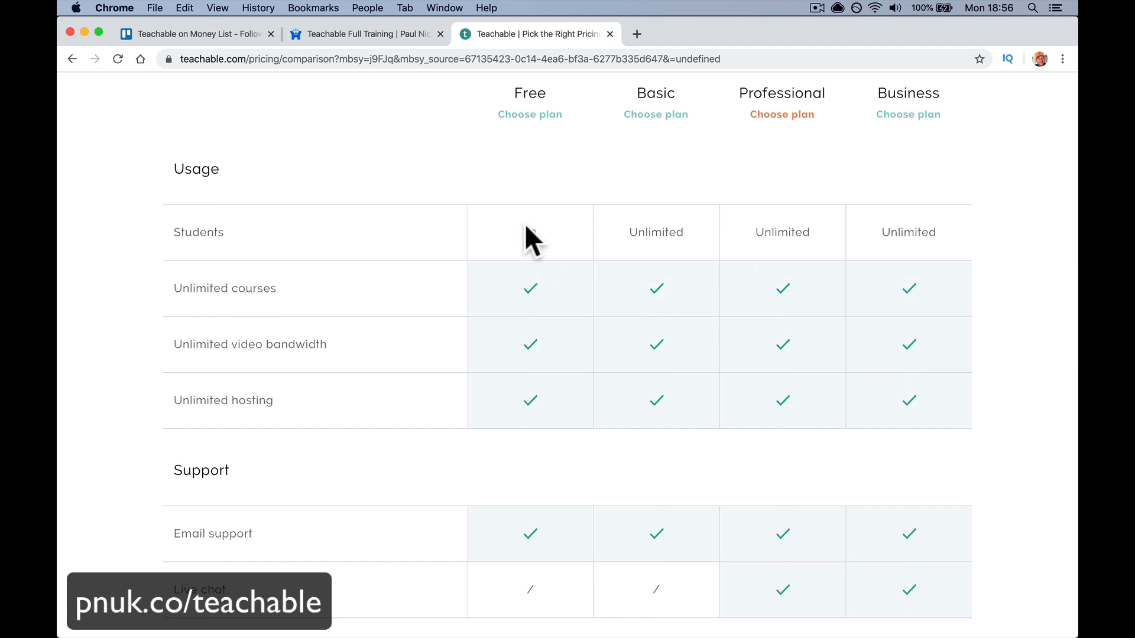
- Highlight the Free plan's 10-student limit, then go back to the main pricing page
left_click_drag(519, 234, 548, 243)
scroll(549, 260, "up", 15)
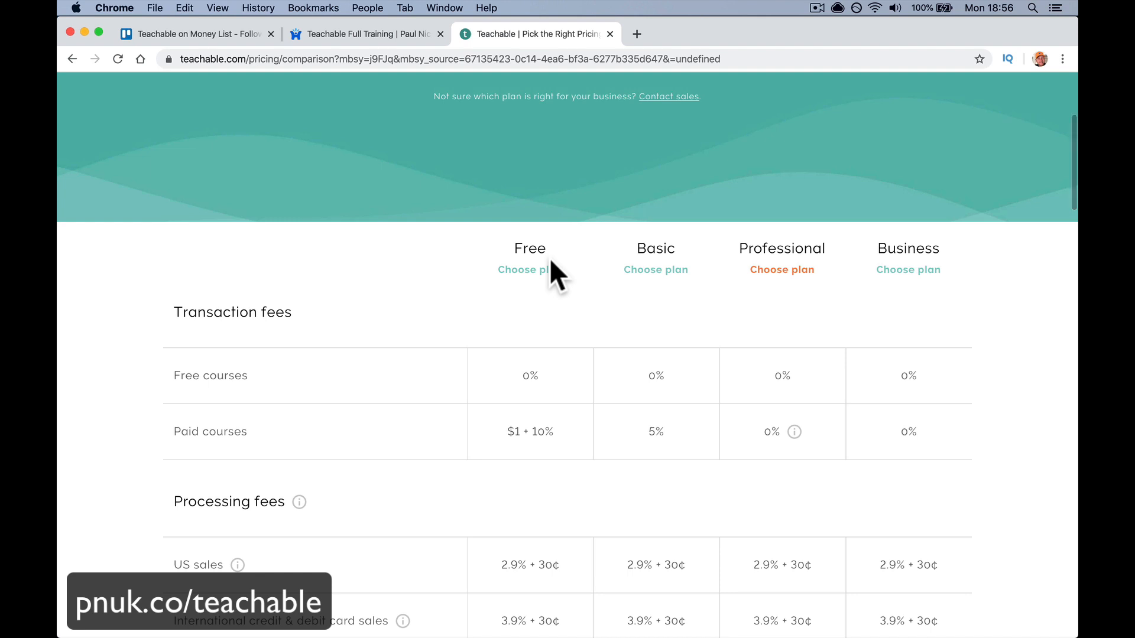
scroll(550, 263, "down", 10)
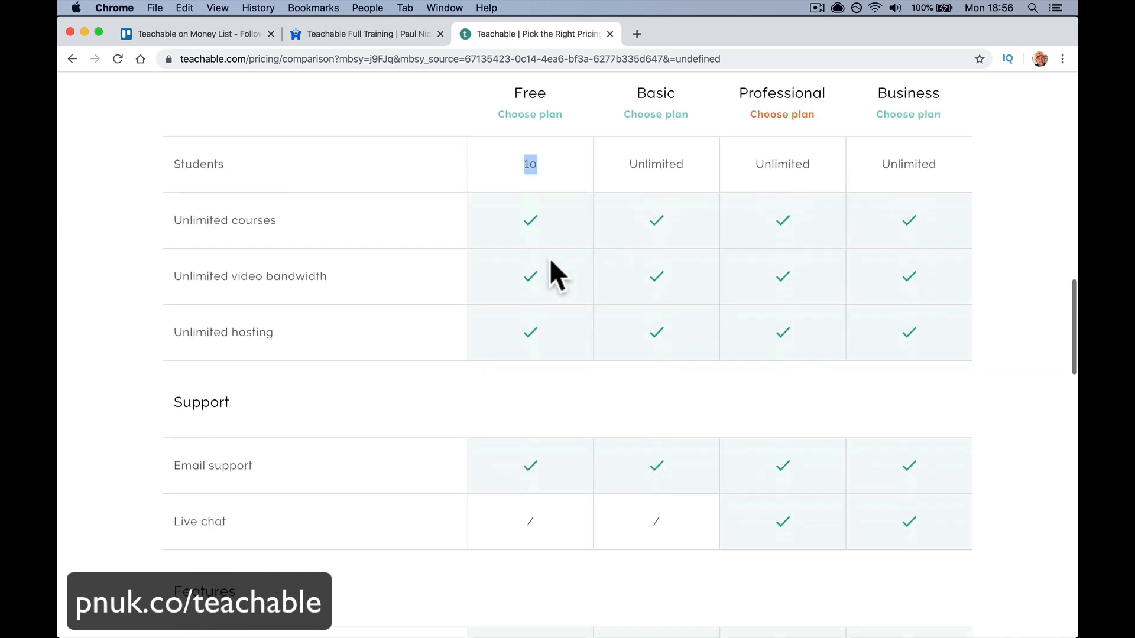
scroll(531, 174, "up", 2)
scroll(536, 169, "up", 3)
double_click(528, 174)
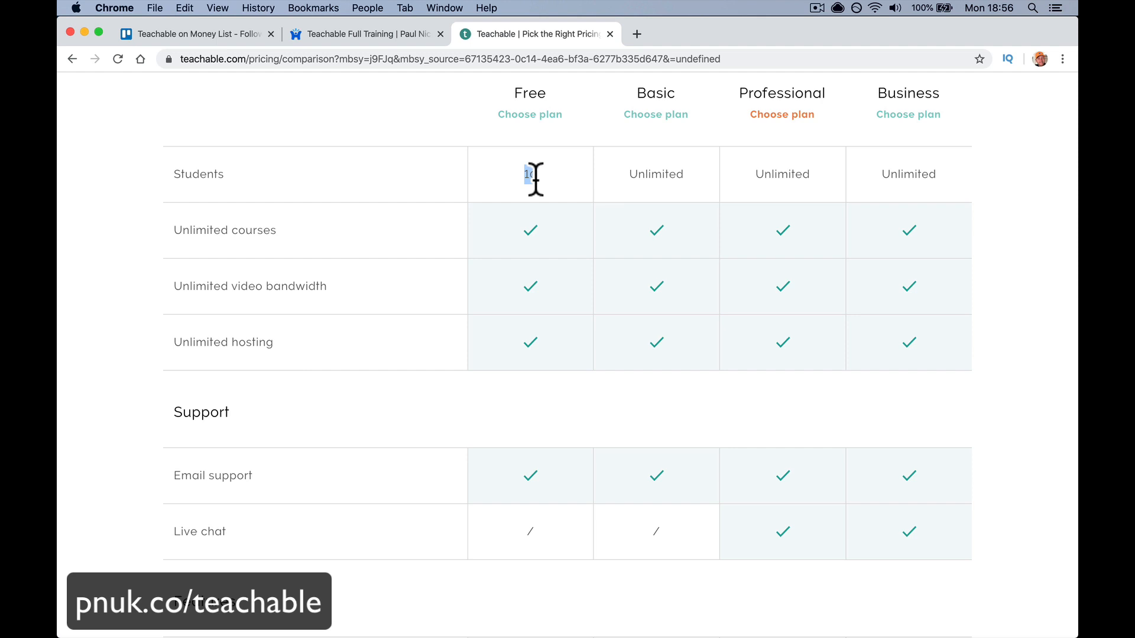
scroll(535, 178, "up", 10)
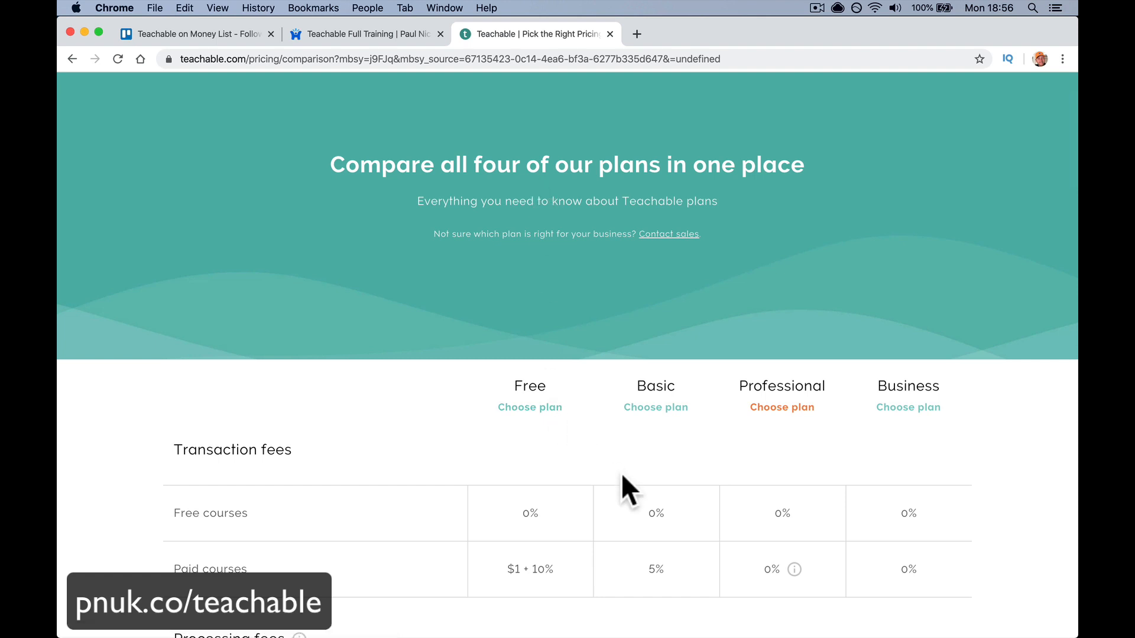
scroll(622, 473, "down", 5)
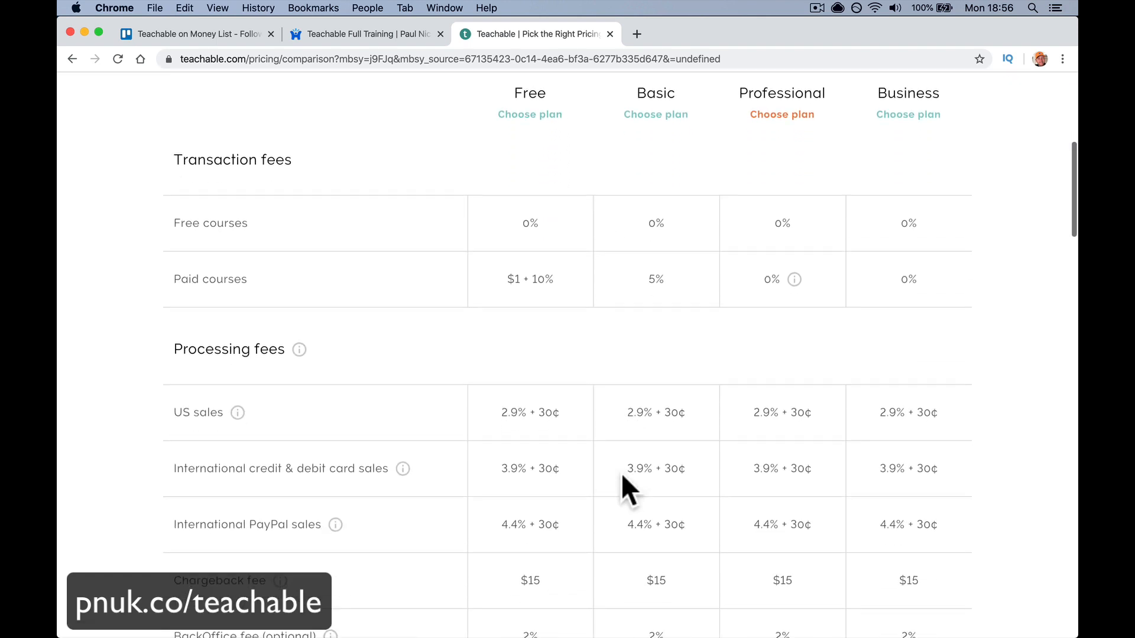
scroll(621, 473, "up", 3)
scroll(636, 306, "down", 5)
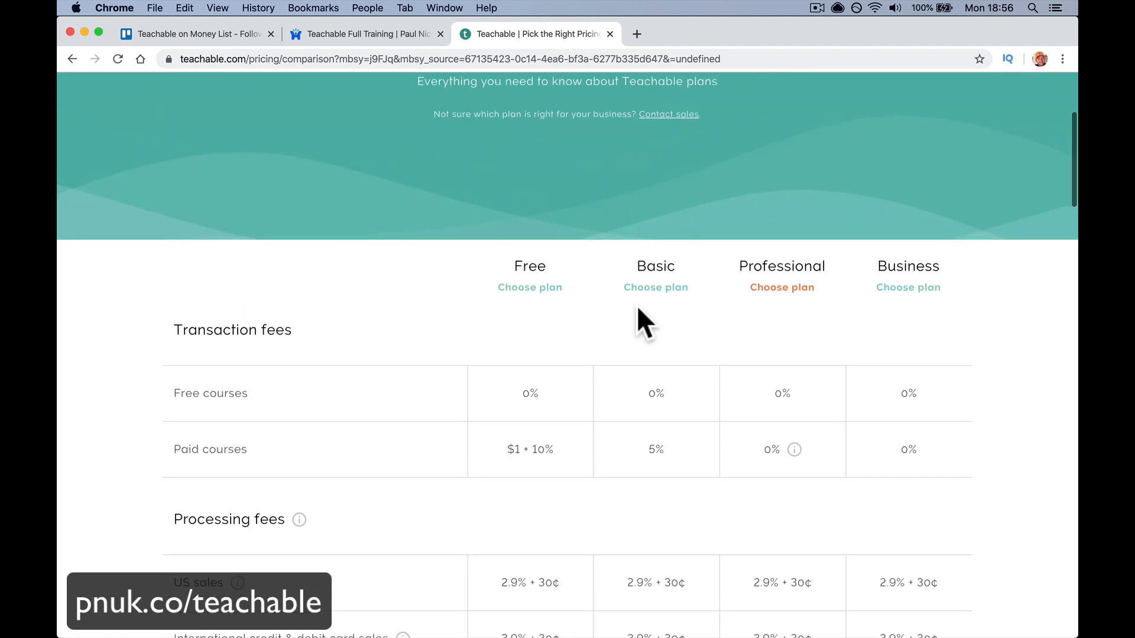
scroll(637, 306, "down", 20)
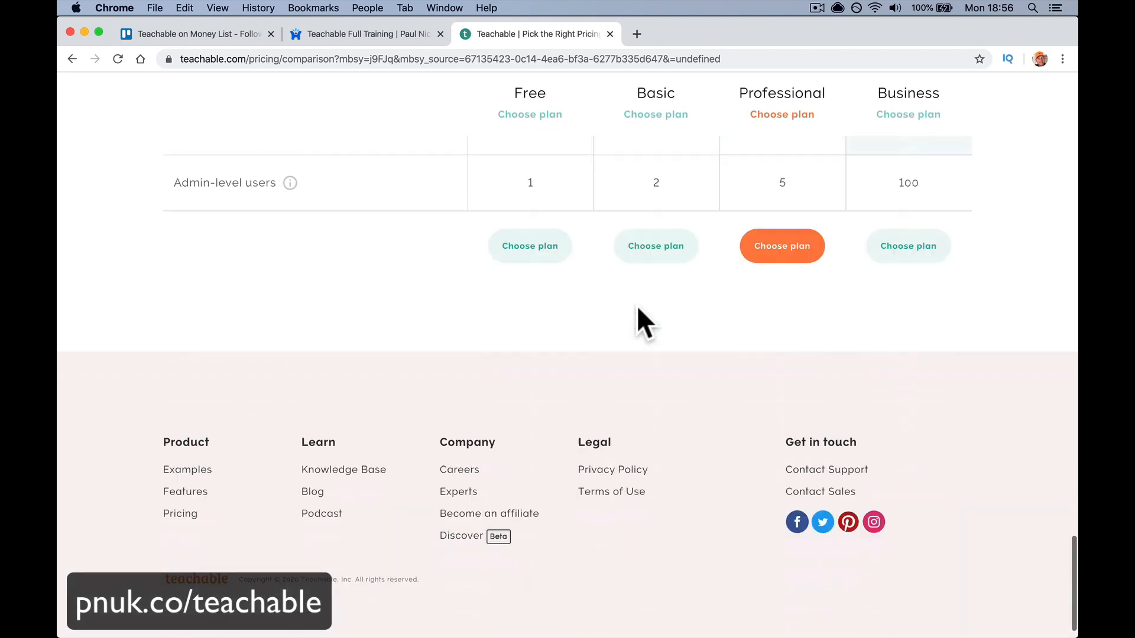
scroll(637, 307, "up", 20)
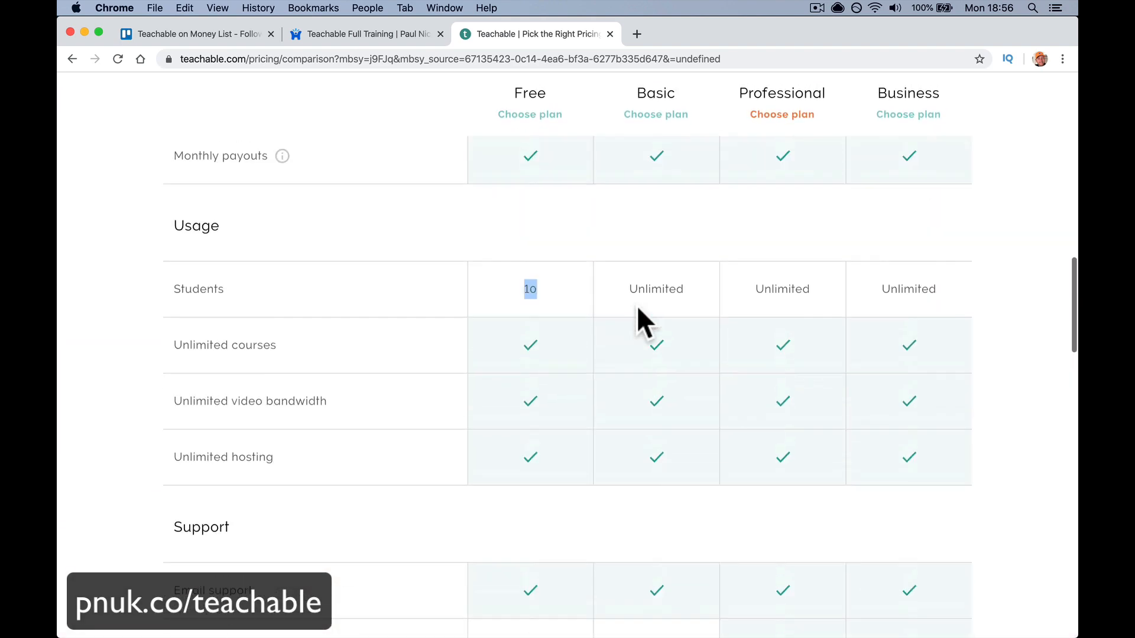
scroll(636, 305, "down", 8)
key("super+bracketleft")
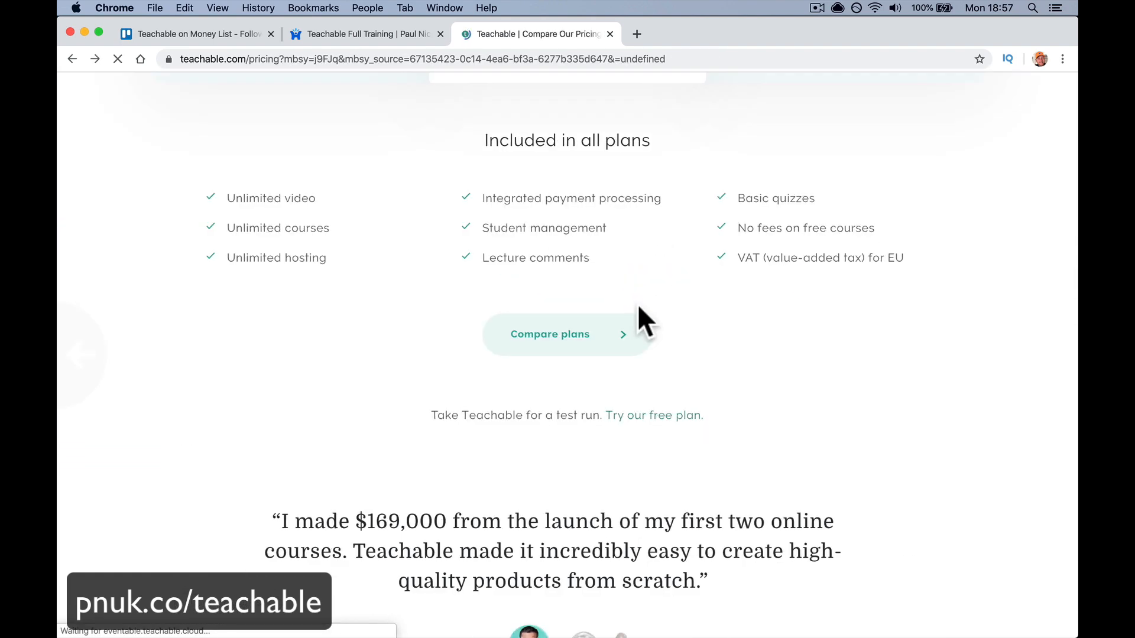
scroll(637, 304, "up", 10)
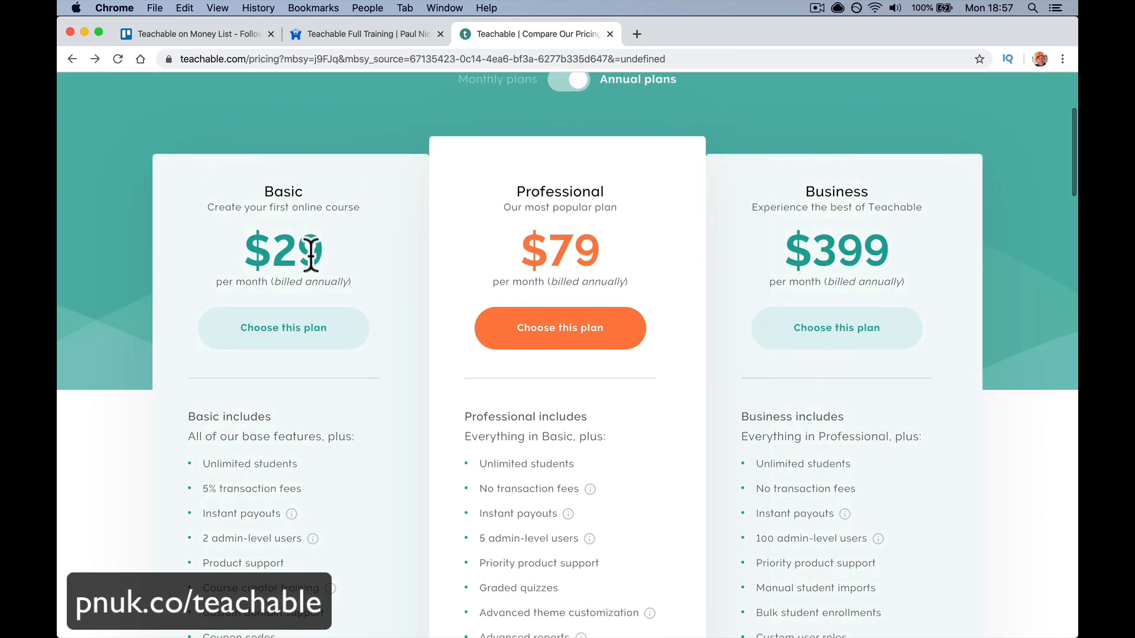
scroll(498, 218, "up", 2)
left_click(578, 138)
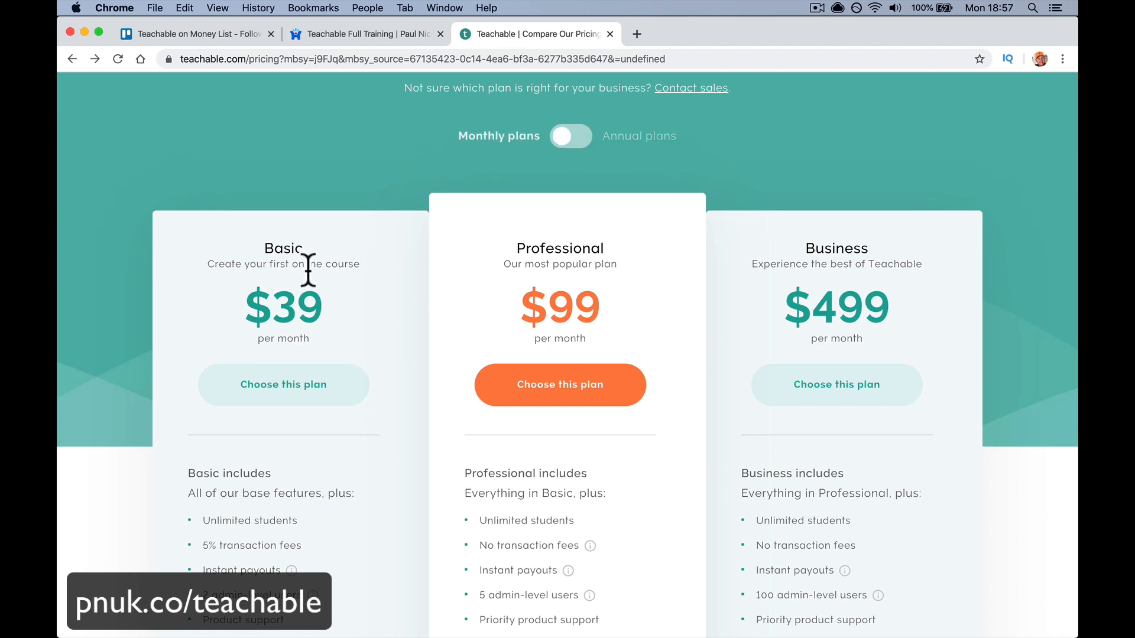
scroll(295, 310, "down", 1)
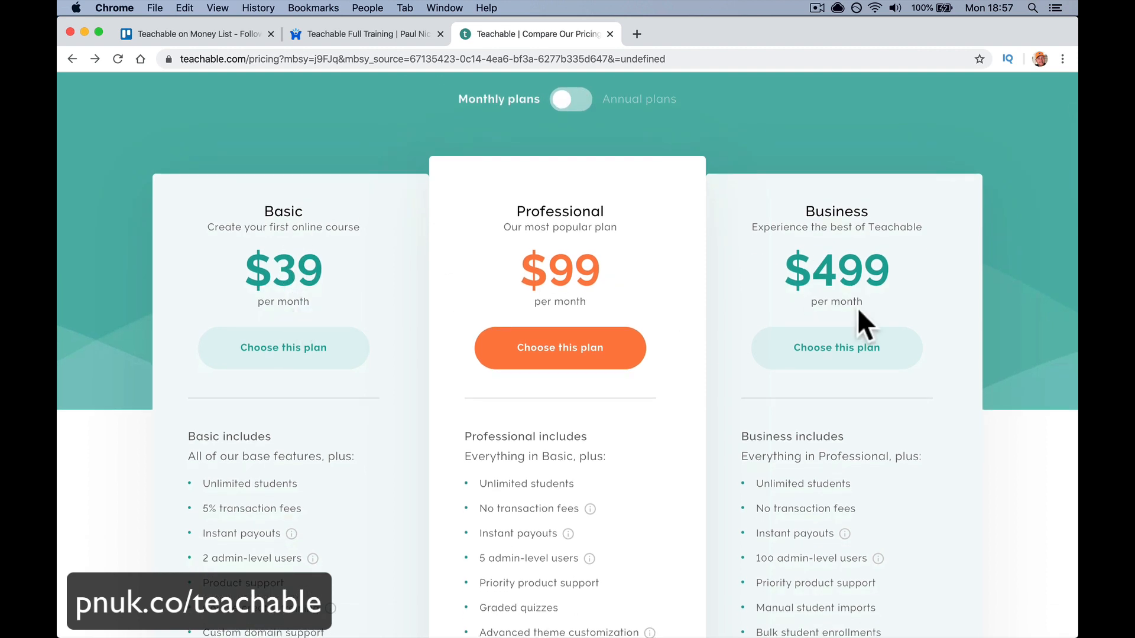
scroll(857, 308, "down", 5)
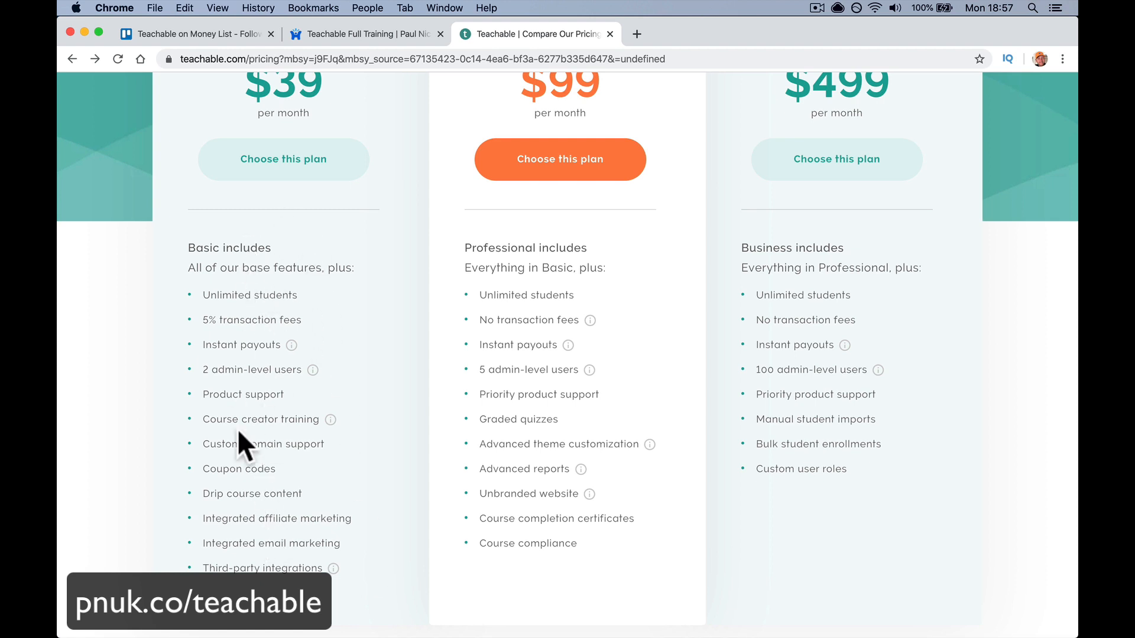
left_click_drag(200, 317, 313, 328)
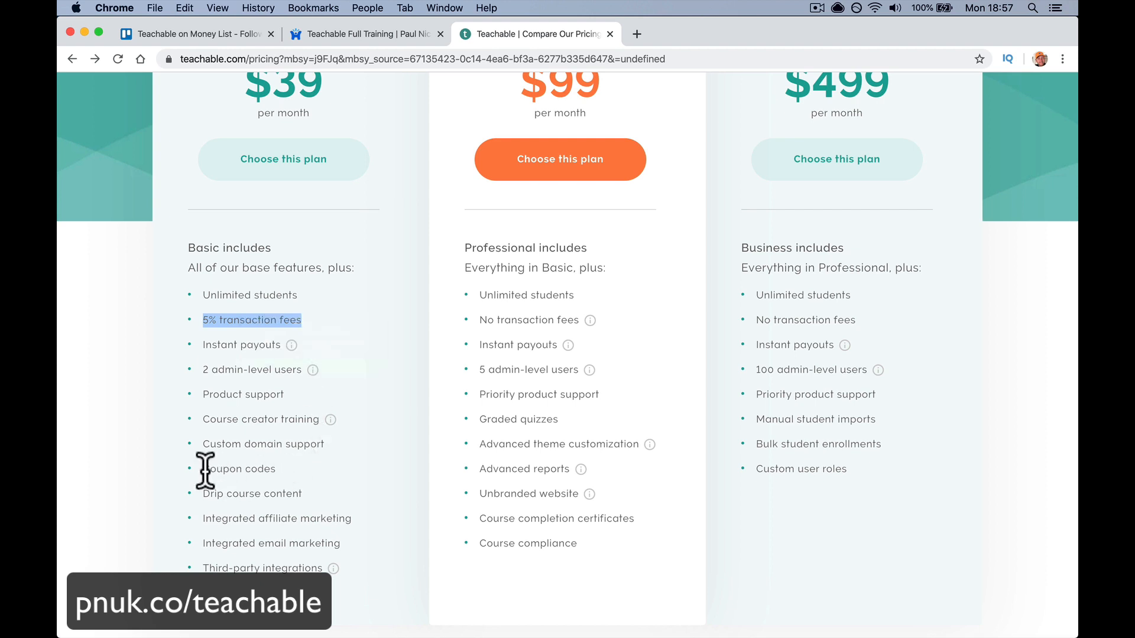
left_click_drag(203, 468, 289, 470)
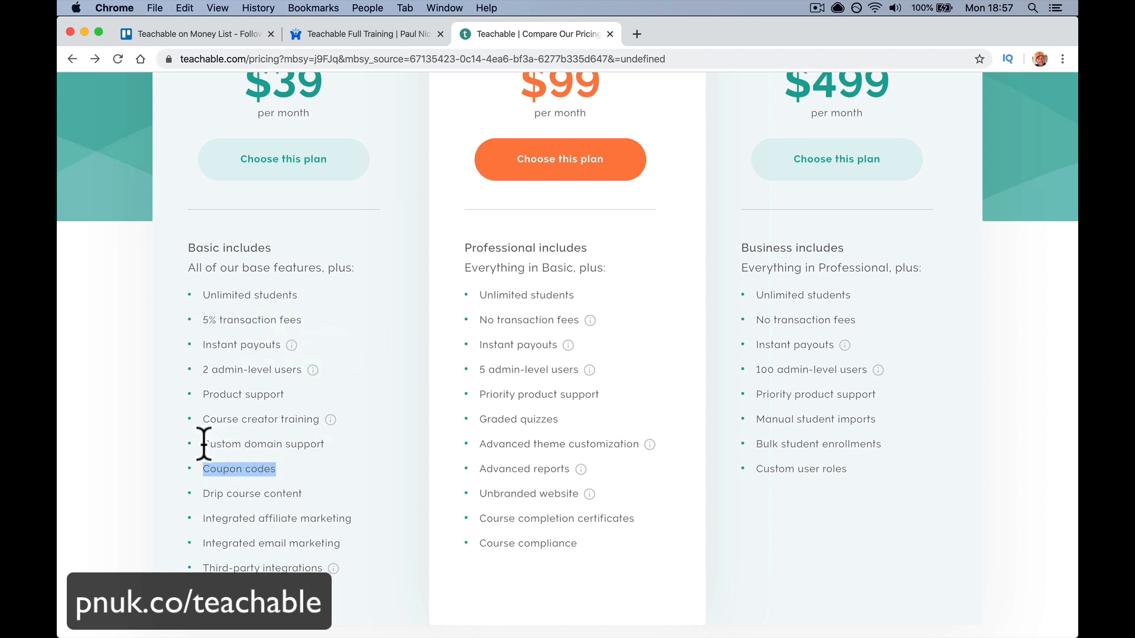
left_click_drag(203, 444, 319, 444)
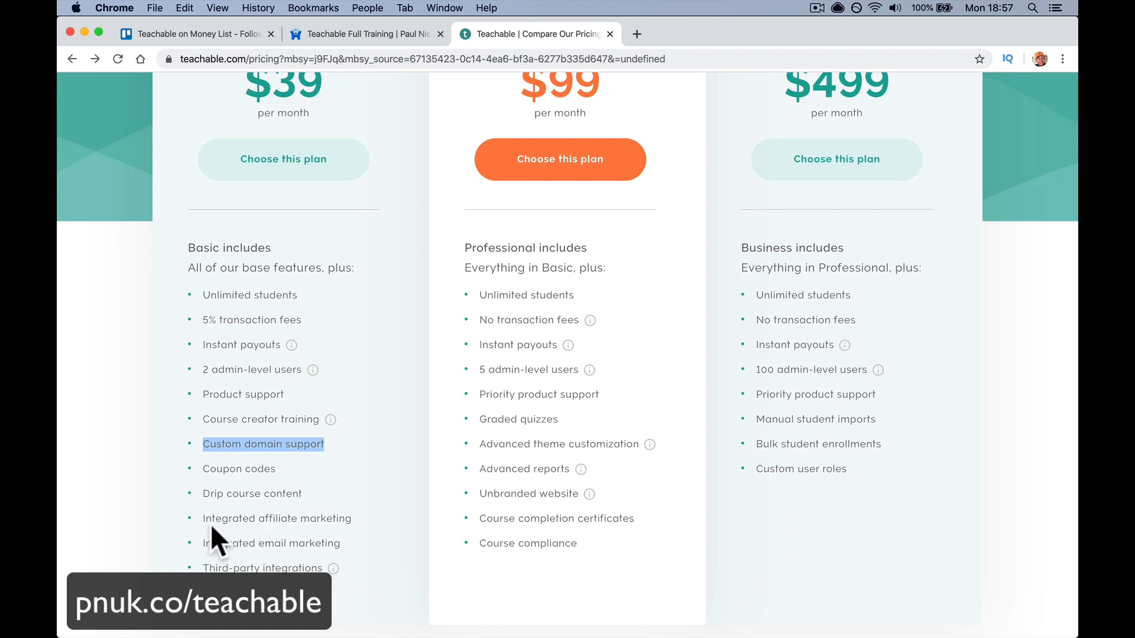
left_click_drag(207, 523, 375, 519)
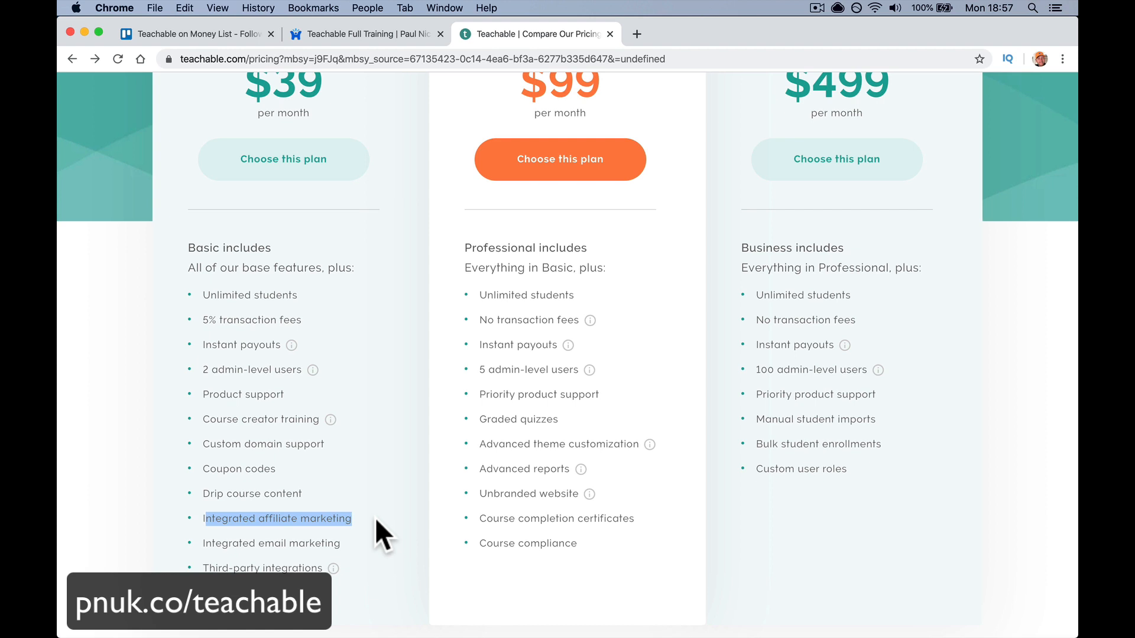
left_click_drag(213, 543, 343, 541)
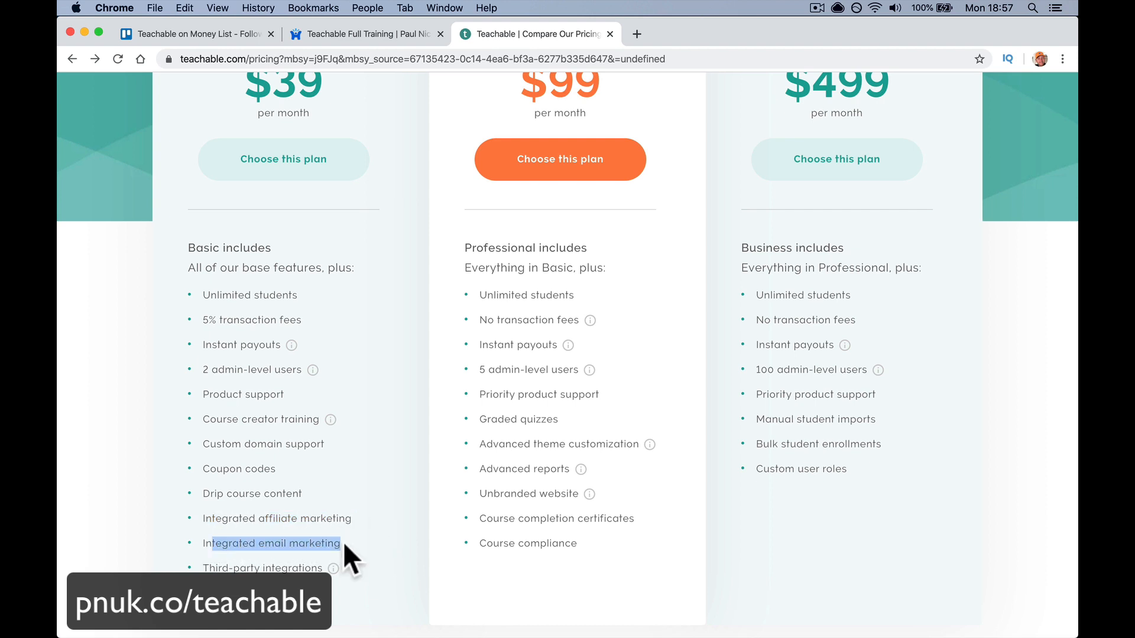
scroll(345, 359, "up", 3)
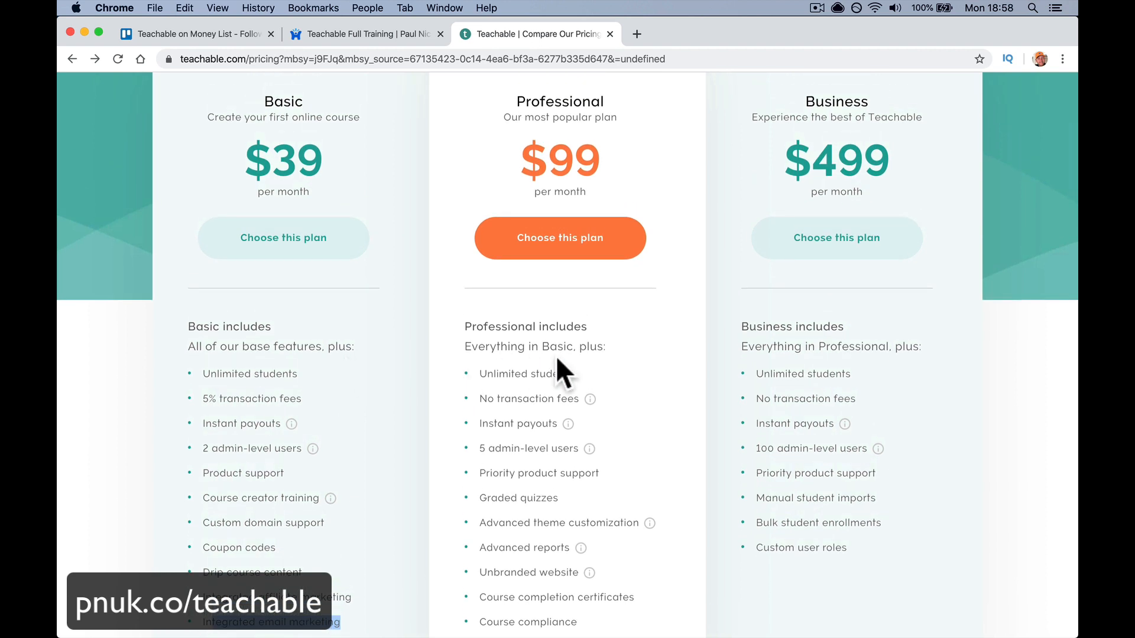
scroll(629, 342, "down", 3)
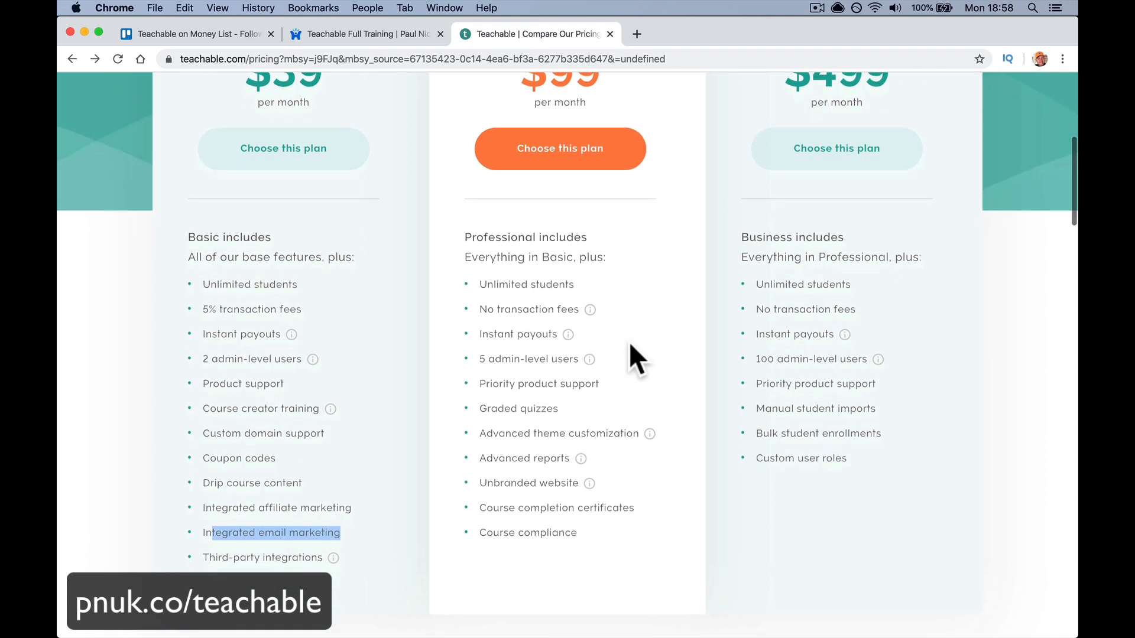
left_click_drag(481, 310, 583, 313)
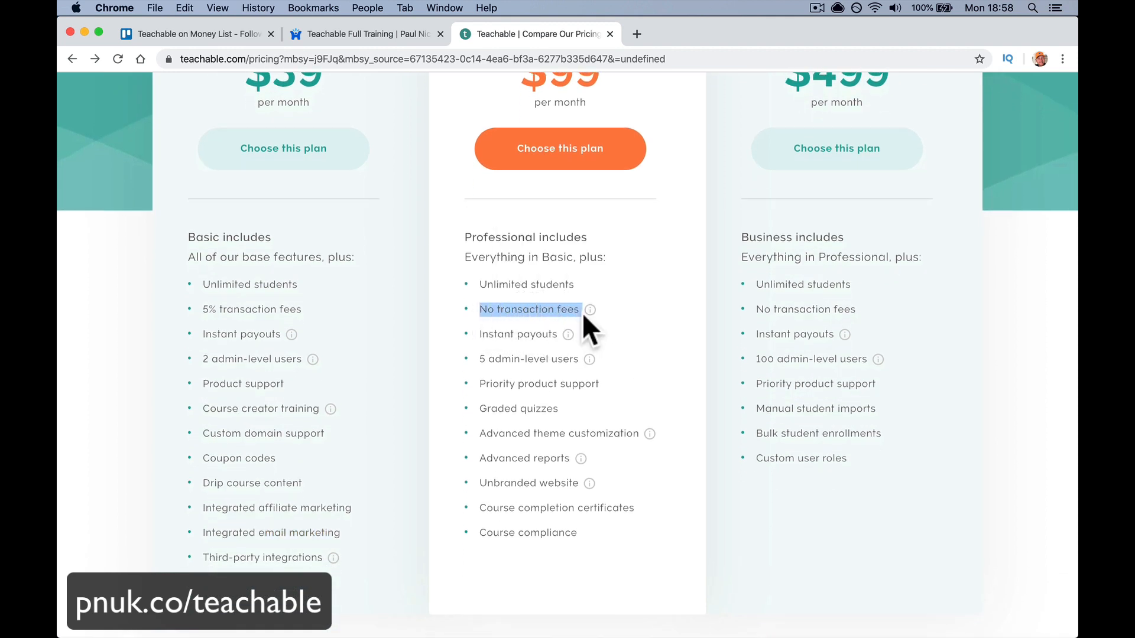
left_click_drag(489, 335, 560, 335)
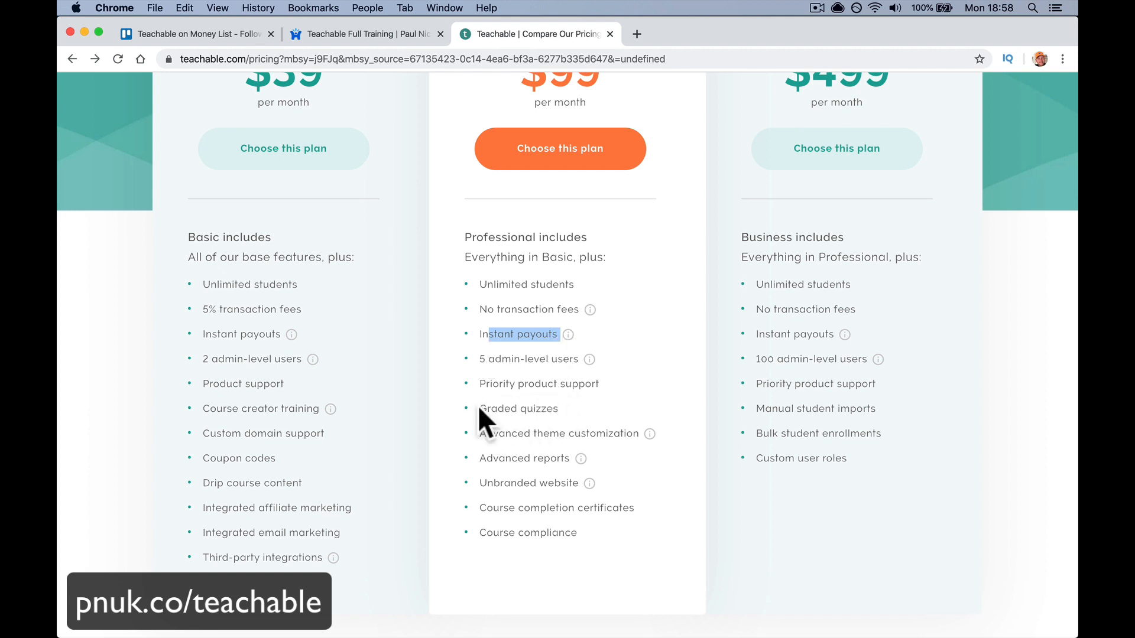
left_click_drag(478, 408, 562, 406)
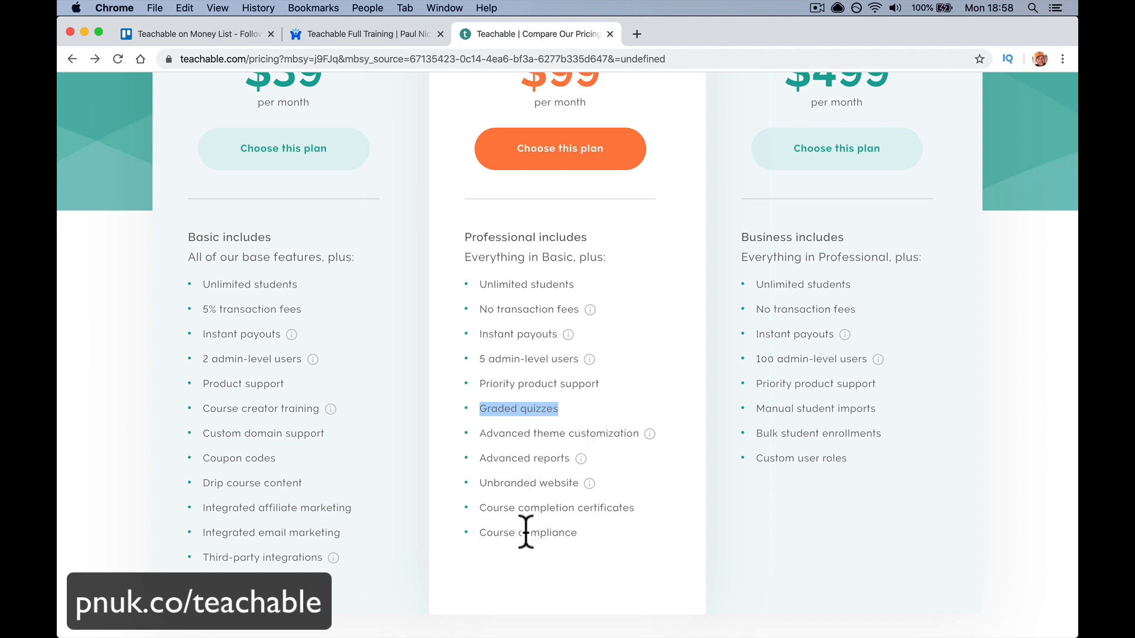
left_click(484, 509)
left_click_drag(485, 508, 641, 508)
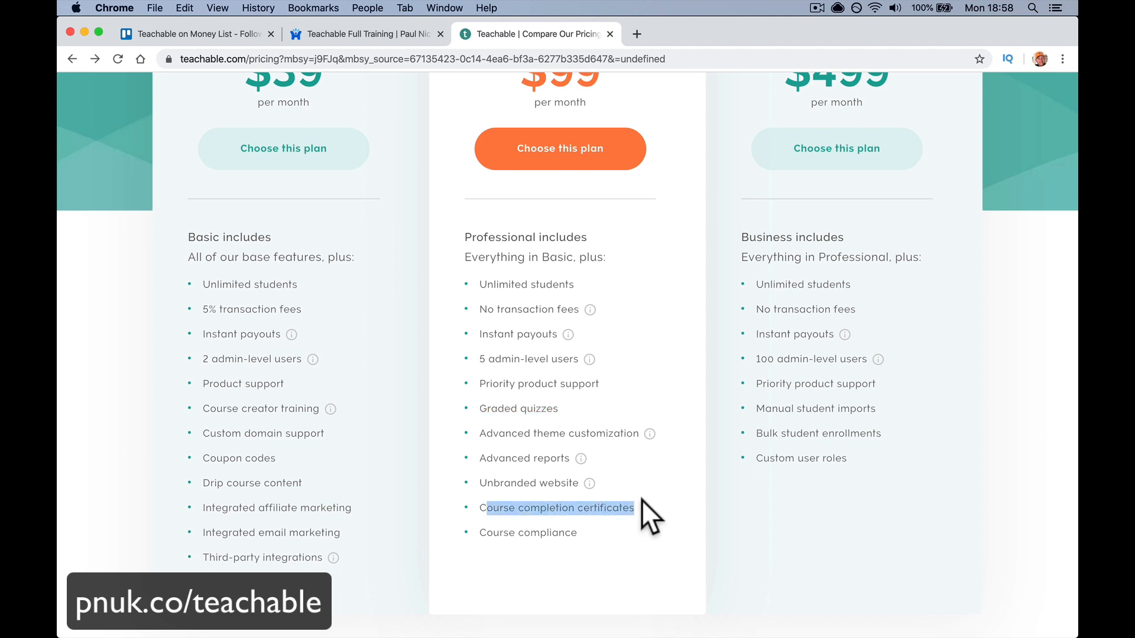
left_click_drag(576, 535, 480, 536)
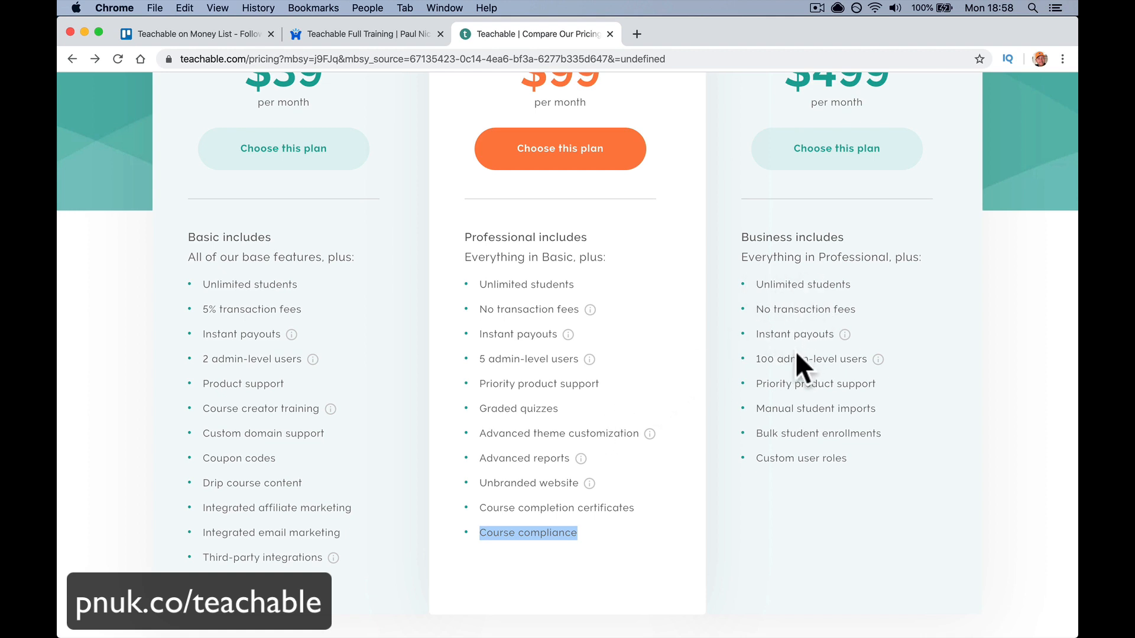
left_click(761, 362)
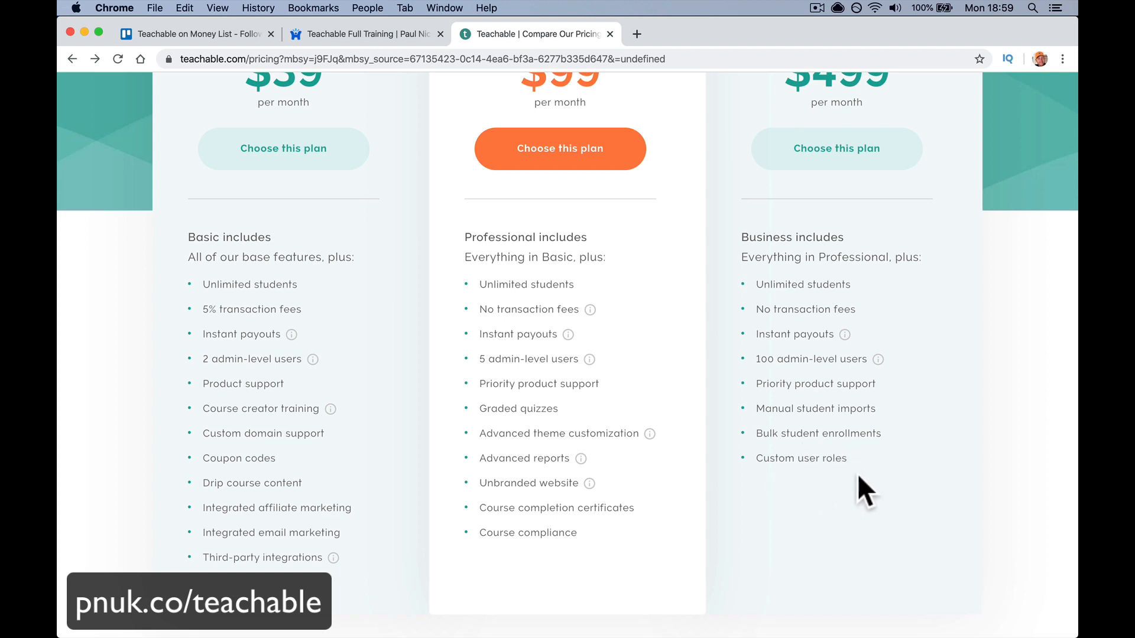
- Toggle pricing to Annual plans: Basic $29, Professional $79, Business $399 per month
scroll(857, 474, "up", 5)
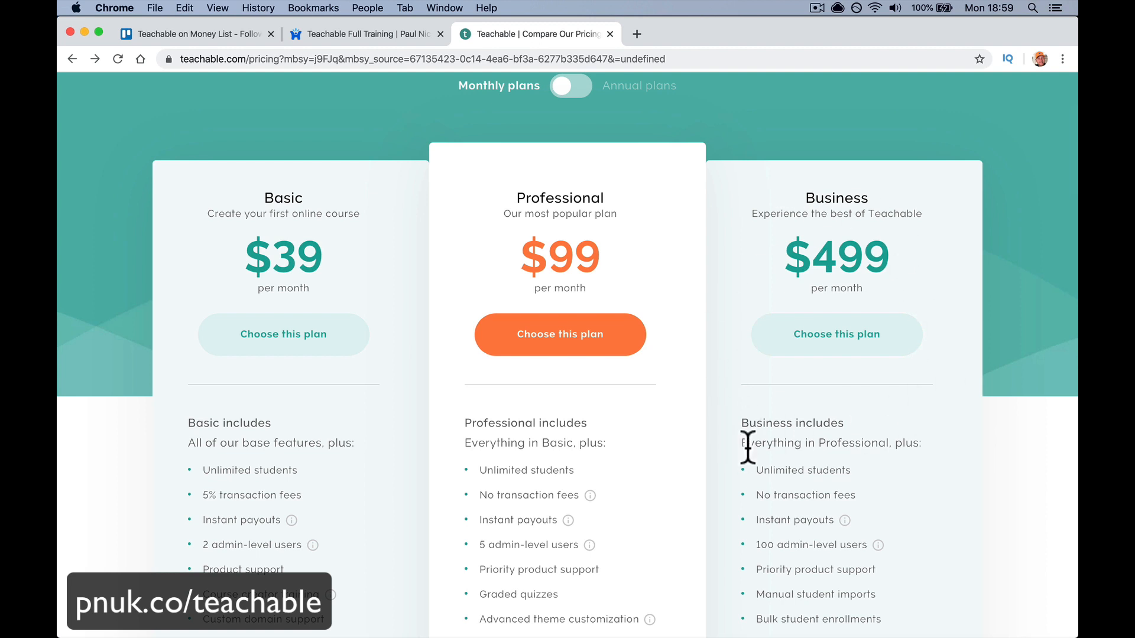
scroll(744, 448, "down", 4)
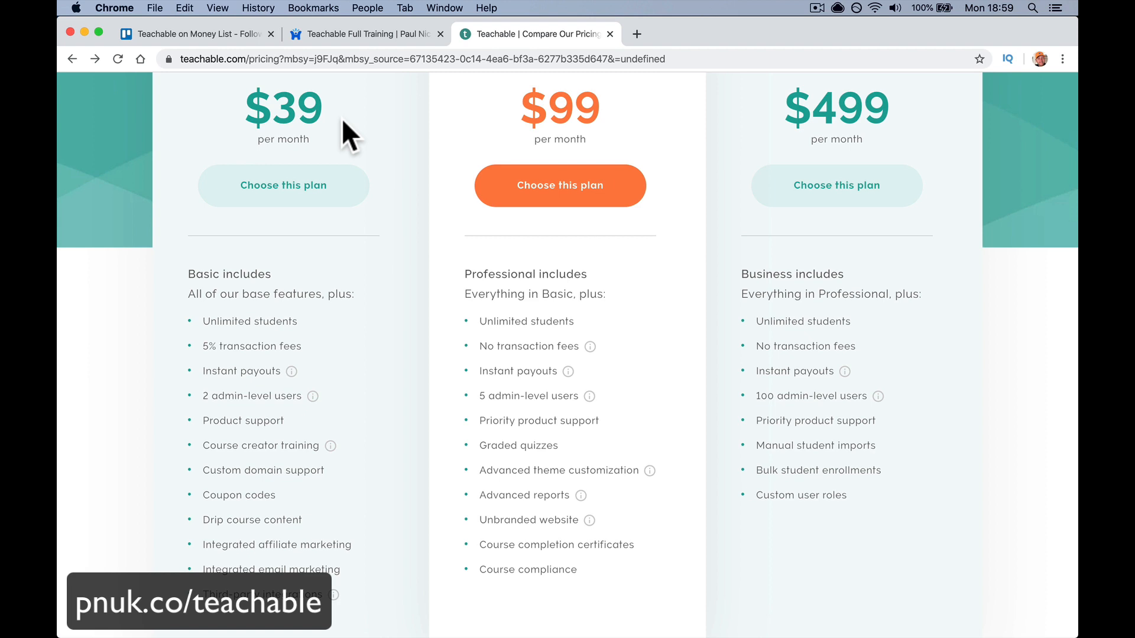
scroll(342, 119, "up", 2)
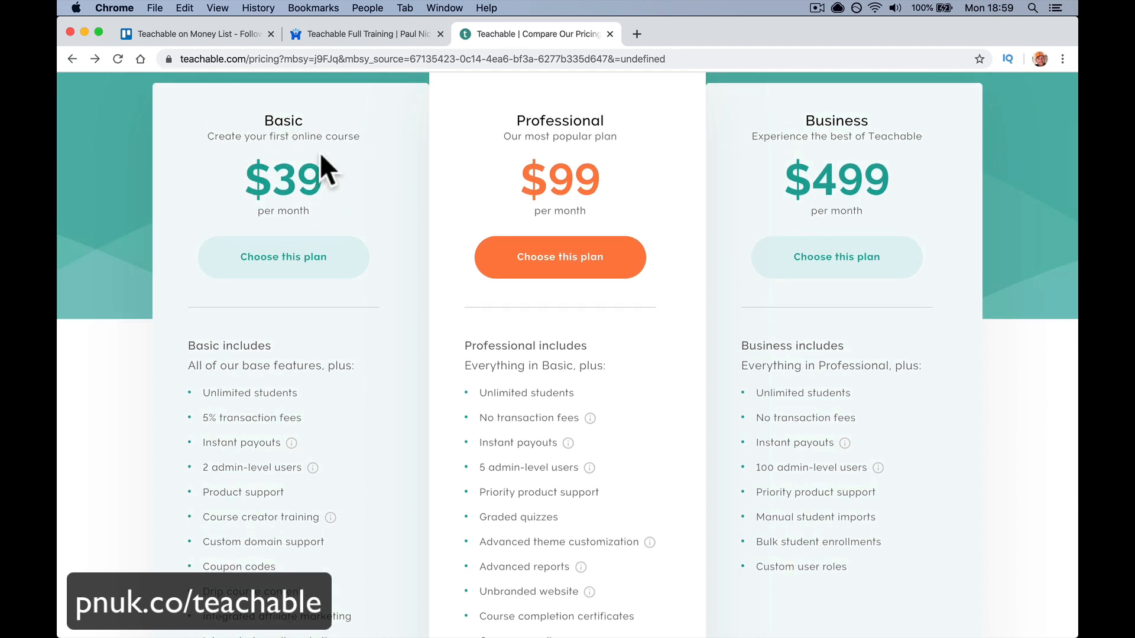
scroll(321, 151, "up", 4)
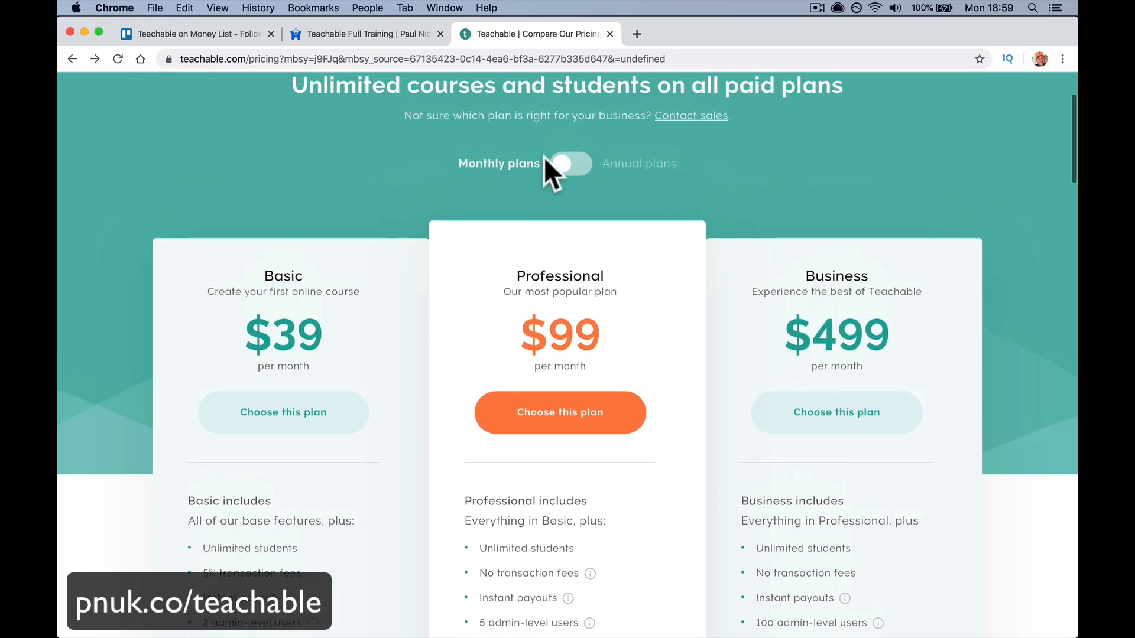
left_click(556, 167)
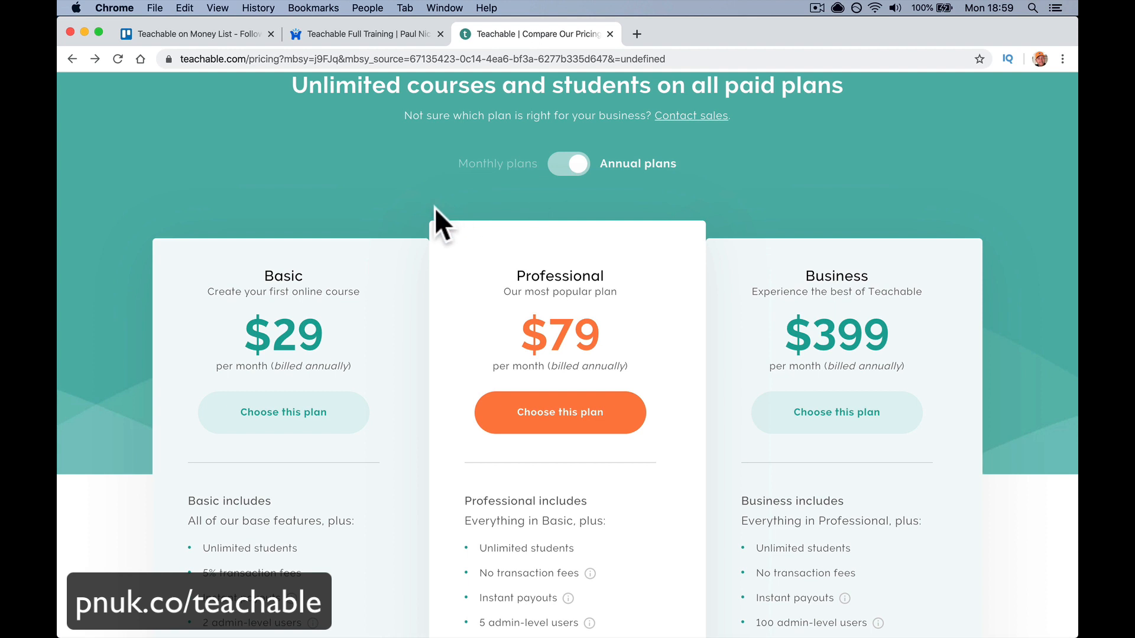
scroll(386, 295, "down", 3)
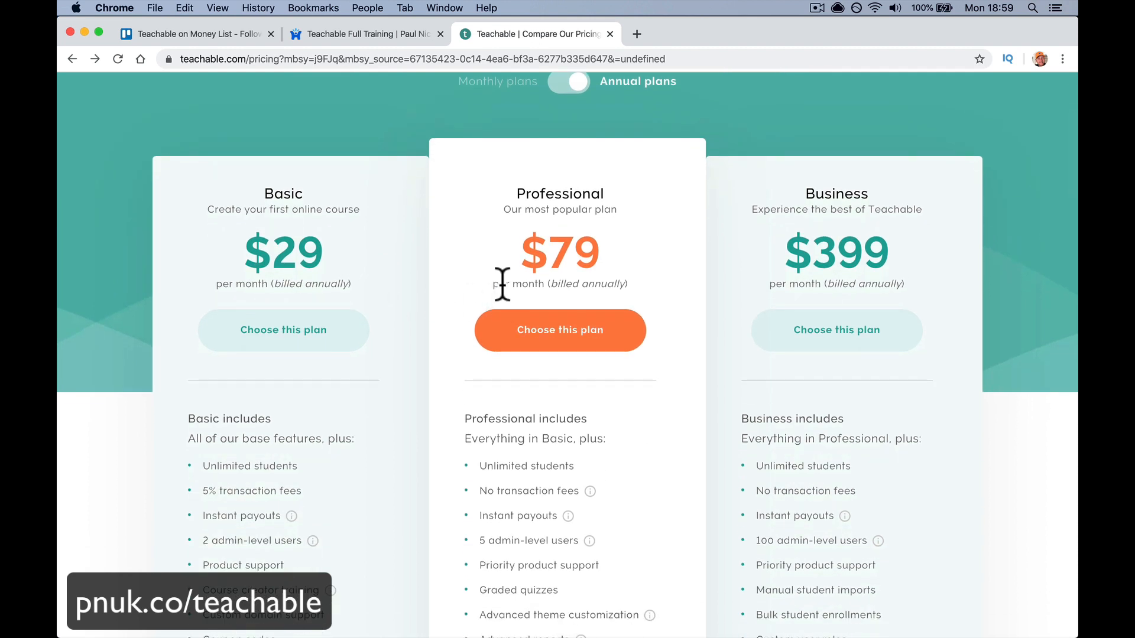
scroll(544, 462, "down", 5)
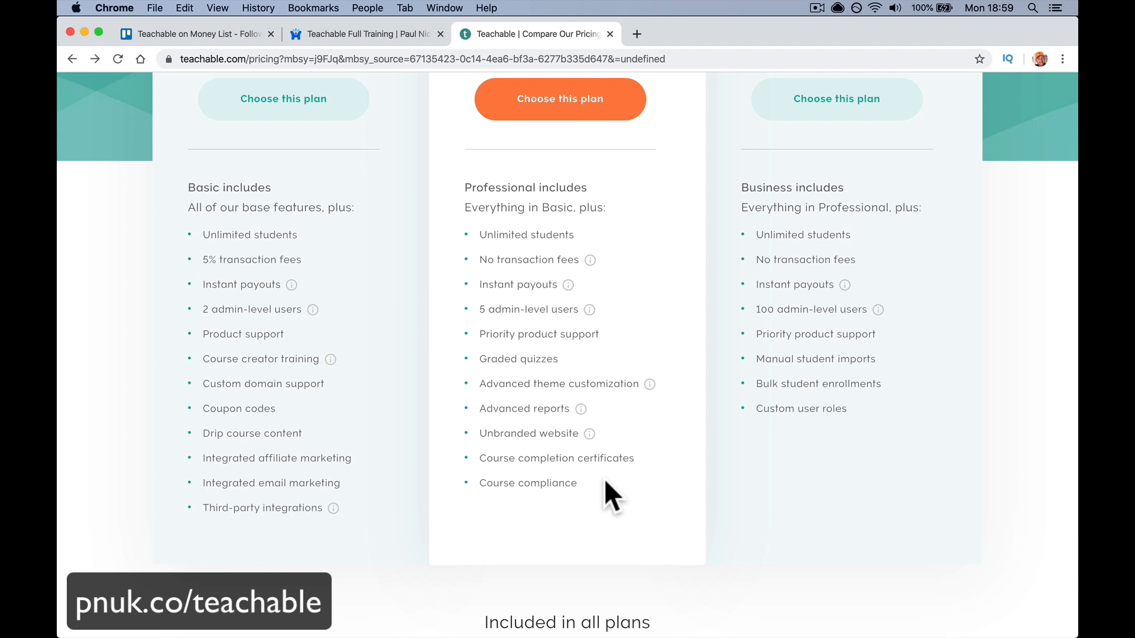
scroll(598, 307, "up", 5)
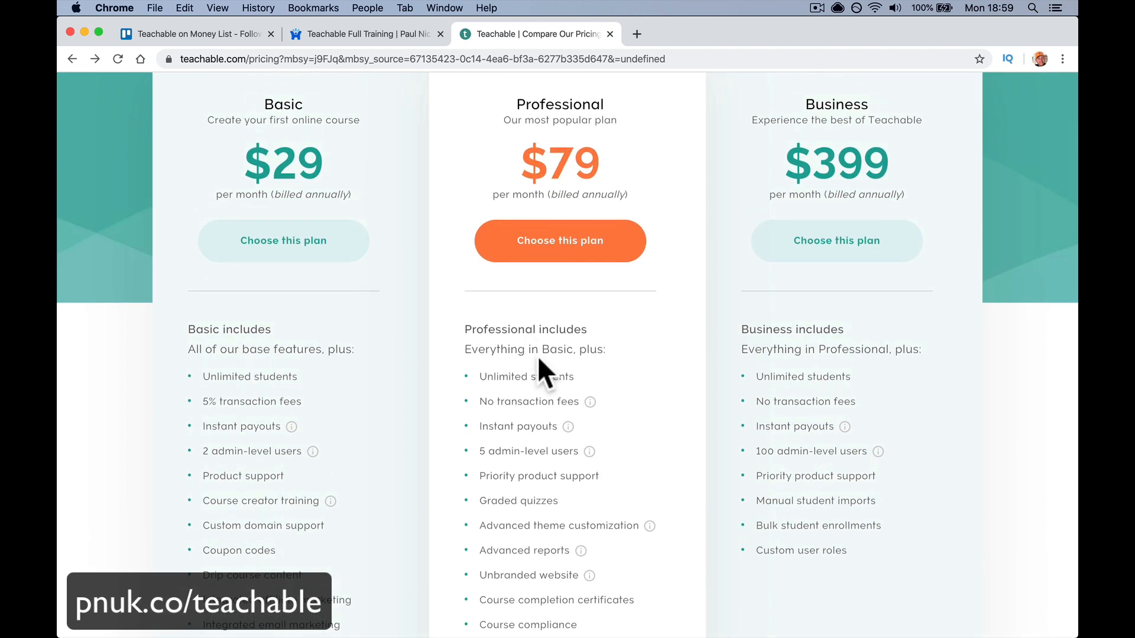
scroll(538, 359, "down", 5)
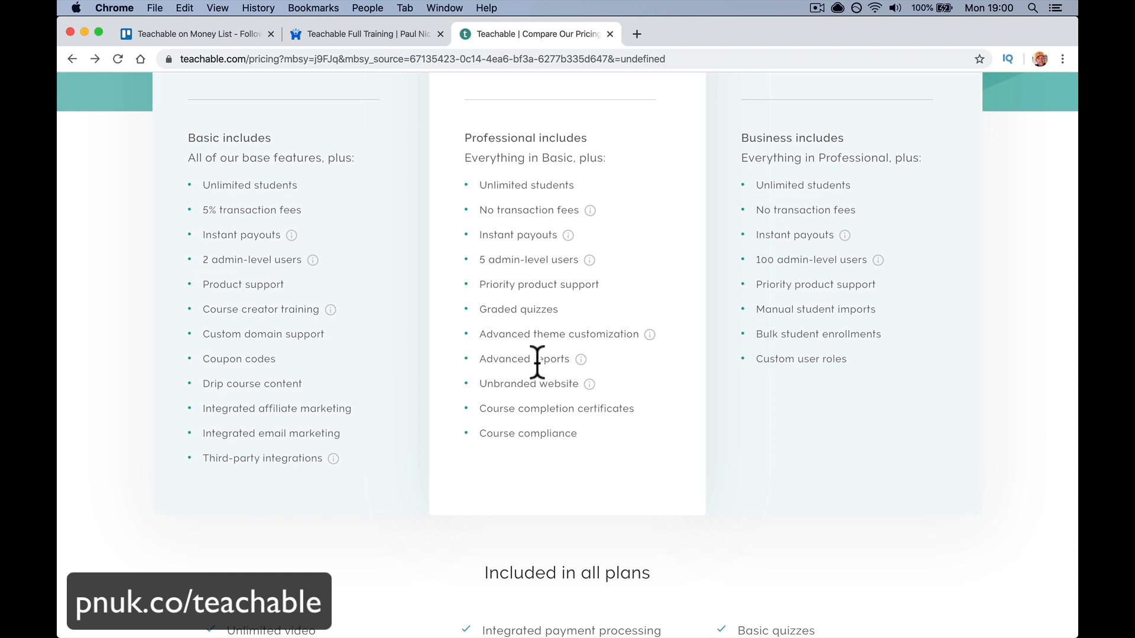
- Bring Apple Mail forward with the Teachable receipt for the $948/year Professional plan
mouse_move(549, 634)
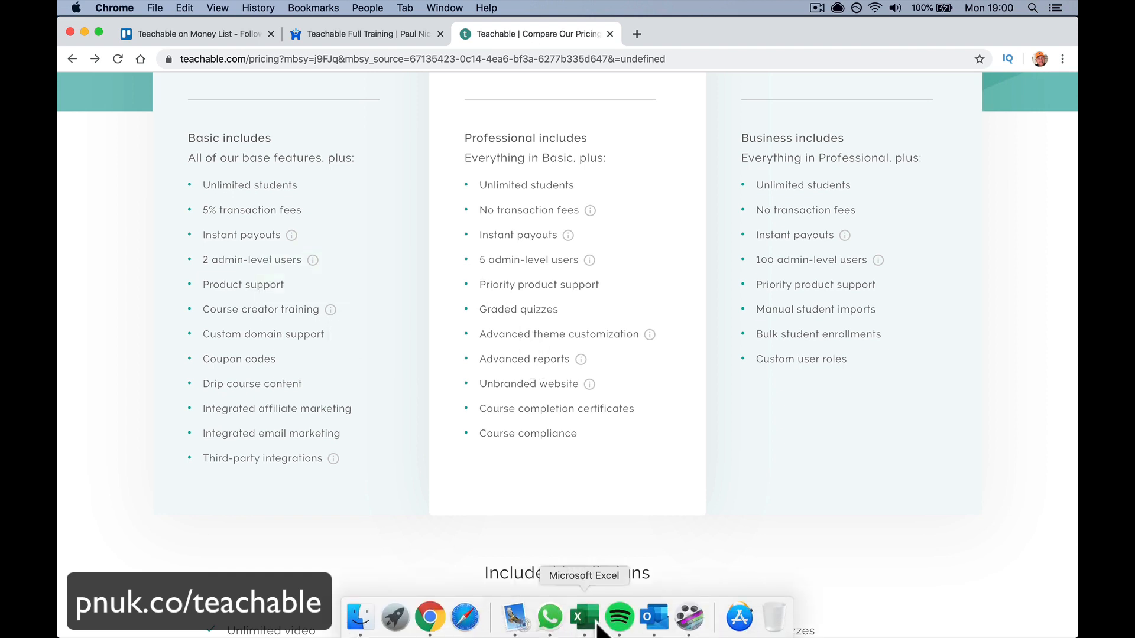
left_click(516, 618)
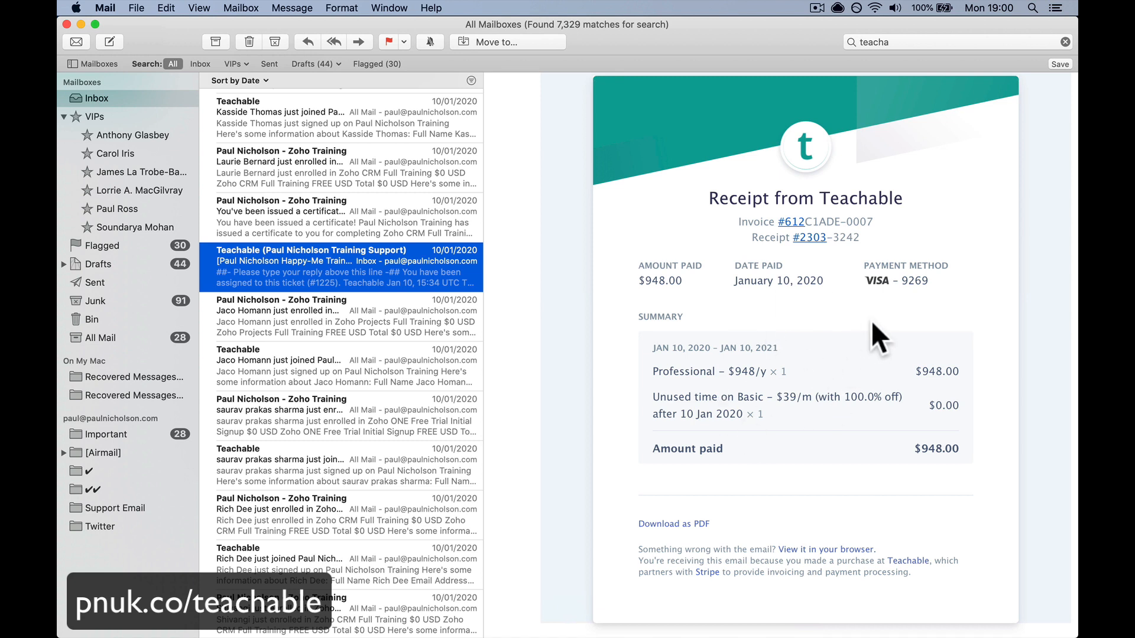
mouse_move(619, 635)
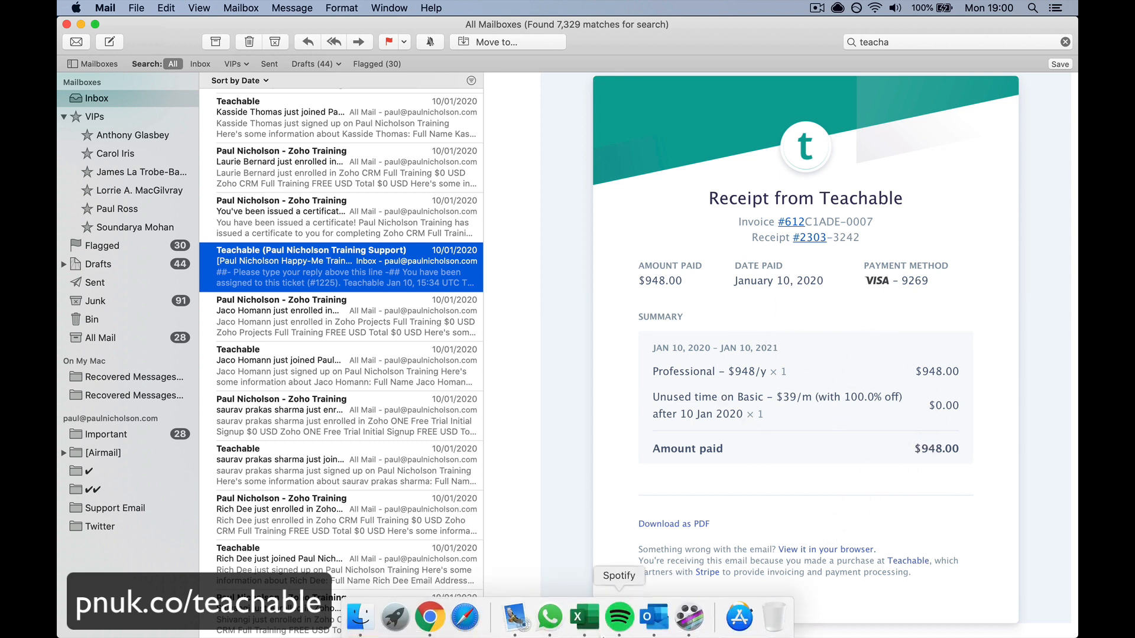
- Back in Chrome, load the short link pnuk.co/teachable and swipe back to the upgrade page
left_click(432, 625)
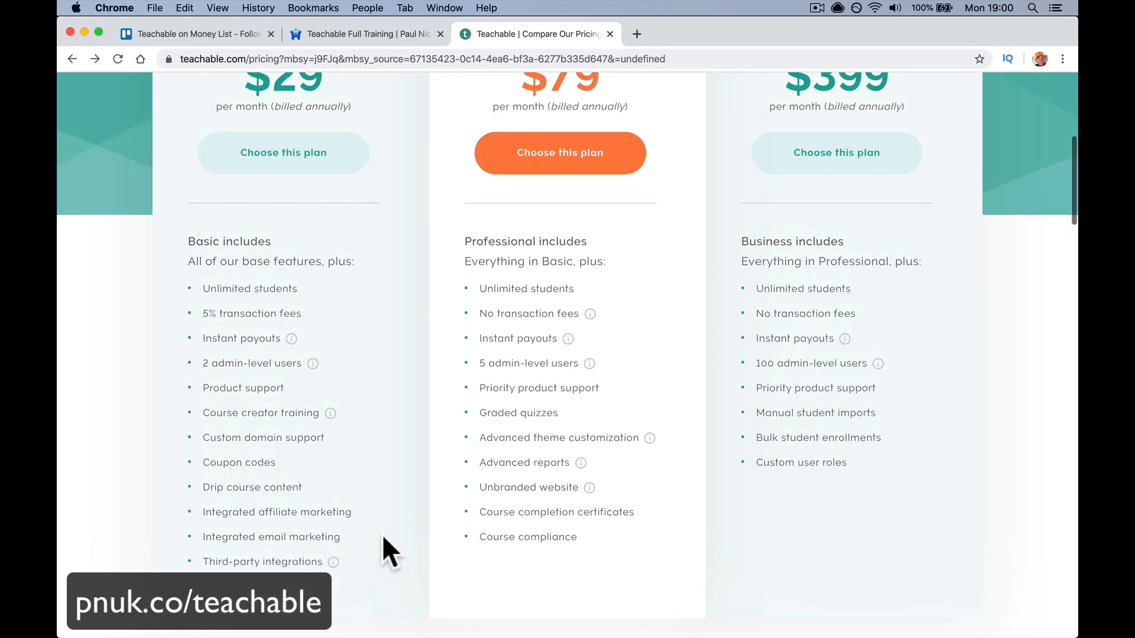
scroll(383, 537, "up", 3)
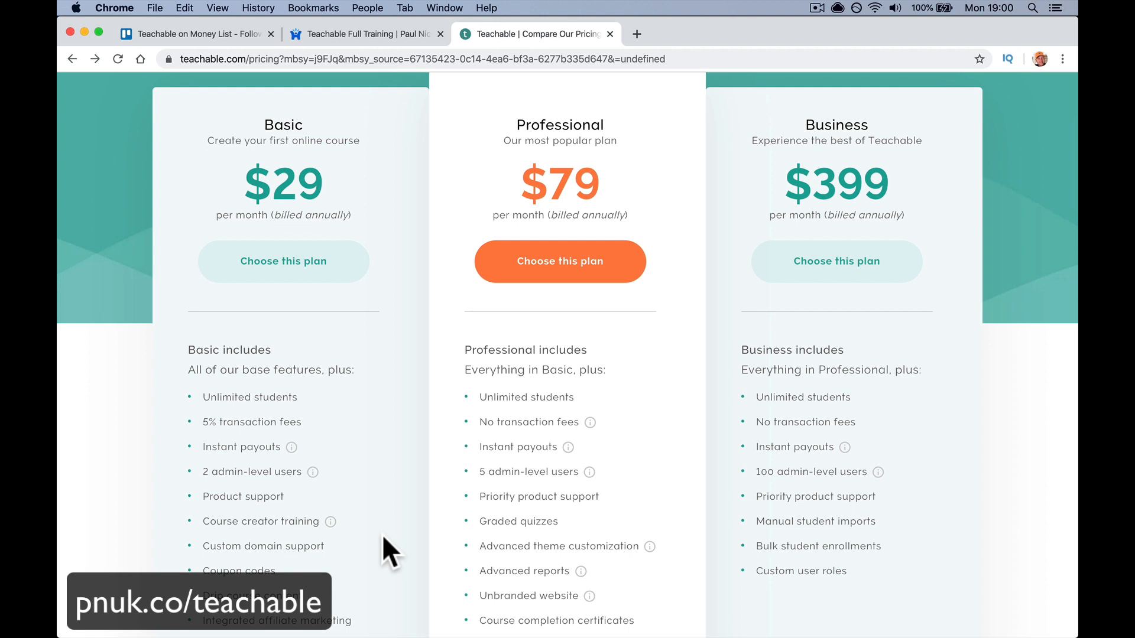
left_click(440, 59)
type("pnuk.c")
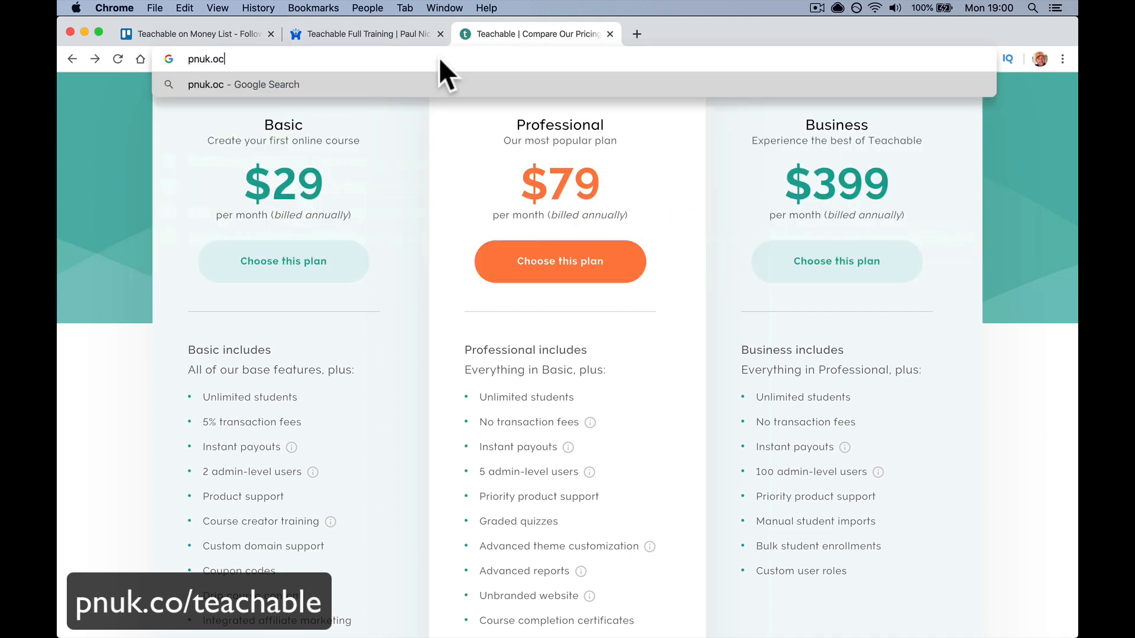
type("o/teachab")
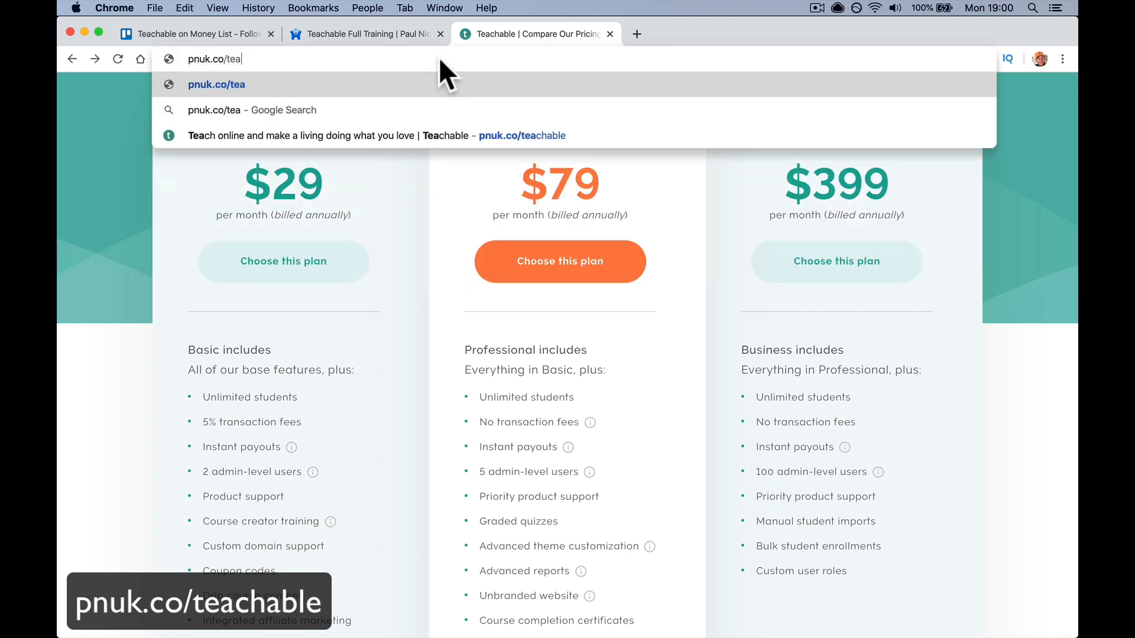
type("le")
key("Return")
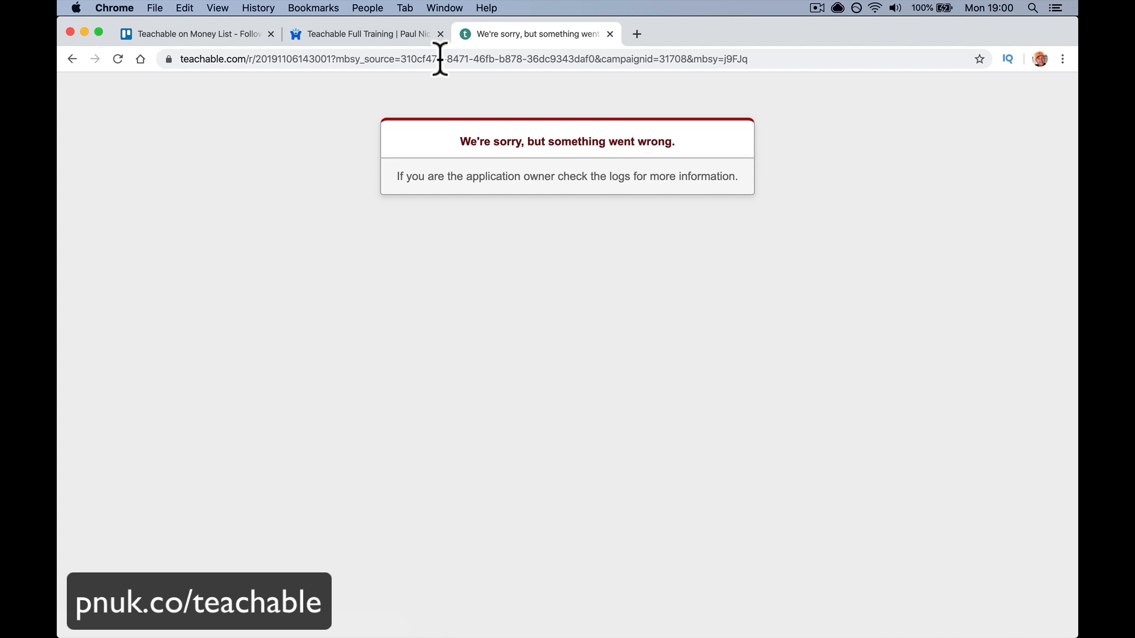
scroll(221, 123, "left", 5)
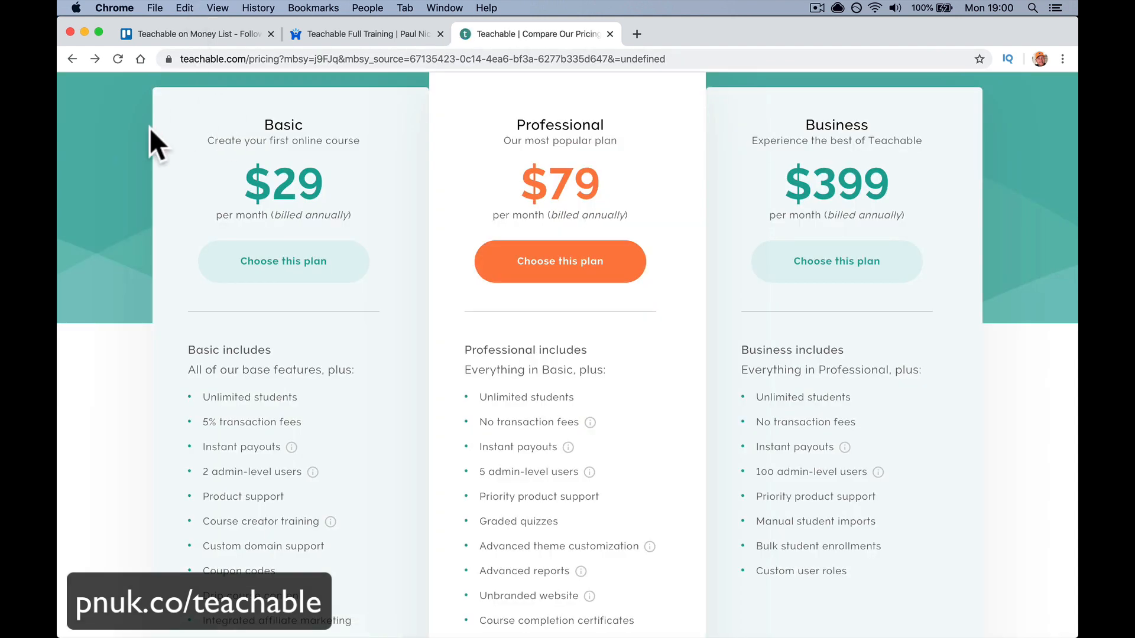
scroll(150, 126, "left", 5)
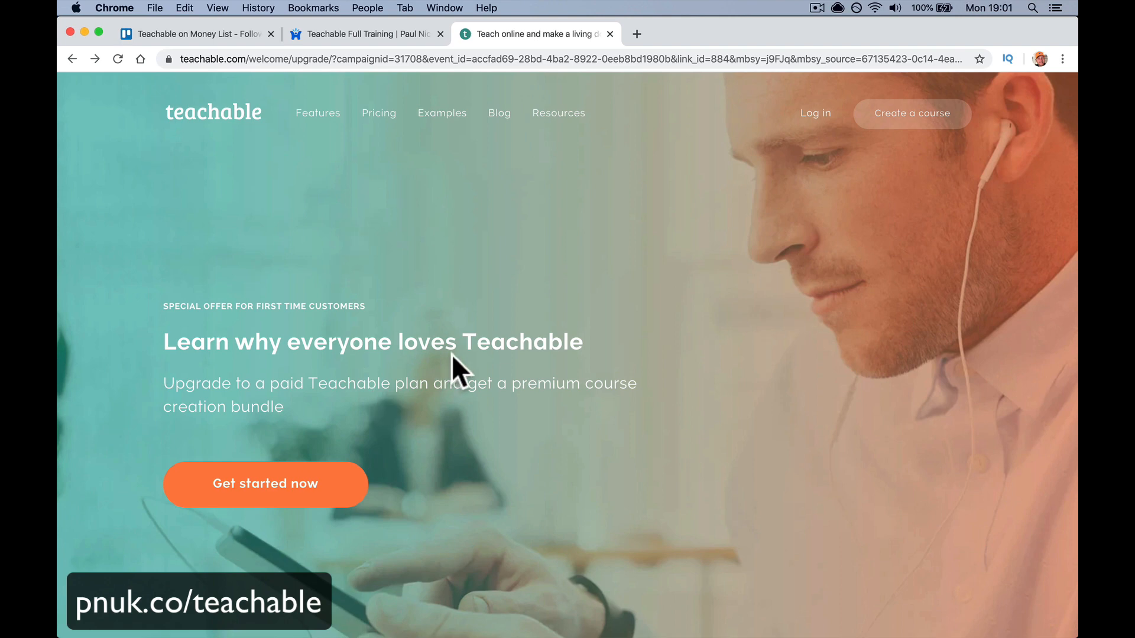
- Jump to the paid pricing plans, review them, then switch to the Teachable Full Training tab
left_click(340, 492)
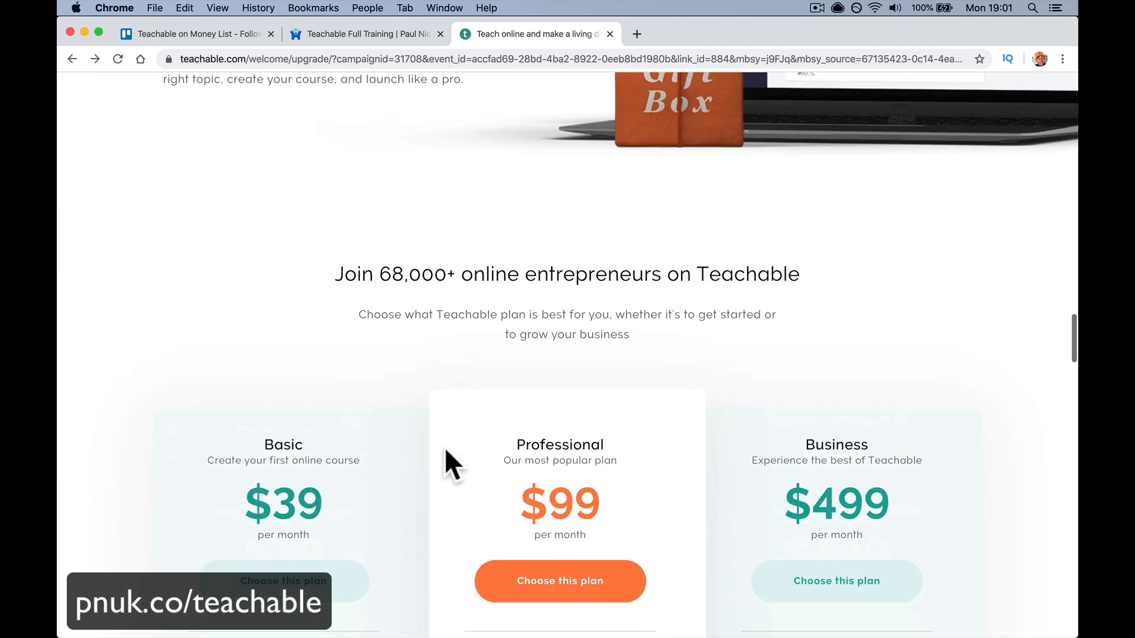
scroll(444, 466, "down", 10)
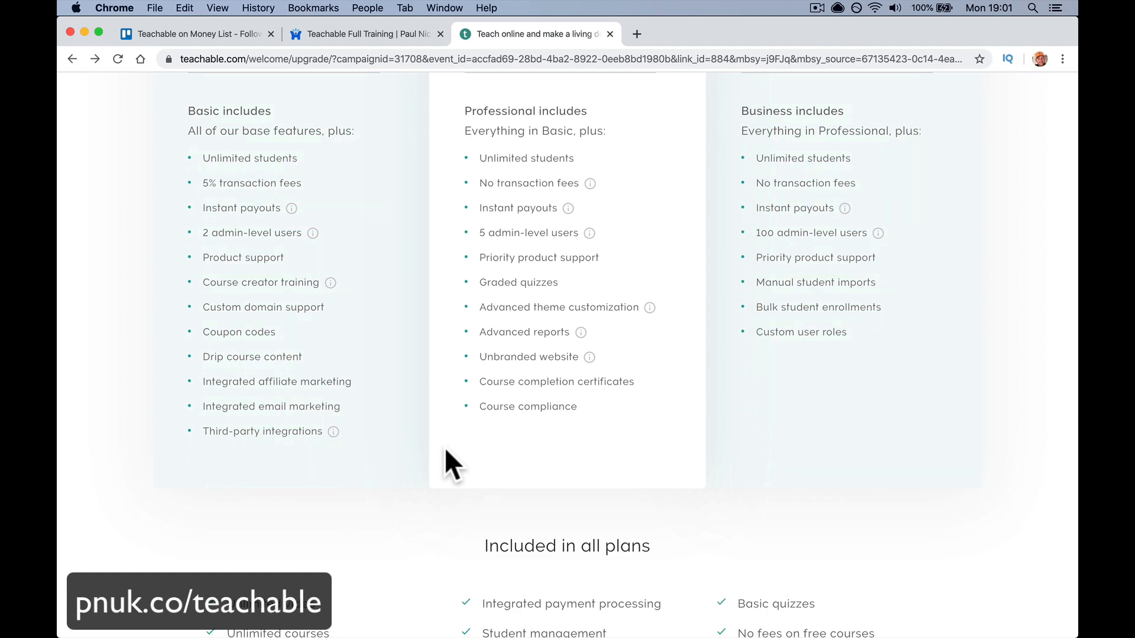
scroll(444, 448, "up", 10)
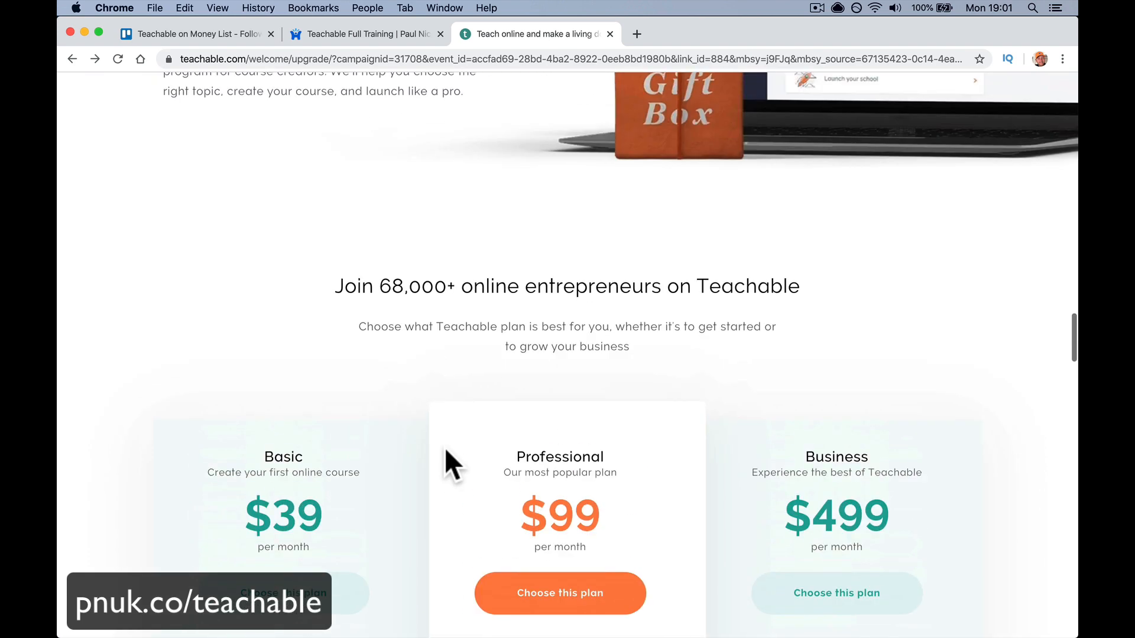
scroll(444, 448, "down", 10)
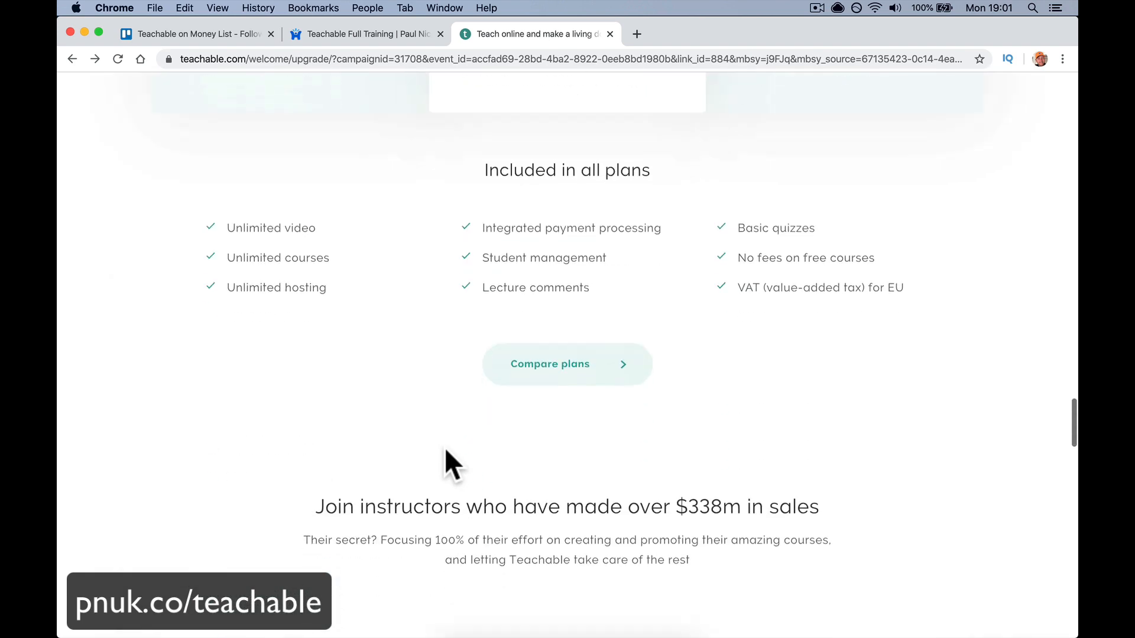
scroll(444, 448, "up", 10)
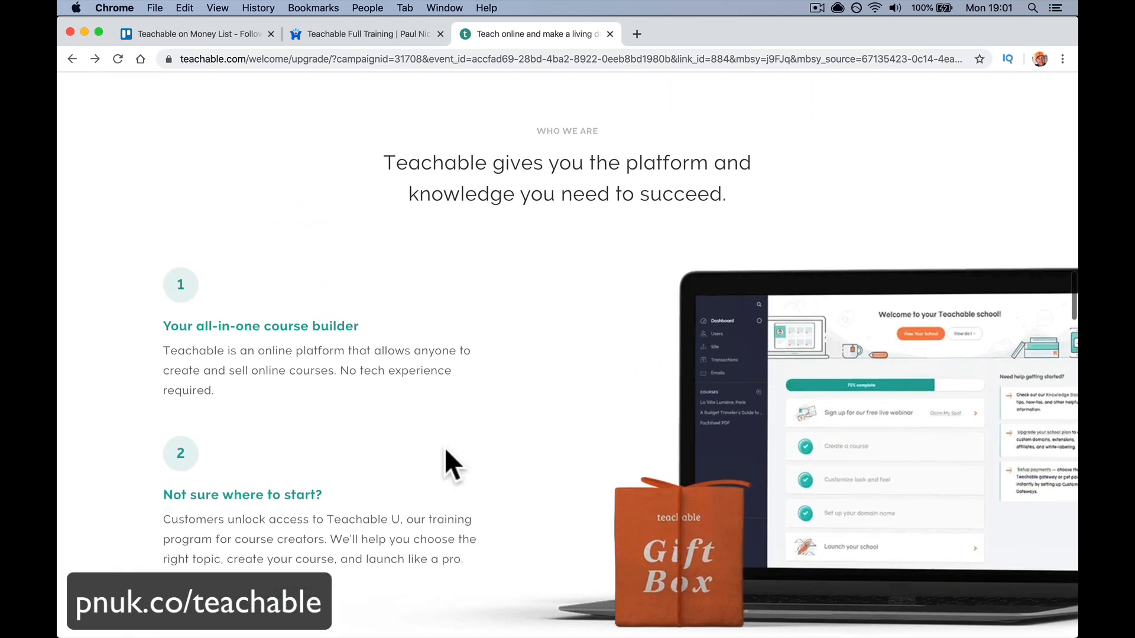
scroll(444, 448, "up", 10)
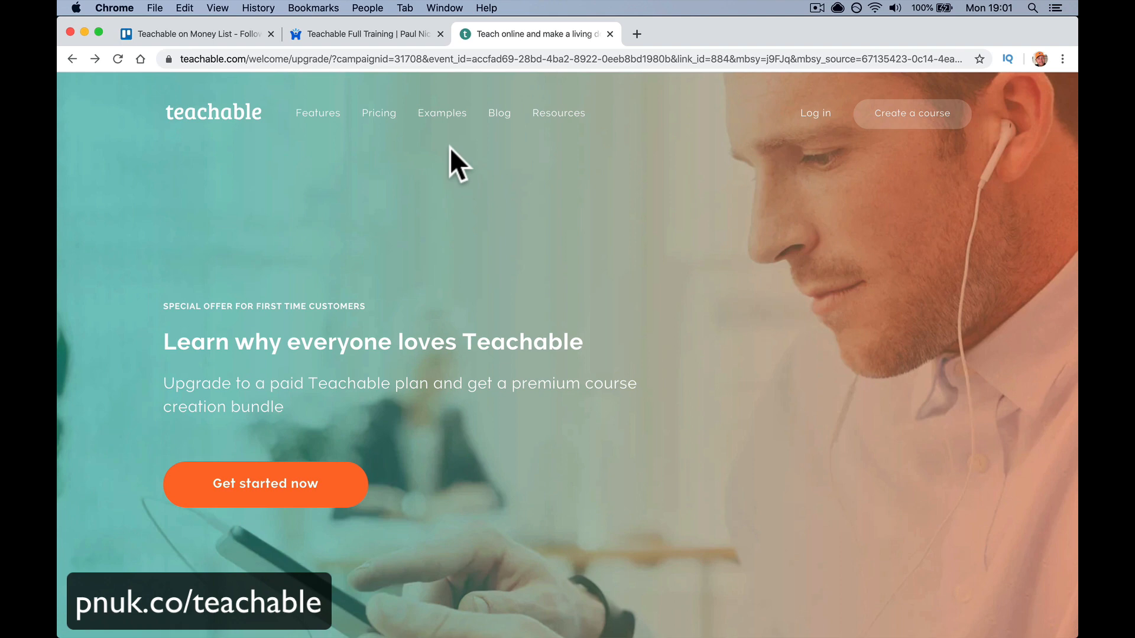
left_click(377, 30)
scroll(473, 286, "up", 5)
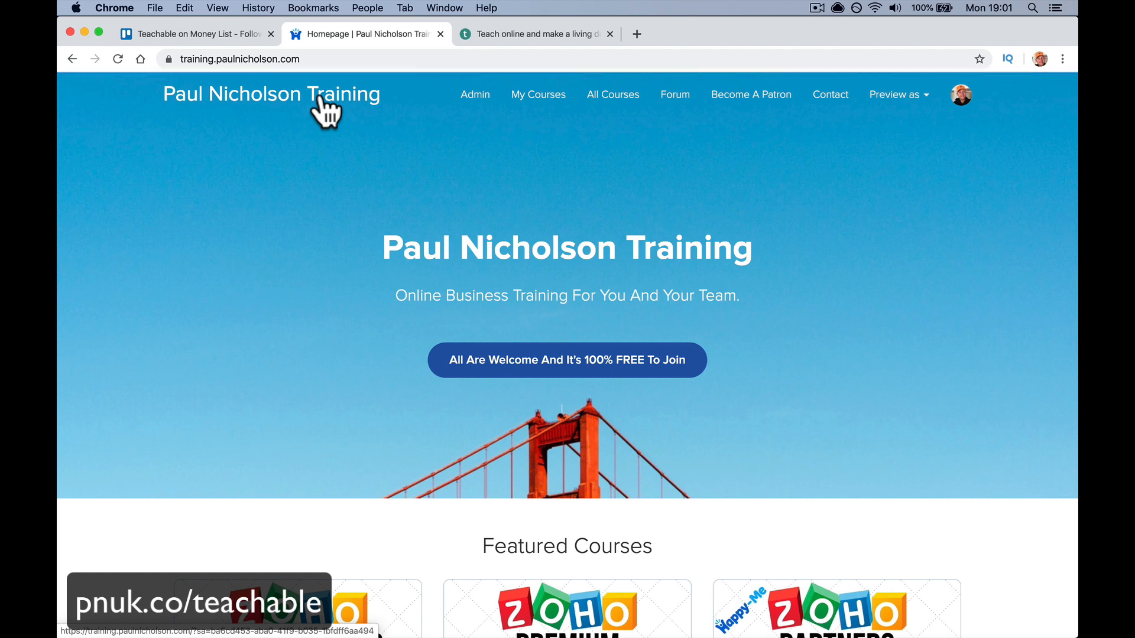
- Select the main domain part of the training school's web address
scroll(632, 278, "down", 12)
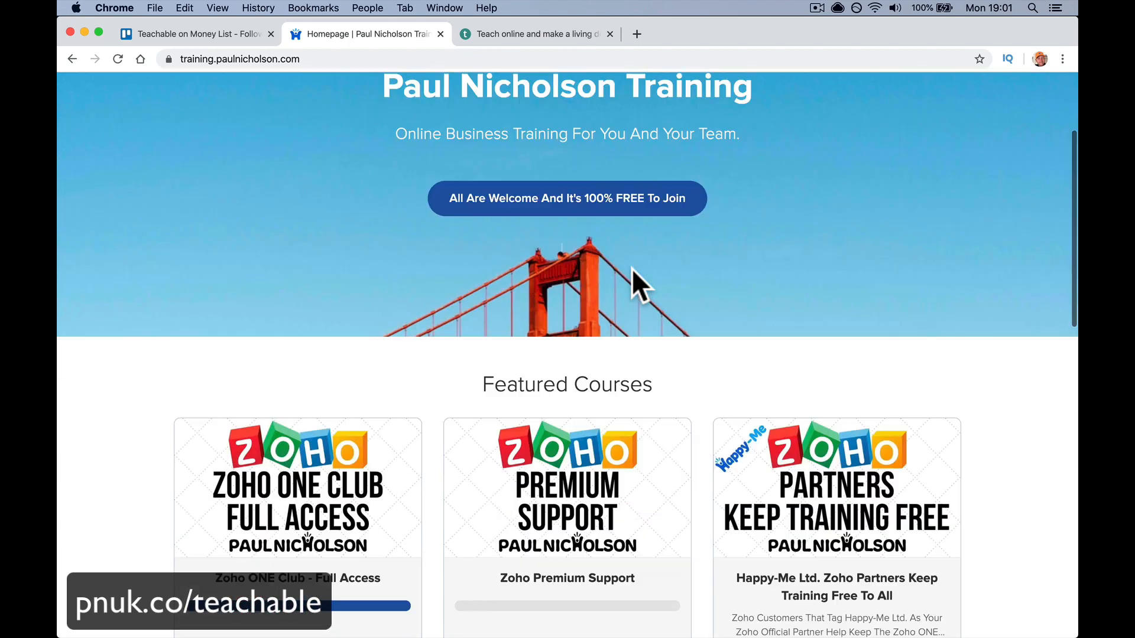
scroll(633, 284, "up", 12)
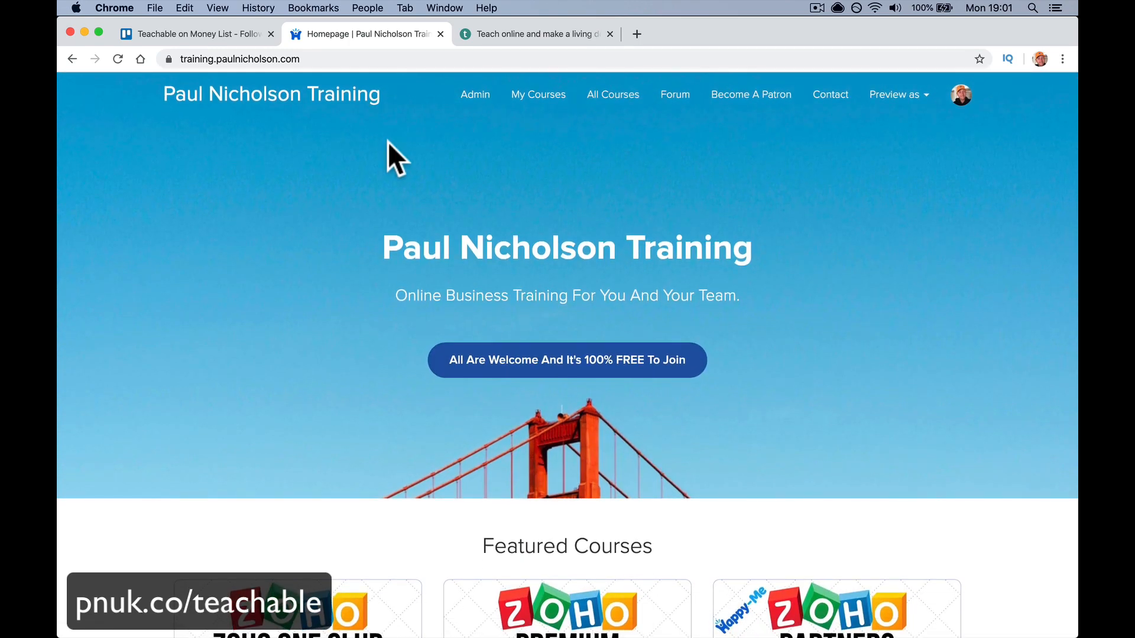
left_click(183, 59)
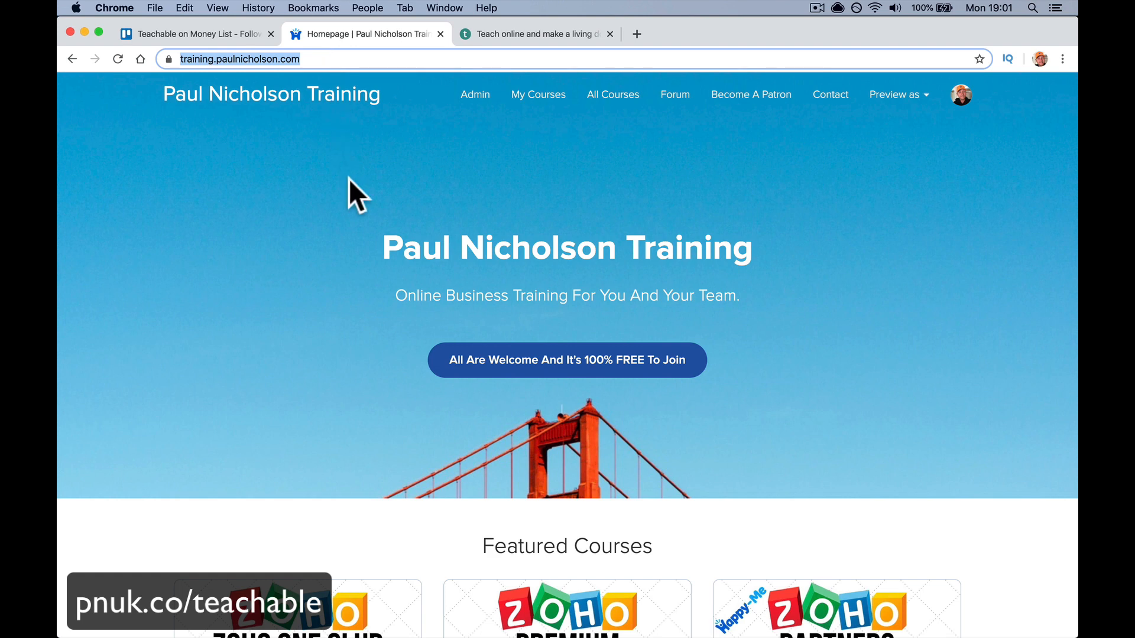
left_click(290, 157)
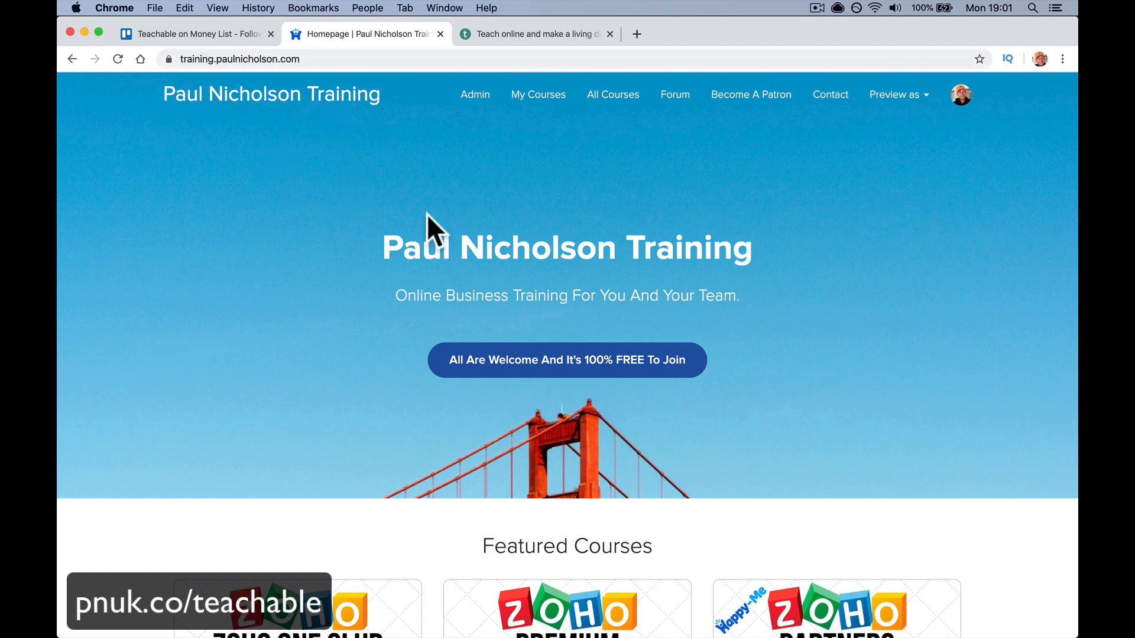
left_click(215, 60)
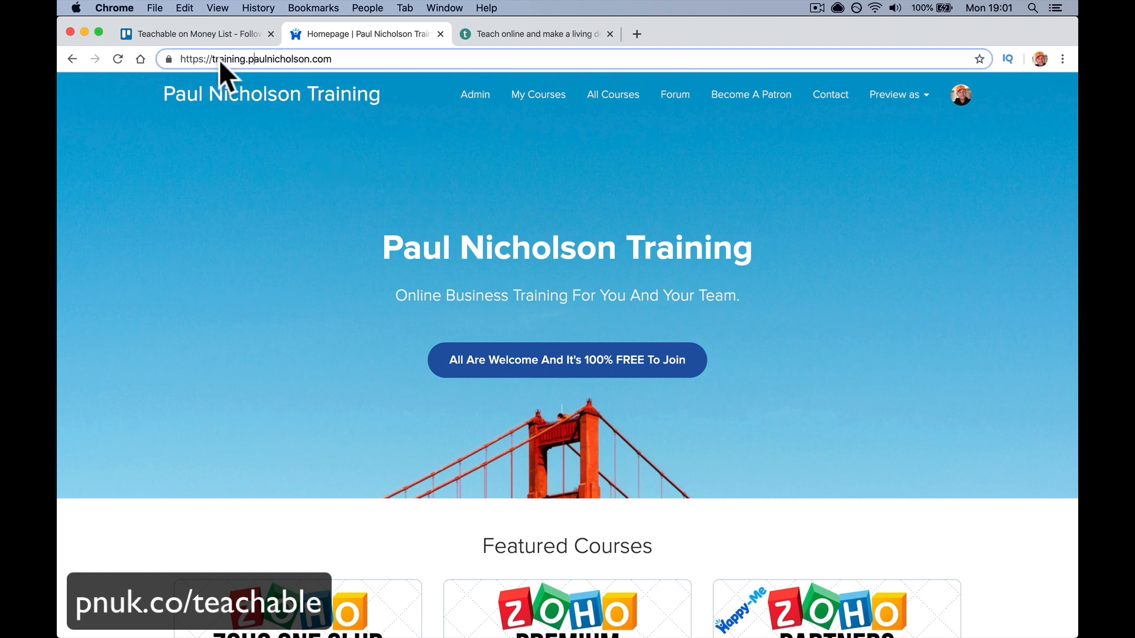
left_click_drag(248, 59, 361, 71)
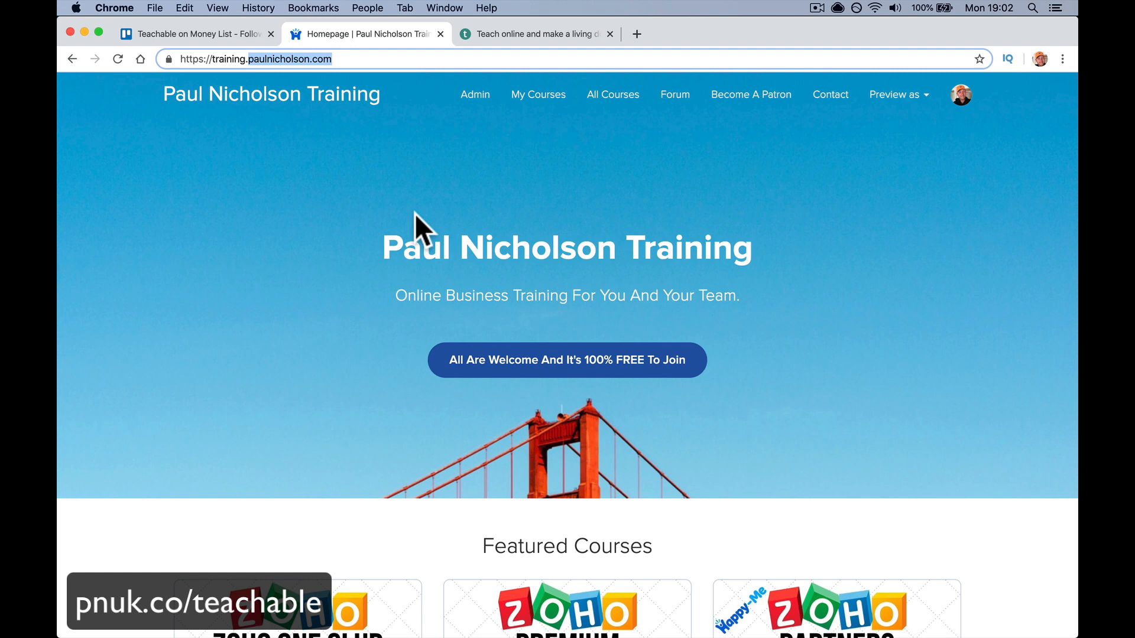
- In a new tab, load the creator's main WordPress site from the autocompleted 'pa' address
left_click(631, 36)
type("pa")
key("Return")
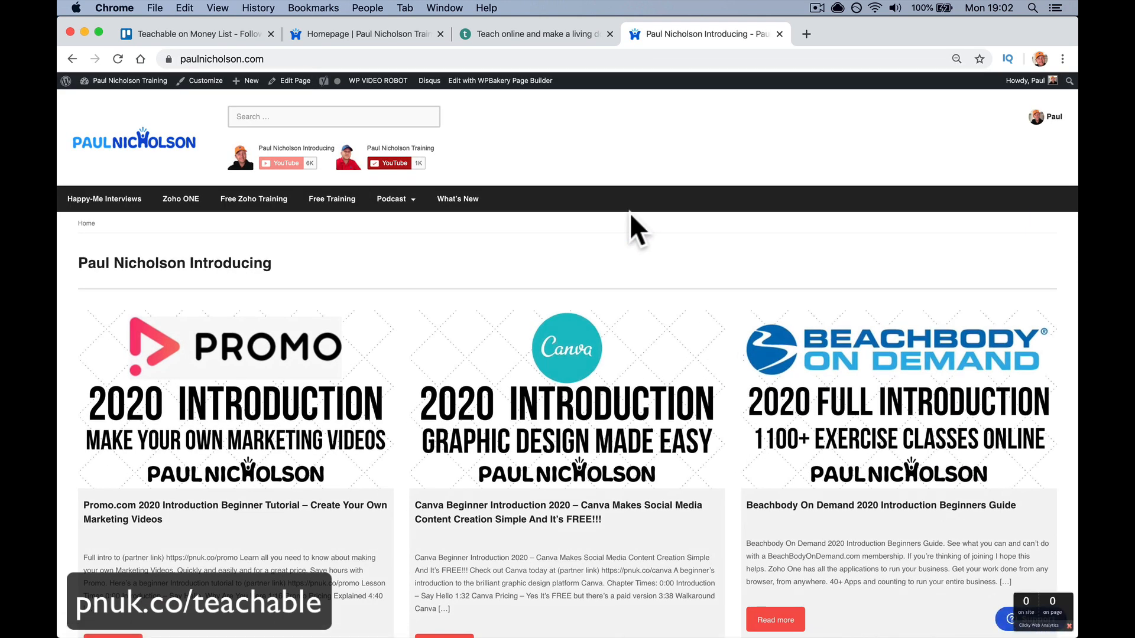
- Open the Canva post and its 'Canva 2020 1st Walkaround' video, then follow the Free Training link
left_click(569, 368)
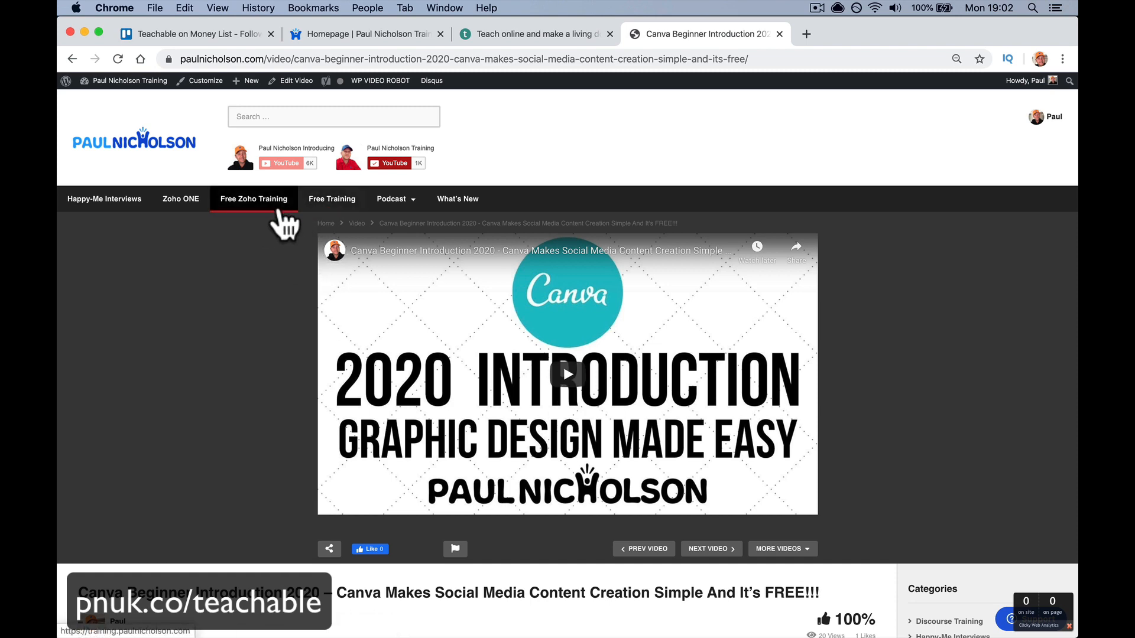
scroll(375, 325, "down", 6)
scroll(374, 326, "down", 5)
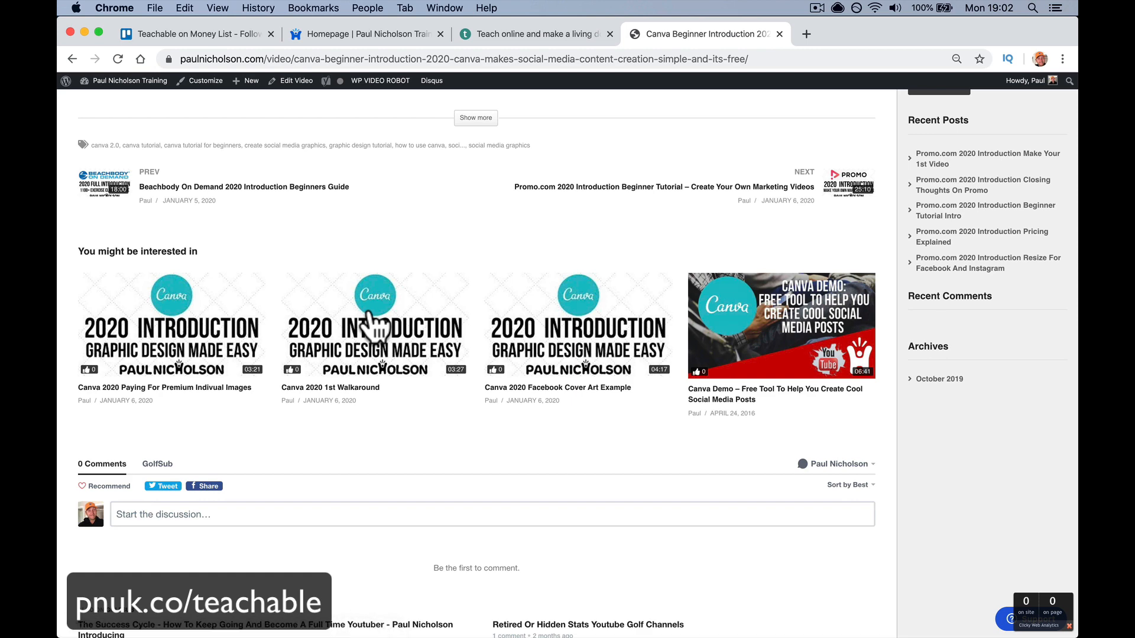
left_click(387, 362)
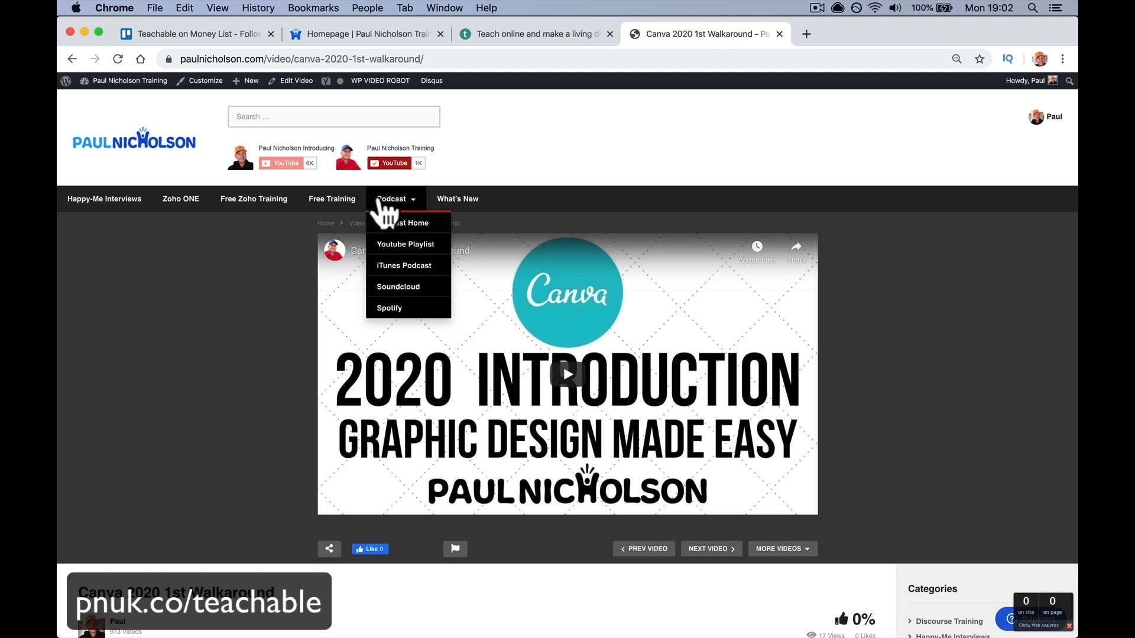
left_click(338, 208)
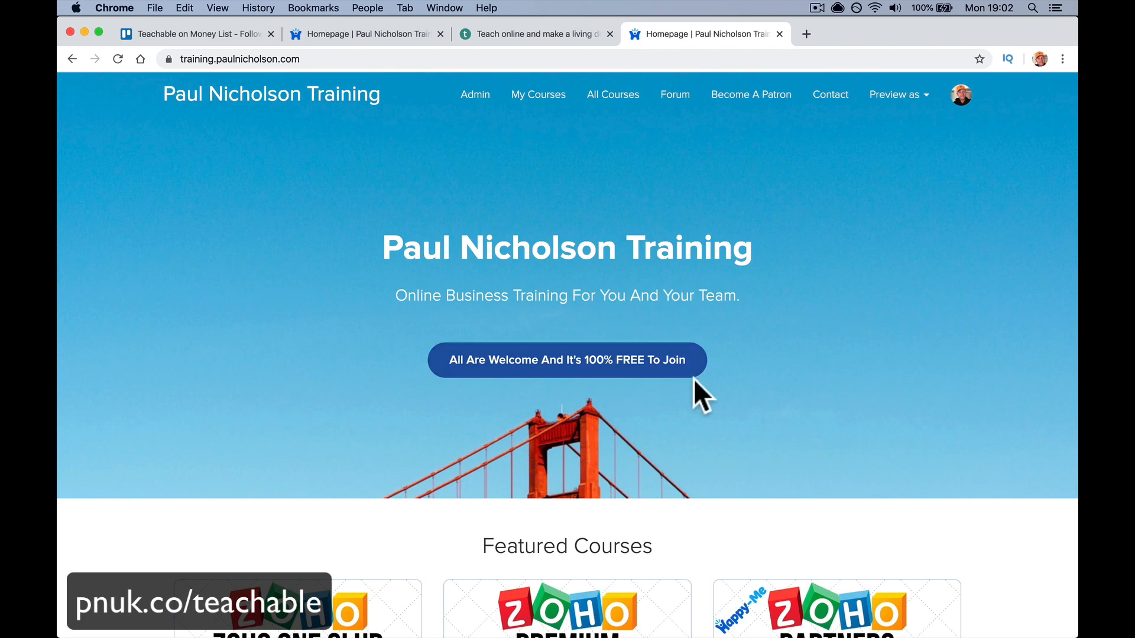
- Filter the course catalogue by category Marketing, then Social Media, and by author Happy-Me Business
scroll(695, 381, "down", 7)
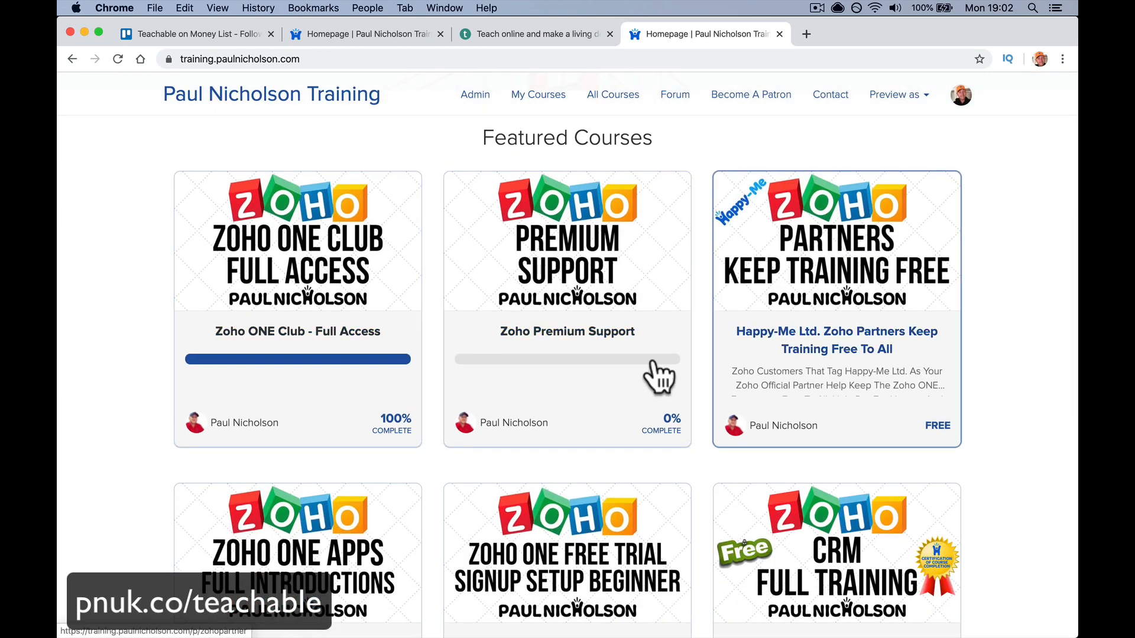
scroll(434, 402, "down", 11)
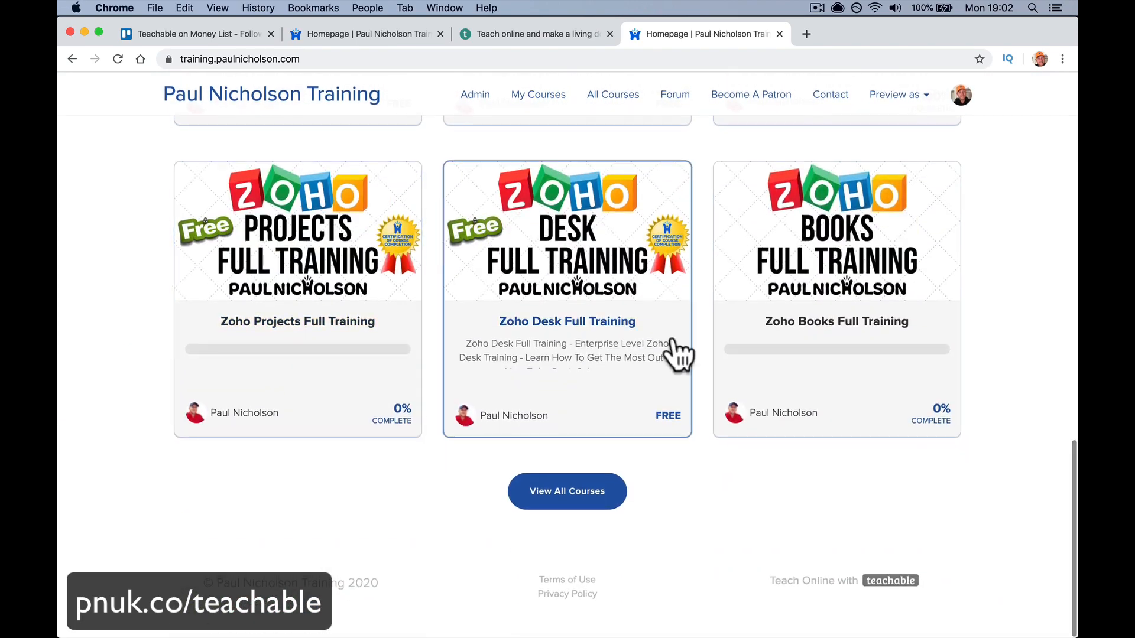
scroll(676, 355, "up", 12)
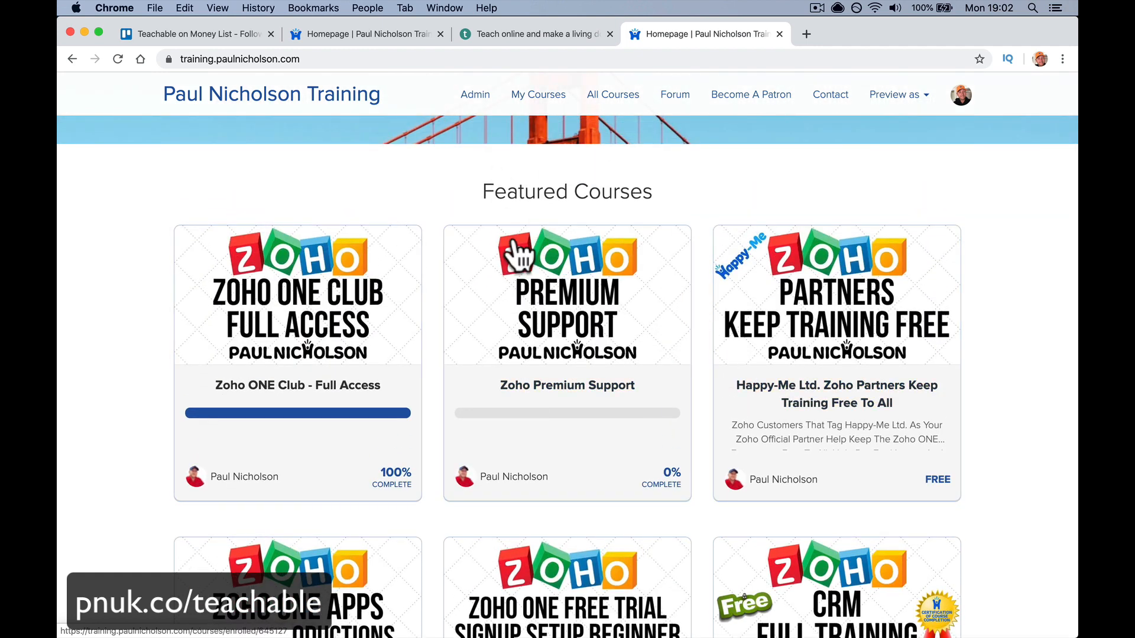
scroll(684, 393, "down", 9)
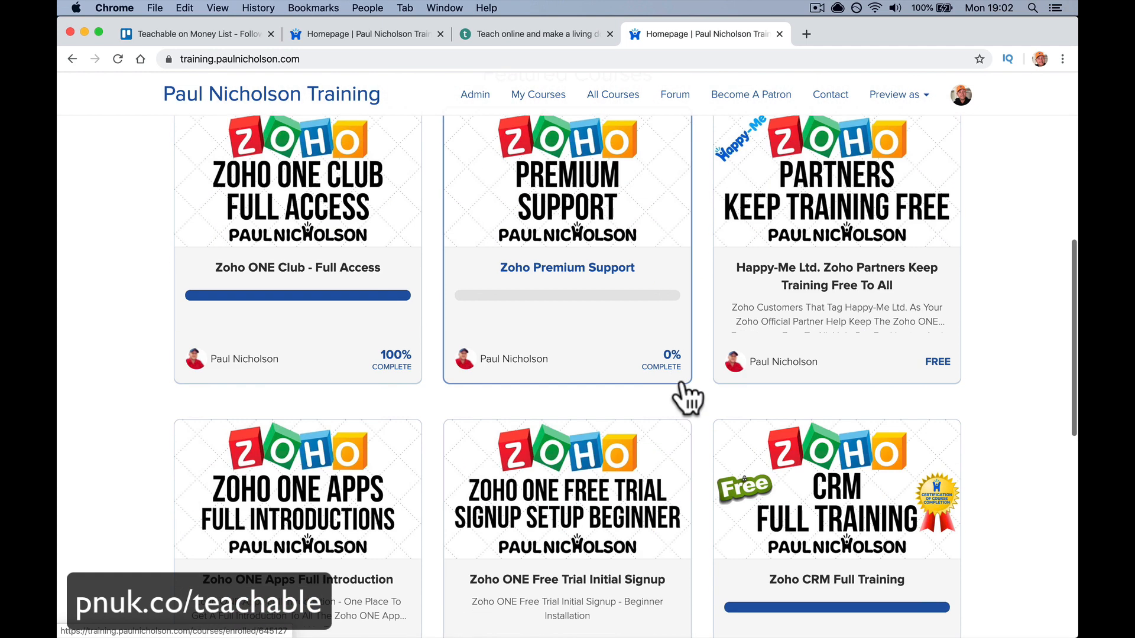
scroll(591, 271, "up", 15)
scroll(591, 254, "down", 10)
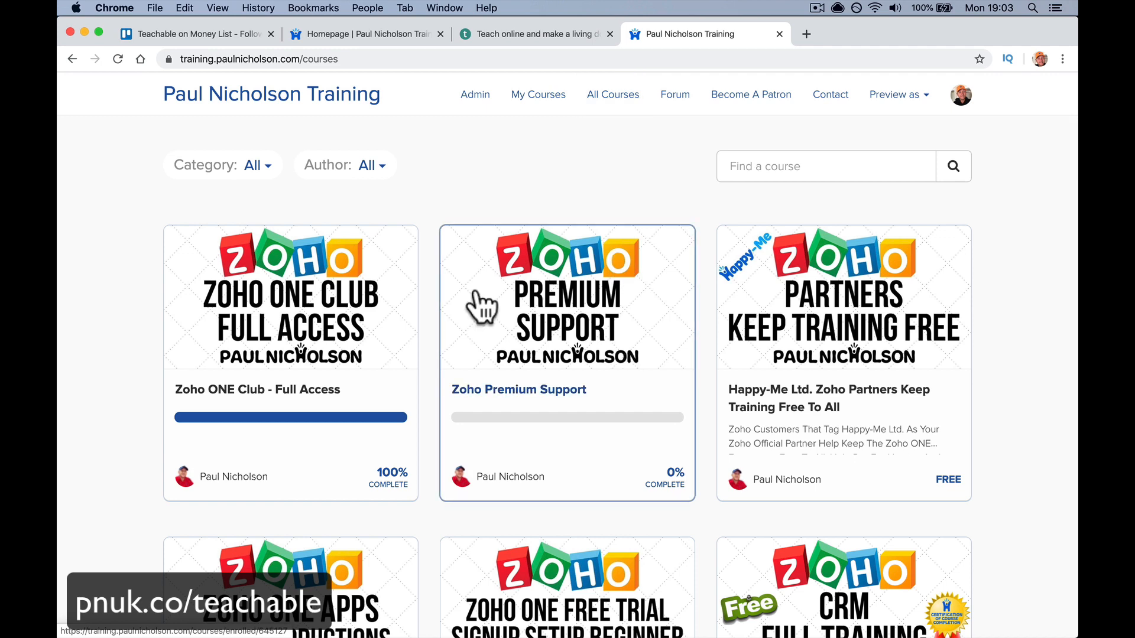
left_click(254, 172)
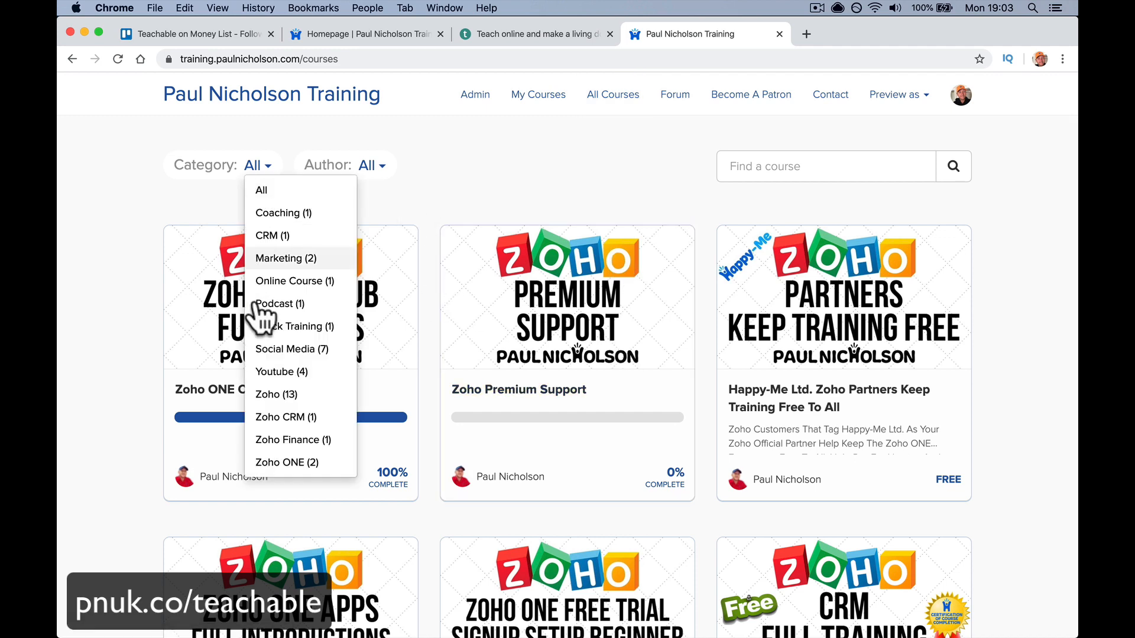
left_click(261, 264)
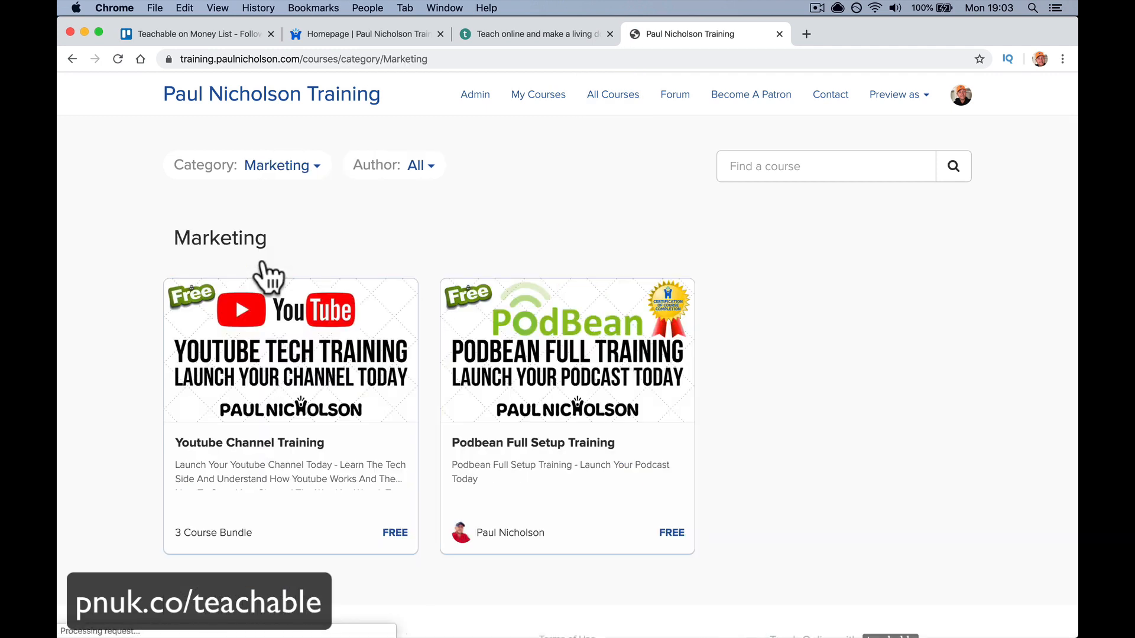
left_click(305, 169)
left_click(312, 349)
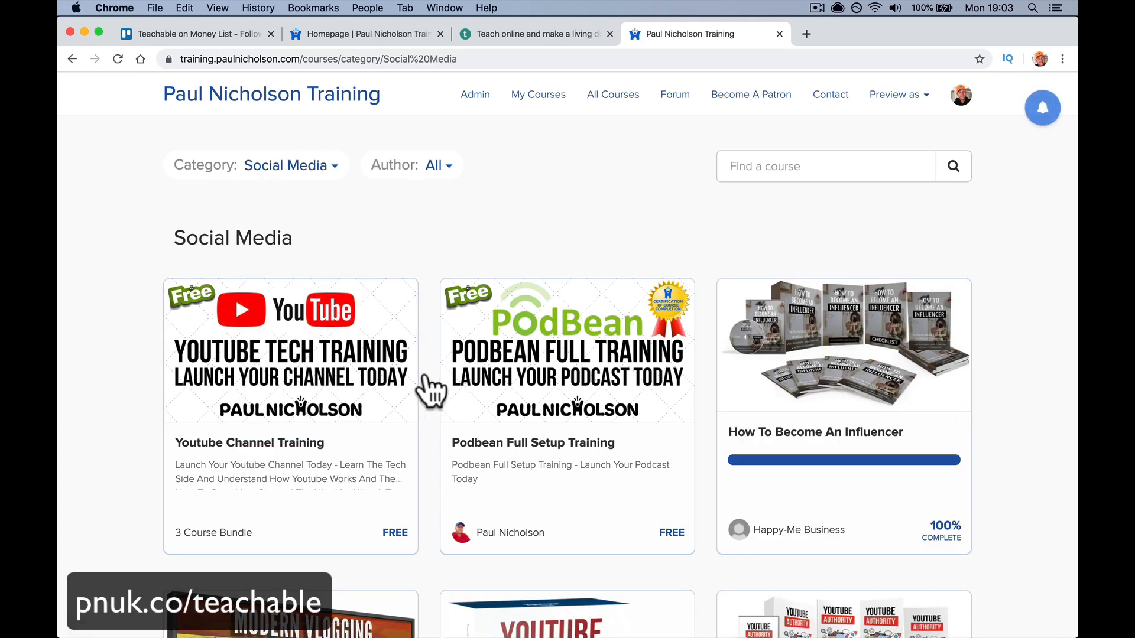
left_click(437, 167)
left_click(459, 212)
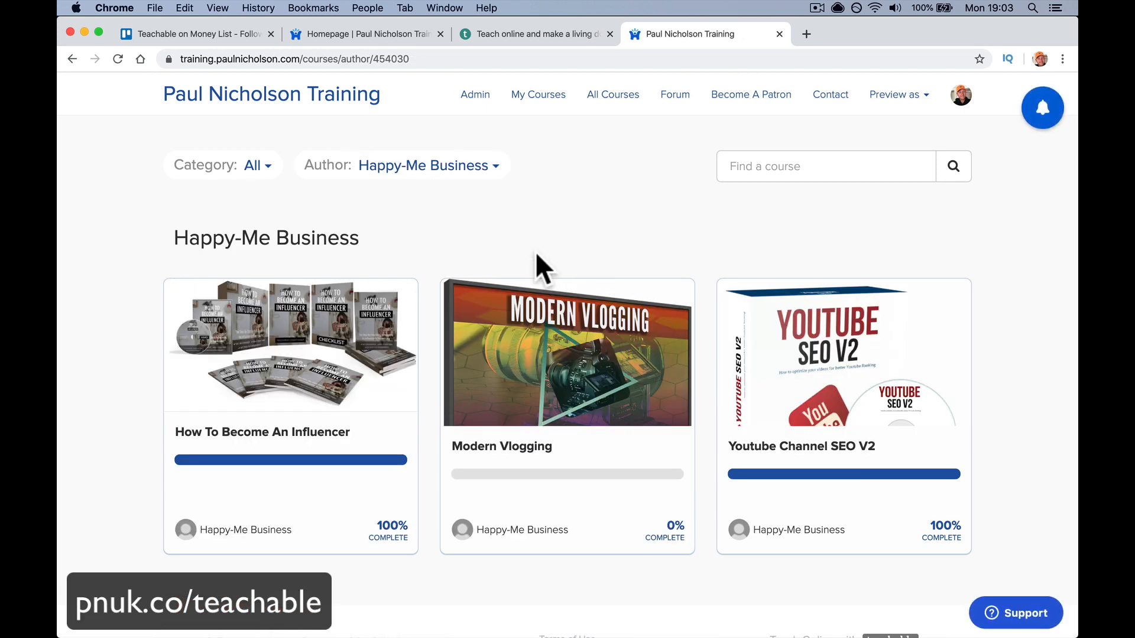
- Search the catalogue for 'zoho', correcting the initial 'zohho' typo
left_click(780, 160)
type("z")
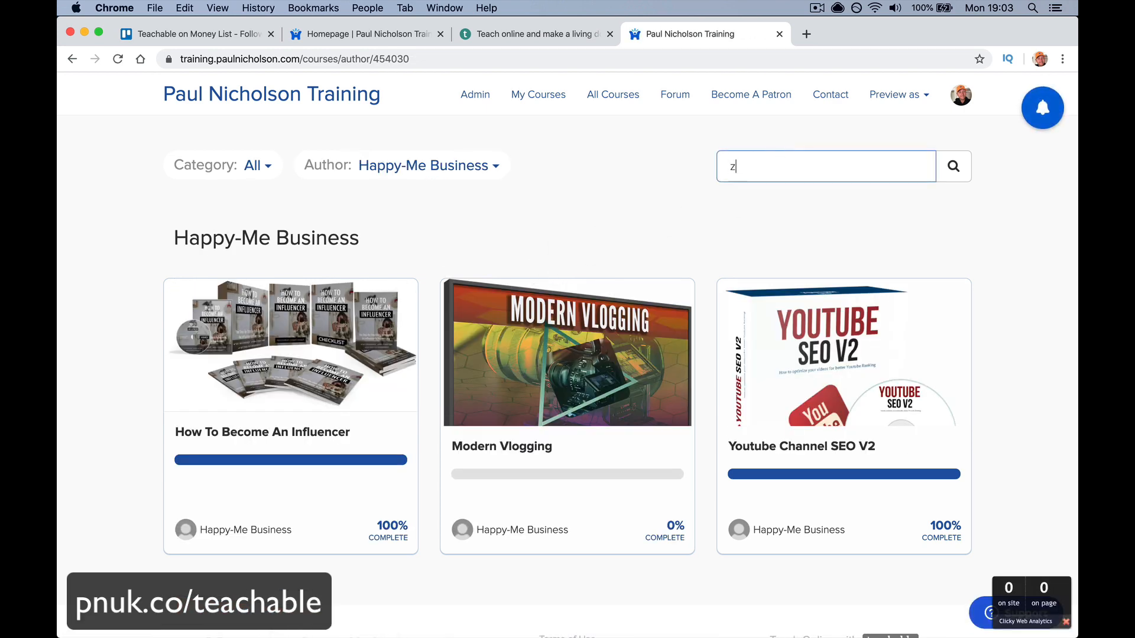
type("ohho")
key("Return")
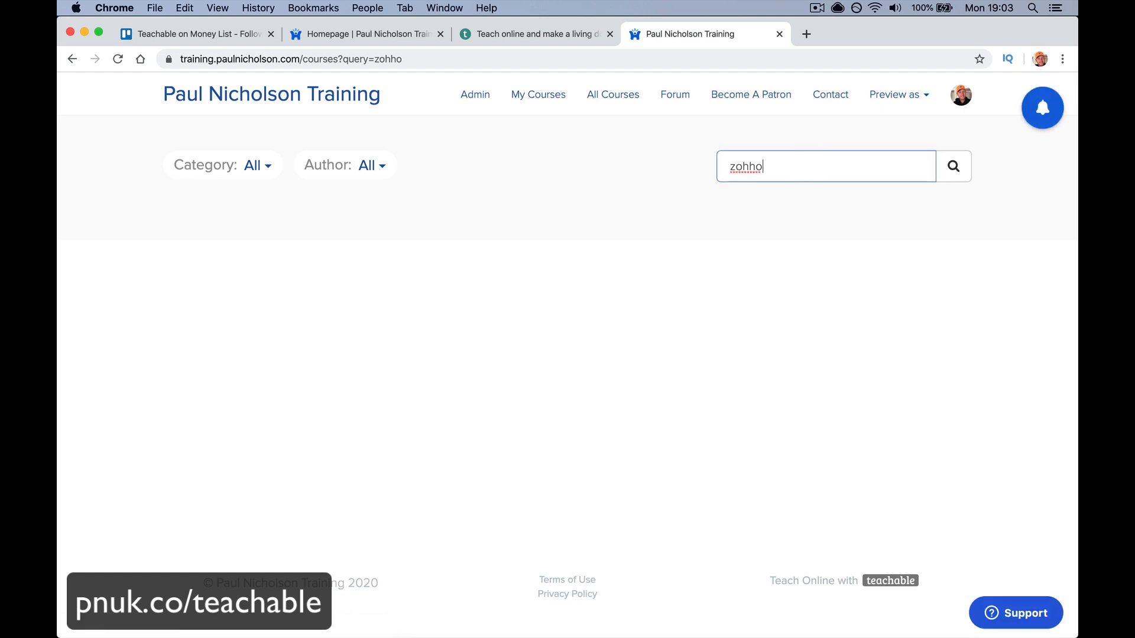
type("o")
key("Return")
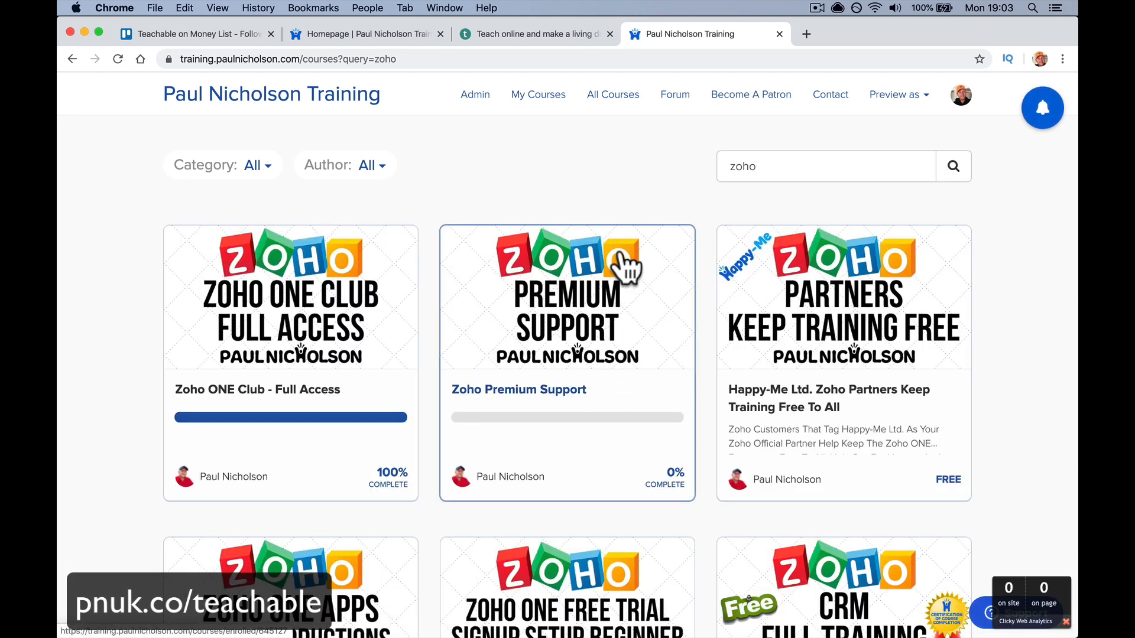
- Browse the enrolled courses list and open the Zoho ONE Club - Full Access course page
left_click(540, 98)
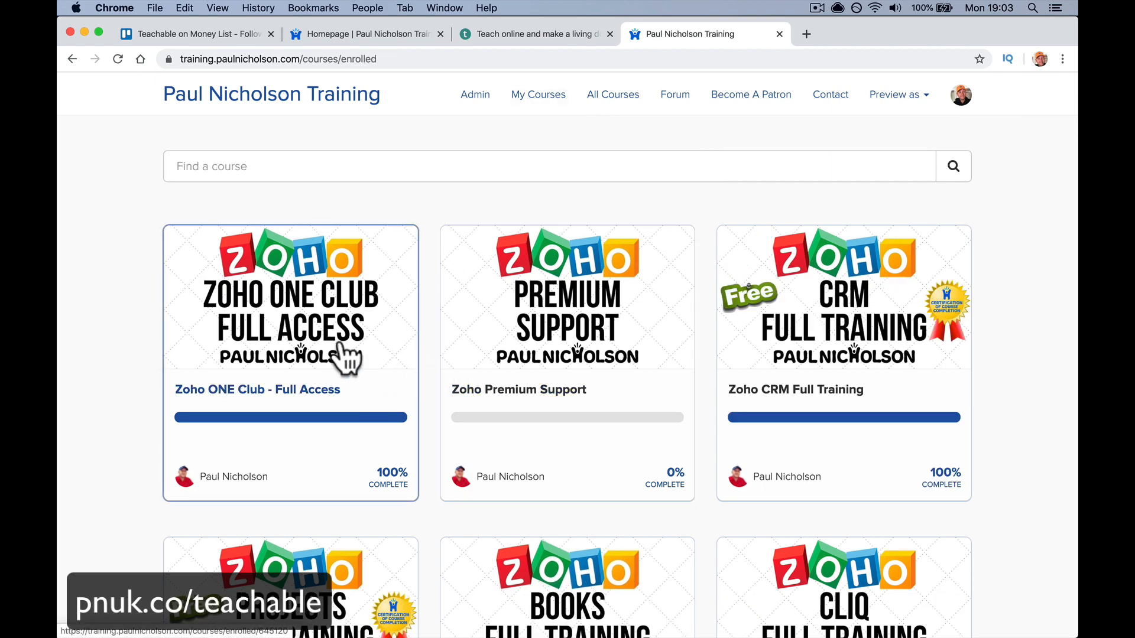
scroll(500, 431, "down", 12)
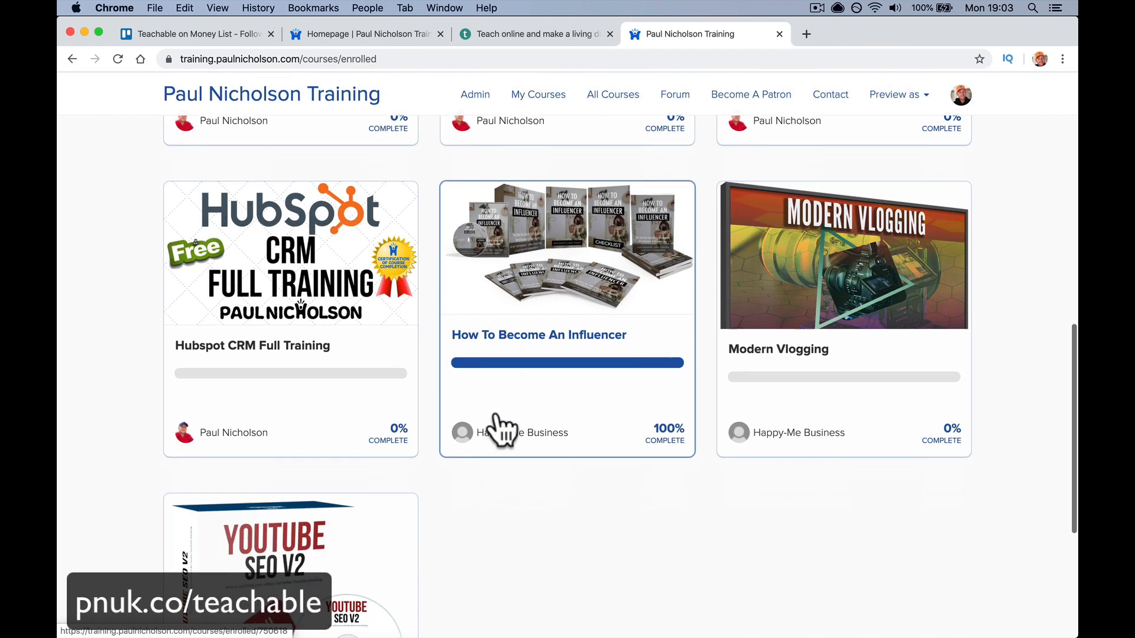
scroll(498, 427, "up", 15)
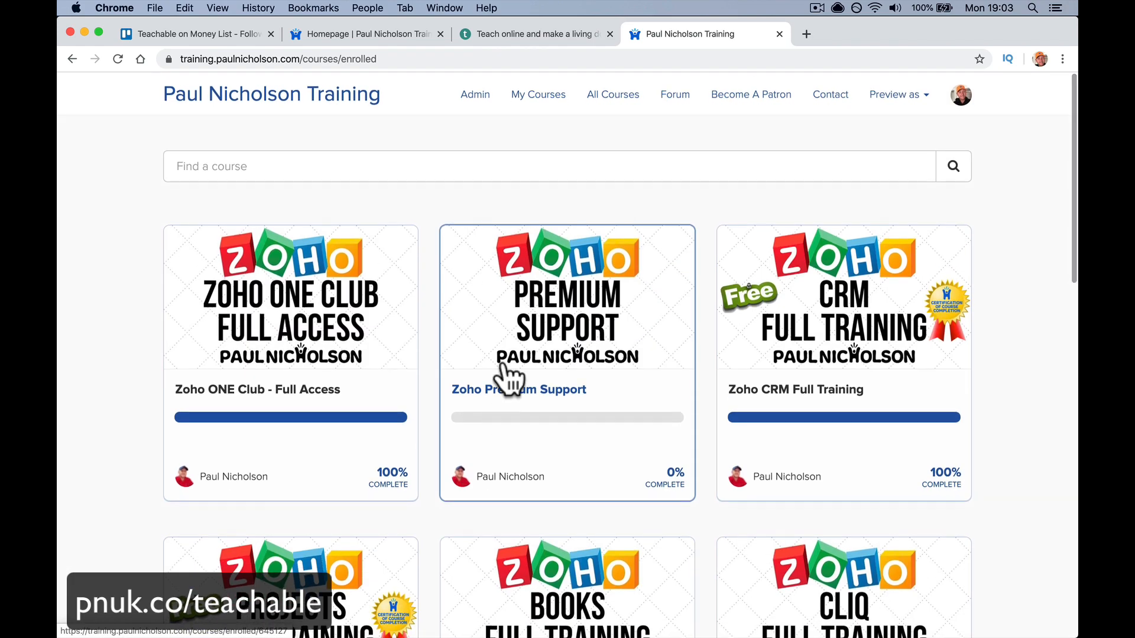
left_click(356, 309)
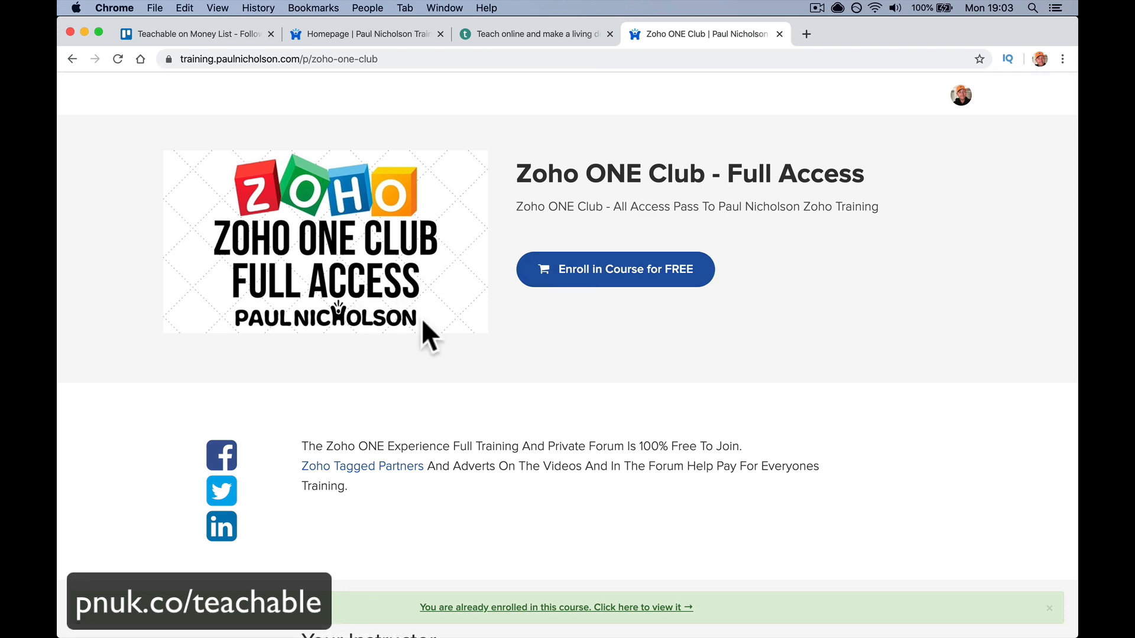
- Scroll through the course listings and open the Zoho CRM Full Training course page
scroll(553, 303, "down", 5)
scroll(553, 302, "down", 6)
scroll(552, 307, "up", 4)
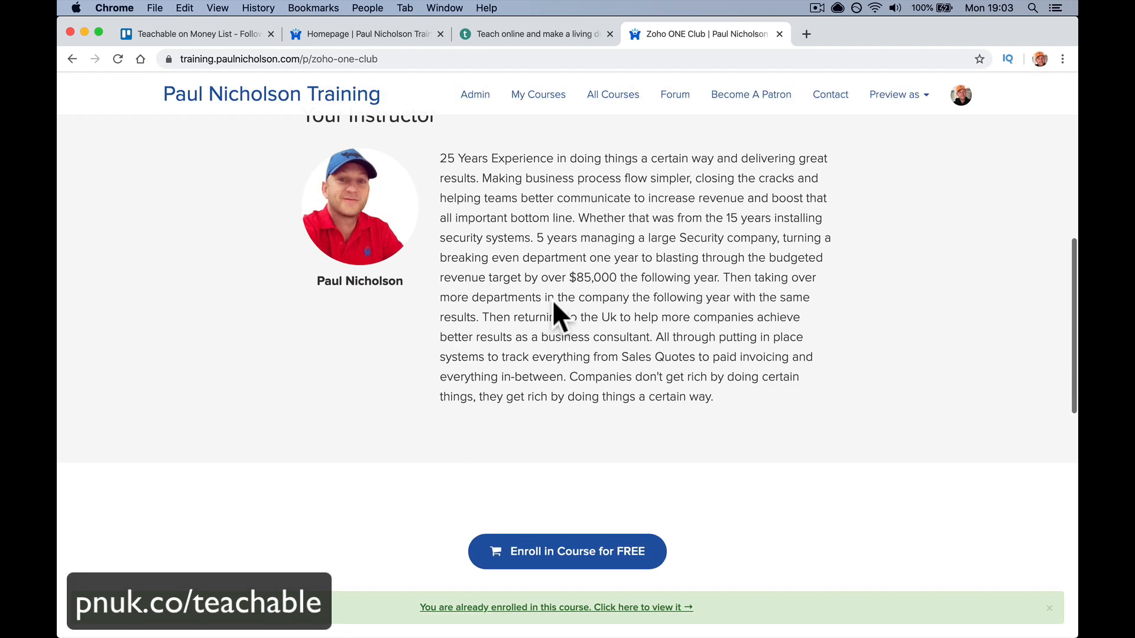
scroll(425, 311, "down", 3)
scroll(450, 269, "down", 5)
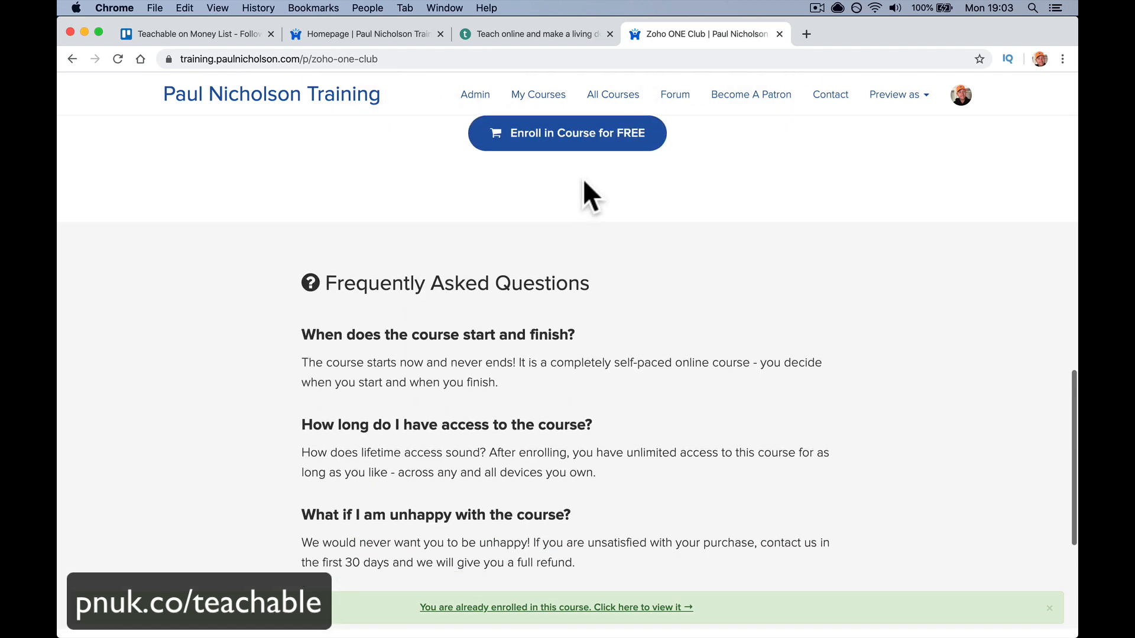
scroll(590, 221, "down", 2)
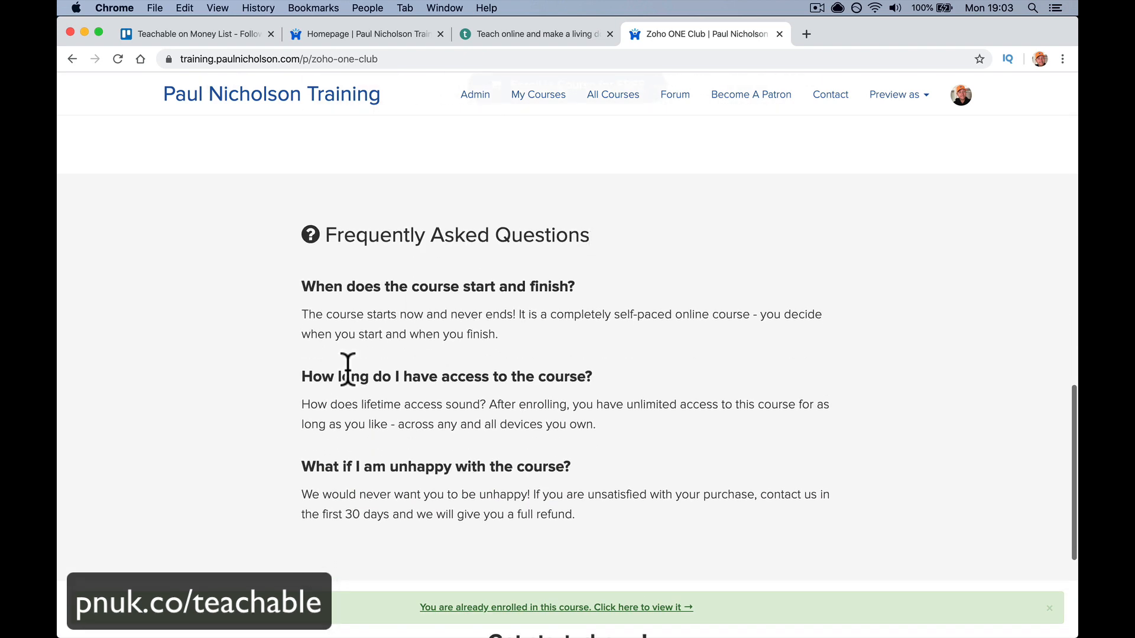
scroll(538, 464, "down", 3)
scroll(559, 415, "up", 12)
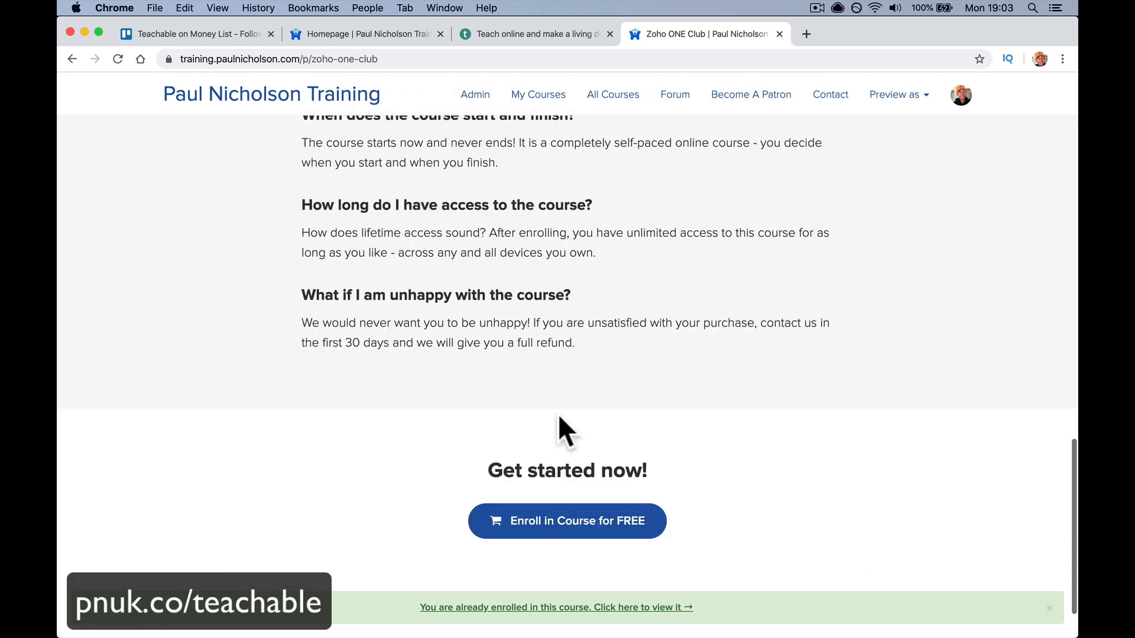
scroll(558, 413, "up", 2)
scroll(560, 421, "left", 5)
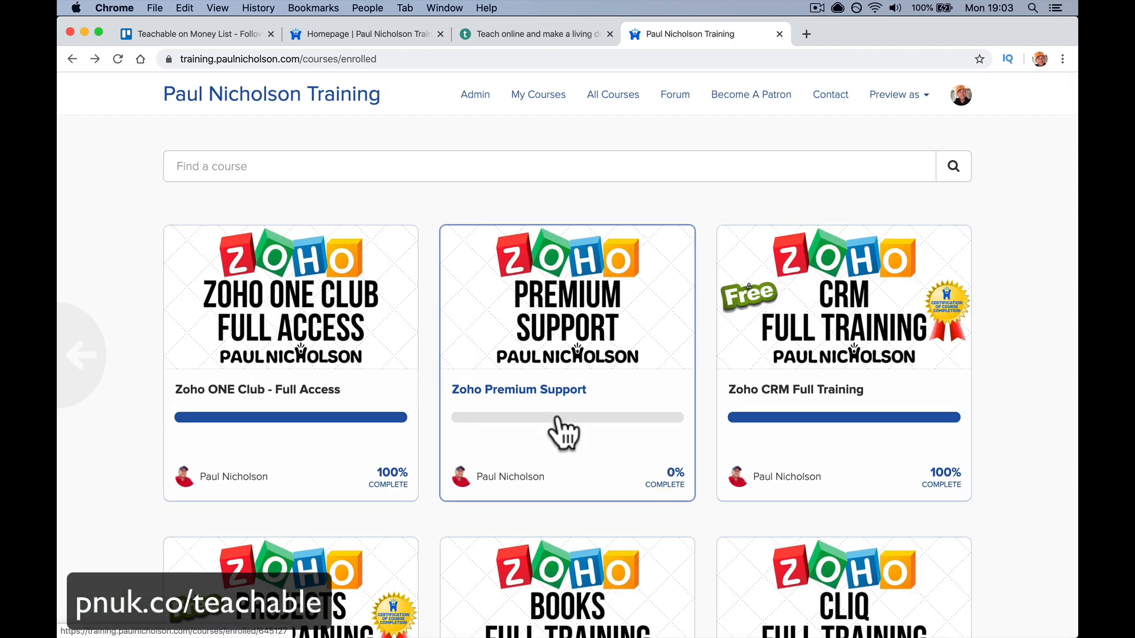
scroll(564, 431, "down", 3)
scroll(562, 431, "up", 2)
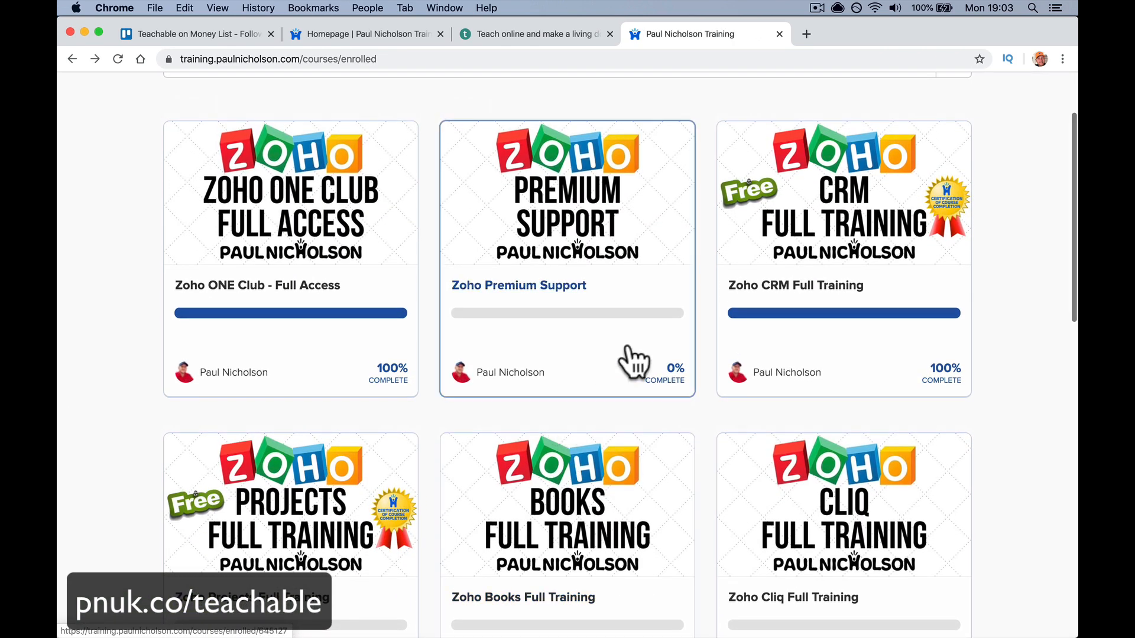
left_click(812, 208)
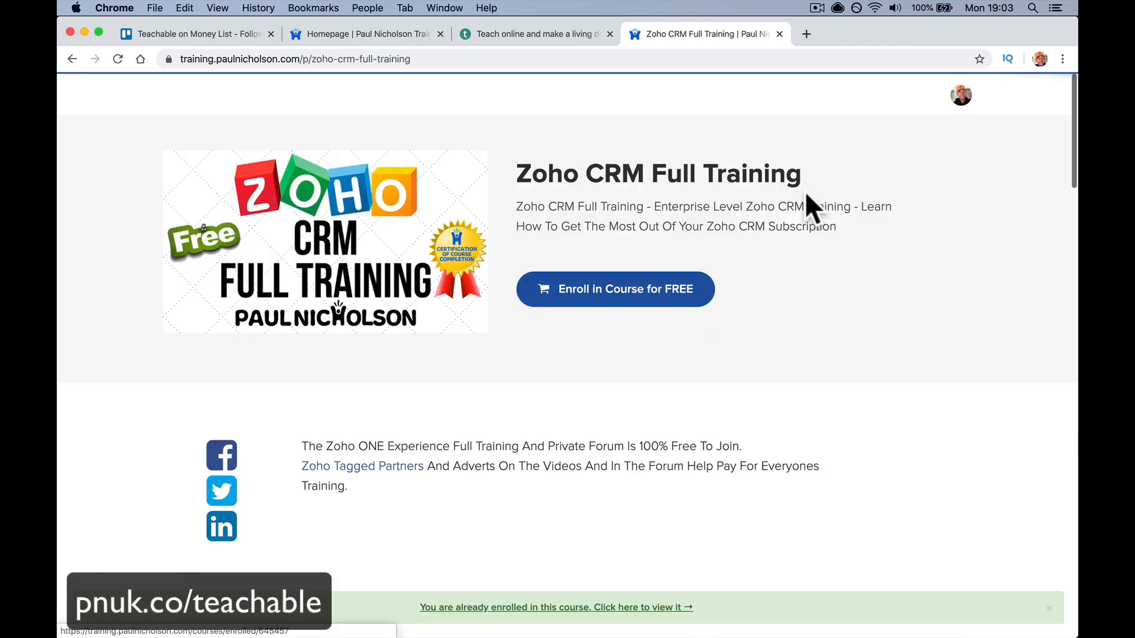
scroll(630, 381, "down", 10)
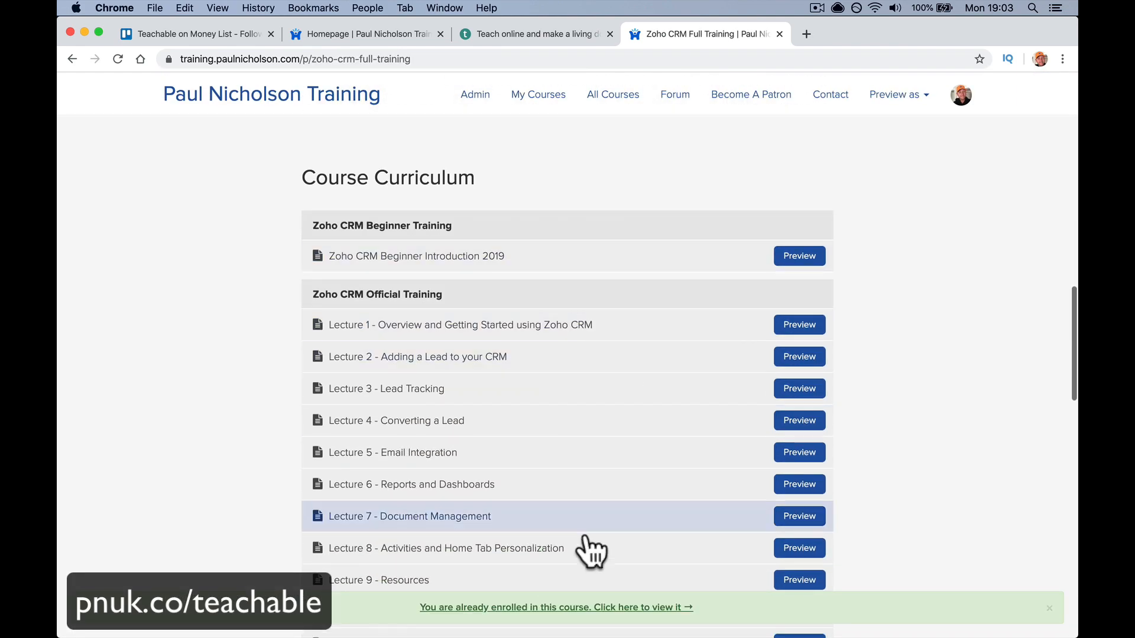
scroll(720, 445, "down", 7)
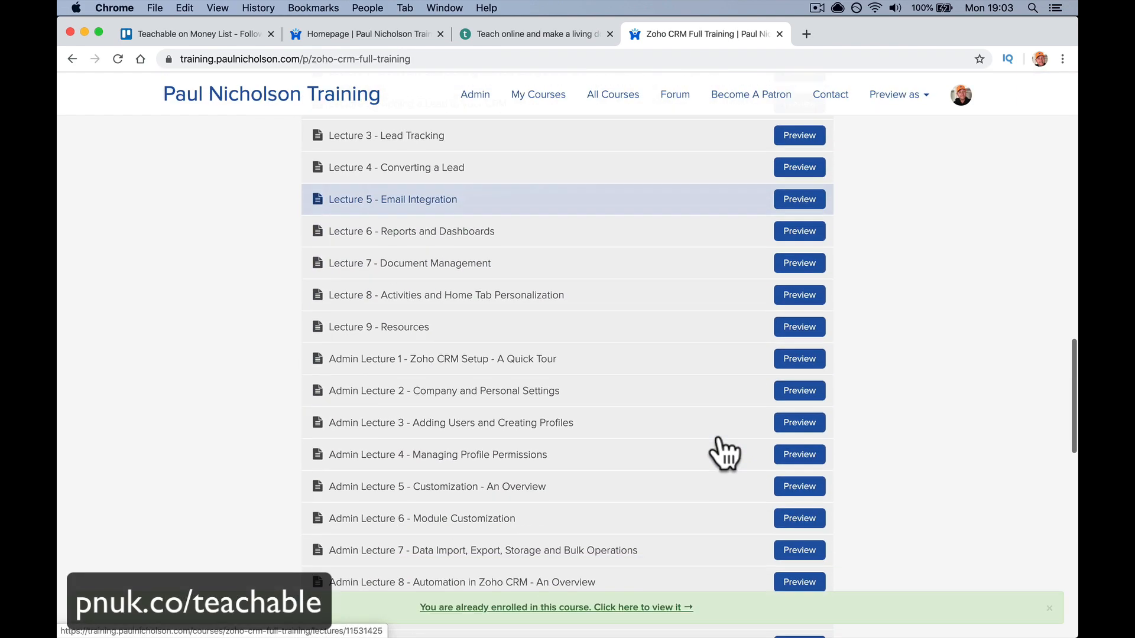
scroll(720, 445, "up", 8)
scroll(716, 438, "up", 1)
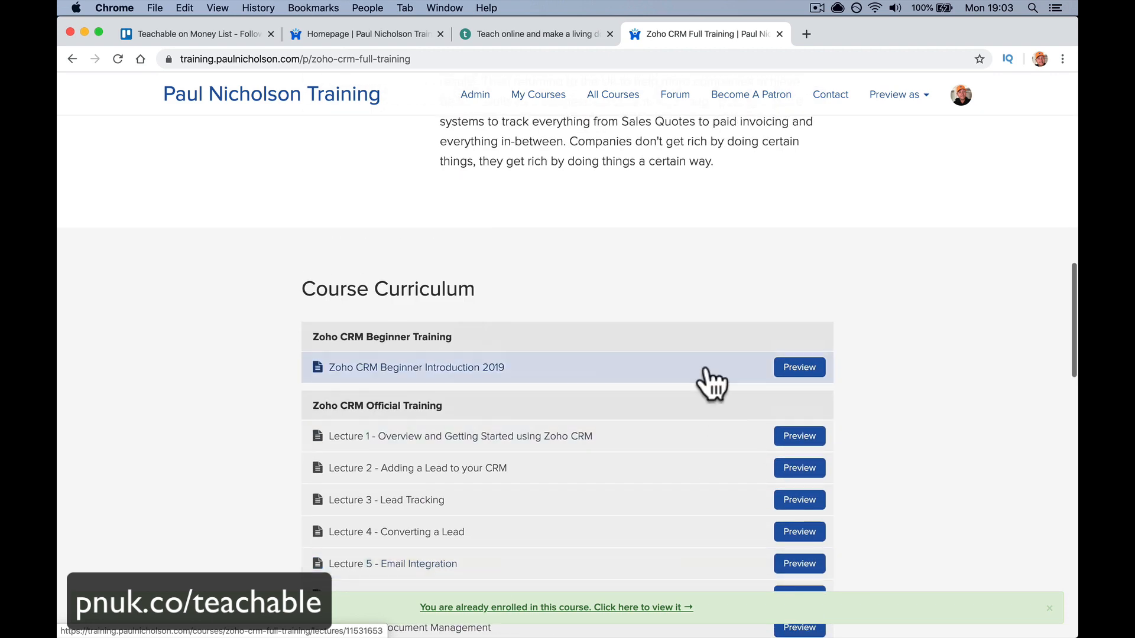
left_click(706, 370)
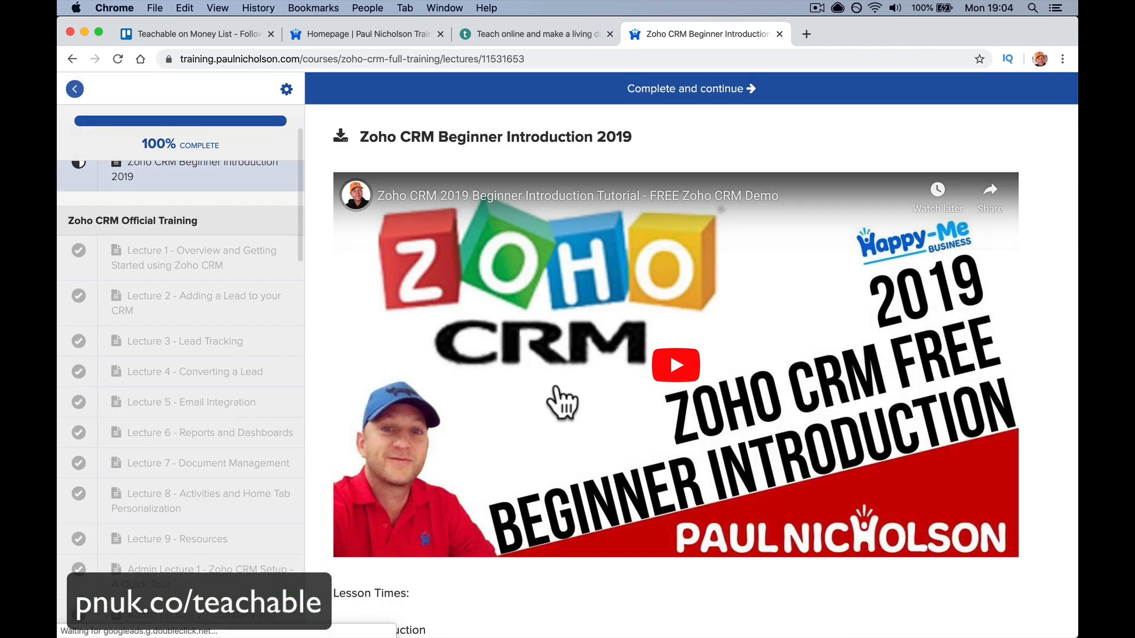
scroll(558, 406, "left", 5)
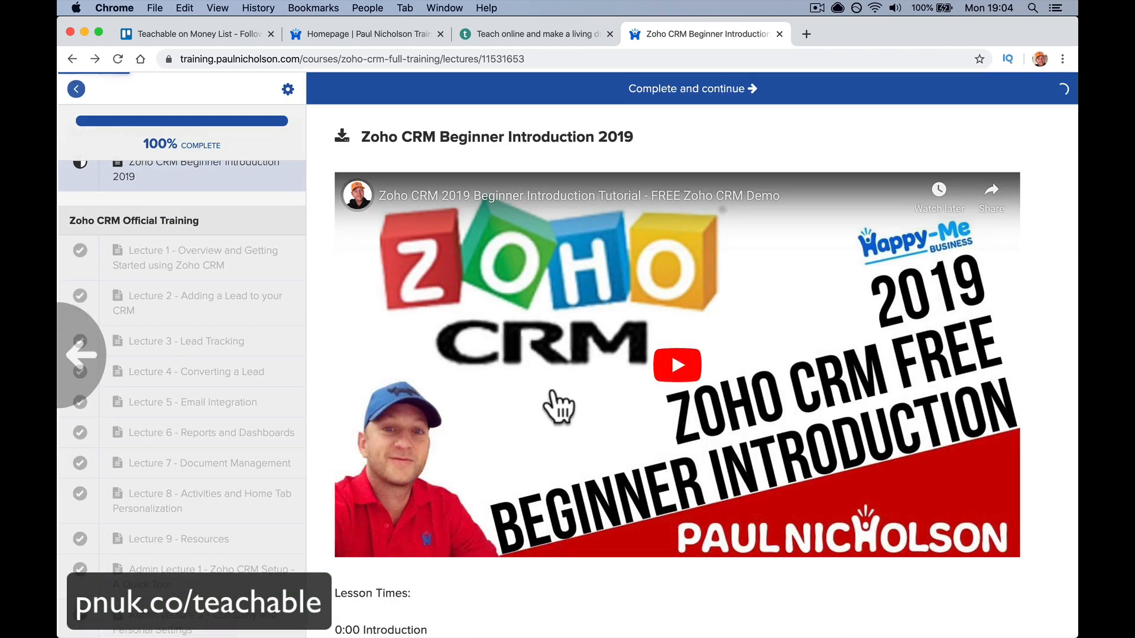
scroll(554, 391, "left", 5)
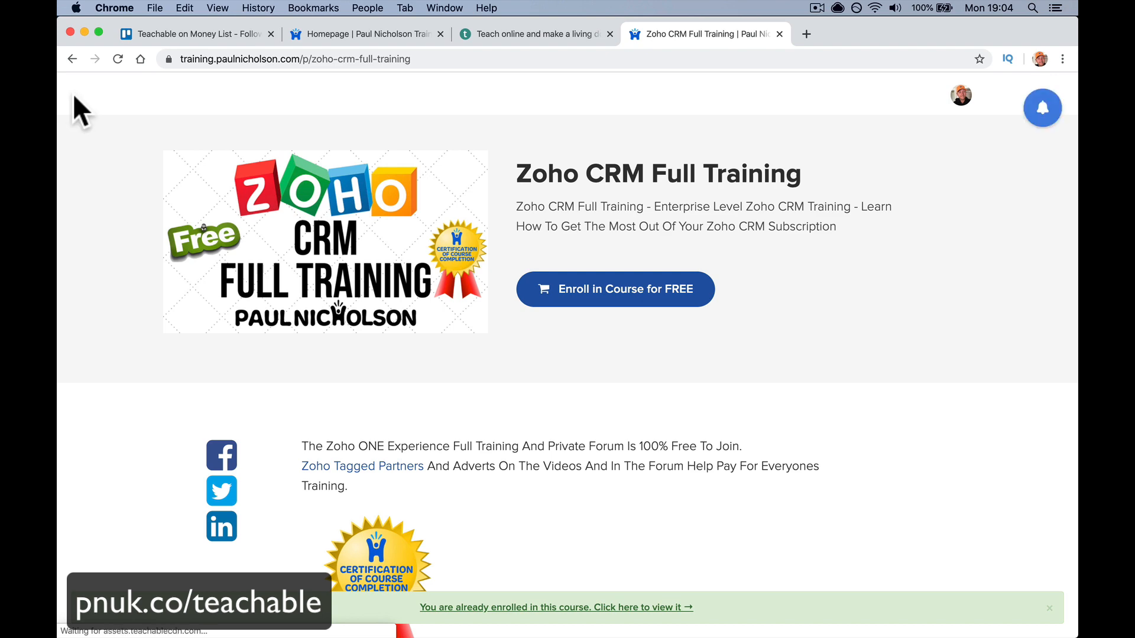
scroll(679, 217, "down", 15)
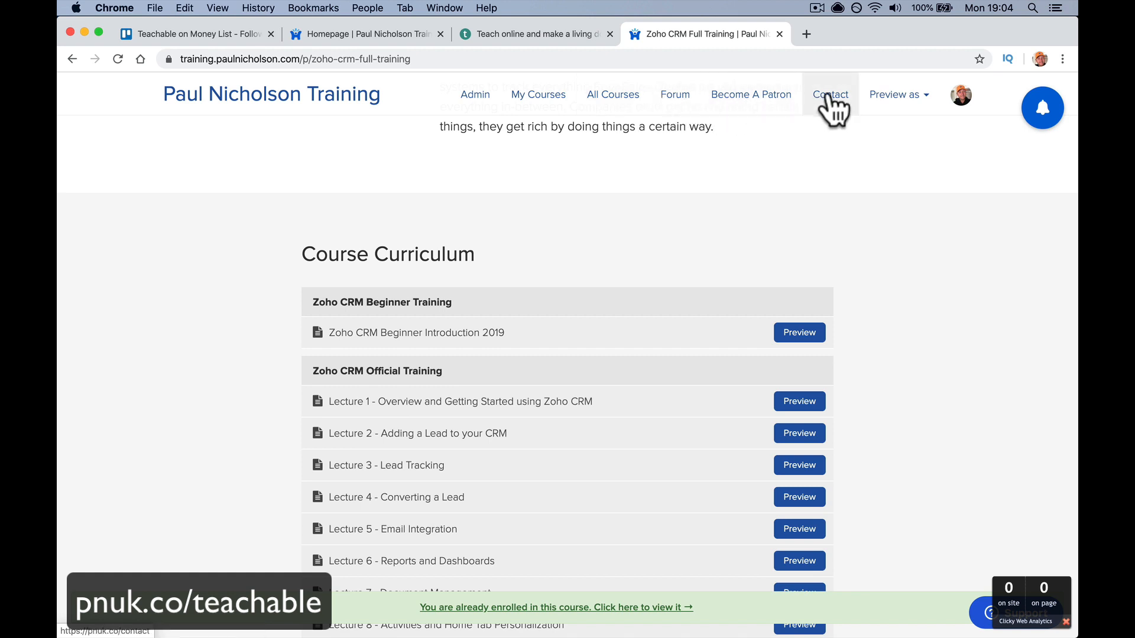
- Preview the course page as a logged-in user, then as a logged-out visitor
left_click(886, 100)
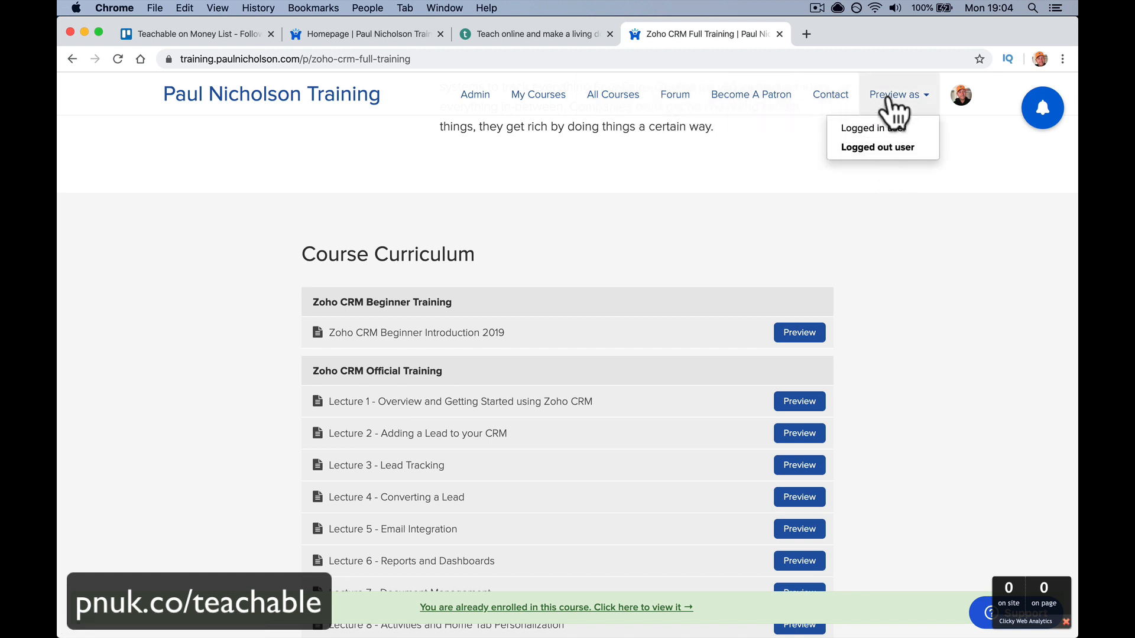
left_click(880, 145)
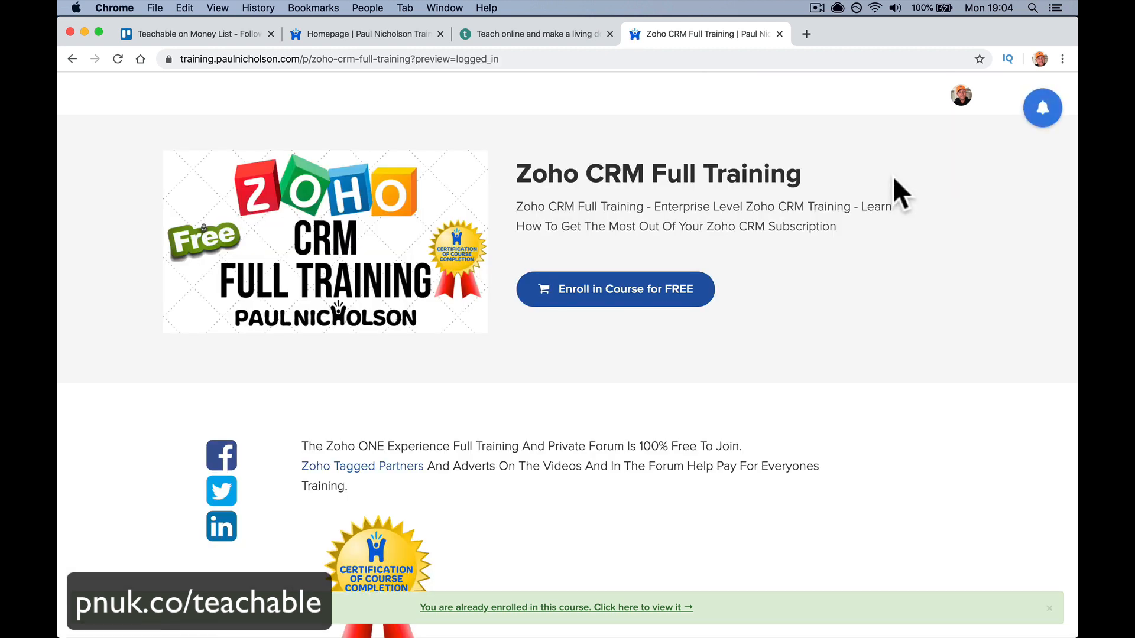
left_click(899, 96)
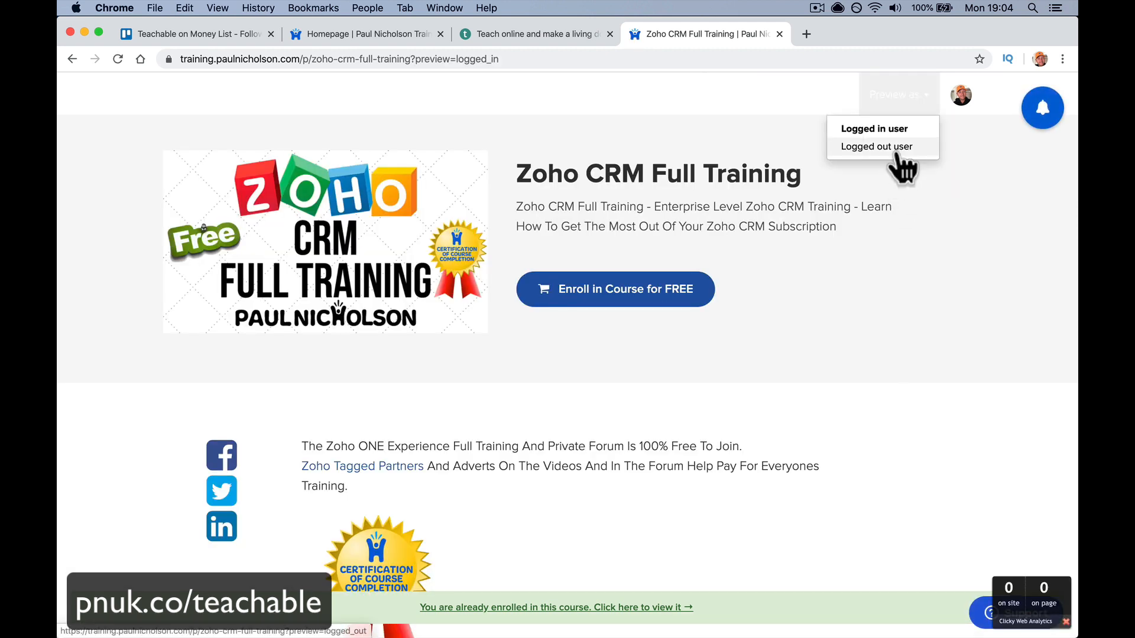
left_click(890, 148)
- Scroll the logged-out preview, then go to the school's admin dashboard
scroll(431, 223, "down", 5)
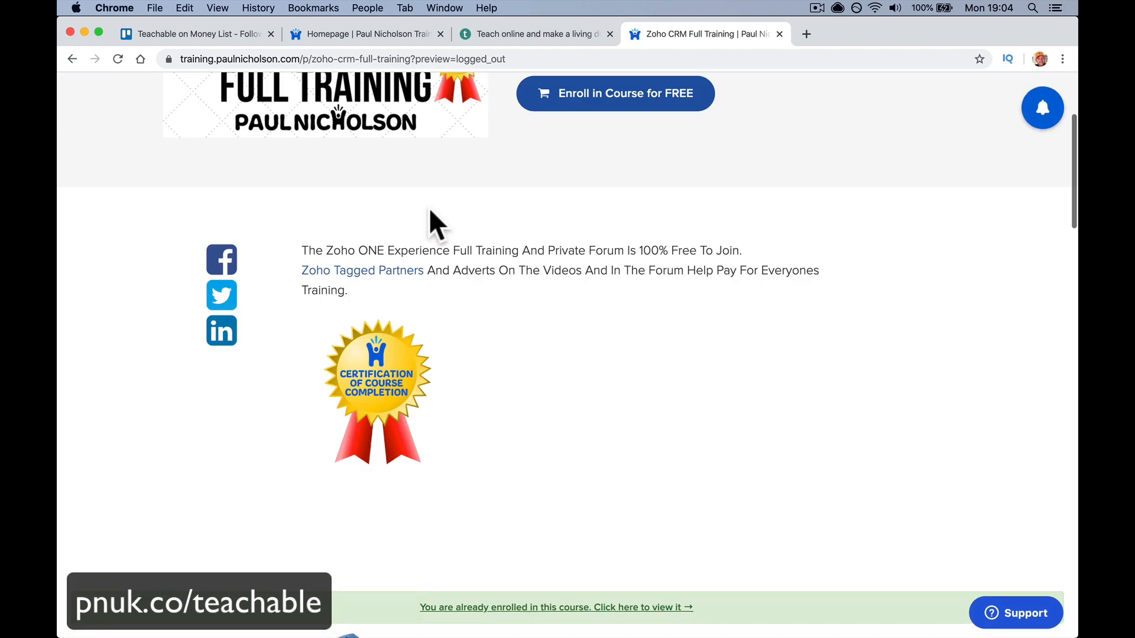
scroll(408, 118, "up", 1)
scroll(414, 148, "down", 5)
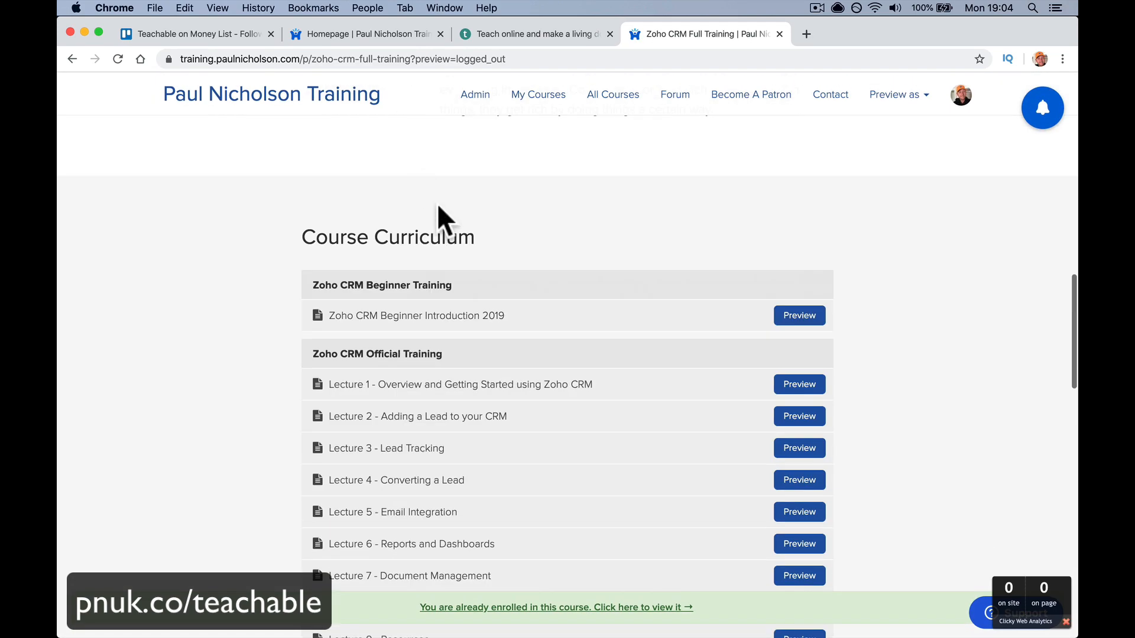
left_click(470, 99)
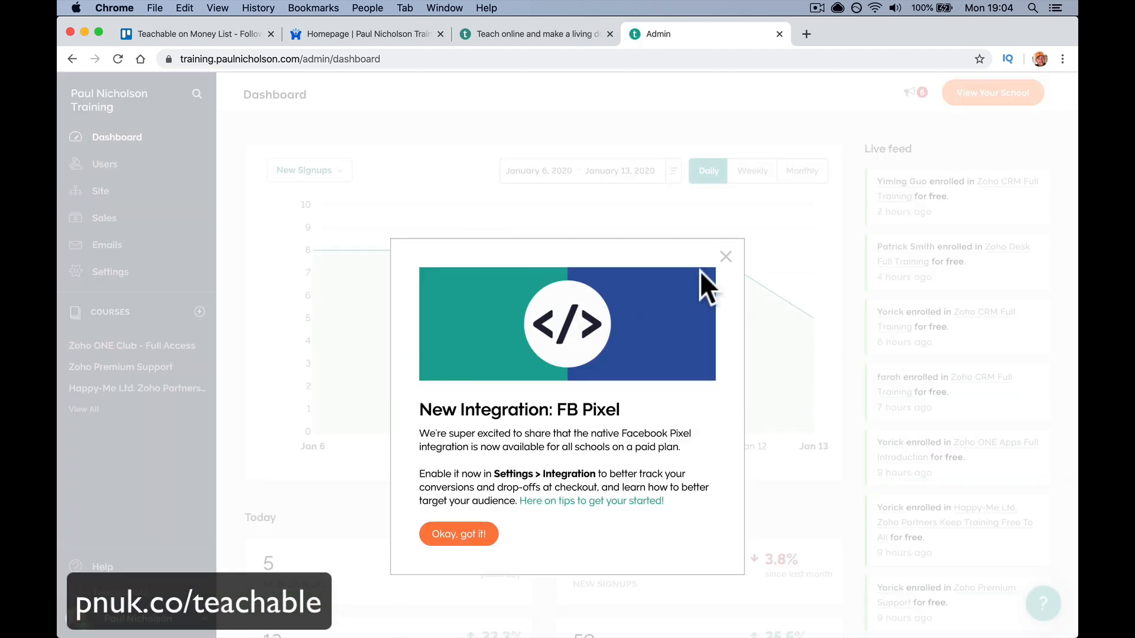
- Dismiss the FB Pixel announcement, review the signups chart and live feed, then open Students
left_click(722, 256)
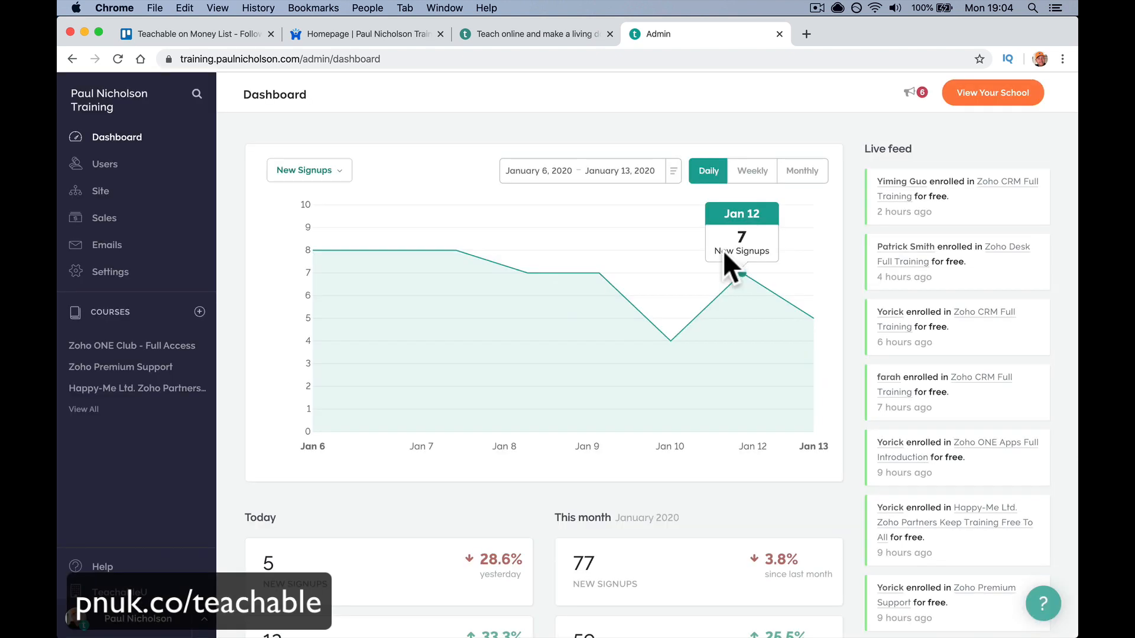
scroll(412, 356, "down", 1)
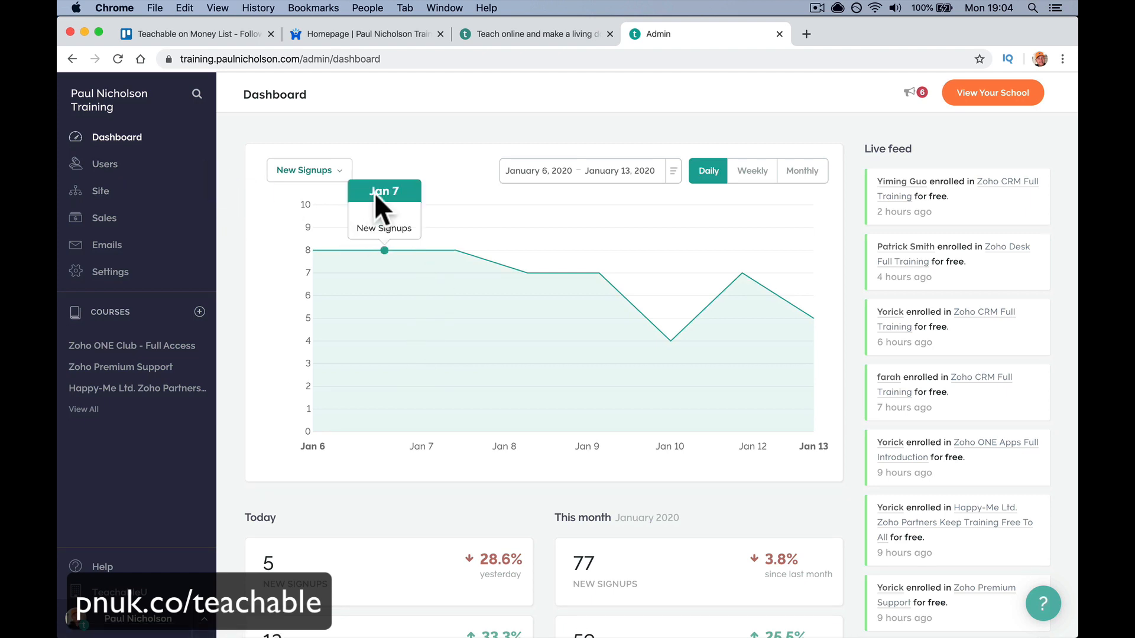
scroll(665, 561, "down", 7)
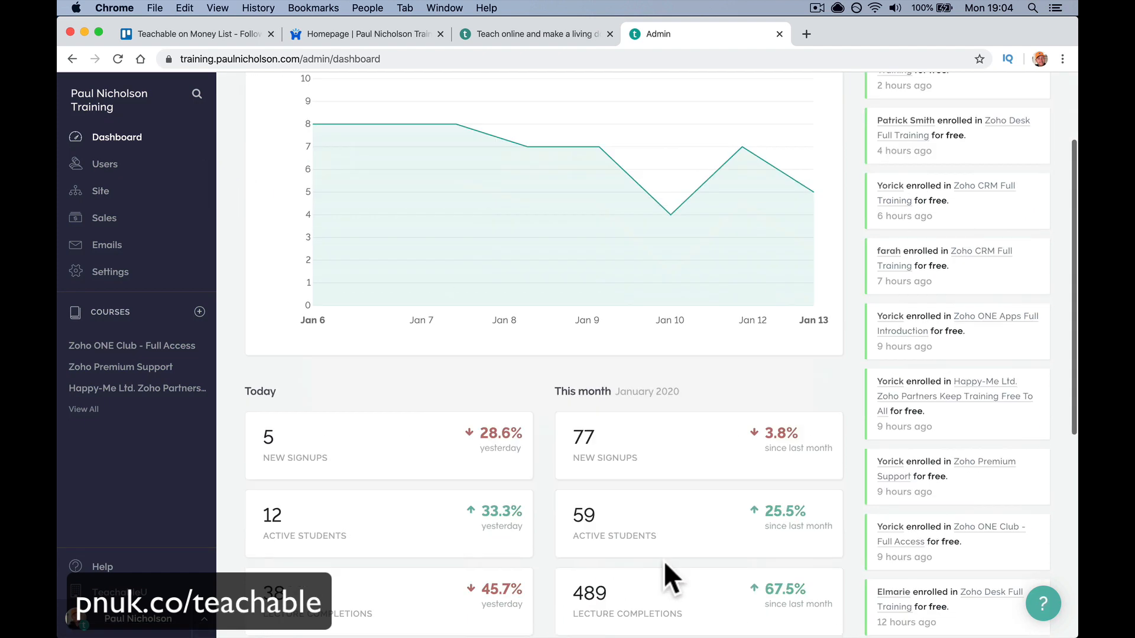
scroll(644, 422, "up", 7)
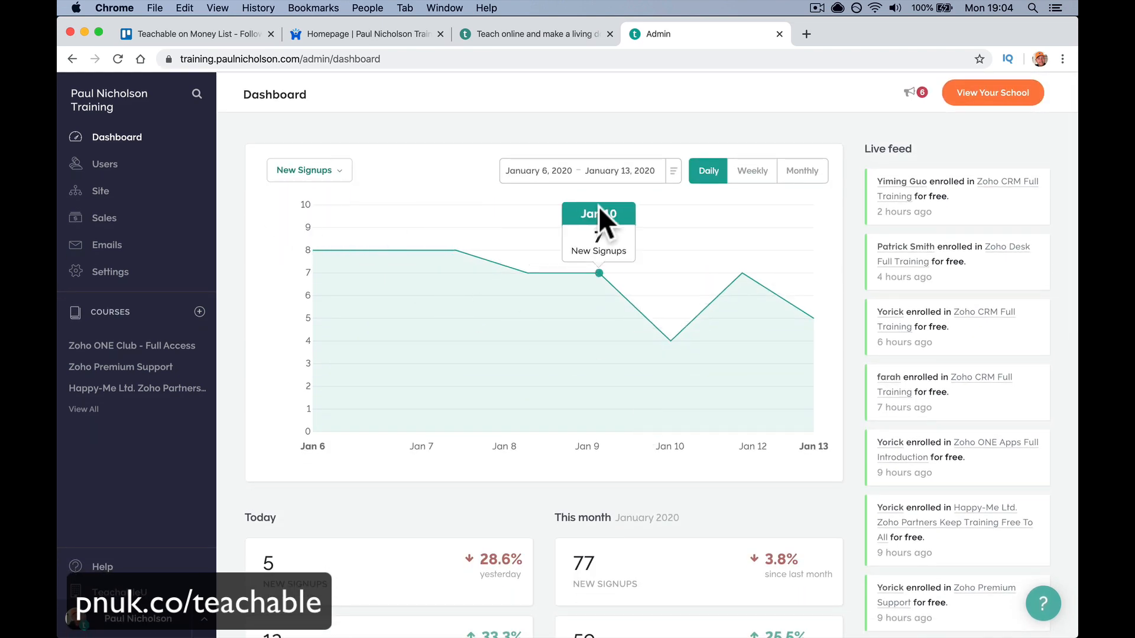
left_click(152, 172)
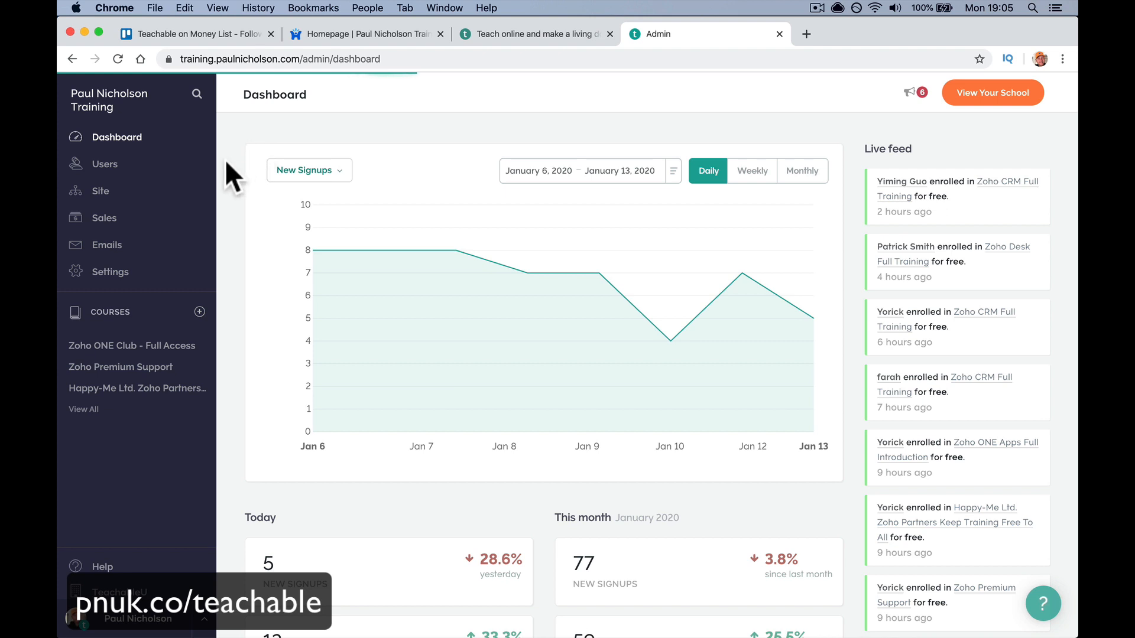
- Review the site theme settings and live homepage, then open the school's Domains list
left_click(147, 201)
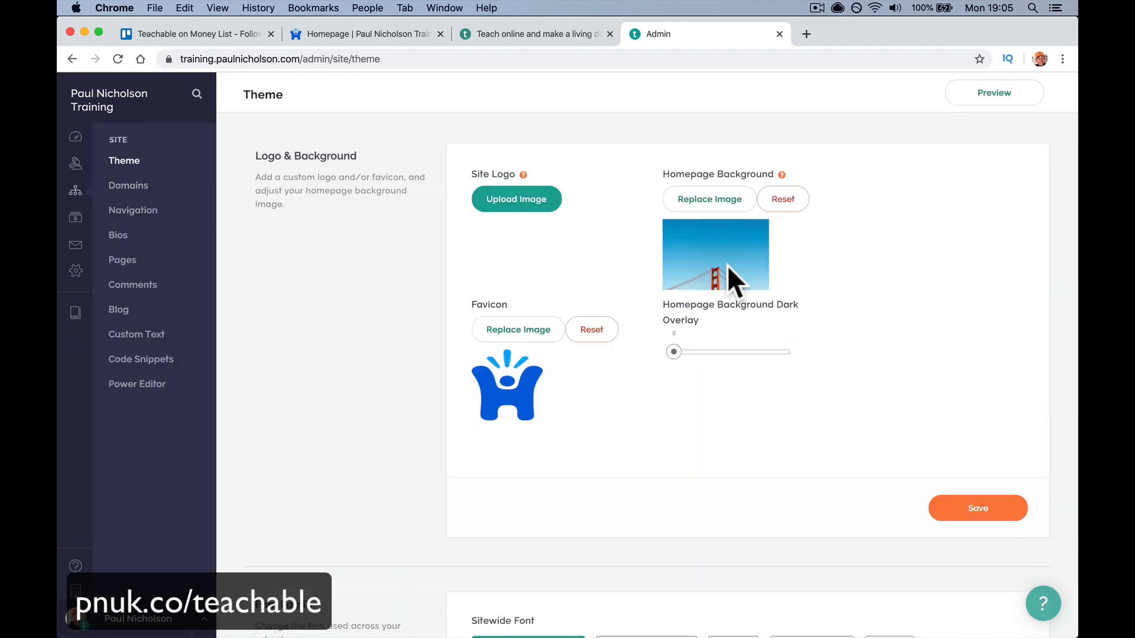
left_click(370, 30)
left_click(644, 35)
scroll(649, 396, "down", 8)
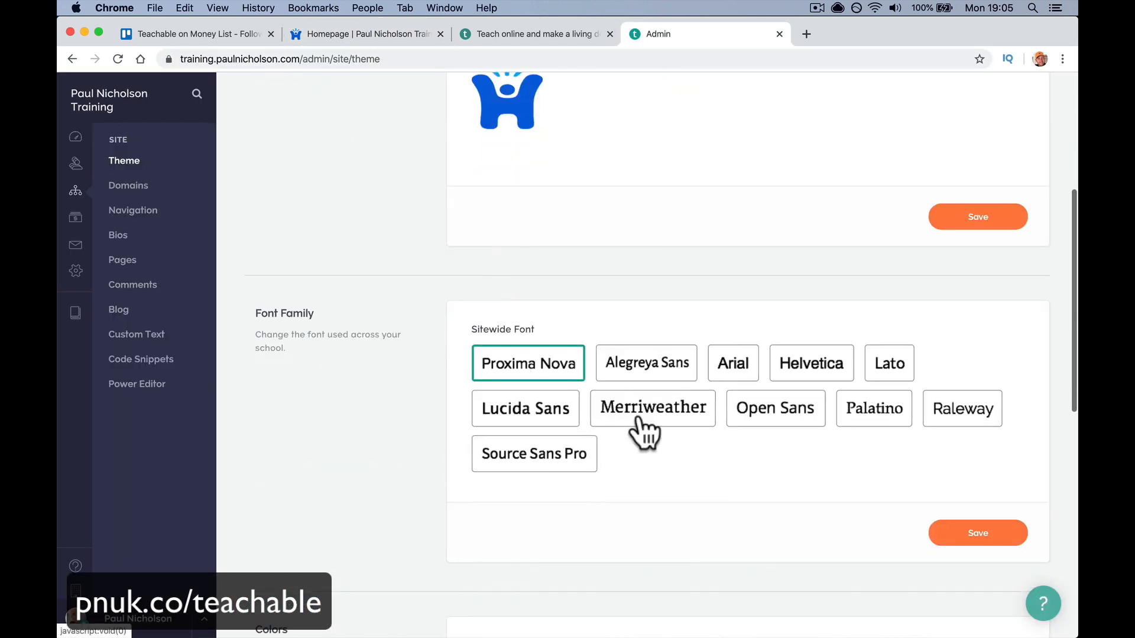
scroll(643, 434, "down", 6)
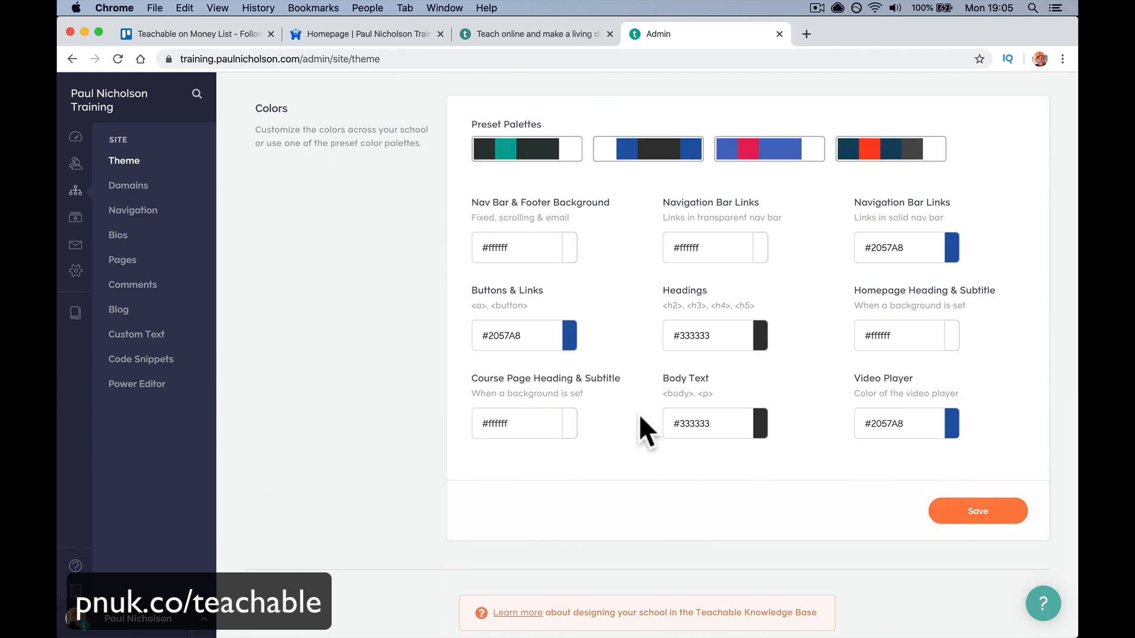
scroll(639, 431, "up", 15)
left_click(145, 186)
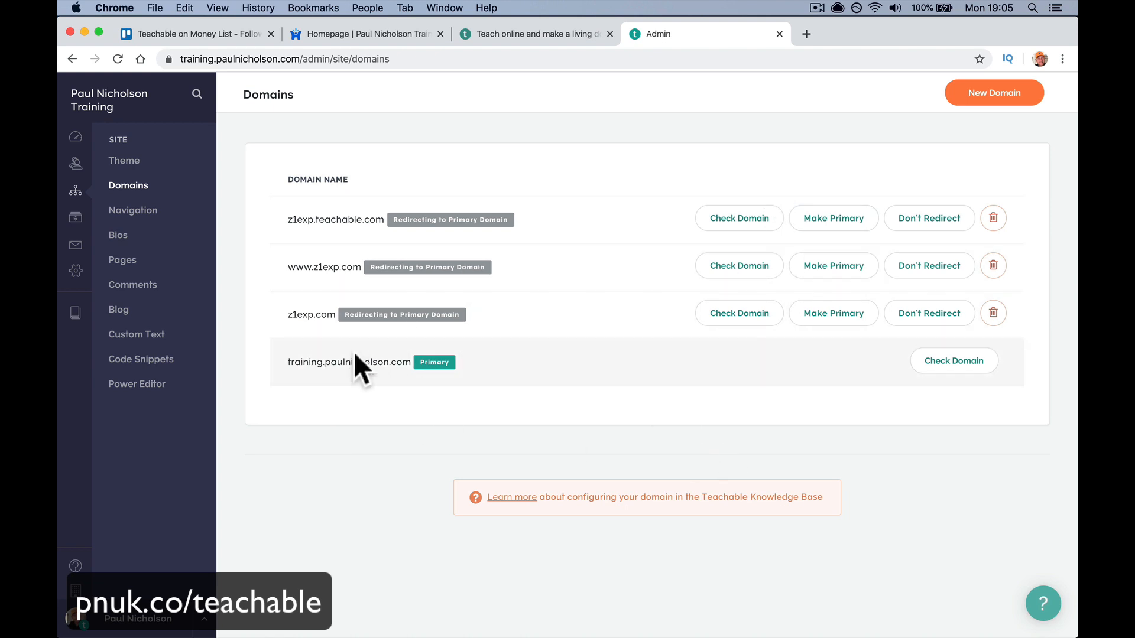
- Scroll through the site Navigation settings, then open the Pages list
left_click(177, 232)
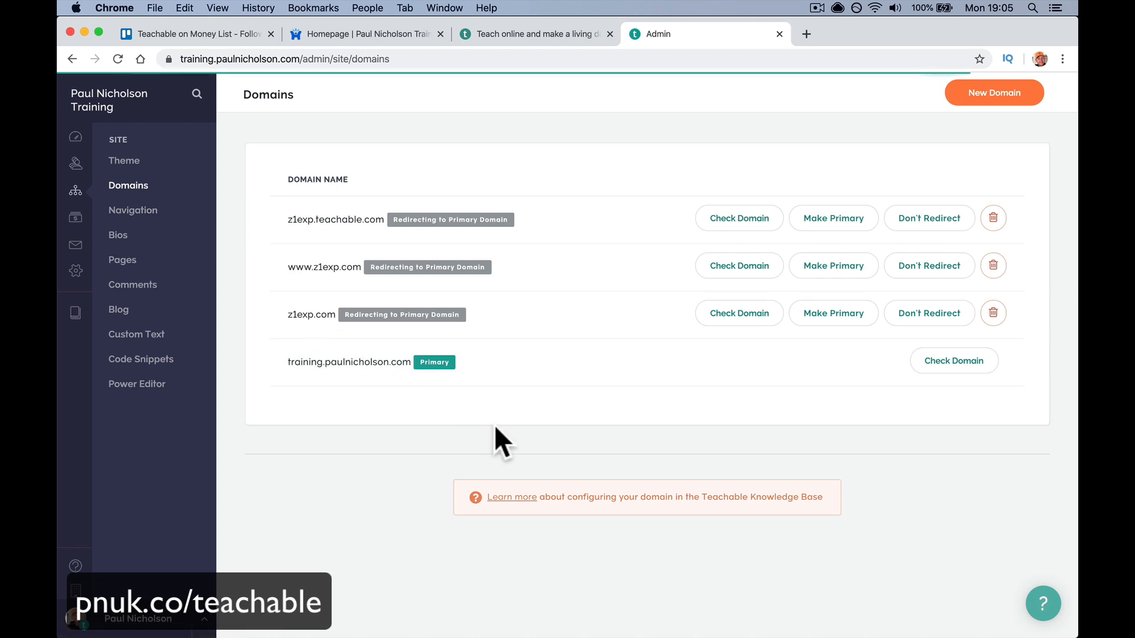
scroll(655, 434, "down", 3)
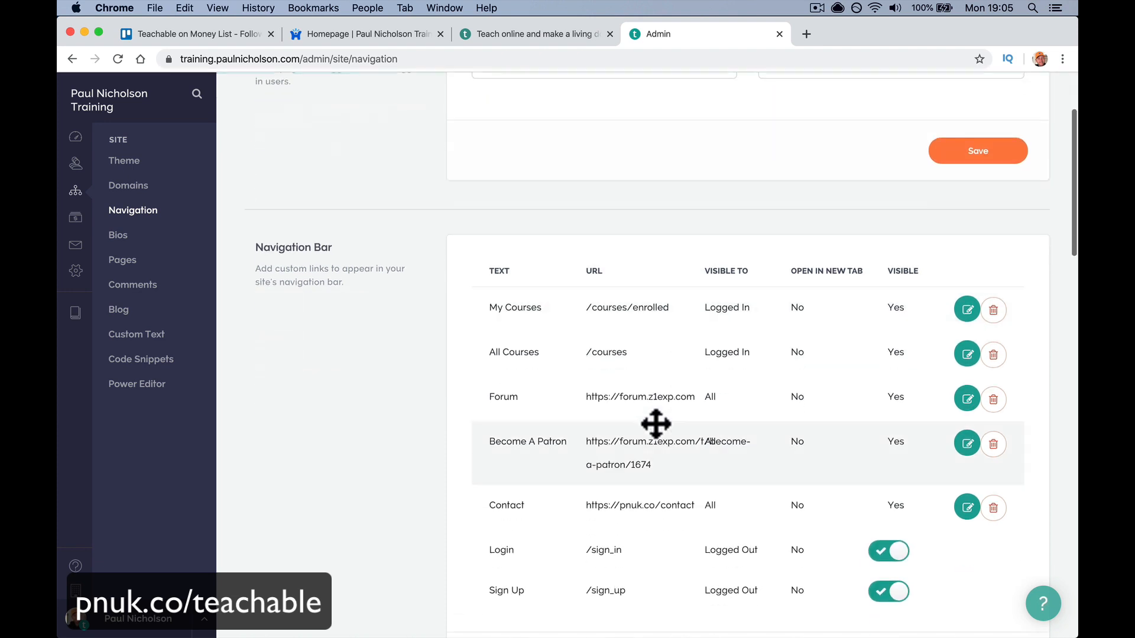
scroll(603, 471, "down", 10)
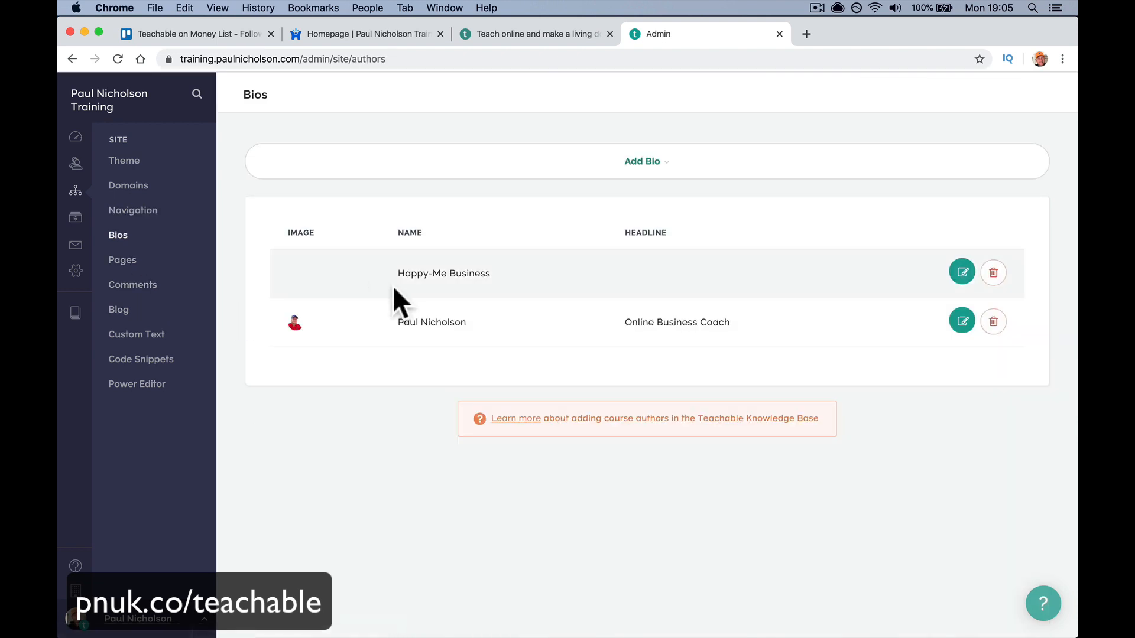
left_click(137, 284)
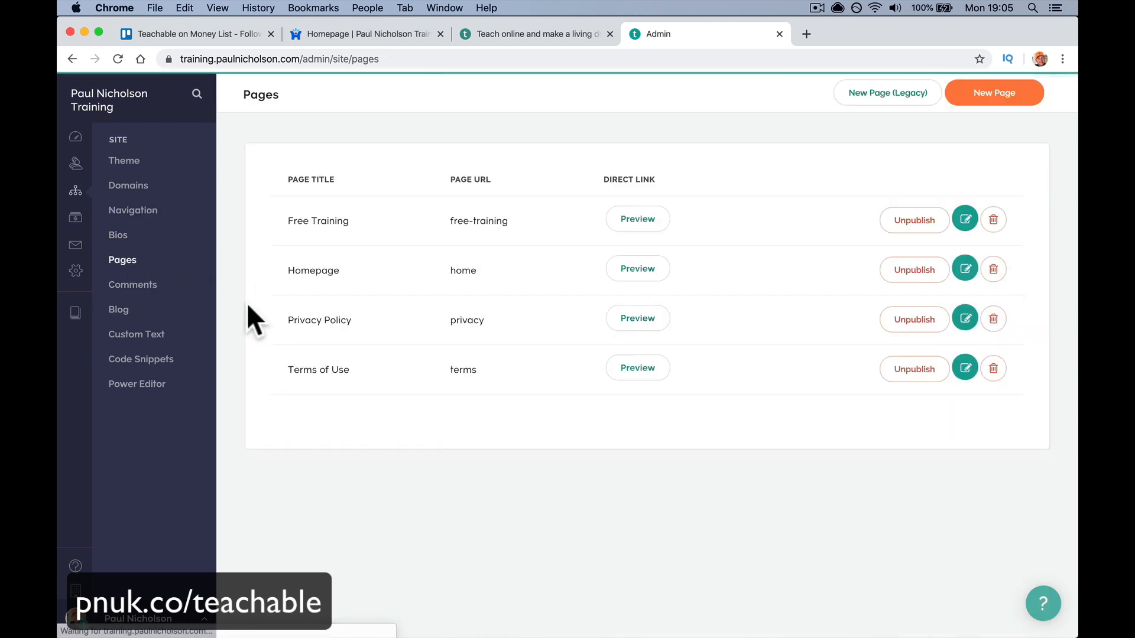
- Look over the site Comments, Blog and Custom Text settings pages
left_click(136, 295)
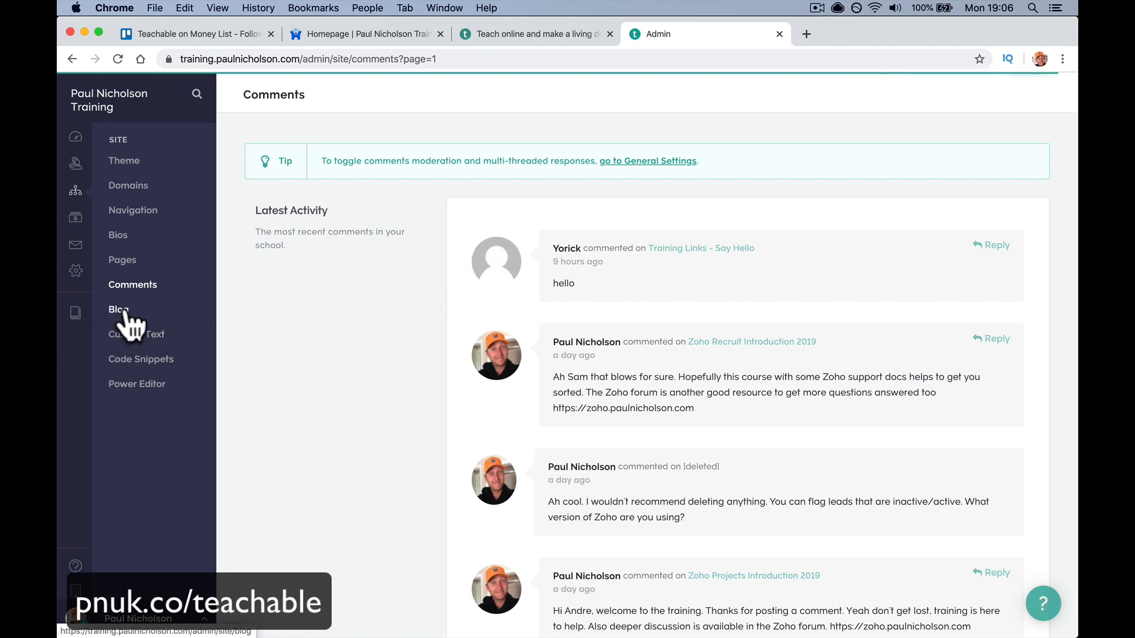
left_click(122, 310)
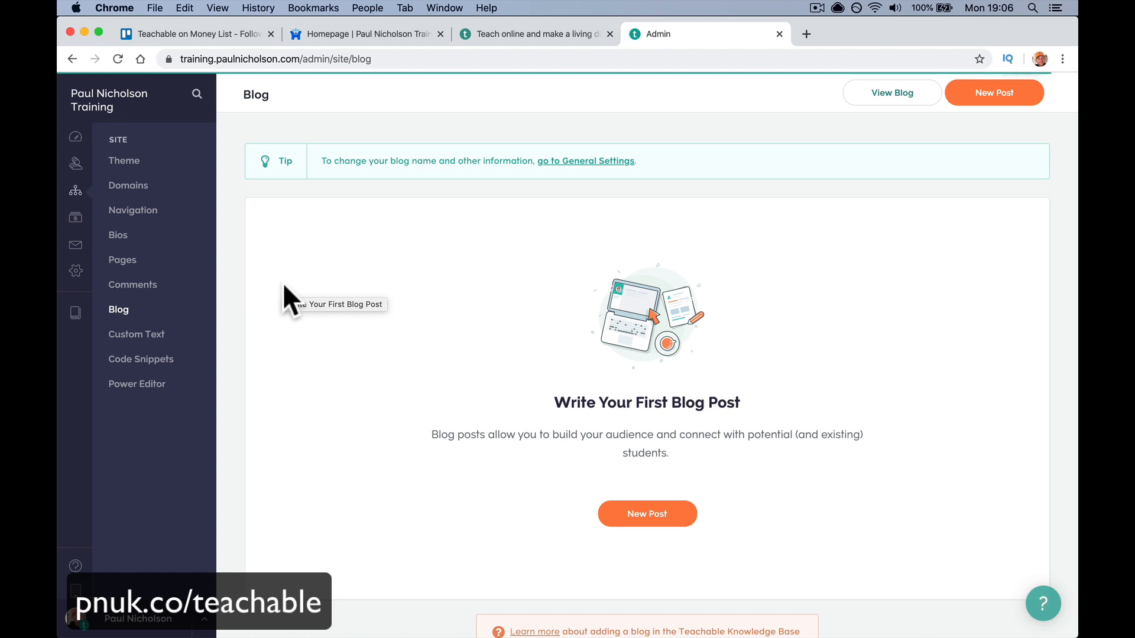
left_click(169, 338)
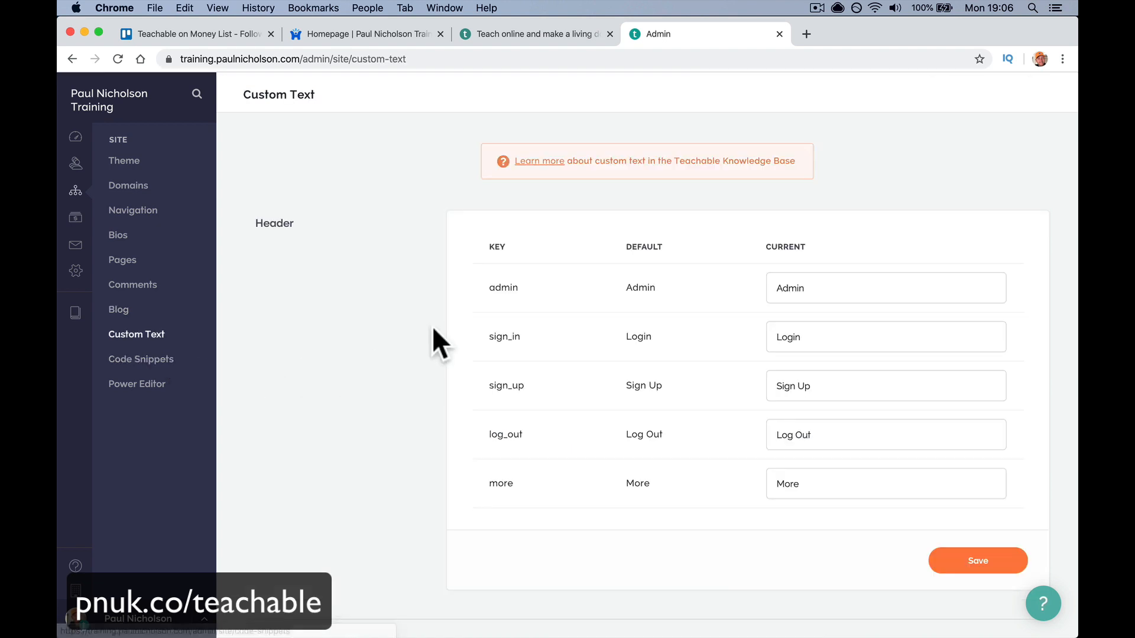
scroll(533, 452, "down", 6)
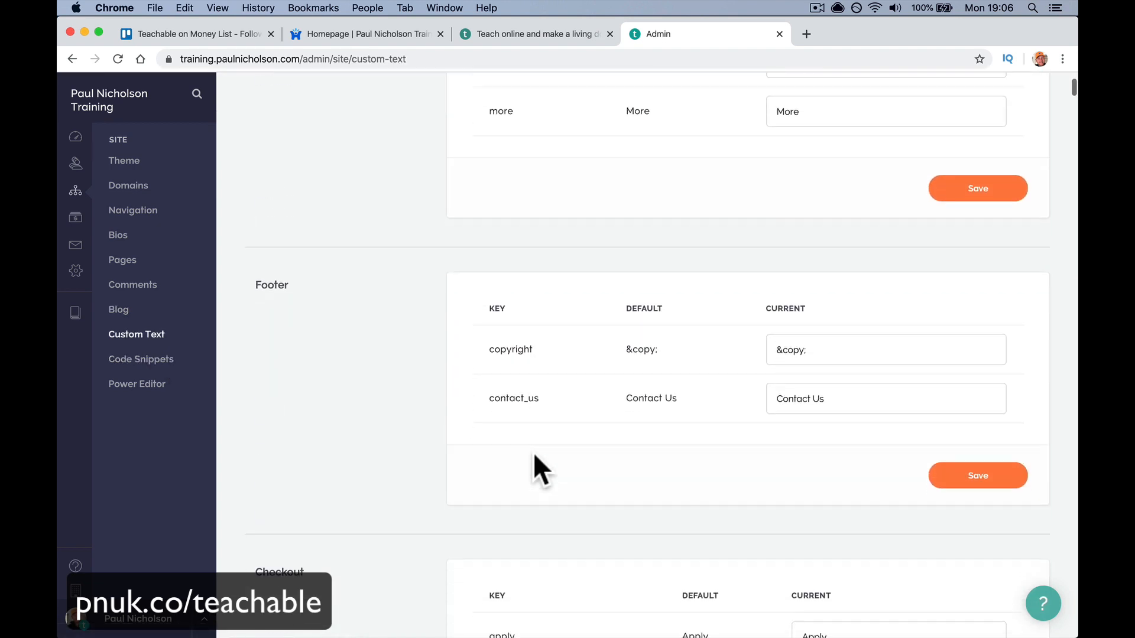
scroll(533, 452, "down", 5)
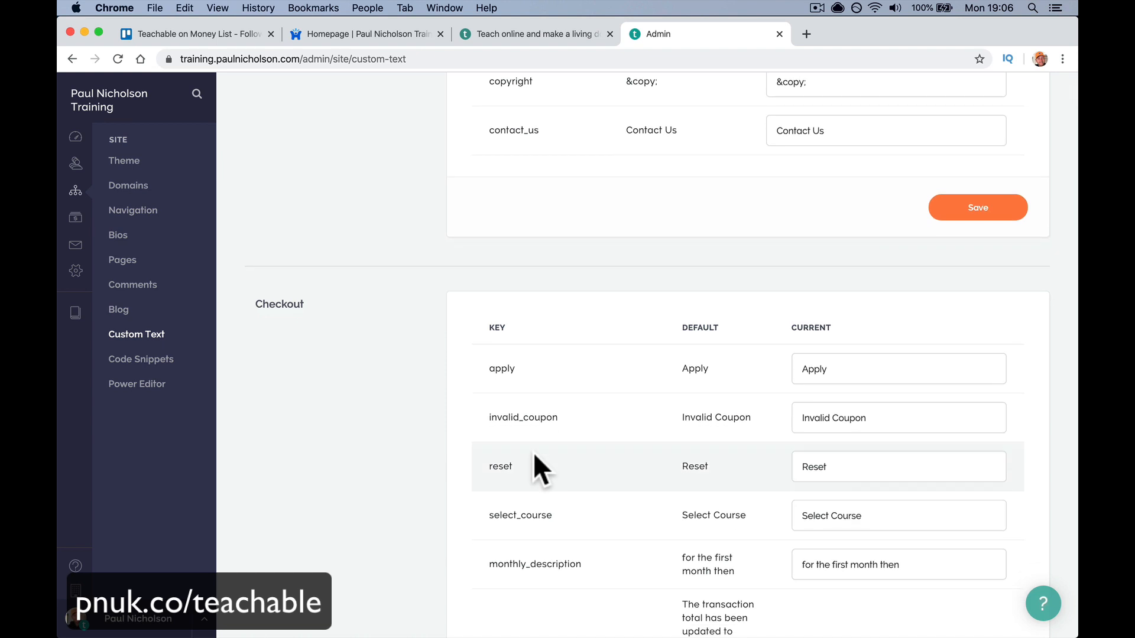
scroll(533, 452, "down", 3)
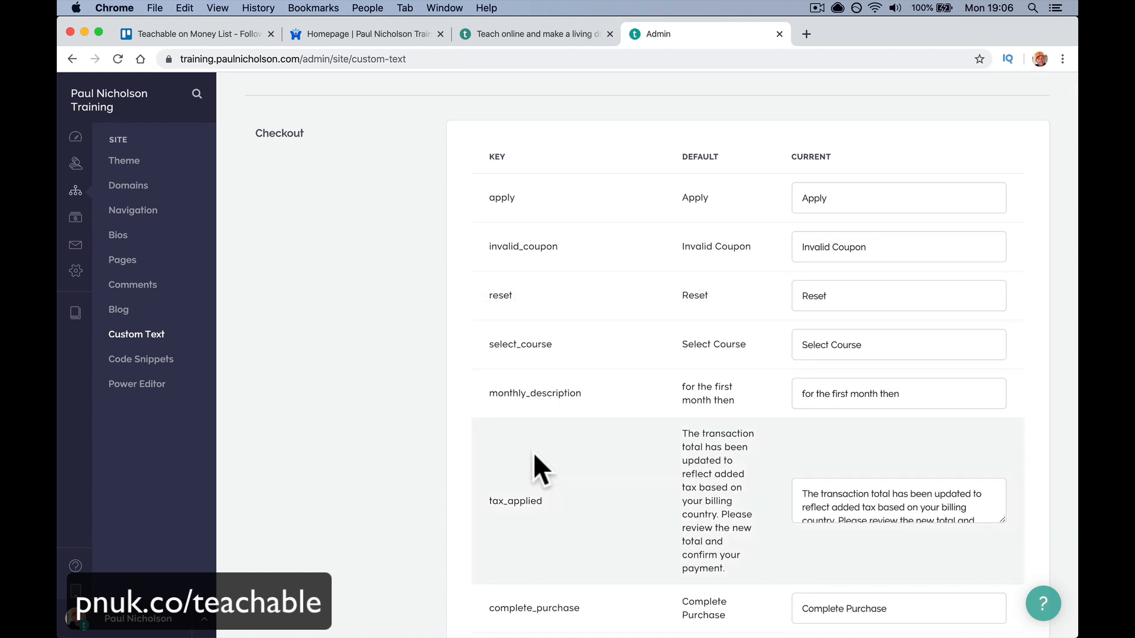
scroll(533, 452, "down", 14)
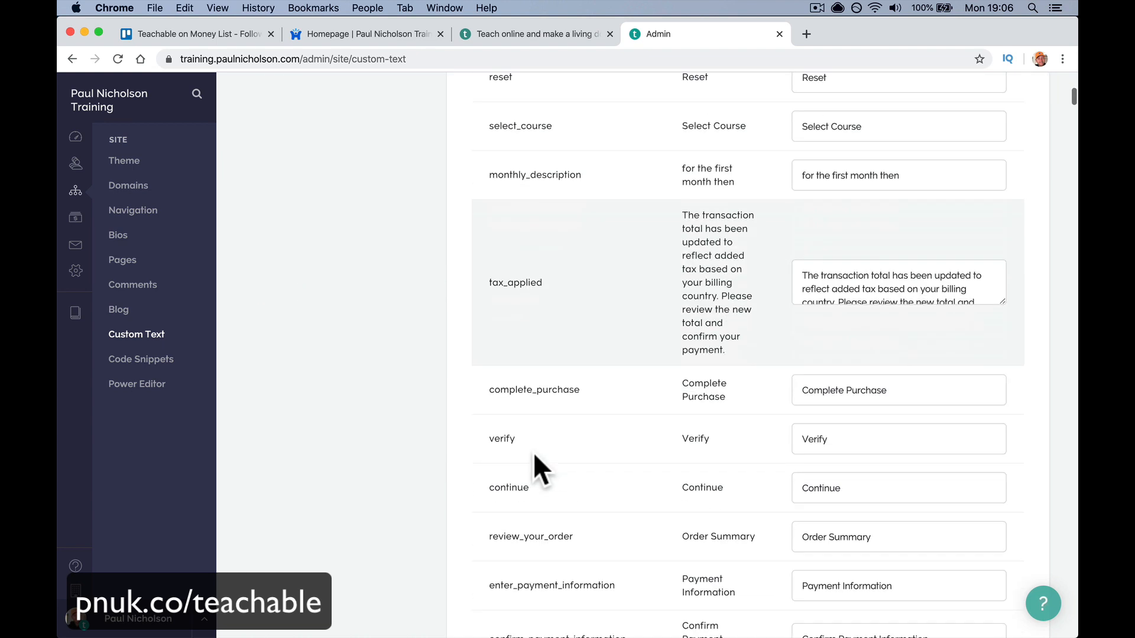
scroll(533, 452, "down", 6)
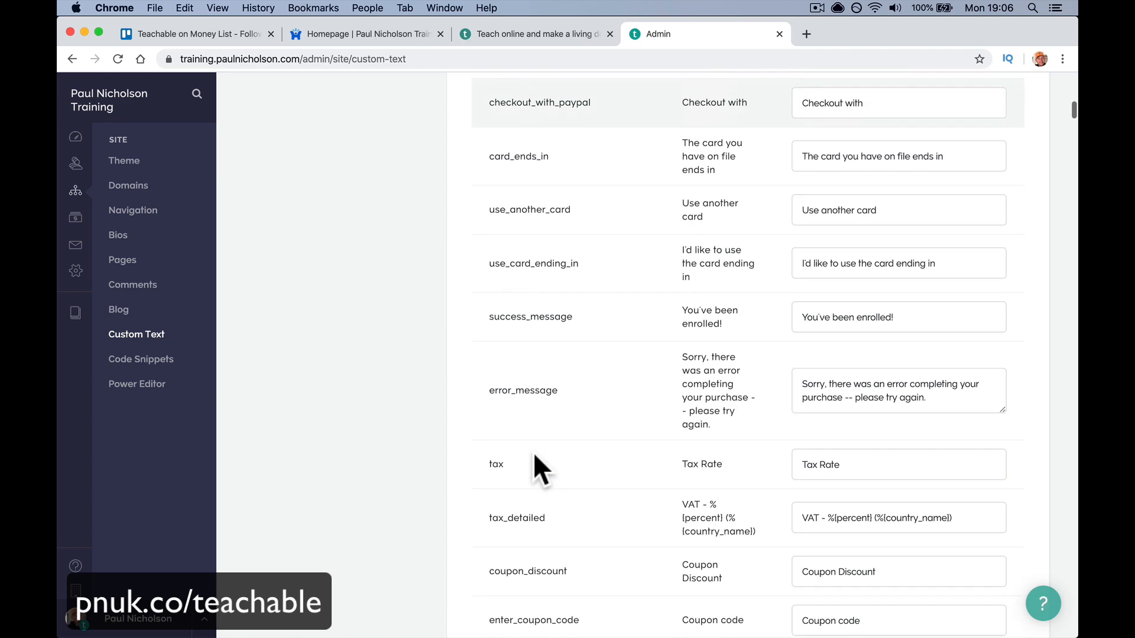
scroll(533, 452, "up", 20)
- Check the Code Snippets and Power Editor pages, then the sales transactions list
left_click(237, 376)
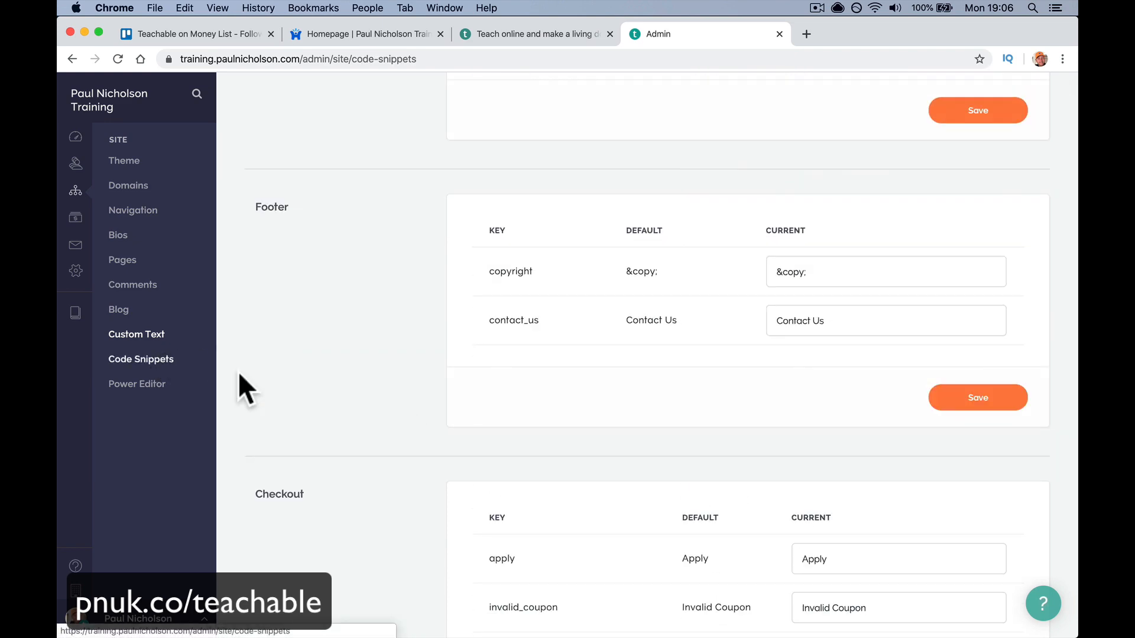
scroll(405, 423, "down", 4)
scroll(406, 422, "down", 1)
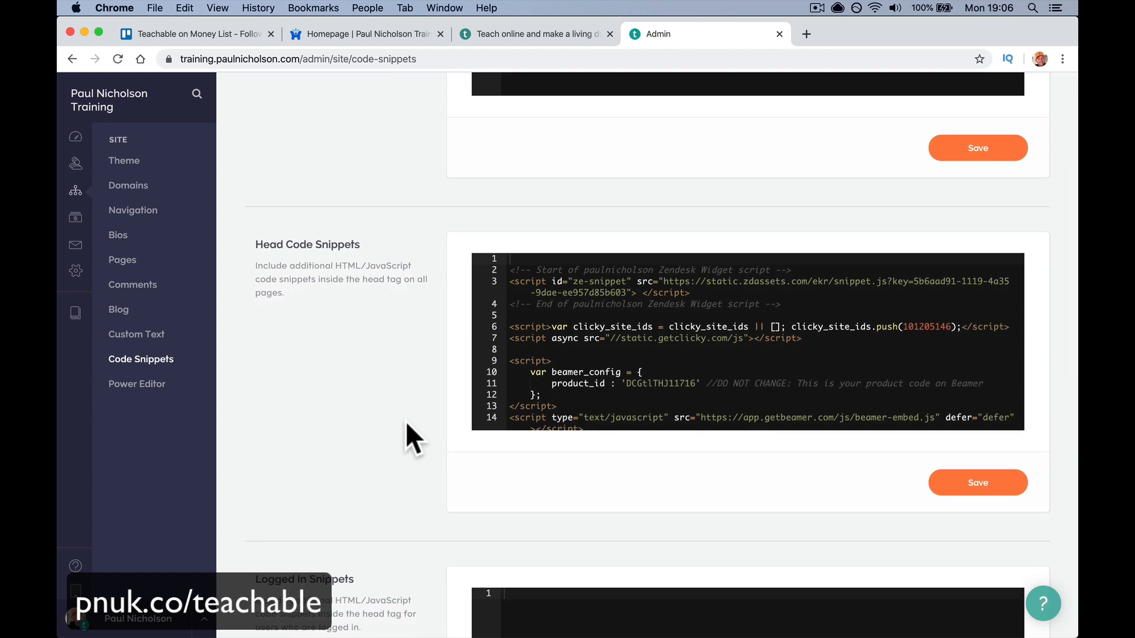
left_click(150, 385)
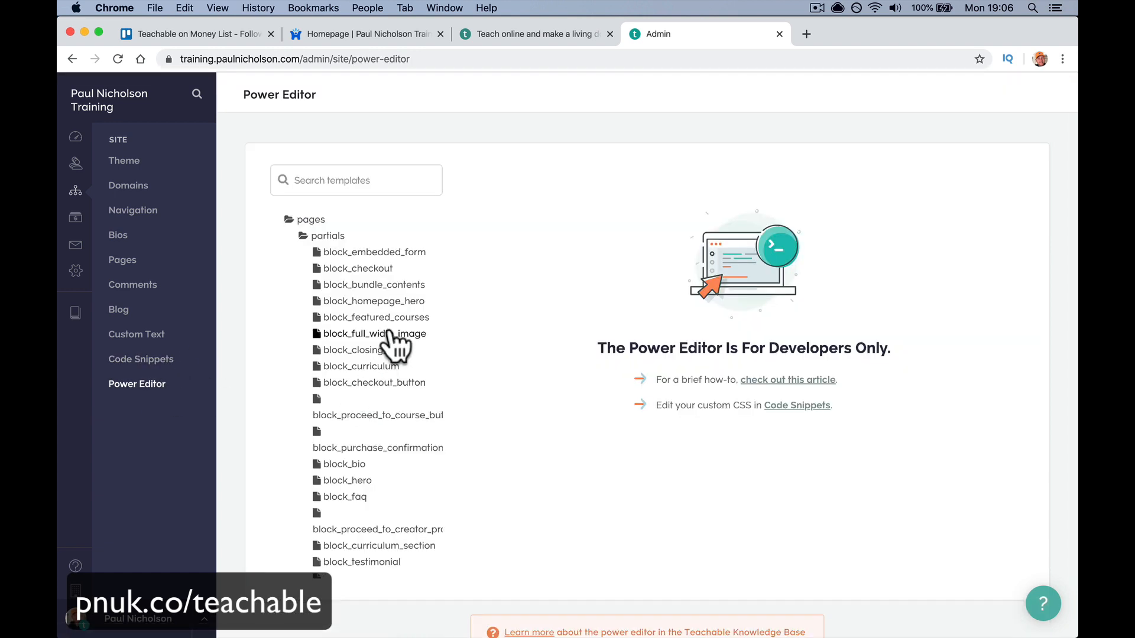
left_click(74, 219)
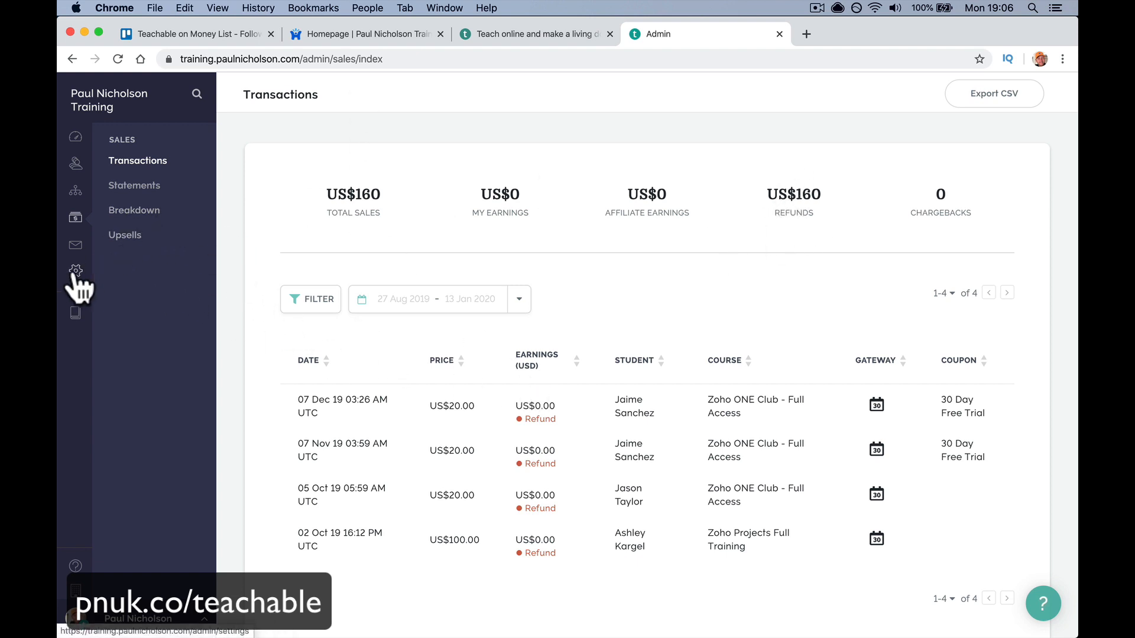
- Check the student email recipient types, then the General, Payment, VAT and Notification settings
left_click(75, 248)
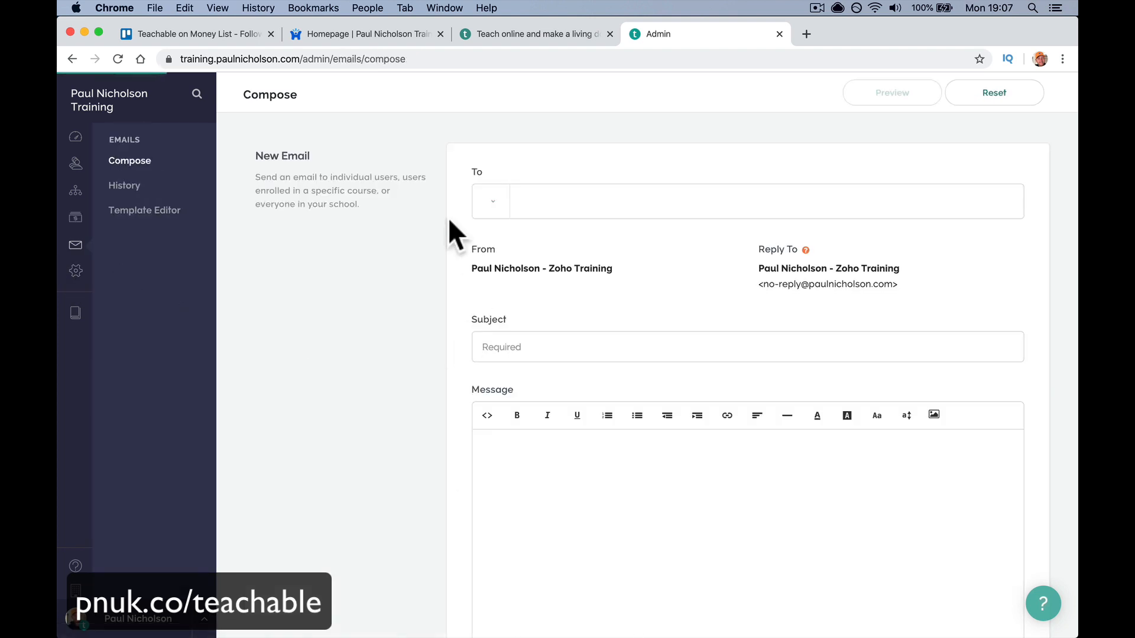
left_click(491, 208)
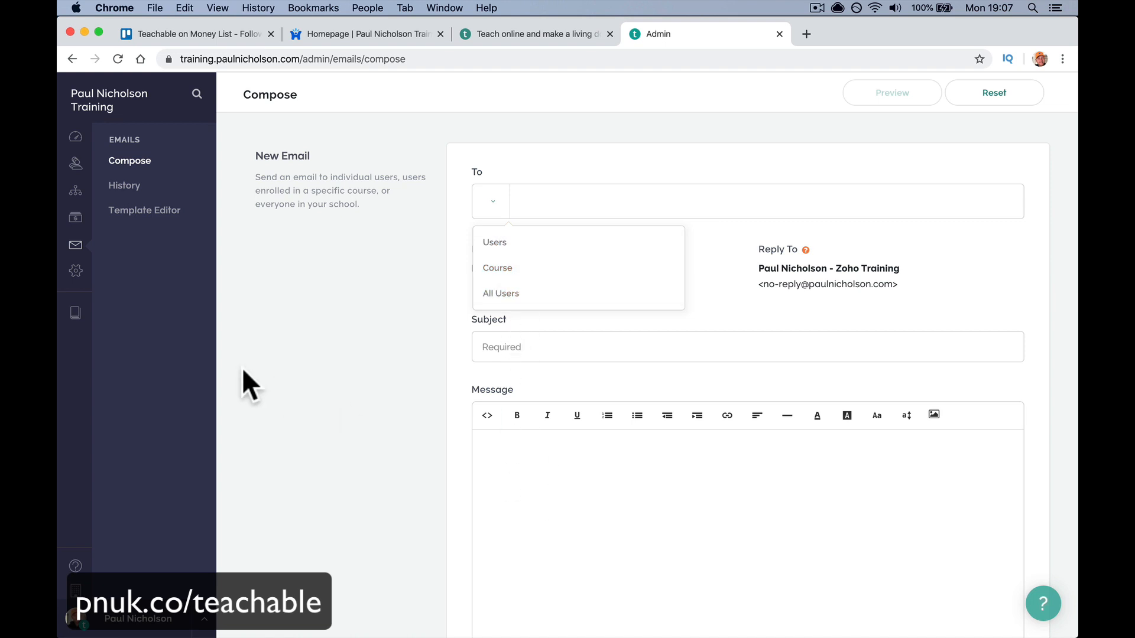
left_click(76, 271)
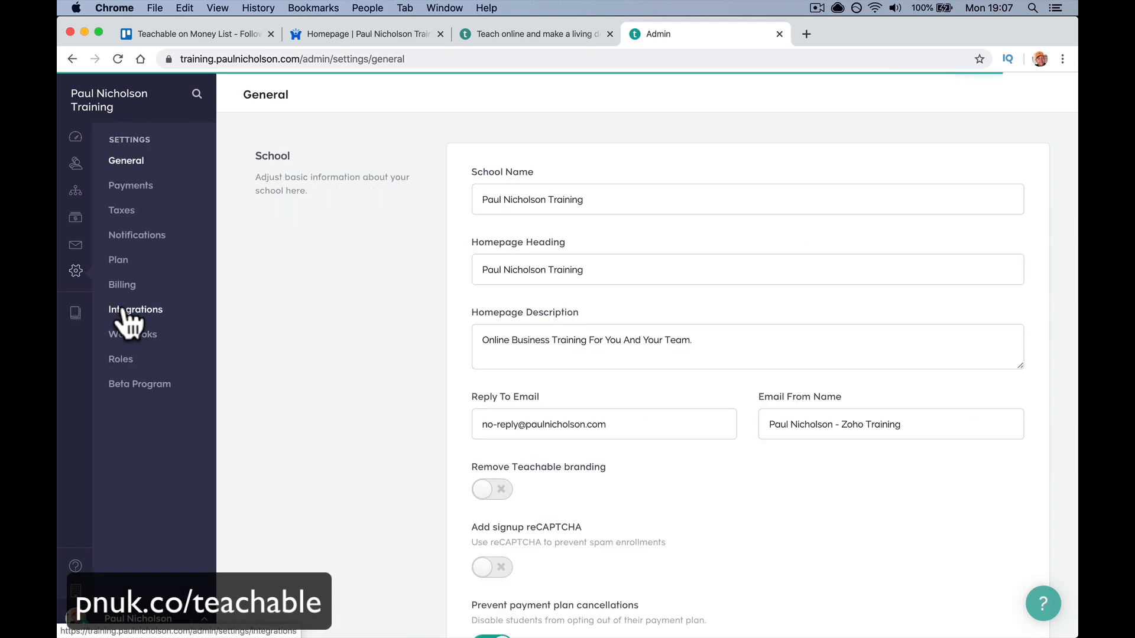
left_click(157, 187)
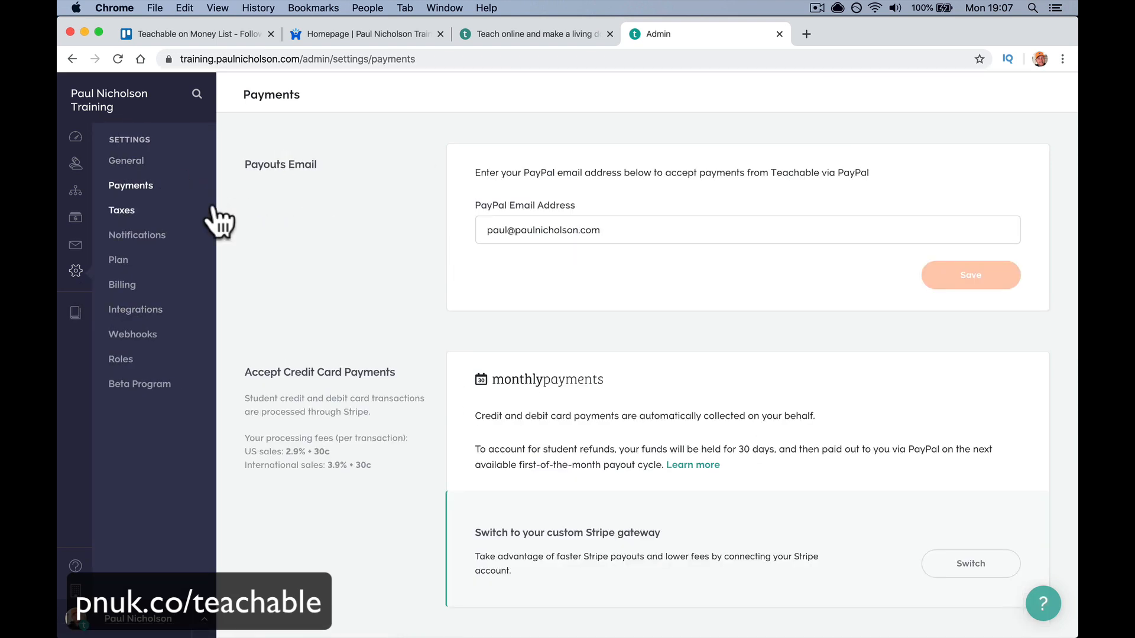
left_click(152, 216)
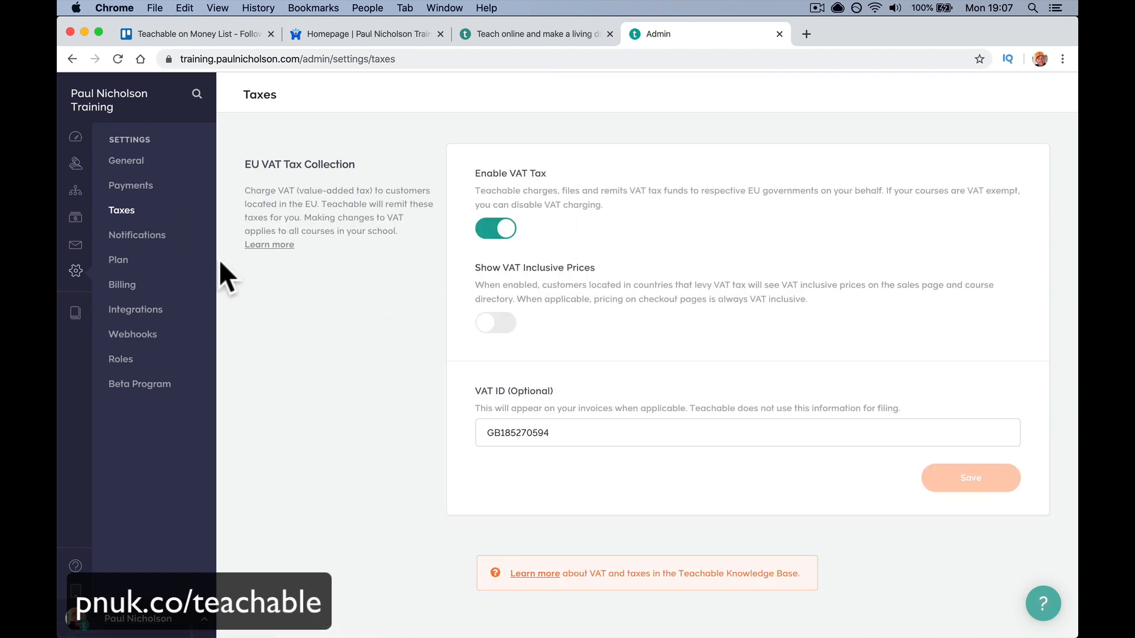
left_click(153, 236)
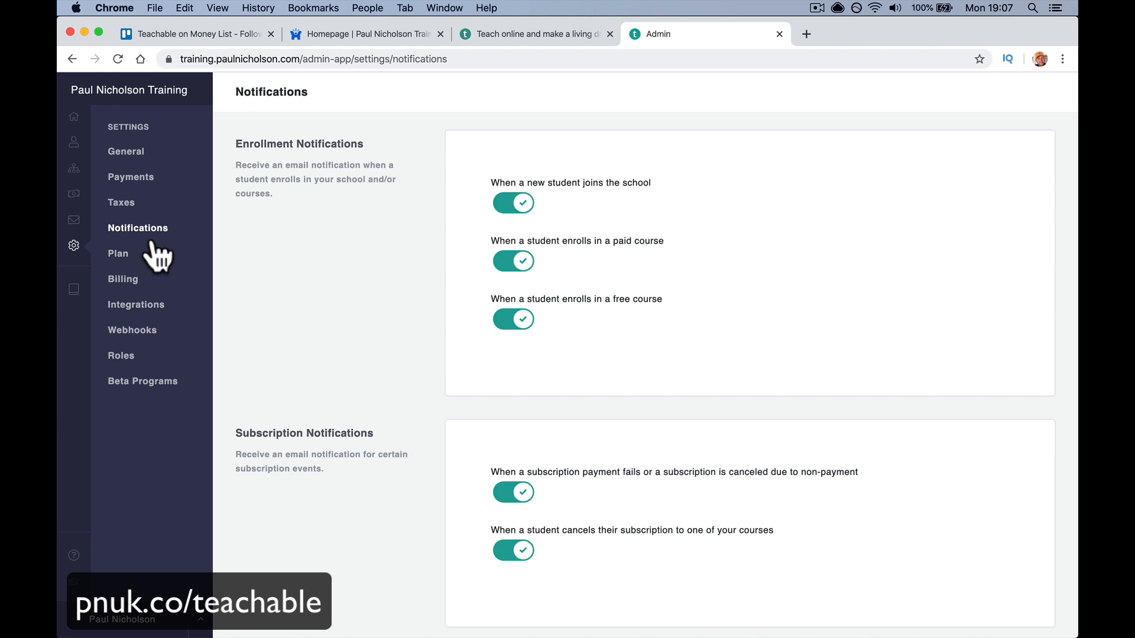
- Review Integrations, Webhooks and Roles settings, then go to the Courses list via Dashboard
left_click(149, 307)
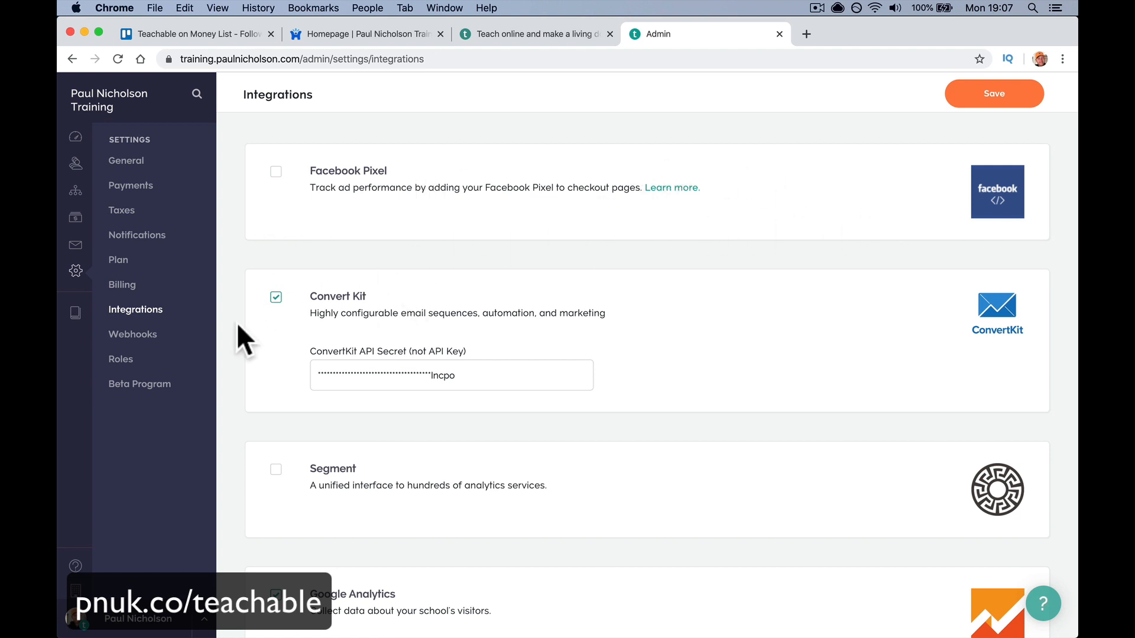
left_click(145, 336)
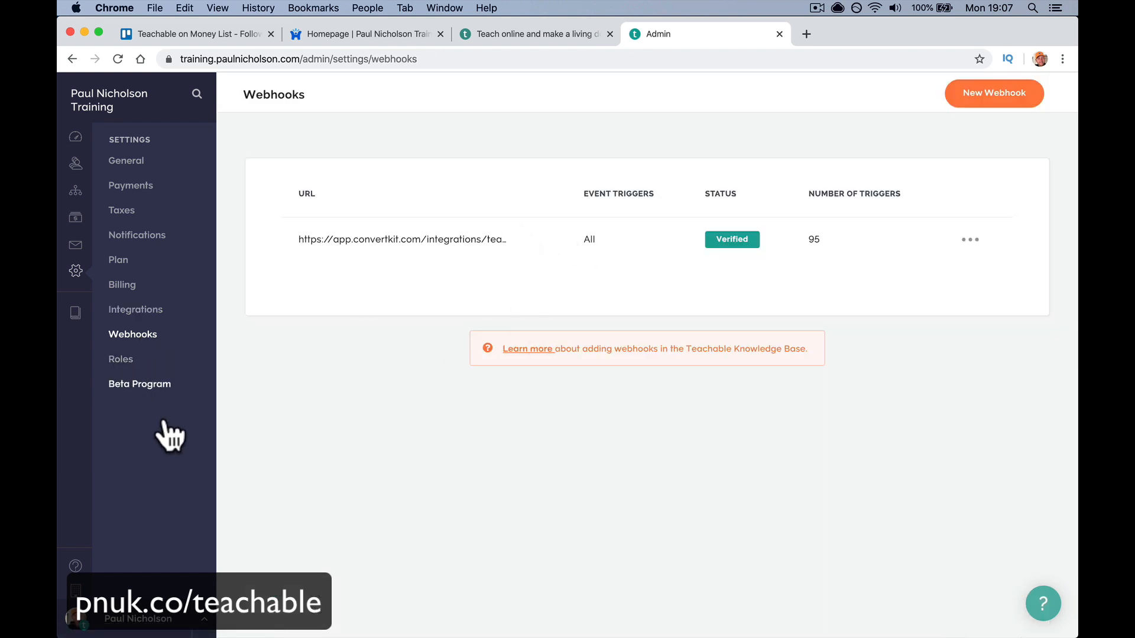
left_click(120, 360)
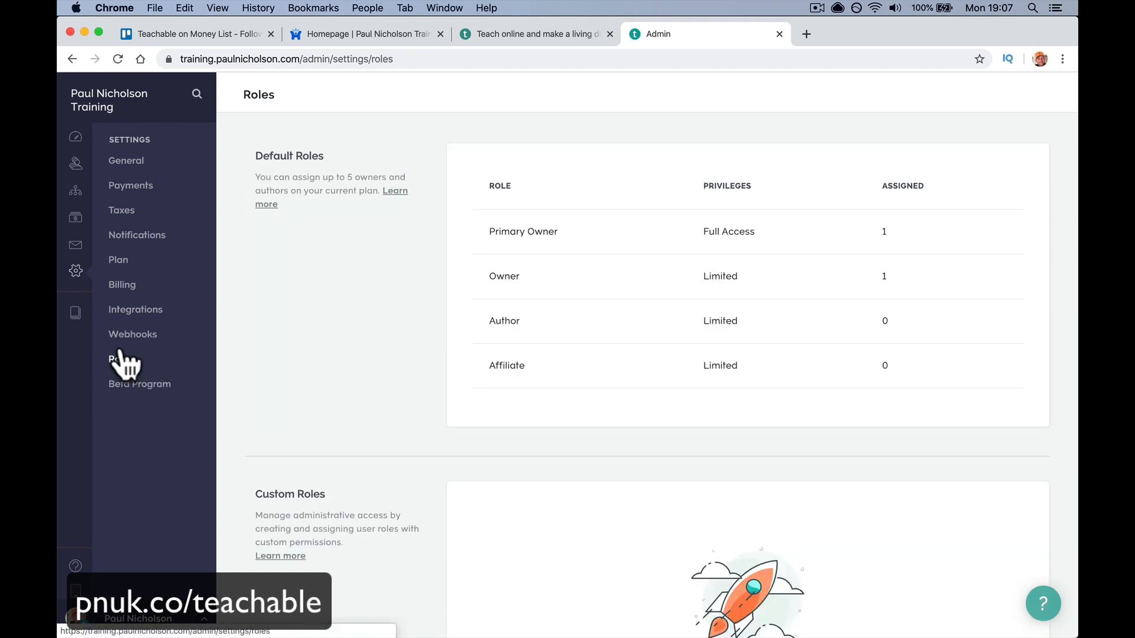
scroll(319, 390, "down", 5)
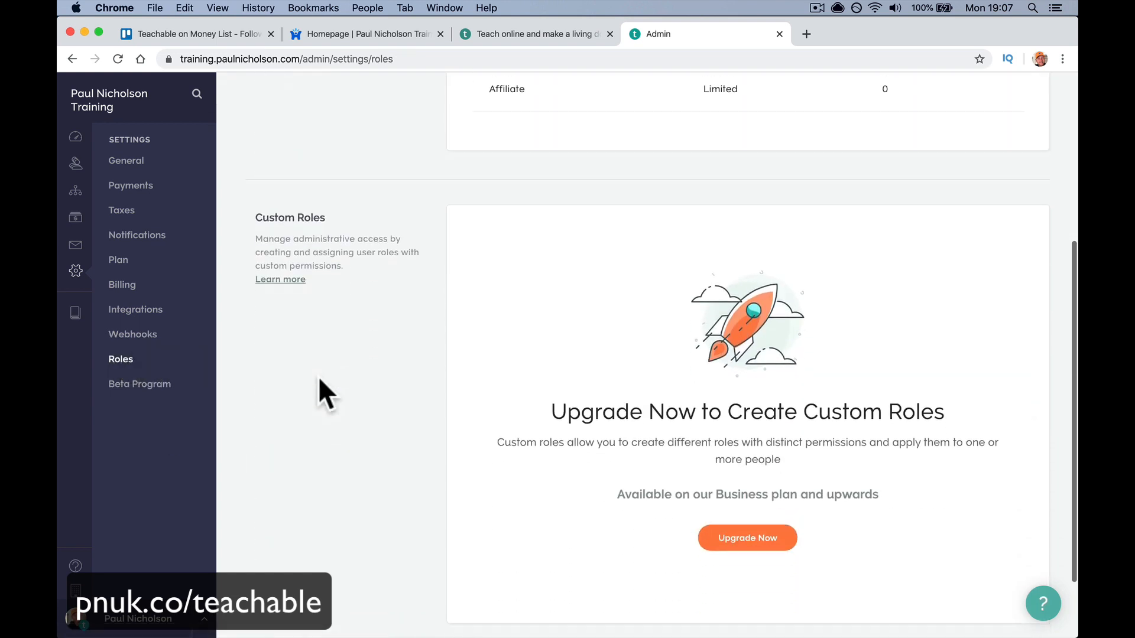
scroll(319, 384, "up", 5)
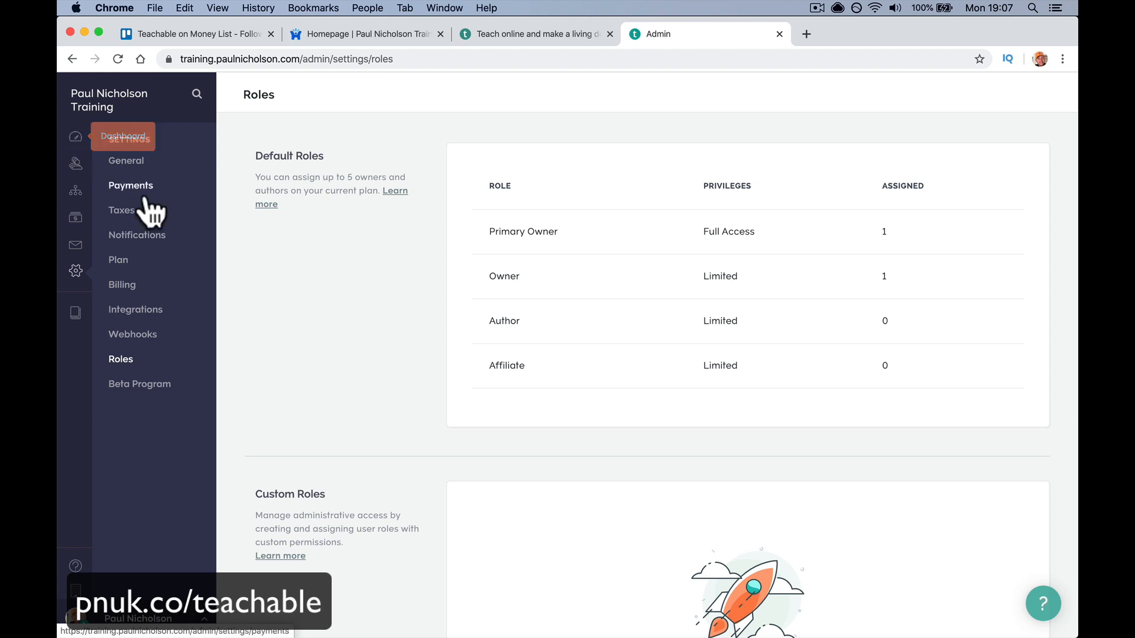
left_click(141, 195)
left_click(103, 311)
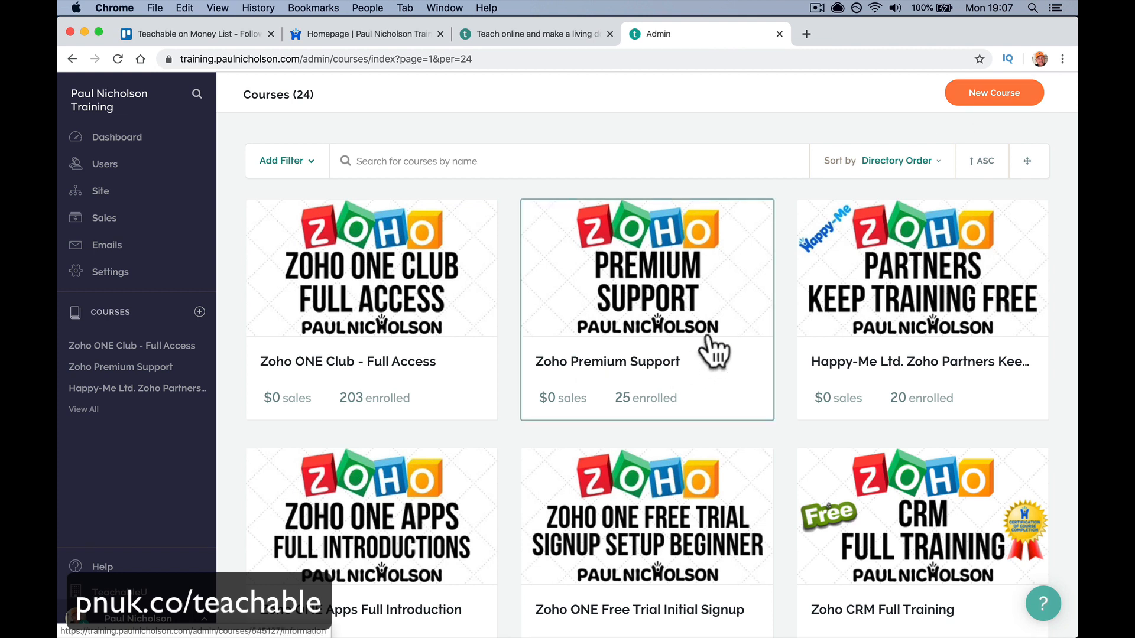
- Open Zoho ONE Club, stepping through Pages, Curriculum, Pricing, Drip, Comments, Coupons and Bundle Contents
left_click(452, 298)
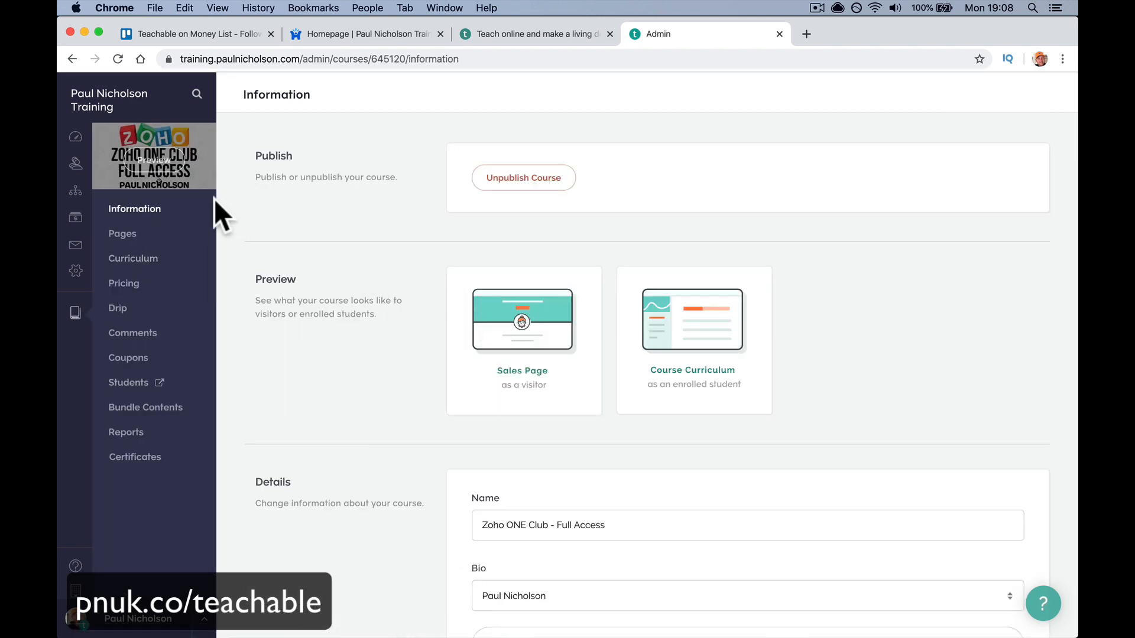
left_click(155, 236)
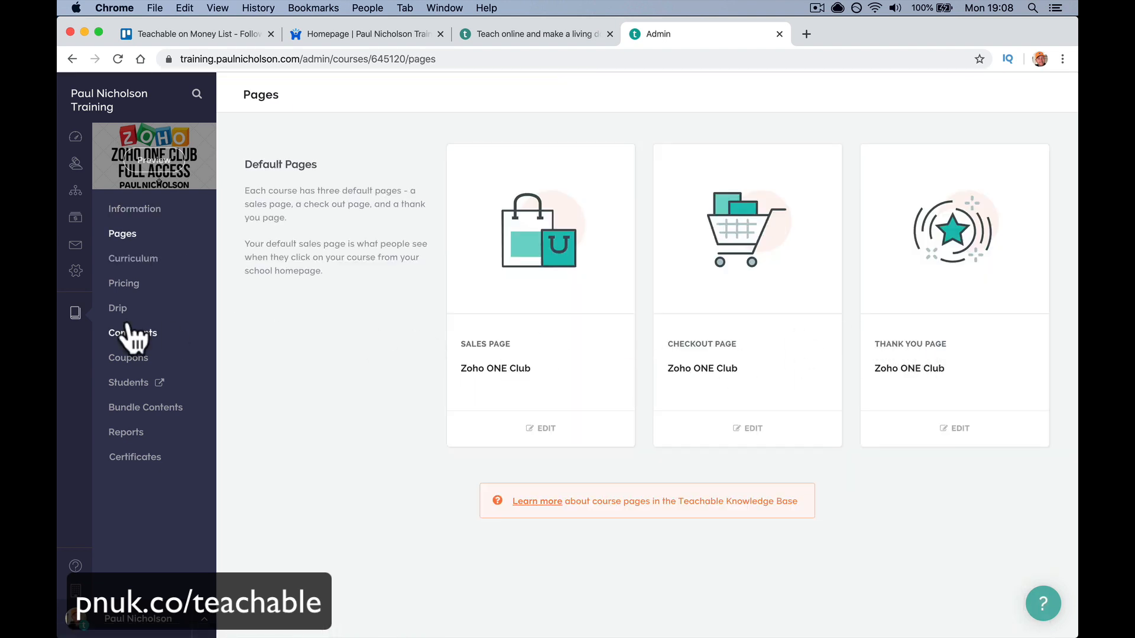
left_click(140, 264)
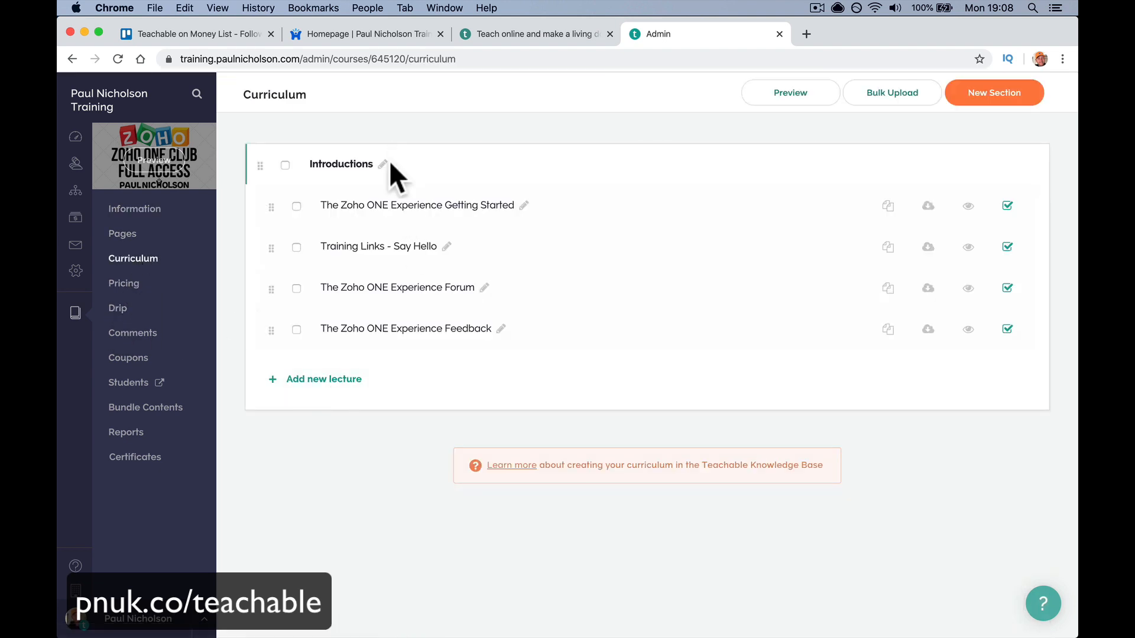
left_click(133, 285)
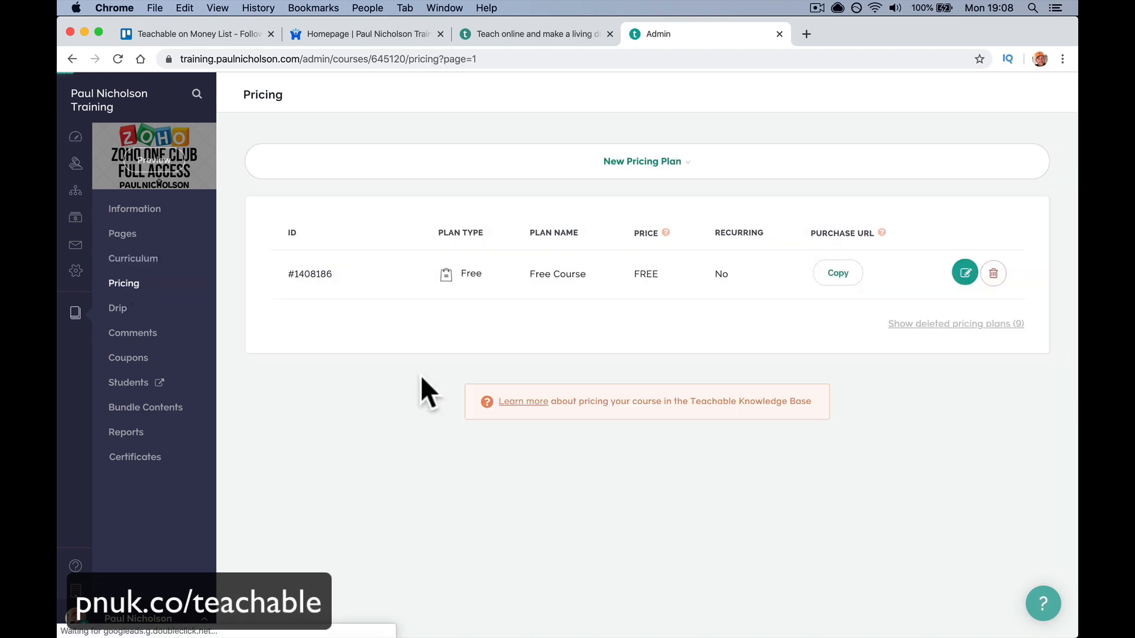
left_click(133, 308)
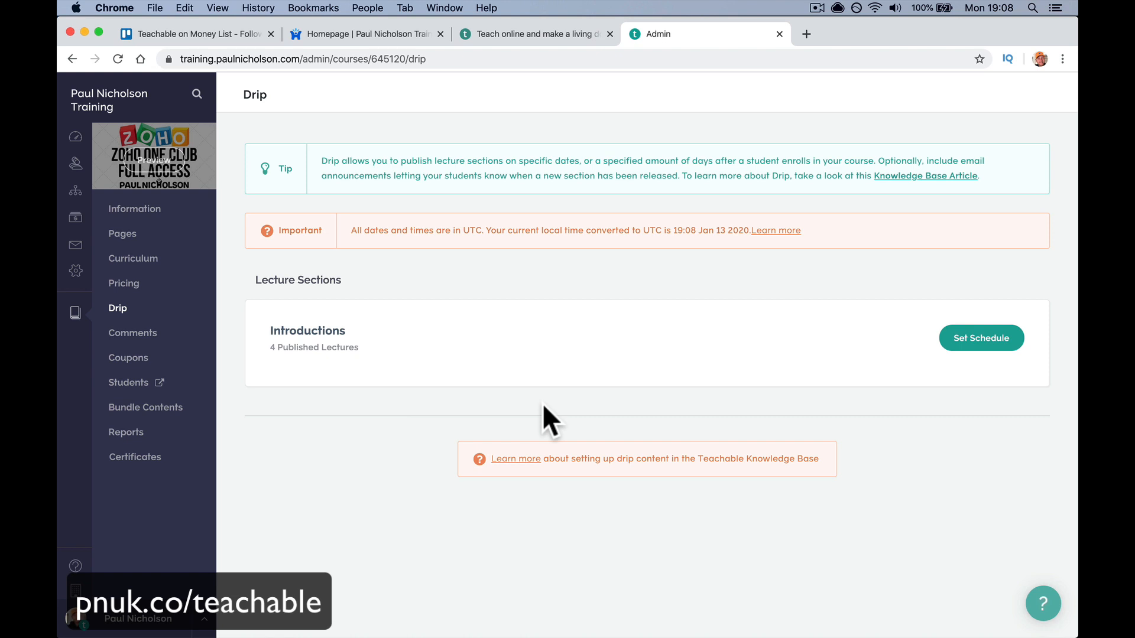
left_click(164, 337)
left_click(143, 362)
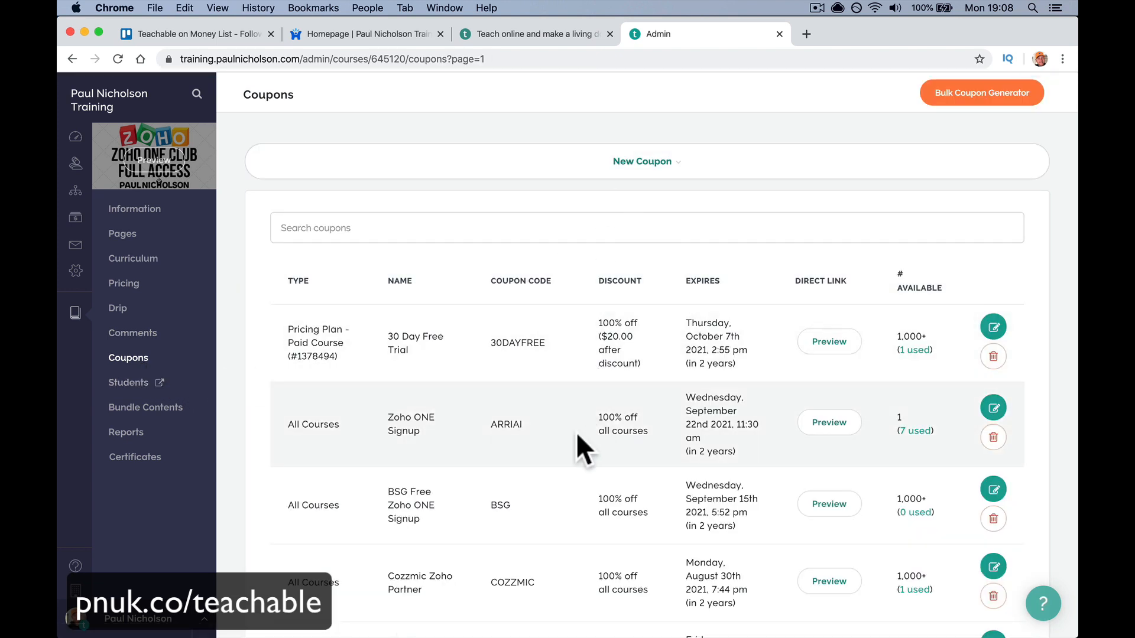
left_click(149, 405)
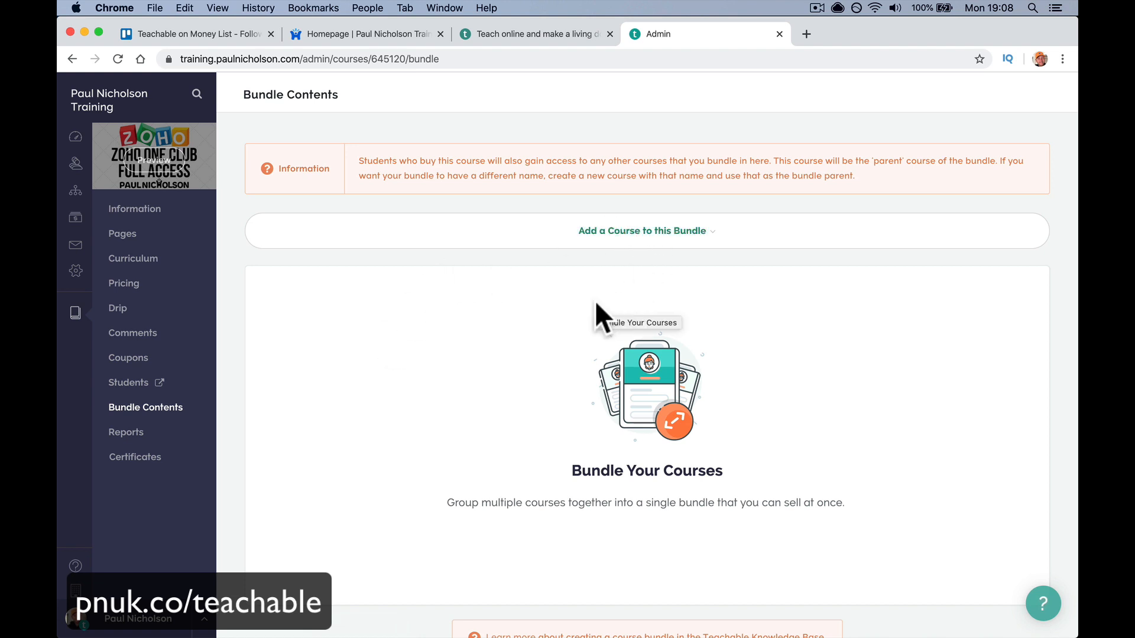
- Add Zoho Recruit Full Training to the Zoho ONE Club bundle
left_click(633, 239)
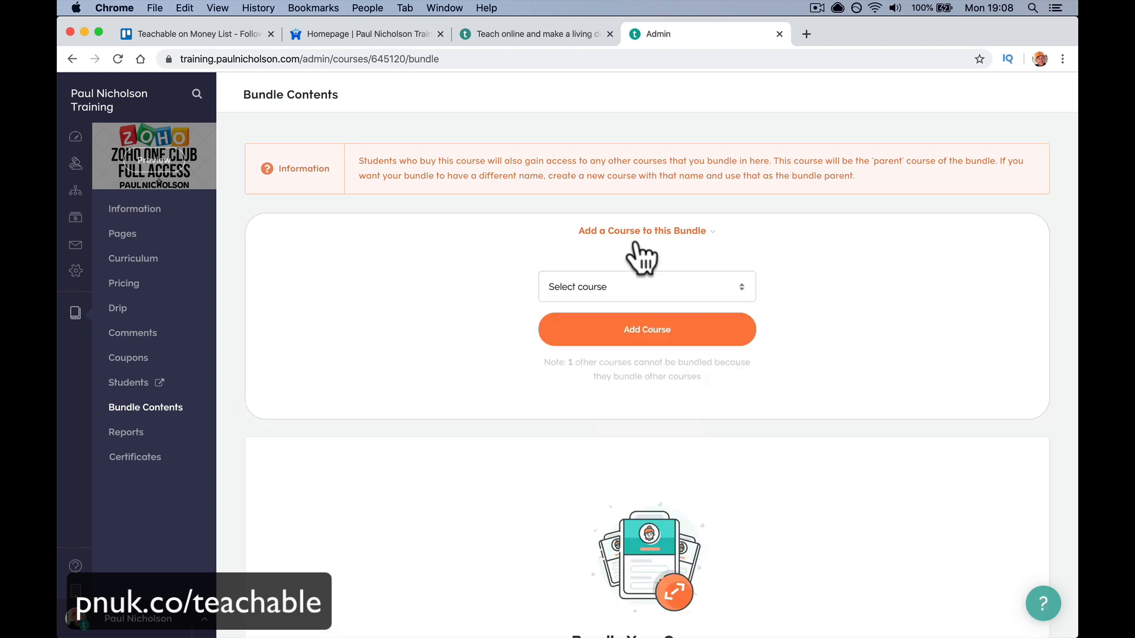
left_click(634, 283)
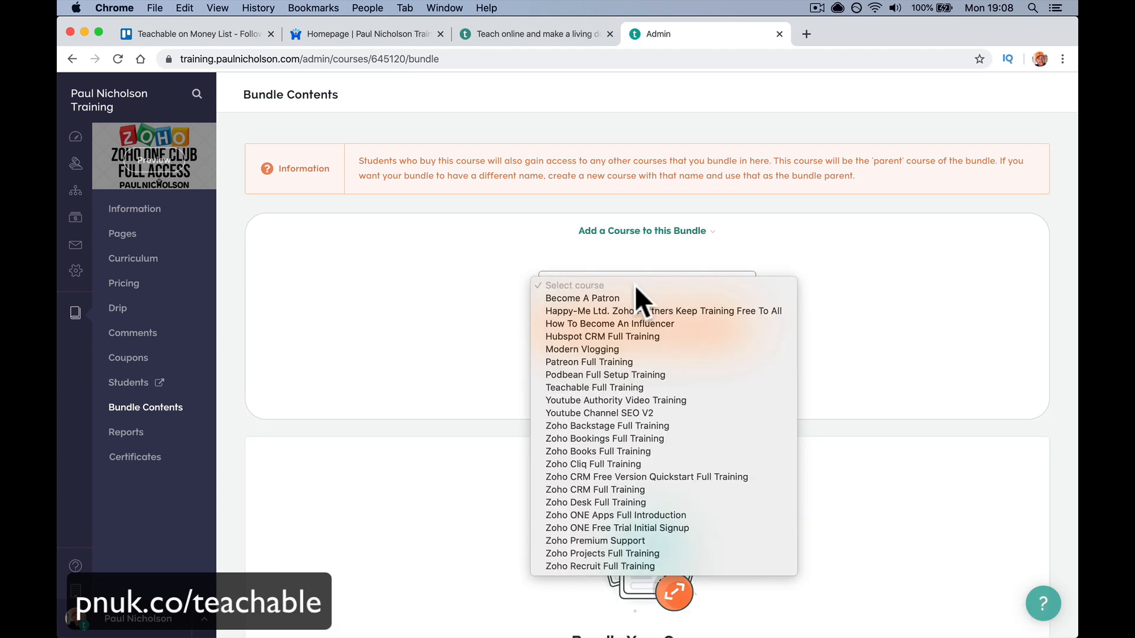
left_click(661, 566)
left_click(649, 342)
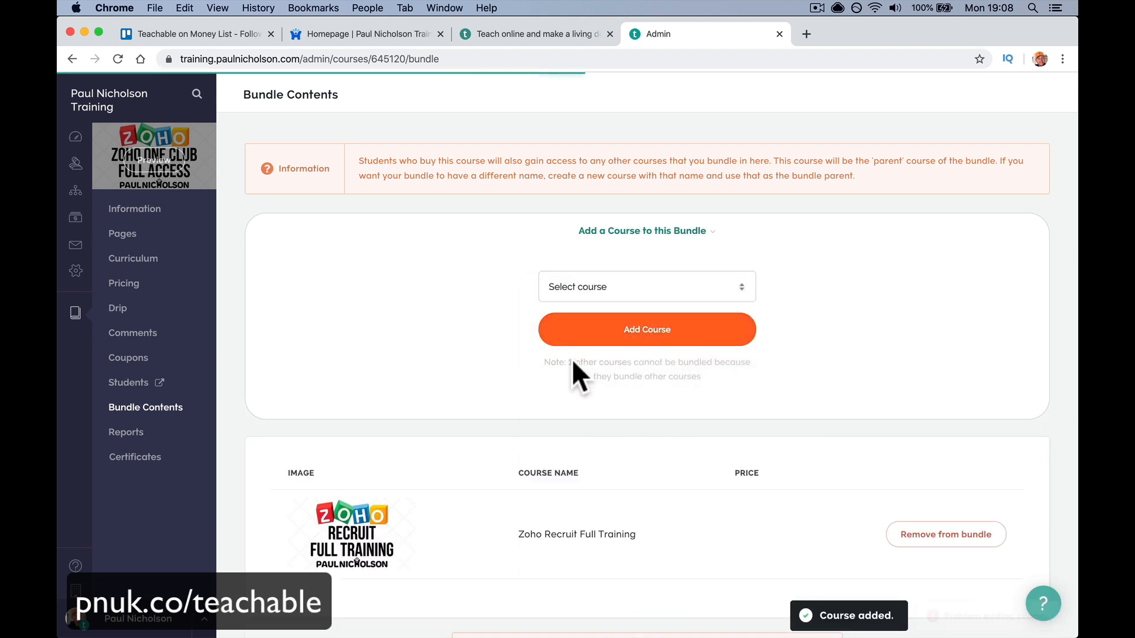
- Look over the course Reports and Certificates, then switch to the IDplr product tab
left_click(188, 435)
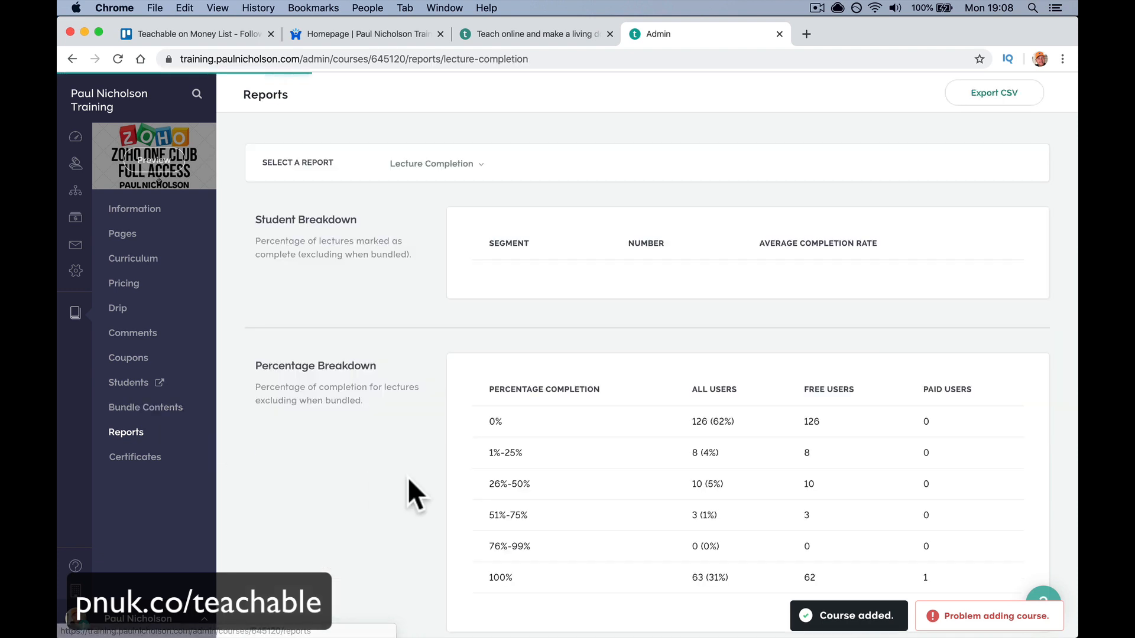
scroll(406, 477, "down", 3)
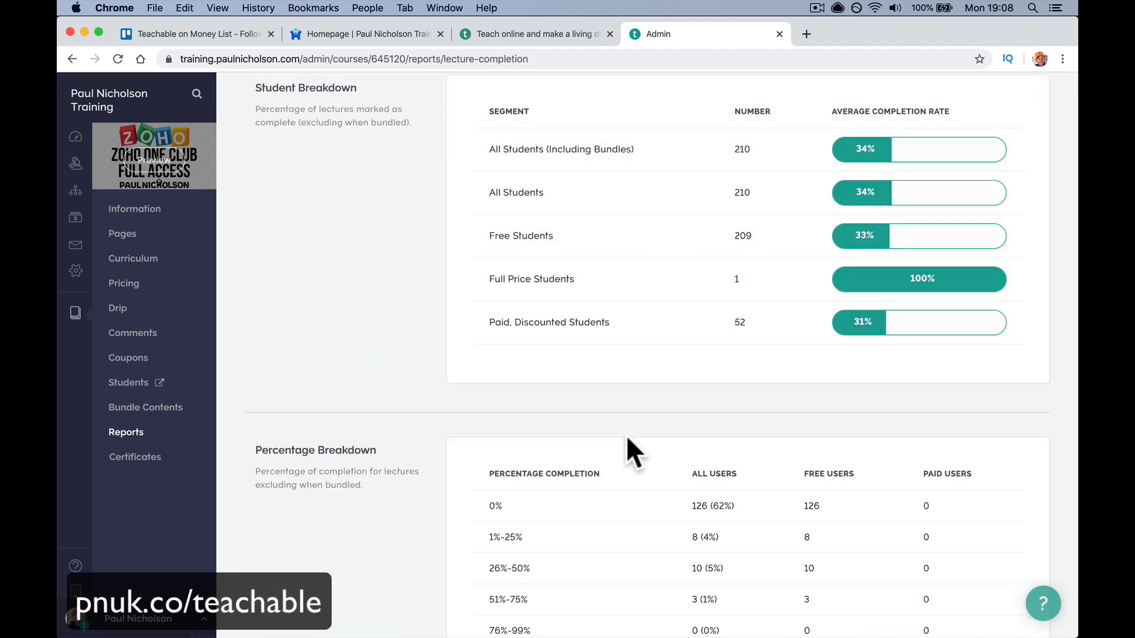
scroll(626, 451, "down", 5)
scroll(514, 301, "up", 8)
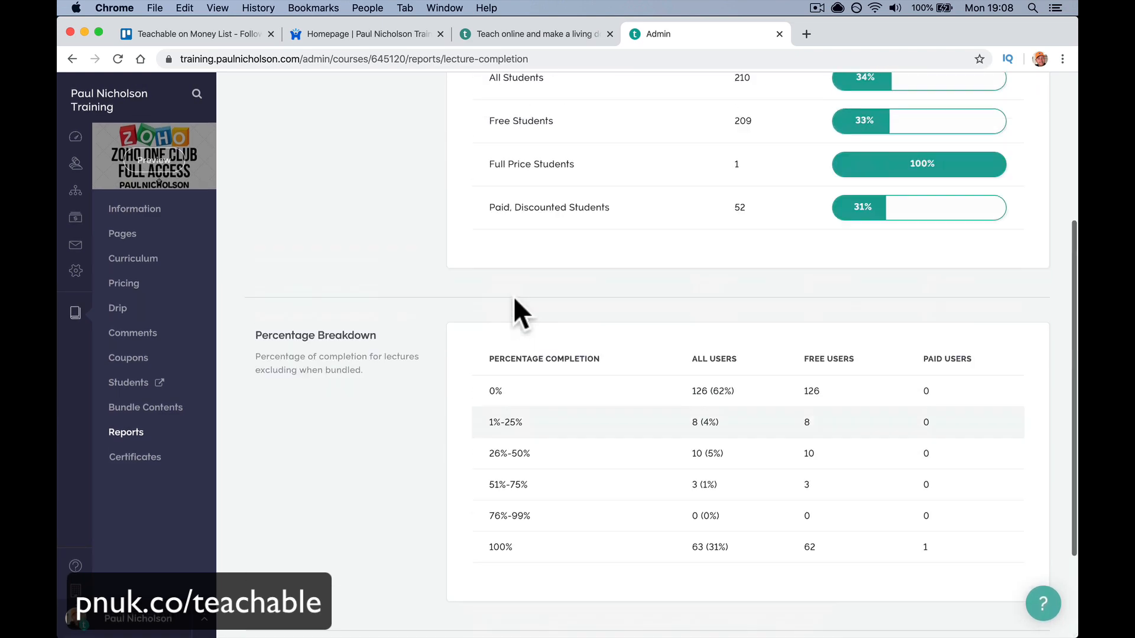
left_click(438, 166)
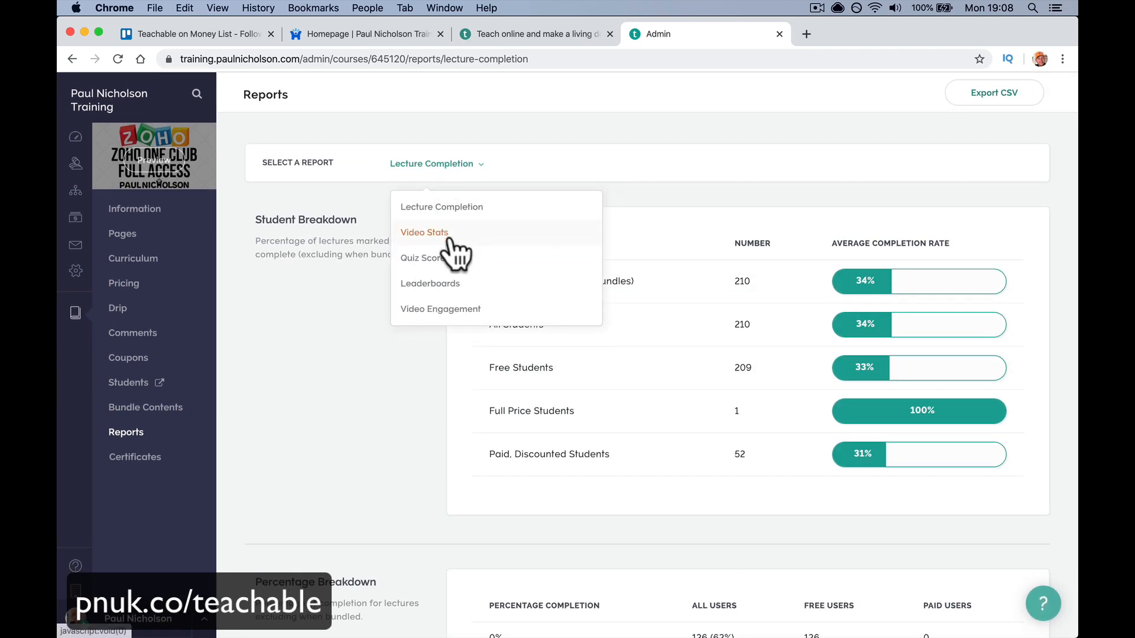
left_click(179, 458)
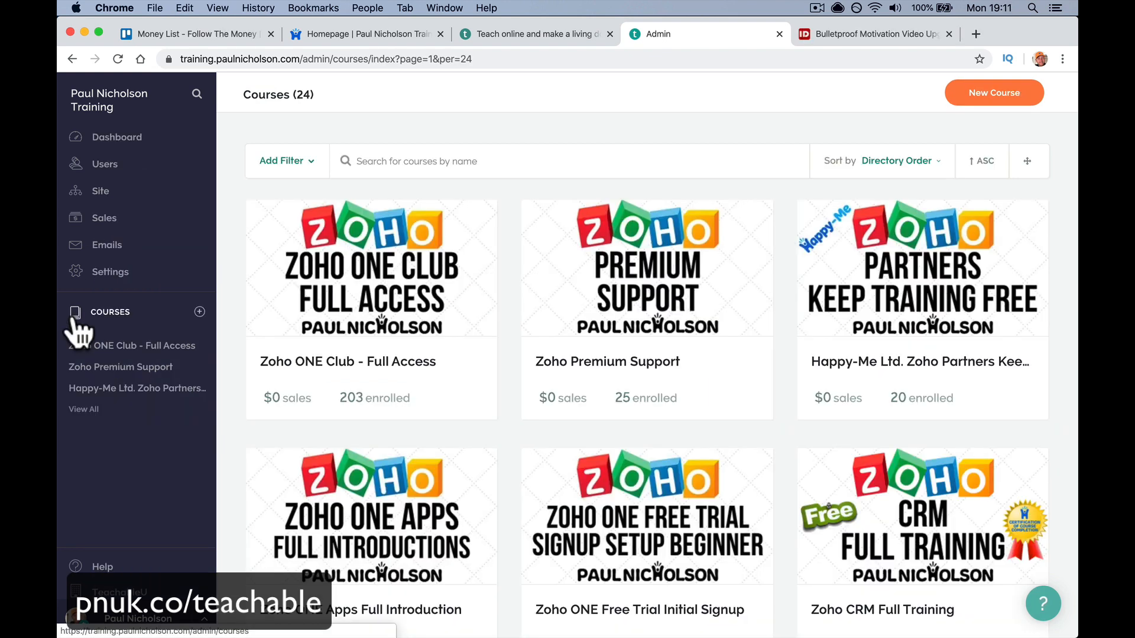
left_click(832, 31)
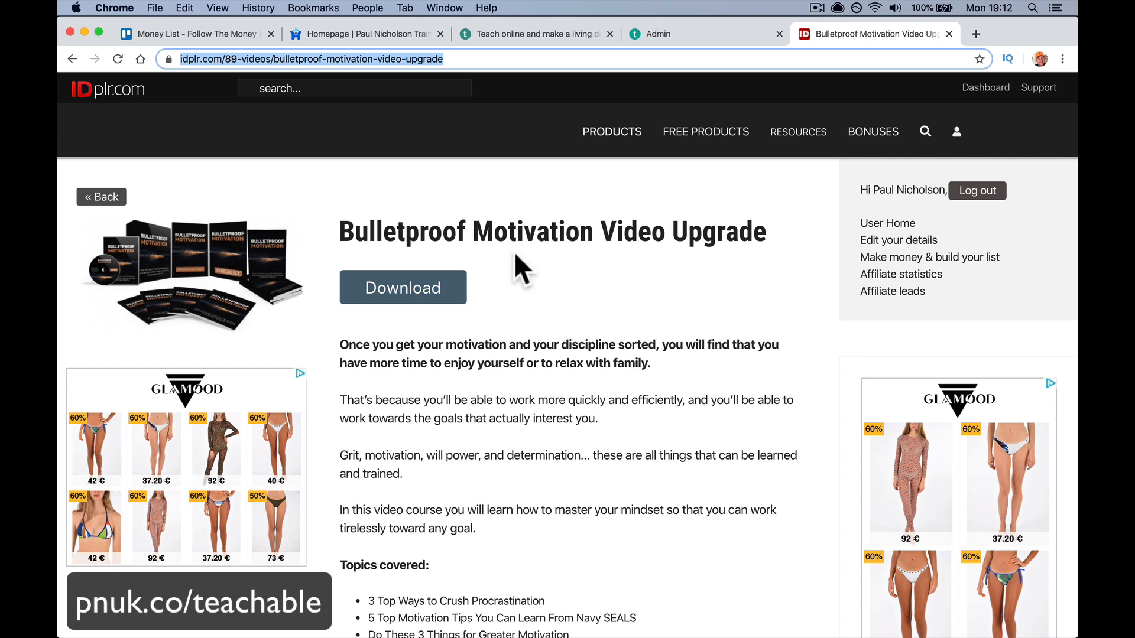
- Review the Bulletproof Motivation Video Upgrade title and rights list, then switch to the school homepage
left_click_drag(342, 230, 612, 263)
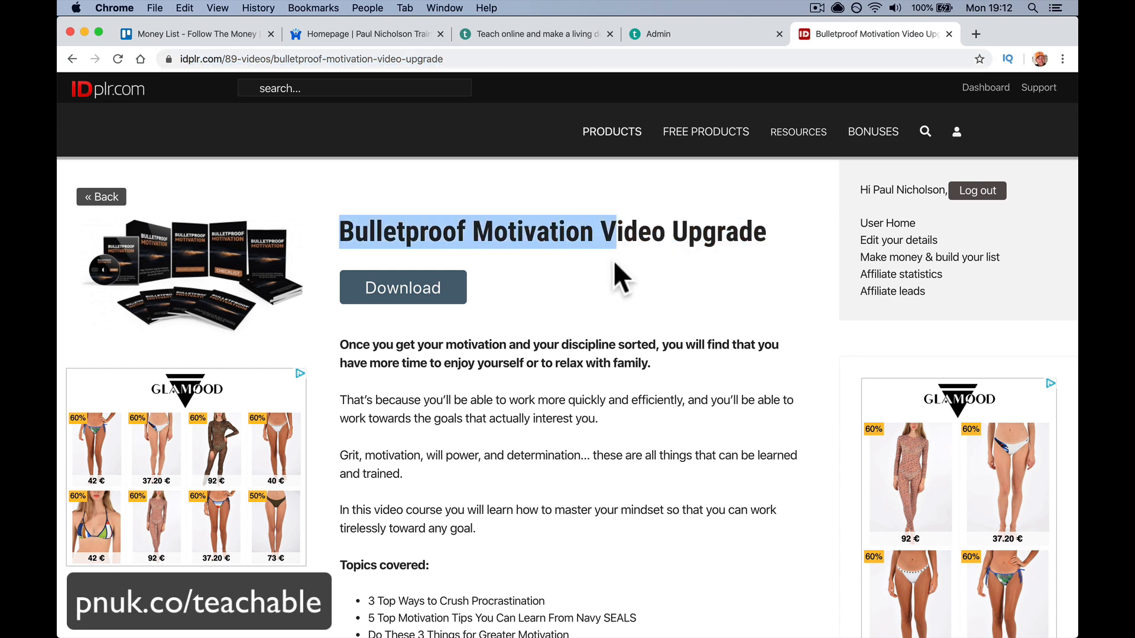
left_click(610, 264)
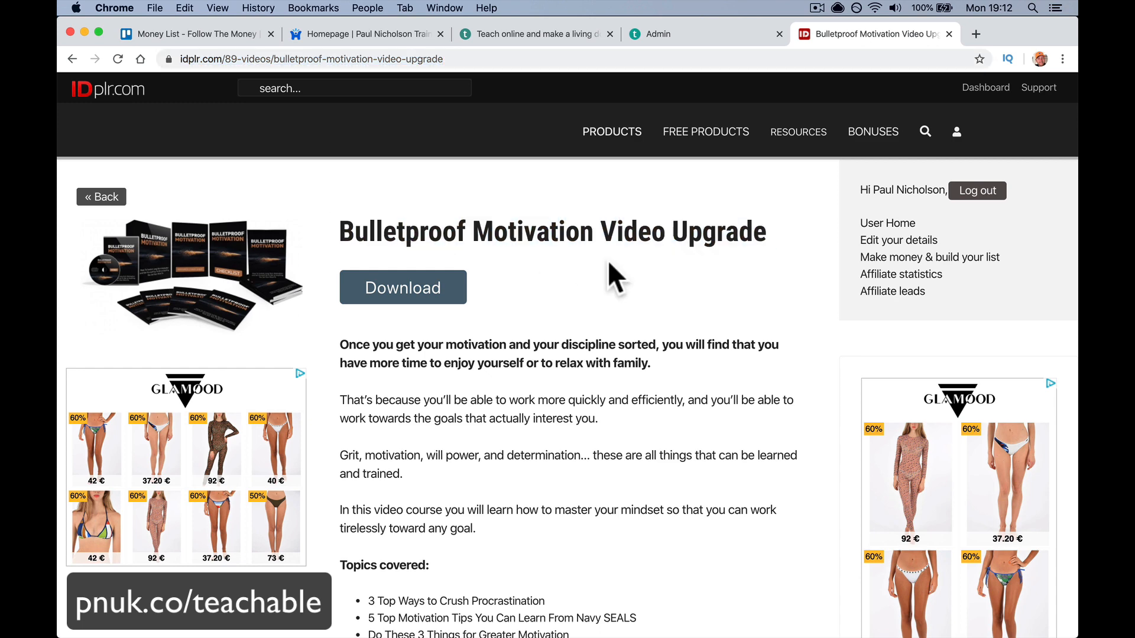
scroll(627, 385, "down", 15)
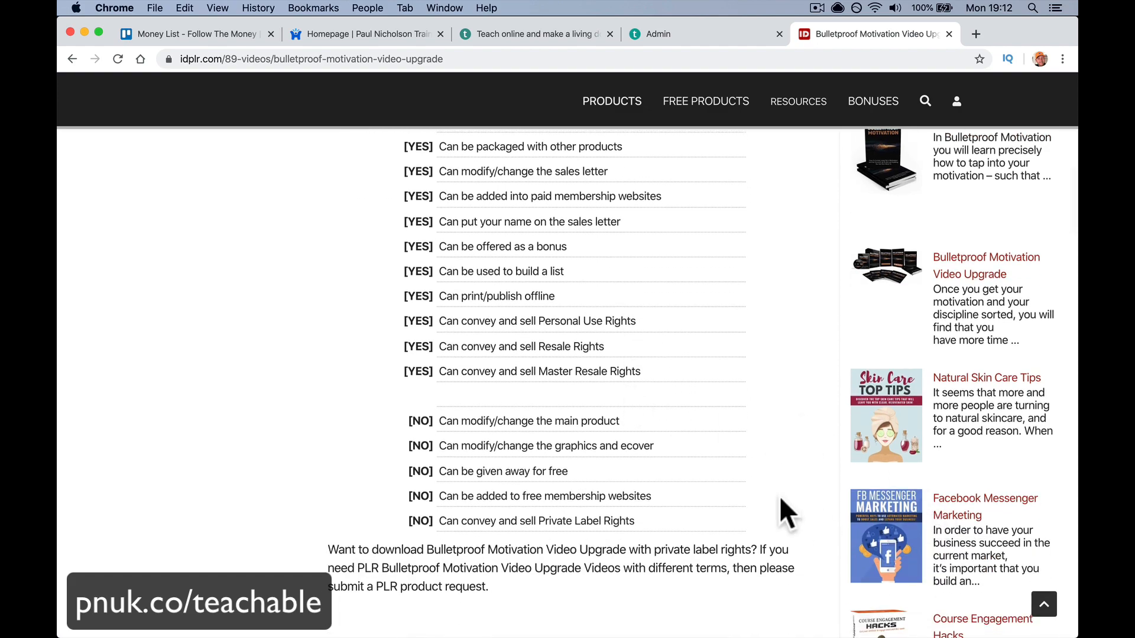
scroll(611, 304, "up", 15)
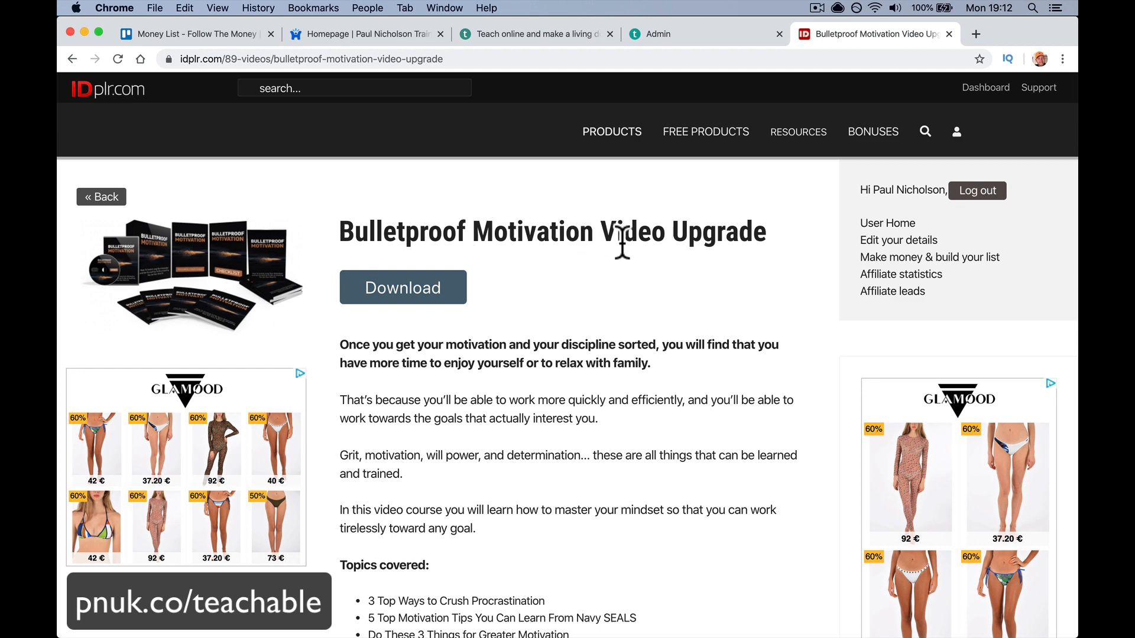
left_click(337, 33)
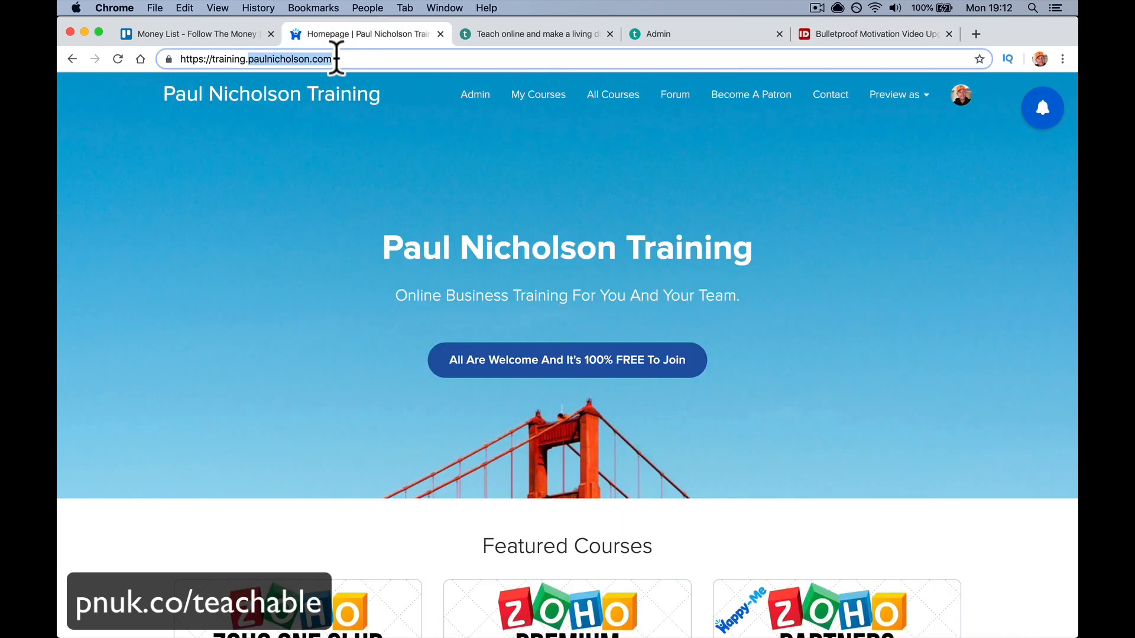
- Start a new course titled 'Bulletproof Motivation Video Training' from the copied product title
left_click(440, 34)
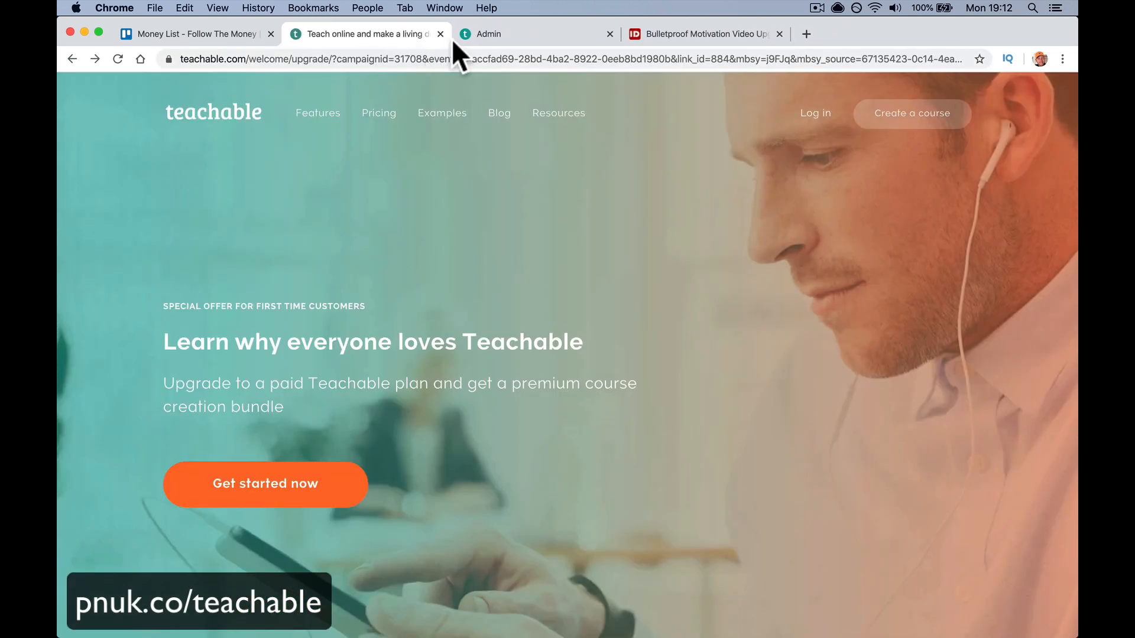
left_click(440, 34)
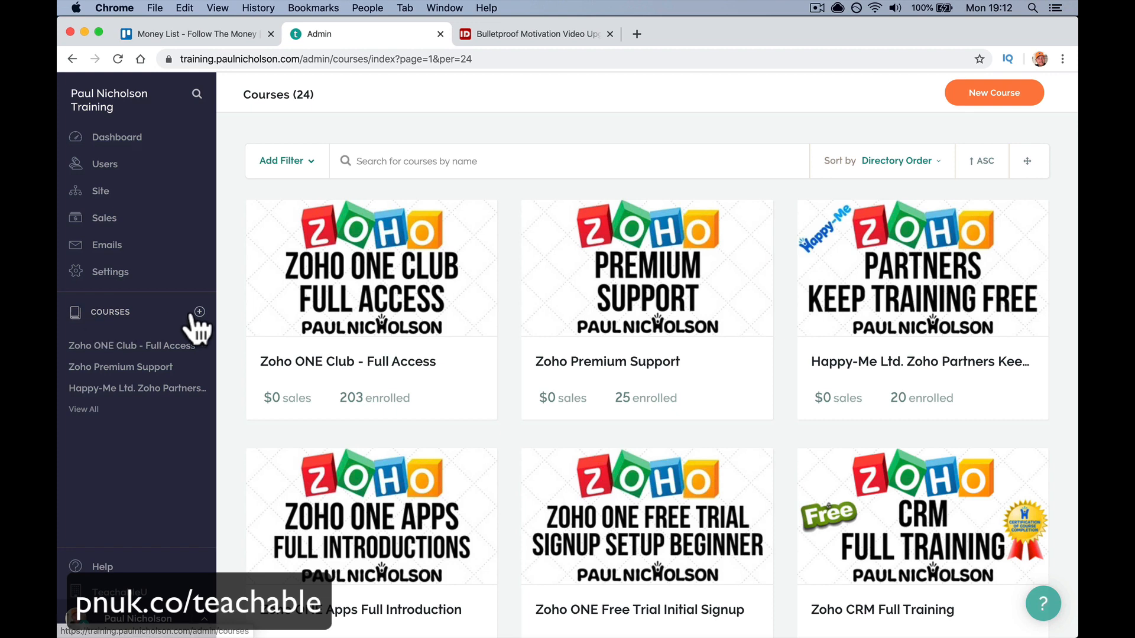
left_click(1002, 96)
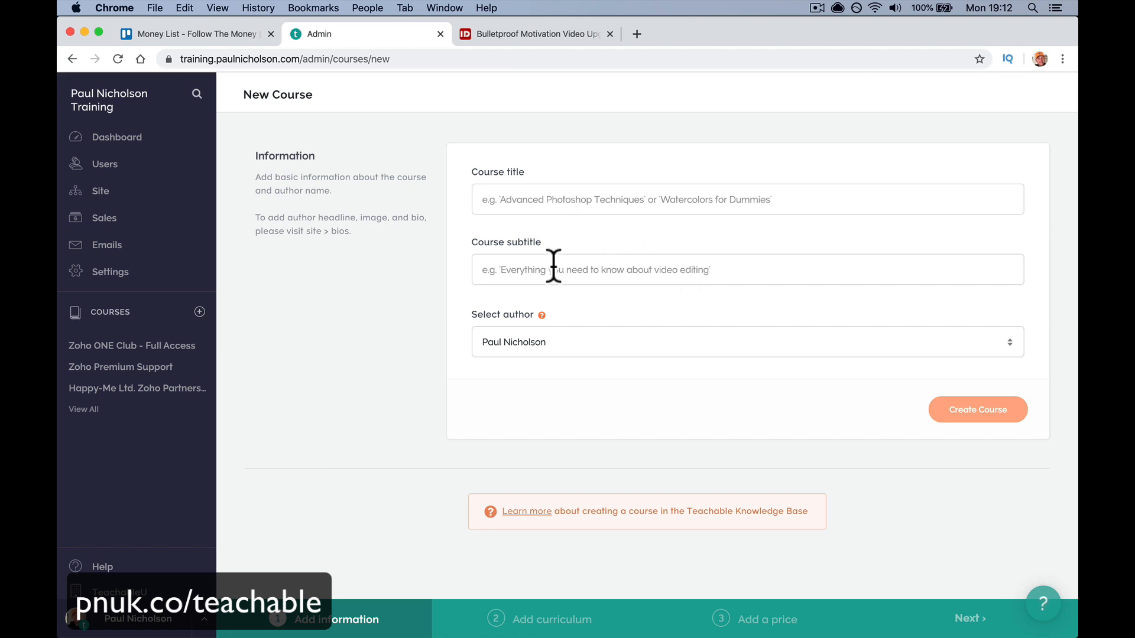
left_click(519, 35)
left_click_drag(342, 236, 664, 239)
key("cmd+c")
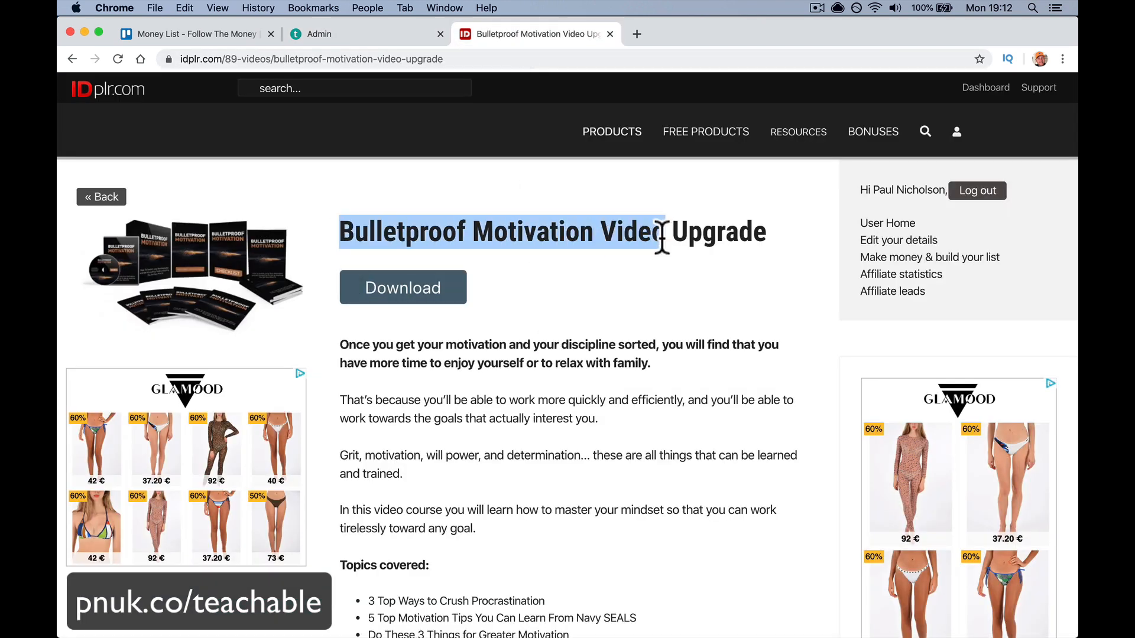
left_click(318, 29)
left_click(524, 195)
key("cmd+v")
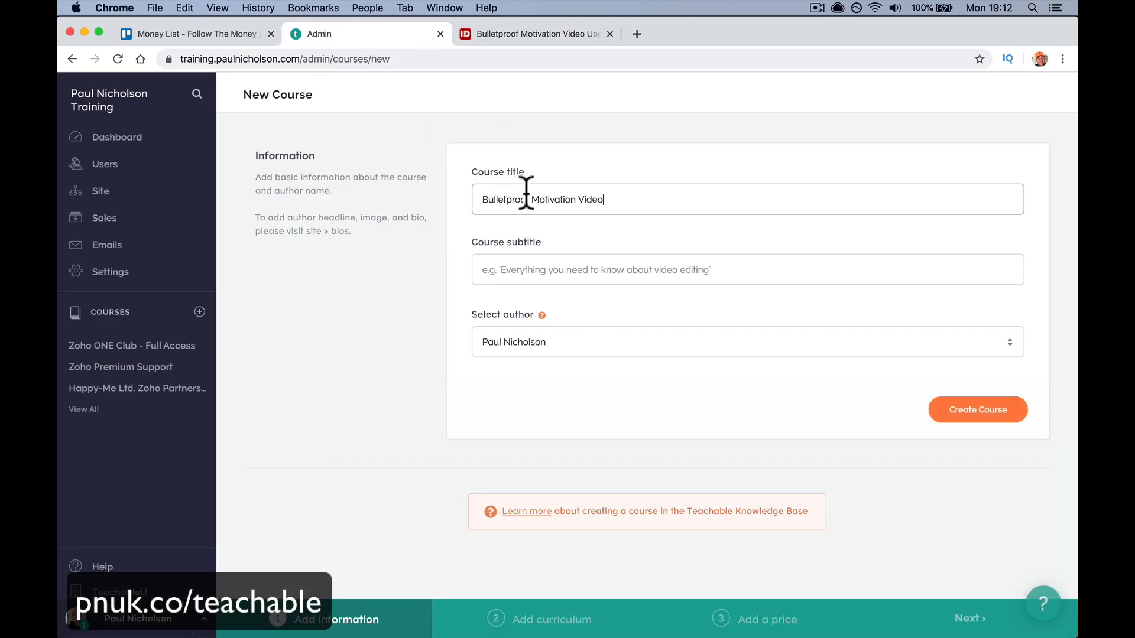
type("Training")
- Use the product's opening paragraph on motivation and discipline as the subtitle, then create the course
left_click(502, 34)
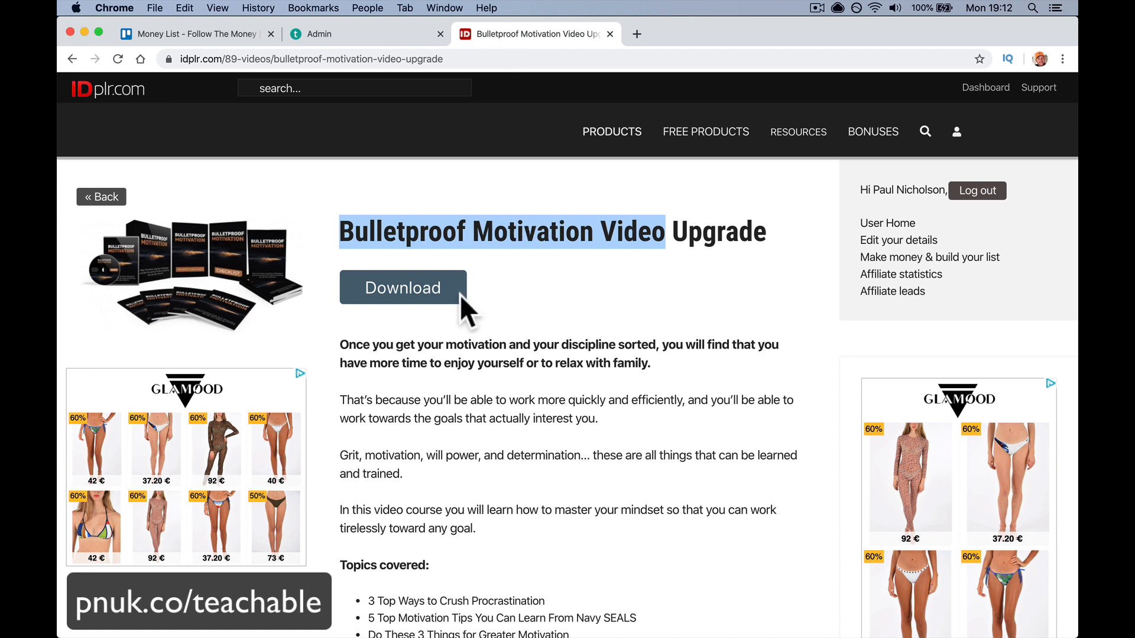
left_click(441, 352)
triple_click(440, 352)
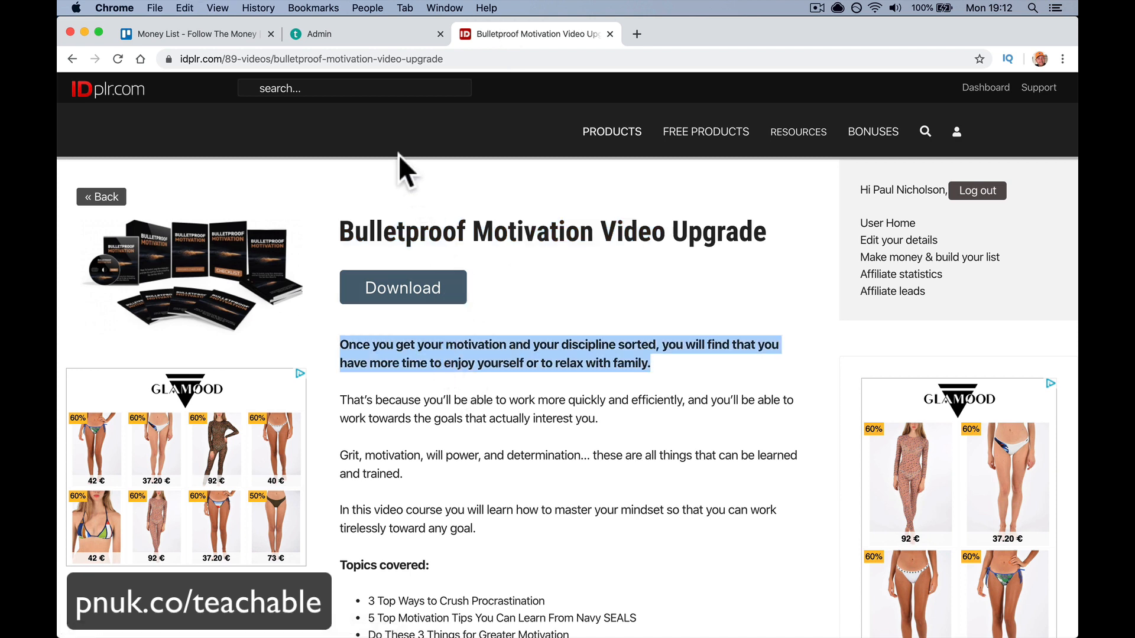
left_click(310, 34)
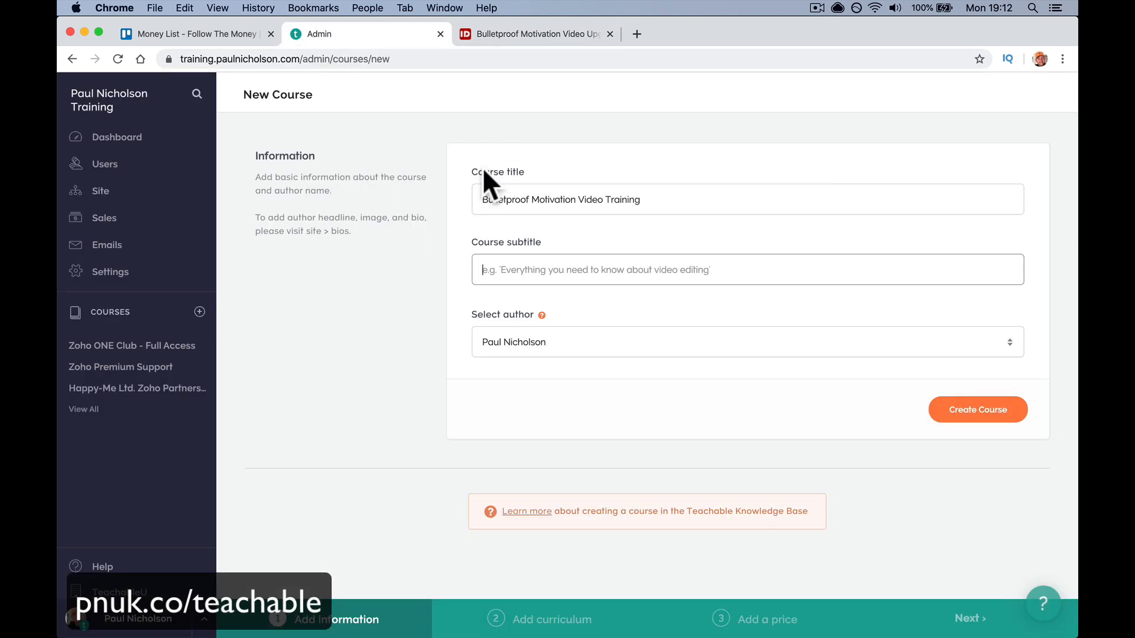
left_click(606, 267)
key("super+v")
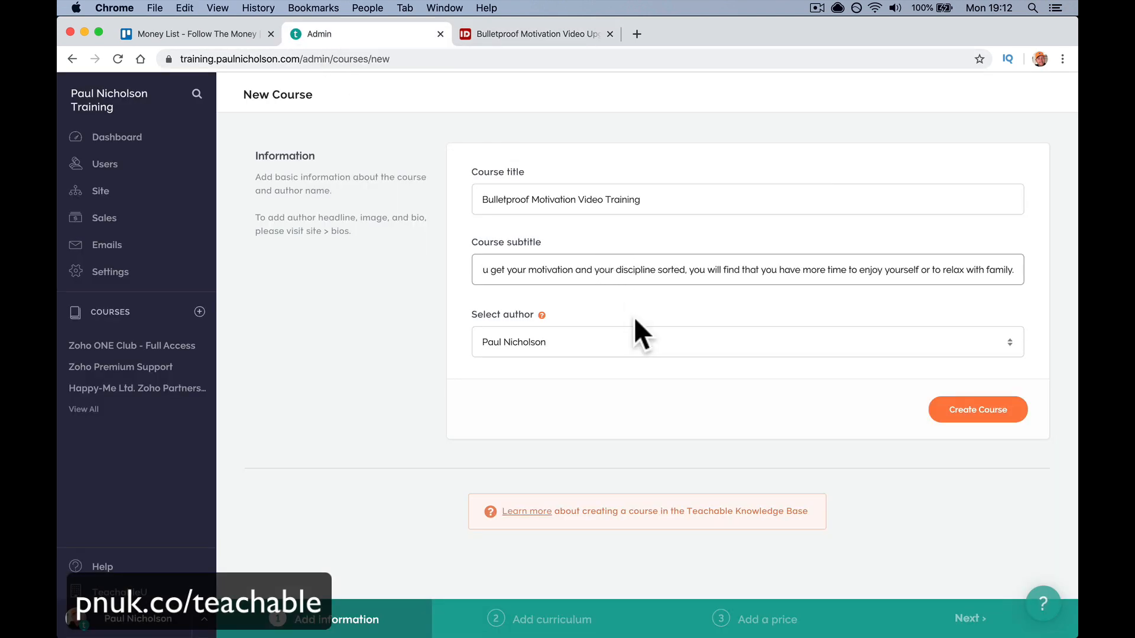
left_click(969, 410)
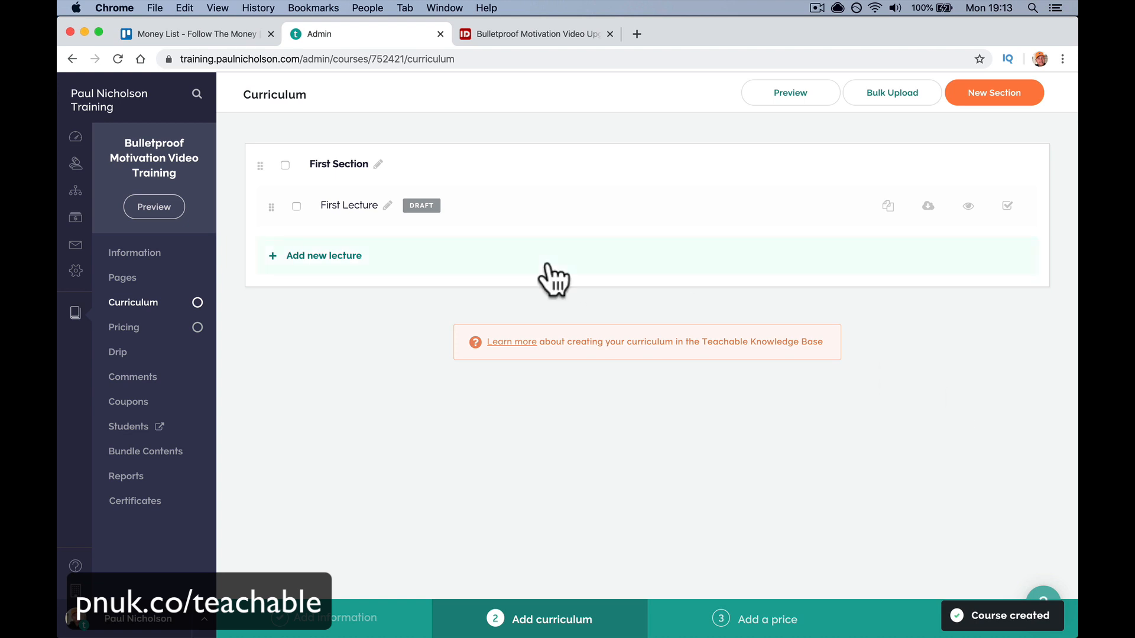
- Rename the first section to 'Lessons'
left_click(379, 165)
type("Lessons")
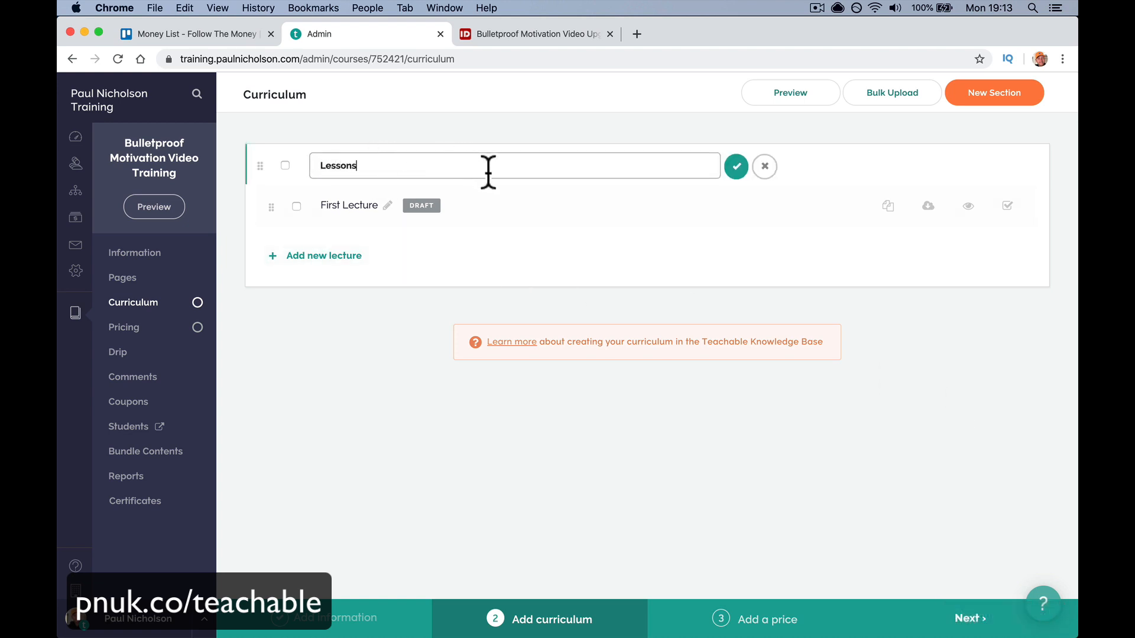
left_click(736, 167)
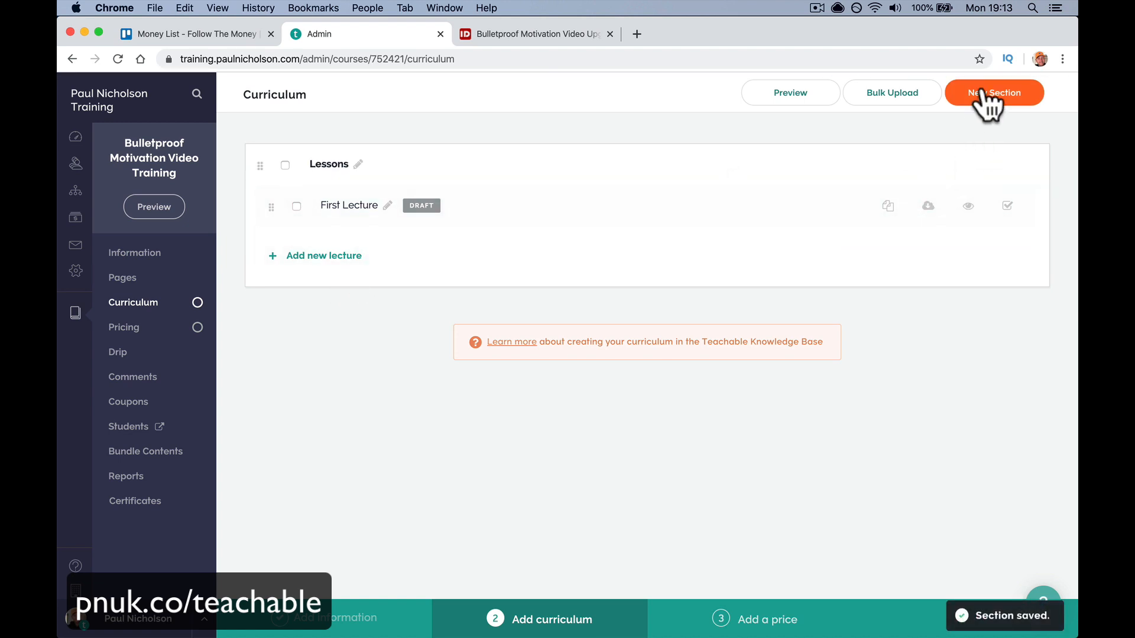
- Retitle the First Lecture '3 Top Ways to Crush Procrastination' using the topic copied from the product page
left_click(522, 210)
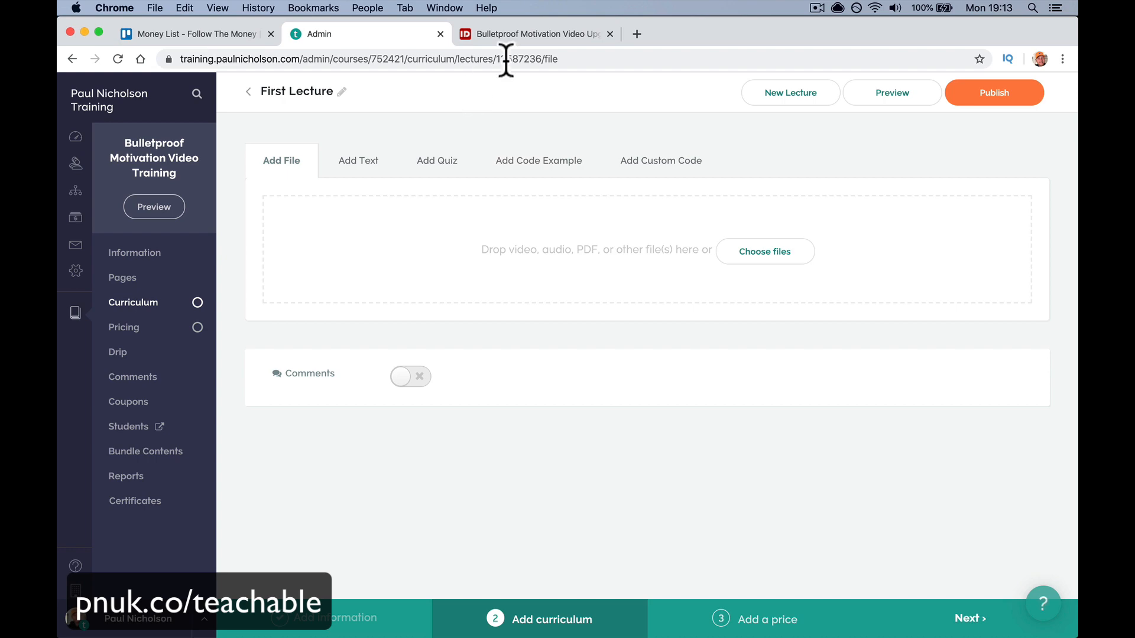
left_click(516, 34)
scroll(519, 274, "down", 1)
scroll(519, 274, "down", 5)
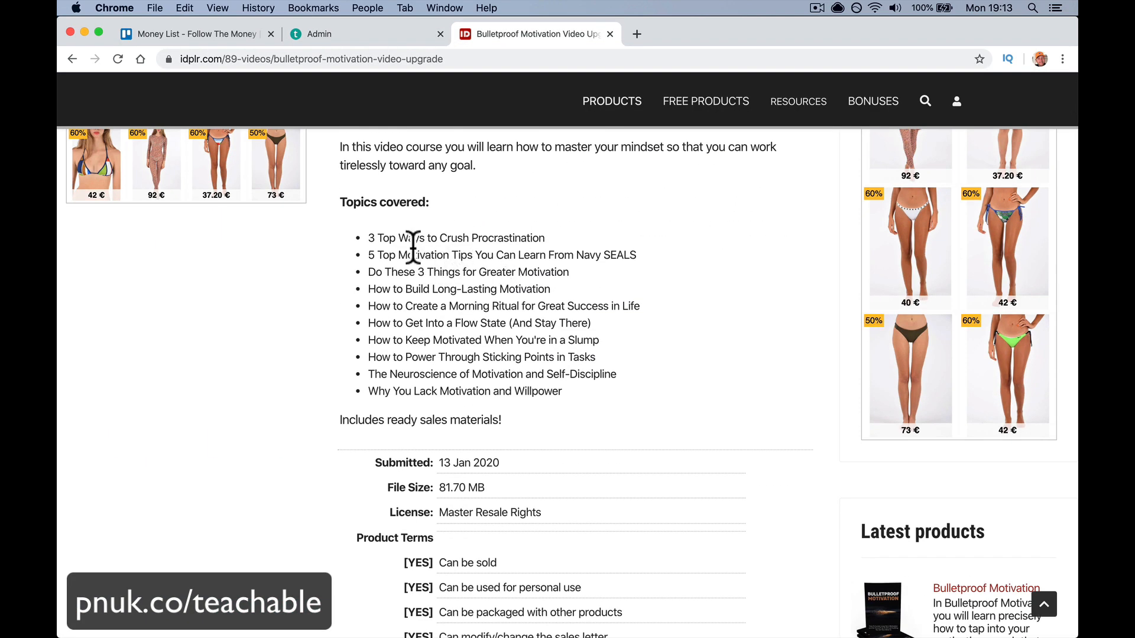
left_click_drag(370, 238, 558, 232)
key("super+c")
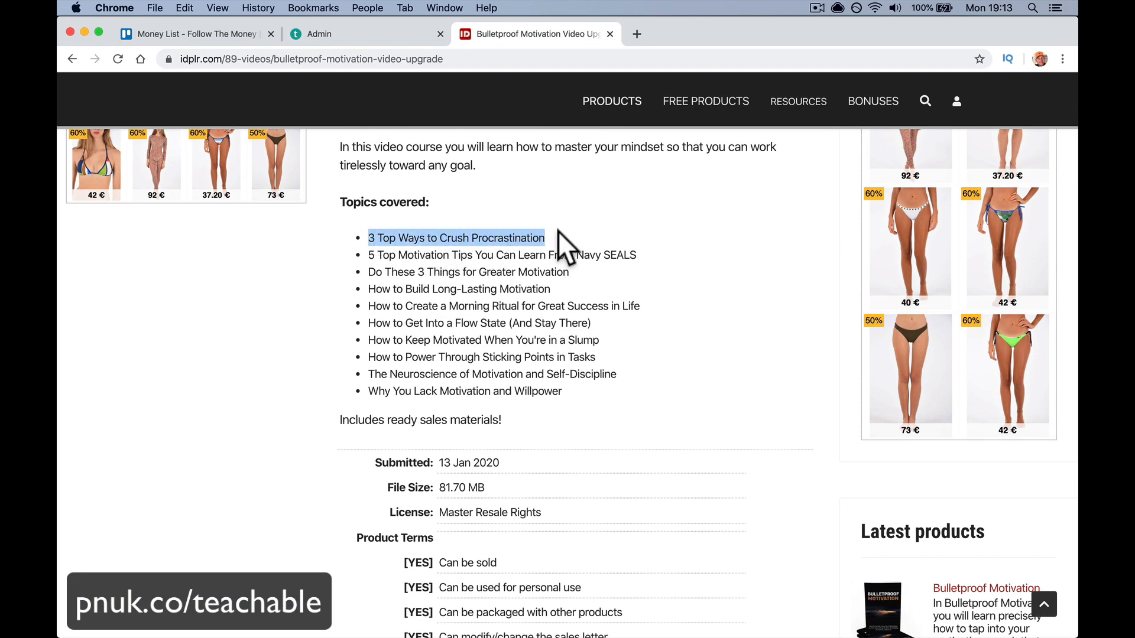
left_click(355, 34)
left_click(377, 92)
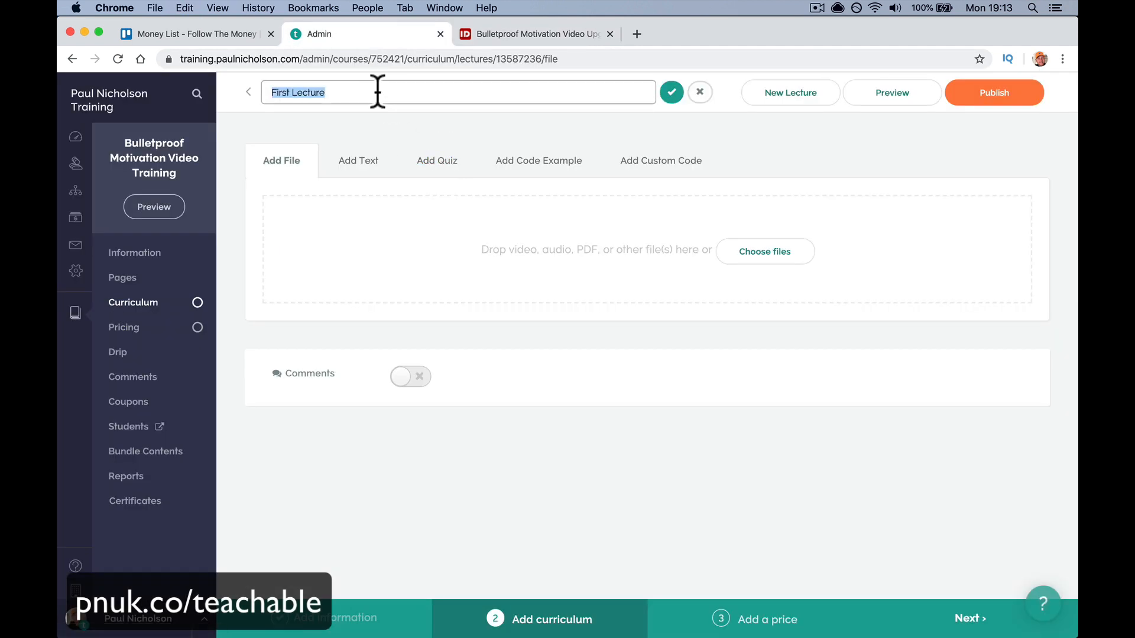
key("super+v")
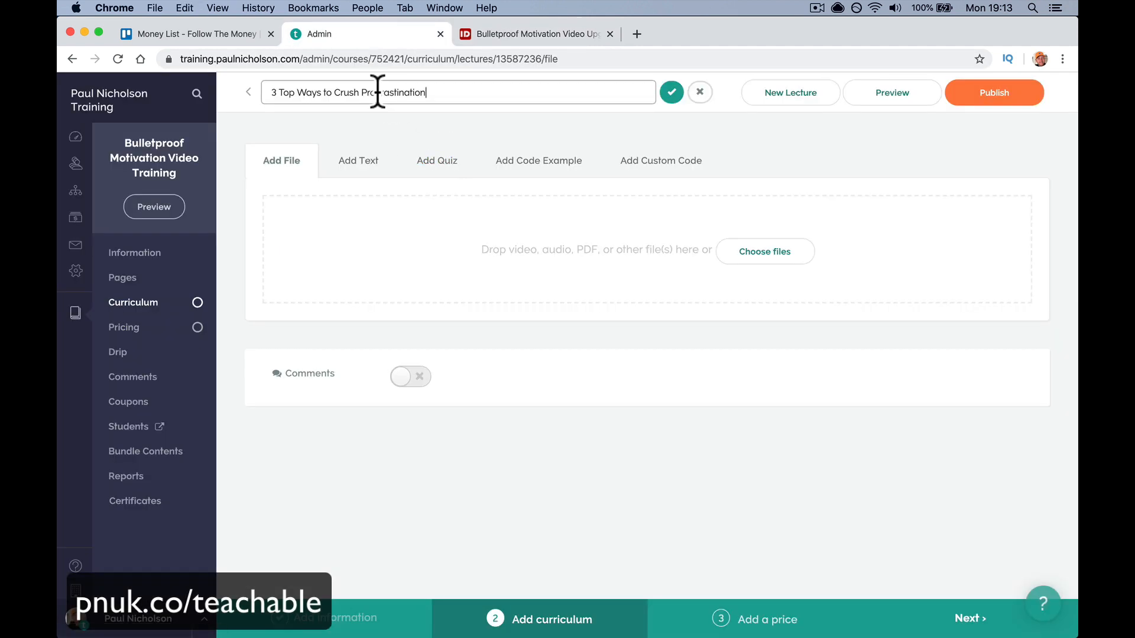
left_click(672, 92)
- Browse the computer's Downloads folder for the lecture video, sorted newest first
left_click(777, 255)
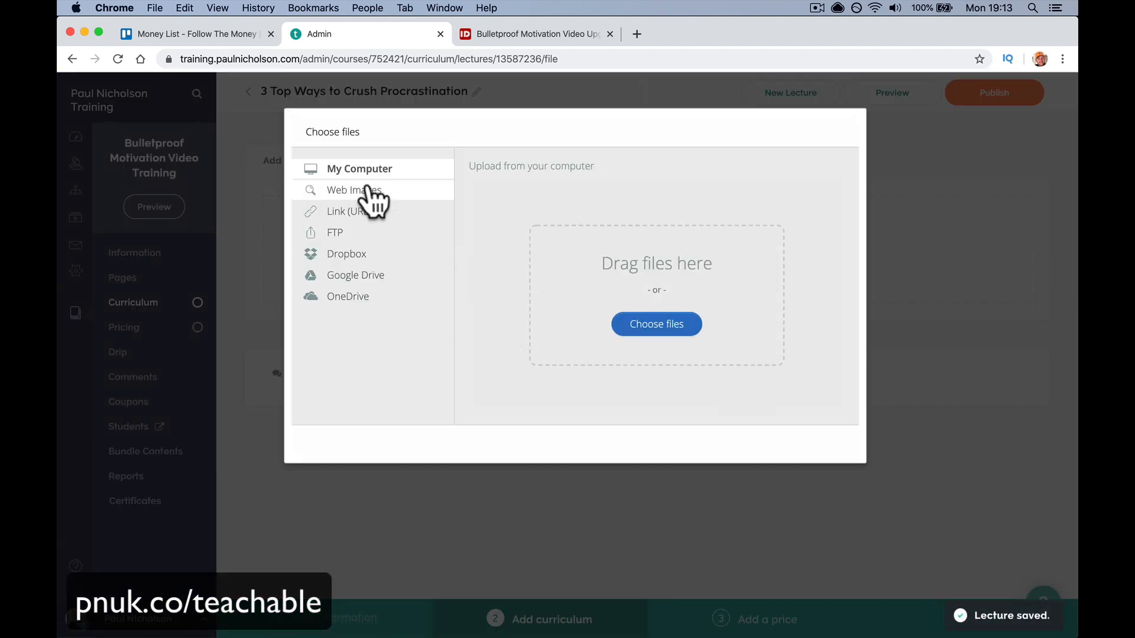
left_click(637, 327)
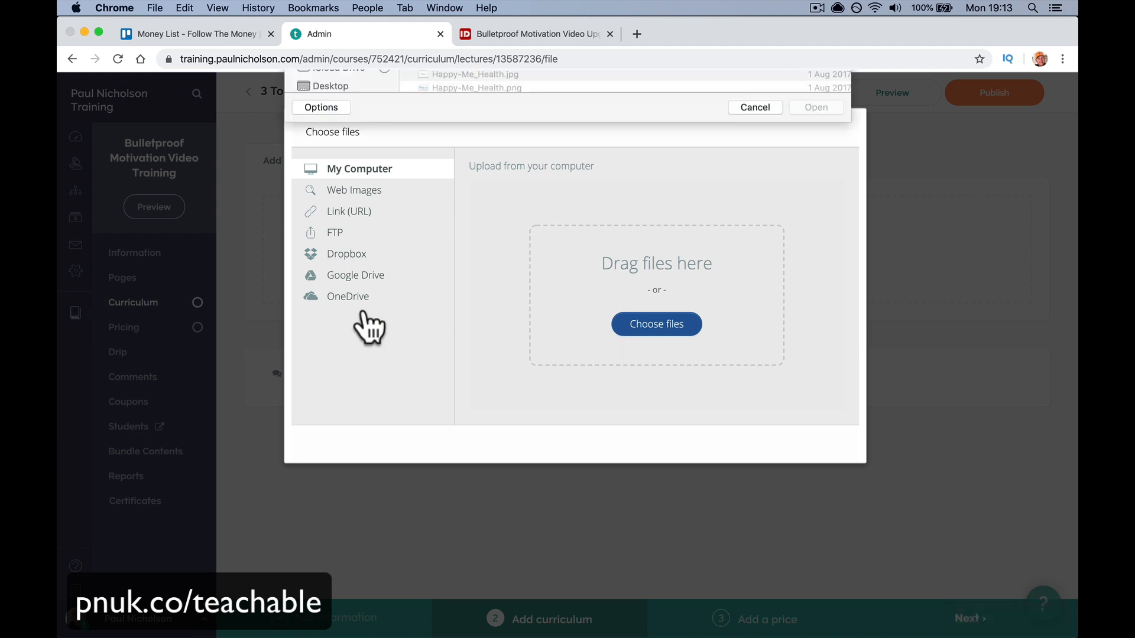
left_click(332, 220)
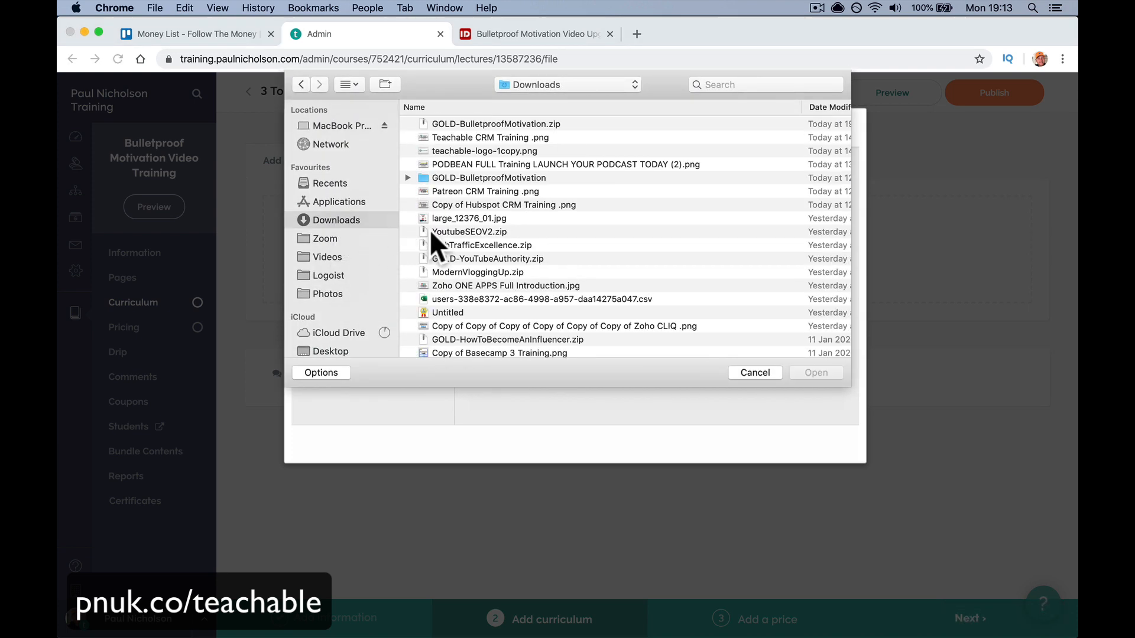
left_click(817, 105)
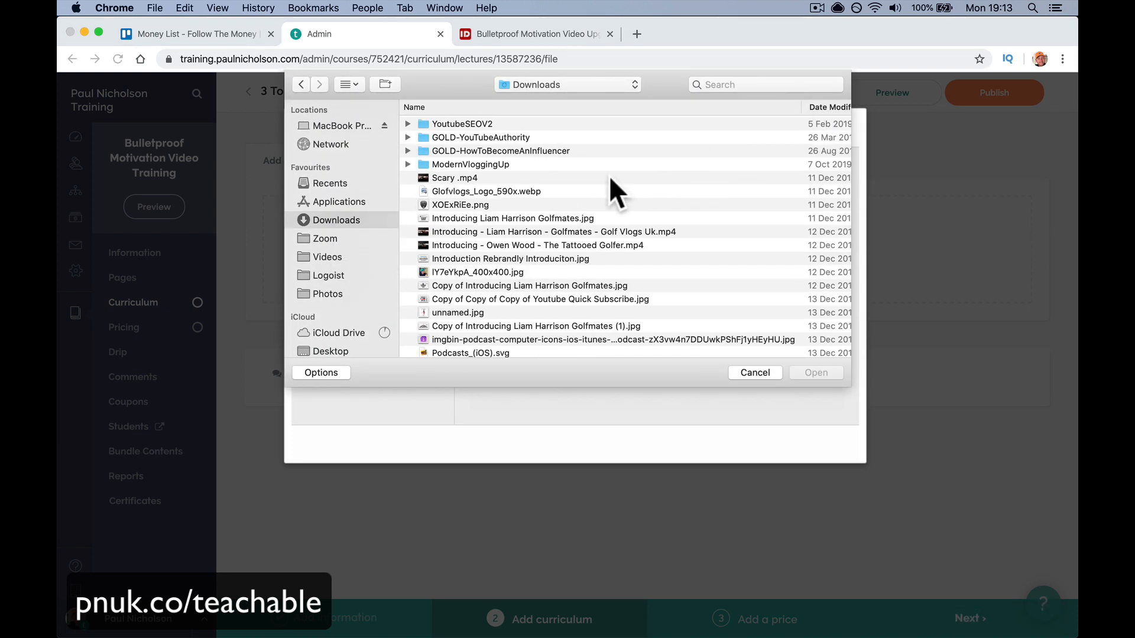
scroll(793, 122, "right", 5)
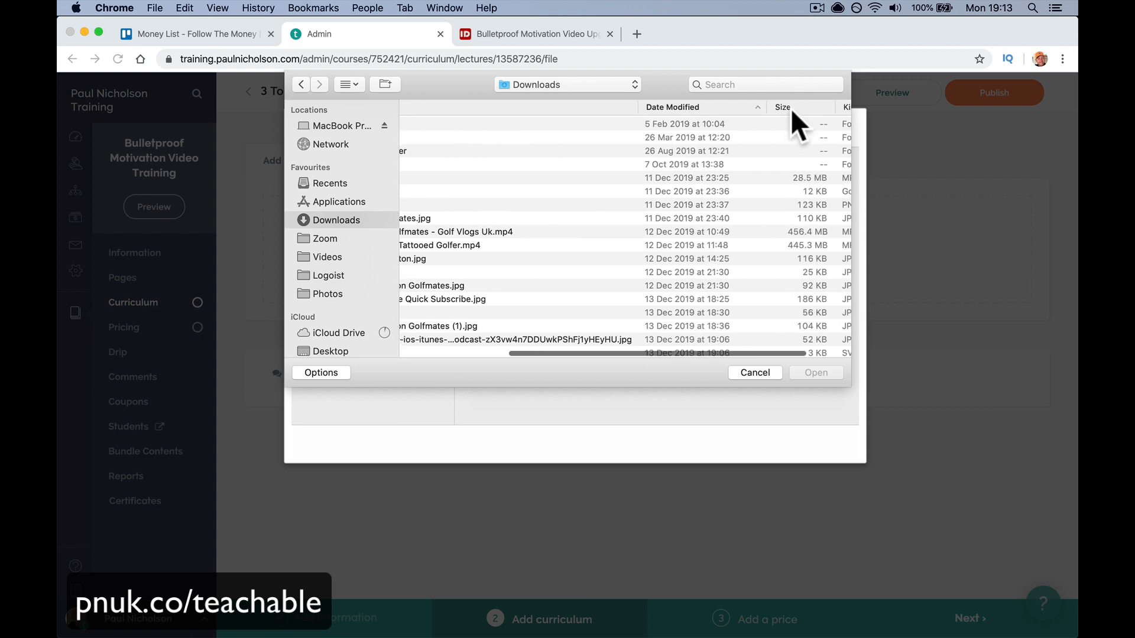
left_click(788, 108)
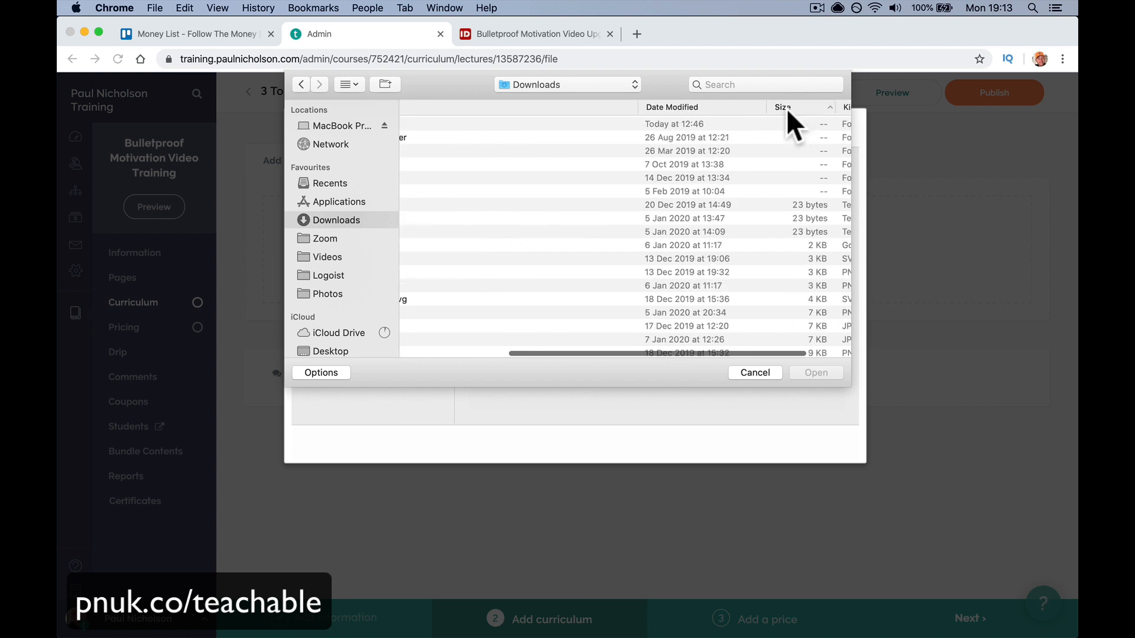
left_click(673, 107)
scroll(605, 144, "left", 5)
scroll(607, 146, "left", 3)
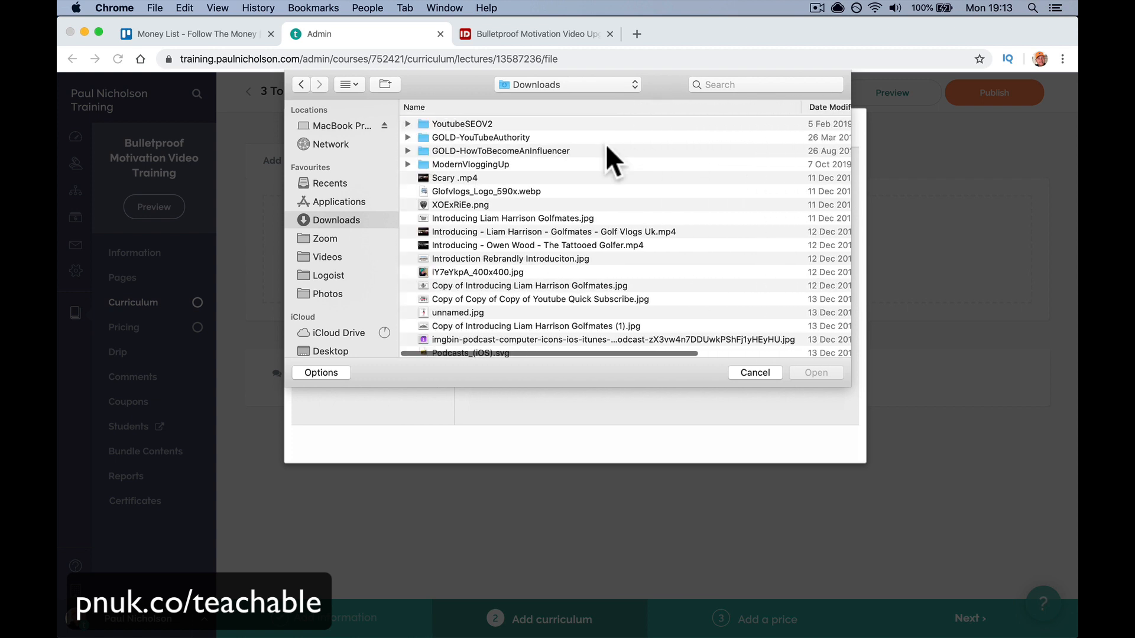
left_click(834, 106)
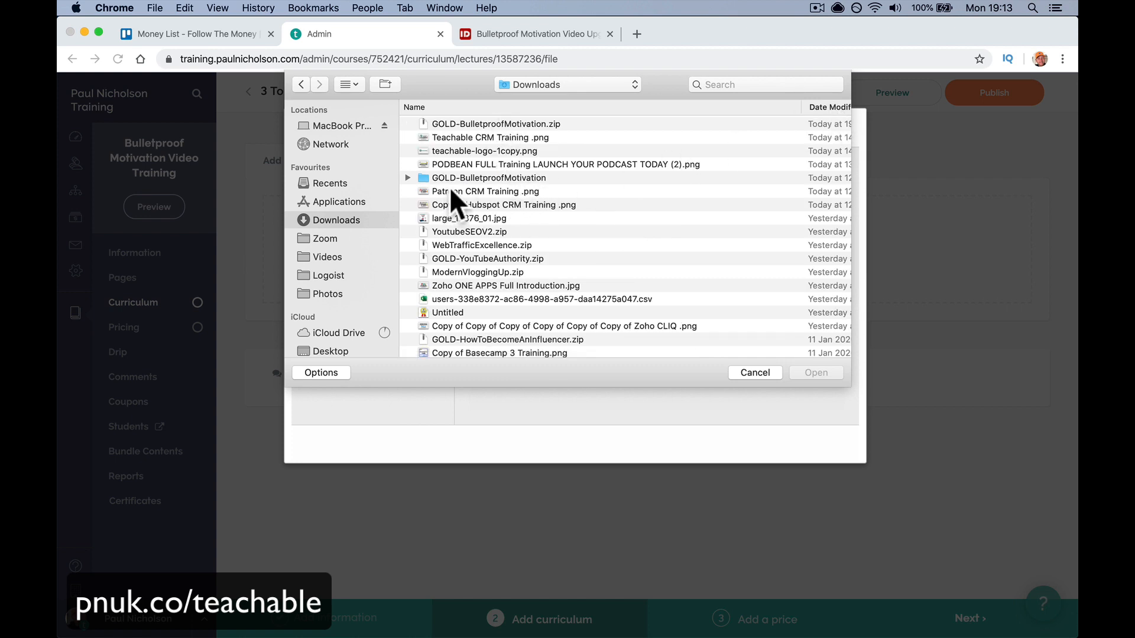
- Upload video01.mp4 from GOLD-BulletproofMotivation > Module 1 - Videos
left_click(408, 178)
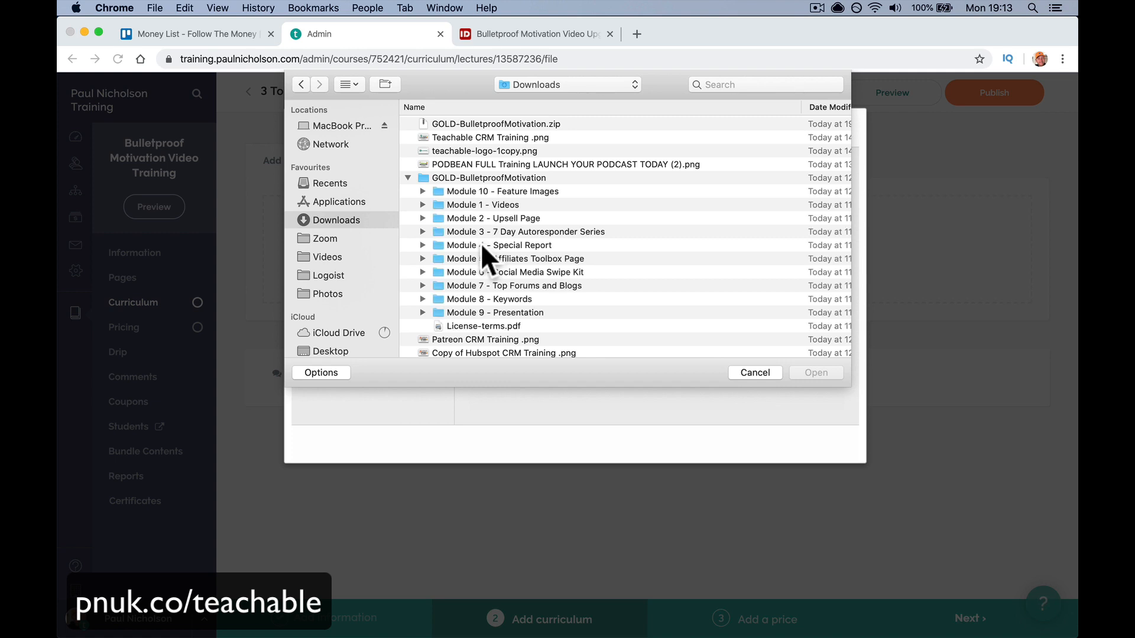
left_click(422, 205)
scroll(506, 329, "down", 2)
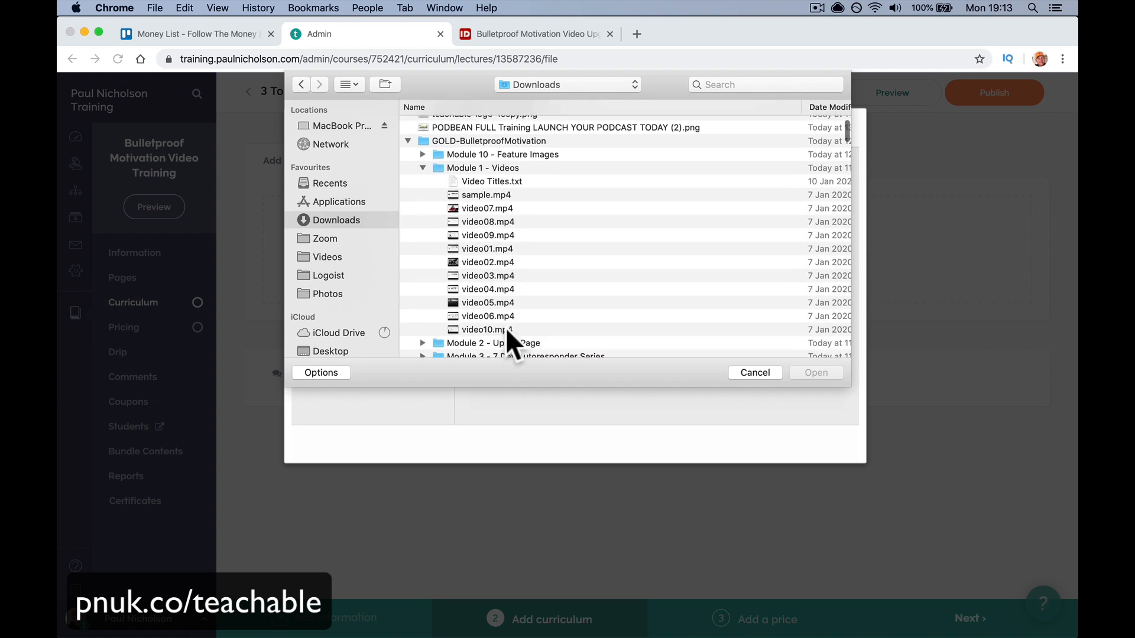
scroll(507, 330, "down", 1)
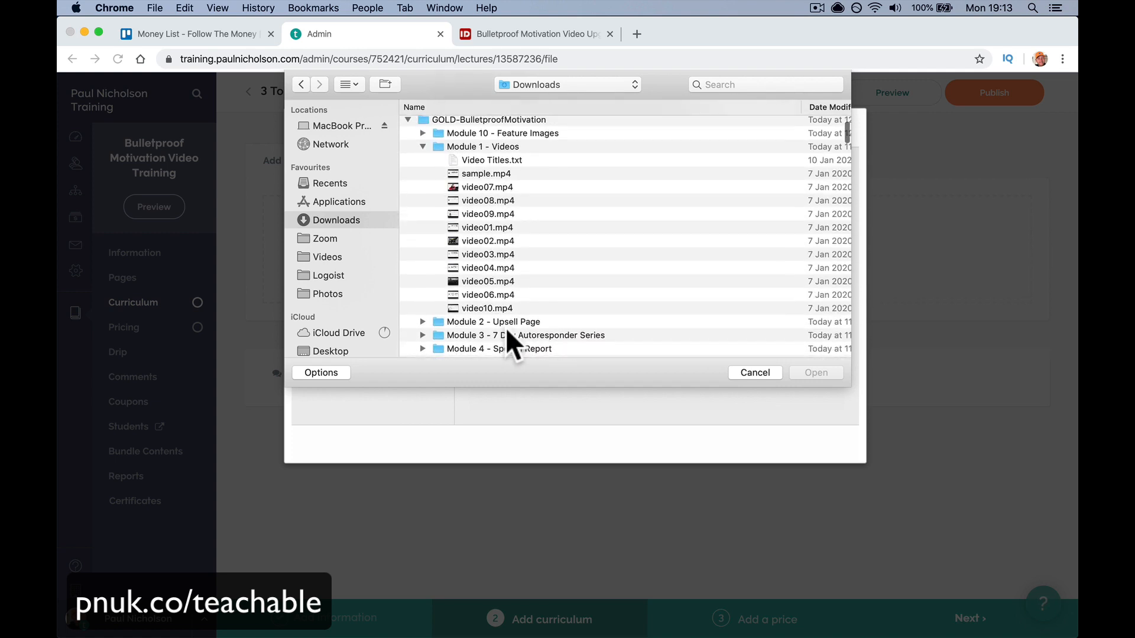
left_click(507, 228)
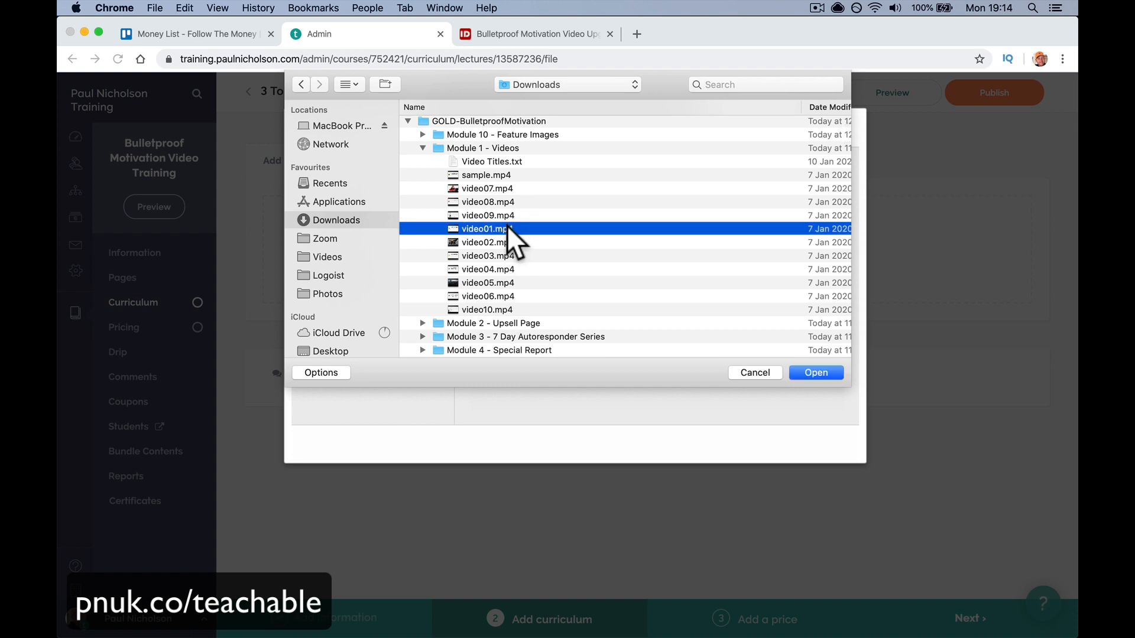
key("Return")
left_click(802, 446)
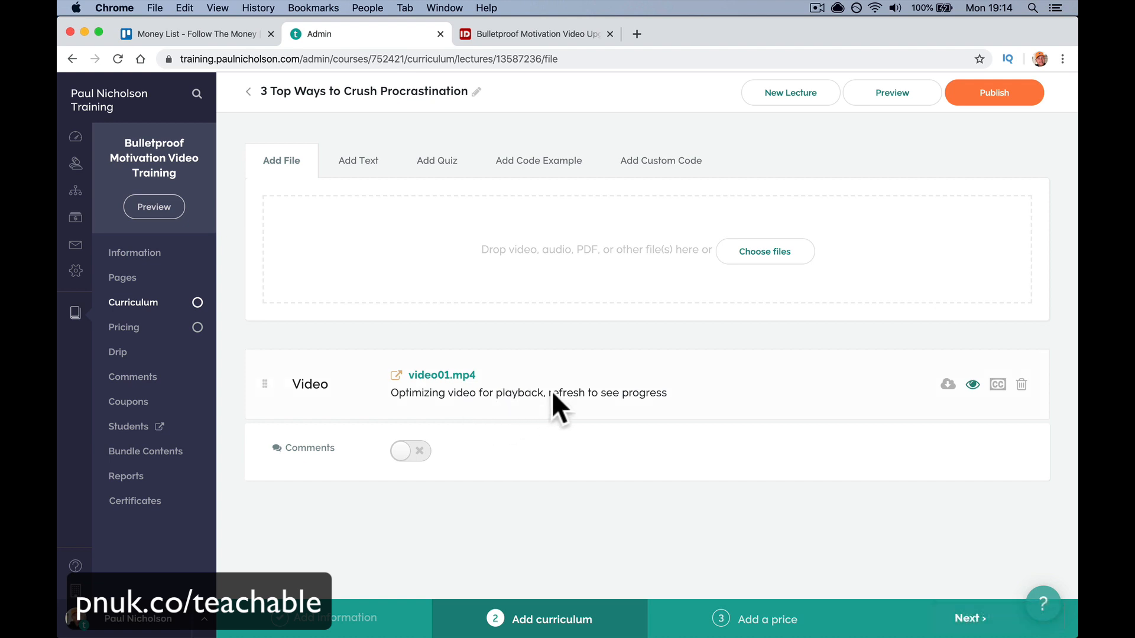
- Enable comments, add a text block reading '3 Top Ways to Crush Procrastination', and publish
left_click(421, 454)
left_click(362, 165)
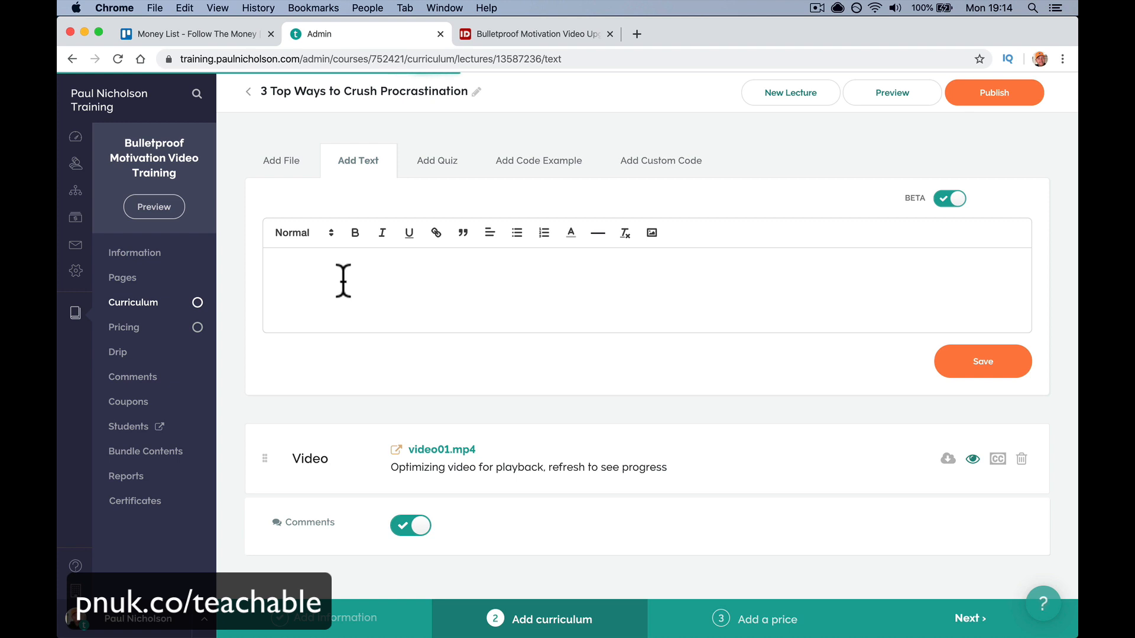
left_click(462, 95)
key("super+a")
key("super+c")
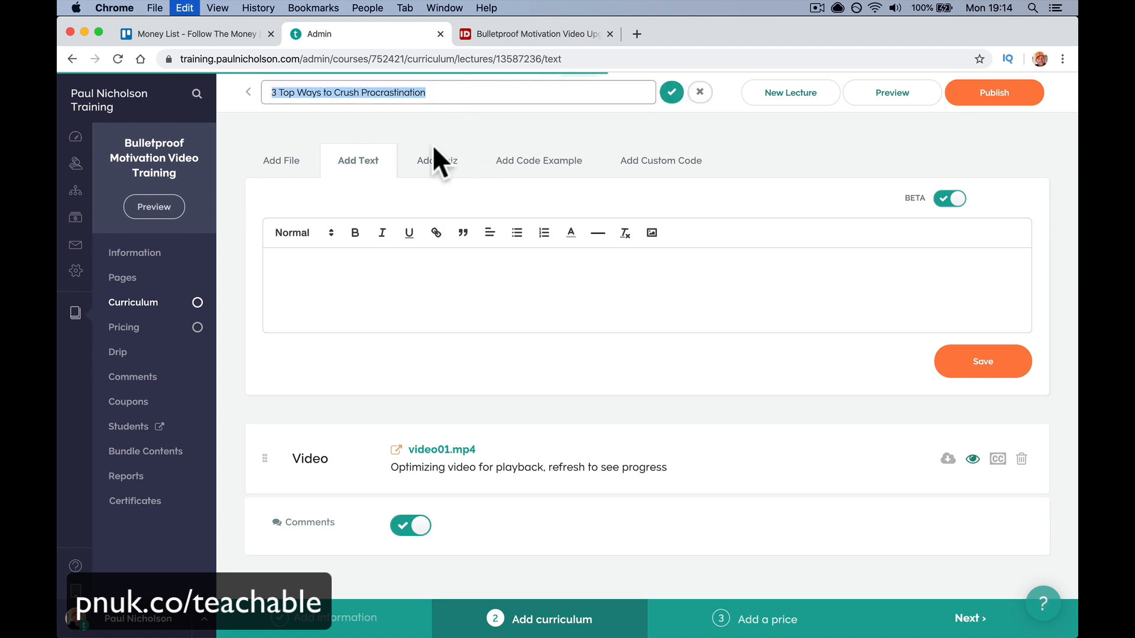
left_click(370, 271)
key("super+v")
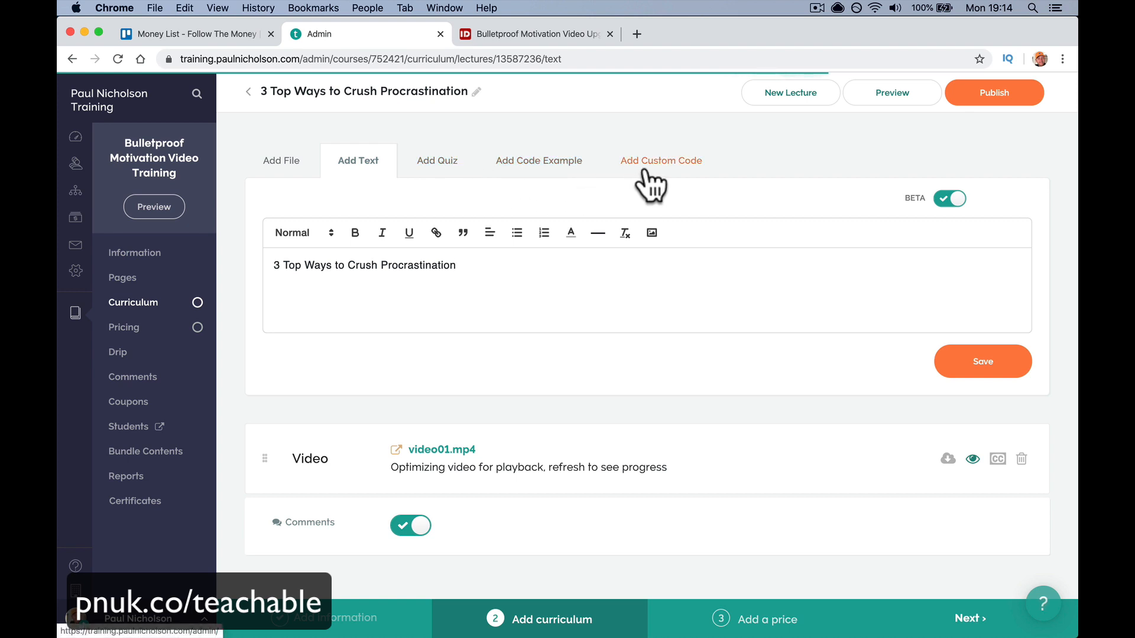
left_click(981, 98)
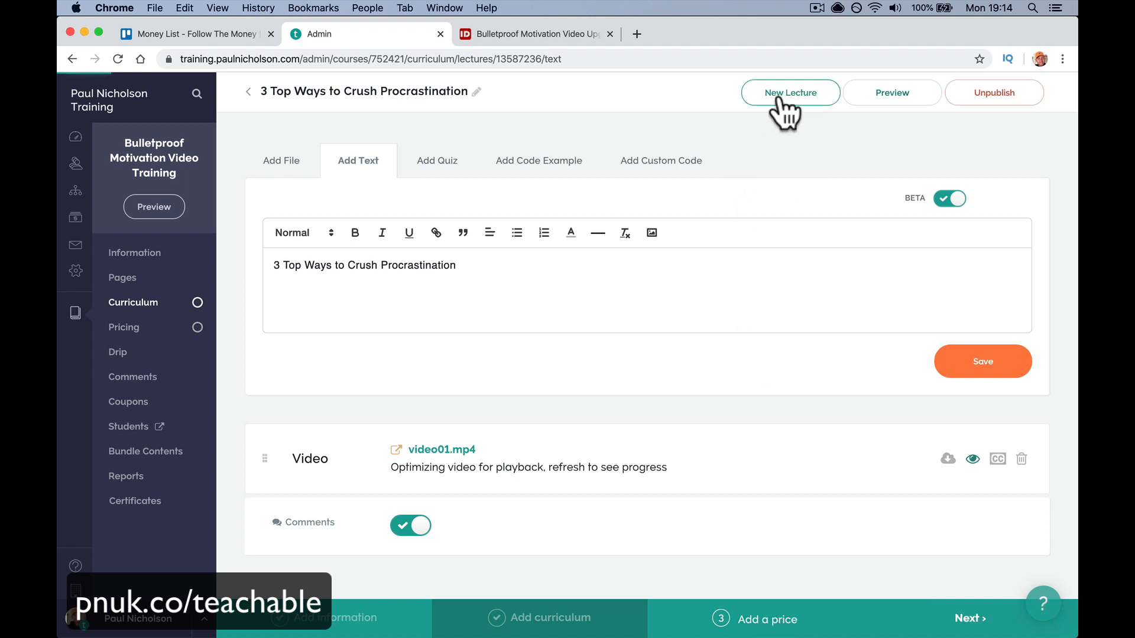
- Title the new lecture '5 Top Motivation Tips You Can Learn From Navy SEALS' from the product topics
left_click(532, 33)
triple_click(485, 255)
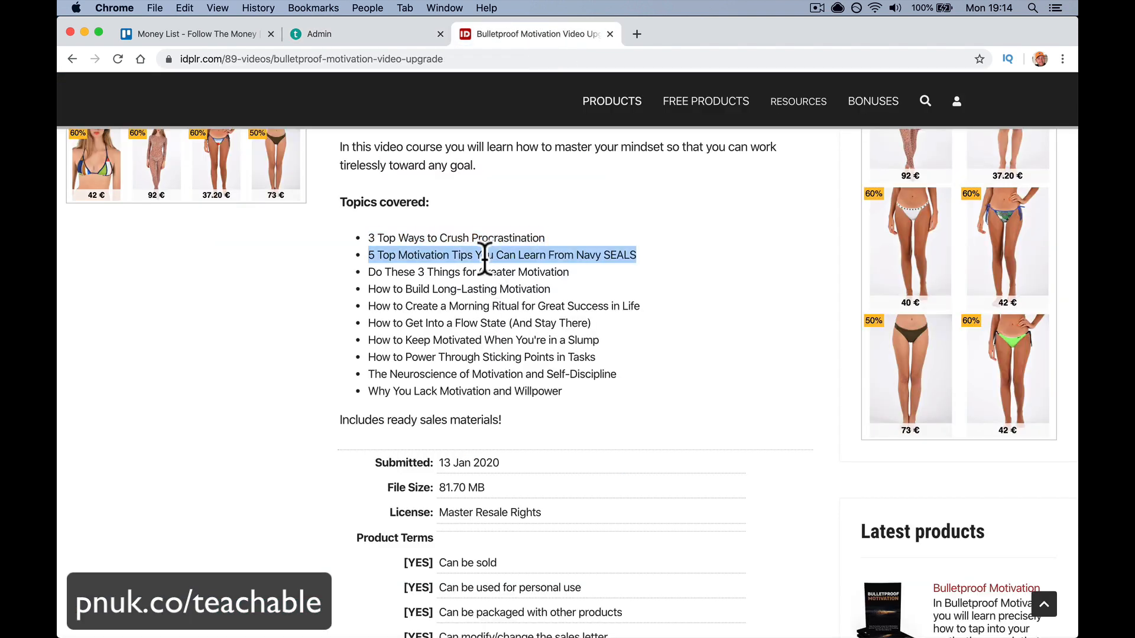
key("super+c")
left_click(369, 34)
key("super+v")
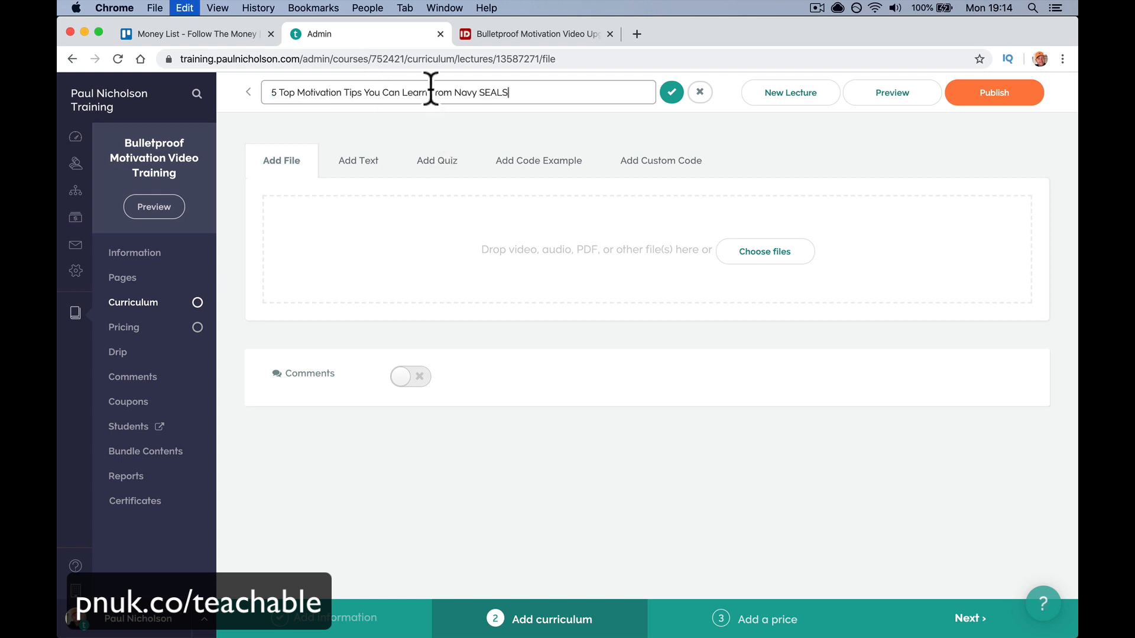
left_click(673, 93)
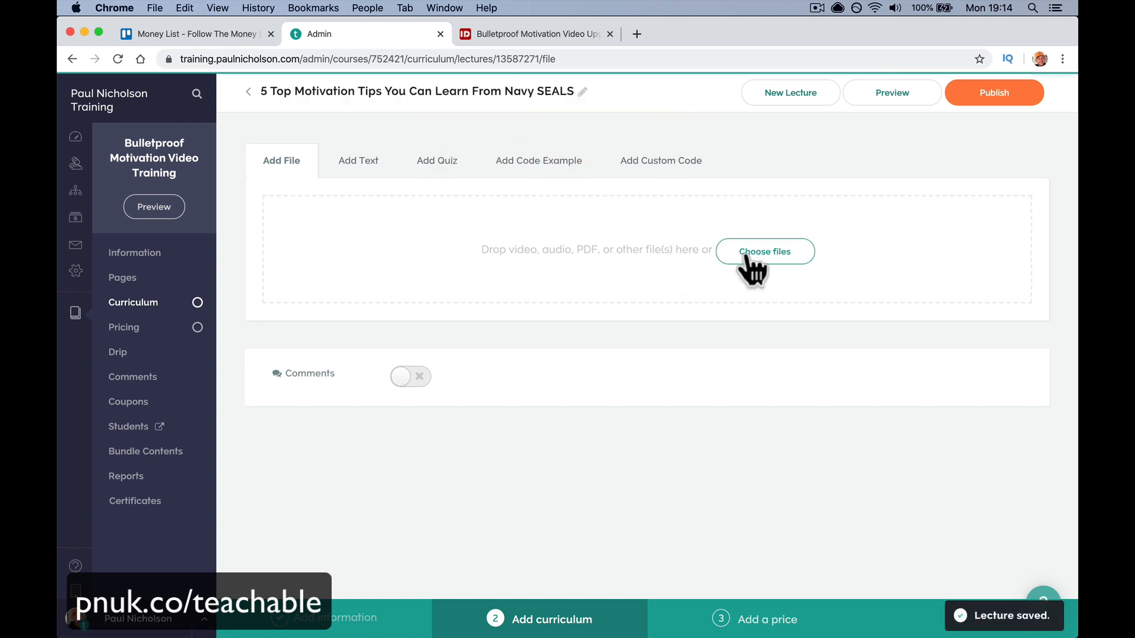
- Upload video02.mp4, enable comments, publish the lecture and preview it
left_click(752, 258)
left_click(666, 328)
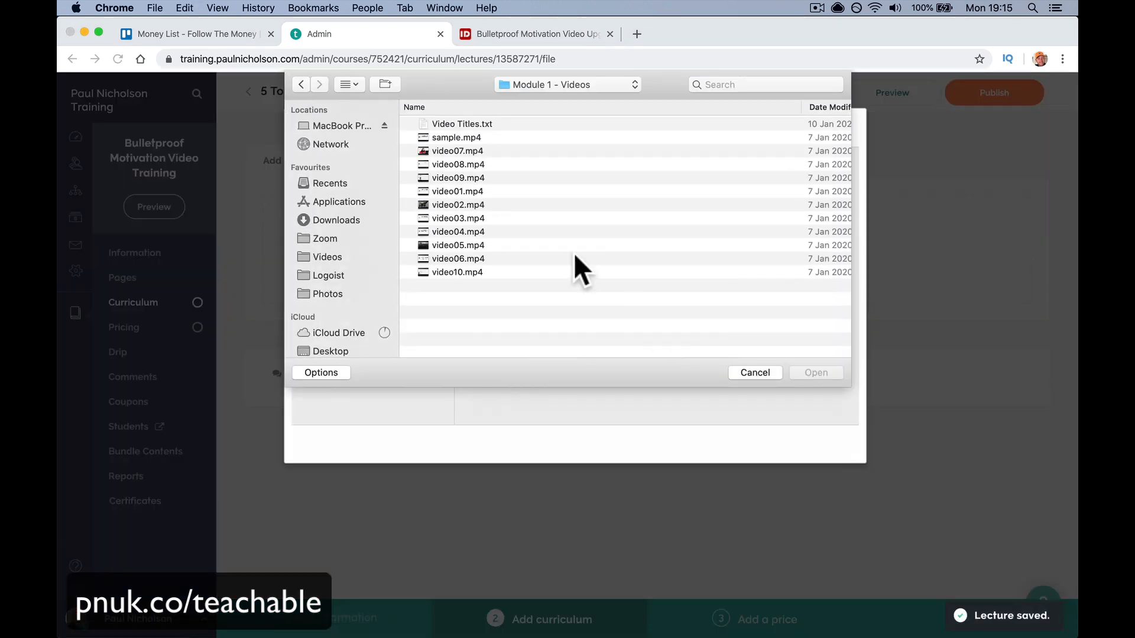
double_click(471, 206)
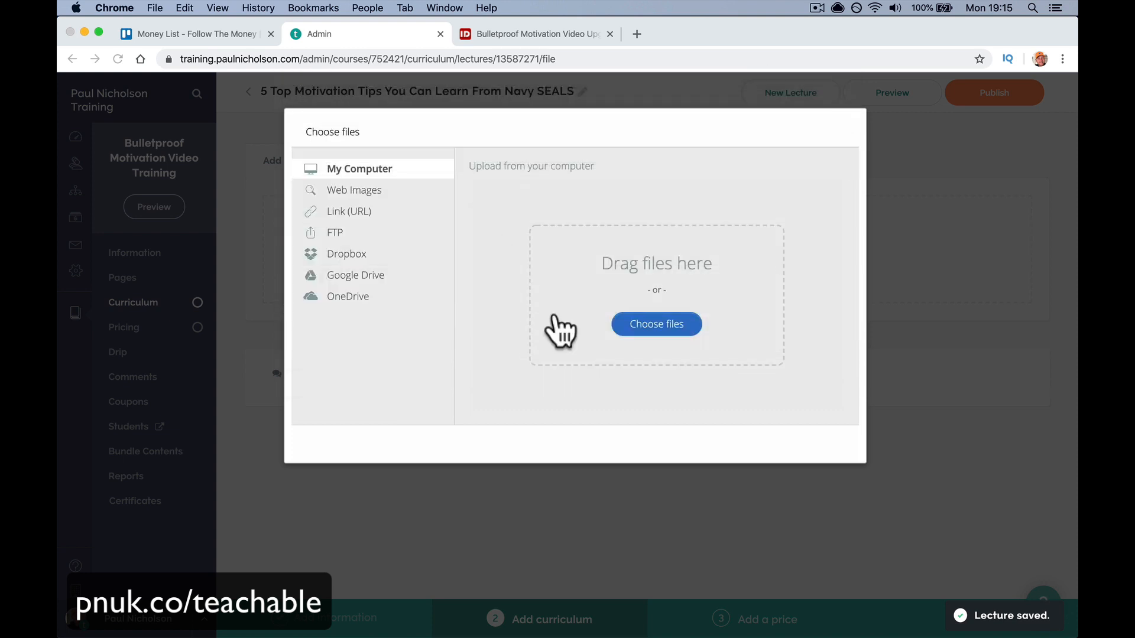
left_click(791, 434)
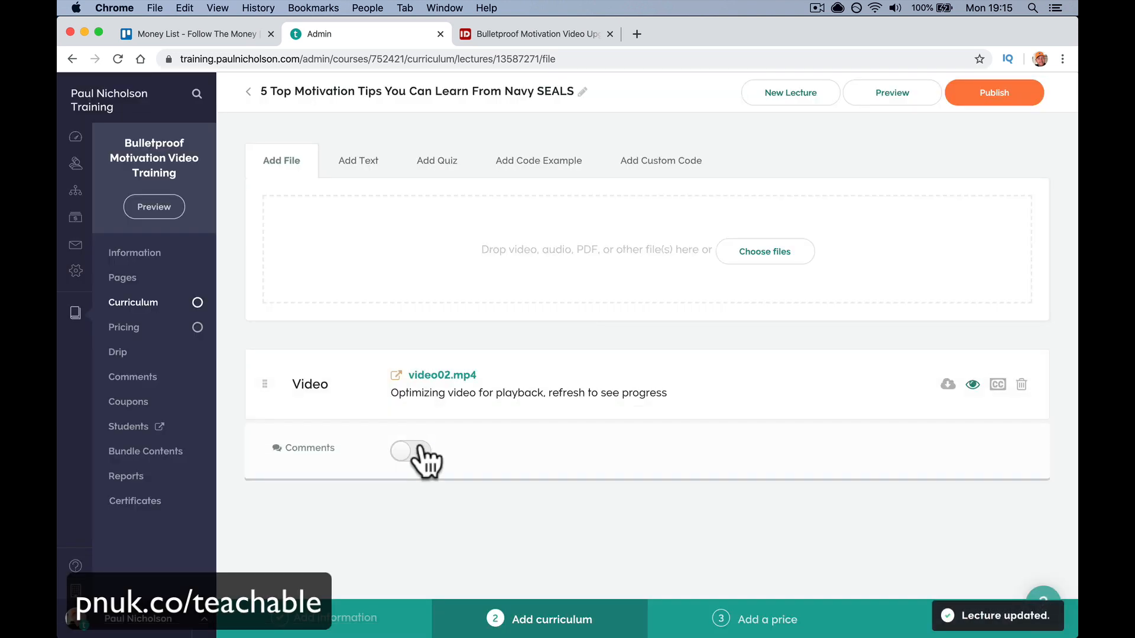
left_click(410, 451)
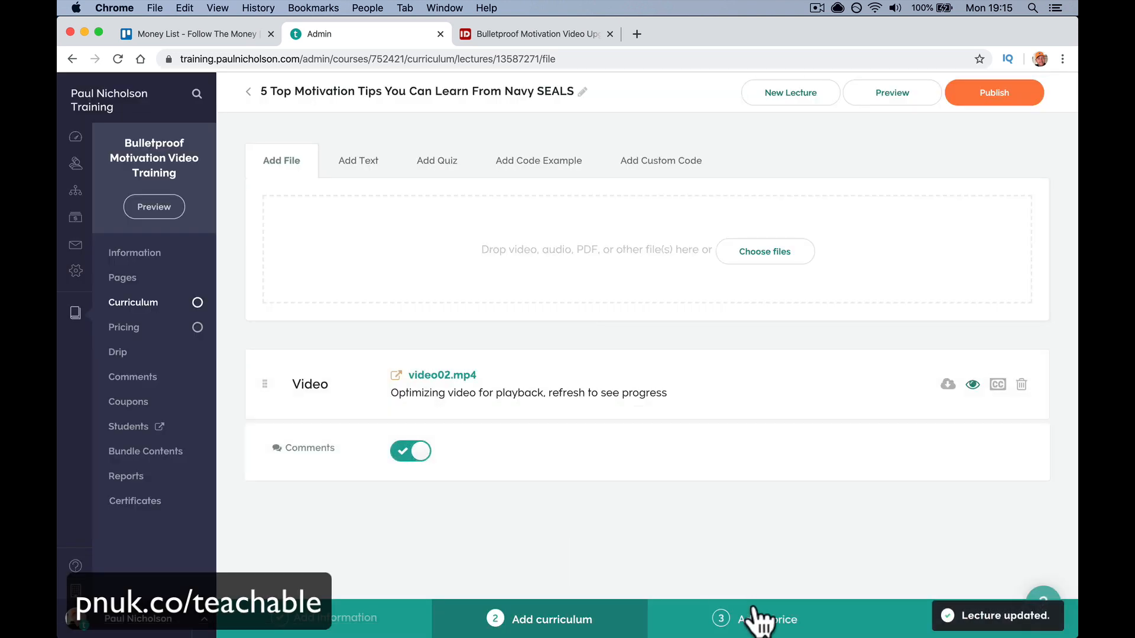
left_click(989, 97)
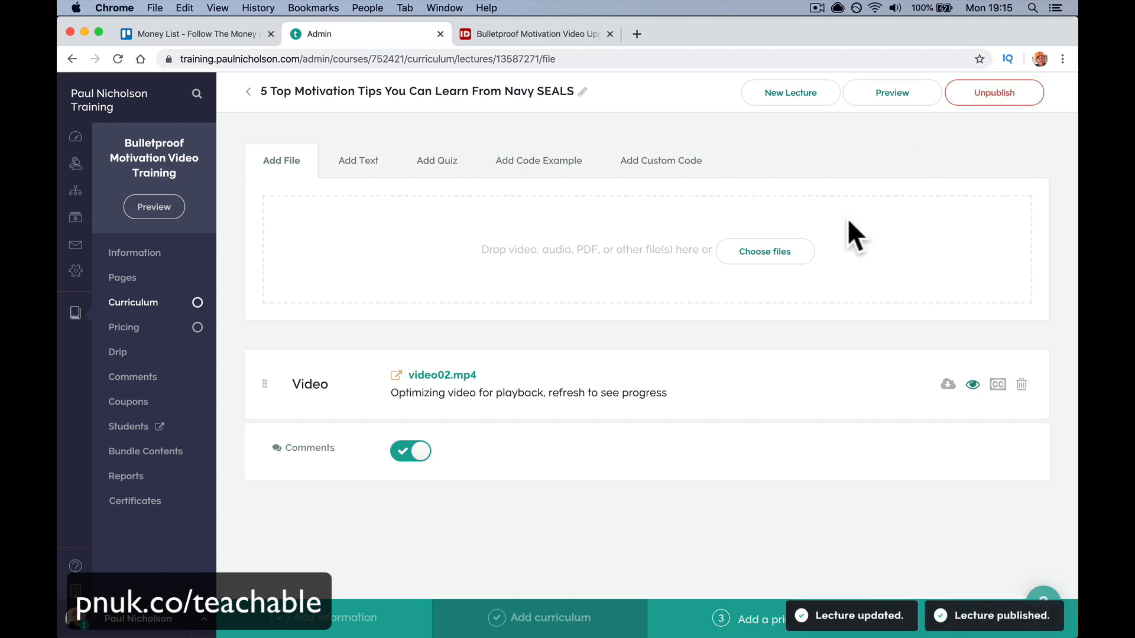
left_click(890, 95)
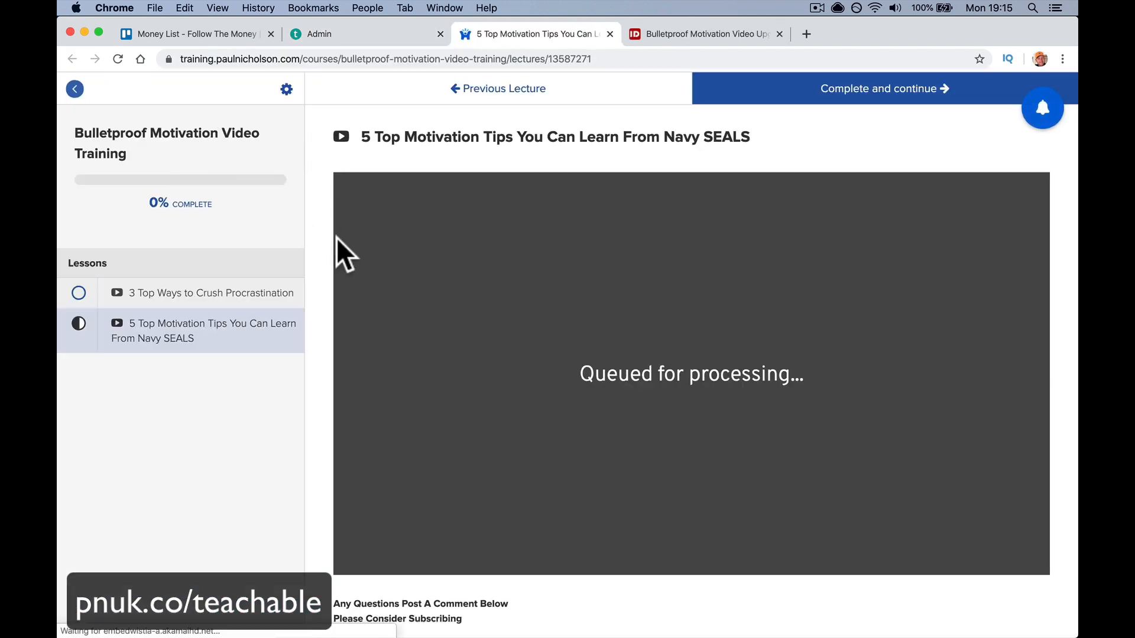
left_click(220, 292)
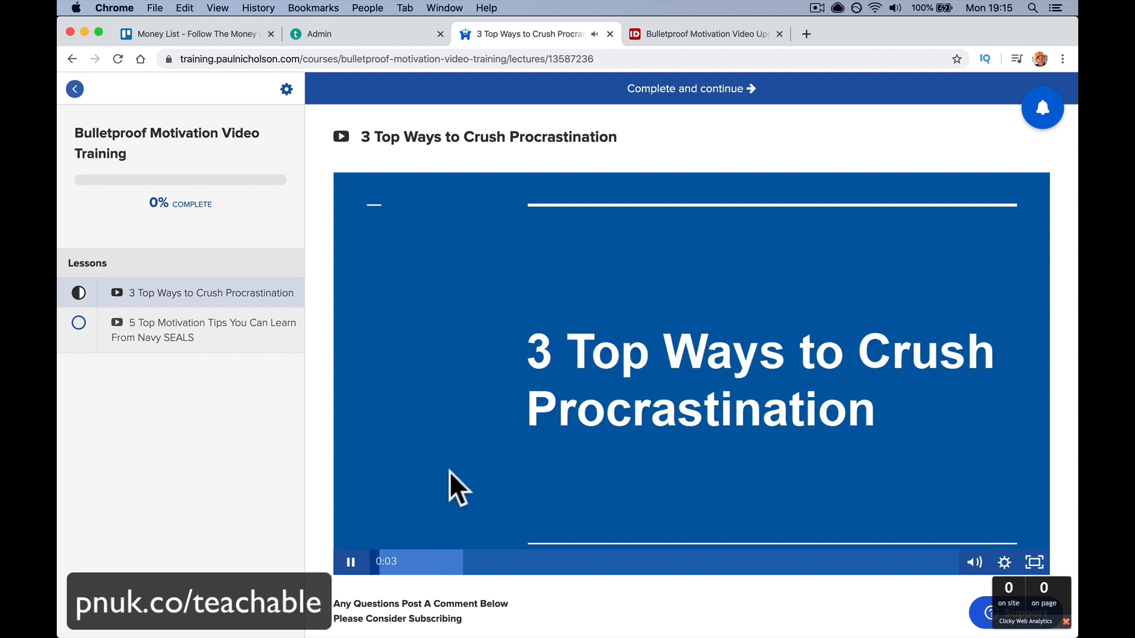
left_click(351, 562)
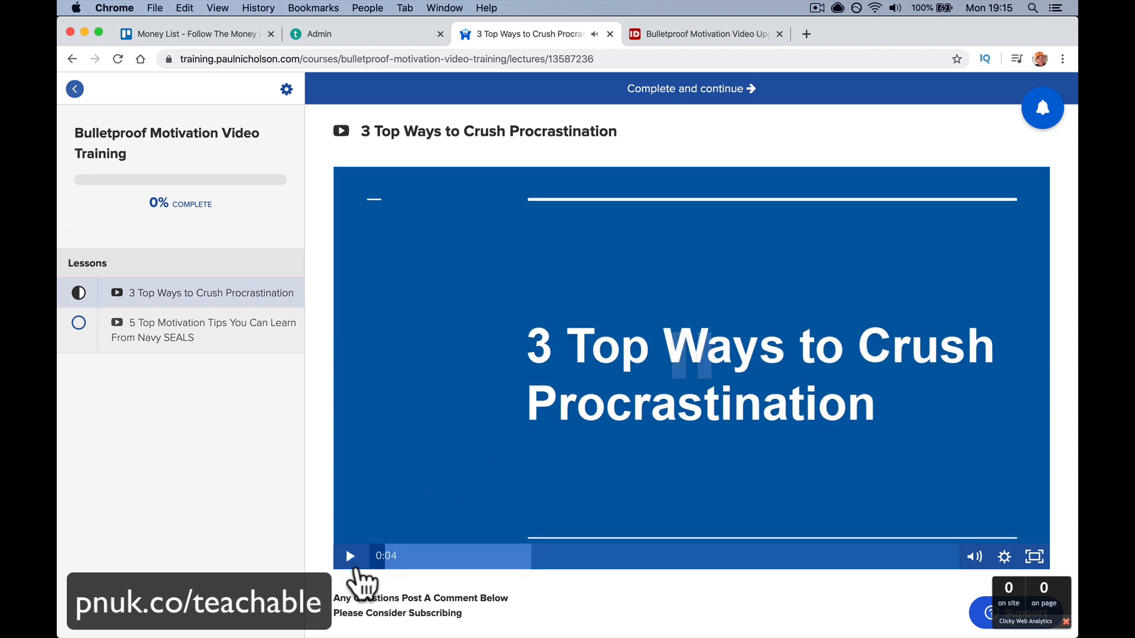
scroll(356, 565, "down", 10)
scroll(561, 337, "up", 3)
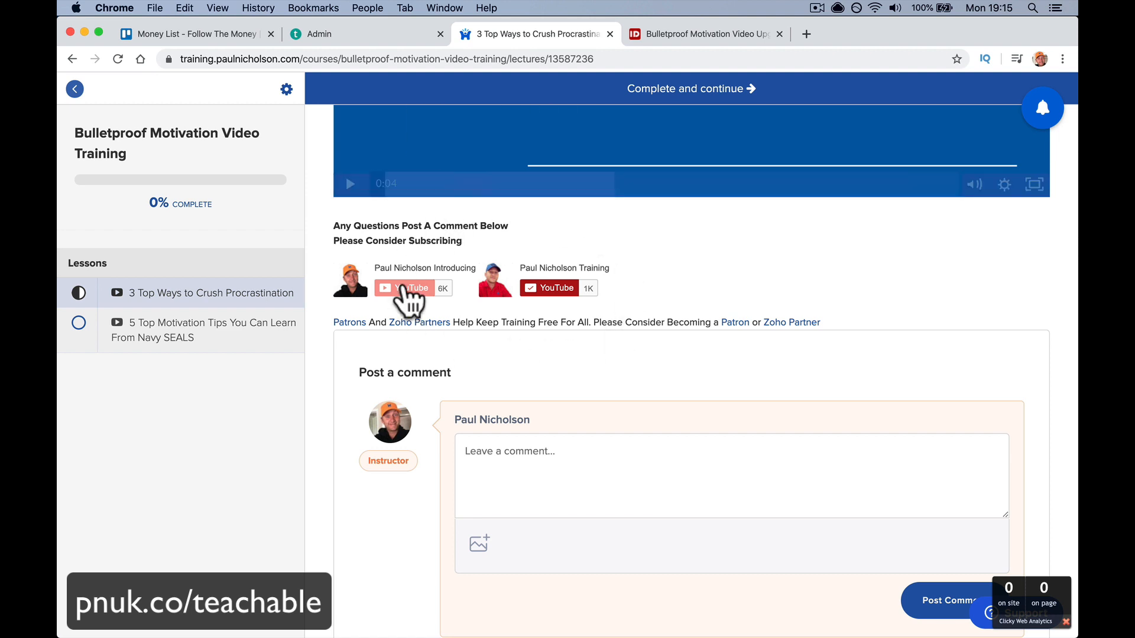
scroll(558, 299, "up", 7)
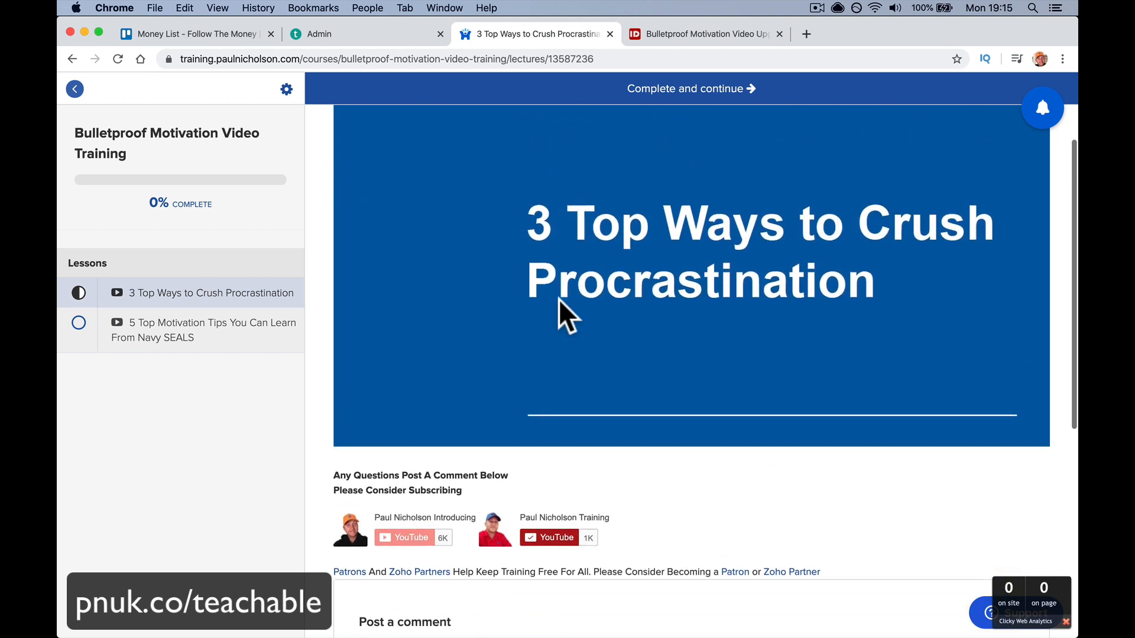
scroll(534, 177, "down", 5)
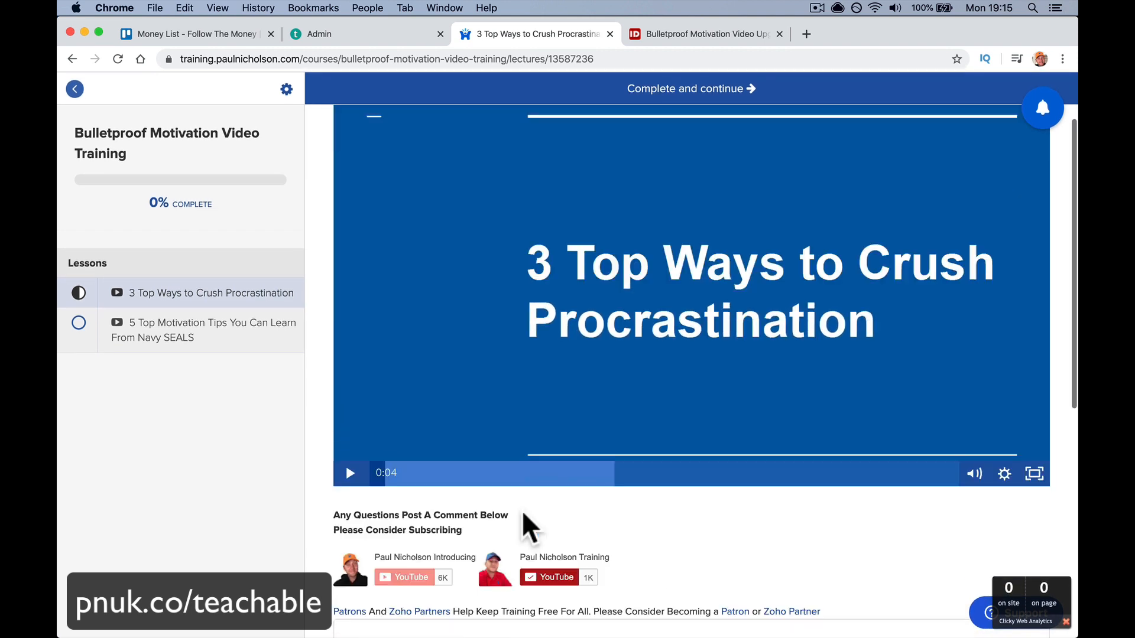
scroll(565, 481, "up", 3)
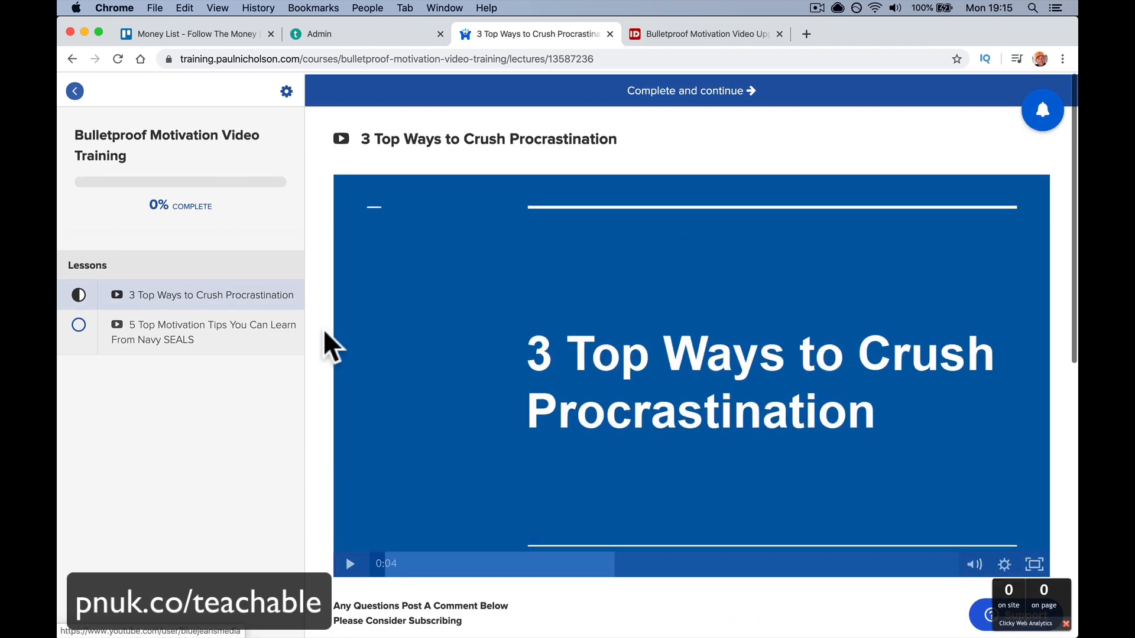
scroll(340, 208, "down", 8)
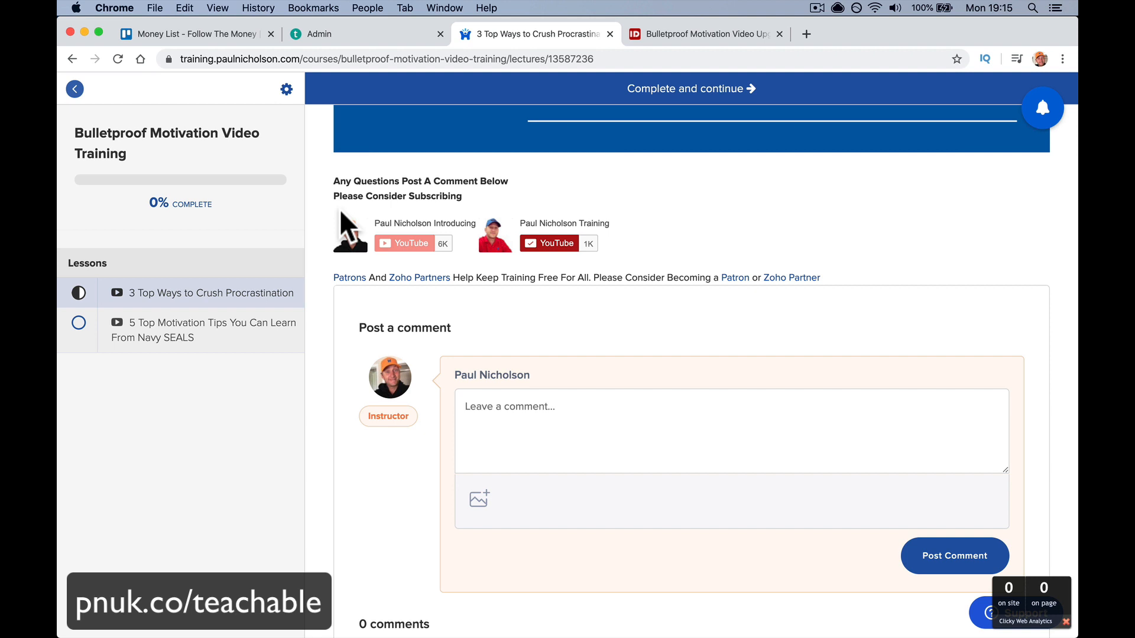
scroll(552, 278, "up", 8)
left_click(239, 331)
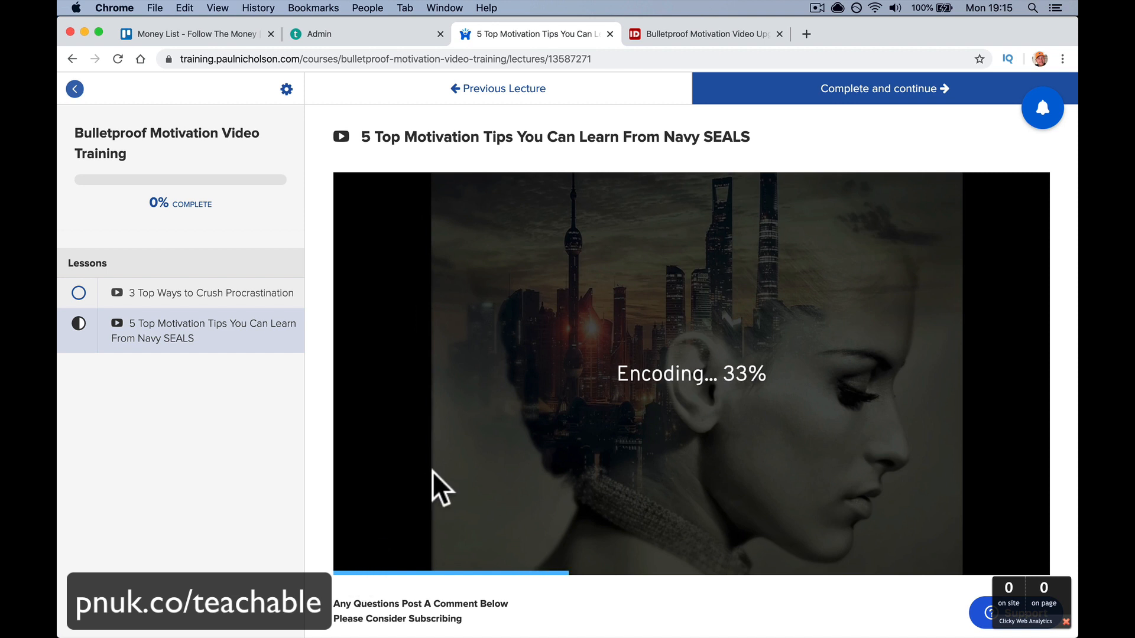
left_click(609, 33)
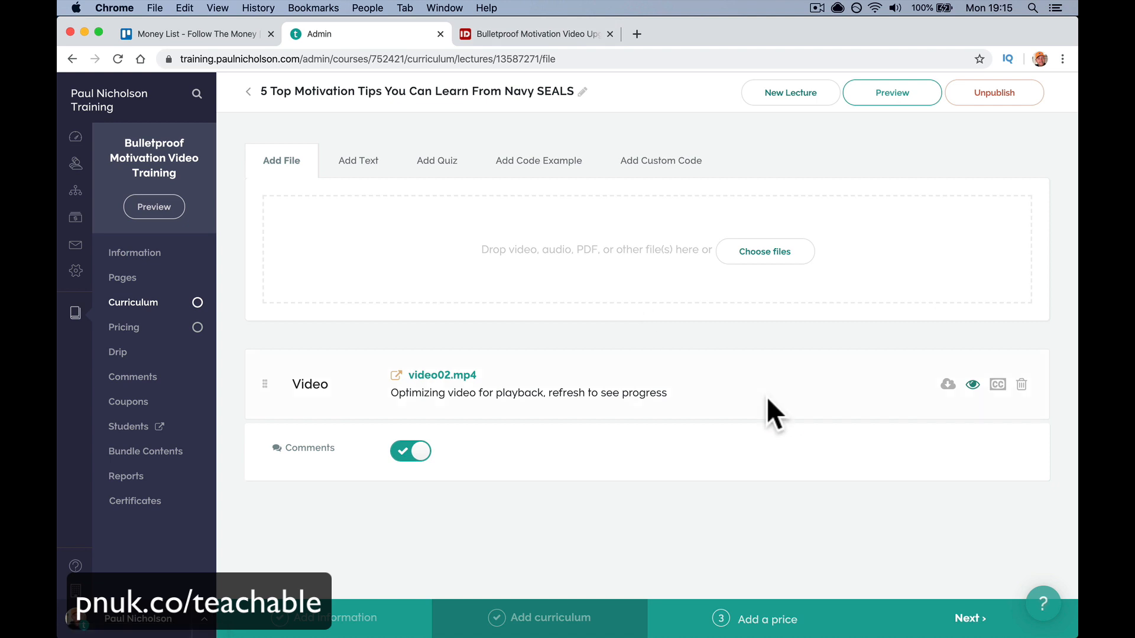
- Add a Free pricing plan, then try a 5 yearly subscription plan form
left_click(740, 622)
left_click(642, 163)
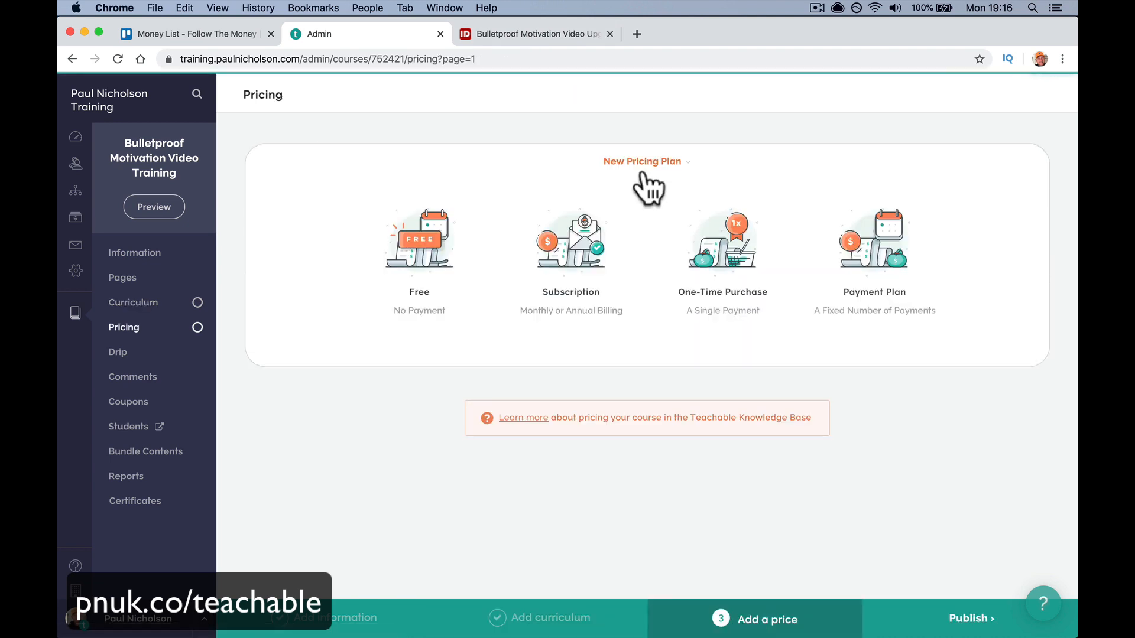
left_click(507, 297)
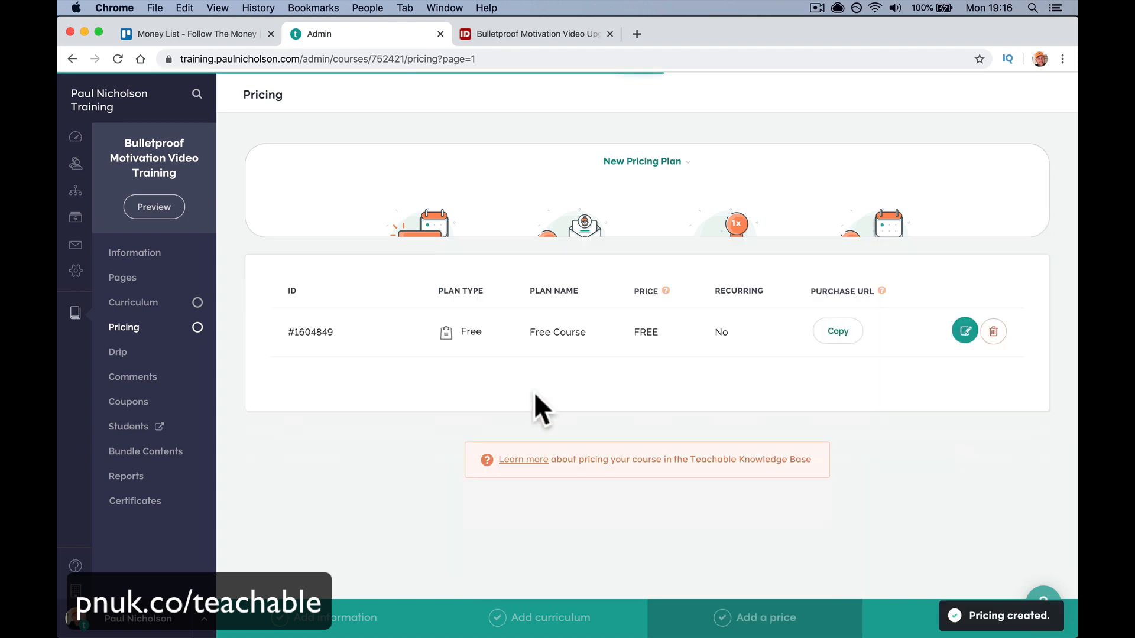
left_click(698, 172)
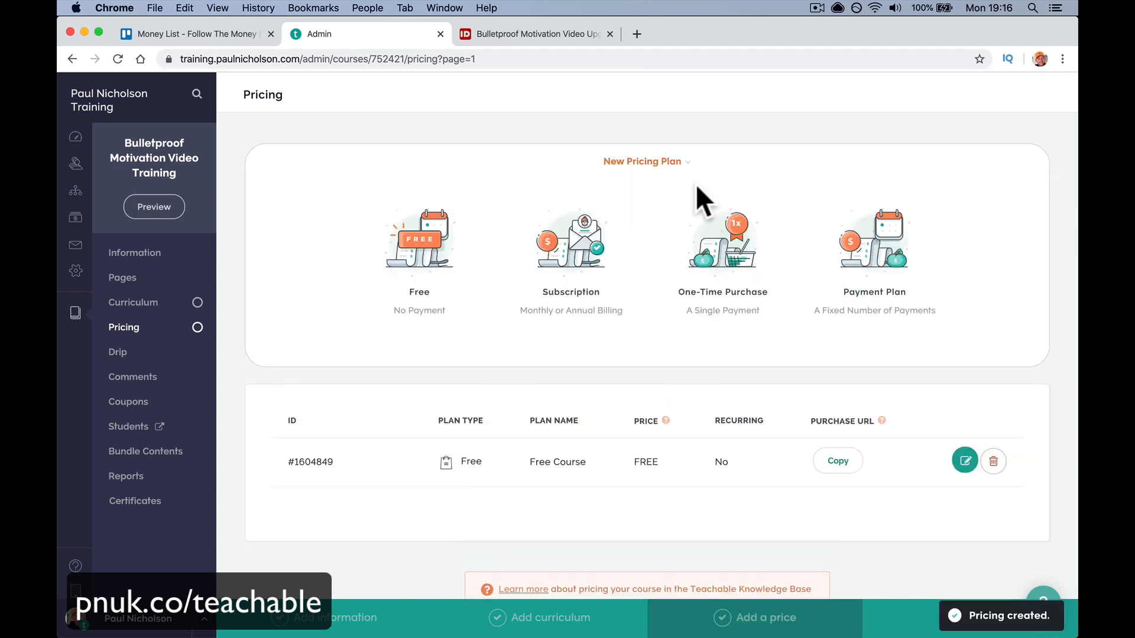
left_click(585, 245)
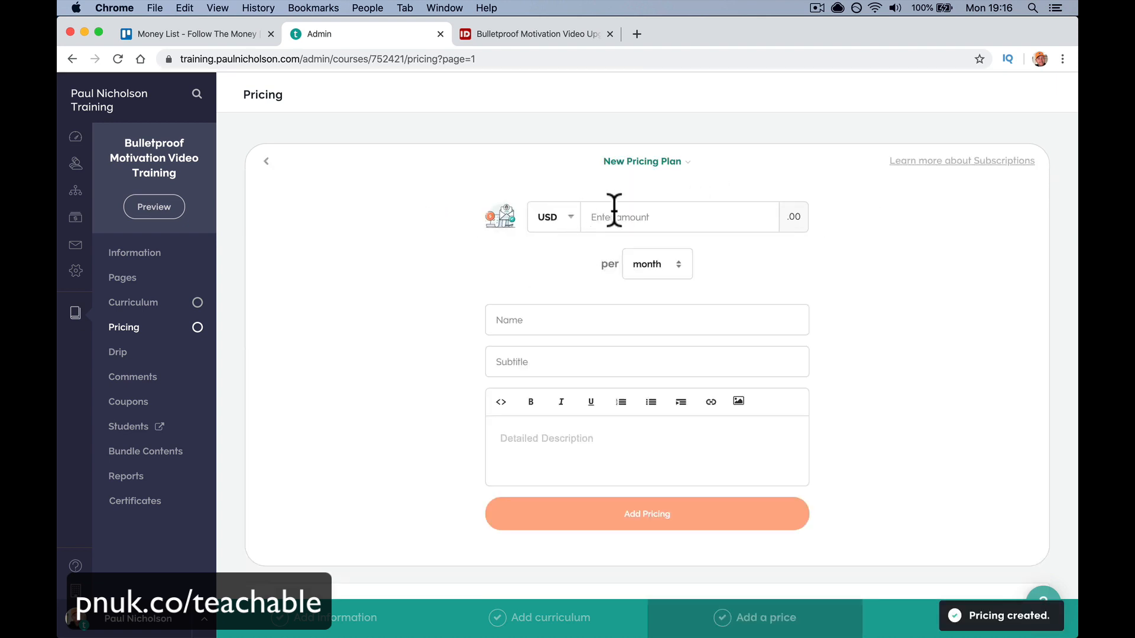
left_click(594, 218)
type("5")
left_click(634, 263)
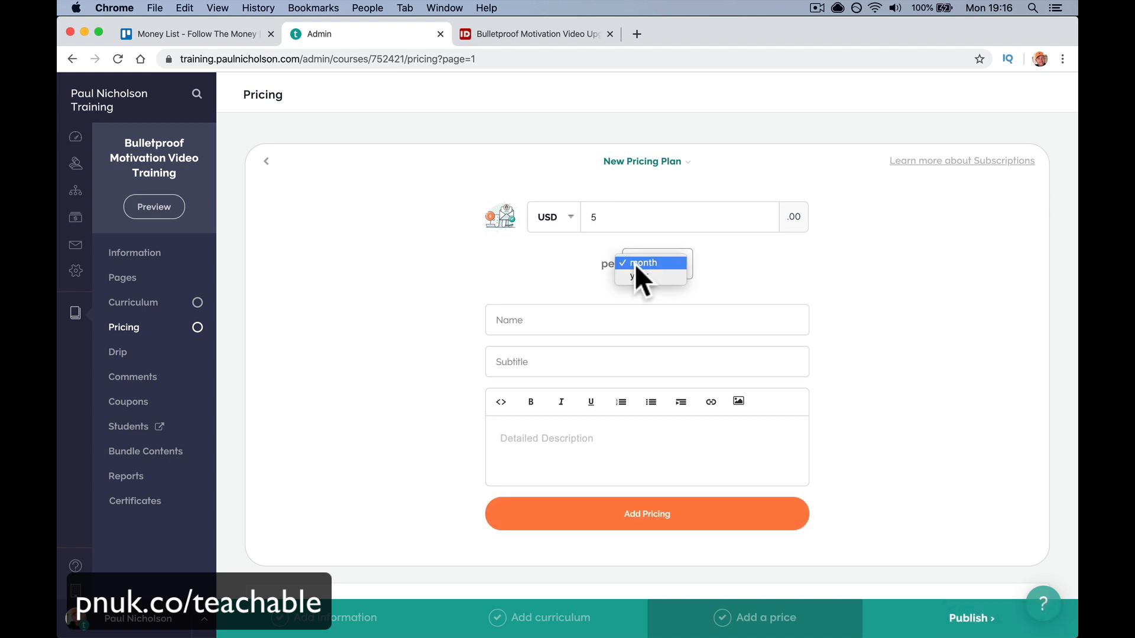
left_click(638, 278)
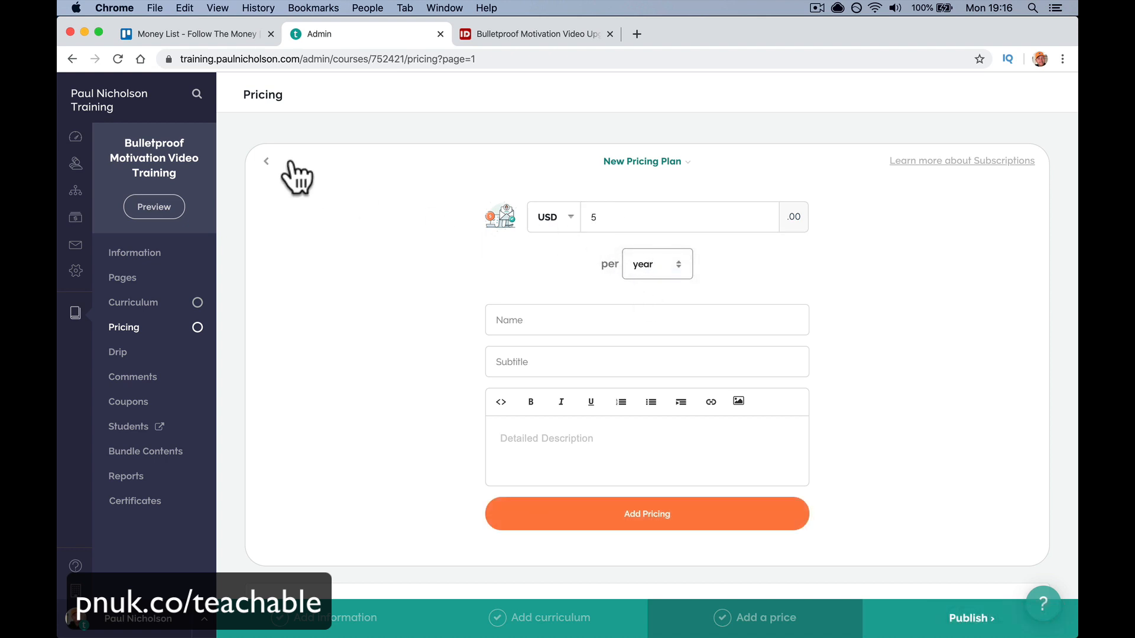
- Review the one-time and payment plan forms without adding them, then publish the course
left_click(266, 161)
left_click(738, 269)
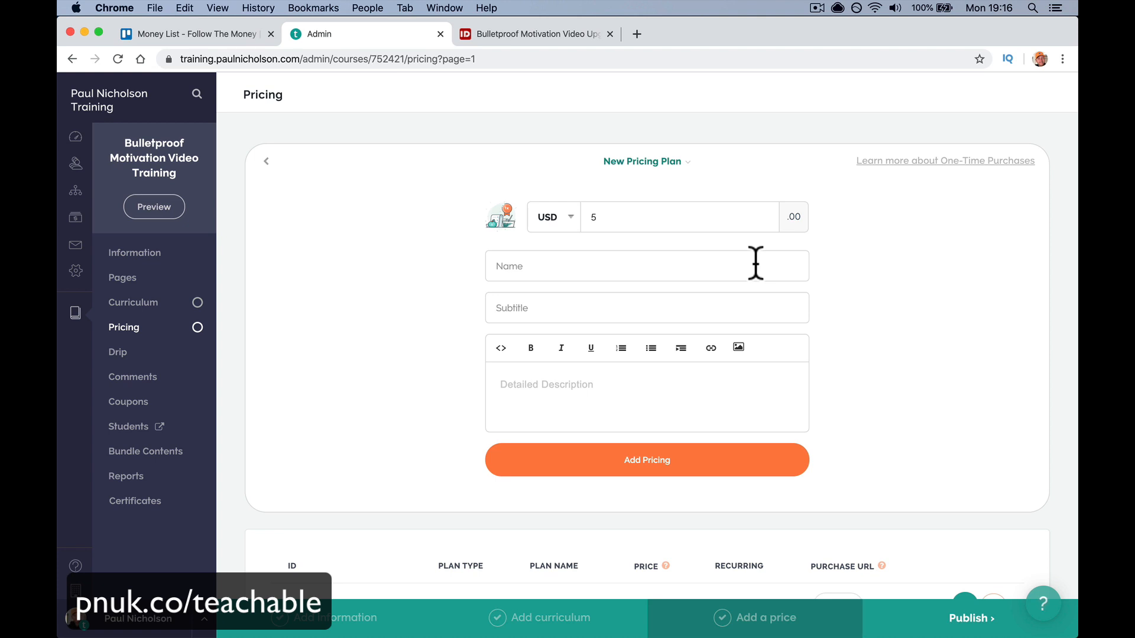
double_click(650, 210)
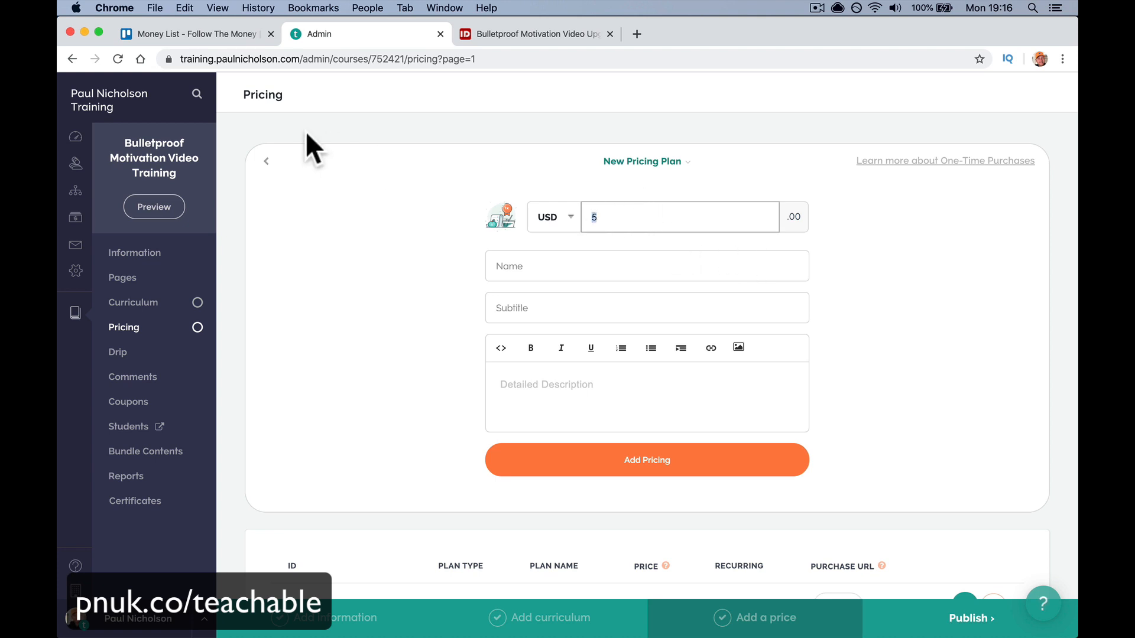
left_click(266, 161)
left_click(875, 249)
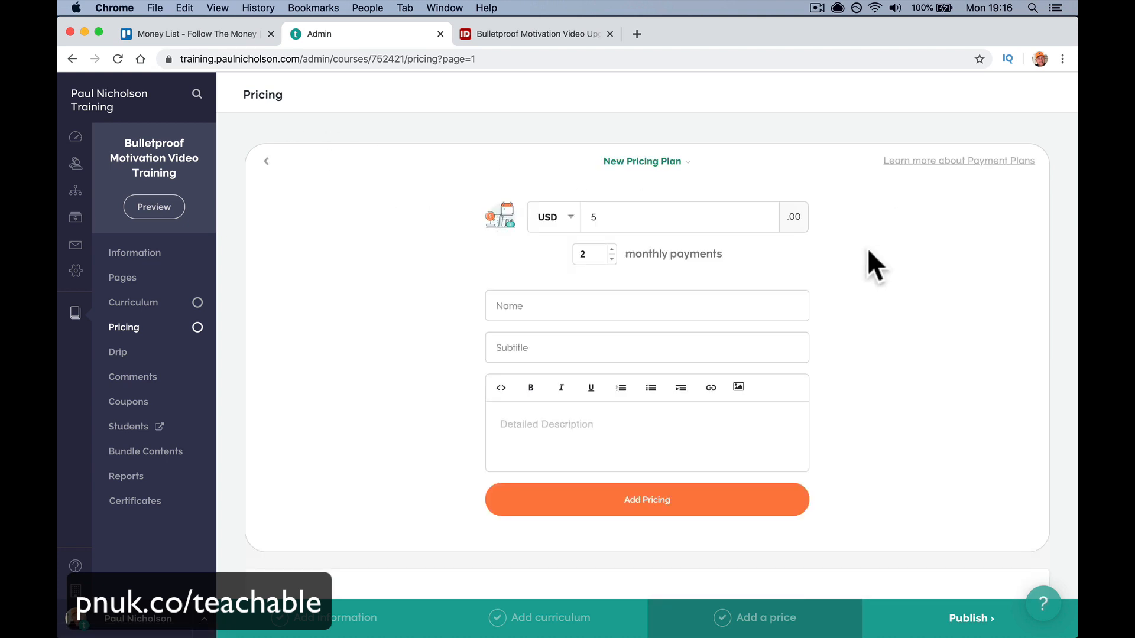
left_click(612, 247)
left_click(612, 247)
left_click(612, 247)
double_click(617, 214)
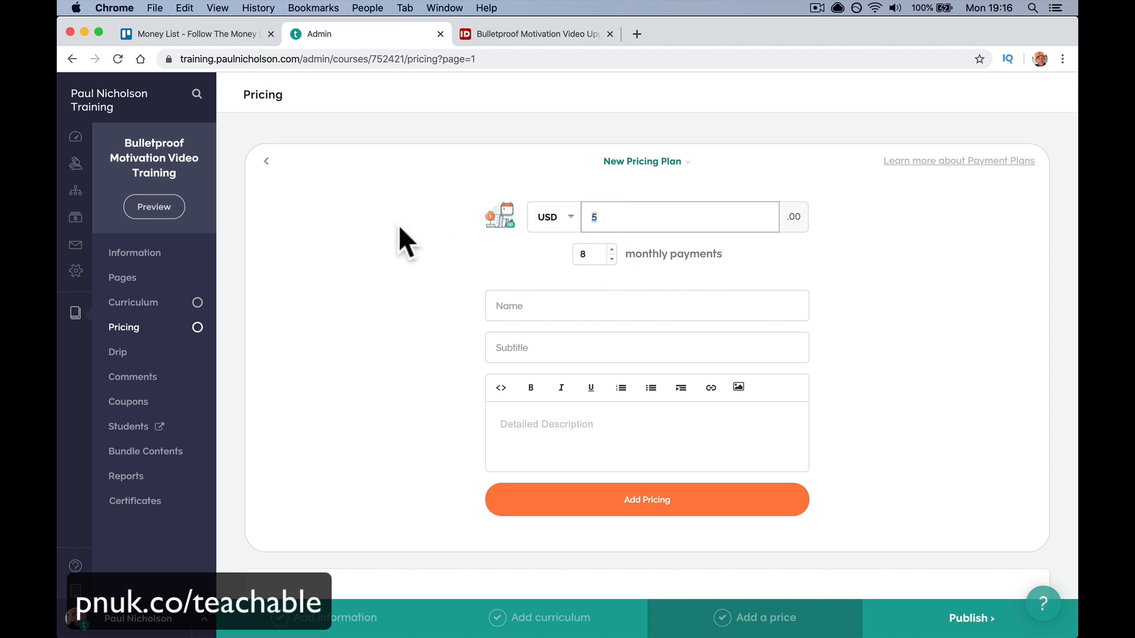
left_click(266, 161)
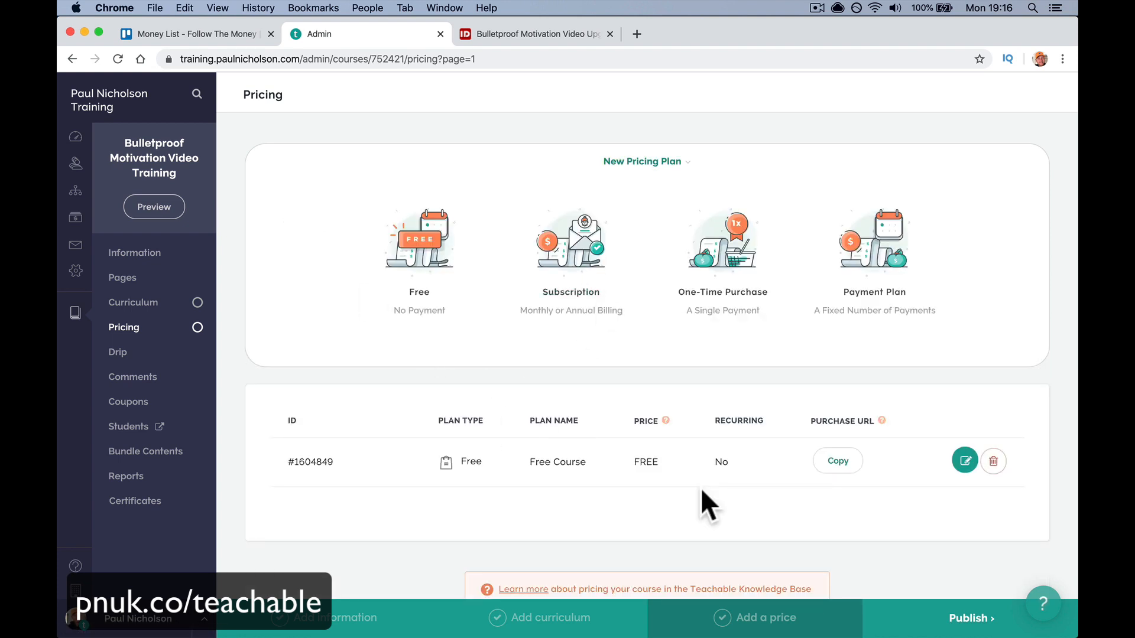
left_click(969, 617)
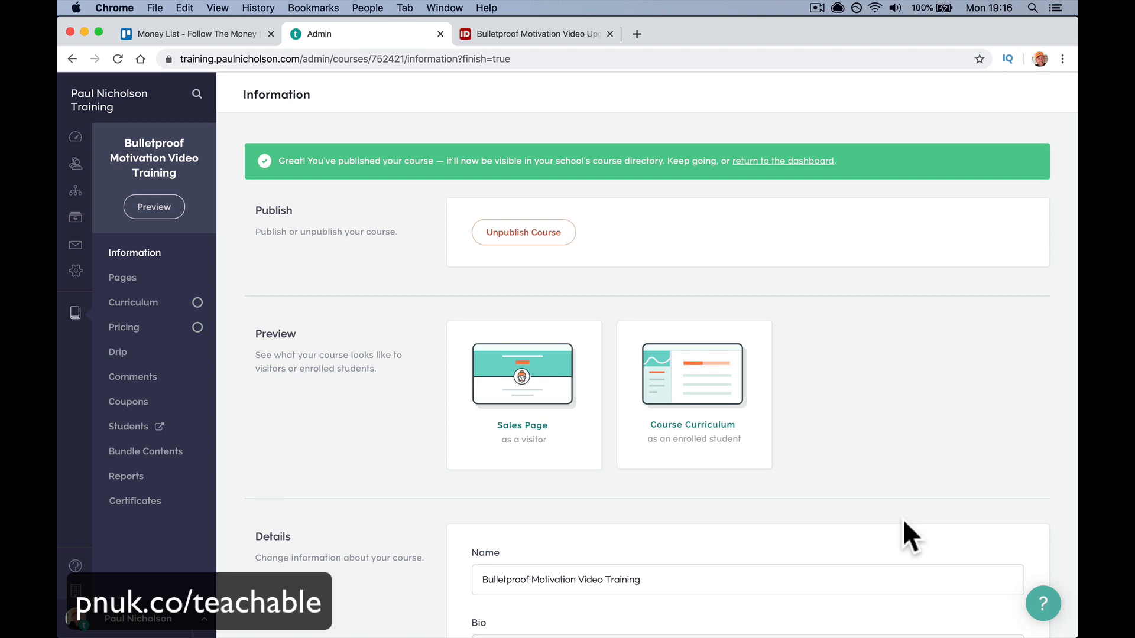
- Add new category tags Motivation and Self Imporvement to the course
scroll(902, 519, "down", 3)
scroll(903, 519, "down", 6)
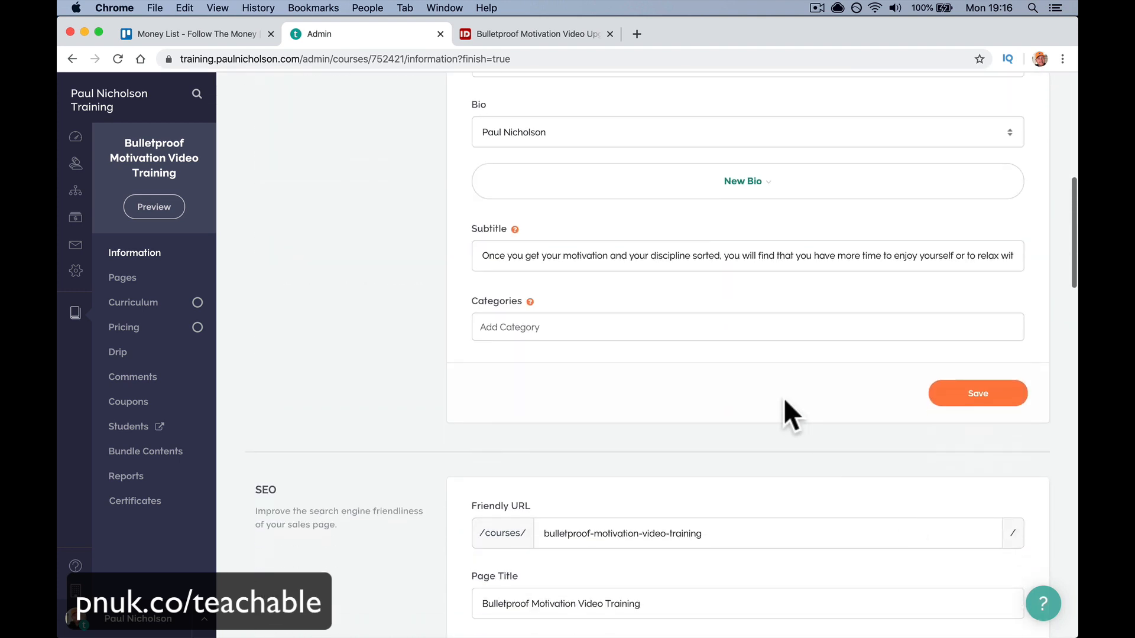
left_click(677, 325)
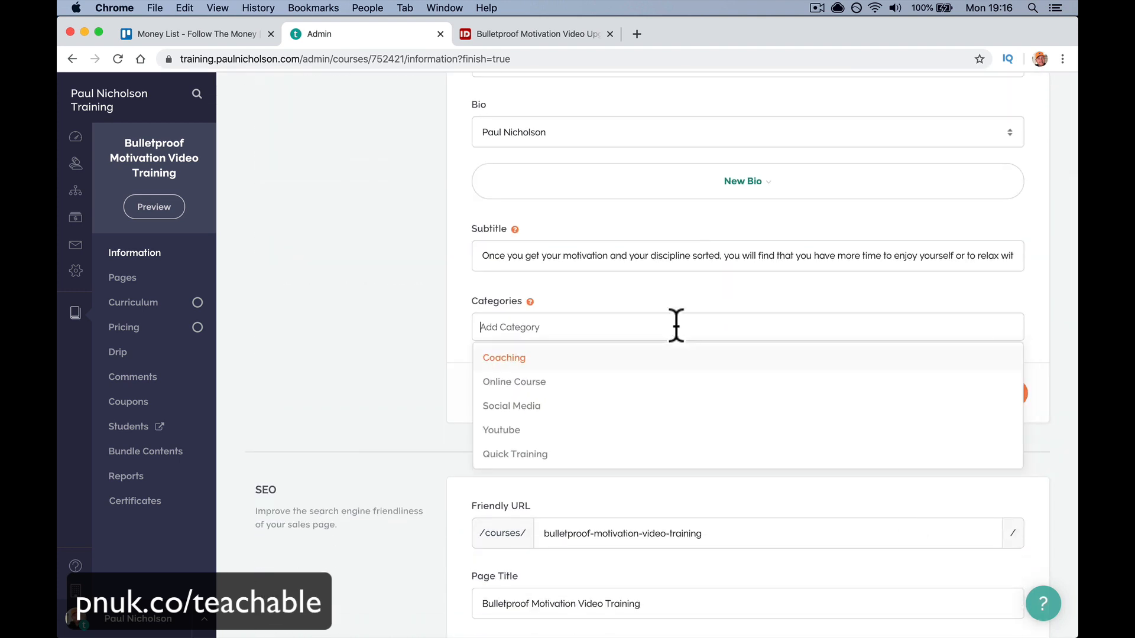
type("Motoivatio")
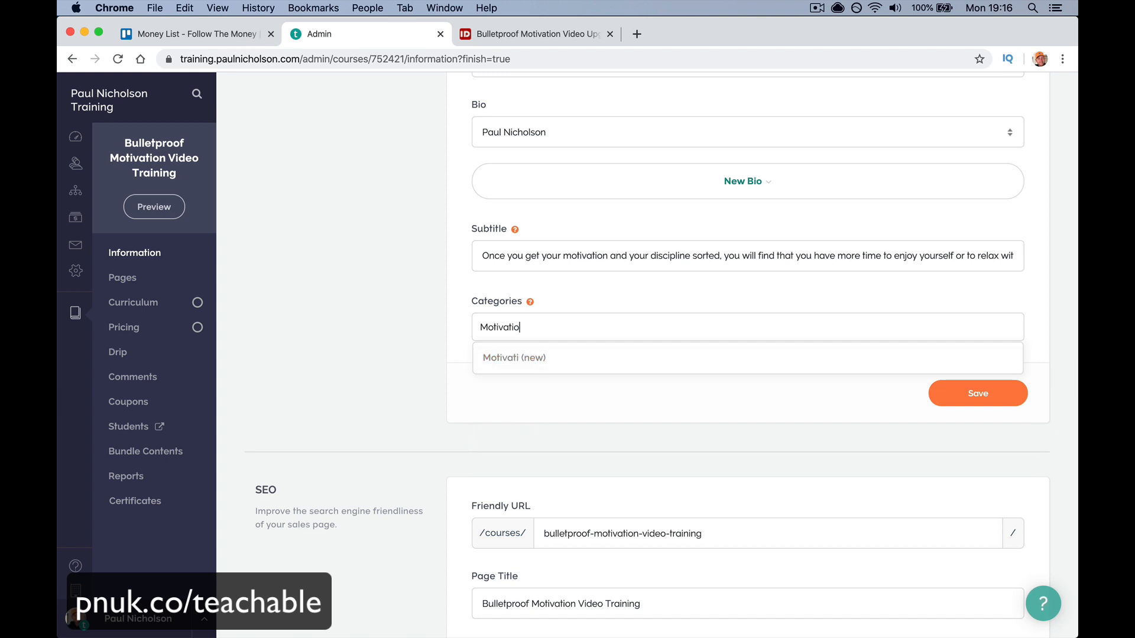
type("n,")
key("Return")
left_click(724, 323)
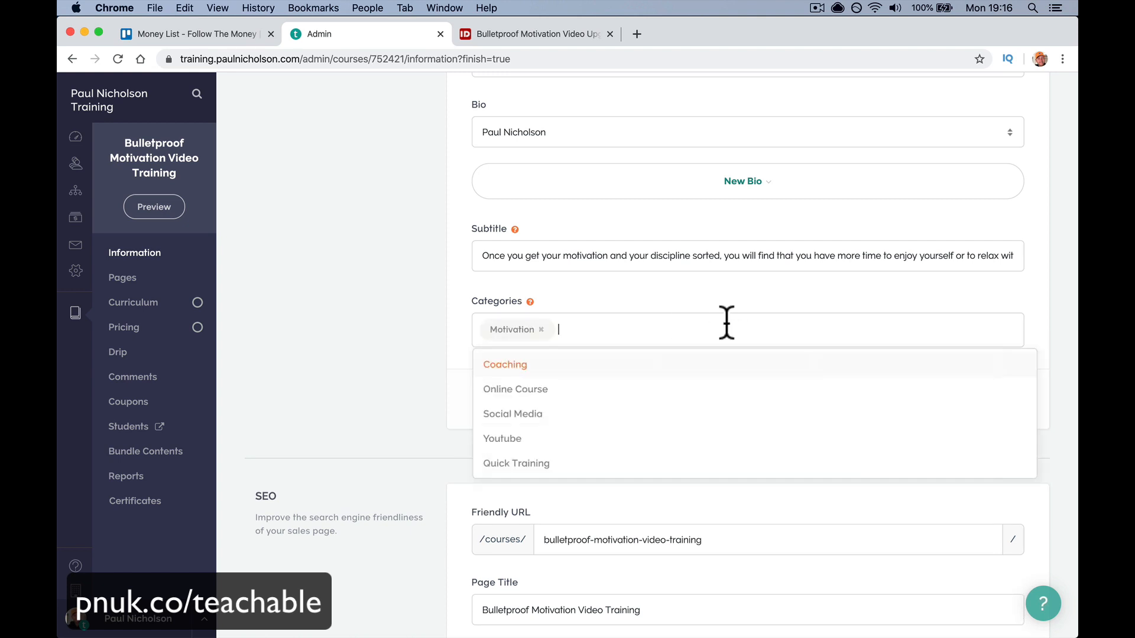
type("Se;")
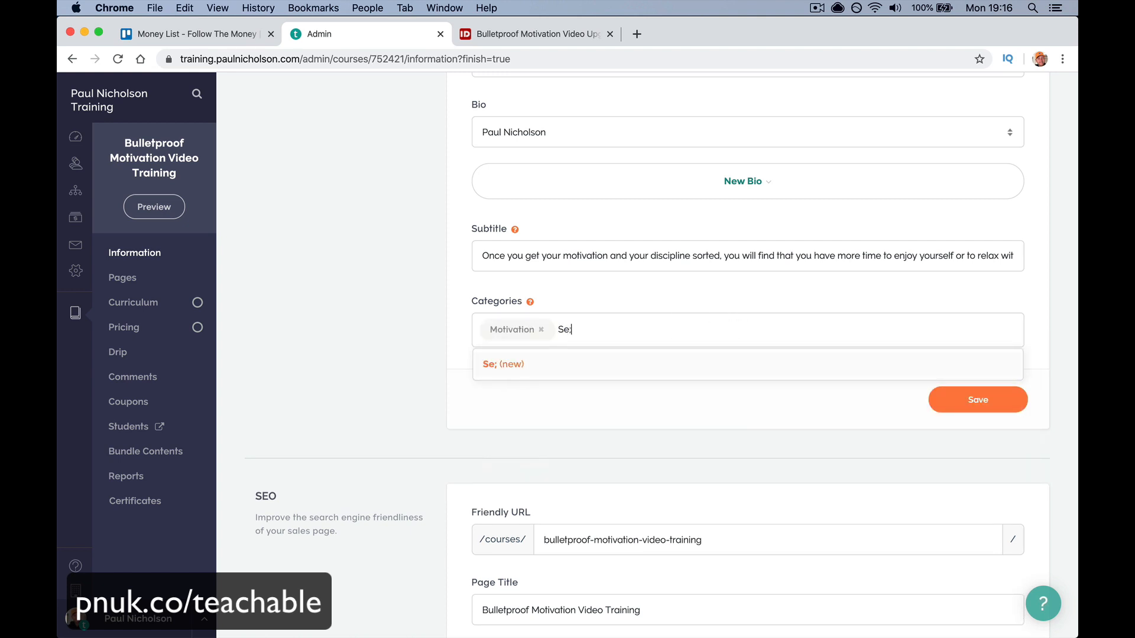
key("BackSpace")
type("lf Imporvement")
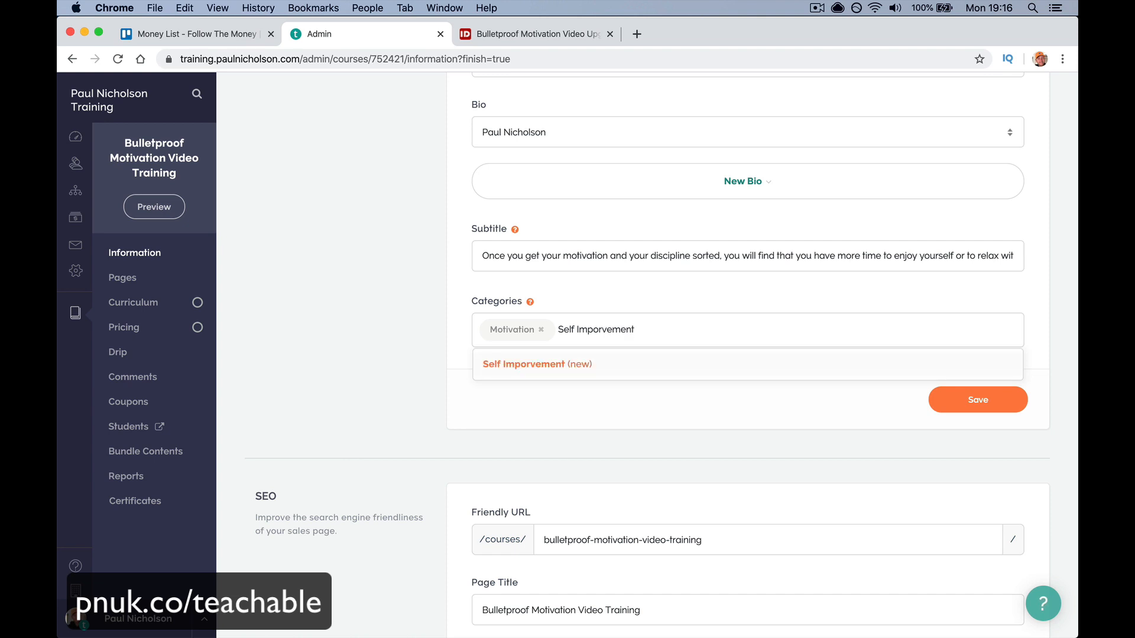
key("Return")
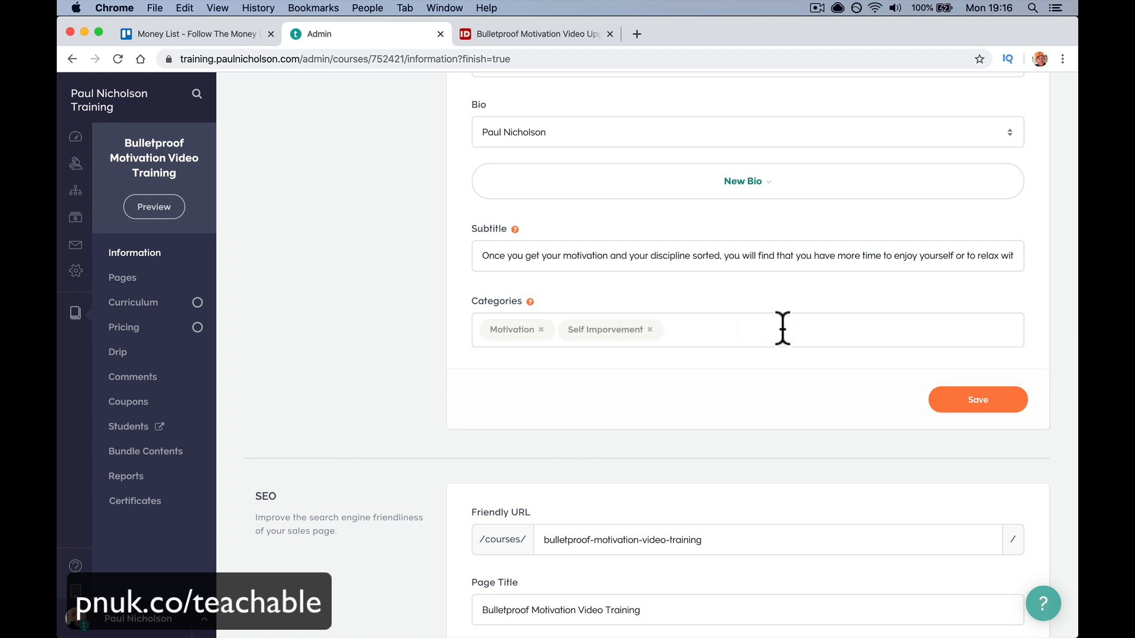
- Pick the existing Quick Training category and save the course information
left_click(751, 331)
scroll(681, 455, "down", 5)
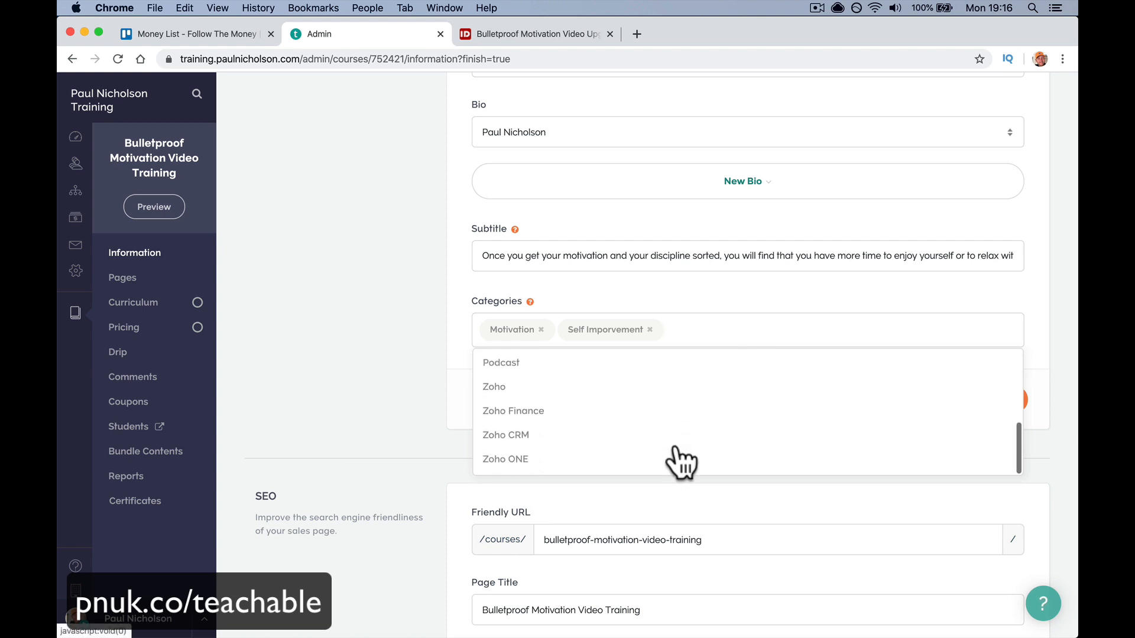
scroll(677, 450, "up", 5)
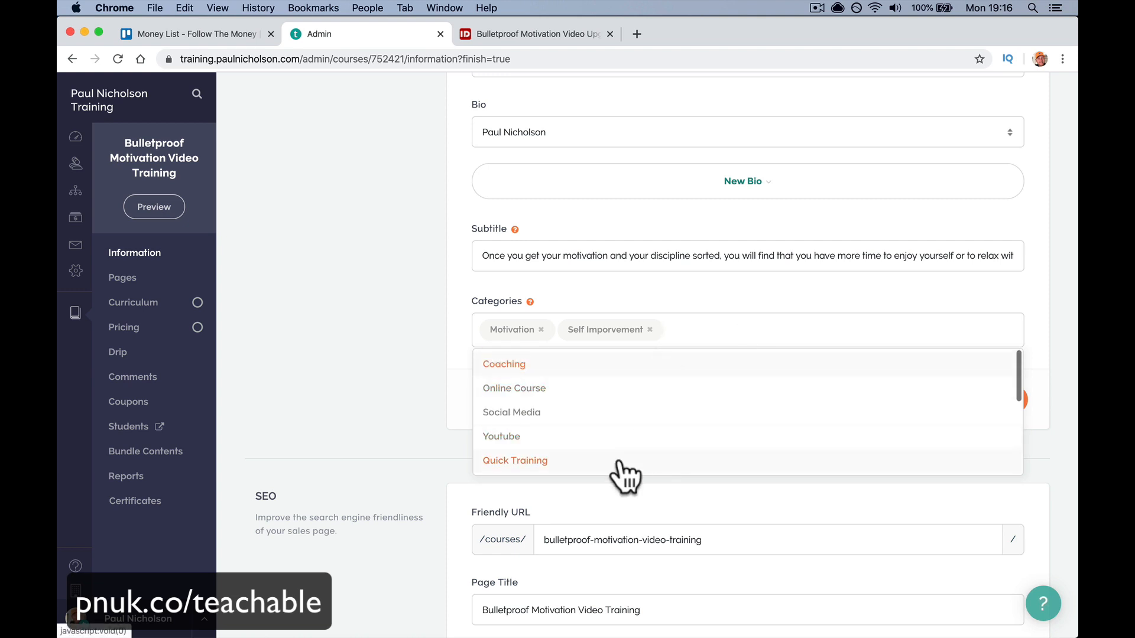
left_click(619, 463)
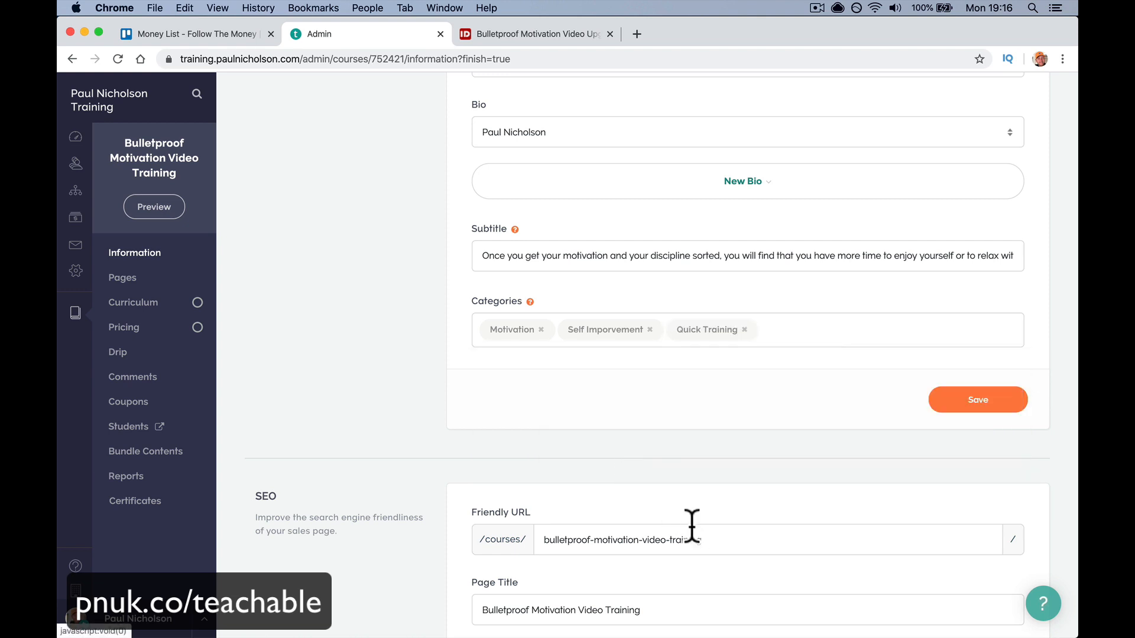
left_click(948, 404)
scroll(771, 473, "down", 5)
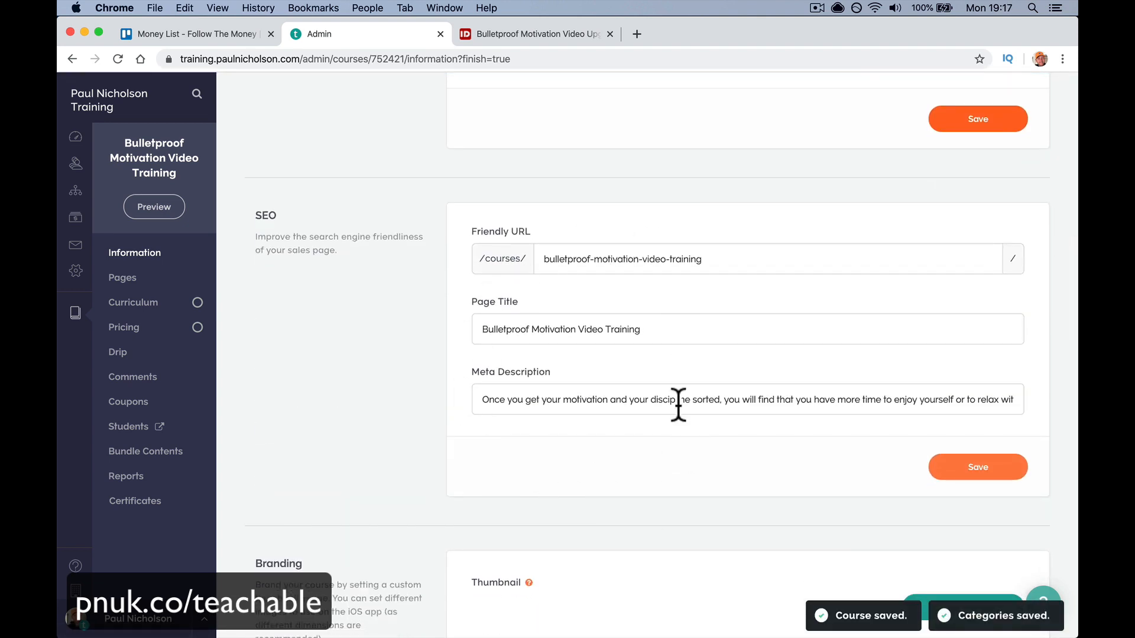
scroll(619, 271, "down", 5)
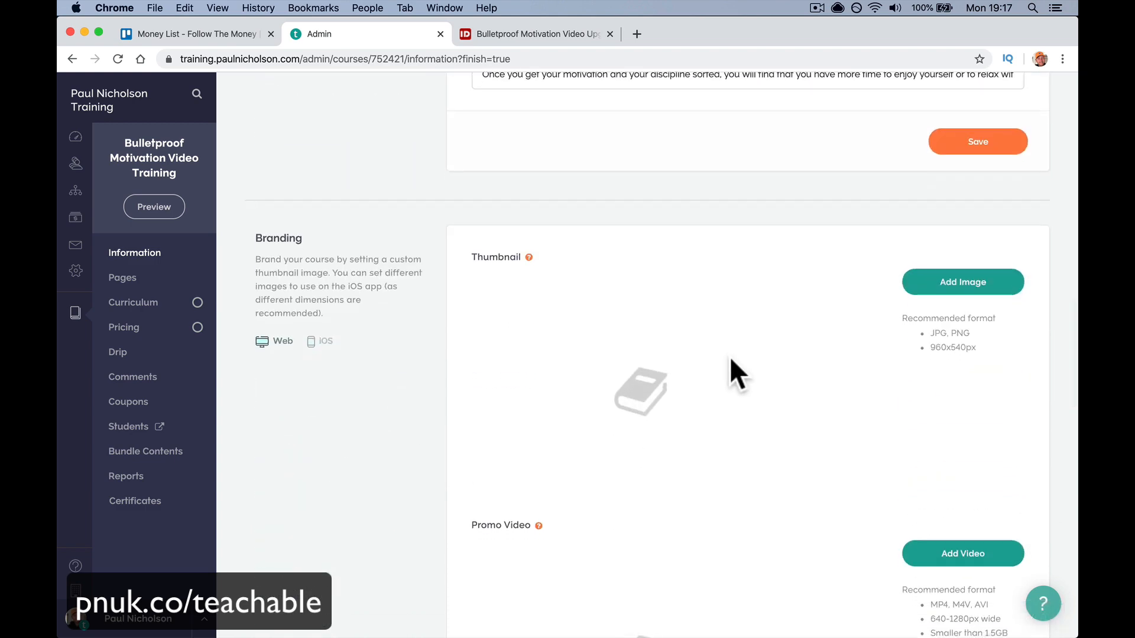
- Copy the Bulletproof Motivation product image address from the IDplr page
left_click(526, 34)
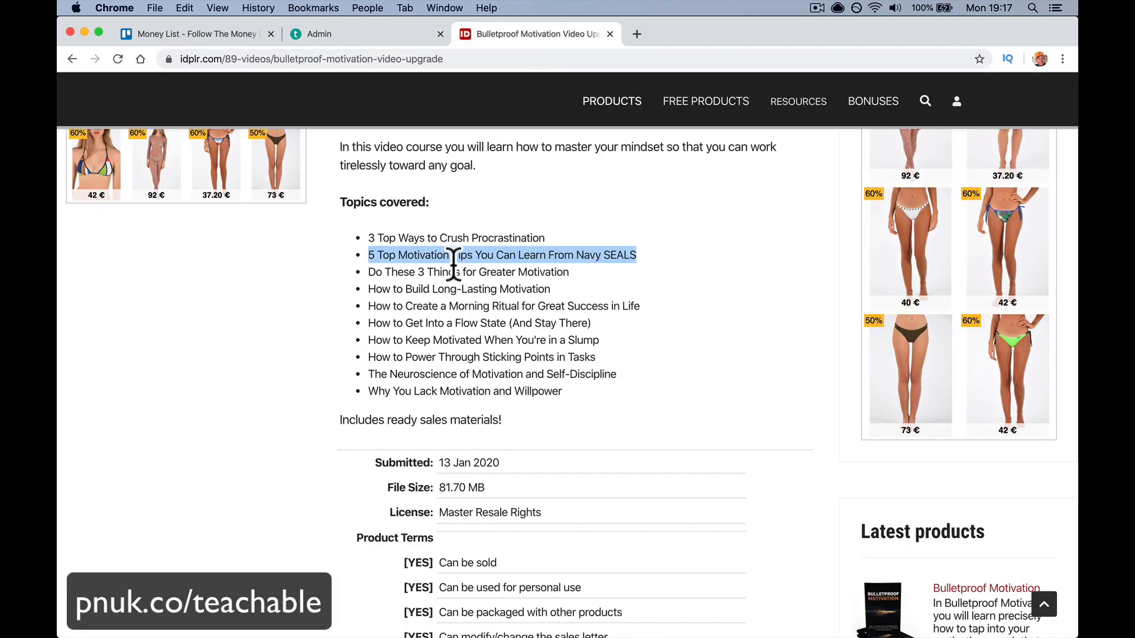
scroll(456, 260, "up", 6)
right_click(172, 269)
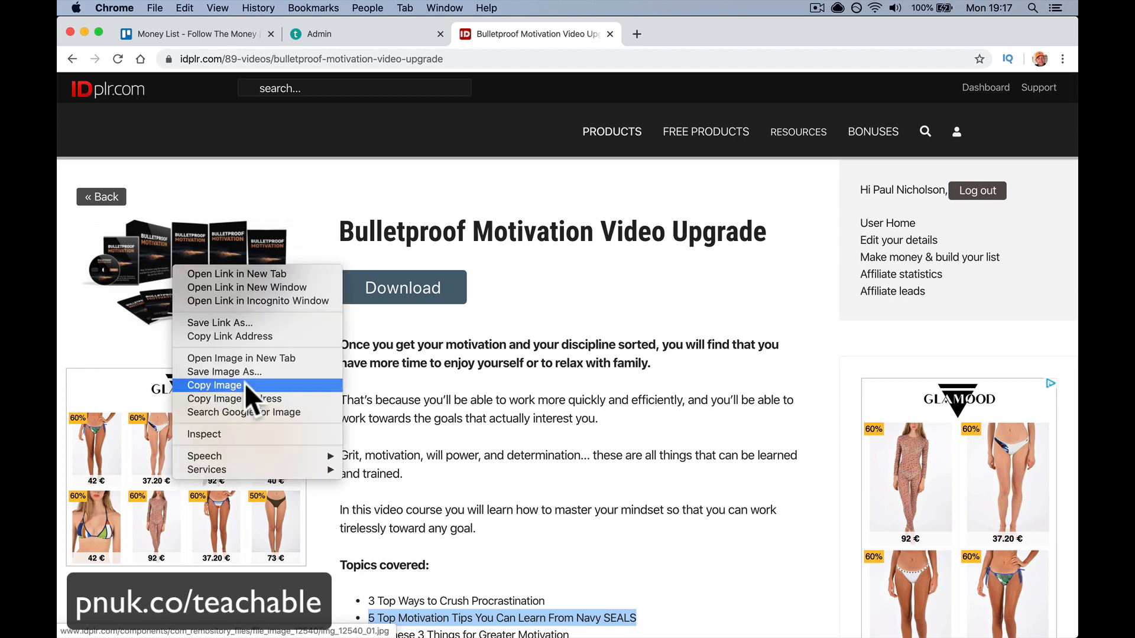
left_click(257, 337)
left_click(349, 35)
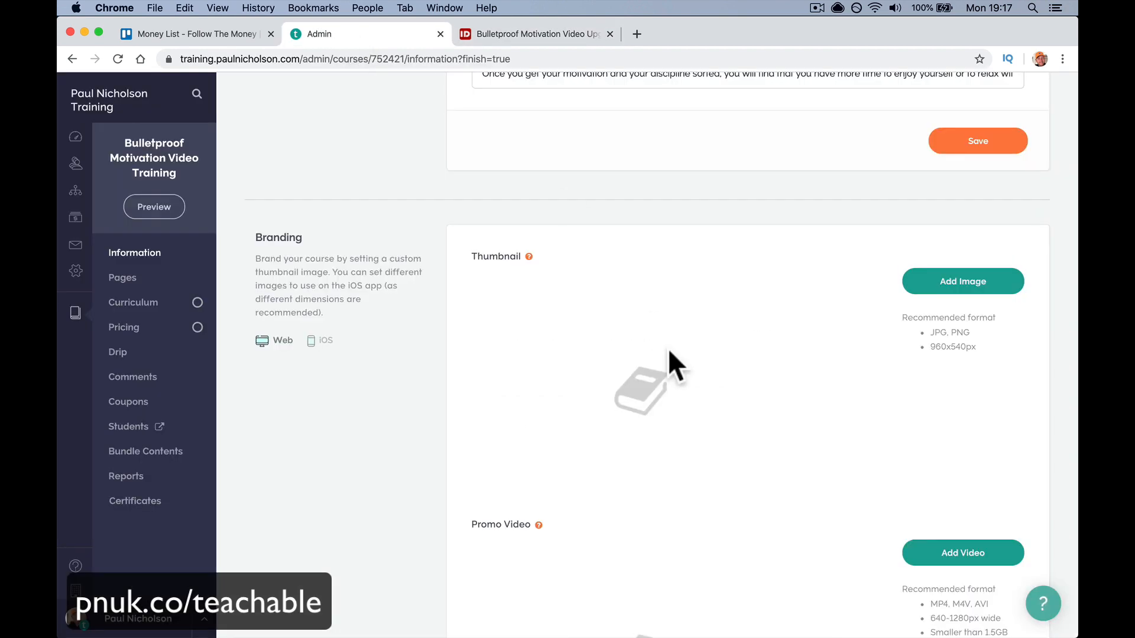
- Add the product image as the course thumbnail via Link (URL) and upload it
left_click(963, 283)
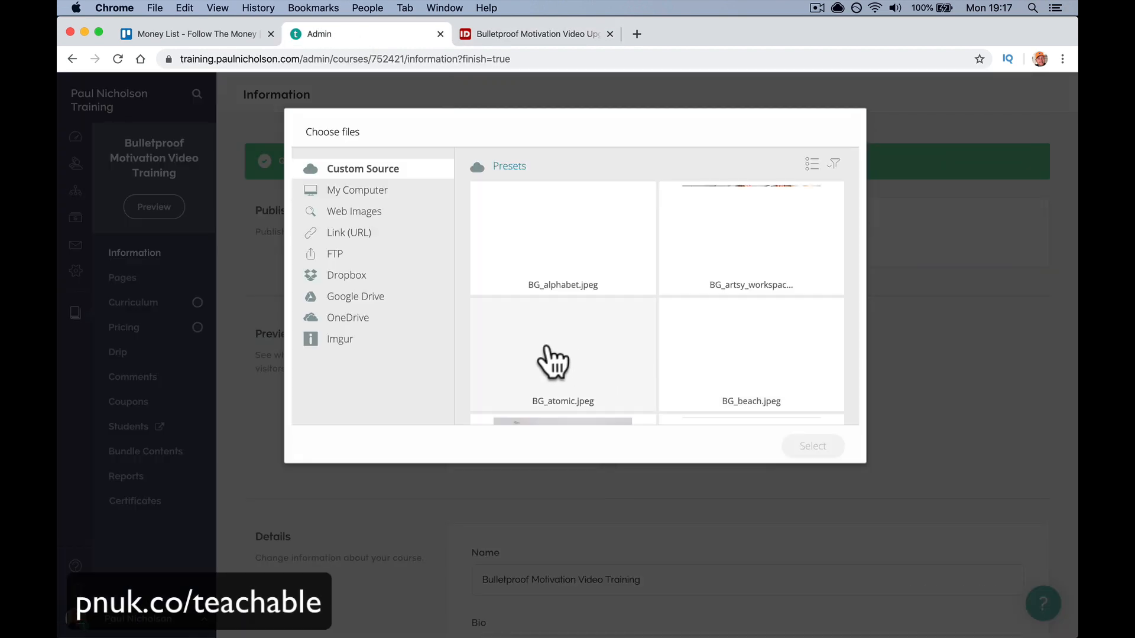
left_click(379, 192)
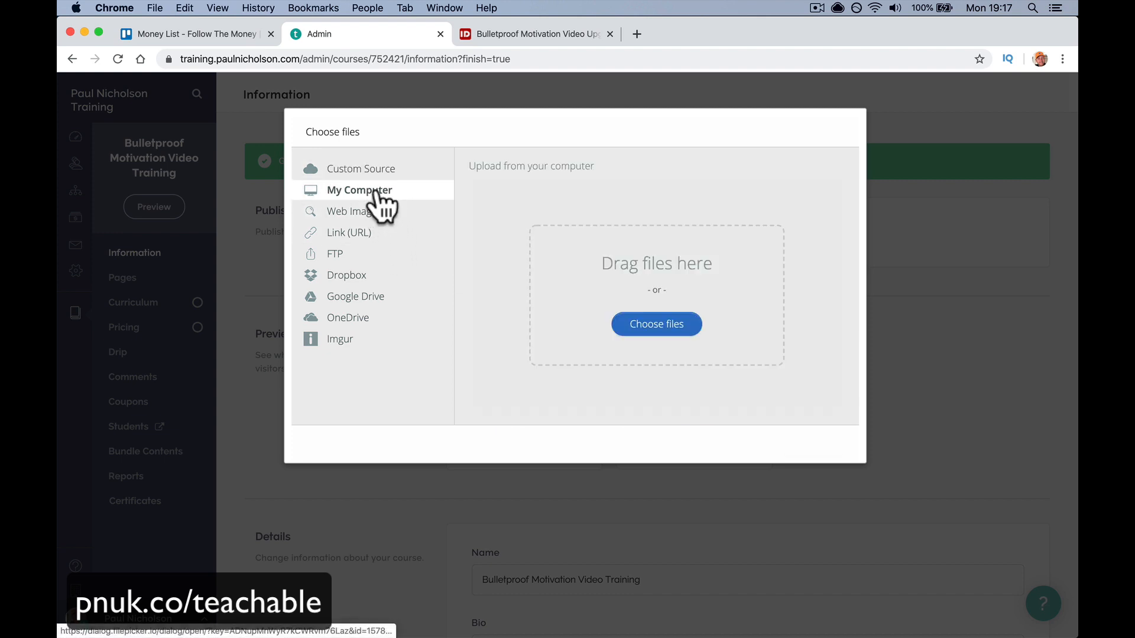
left_click(382, 235)
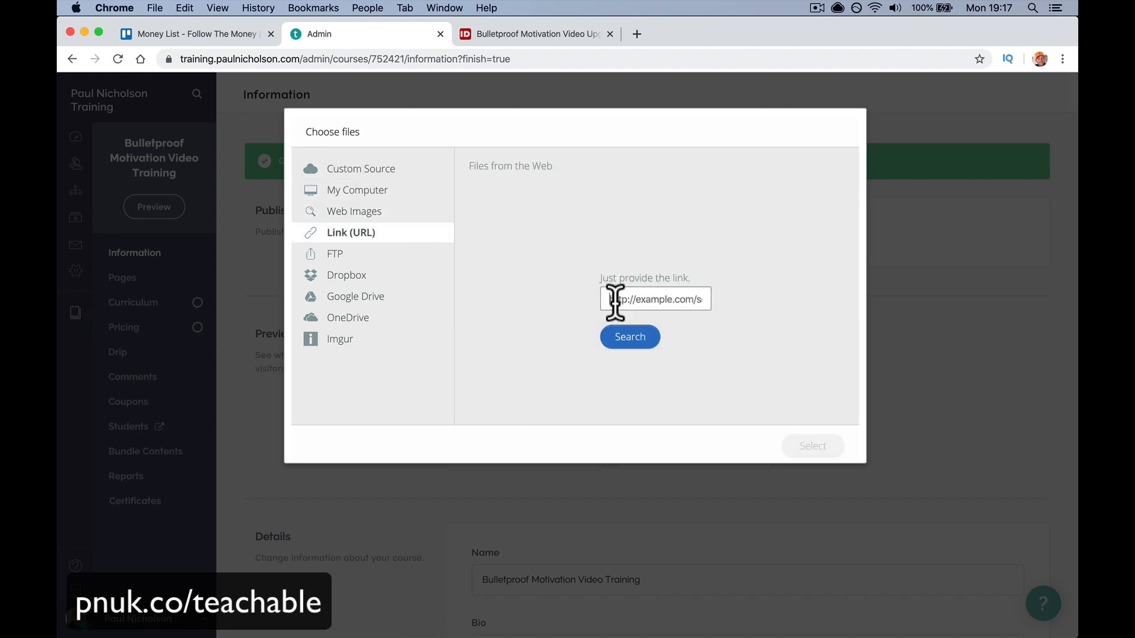
left_click(622, 339)
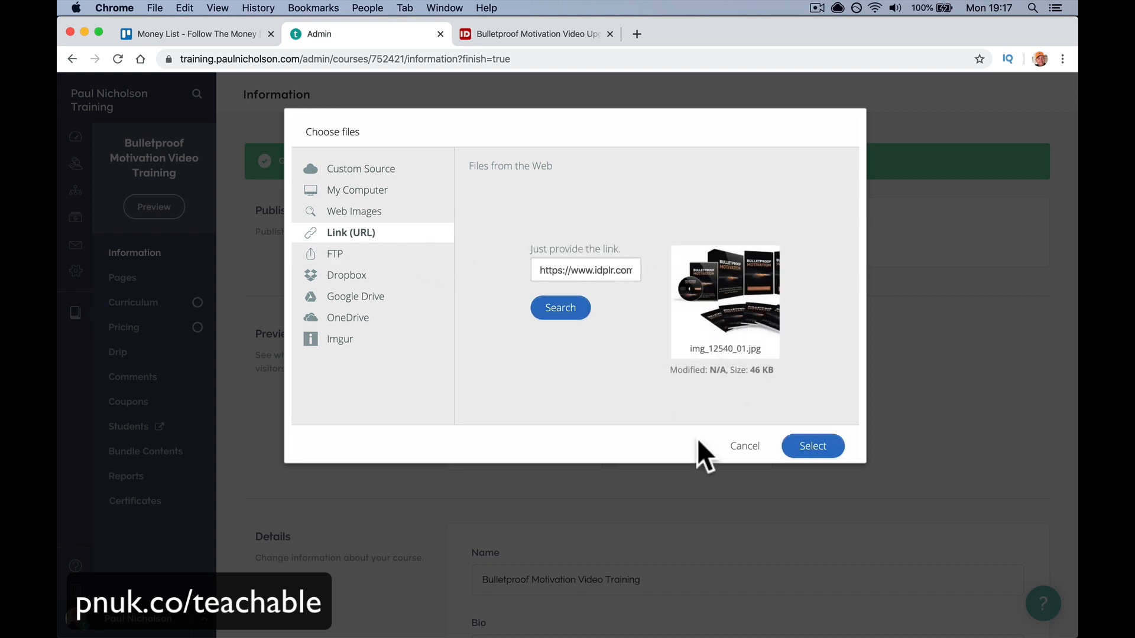
left_click(811, 447)
left_click(810, 449)
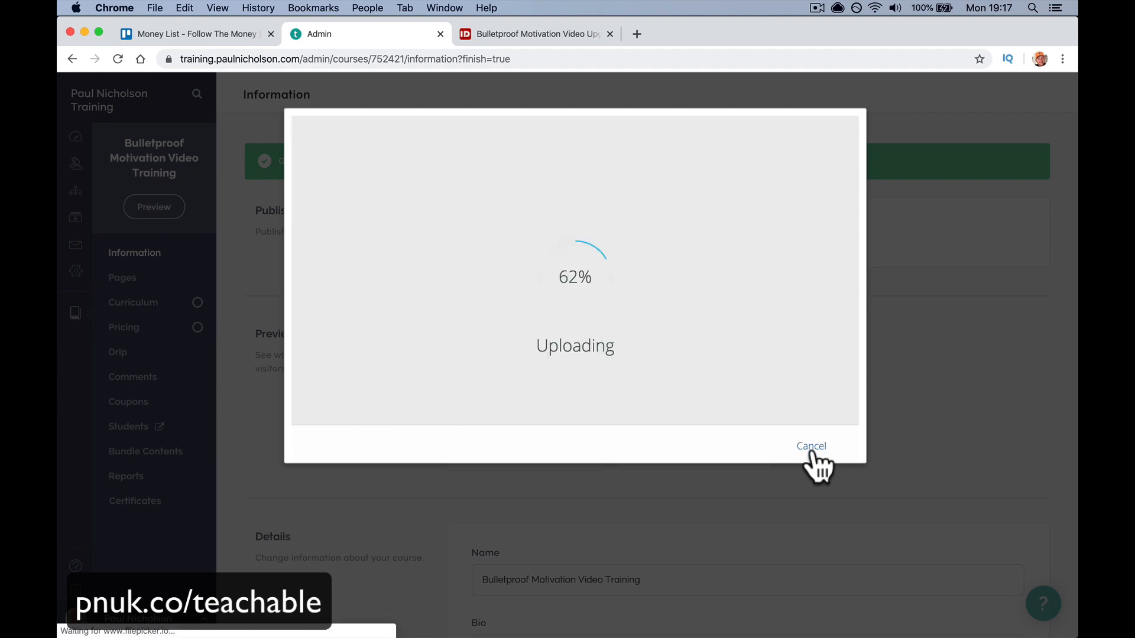
scroll(800, 488, "down", 10)
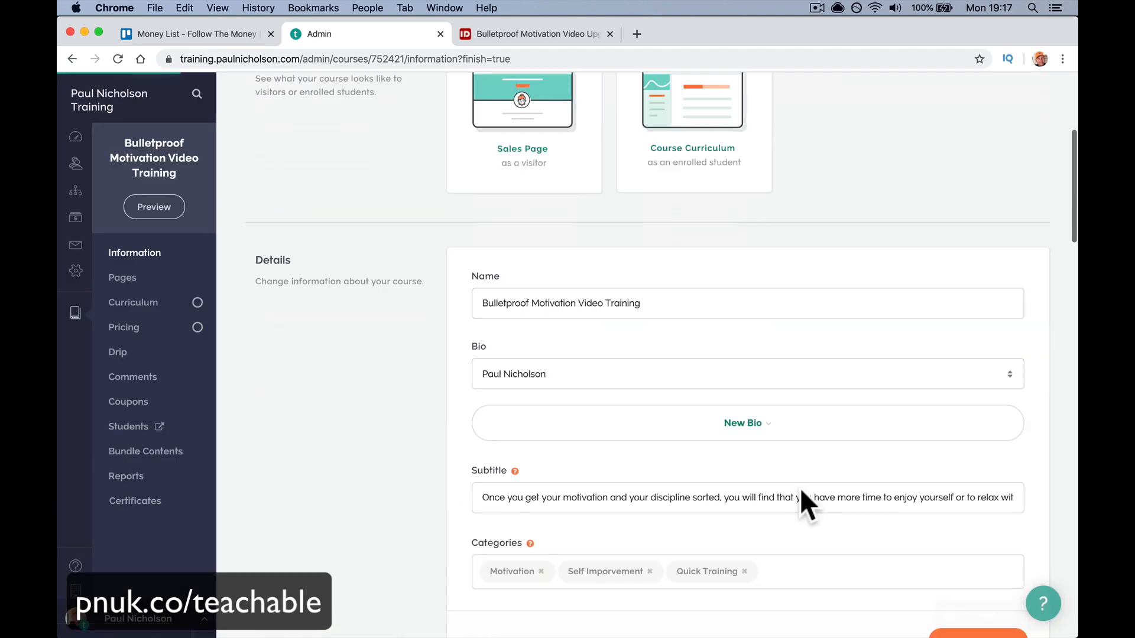
scroll(800, 488, "down", 7)
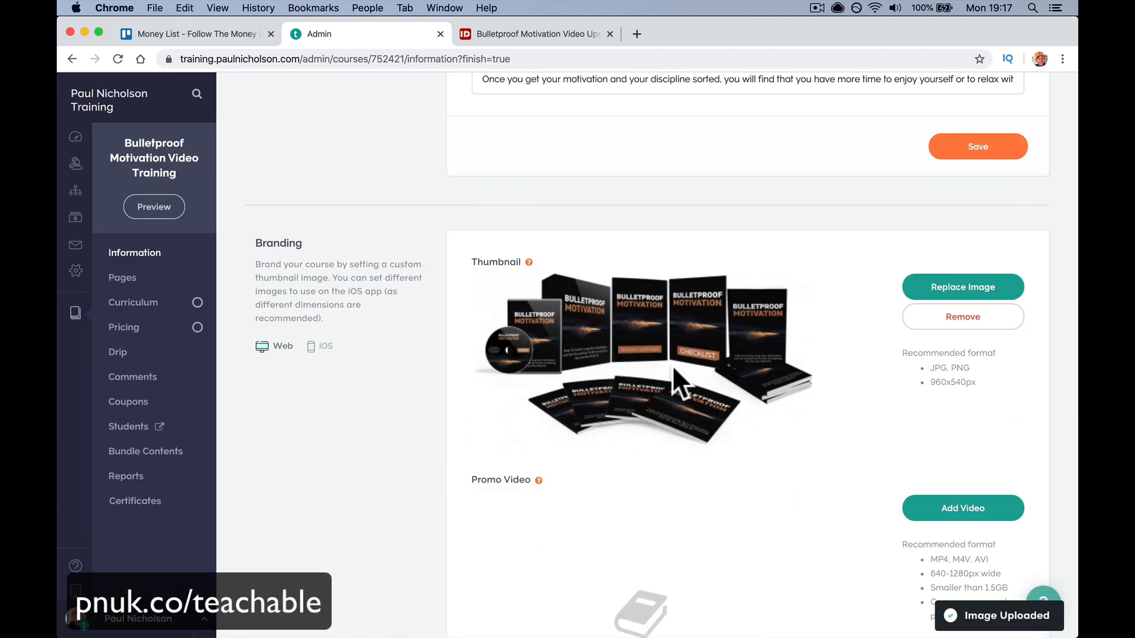
left_click(118, 57)
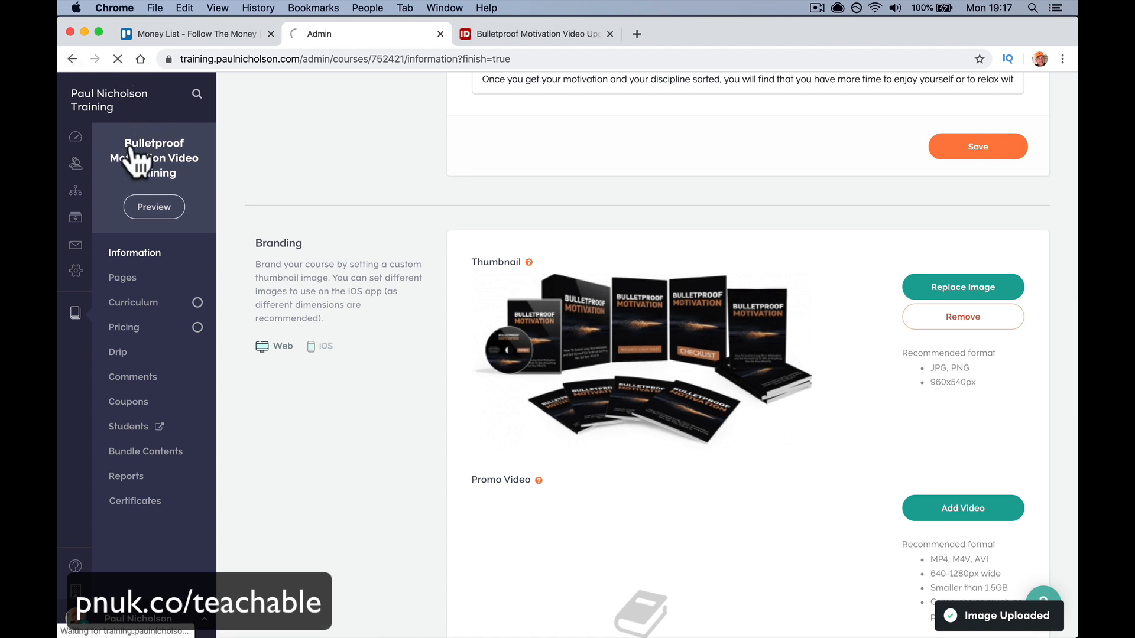
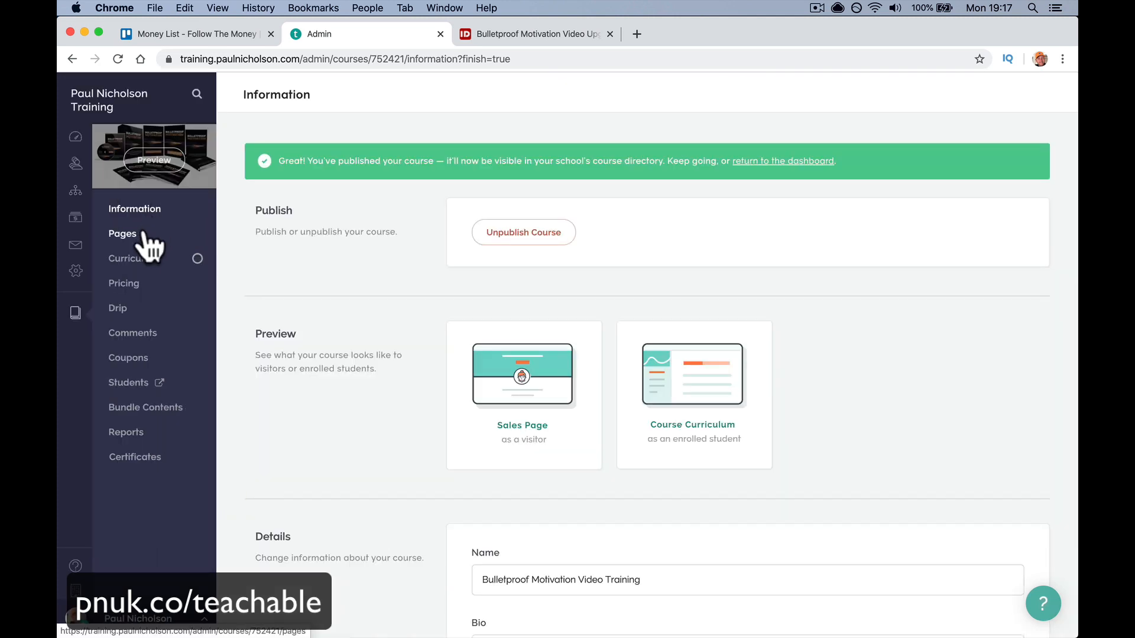
- Open the course sales page editor and copy the product description from the IDplr page
left_click(136, 233)
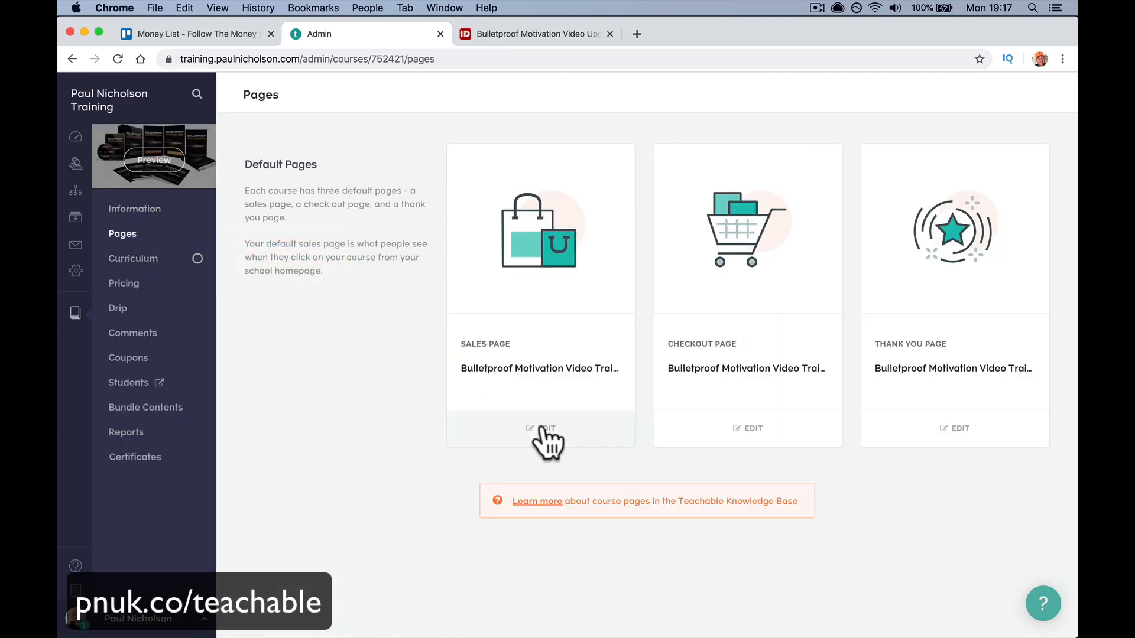
left_click(543, 431)
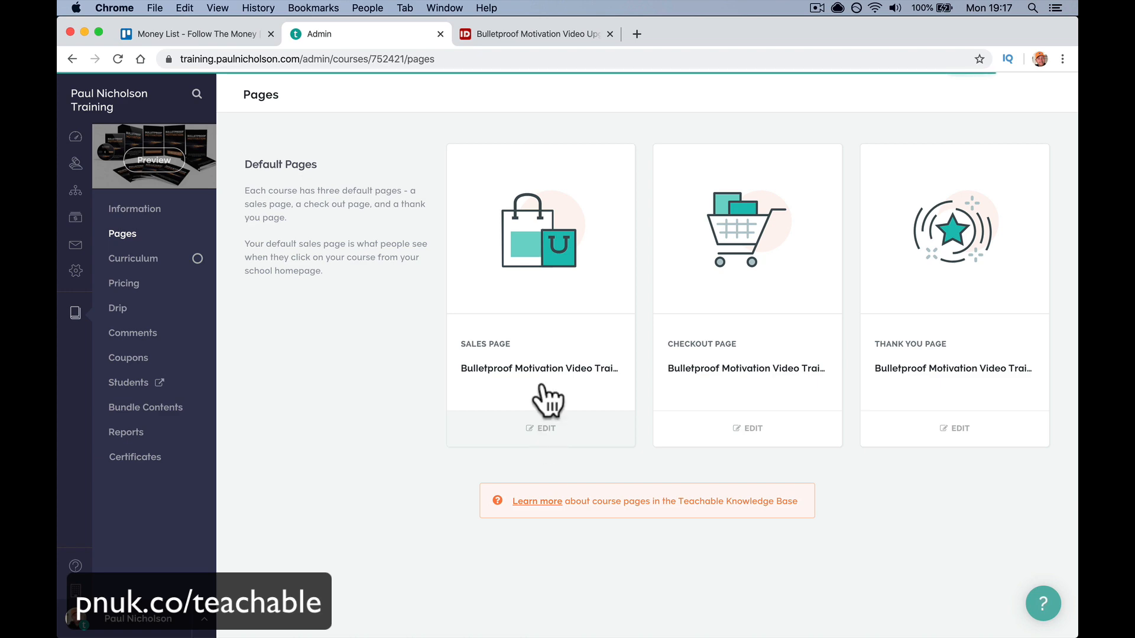
left_click(542, 34)
scroll(495, 460, "down", 5)
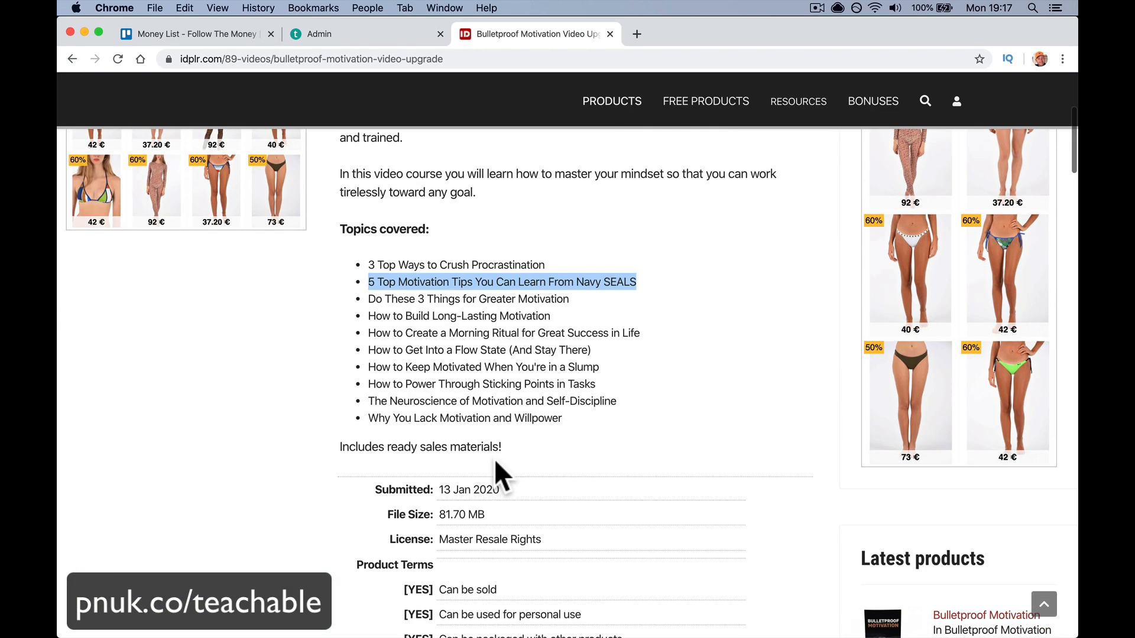
left_click(494, 459)
left_click_drag(575, 422, 338, 335)
scroll(372, 350, "up", 5)
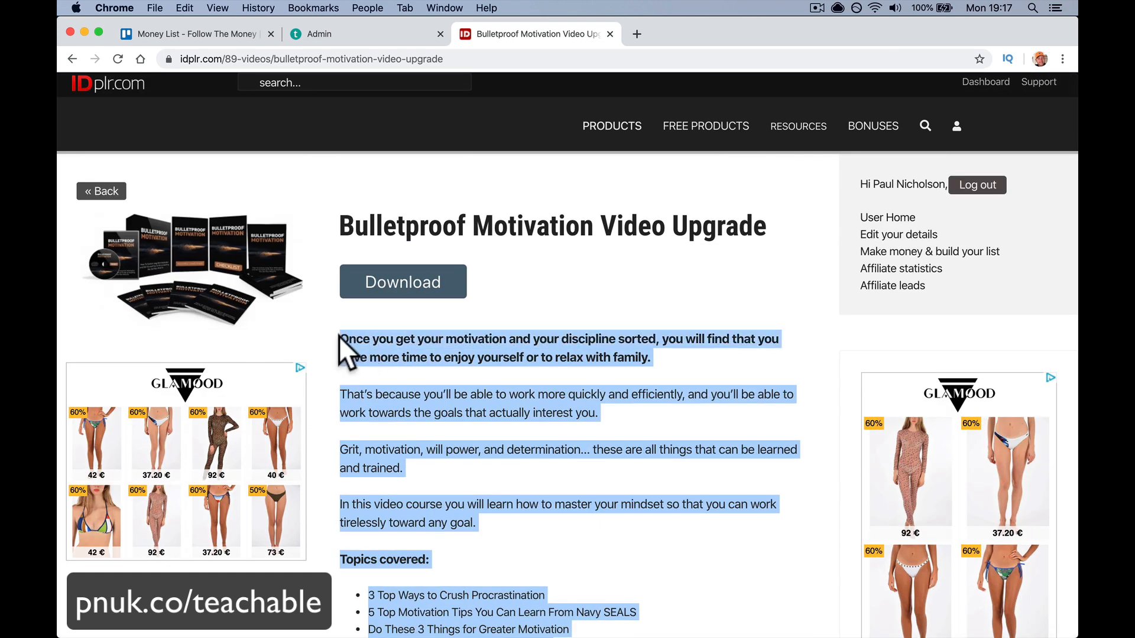
left_click(314, 34)
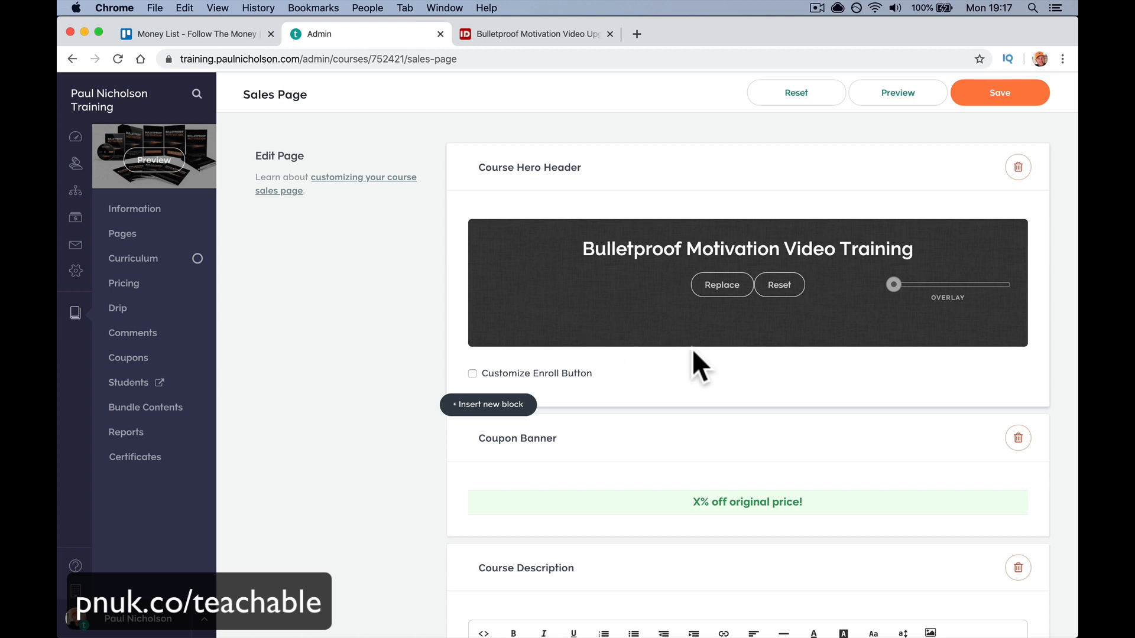
- Preview the sales page as a logged-out visitor
scroll(693, 355, "down", 2)
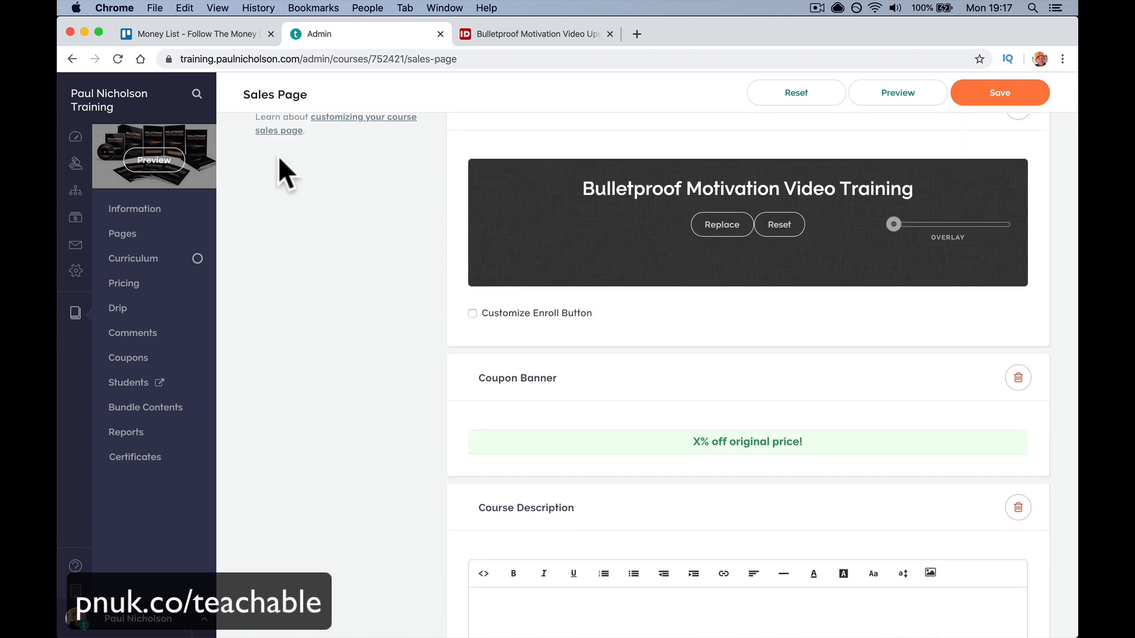
left_click(155, 160)
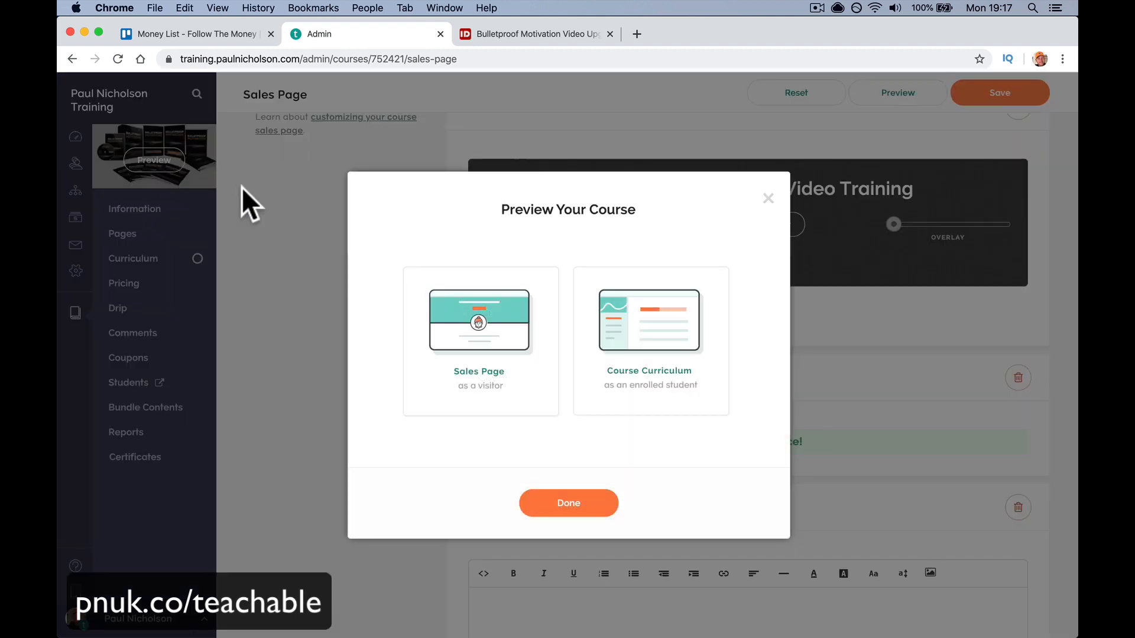
left_click(477, 291)
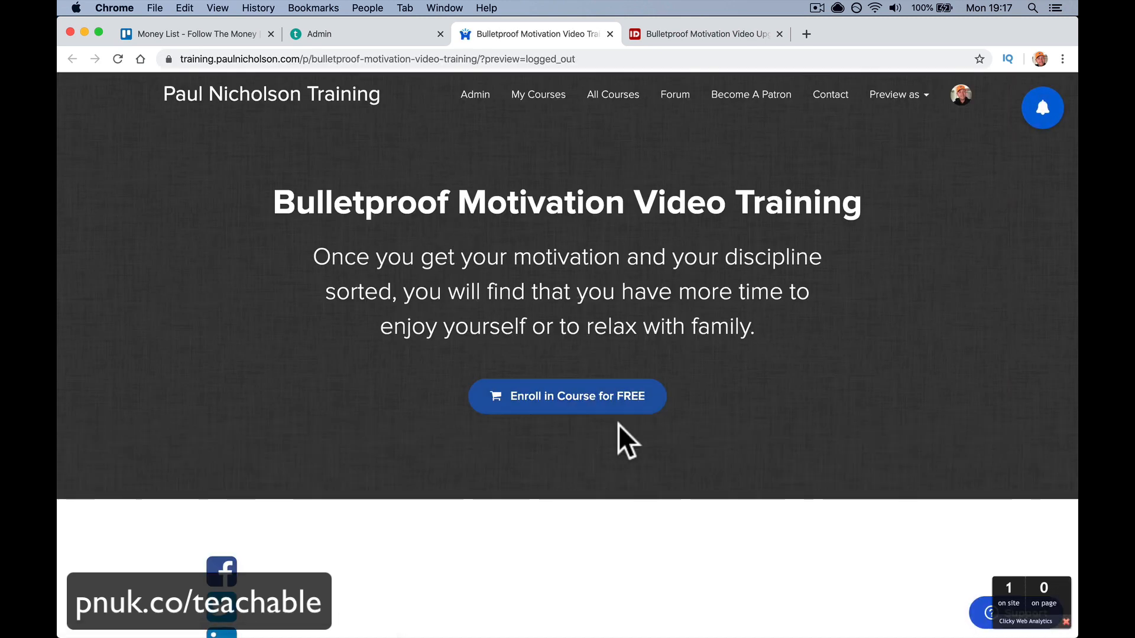
left_click(611, 34)
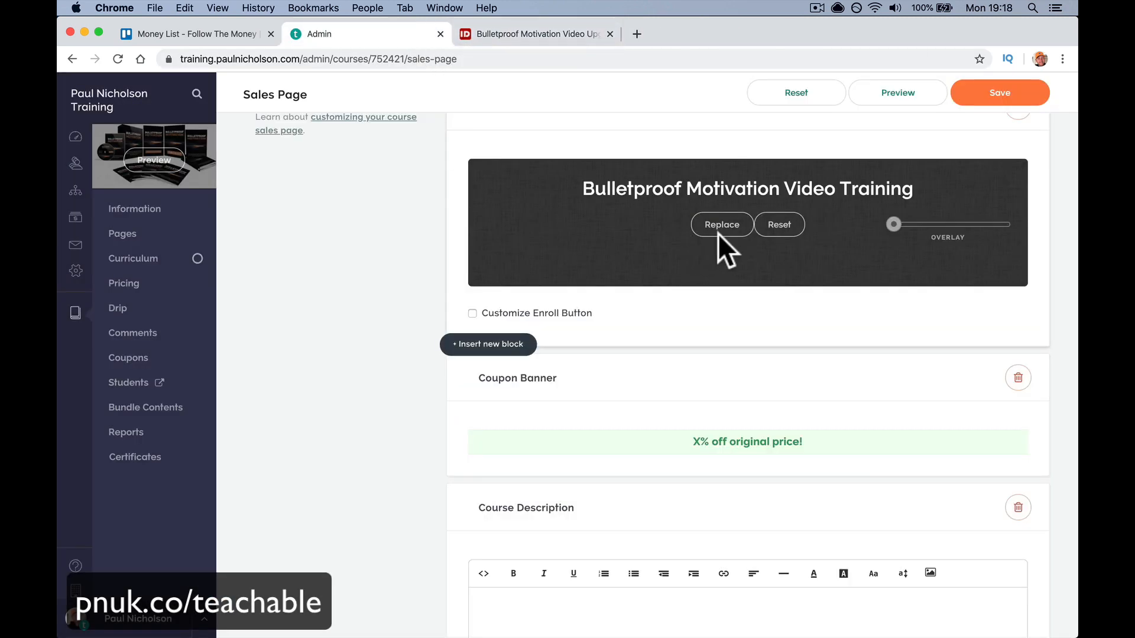
- Reset the hero header to drop its dark background image, save, and preview again
left_click(801, 222)
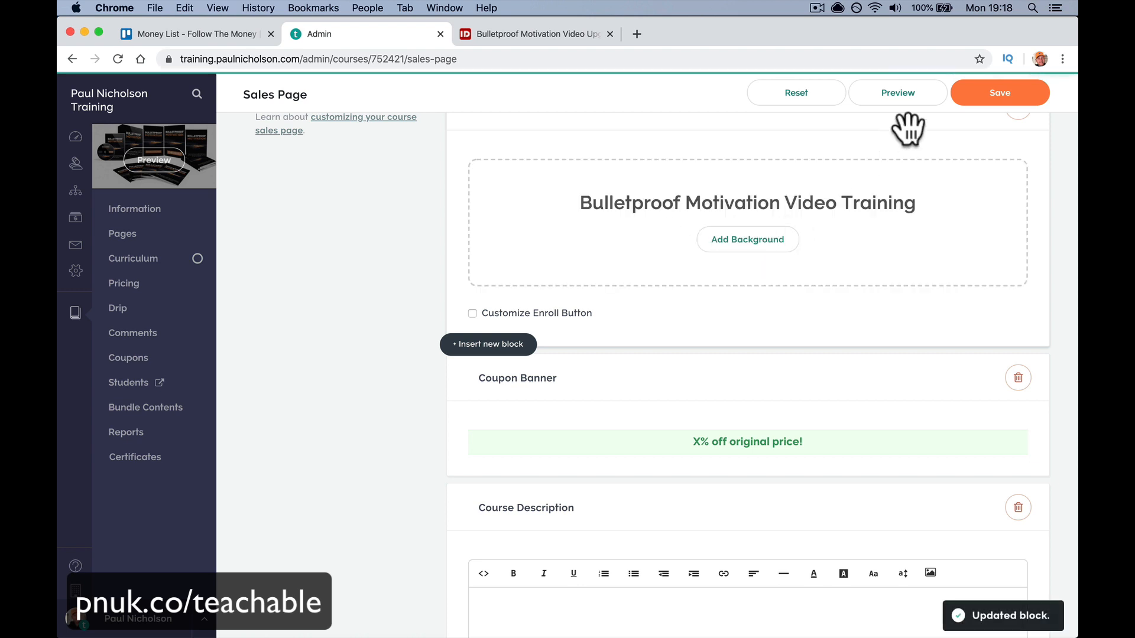
left_click(974, 97)
left_click(177, 154)
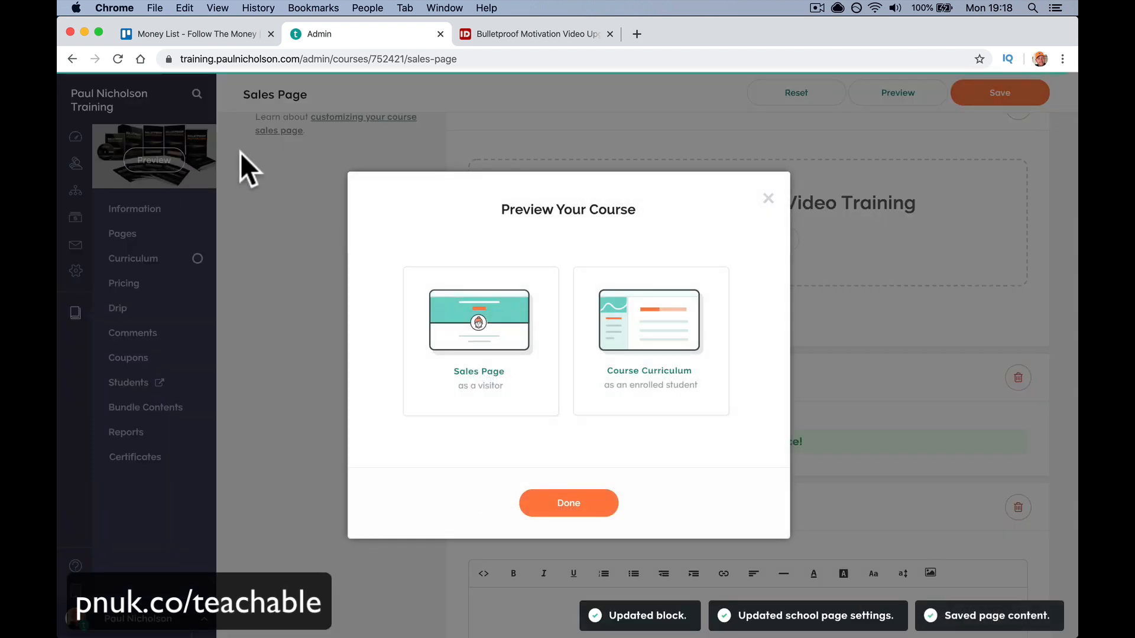
left_click(509, 363)
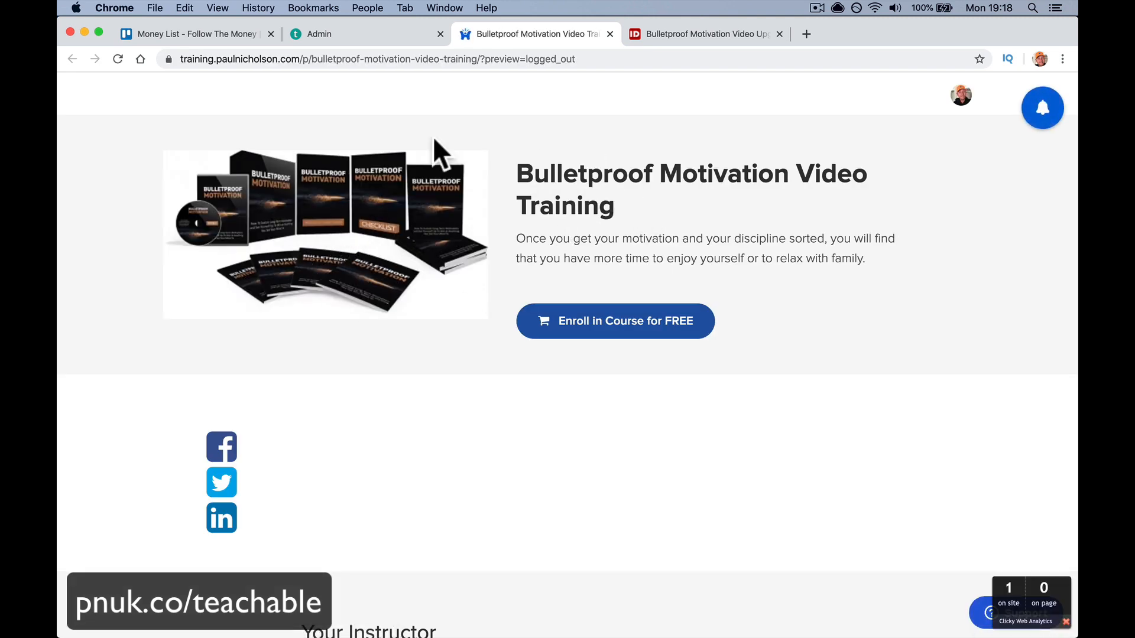
left_click(610, 34)
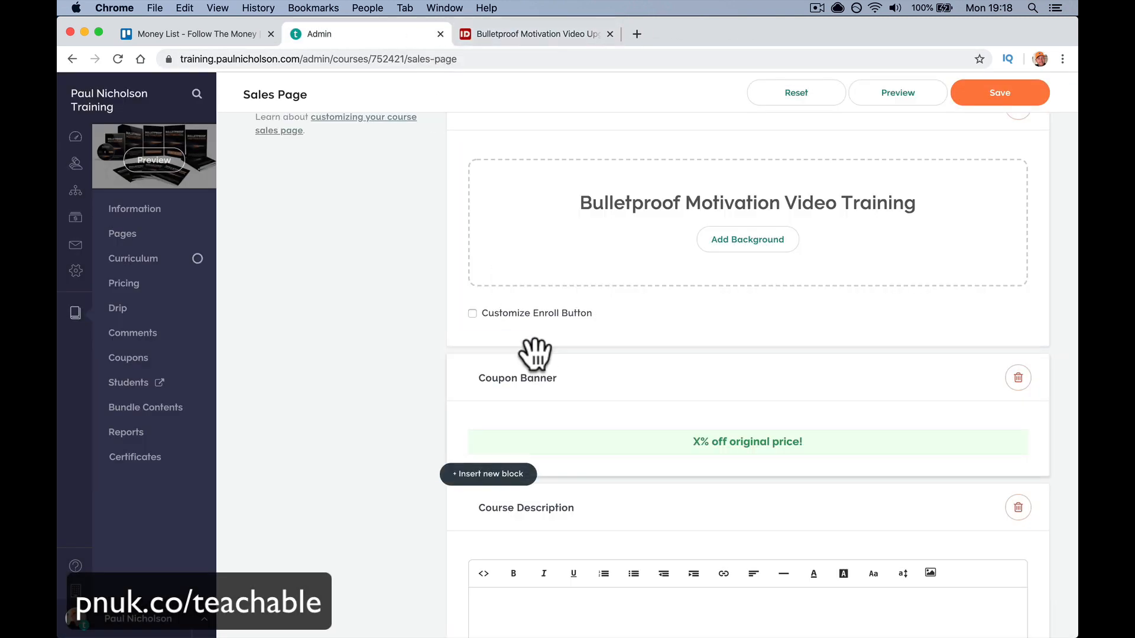
- Paste the course overview and Topics covered list into Course Description and save
scroll(520, 414, "down", 5)
left_click(493, 455)
key("super+v")
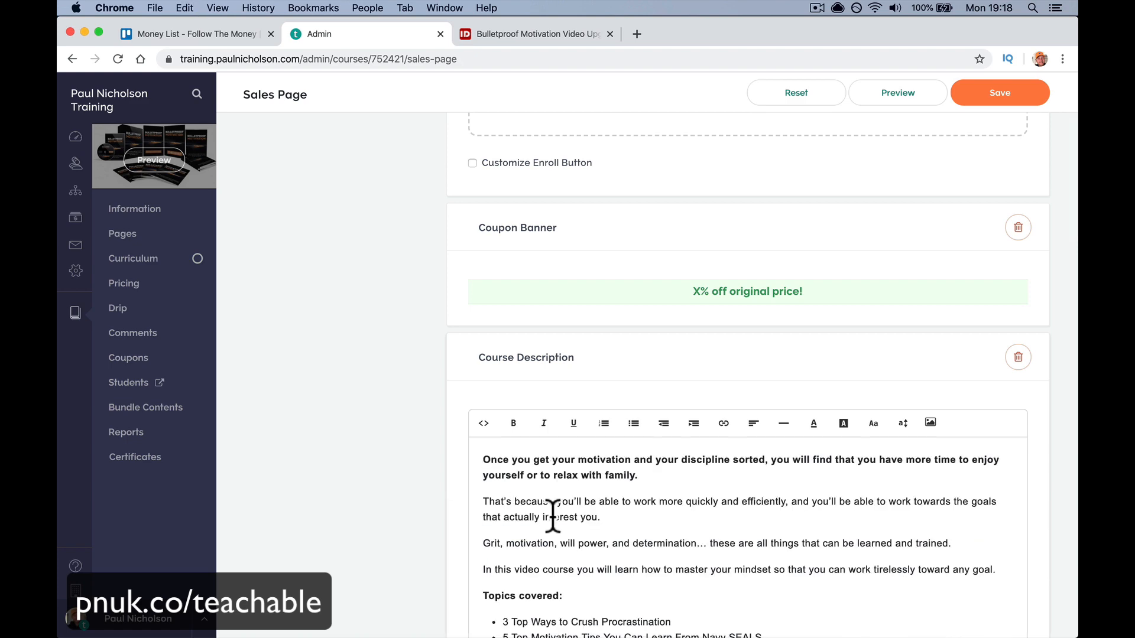
scroll(552, 514, "down", 10)
left_click(1008, 100)
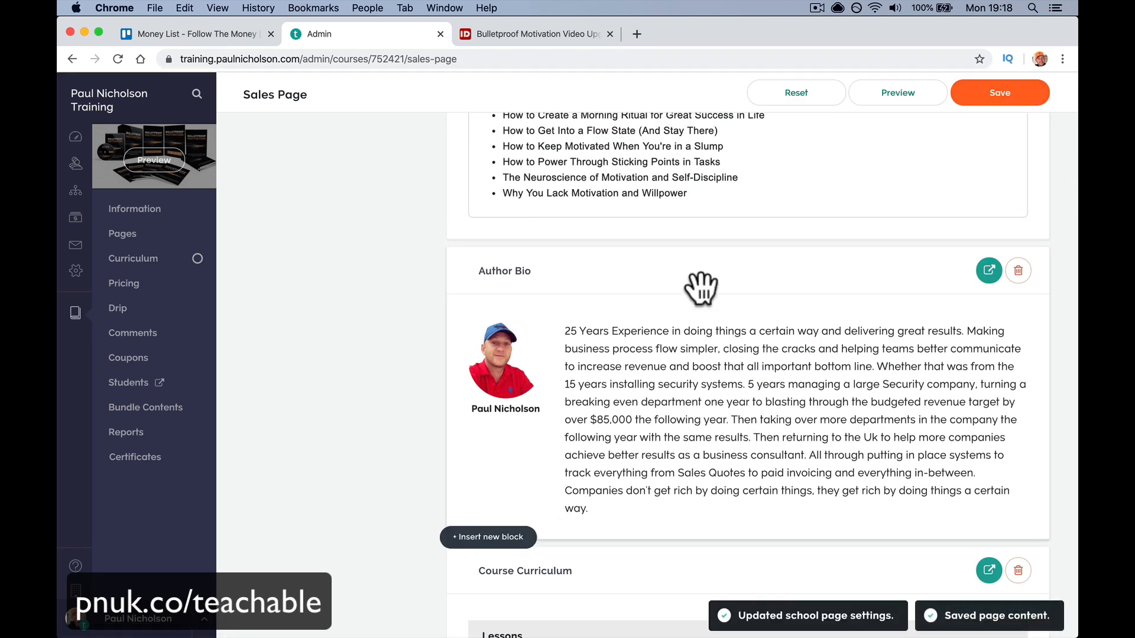
- Review the page blocks and open the first FAQ question, cancelling without changes
scroll(701, 288, "up", 15)
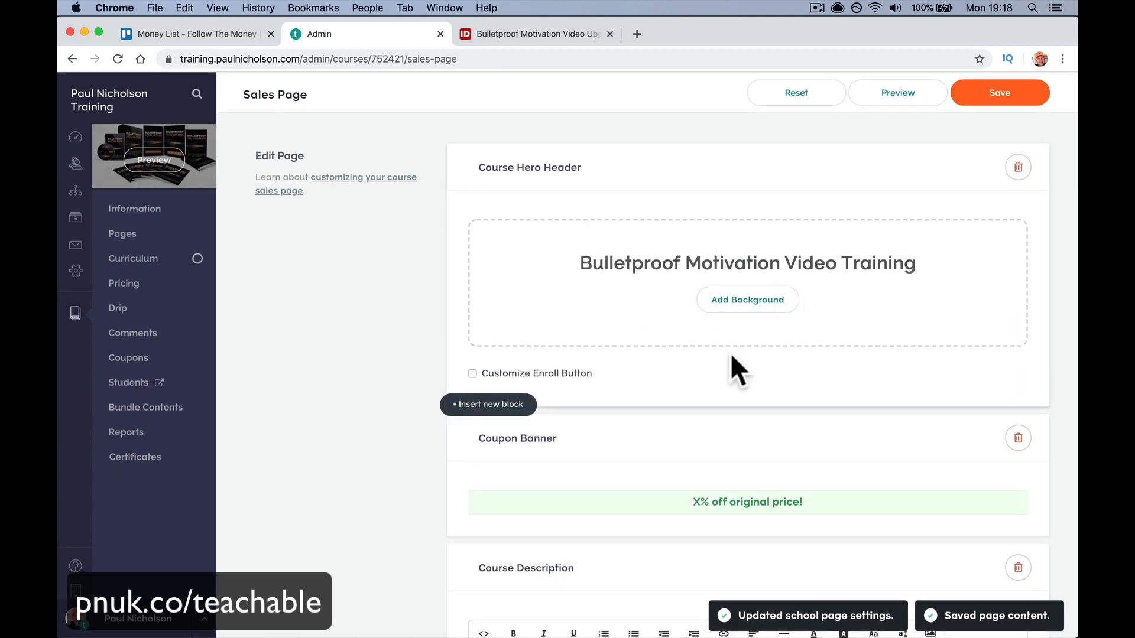
scroll(729, 352, "down", 5)
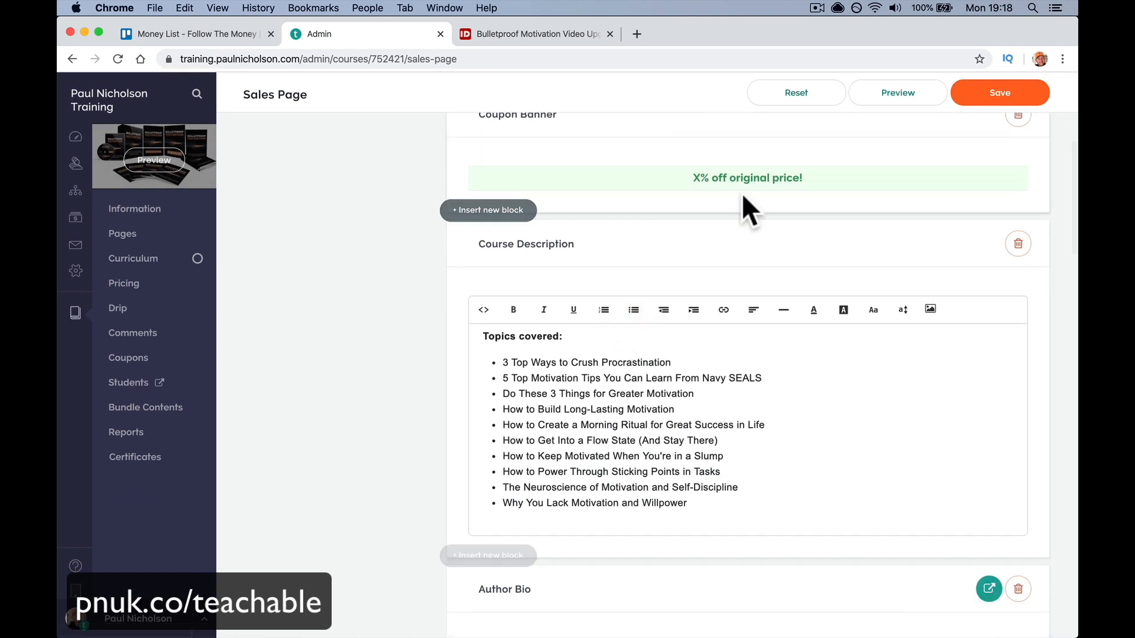
scroll(678, 235, "down", 5)
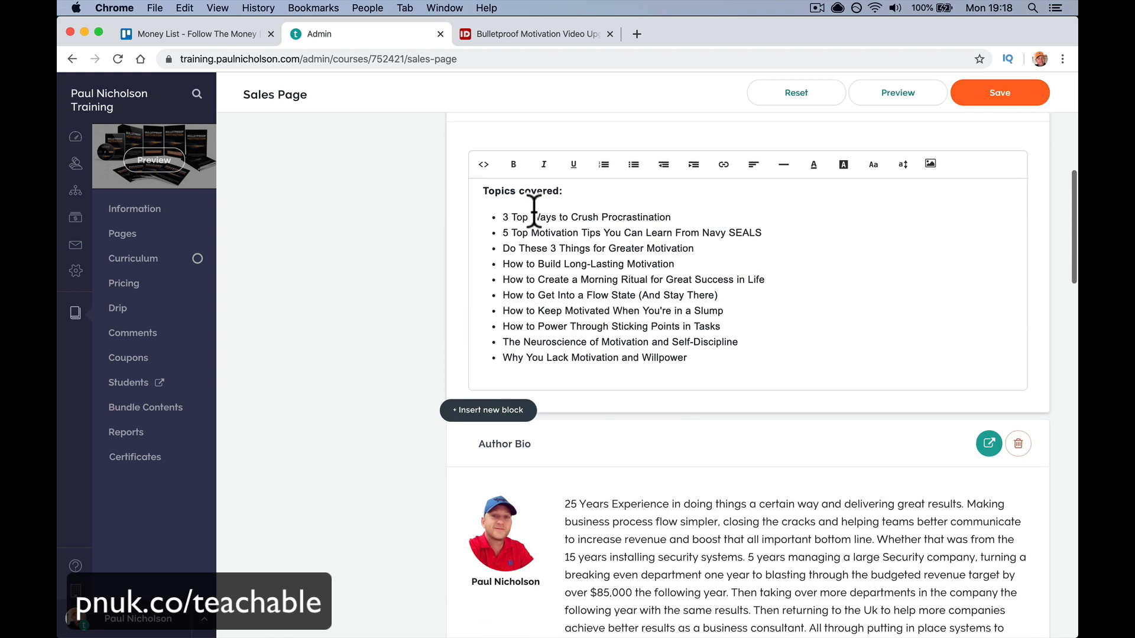
scroll(652, 342, "down", 5)
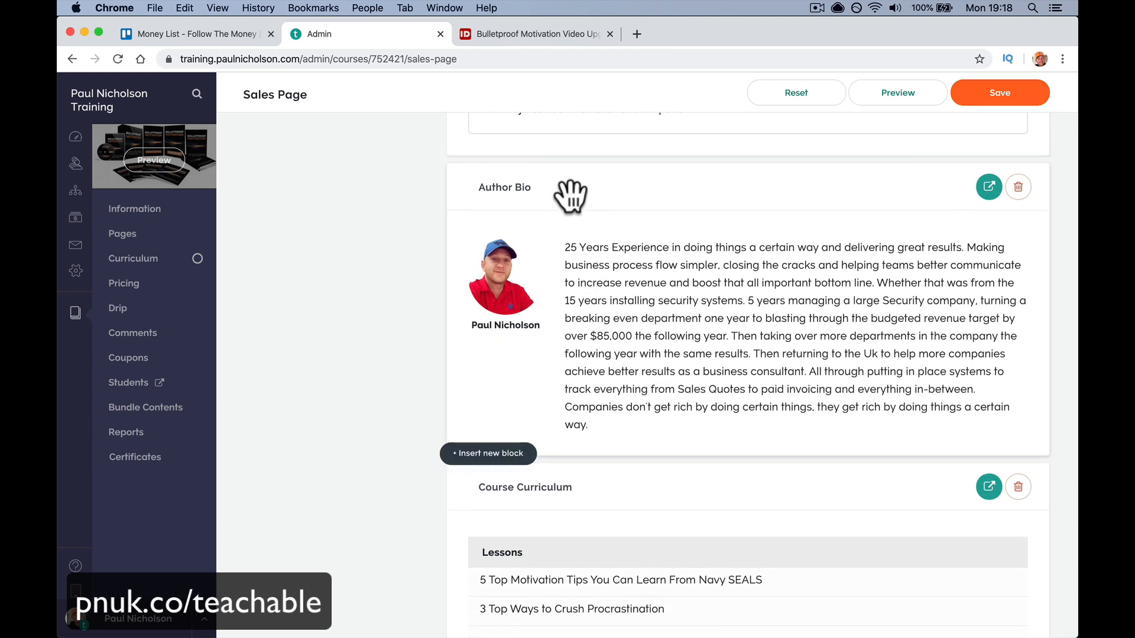
scroll(562, 278, "down", 3)
scroll(562, 278, "down", 2)
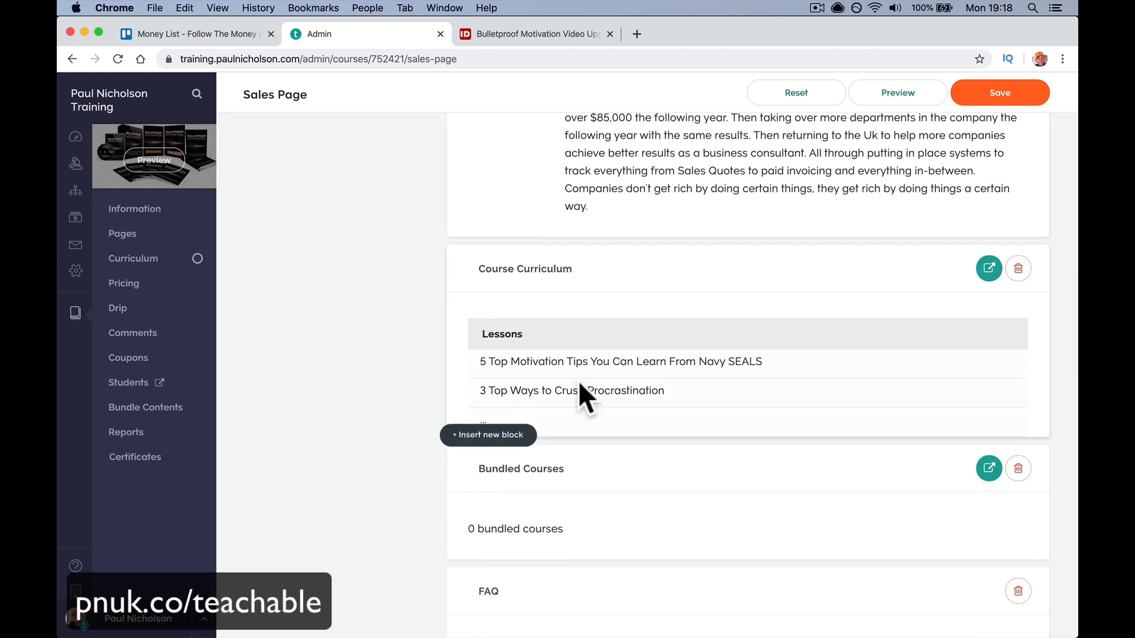
scroll(622, 367, "down", 4)
scroll(676, 312, "down", 3)
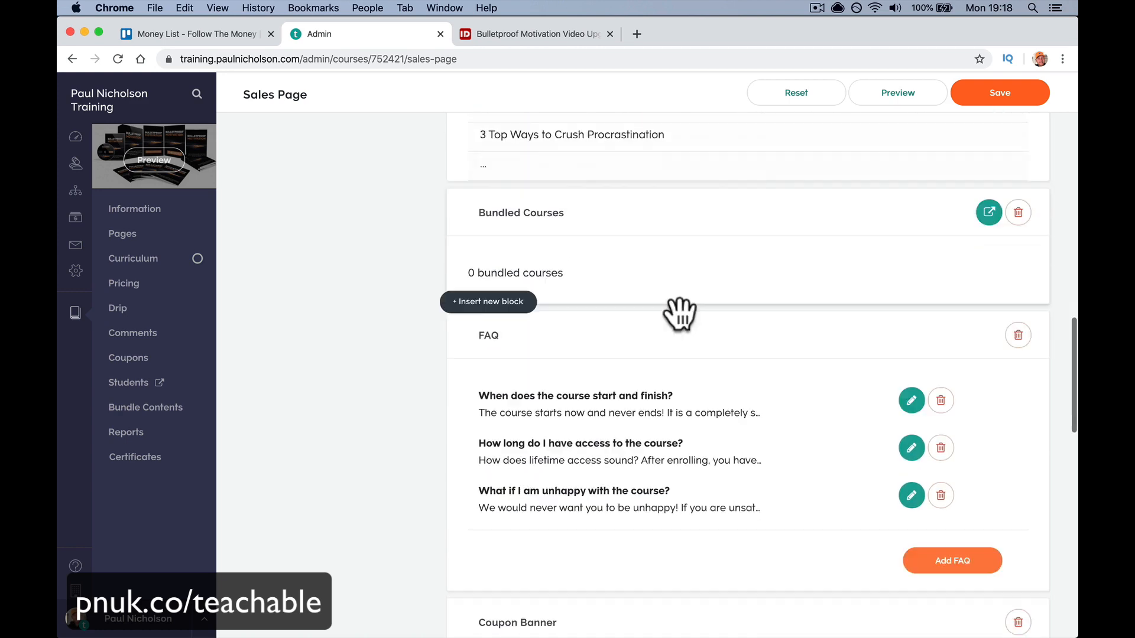
scroll(654, 266, "down", 2)
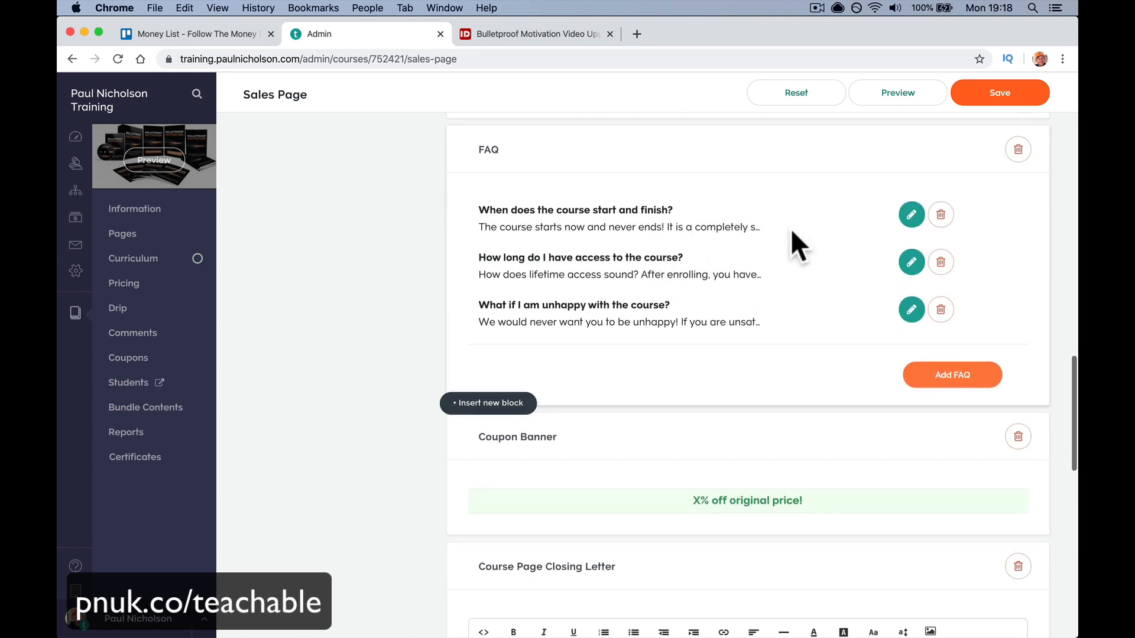
left_click(912, 215)
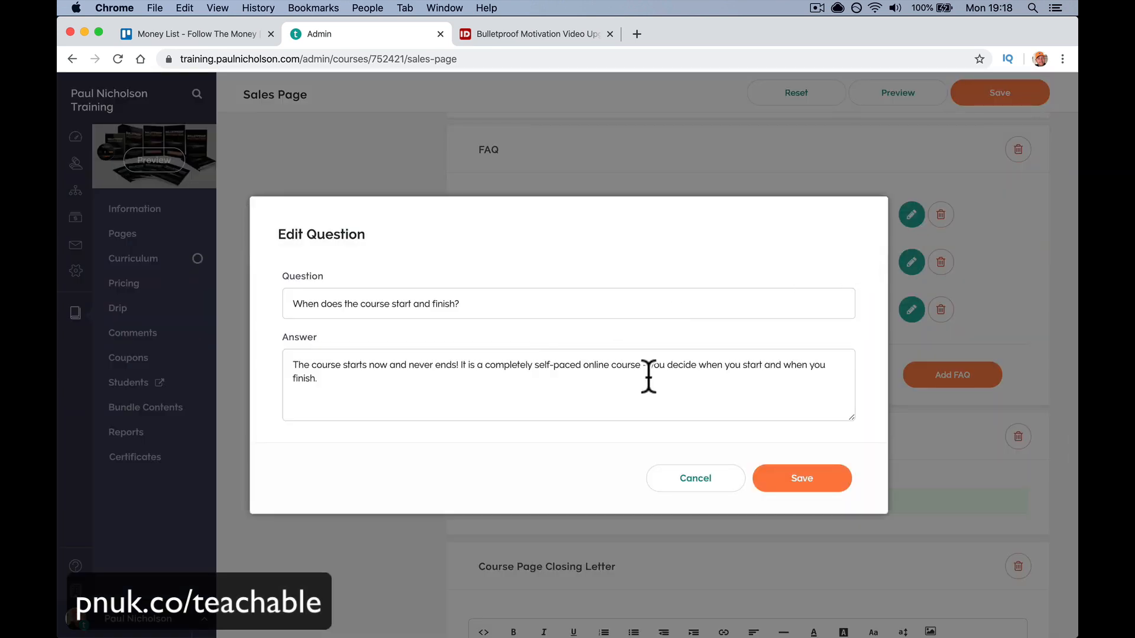
left_click(695, 480)
- Save the sales page once more
scroll(760, 481, "down", 3)
scroll(724, 398, "down", 6)
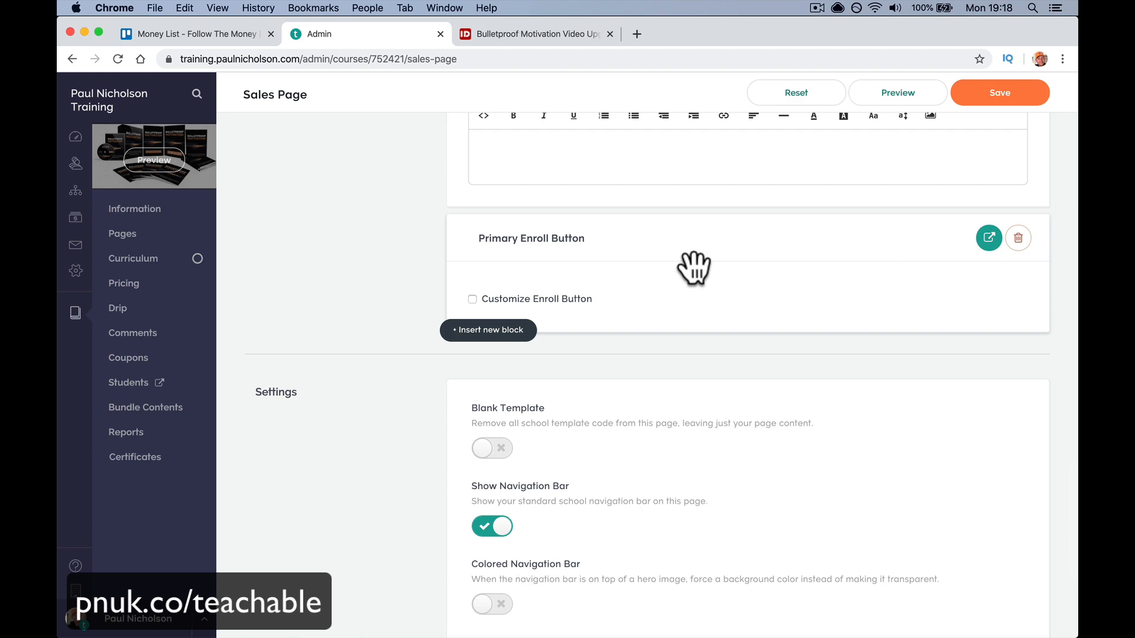
scroll(881, 136, "up", 15)
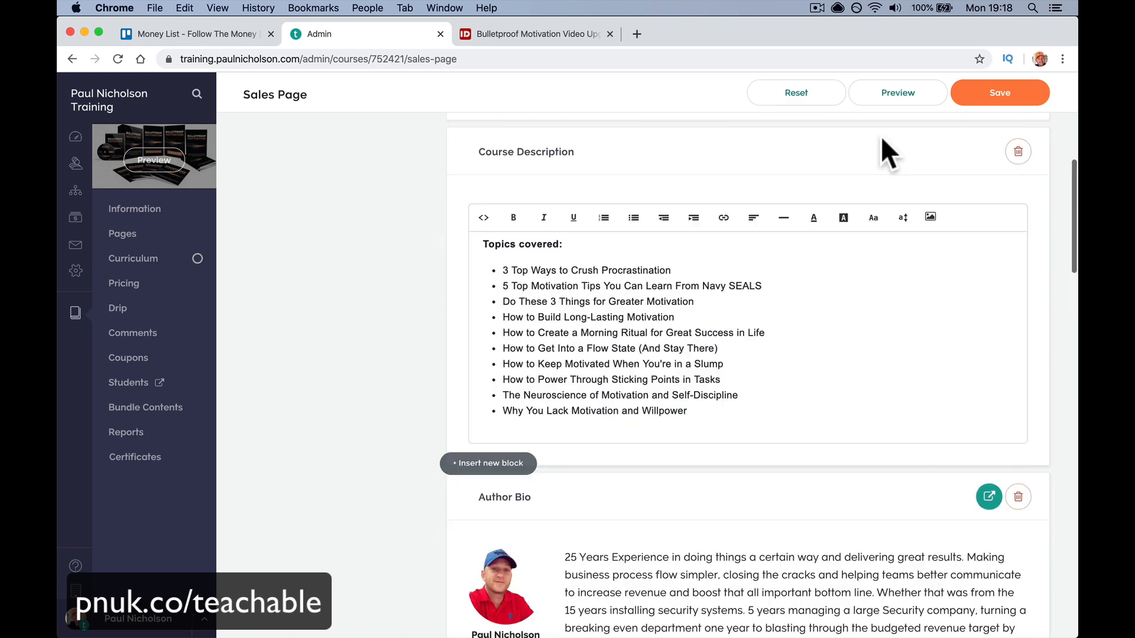
left_click(970, 104)
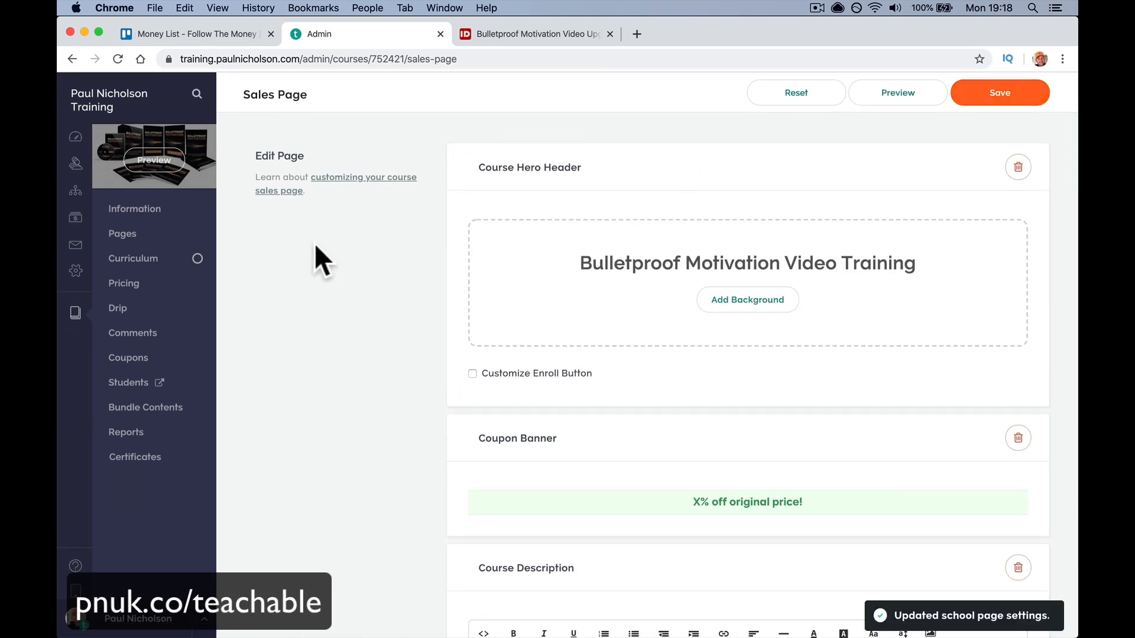
left_click(172, 163)
- Preview the sales page as a visitor and dismiss the analytics widget
left_click(467, 283)
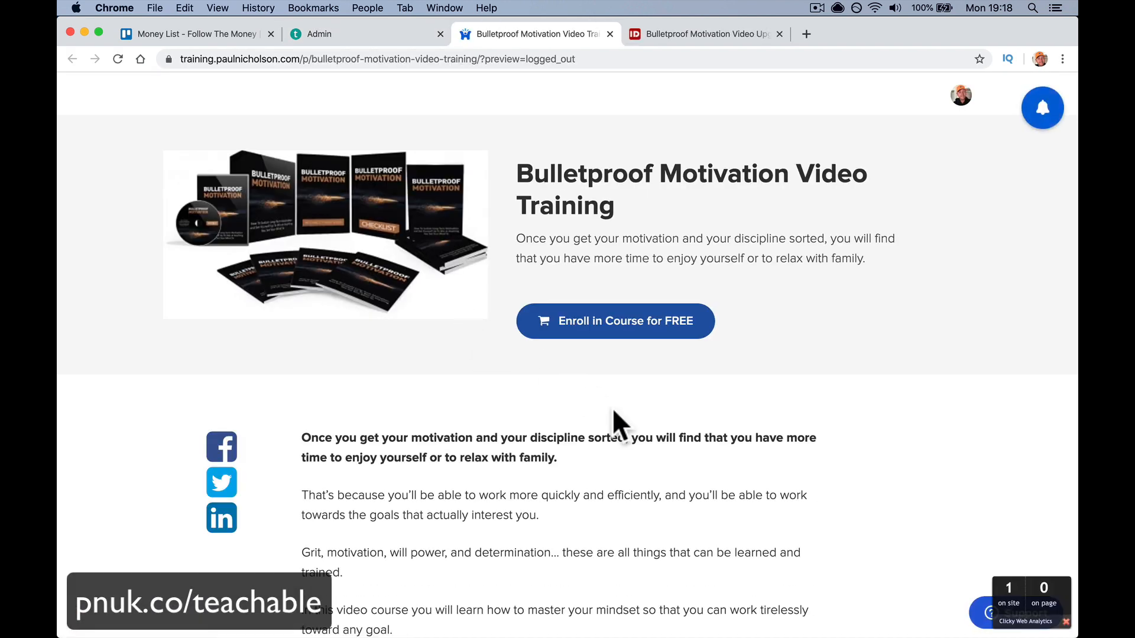
left_click(1066, 623)
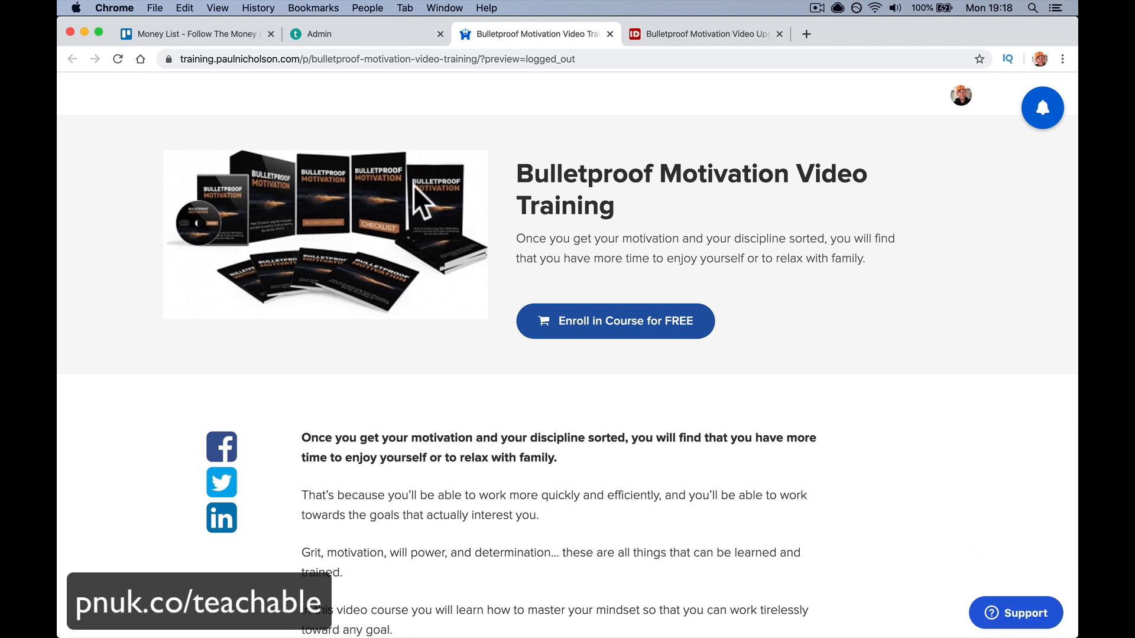
scroll(380, 229, "down", 10)
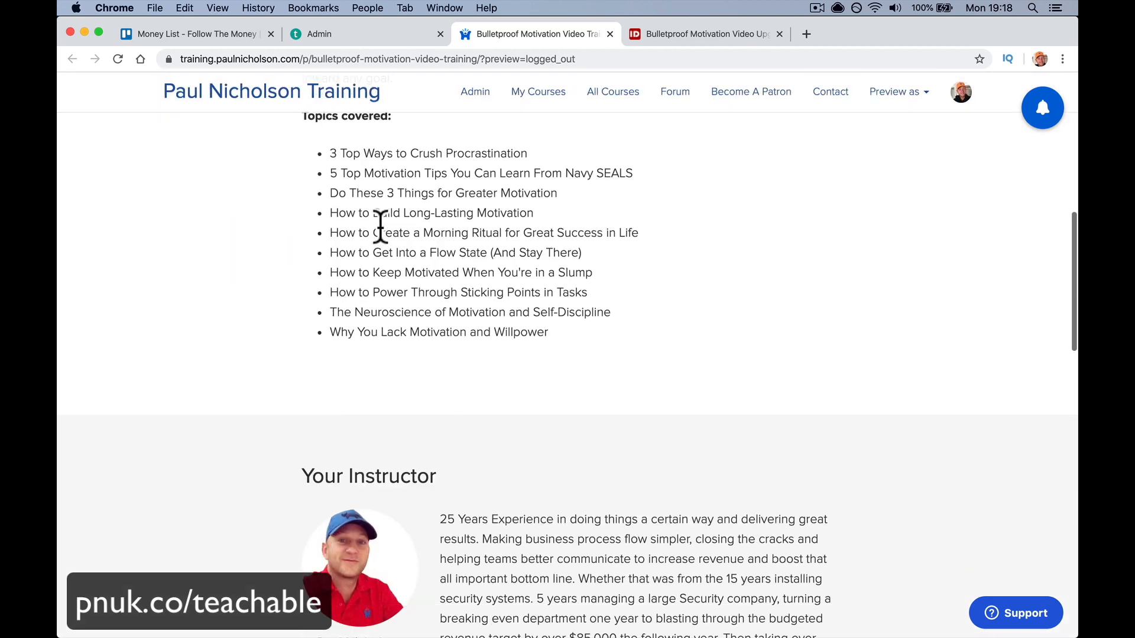
scroll(382, 231, "down", 7)
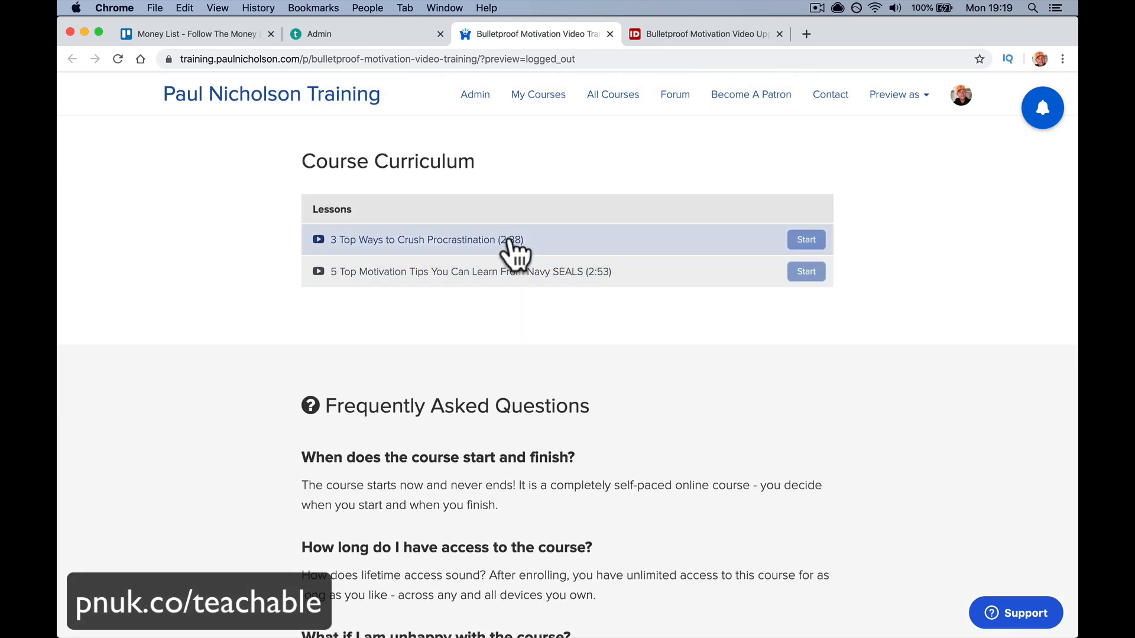
scroll(524, 264, "up", 15)
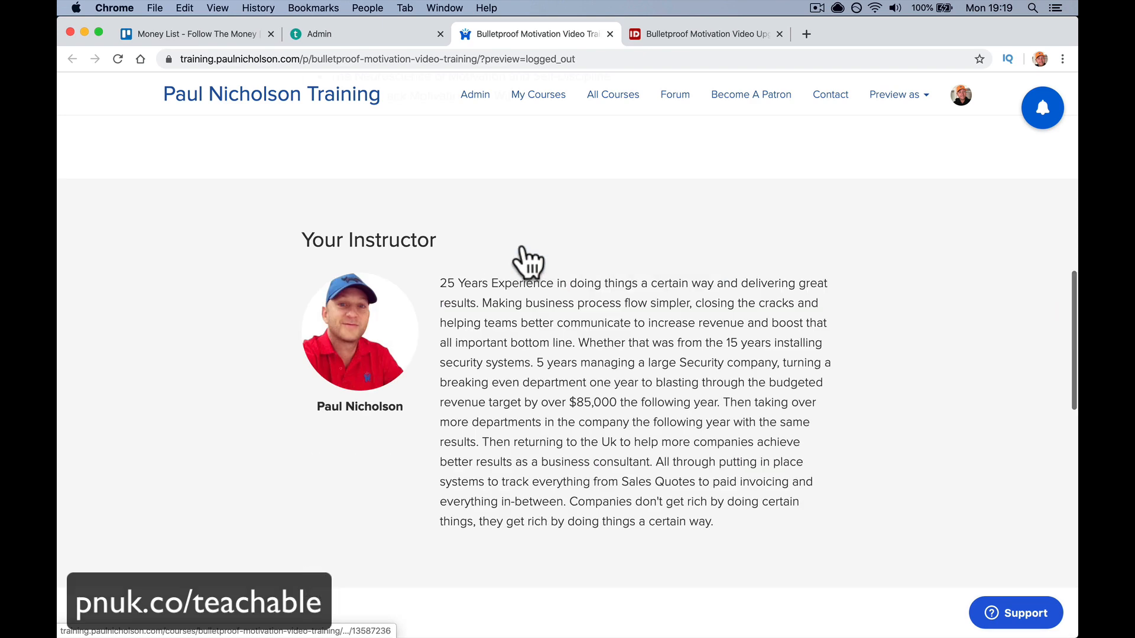
- Enroll in the course for free, play lesson 1, and mark both lessons complete
left_click(640, 324)
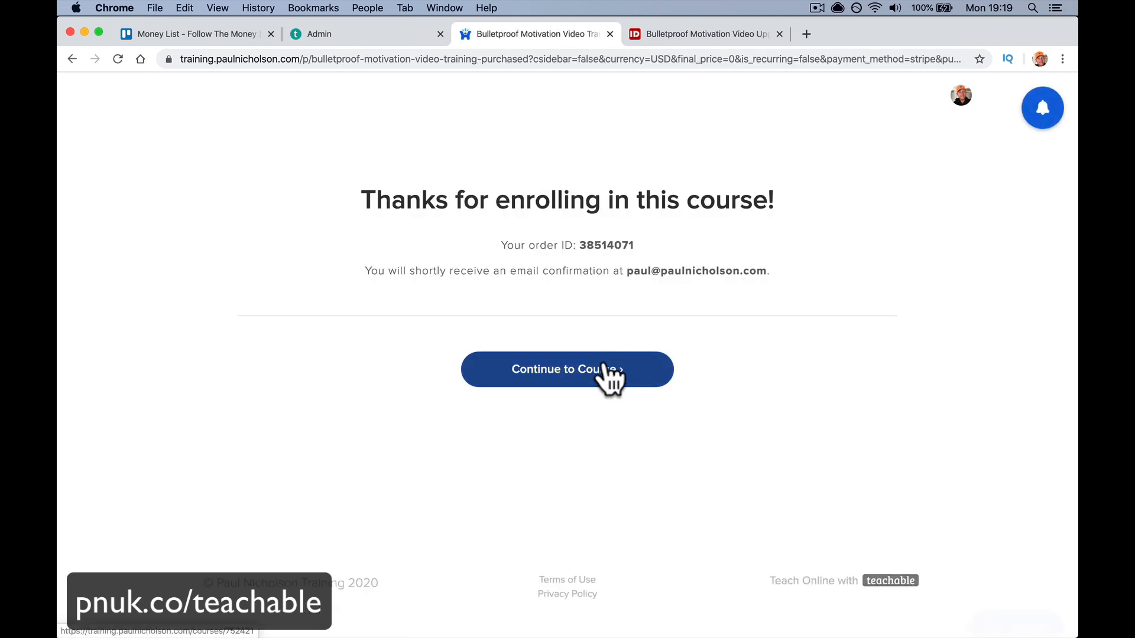
left_click(602, 374)
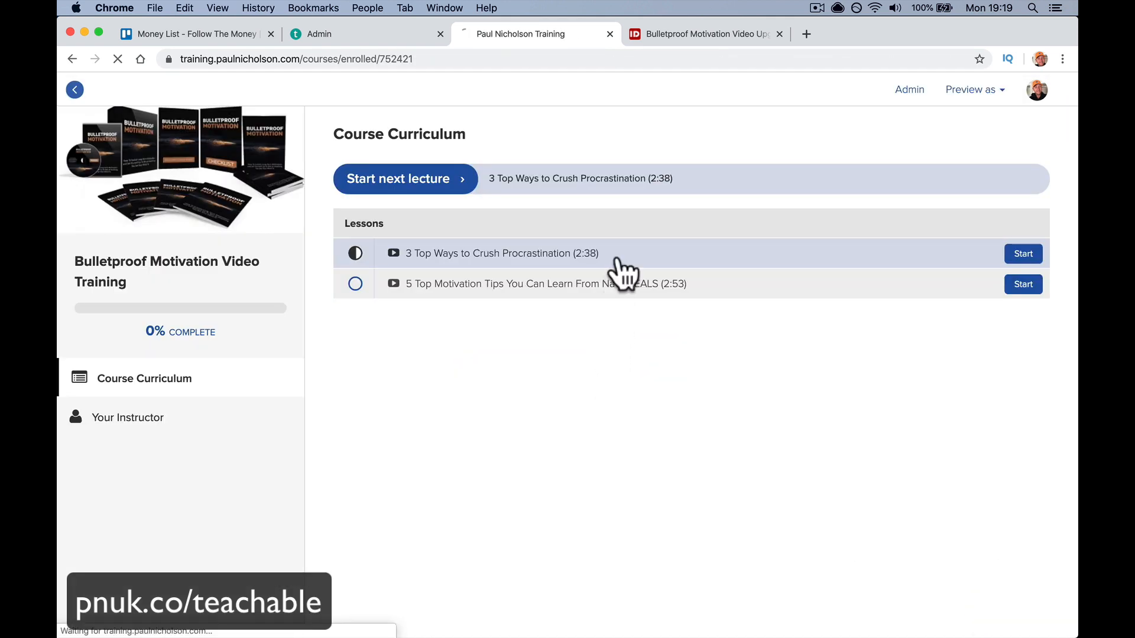
left_click(617, 259)
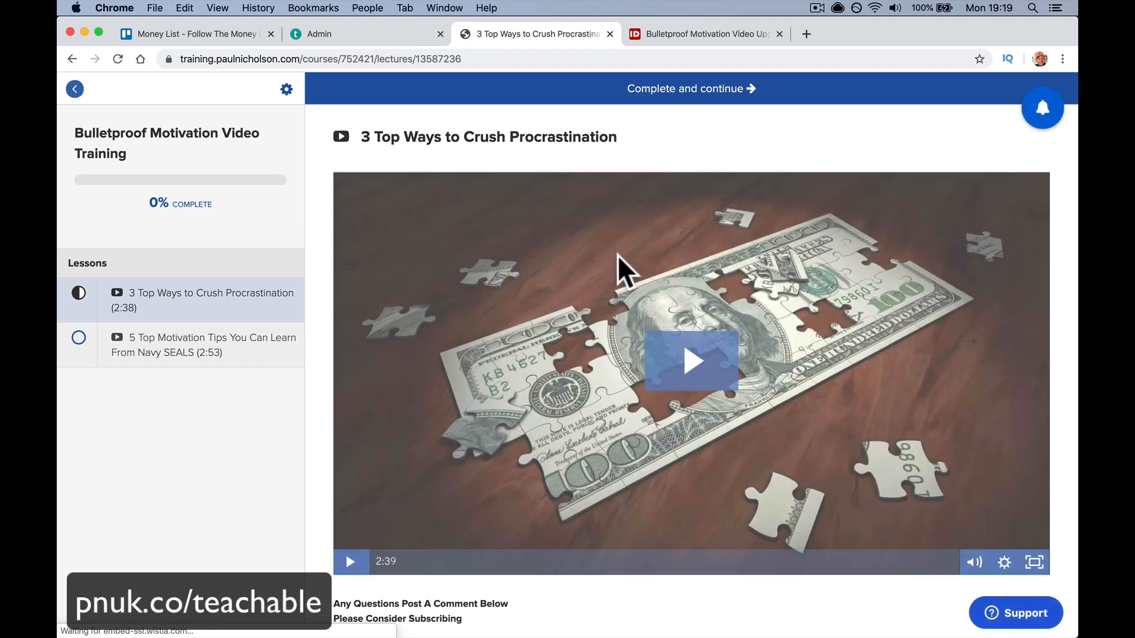
left_click(619, 255)
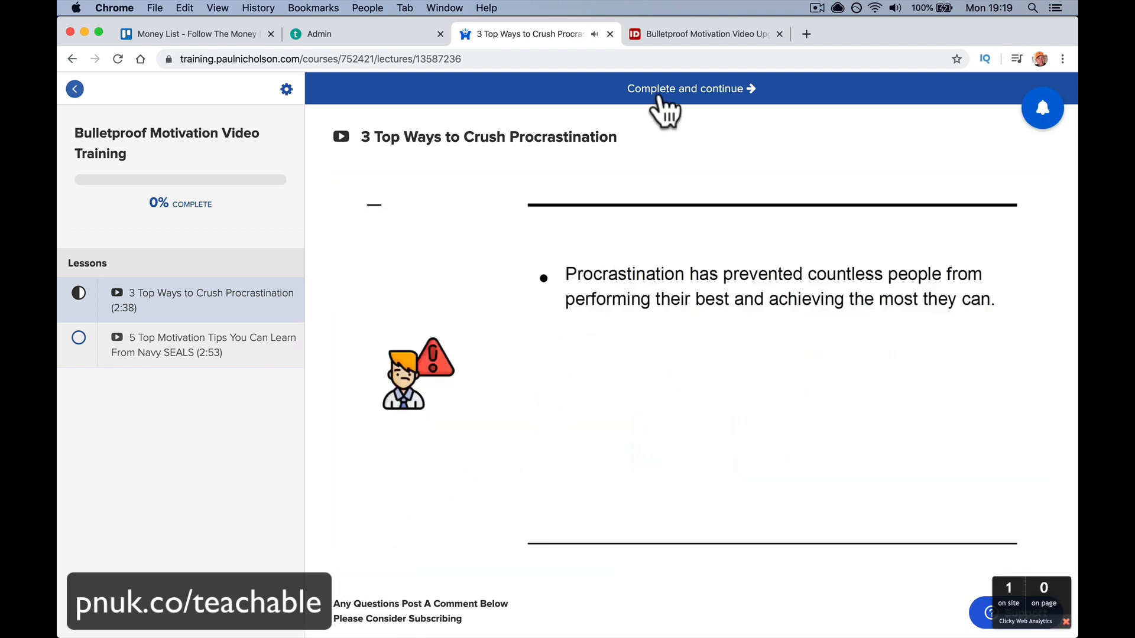
left_click(687, 95)
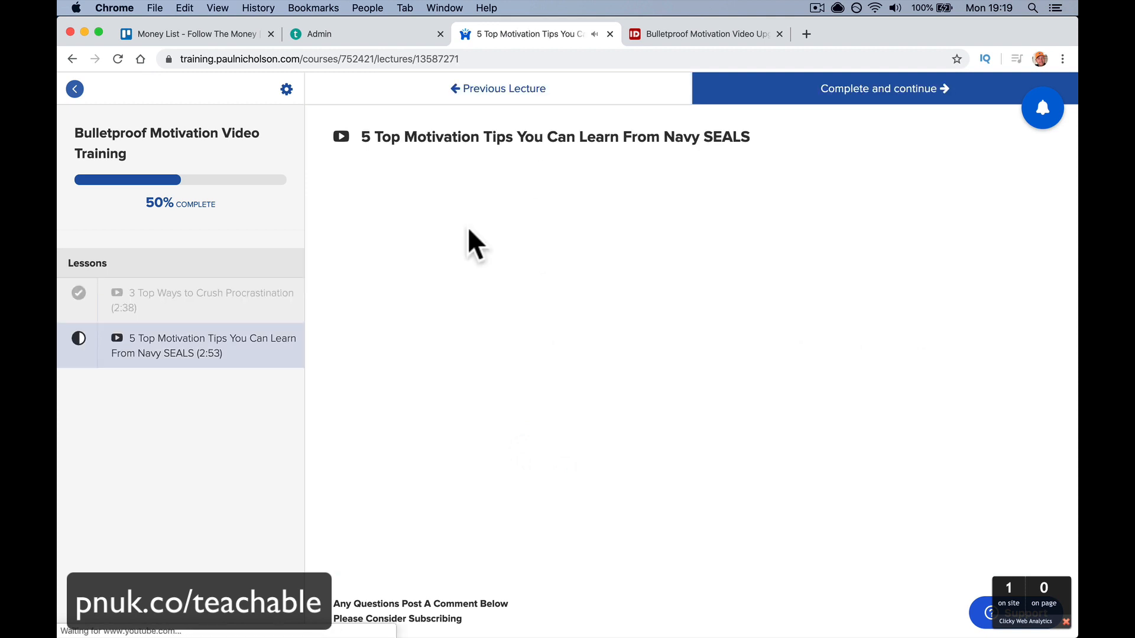
left_click(733, 100)
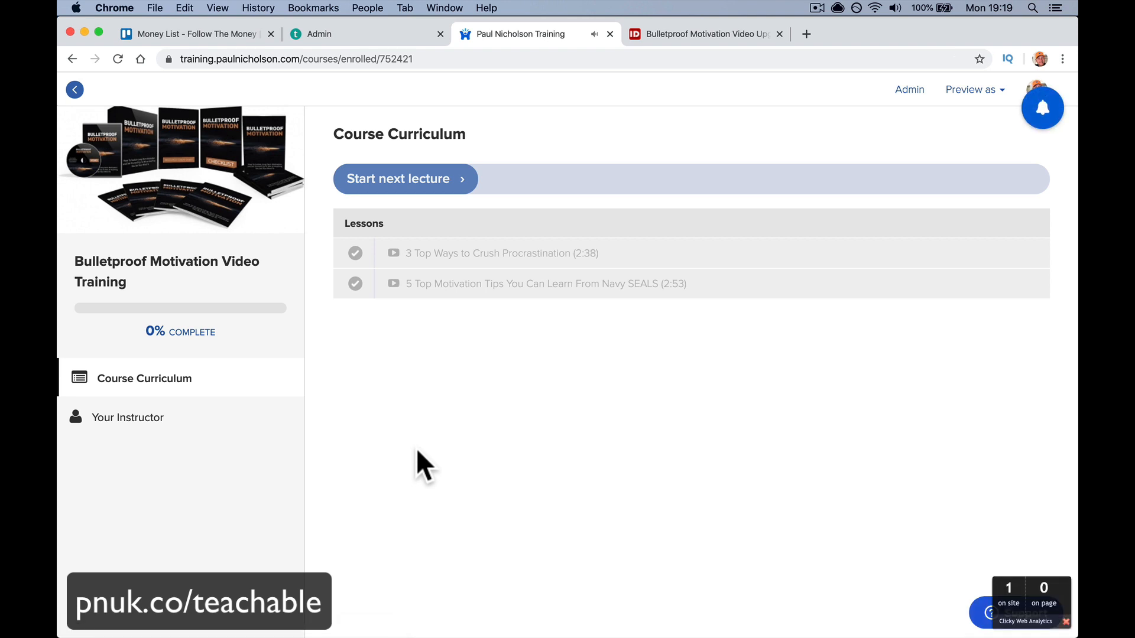
- Read the enrollment confirmation and new-enrollment notification emails in Mail, then return to Chrome
left_click(518, 622)
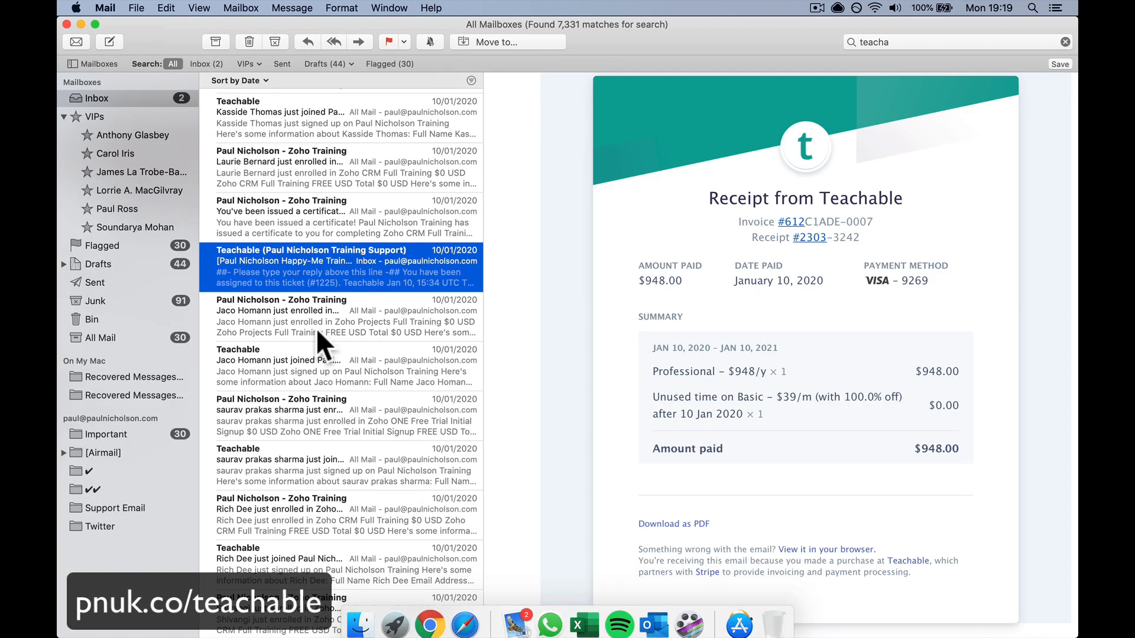
left_click(123, 102)
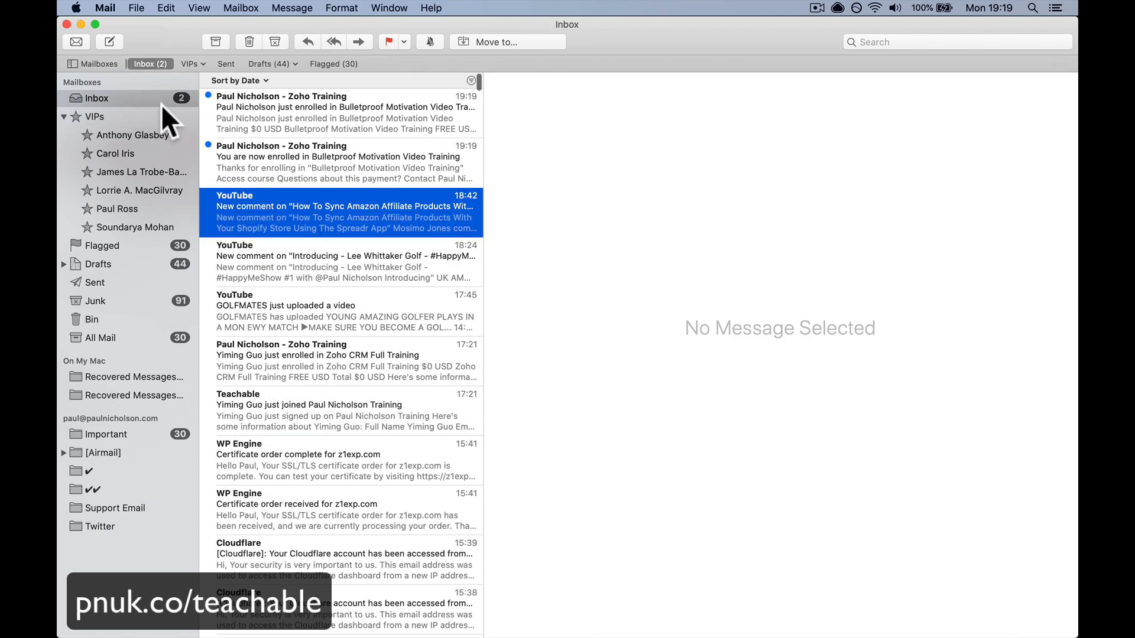
left_click(292, 160)
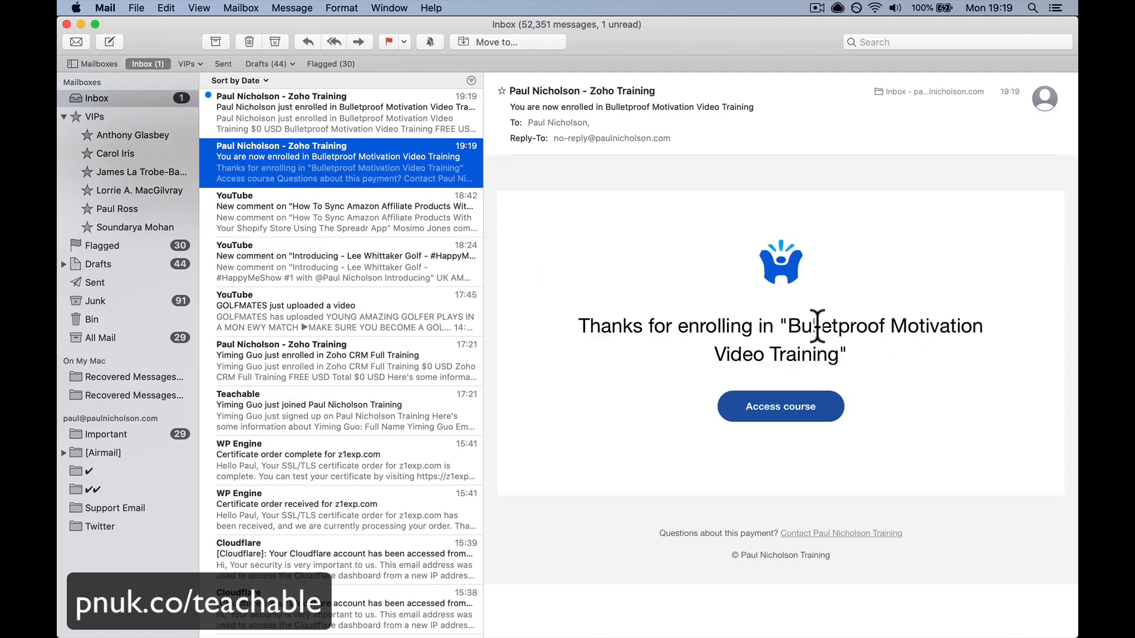
left_click(399, 133)
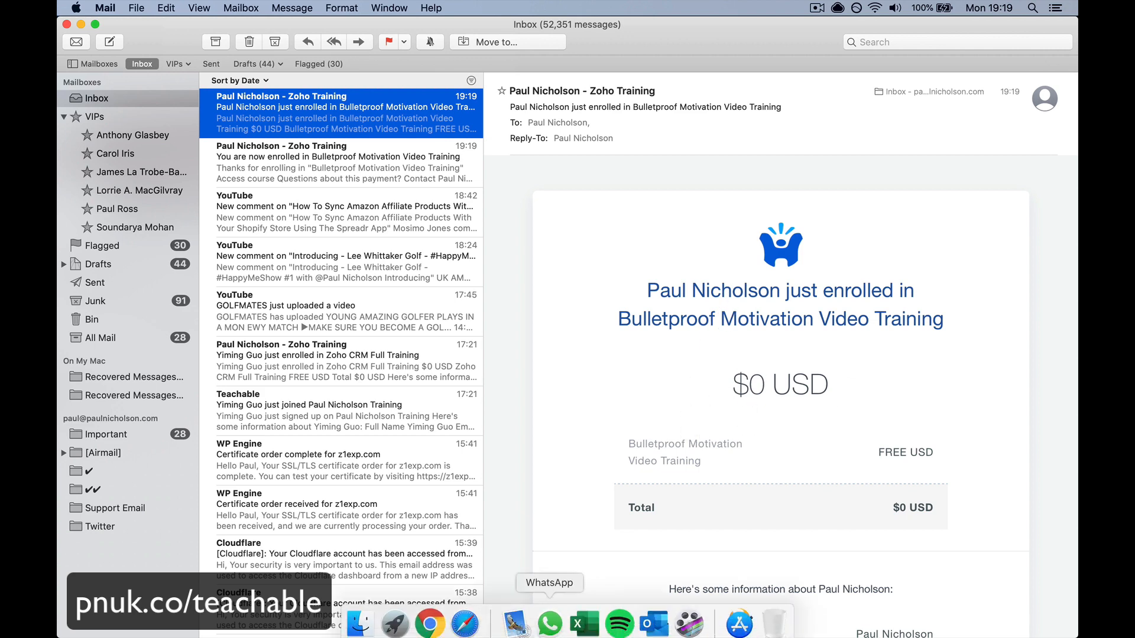
left_click(430, 625)
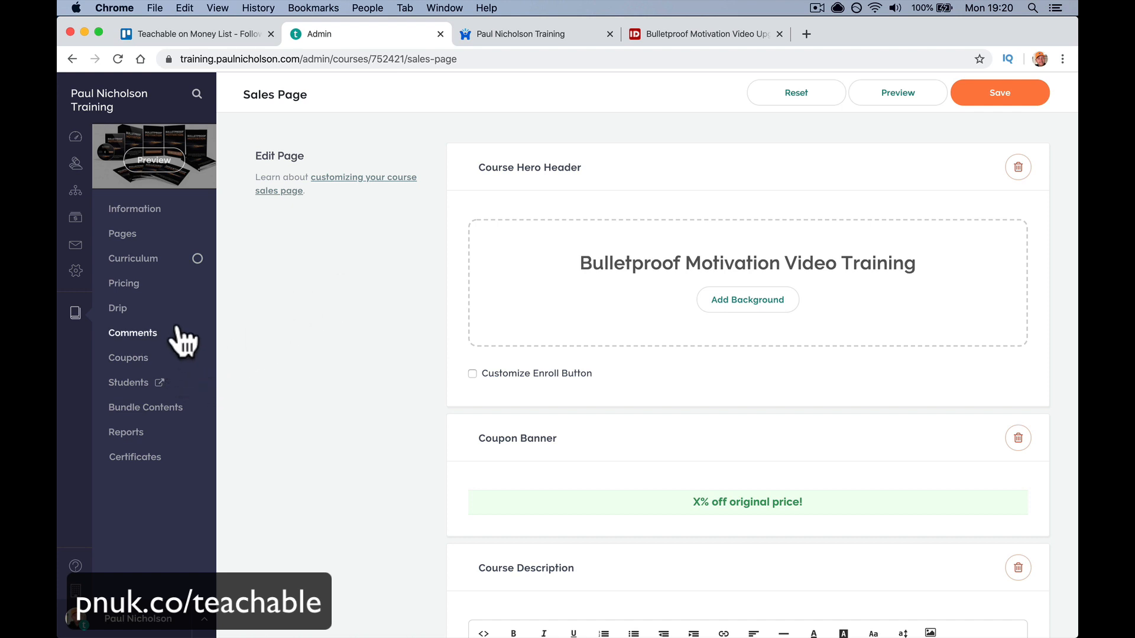
- Add Youtube Channel SEO V2 and Modern Vlogging to the course's Bundle Contents
left_click(167, 408)
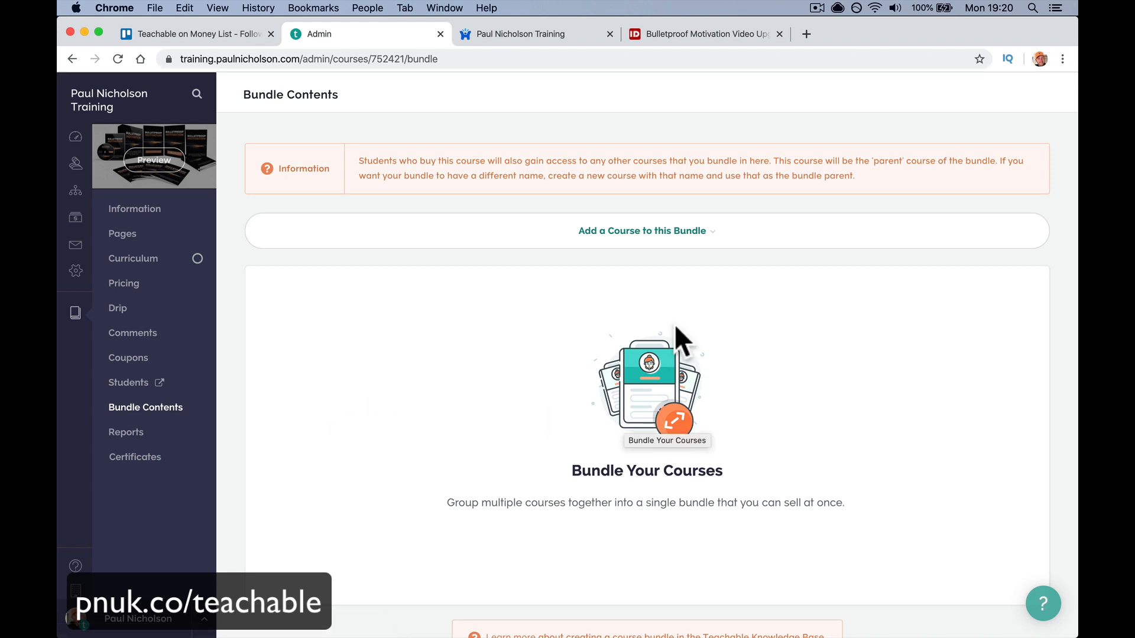
scroll(675, 324, "down", 2)
left_click(697, 177)
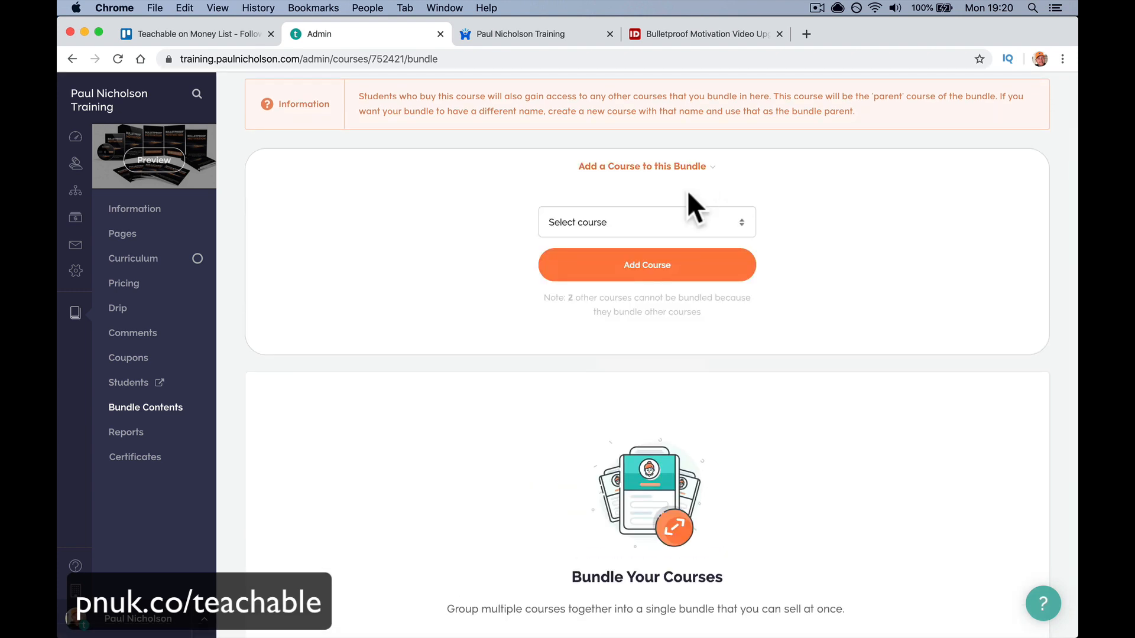
left_click(679, 223)
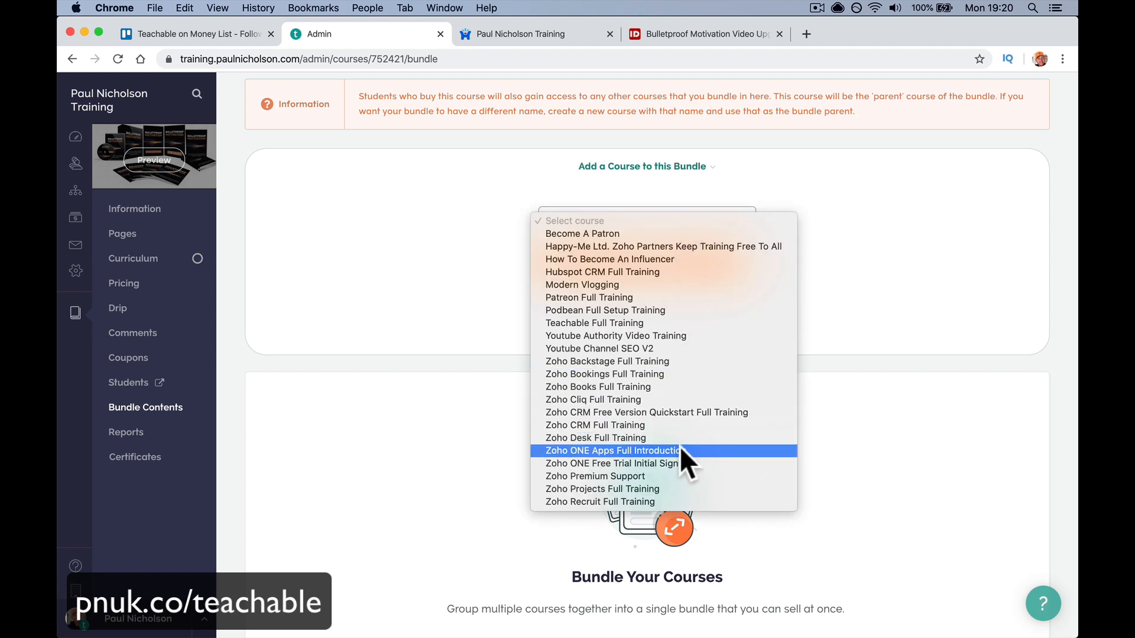
left_click(679, 349)
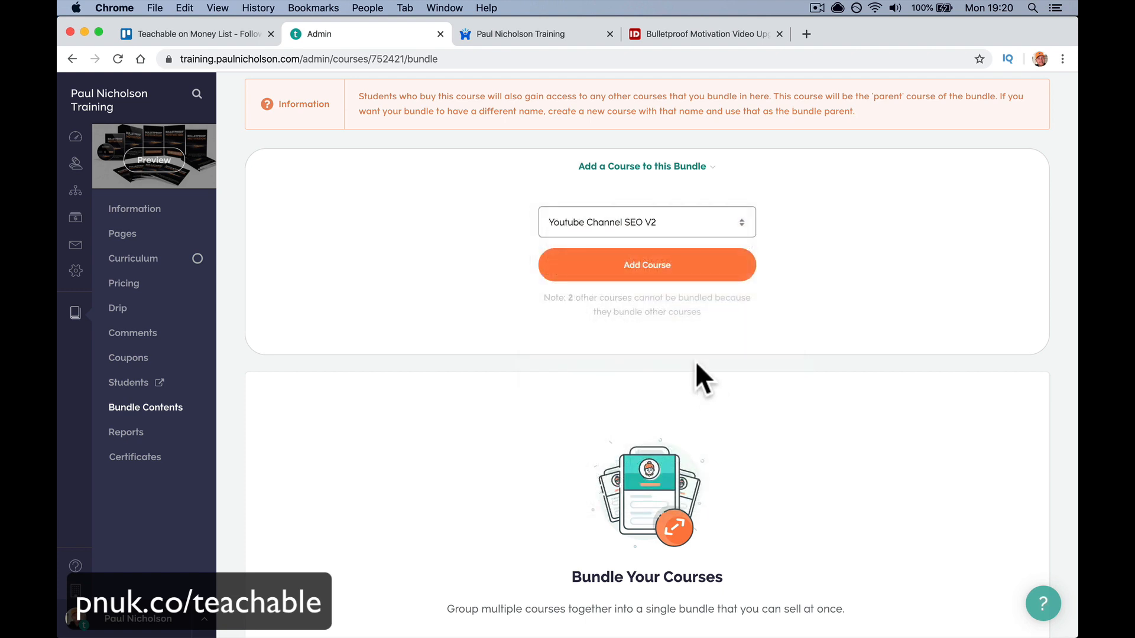
left_click(679, 284)
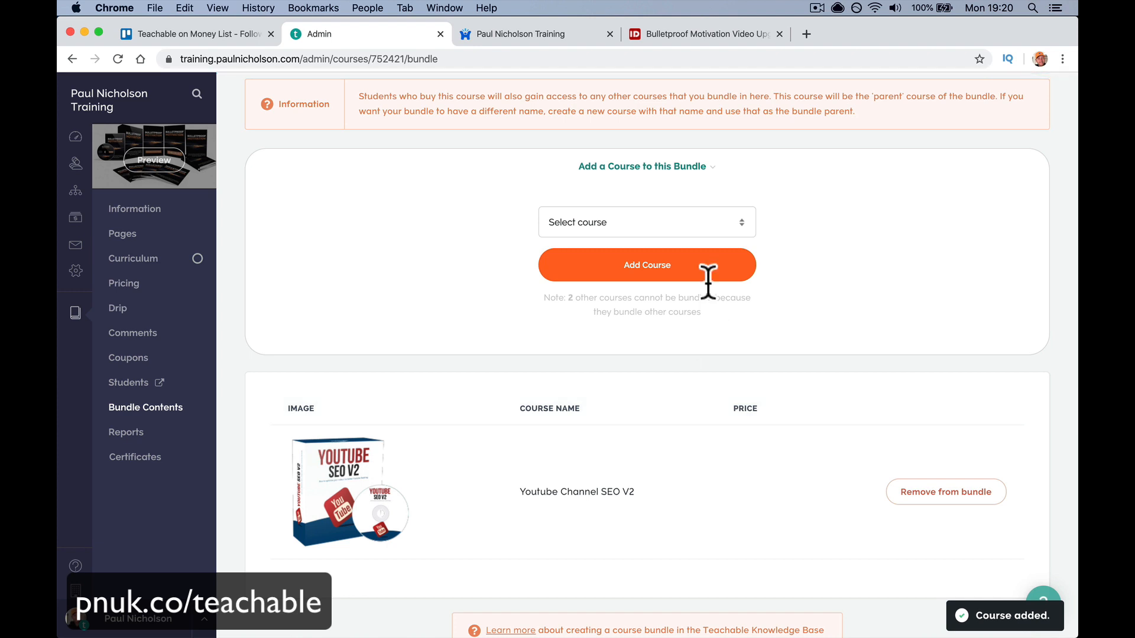
left_click(712, 222)
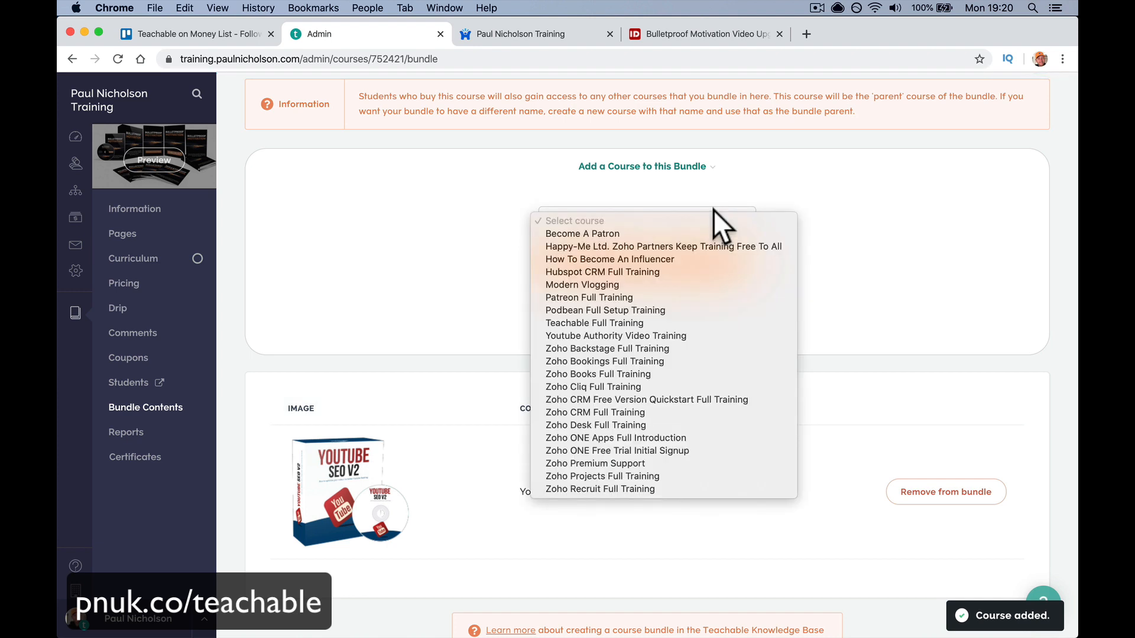
left_click(694, 285)
left_click(694, 283)
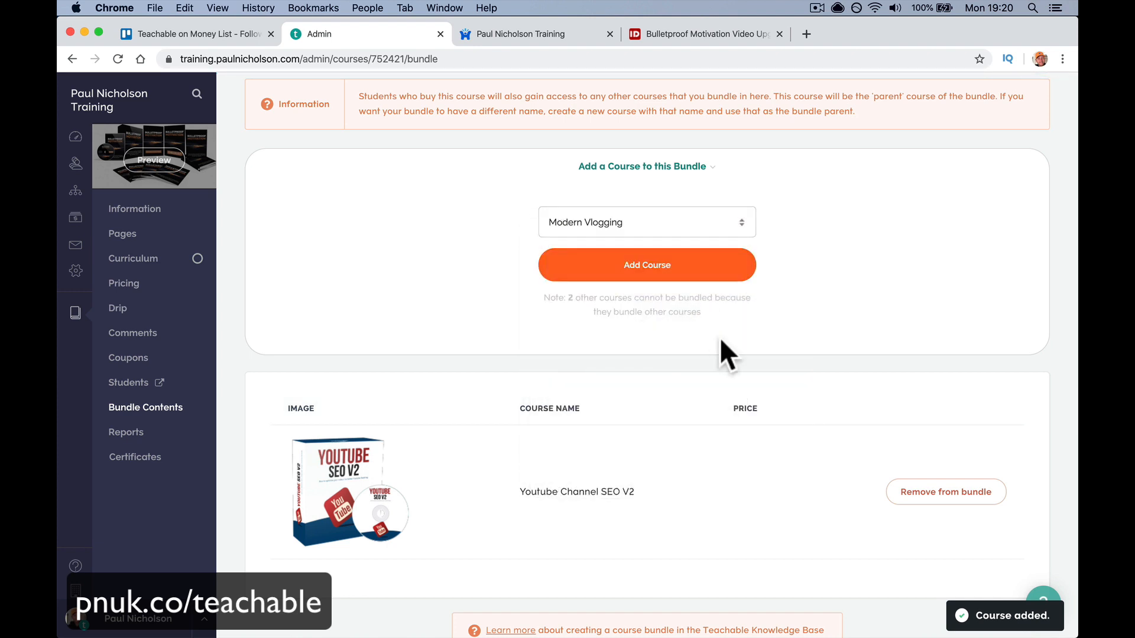
scroll(718, 338, "down", 3)
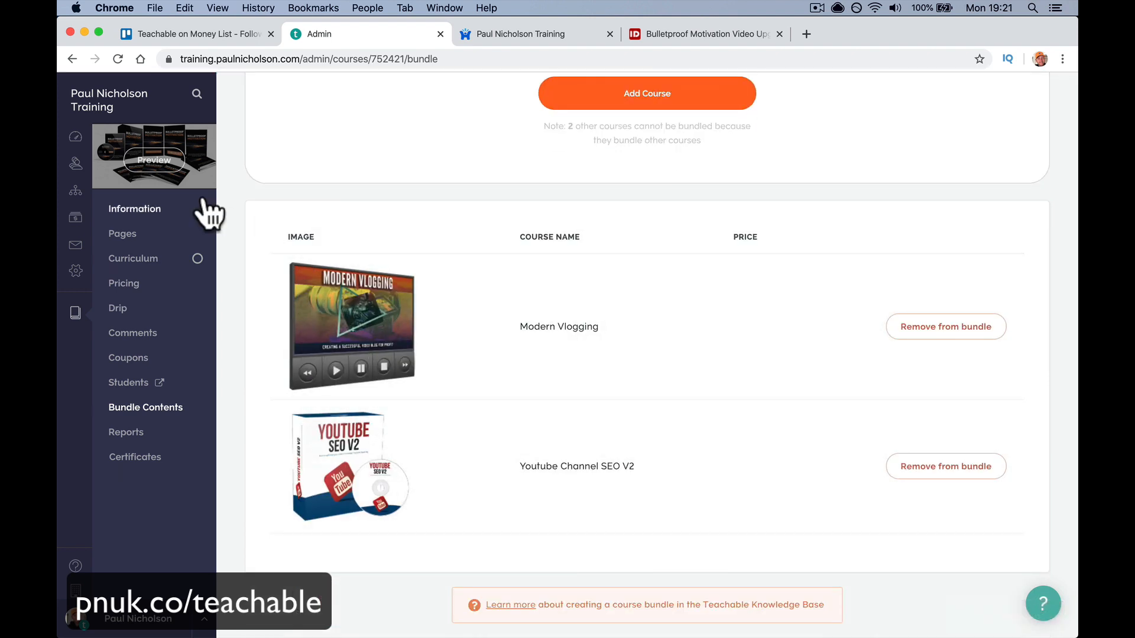
left_click(162, 157)
- Preview the sales page and scroll to Courses Included with Purchase to confirm both bundled courses
left_click(480, 313)
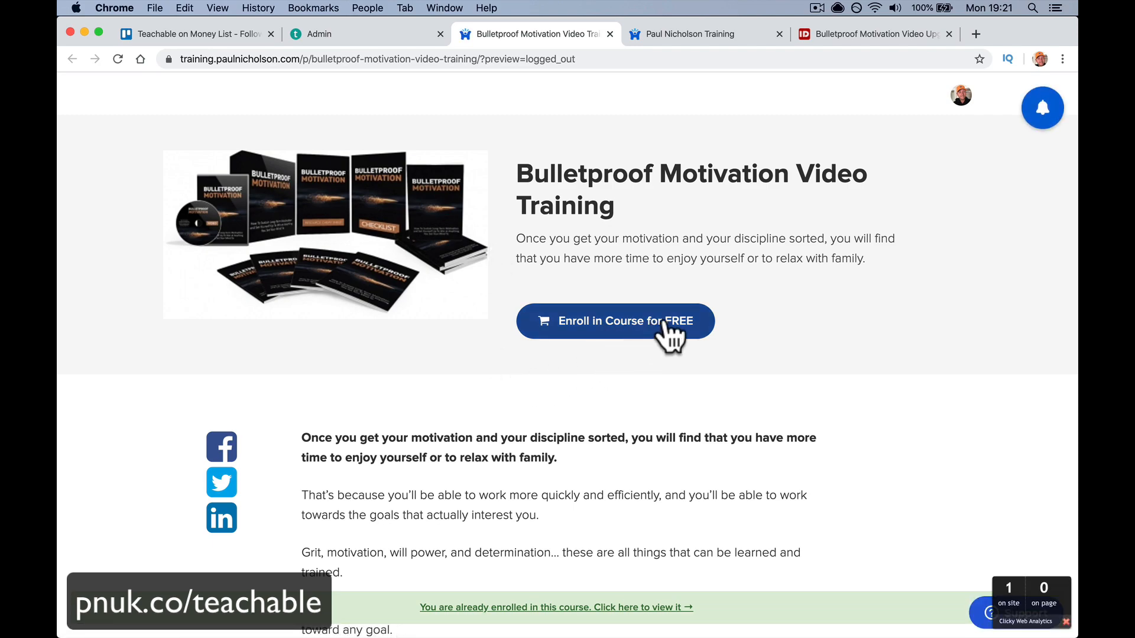
scroll(671, 329, "down", 20)
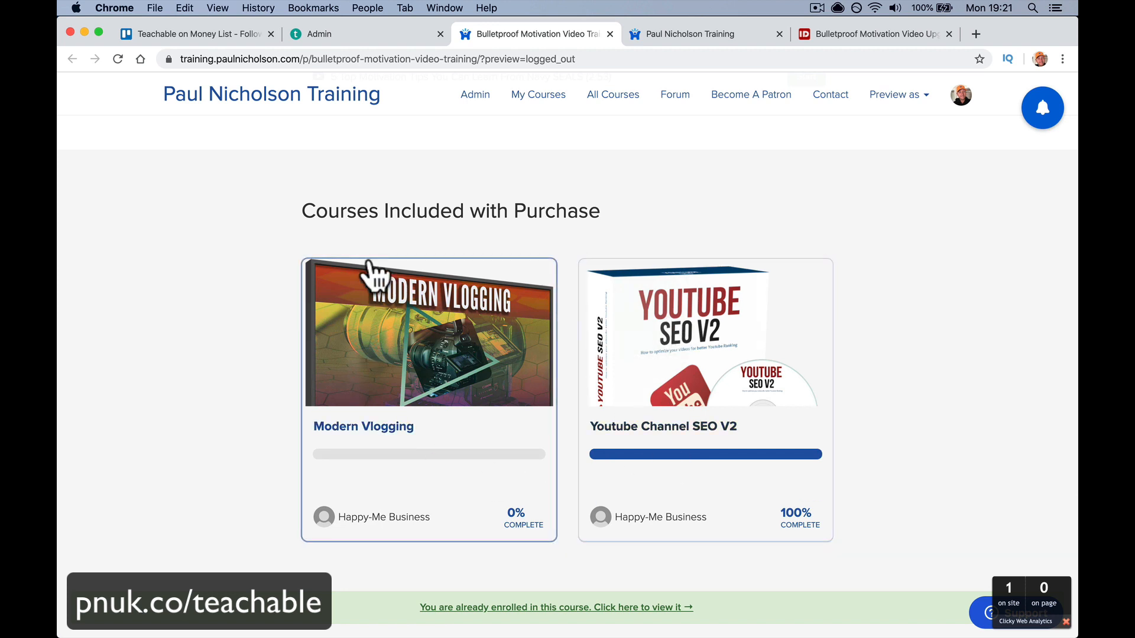
scroll(555, 224, "down", 2)
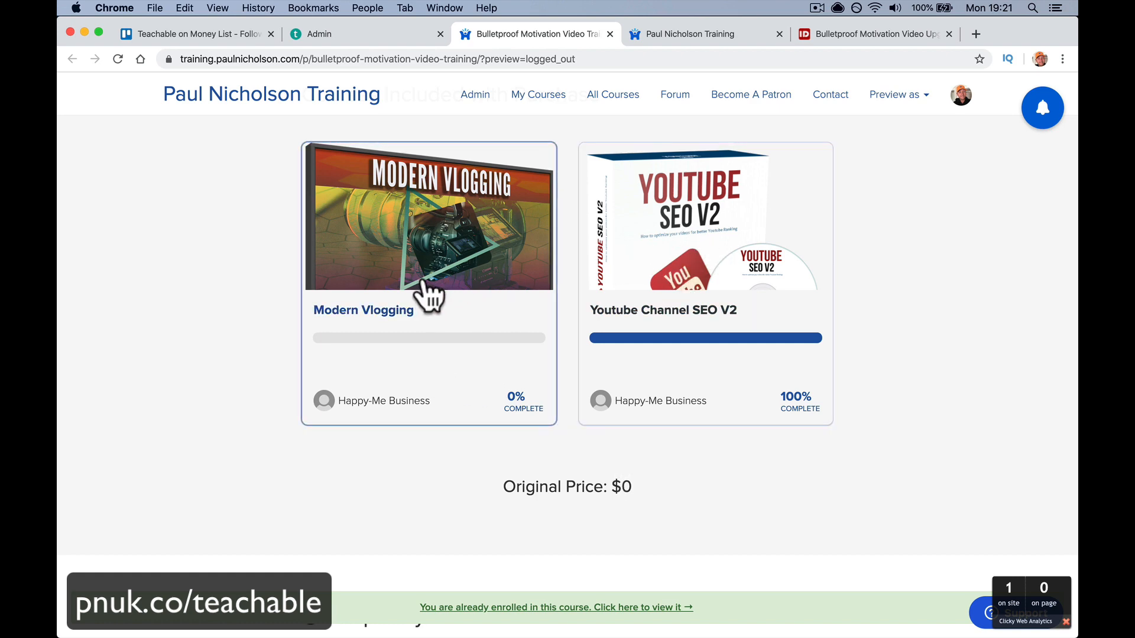
scroll(609, 260, "up", 10)
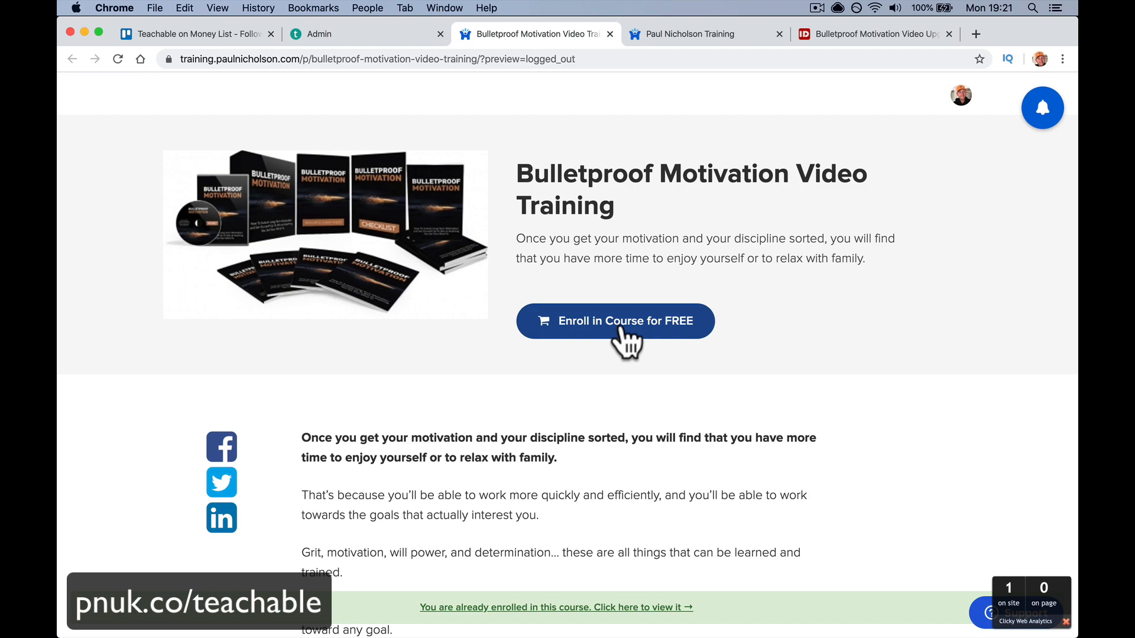
scroll(621, 338, "down", 15)
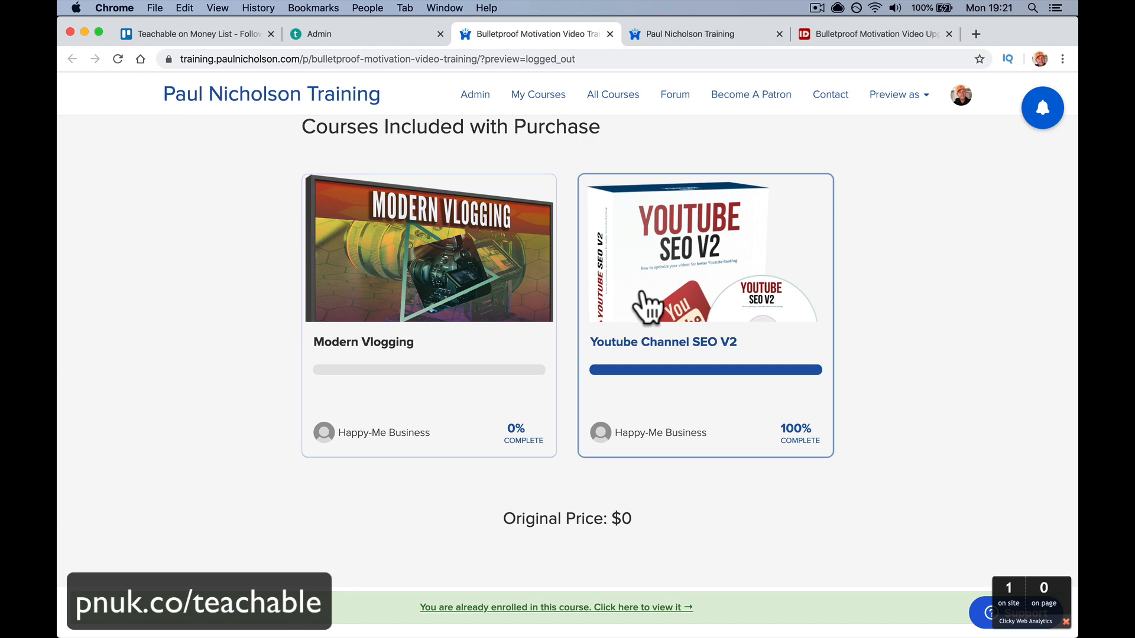
scroll(648, 305, "up", 15)
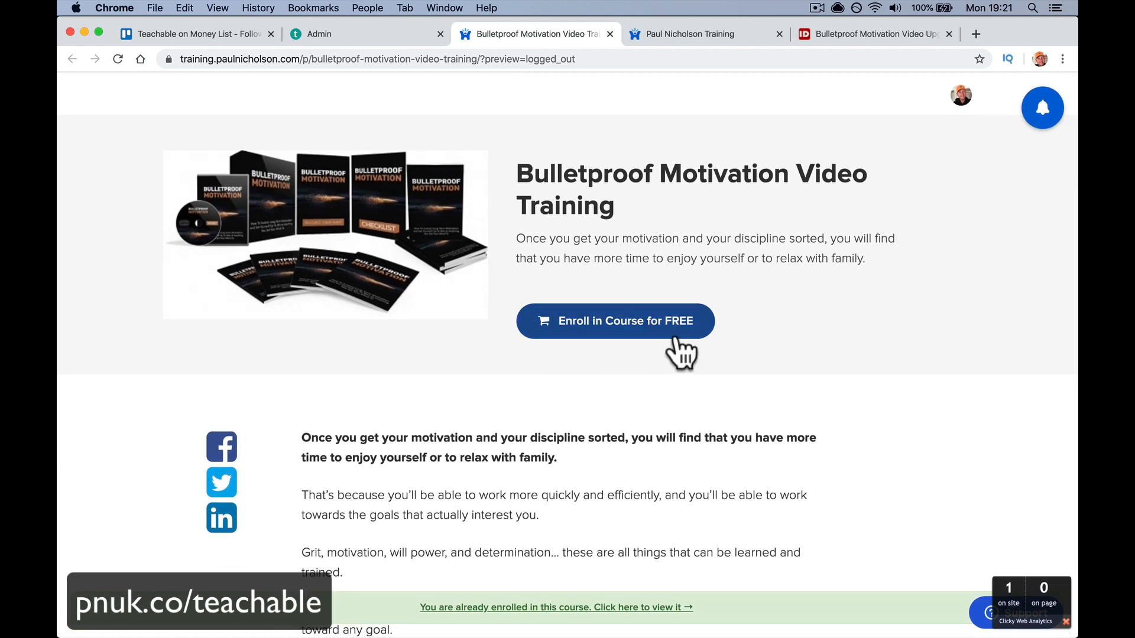
- Remove Youtube Channel SEO V2 from the bundle contents, reloading and retrying the removal
left_click(385, 33)
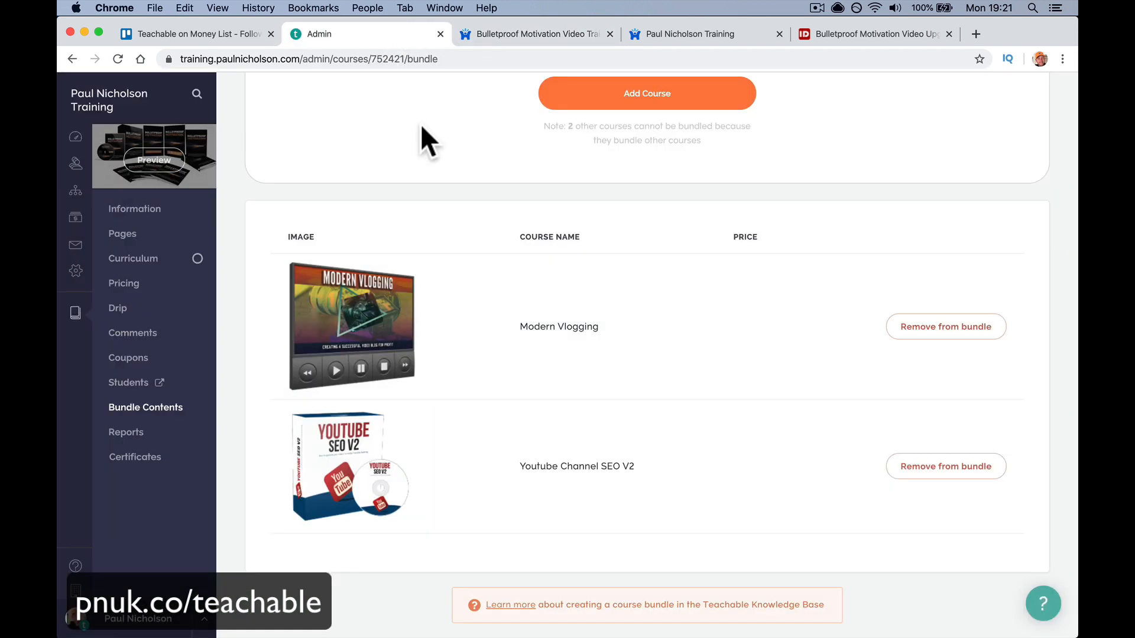
left_click(931, 468)
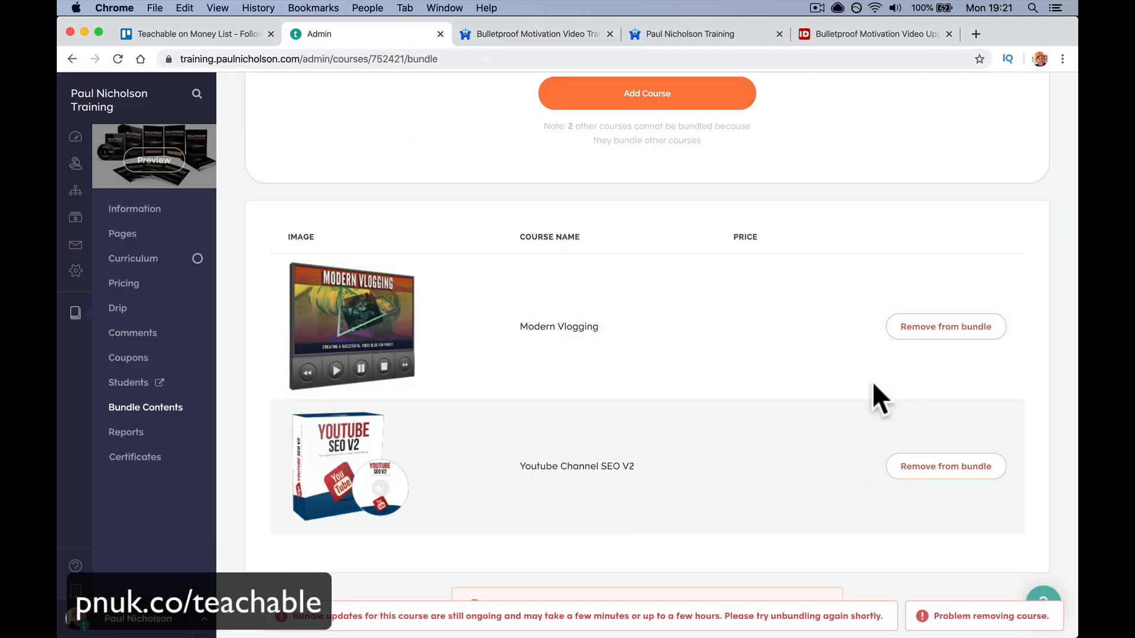
left_click(118, 58)
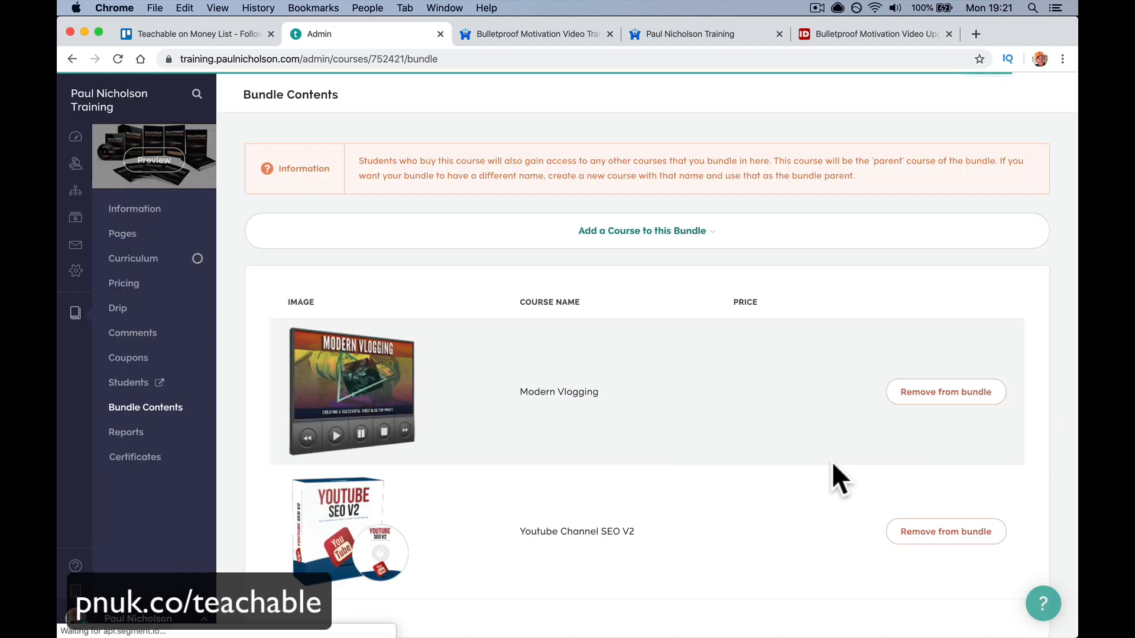
left_click(984, 541)
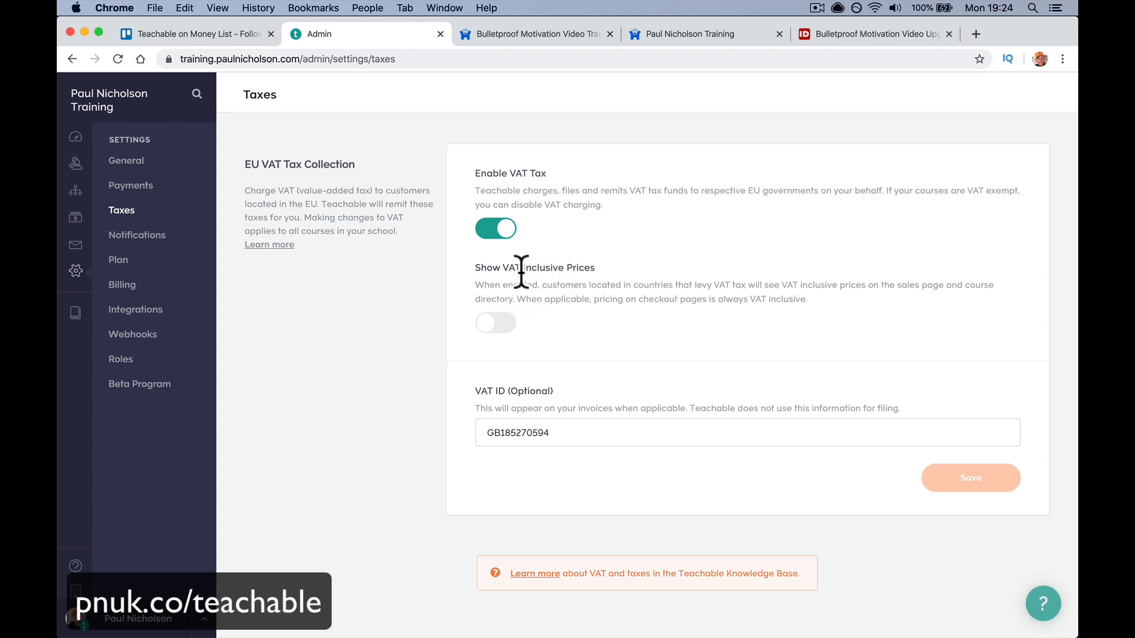
- Open the courses list in a new tab and go to Bulletproof Motivation's Pricing
right_click(75, 319)
left_click(94, 320)
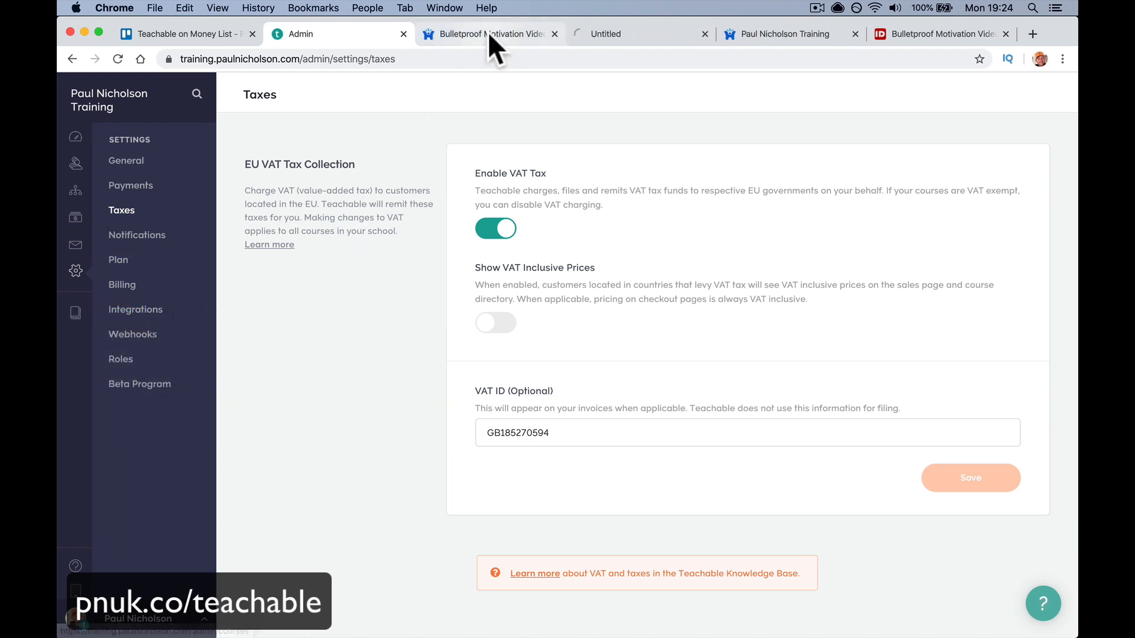
left_click(548, 34)
left_click(555, 34)
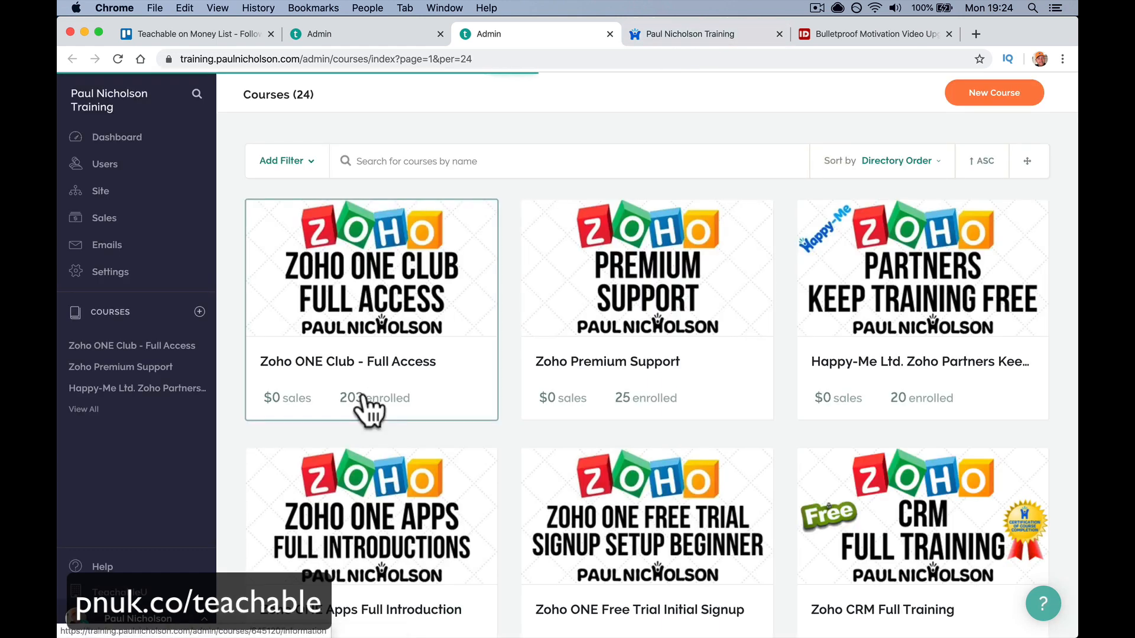
scroll(367, 411, "down", 20)
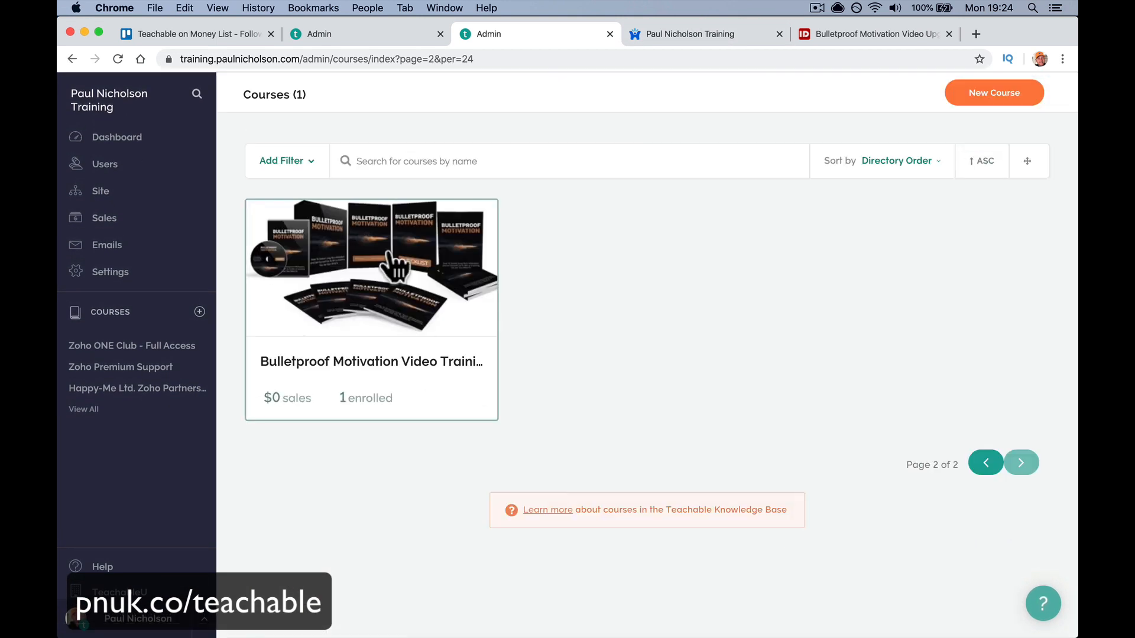
left_click(390, 255)
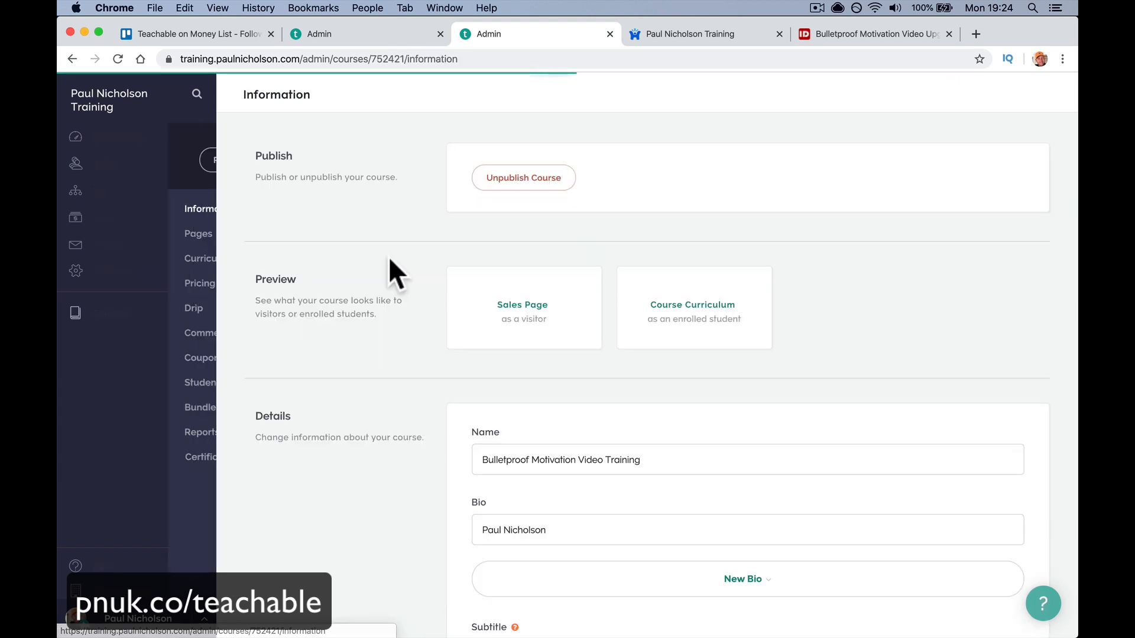
left_click(155, 287)
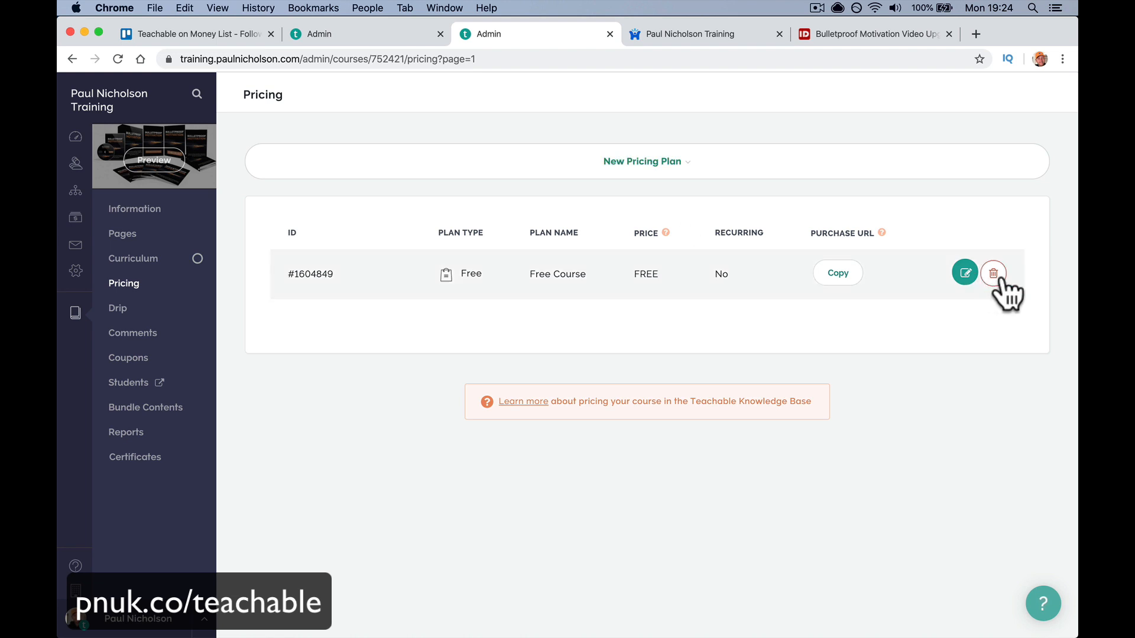
- Delete the Free plan, along with a mistakenly added 200 USD plan
left_click(993, 273)
left_click(625, 413)
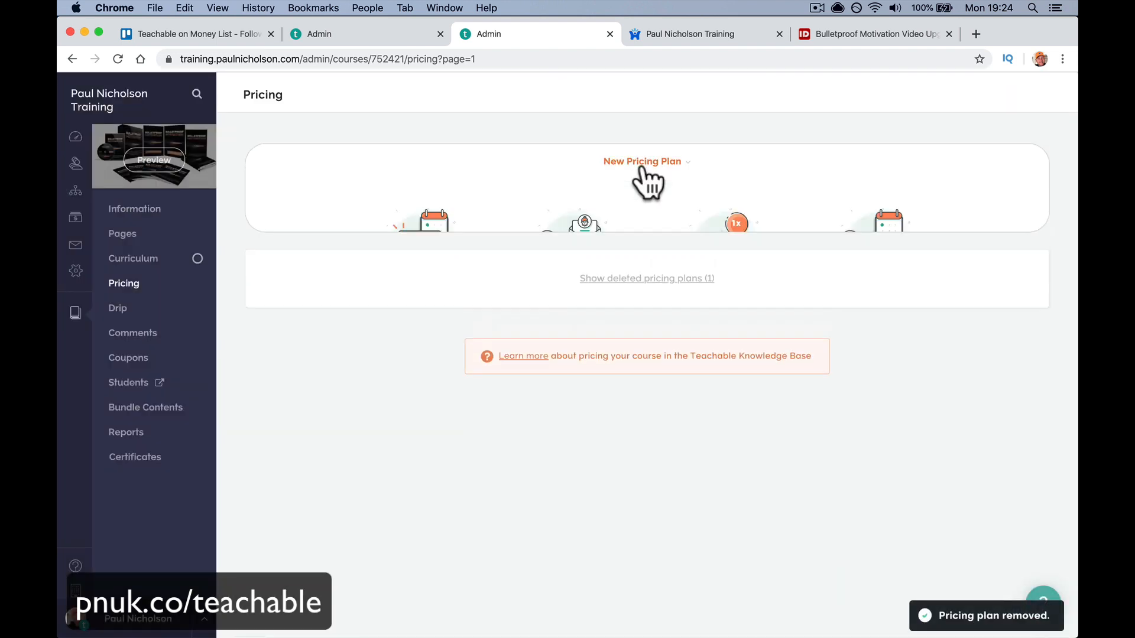
left_click(691, 256)
left_click(623, 223)
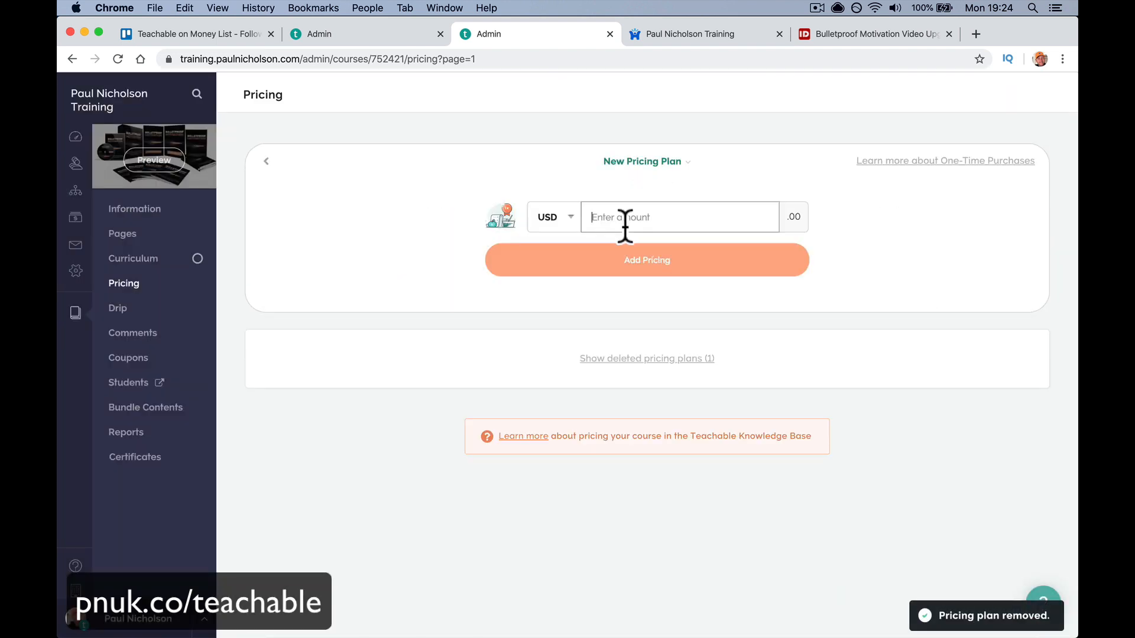
type("200")
left_click(626, 272)
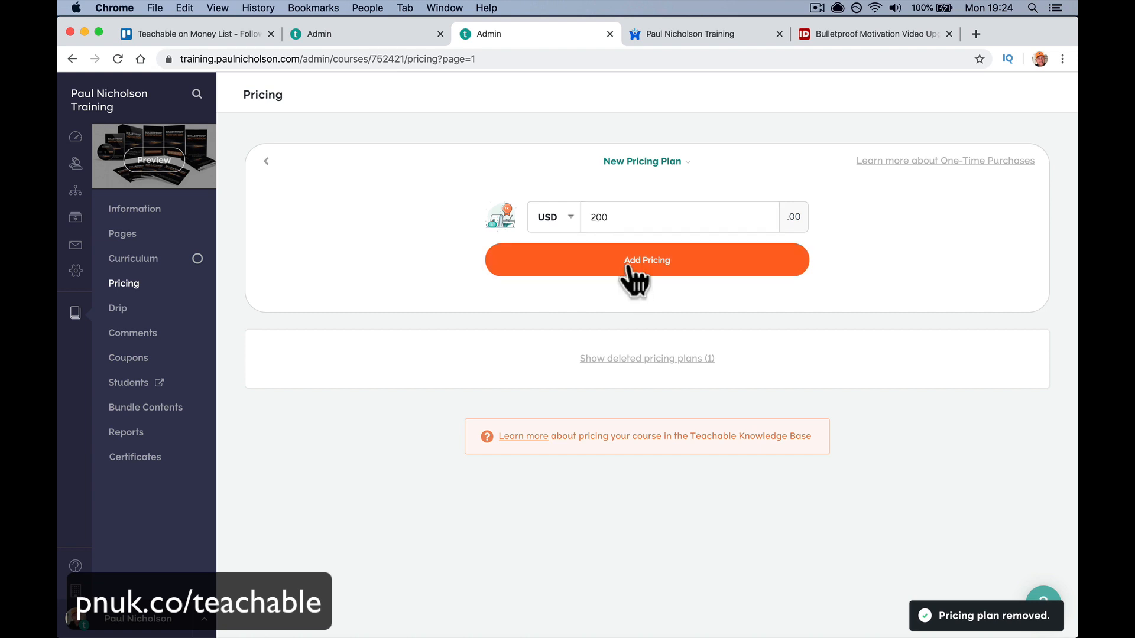
left_click(993, 273)
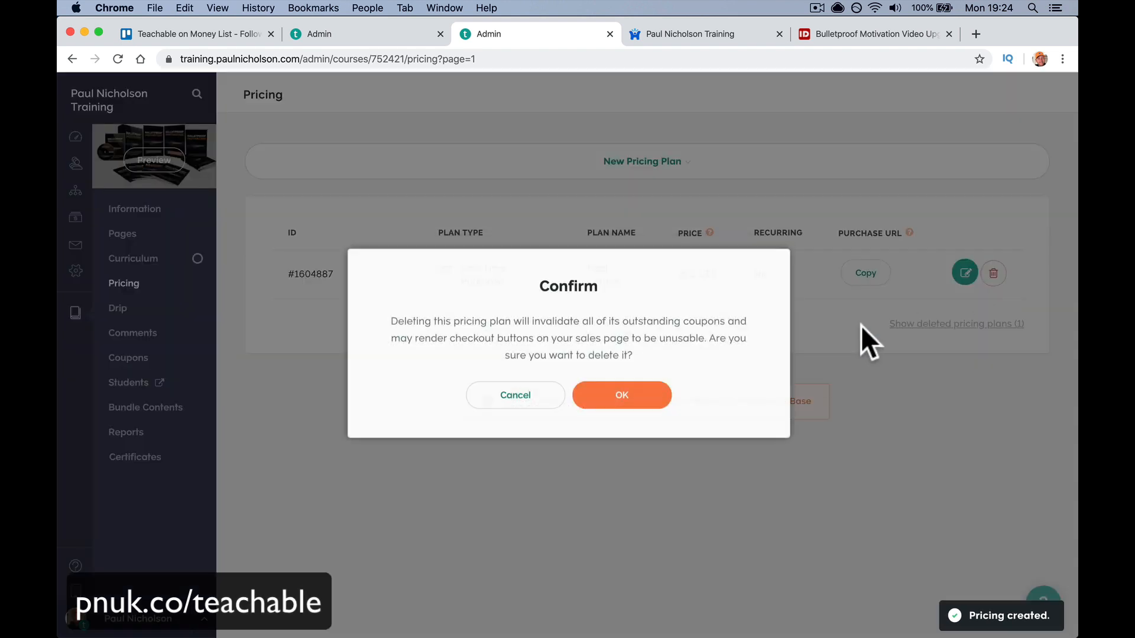
left_click(639, 414)
- Add a one-time purchase pricing plan of 1997 USD
left_click(655, 162)
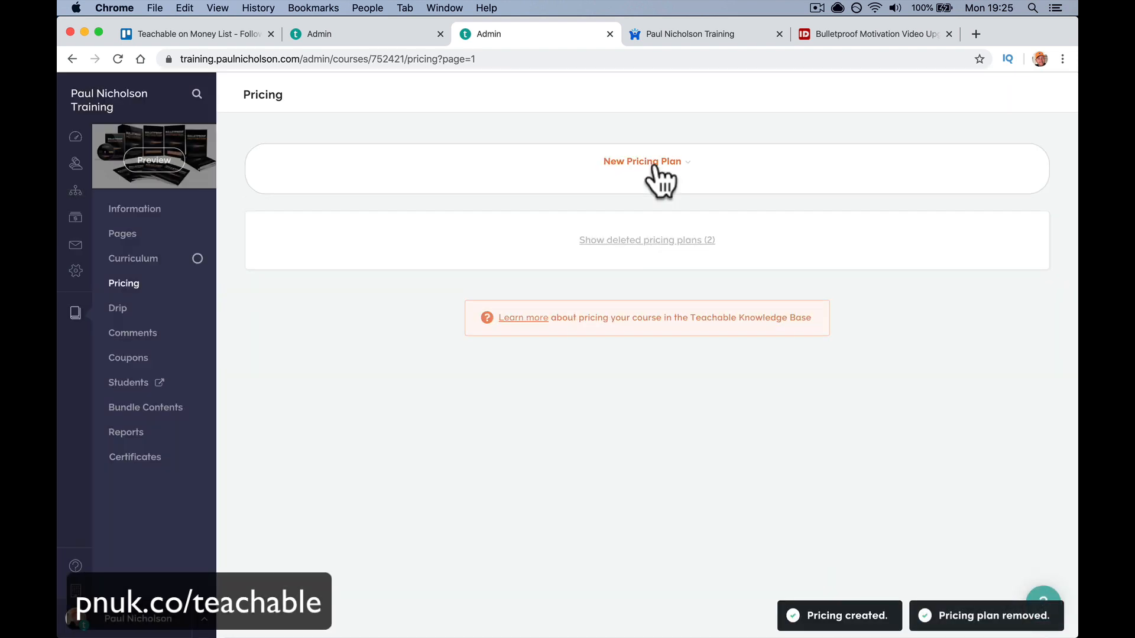
left_click(727, 263)
left_click(647, 218)
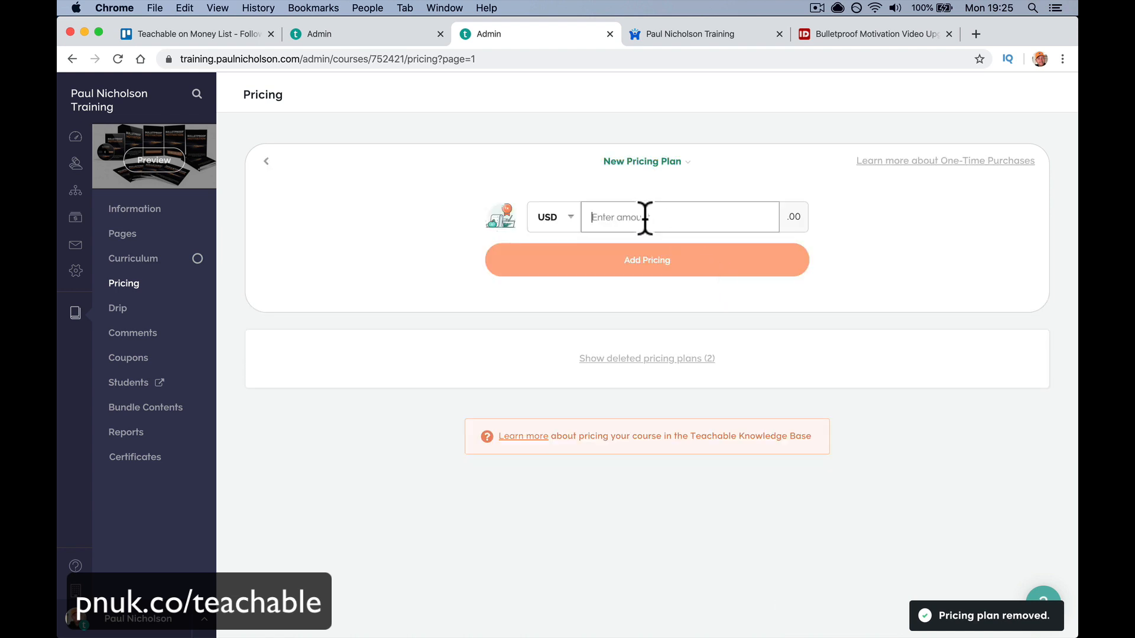
type("1997")
left_click(683, 265)
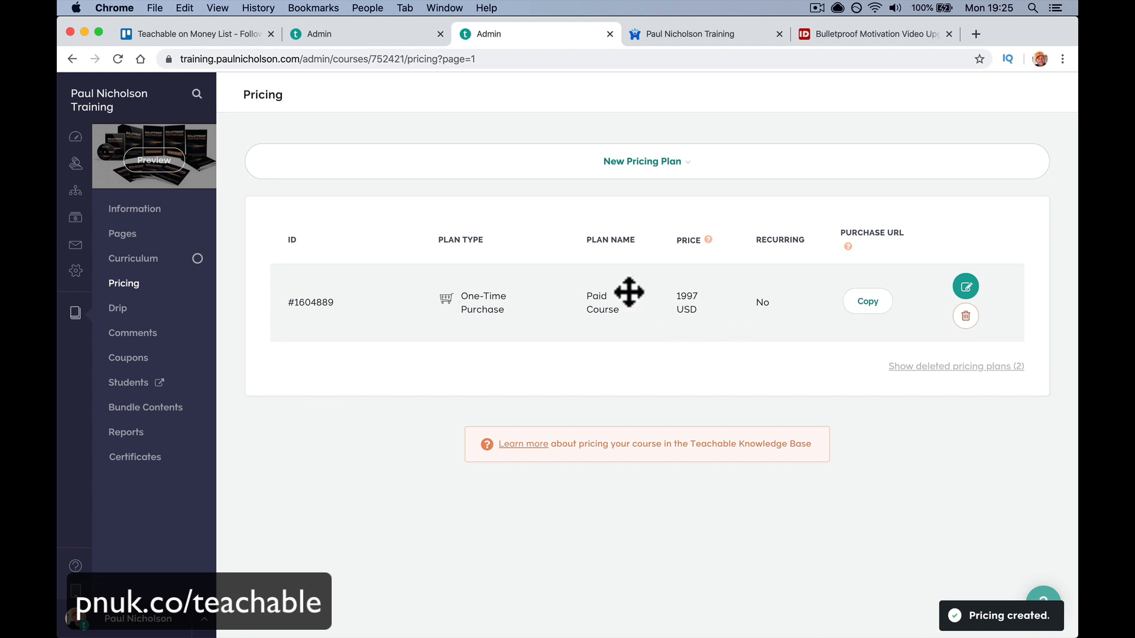
left_click(160, 168)
- Preview the sales page and go to checkout, showing the $399.40 VAT charge
left_click(482, 335)
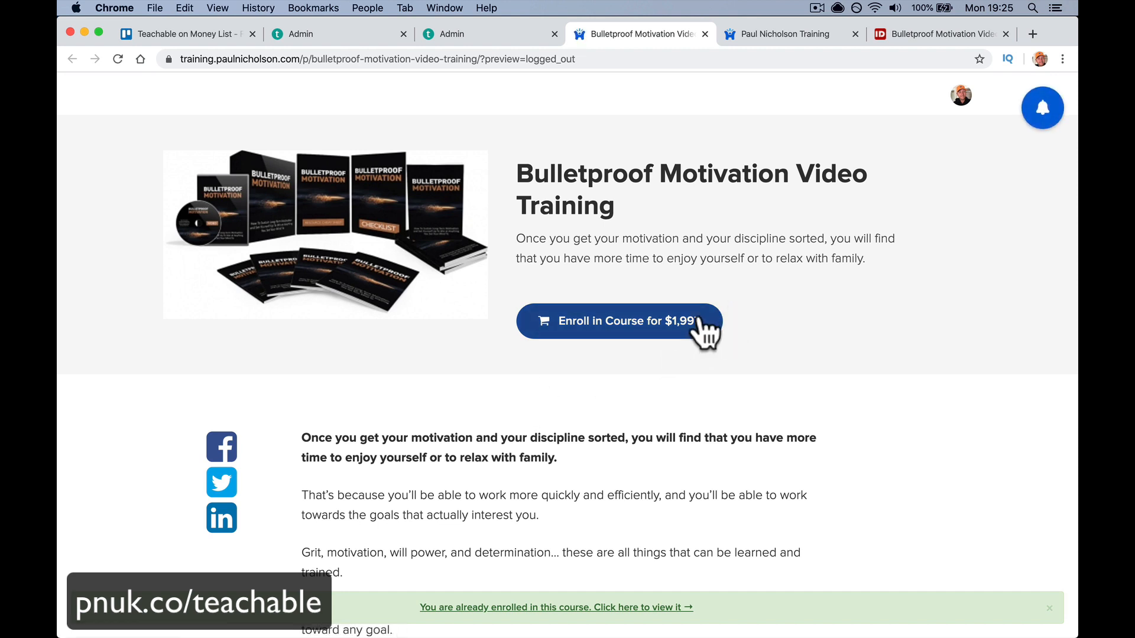
left_click(592, 319)
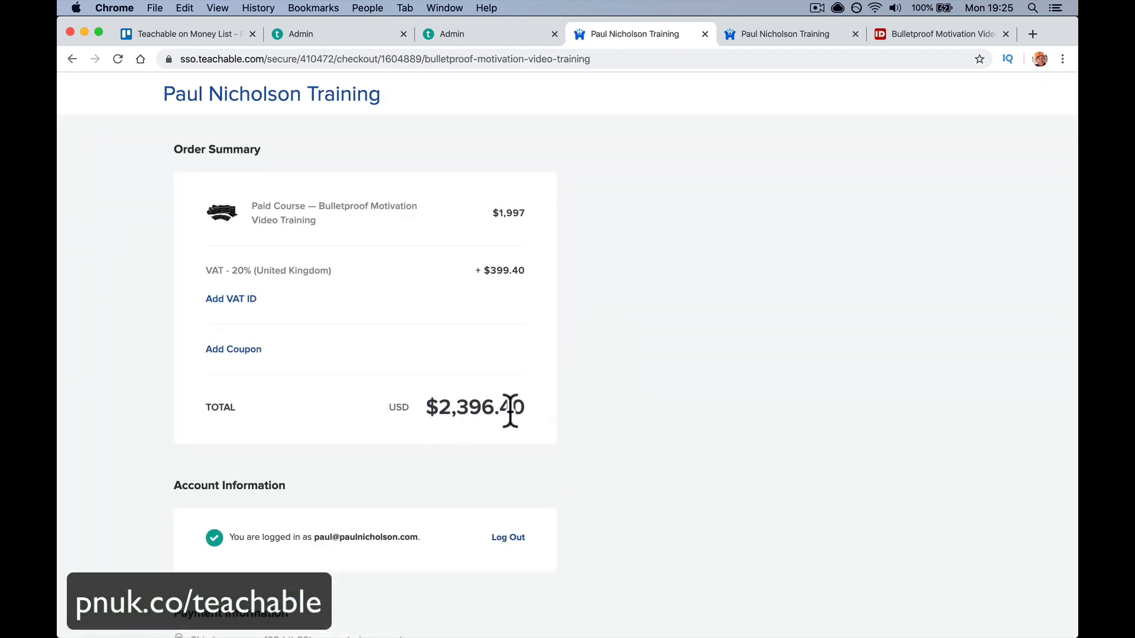
left_click_drag(480, 272, 554, 273)
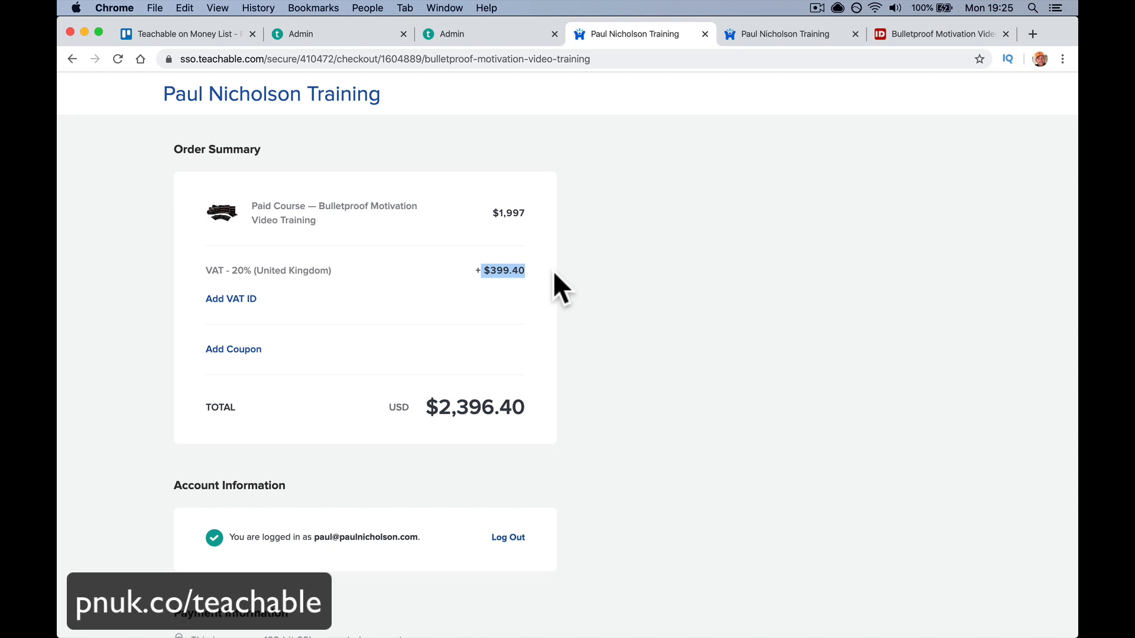
- Copy the school's VAT ID from tax settings and apply it at checkout
left_click(342, 34)
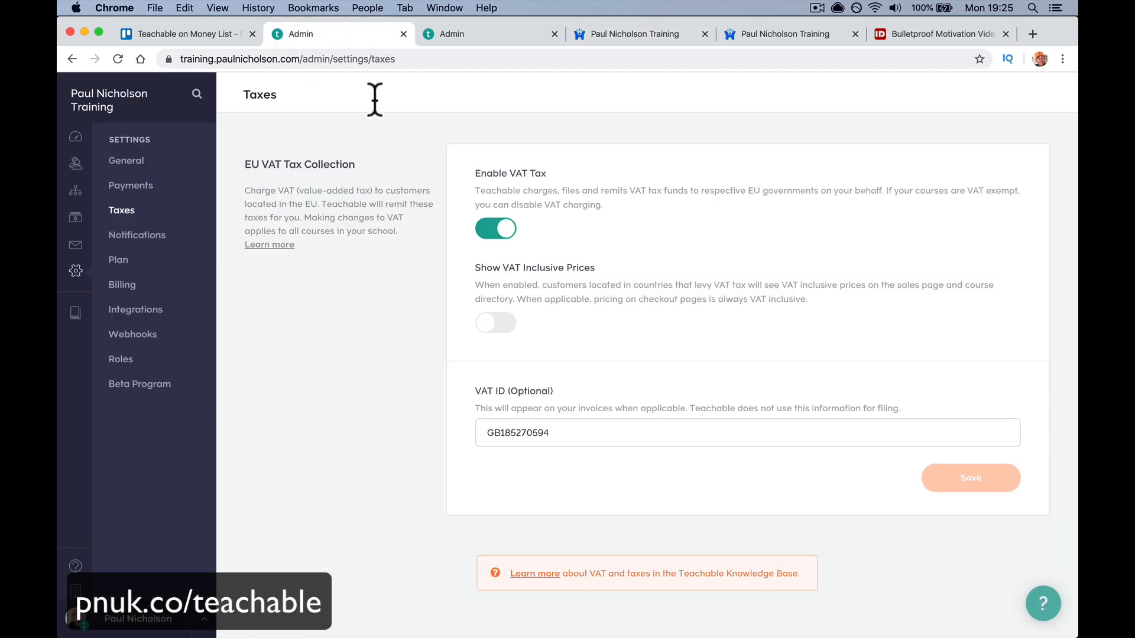
double_click(478, 430)
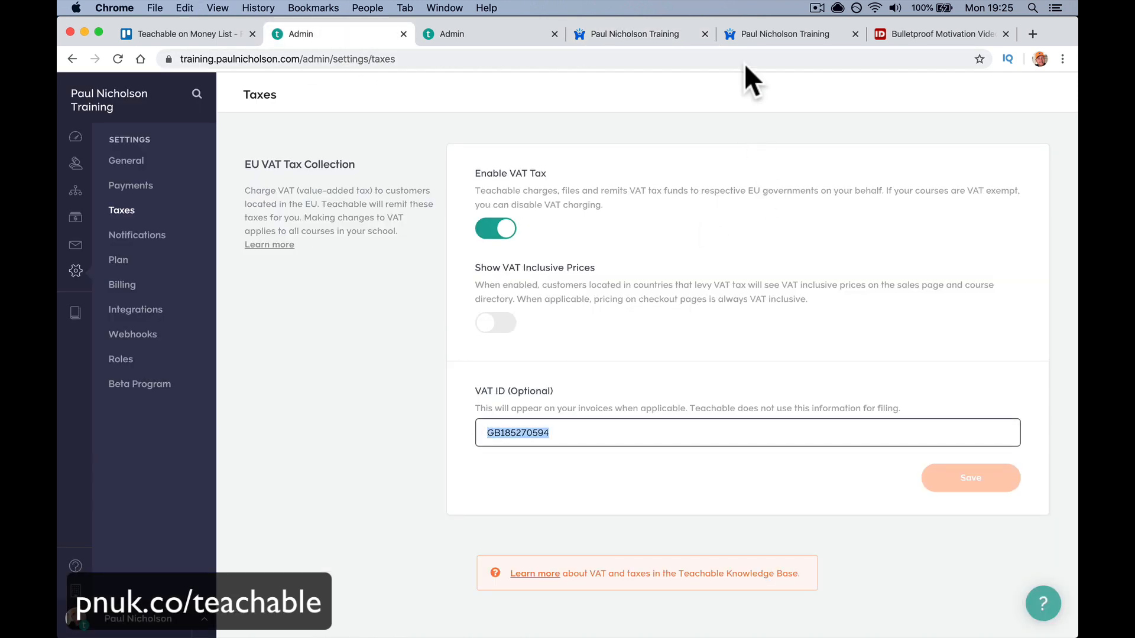
left_click(749, 33)
left_click(615, 28)
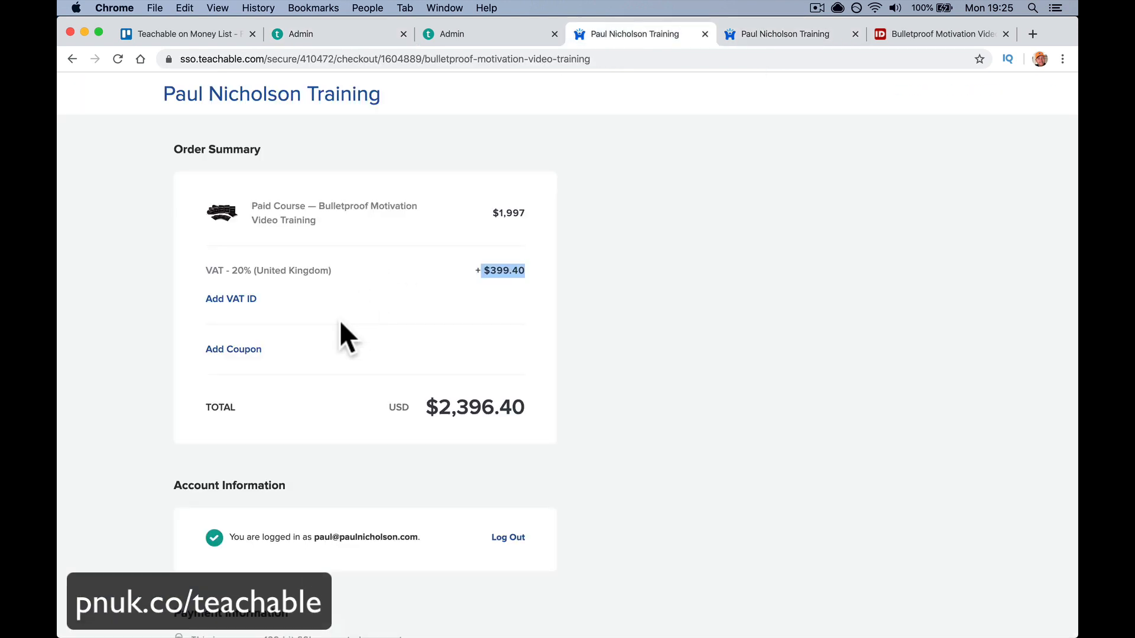
left_click(243, 299)
key("super+v")
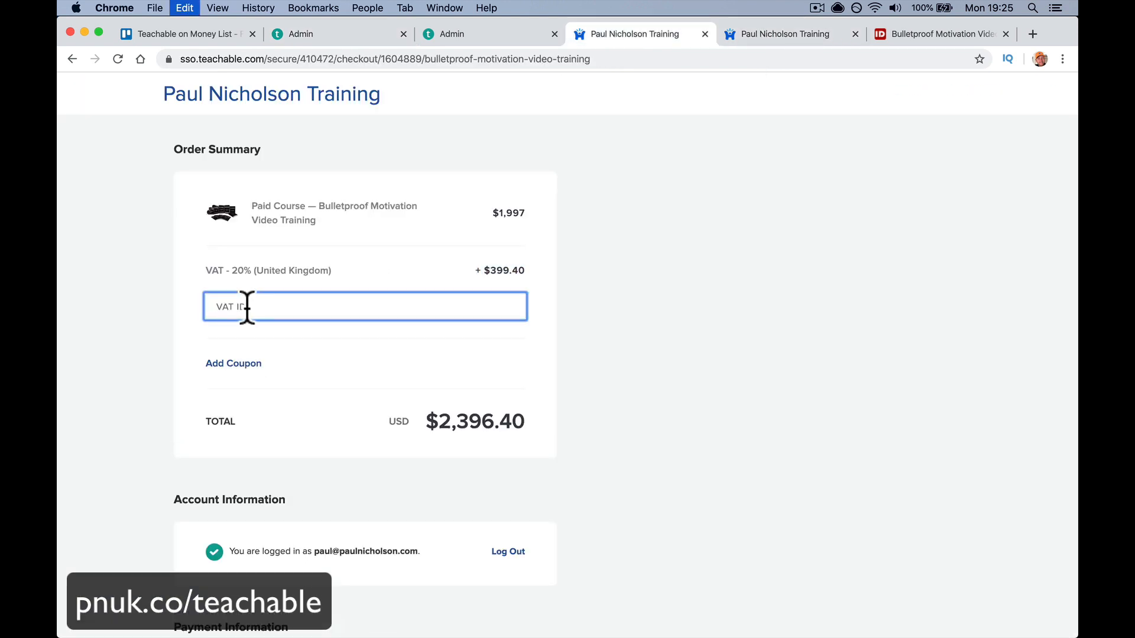
left_click(472, 308)
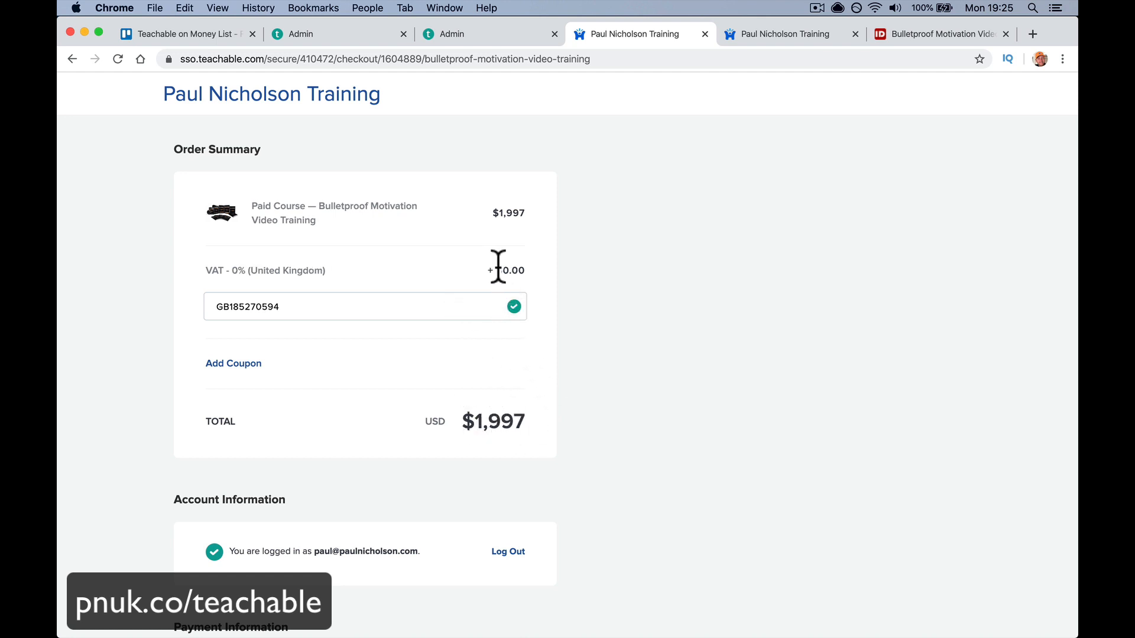
- Close the checkout and preview tabs, returning to the course Pricing page
left_click(704, 34)
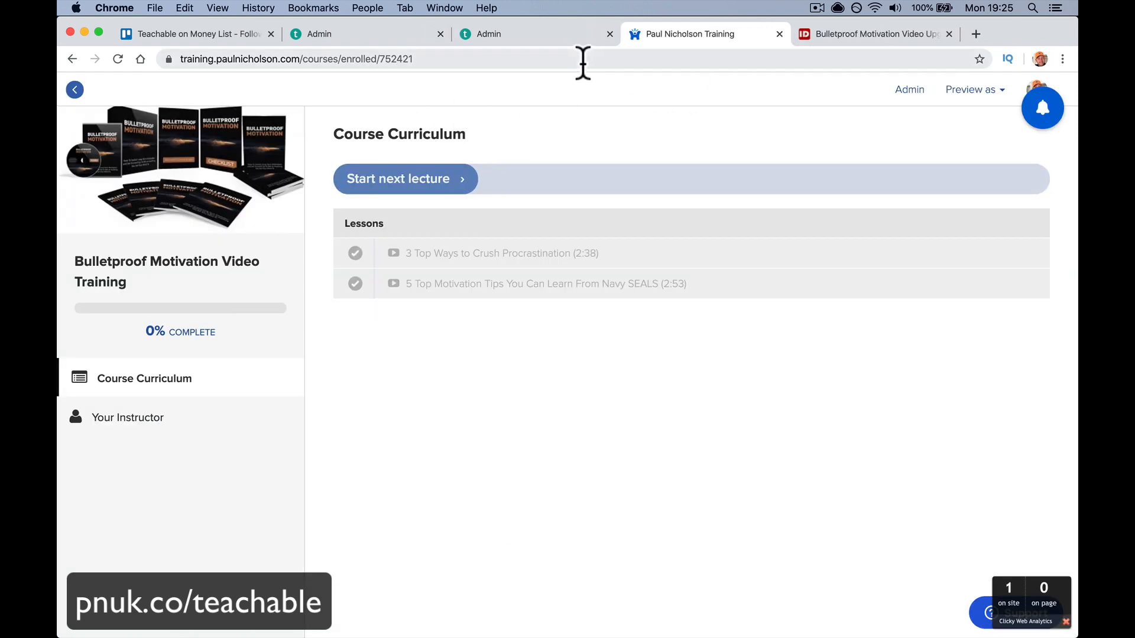
key("ctrl+shift+Tab")
left_click(778, 33)
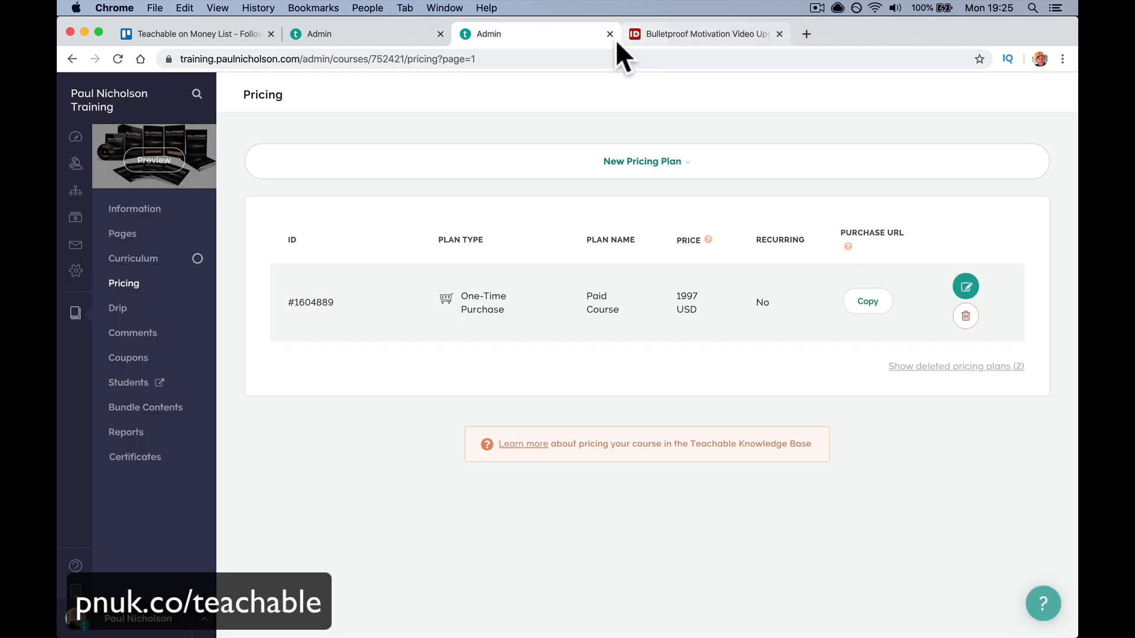
- Turn on Show VAT Inclusive Prices, then preview the sales page showing $2,396.40
left_click(389, 34)
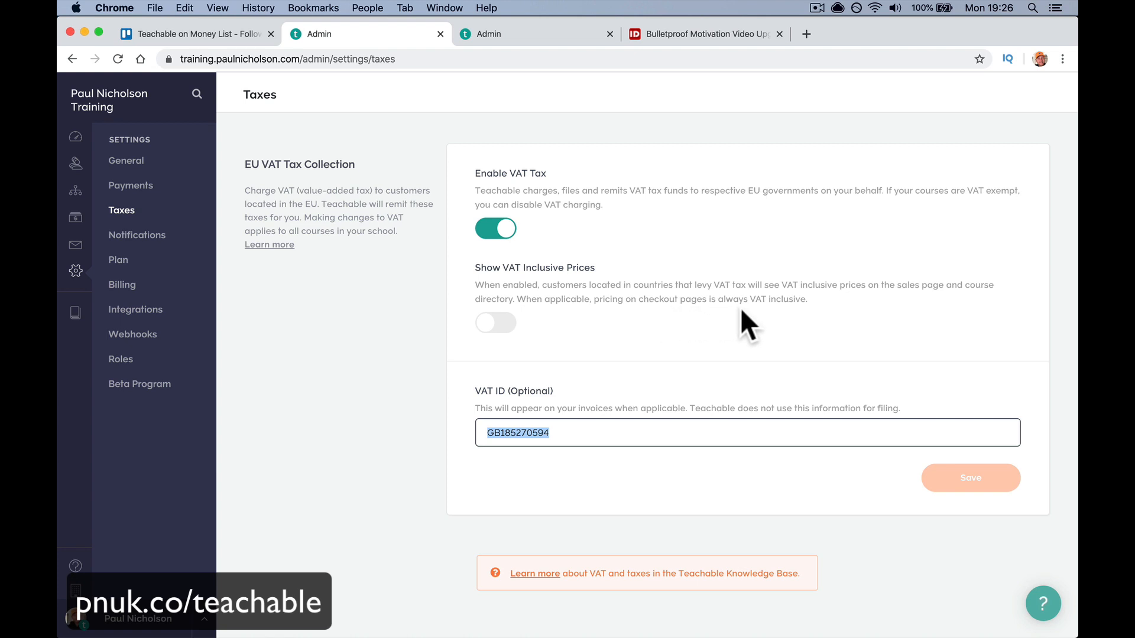
left_click(509, 325)
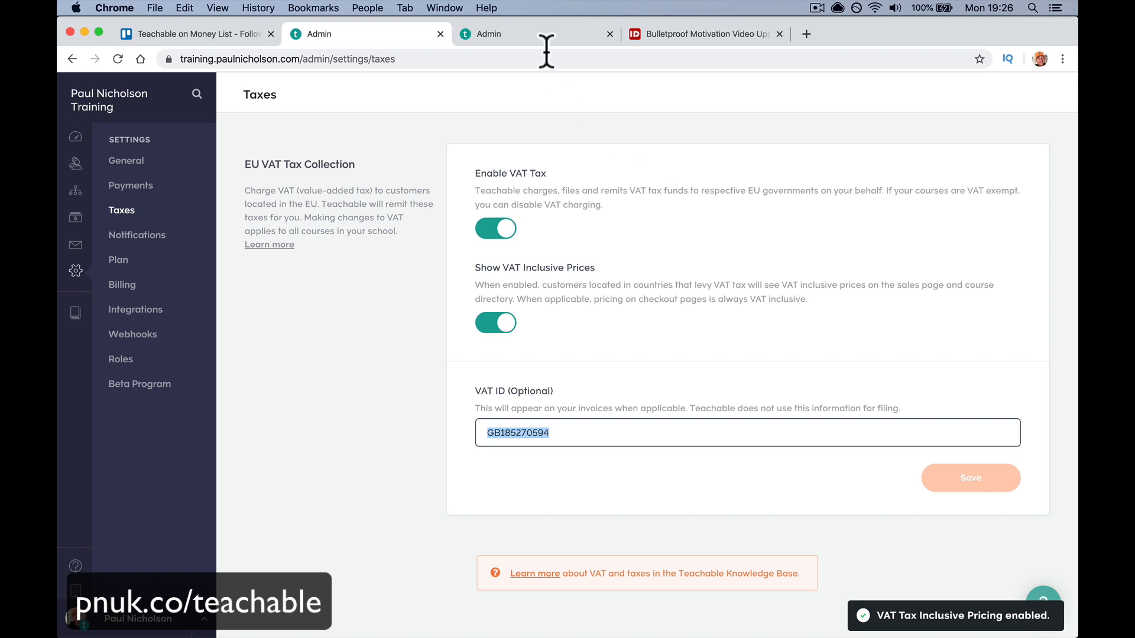
left_click(499, 35)
left_click(154, 160)
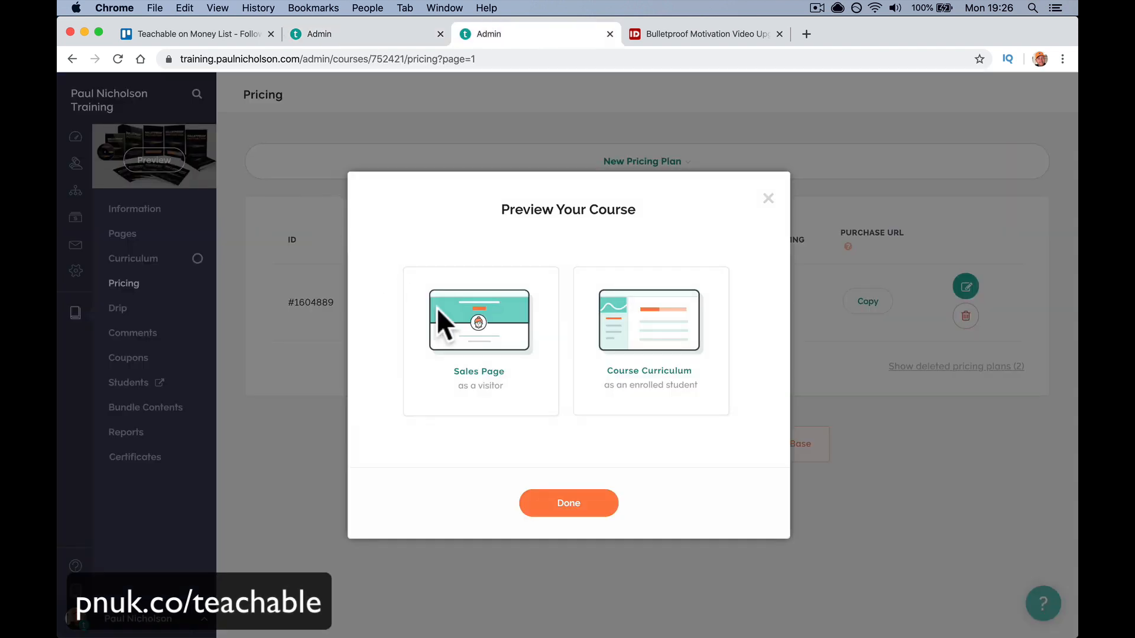
left_click(456, 332)
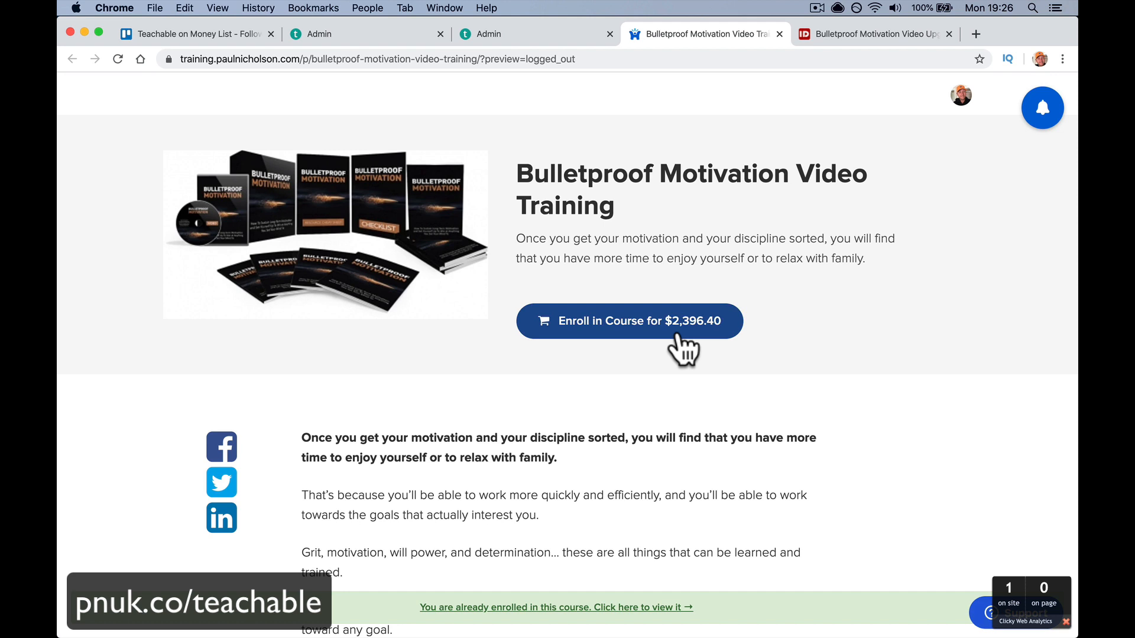
- Go to the course checkout and set the billing country to Austria
left_click(677, 335)
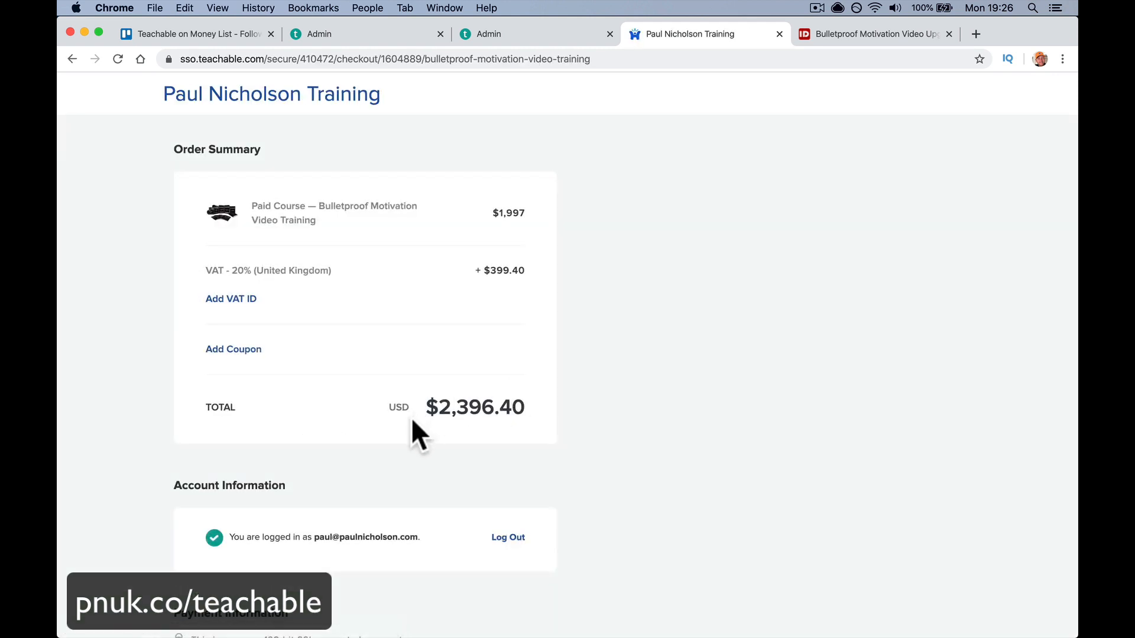
scroll(509, 423, "down", 3)
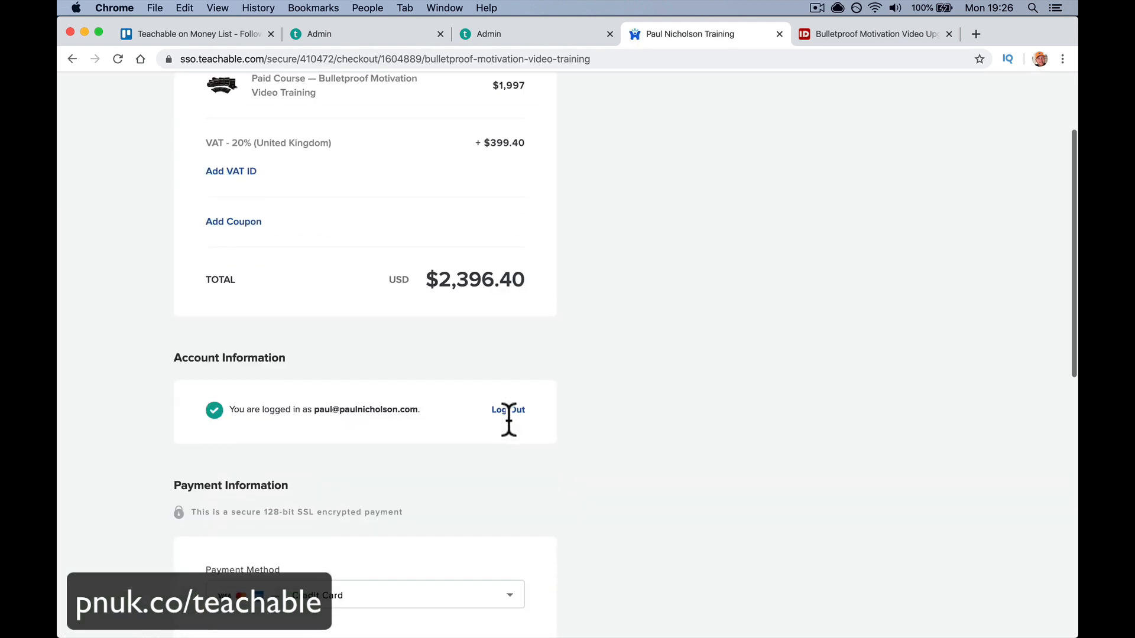
scroll(508, 419, "down", 8)
left_click(300, 441)
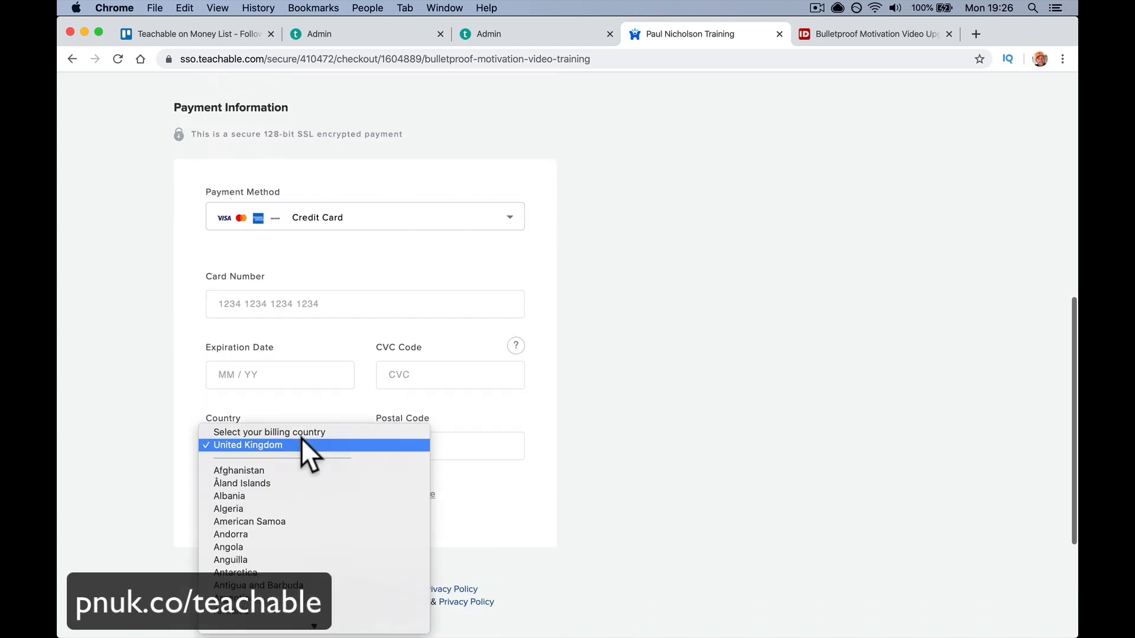
scroll(306, 501, "down", 5)
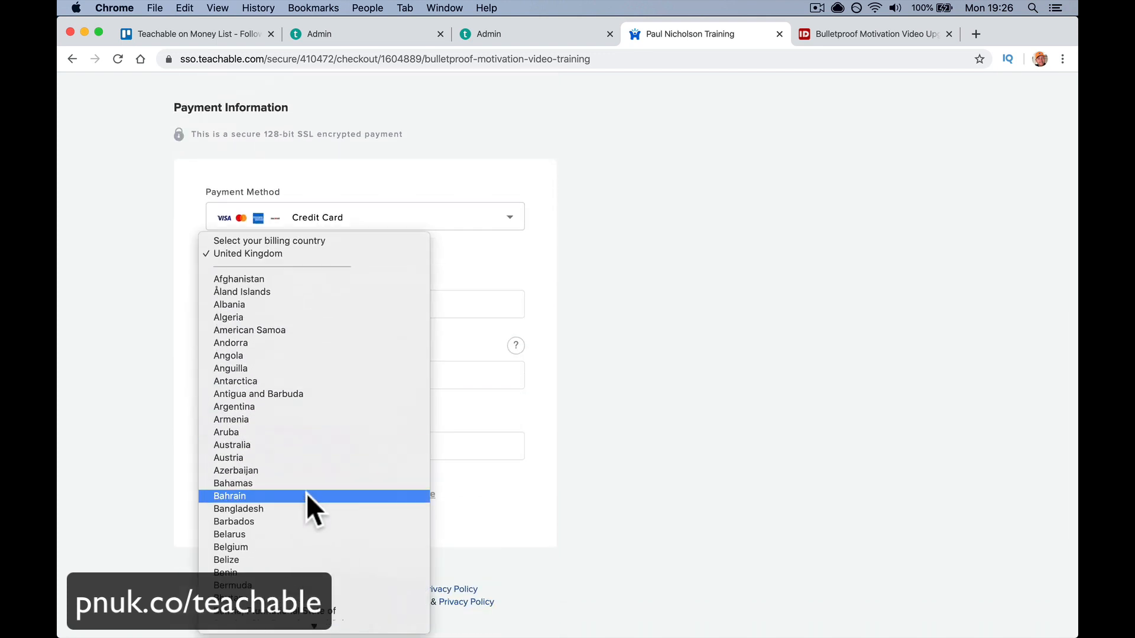
left_click(687, 364)
scroll(687, 364, "up", 10)
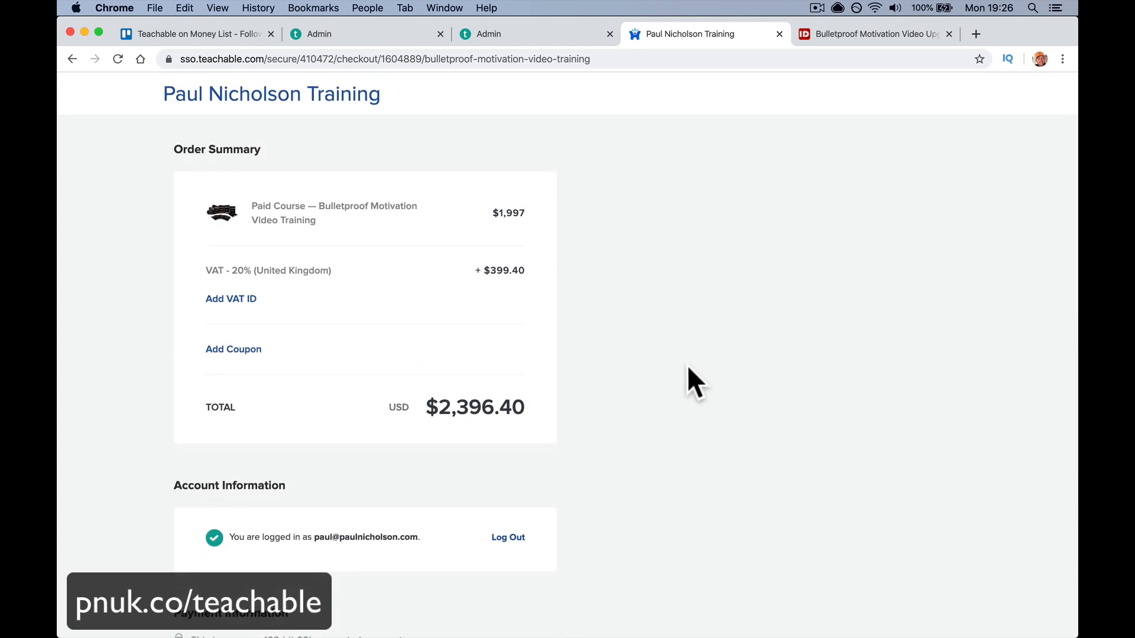
type("austria")
scroll(686, 364, "down", 2)
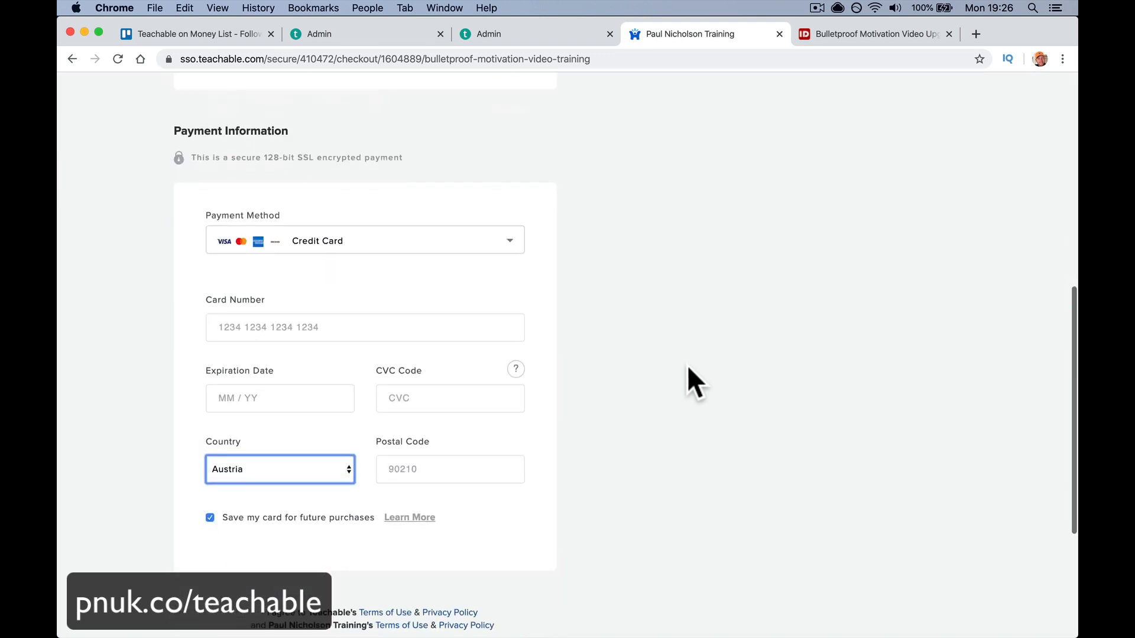
scroll(615, 478, "down", 6)
scroll(595, 488, "up", 15)
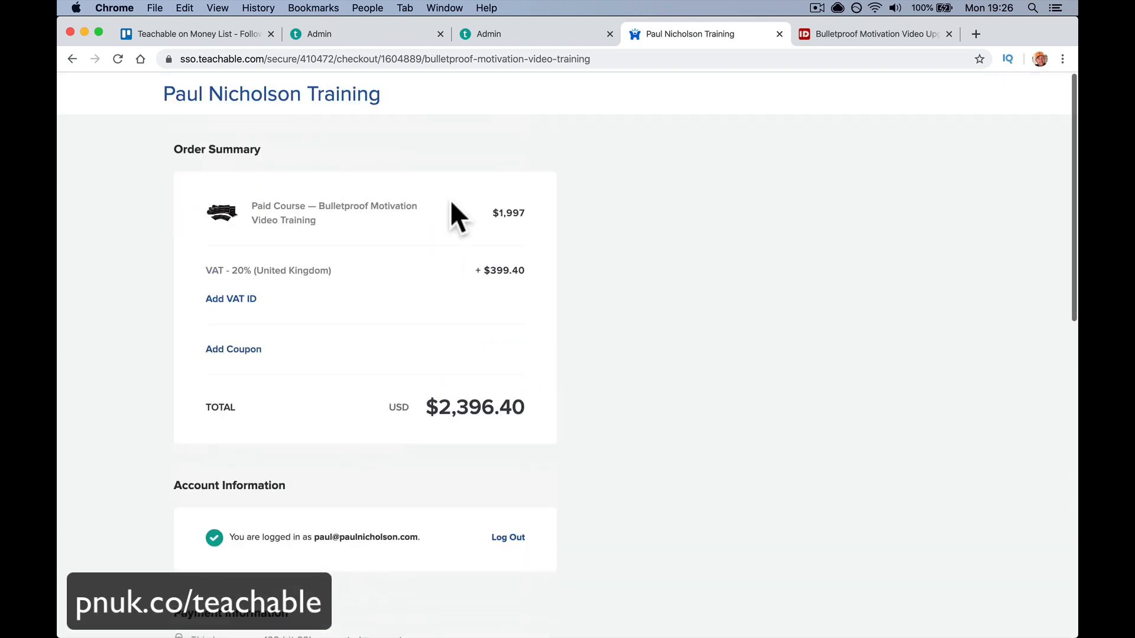
scroll(279, 130, "down", 1)
scroll(290, 219, "down", 5)
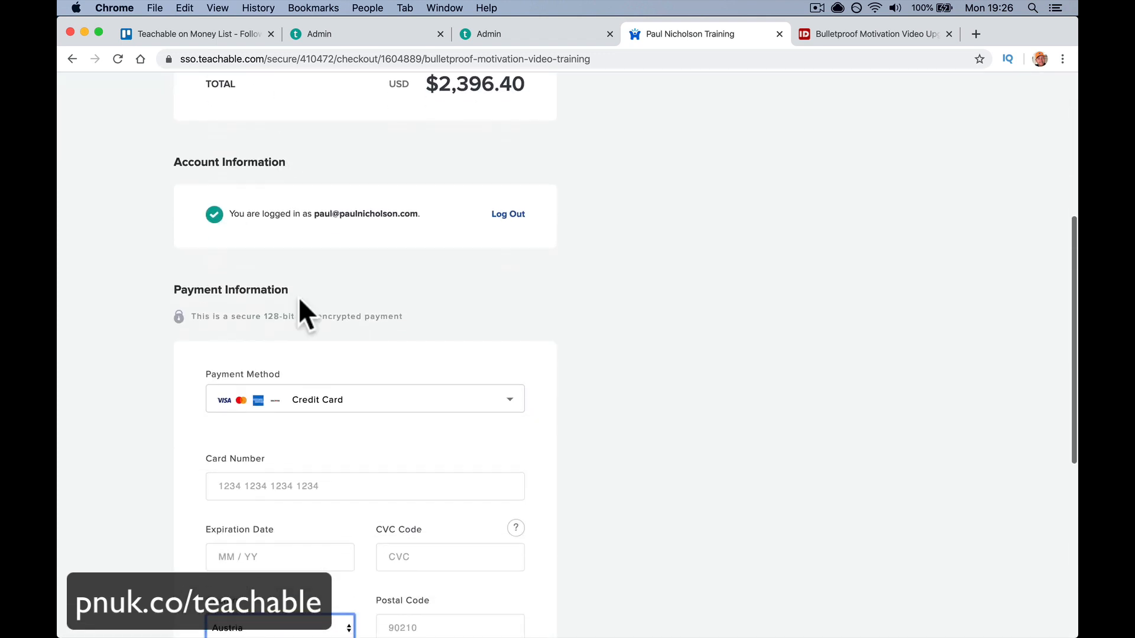
scroll(366, 254, "up", 3)
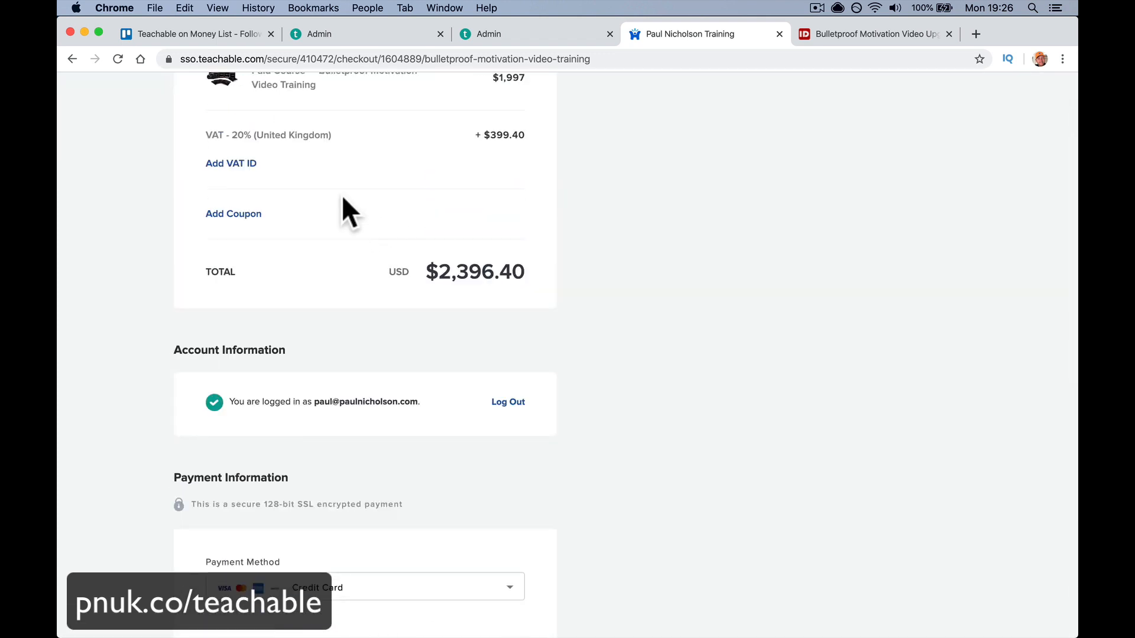
- Reveal the VAT ID field, check the + $399.40 VAT charge, then go back to the $2,396.40 sales page
left_click(234, 164)
left_click(259, 176)
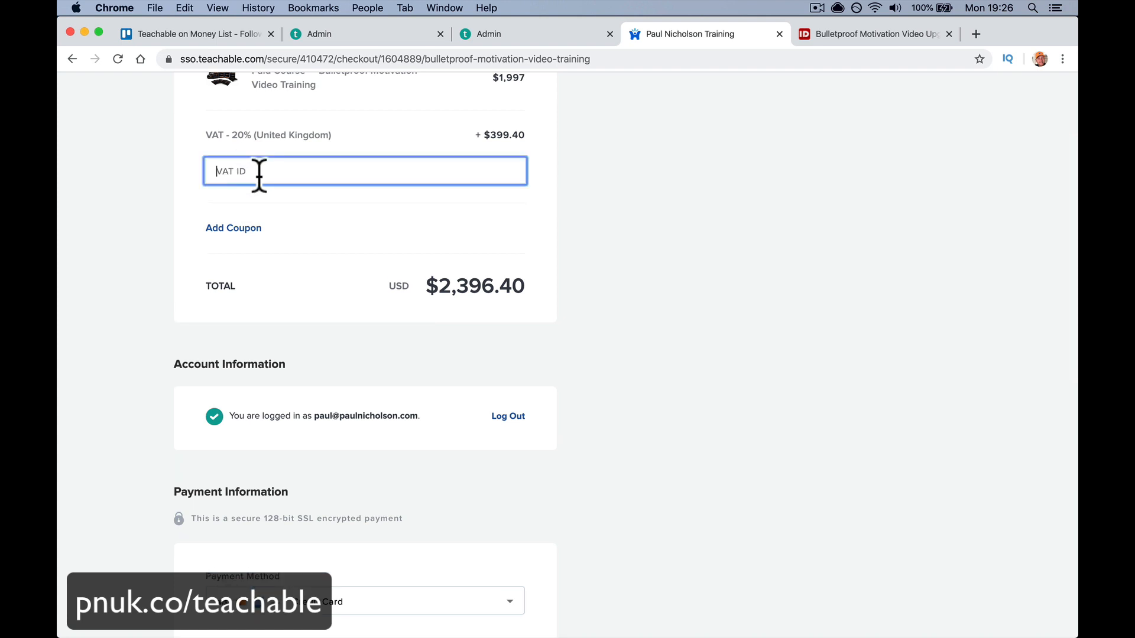
scroll(425, 269, "up", 3)
triple_click(493, 271)
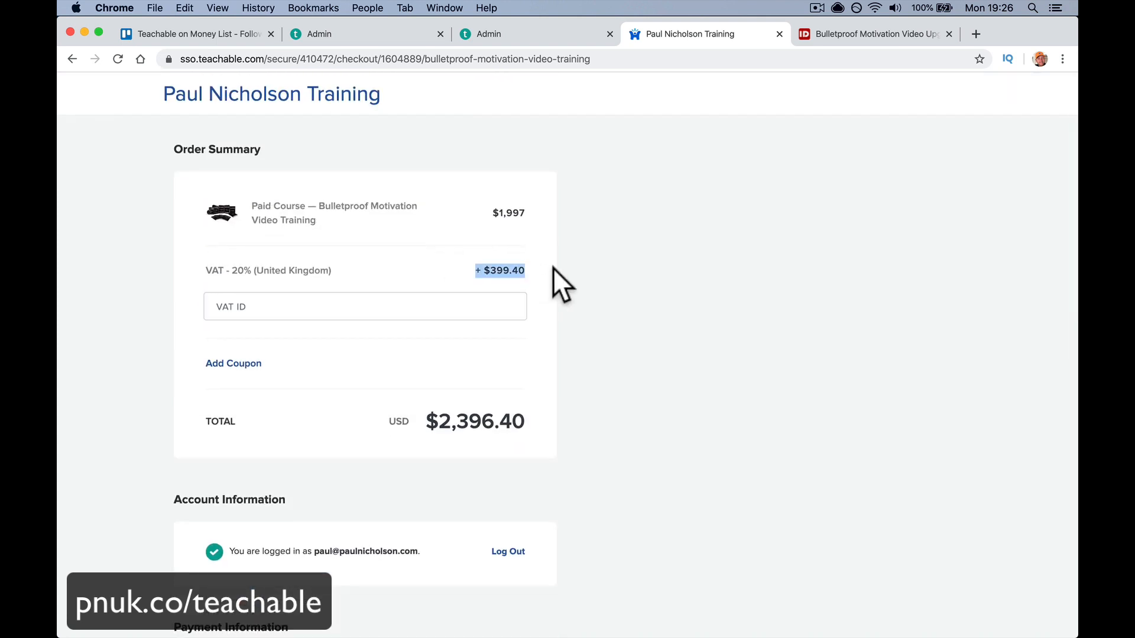
left_click(198, 269)
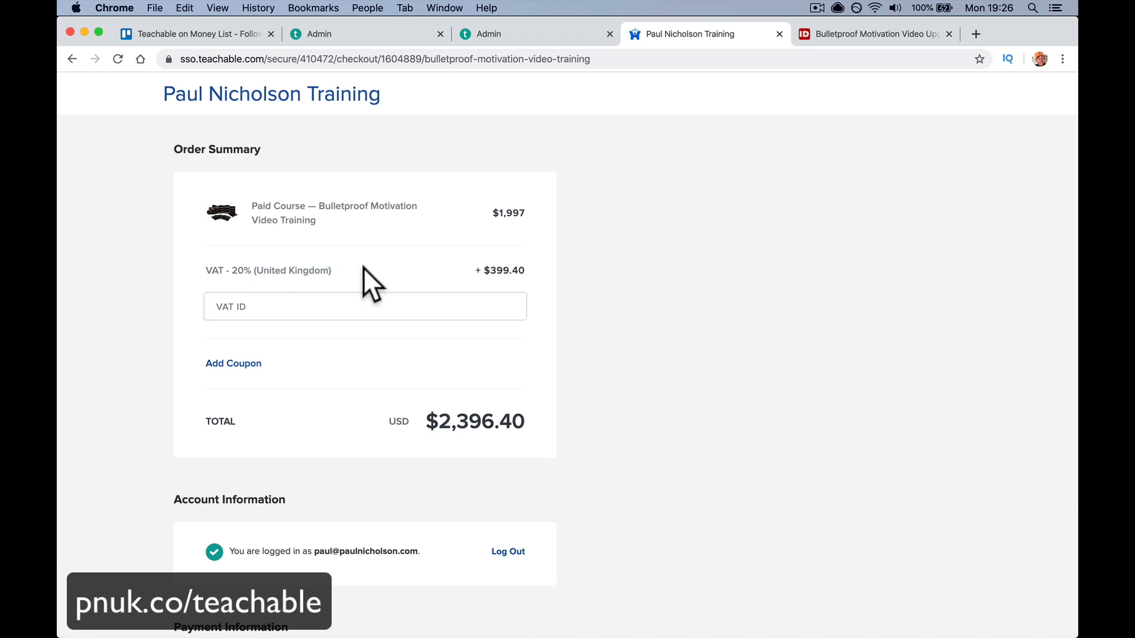
scroll(363, 268, "left", 5)
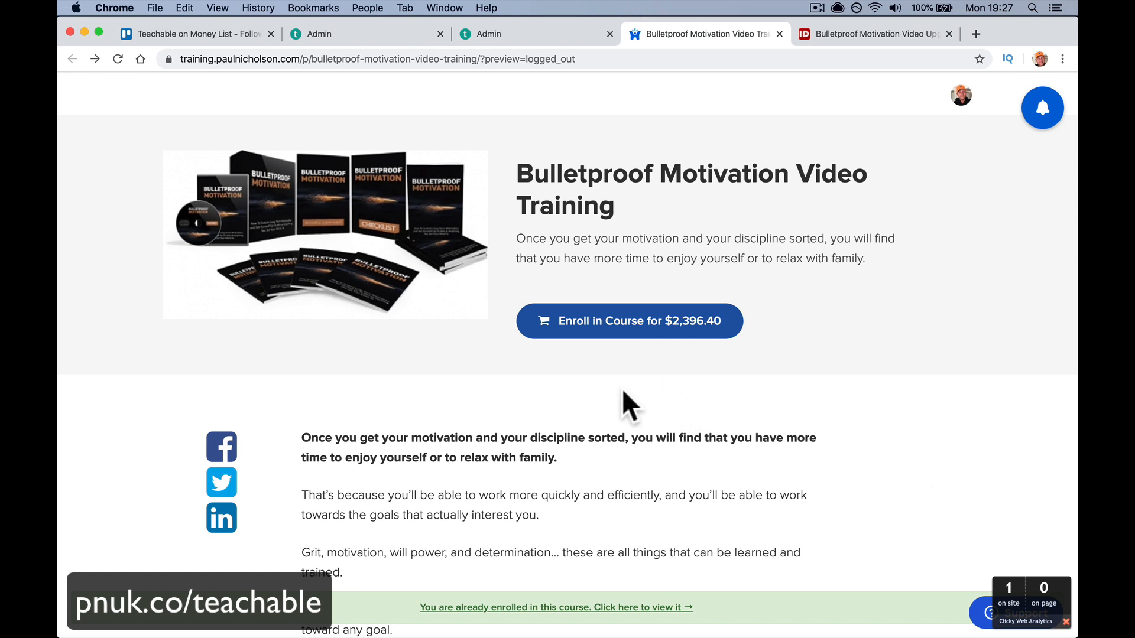
- Delete the course's one-time 1997 USD pricing plan
left_click(509, 34)
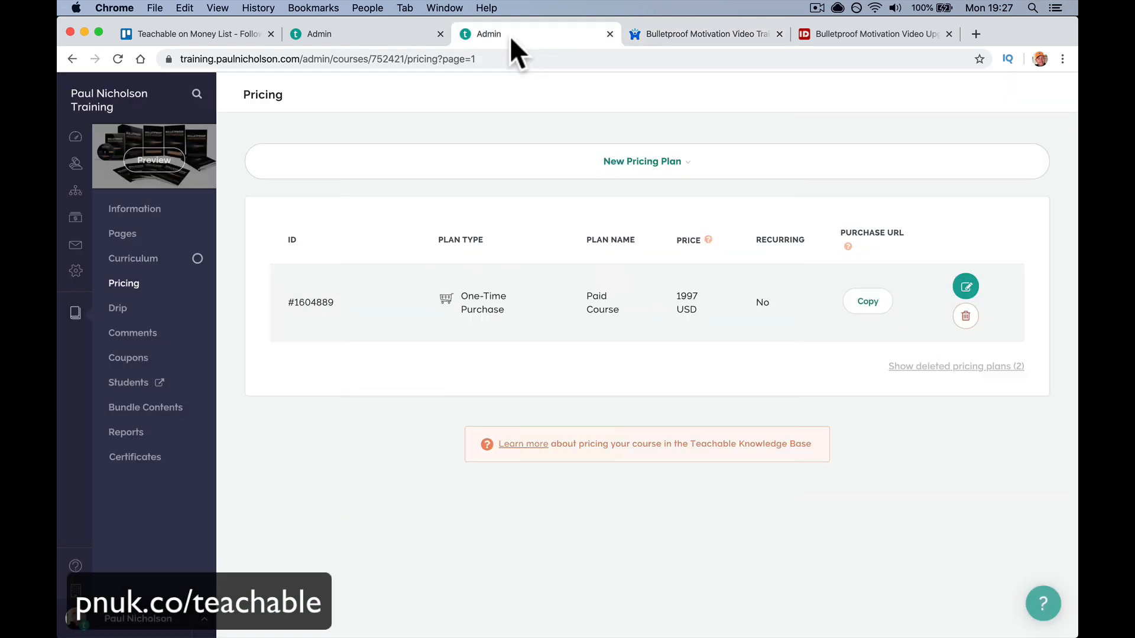
left_click(965, 317)
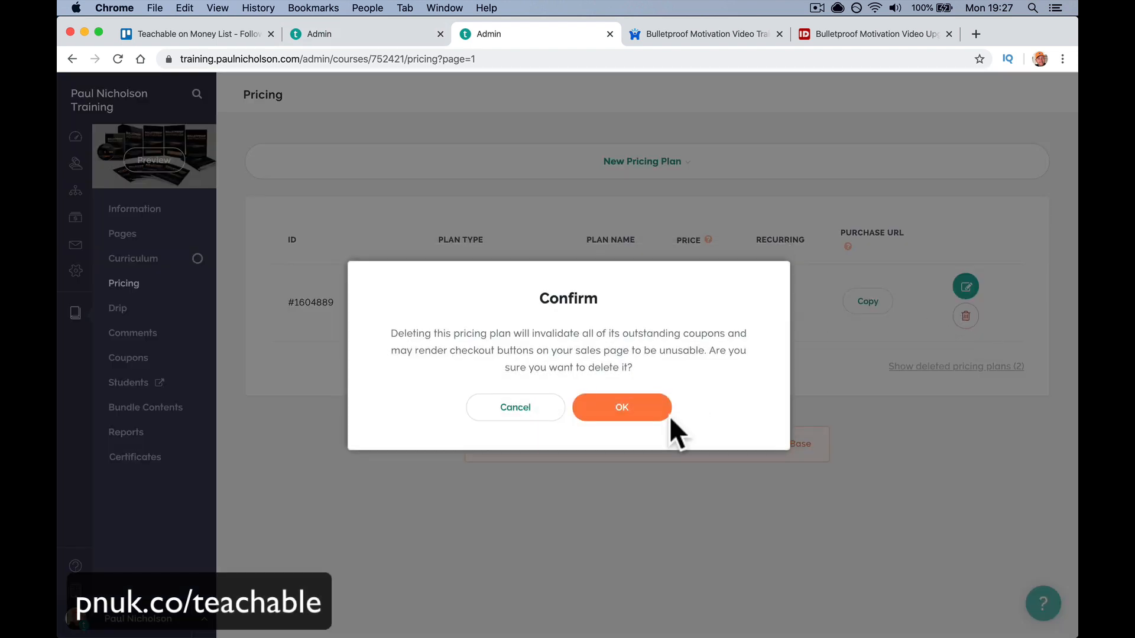
left_click(615, 390)
- Turn off Show VAT Inclusive Prices in the tax settings, then return to Pricing
left_click(335, 34)
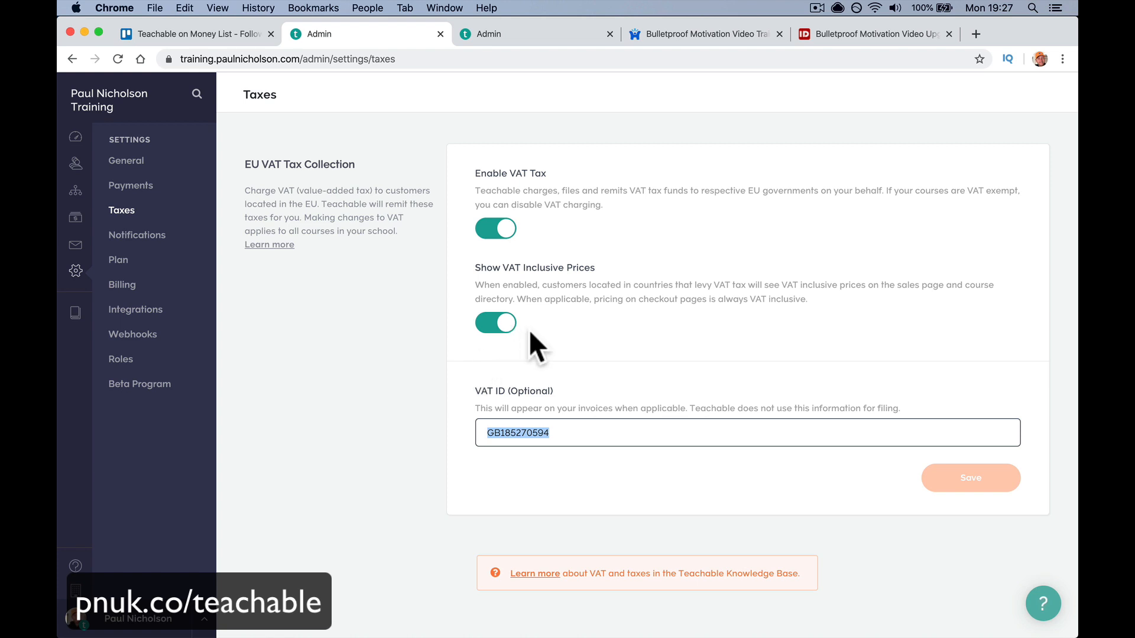
left_click(509, 325)
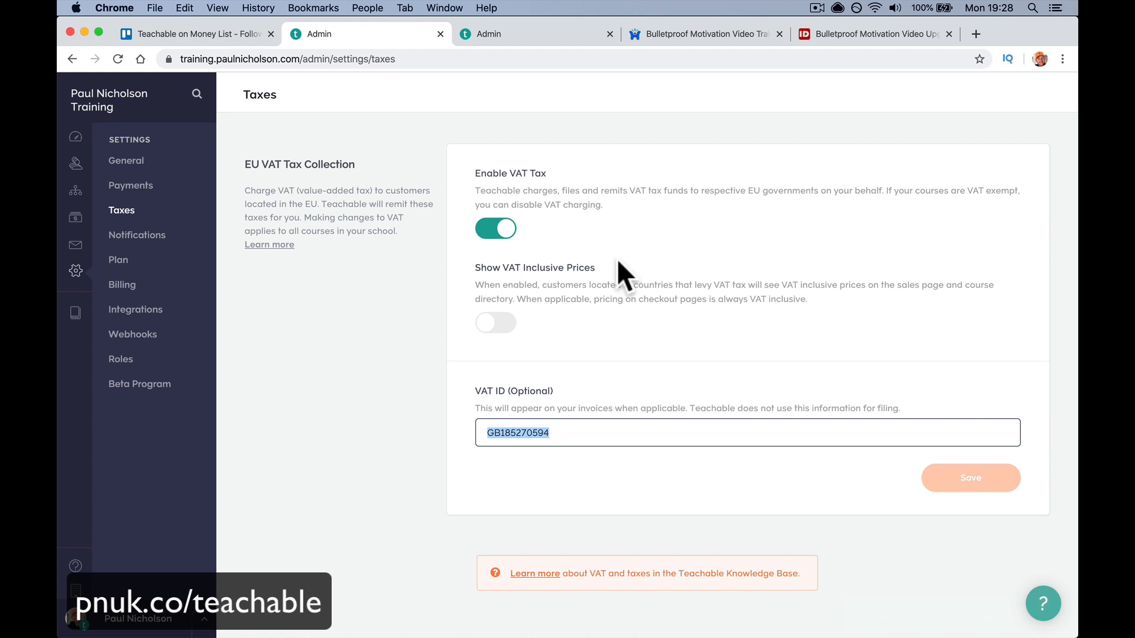
key("ctrl+Tab")
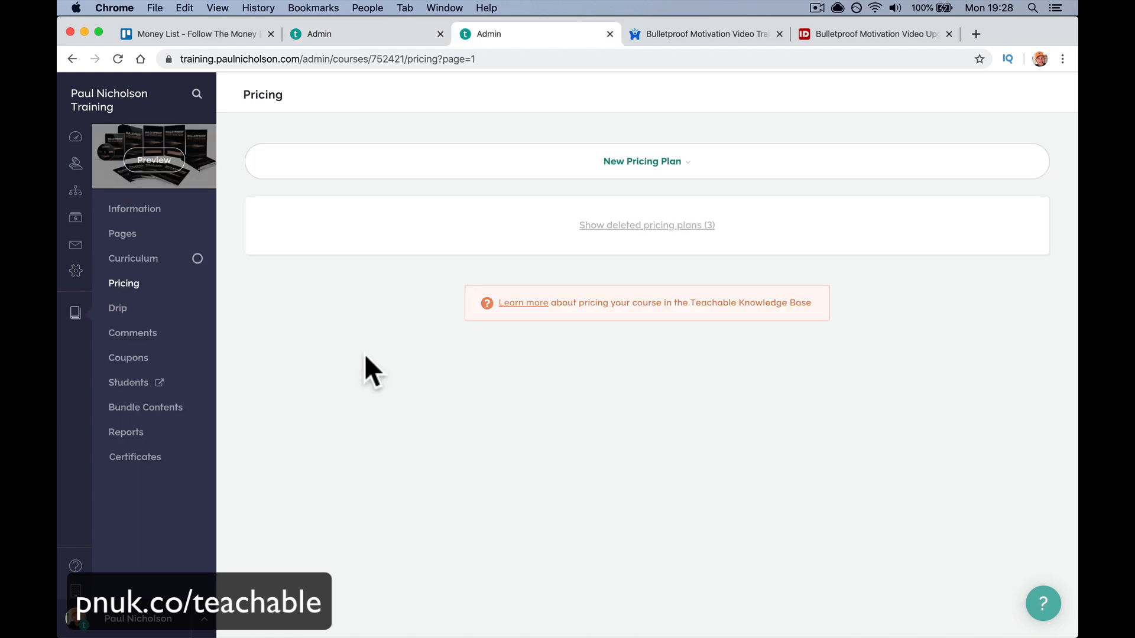
- Address a new email to the Bulletproof Motivation Video Training students
left_click(75, 247)
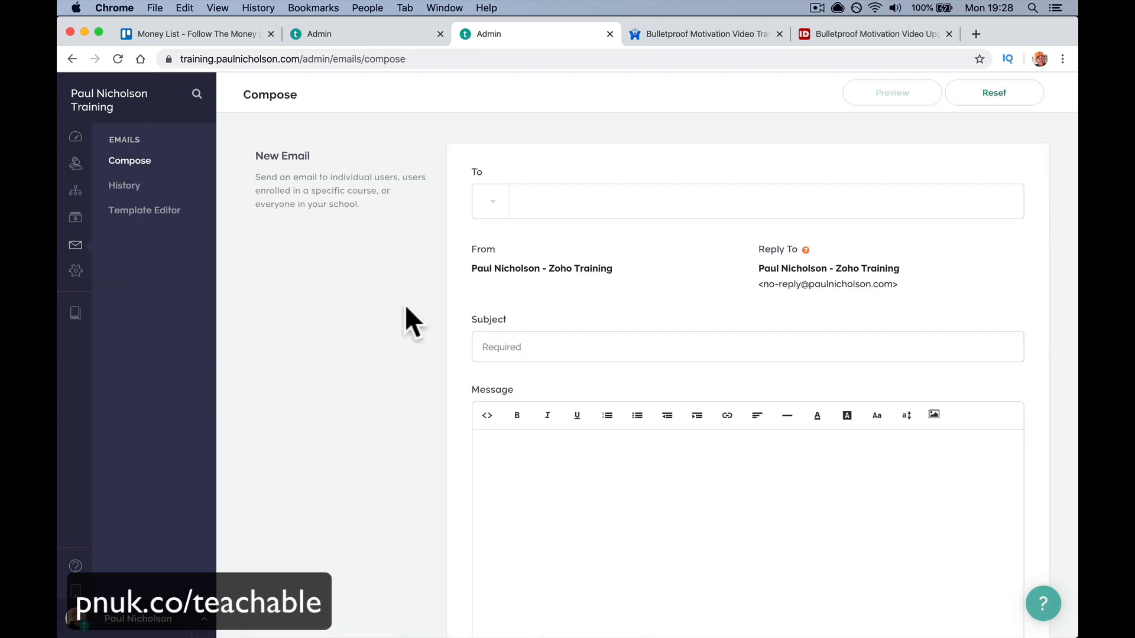
left_click(493, 204)
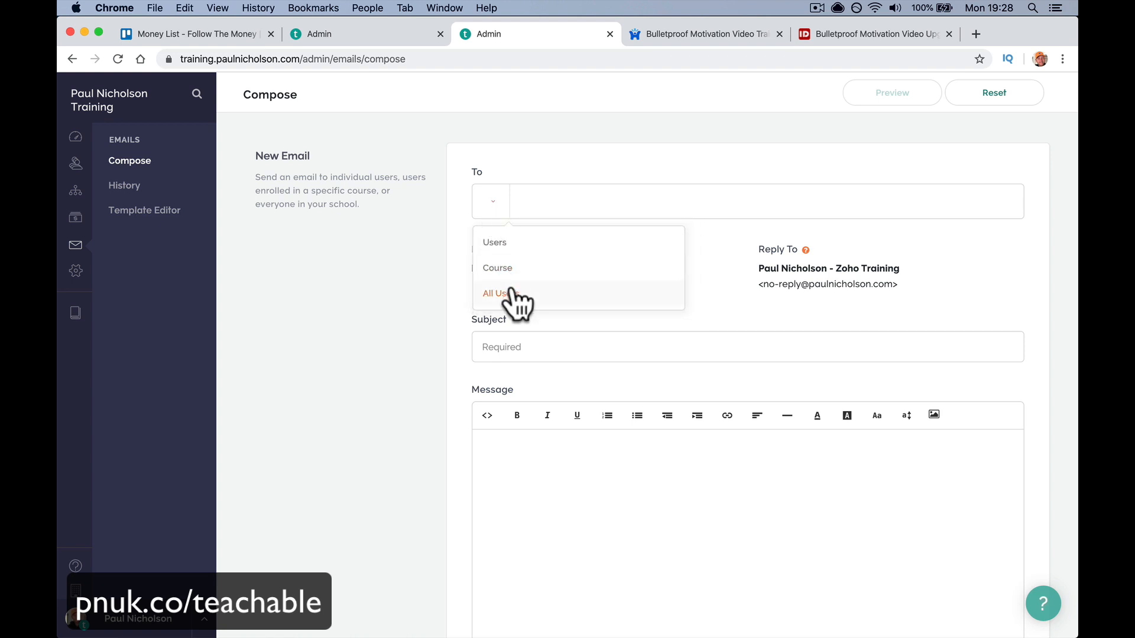
left_click(516, 298)
left_click(513, 202)
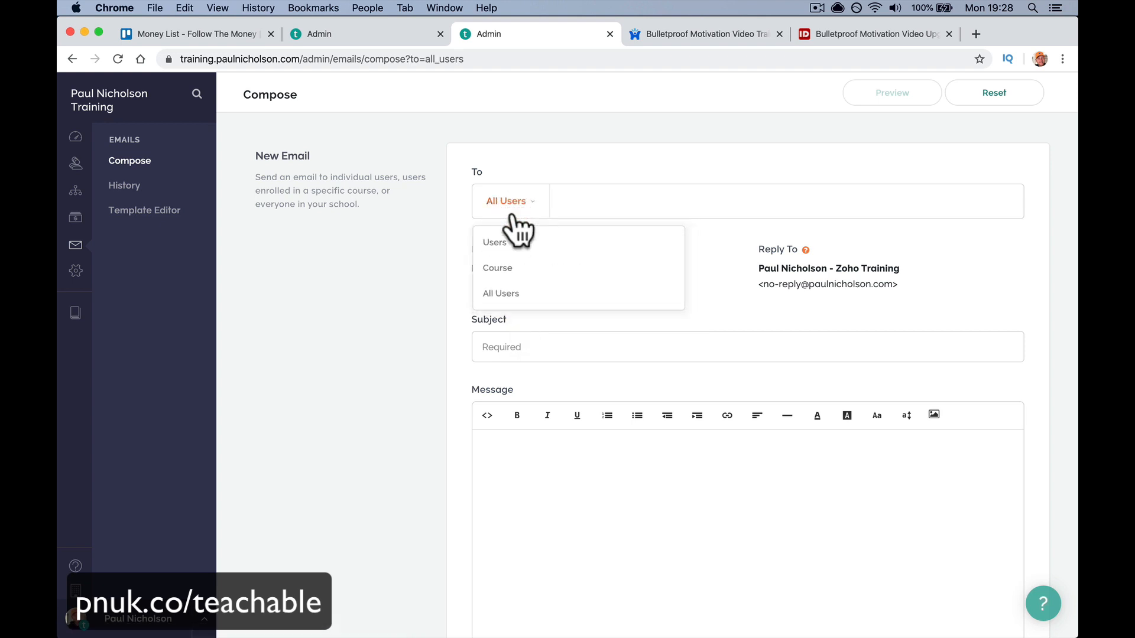
left_click(519, 267)
left_click(508, 204)
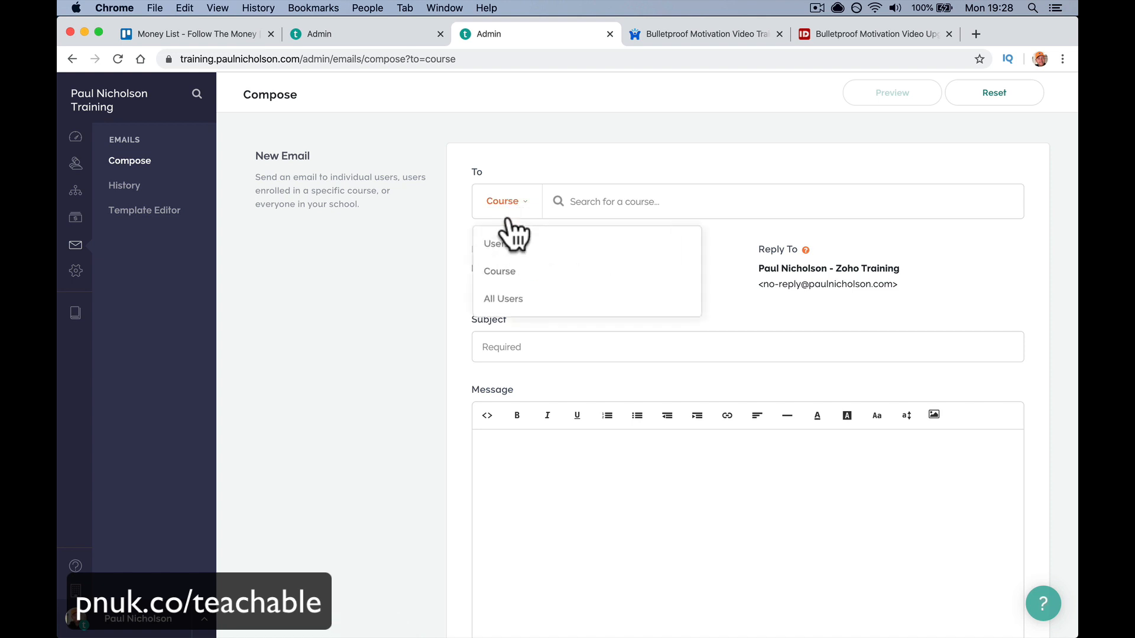
left_click(512, 244)
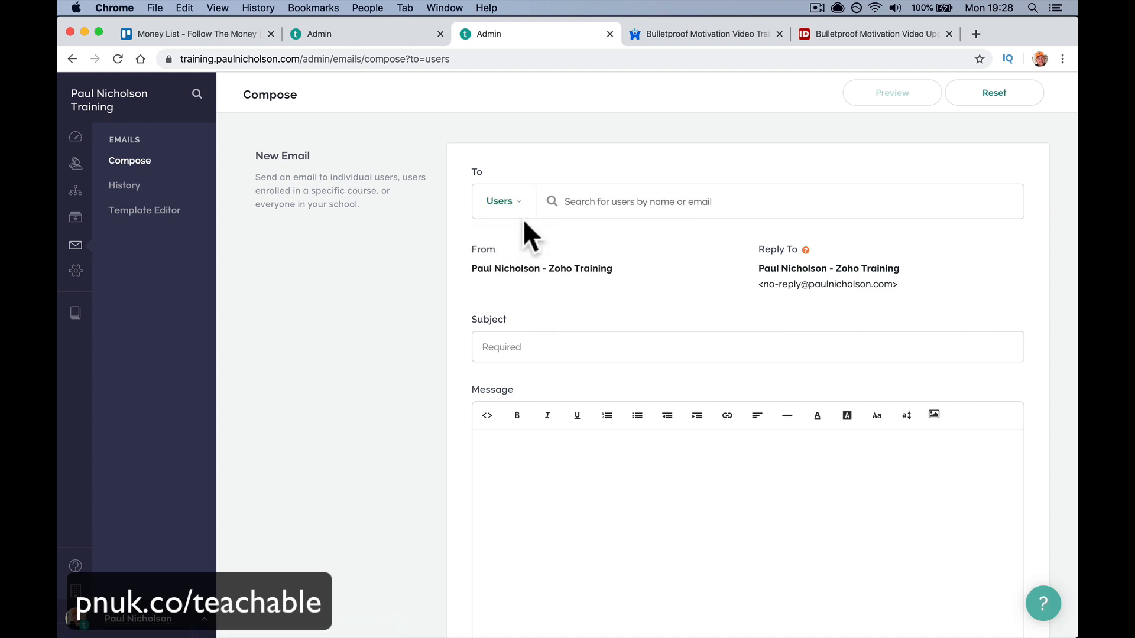
left_click(511, 202)
left_click(514, 265)
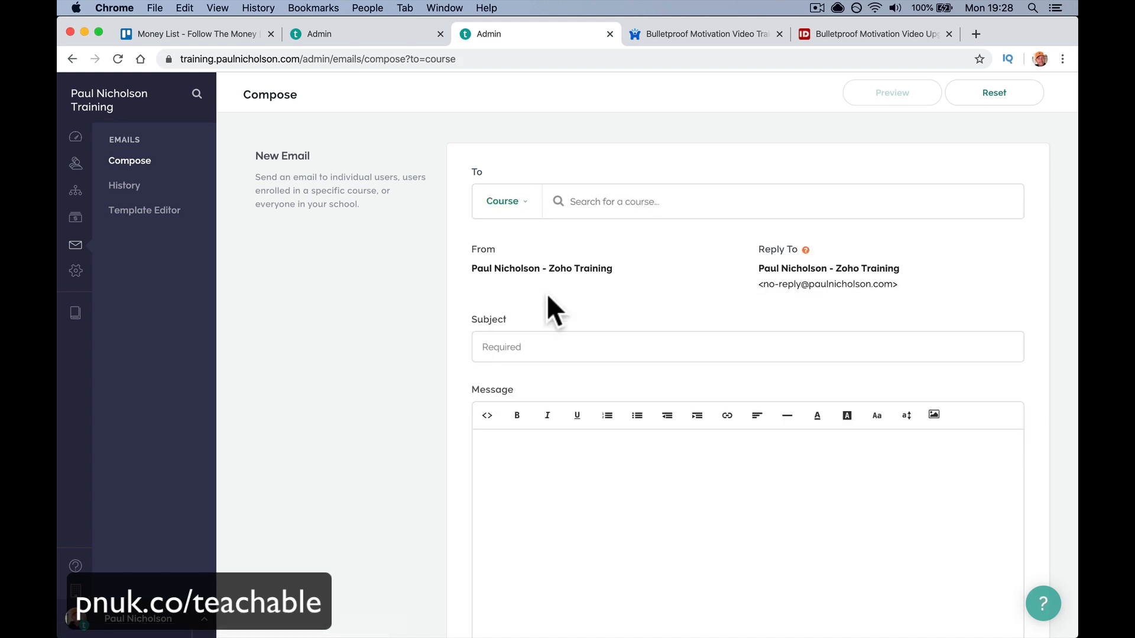
left_click(585, 207)
type("bull")
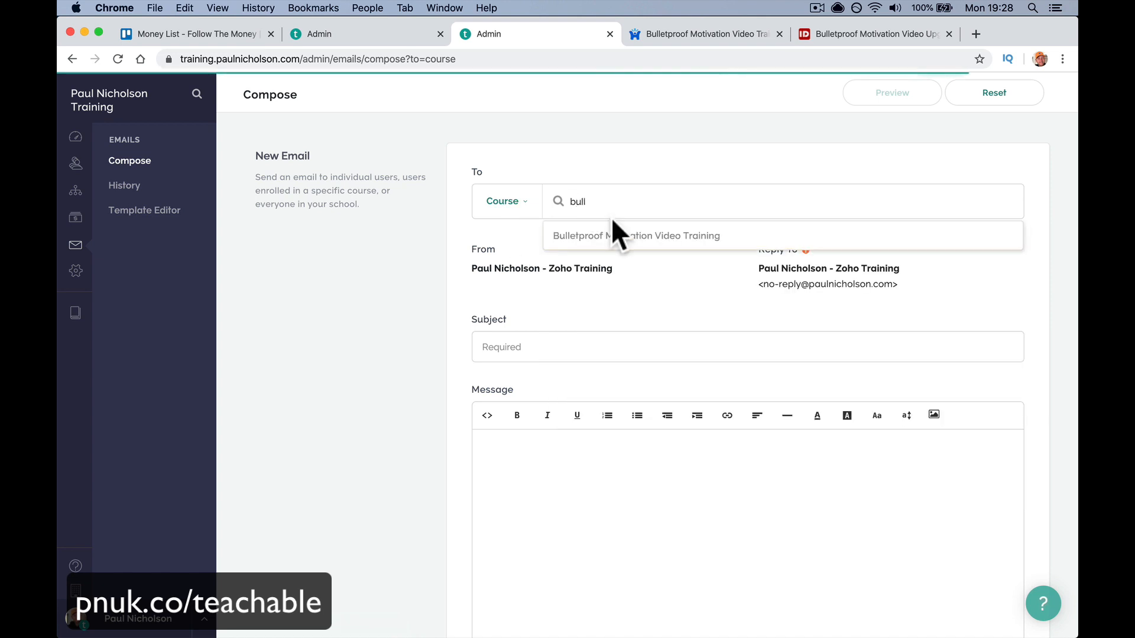
left_click(611, 235)
- Enter subject 'Hello How Is It Going?' and a message asking how the new course is going
left_click(539, 346)
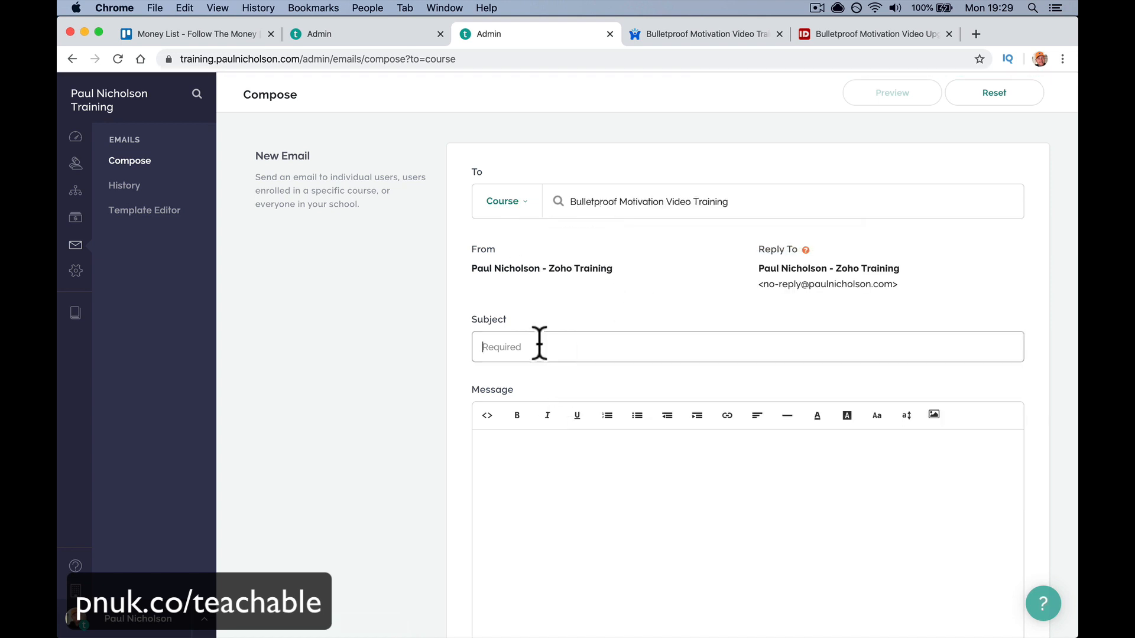
type("Hello How Is It Going?")
key("Tab")
key("shift+Tab")
key("Right")
key("BackSpace")
left_click(519, 461)
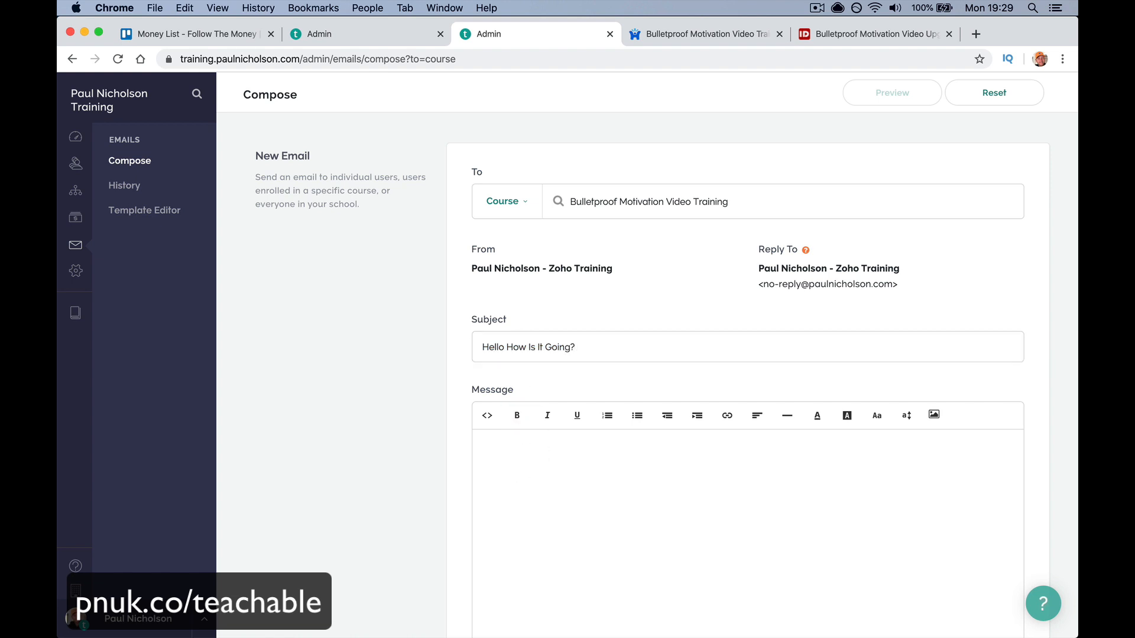
type("How's your new courrse")
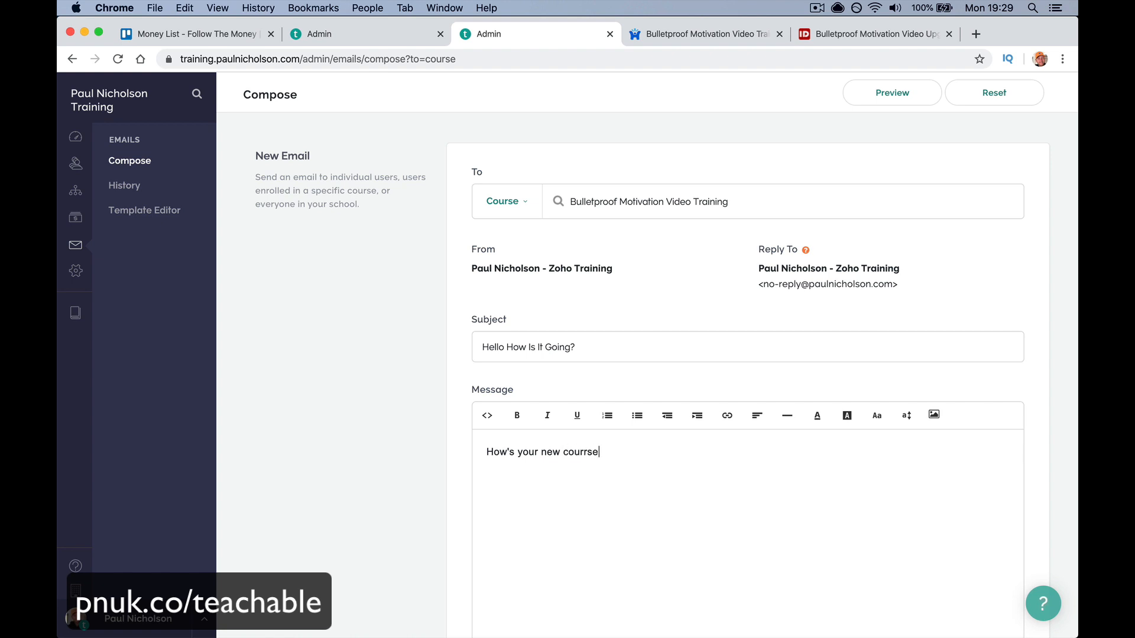
type("se goiung?")
- Send a test copy of the email and confirm it
scroll(691, 537, "down", 5)
left_click(880, 469)
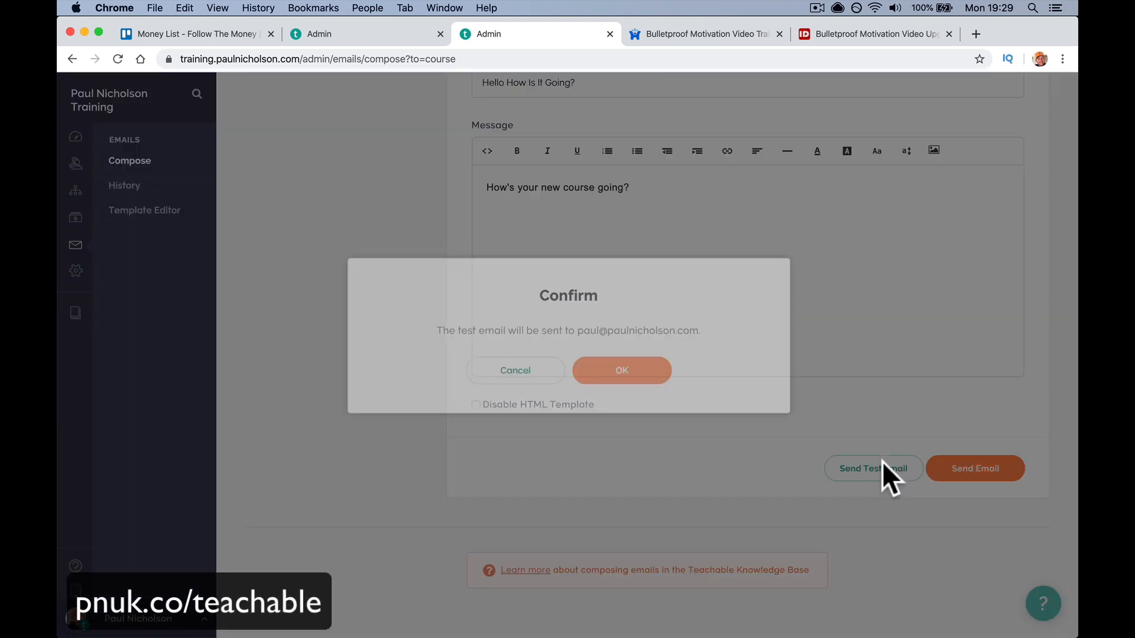
left_click(639, 395)
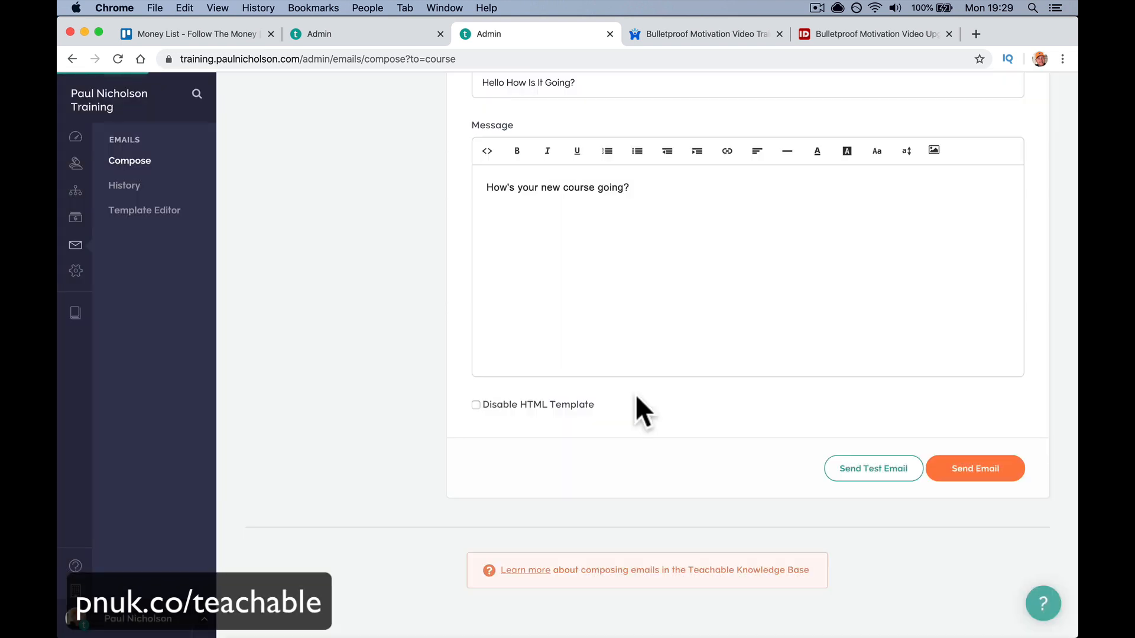
scroll(636, 395, "up", 3)
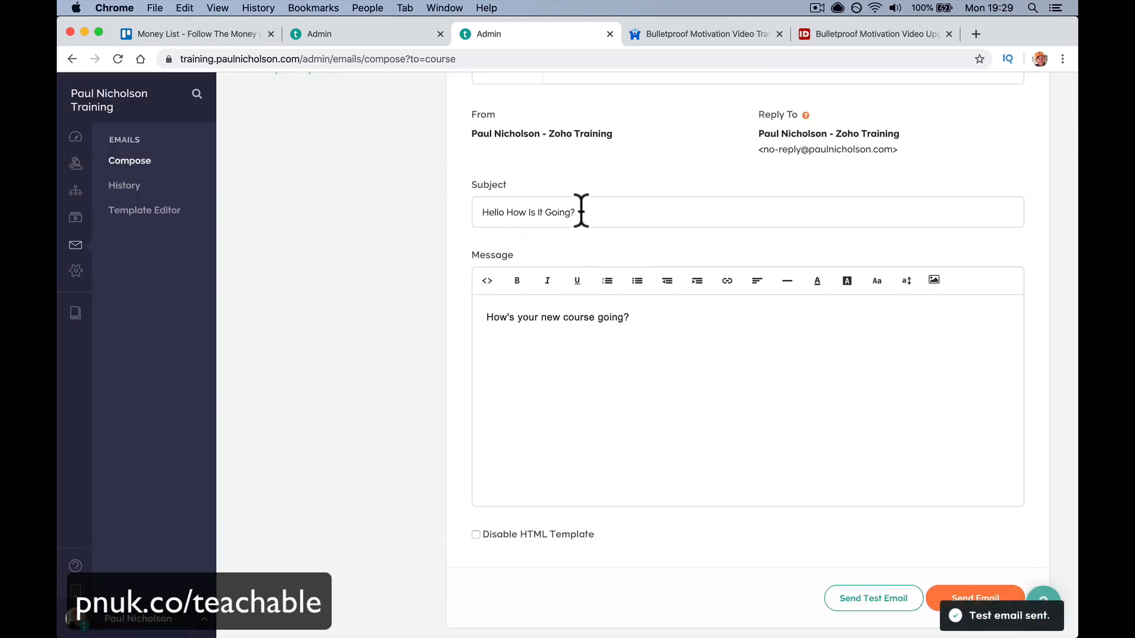
left_click(540, 211)
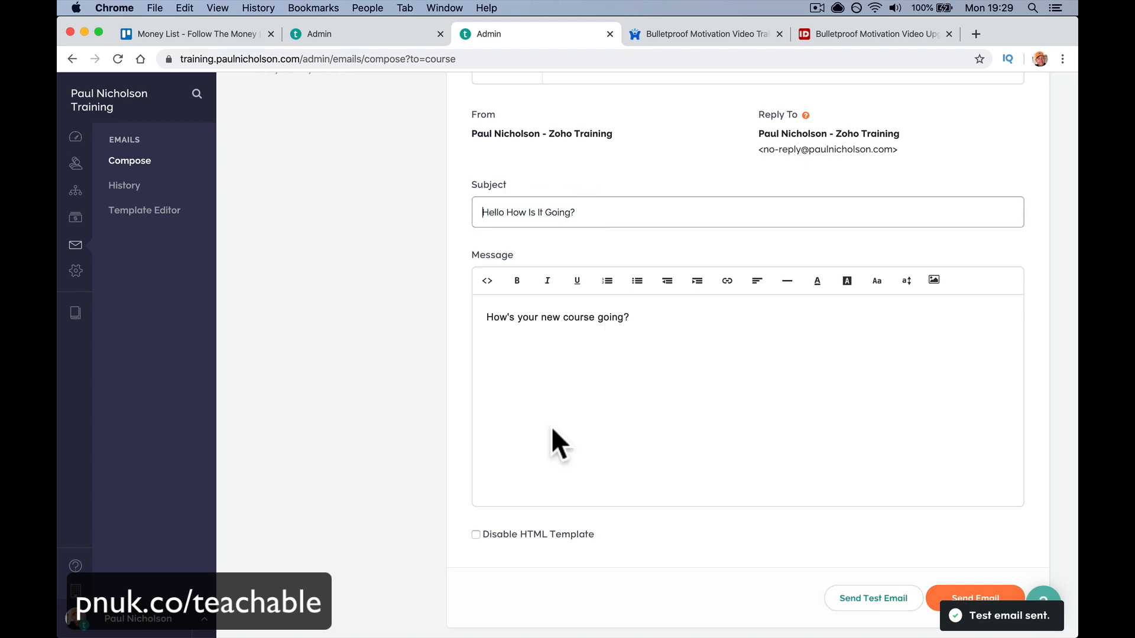
- Quit WhatsApp and bring up Mail to check the inbox
right_click(542, 630)
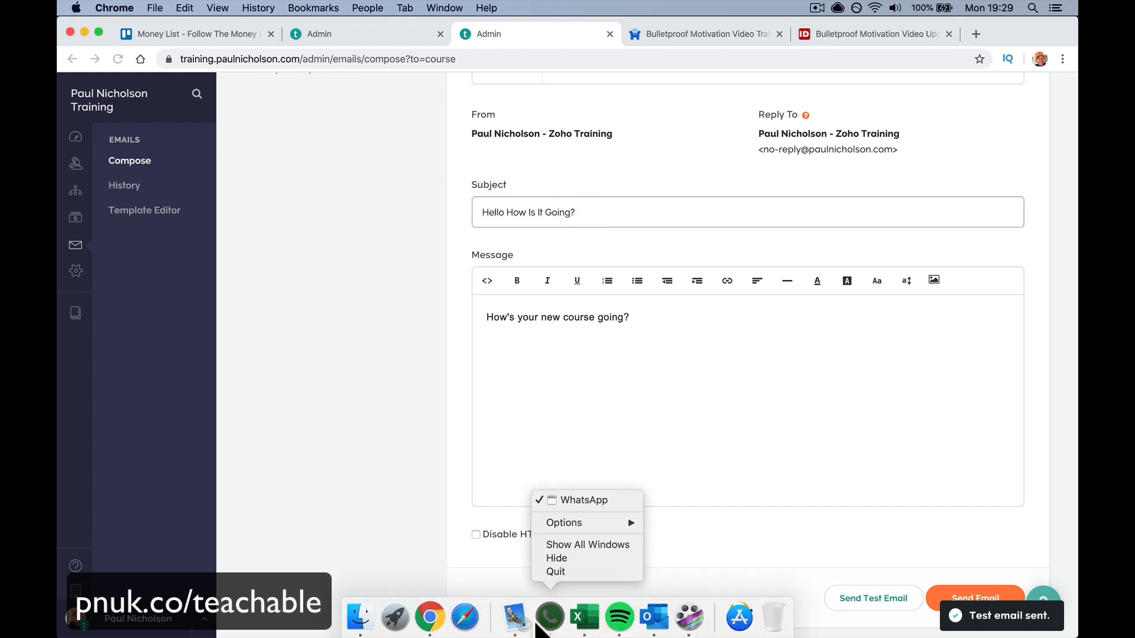
left_click(555, 571)
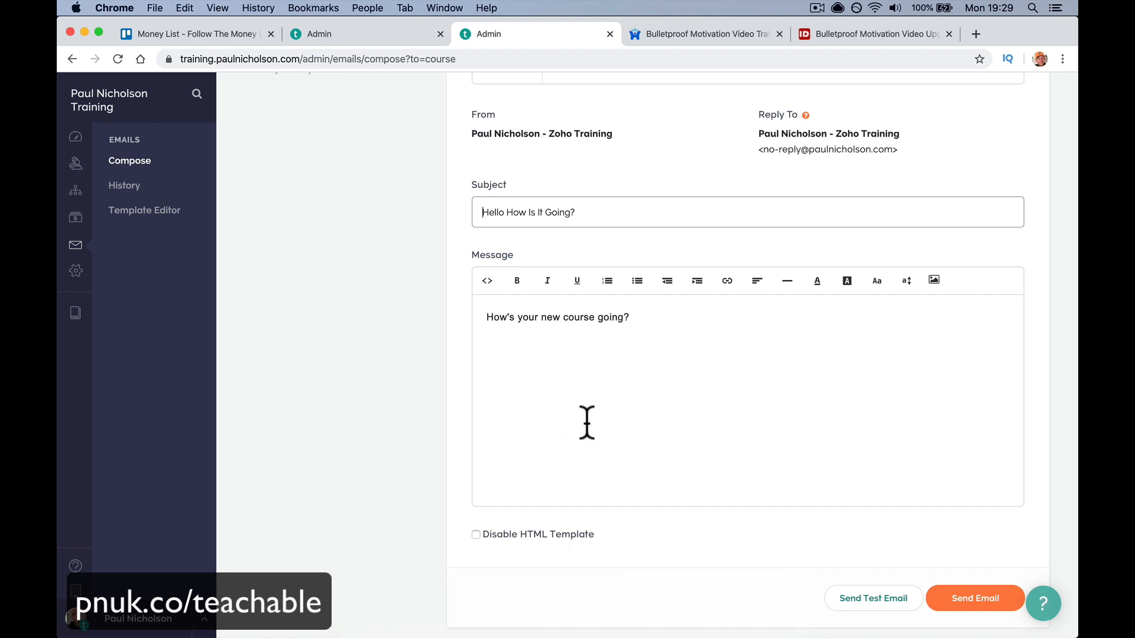
left_click(529, 616)
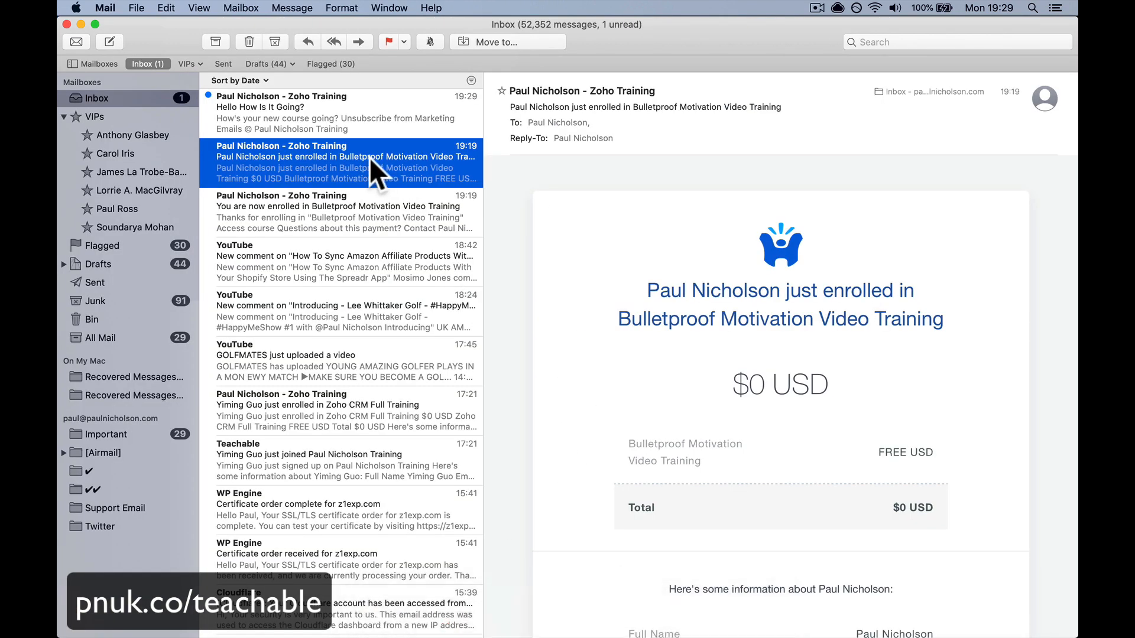
- Read the newest 'Hello How Is It Going?' message in Mail, then return to Chrome
key("Up")
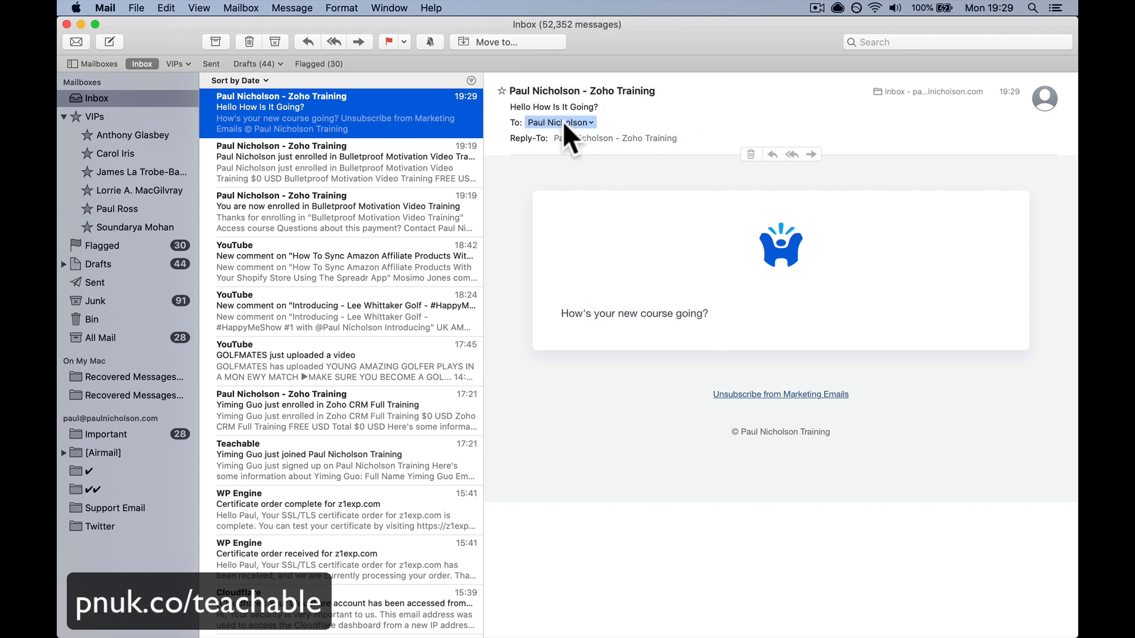
mouse_move(637, 627)
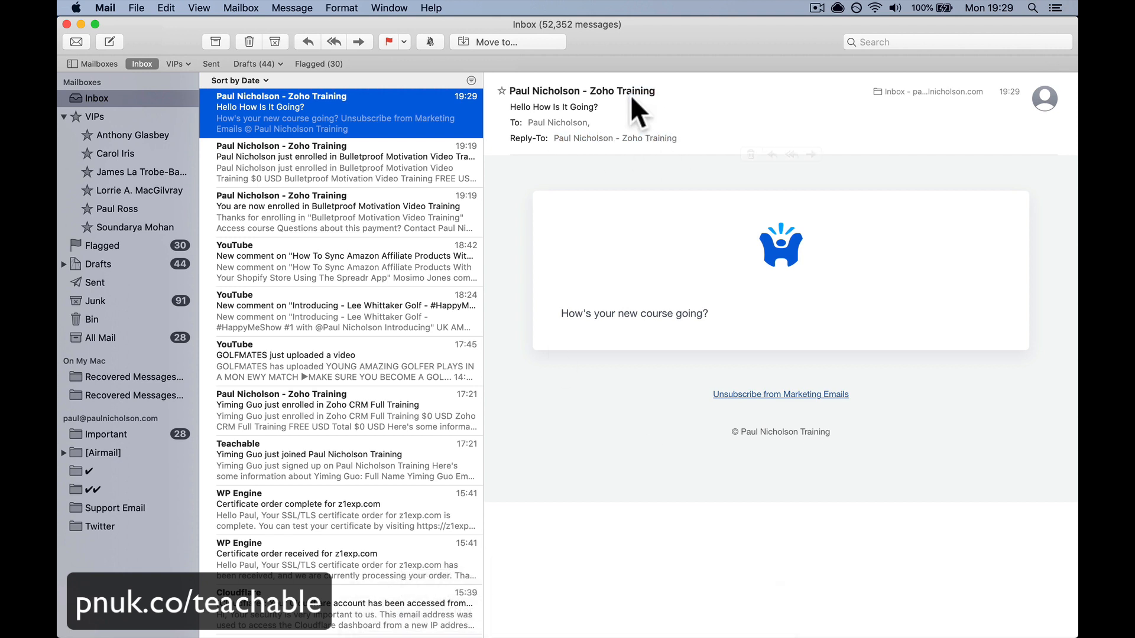
left_click(447, 629)
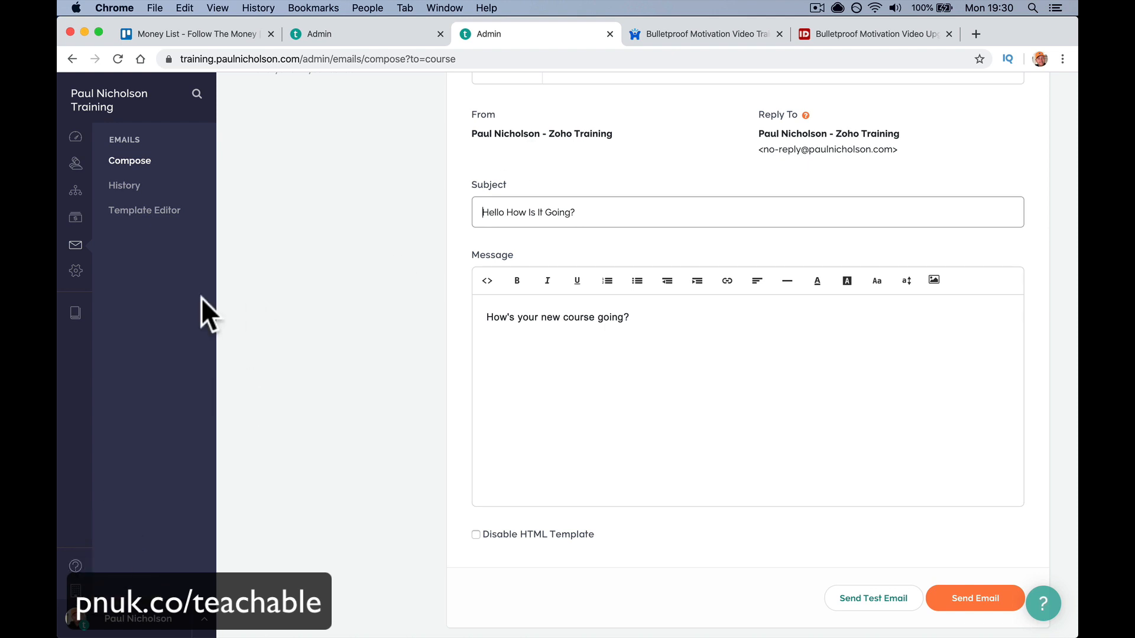
- Remove 'Zoho' from the sender name in general settings and save
left_click(76, 271)
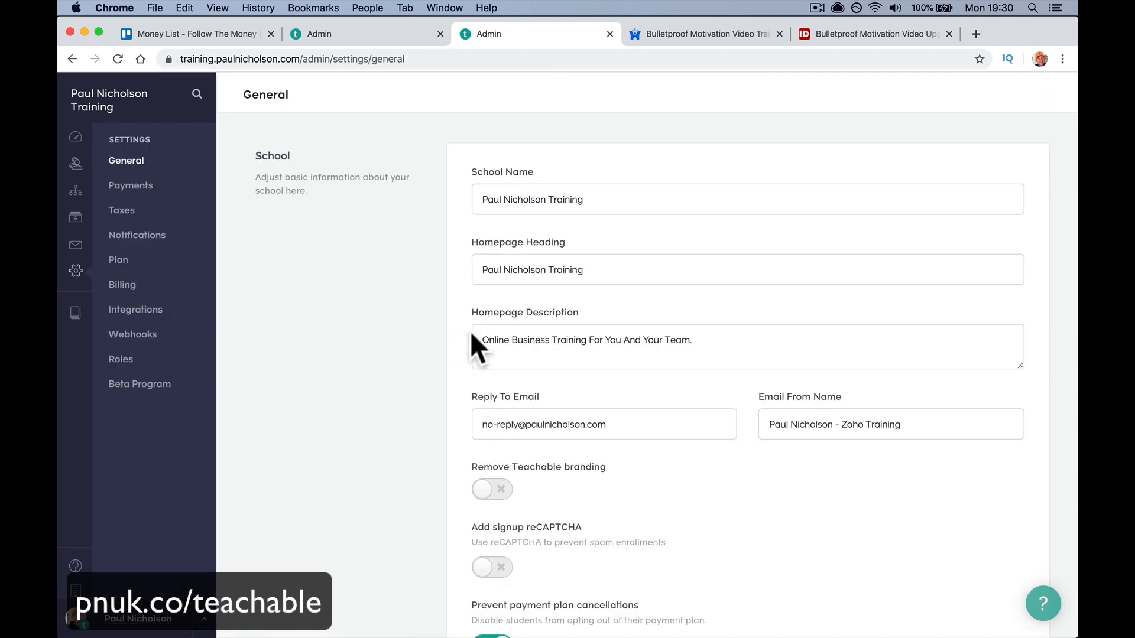
scroll(471, 335, "down", 1)
scroll(470, 331, "down", 2)
left_click_drag(843, 347, 866, 348)
key("BackSpace")
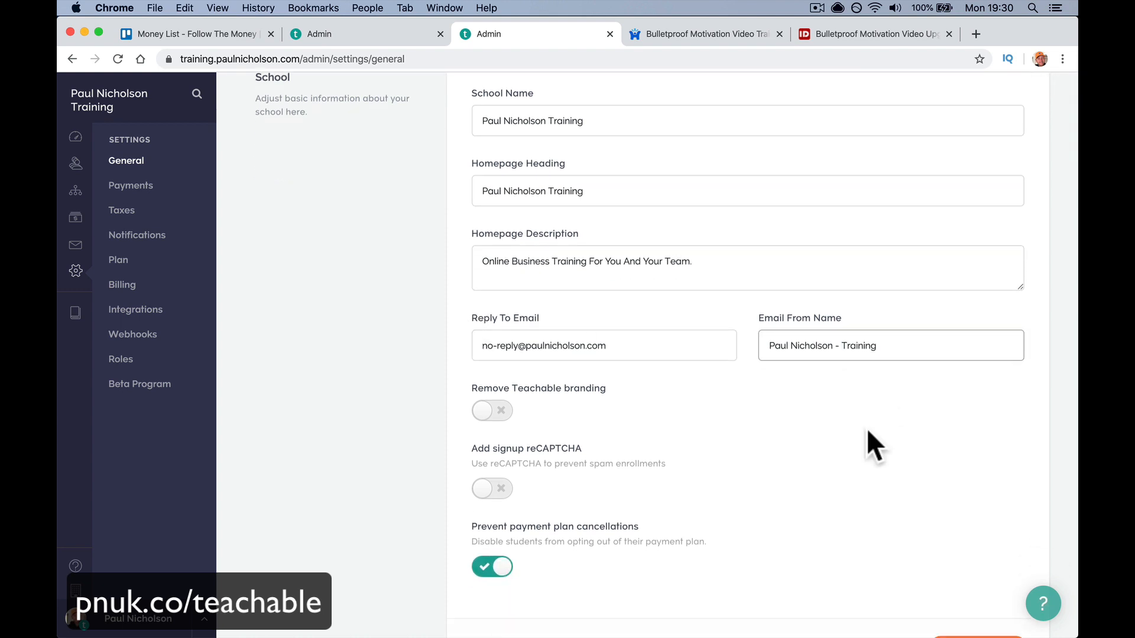
scroll(886, 414, "down", 10)
left_click(977, 526)
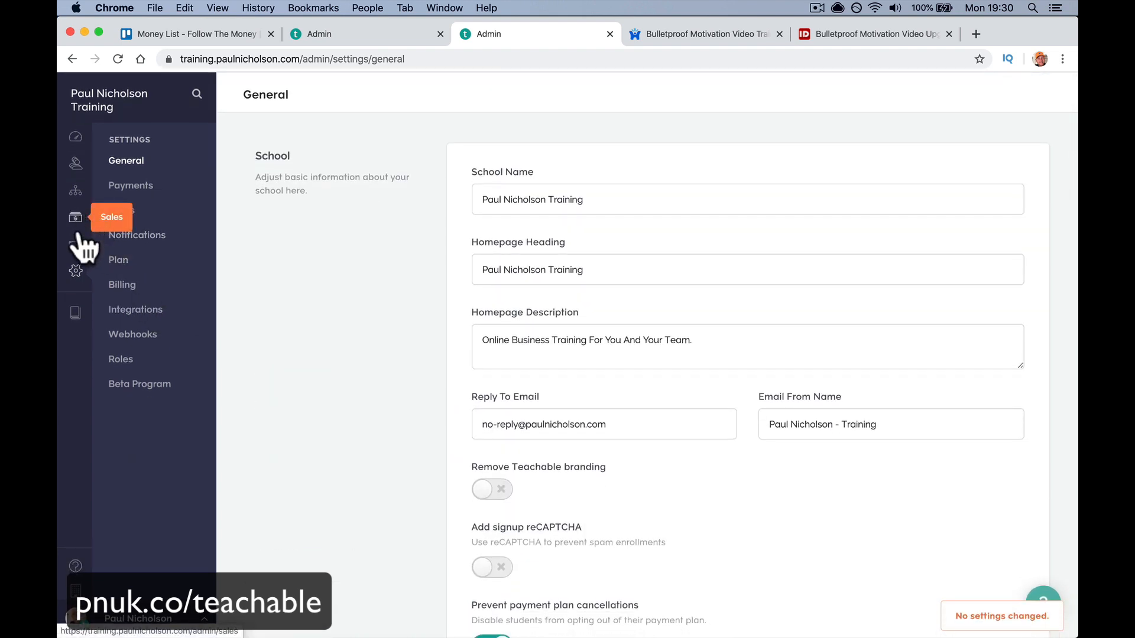
- Address a new email to Bulletproof Motivation Video Training students
left_click(77, 246)
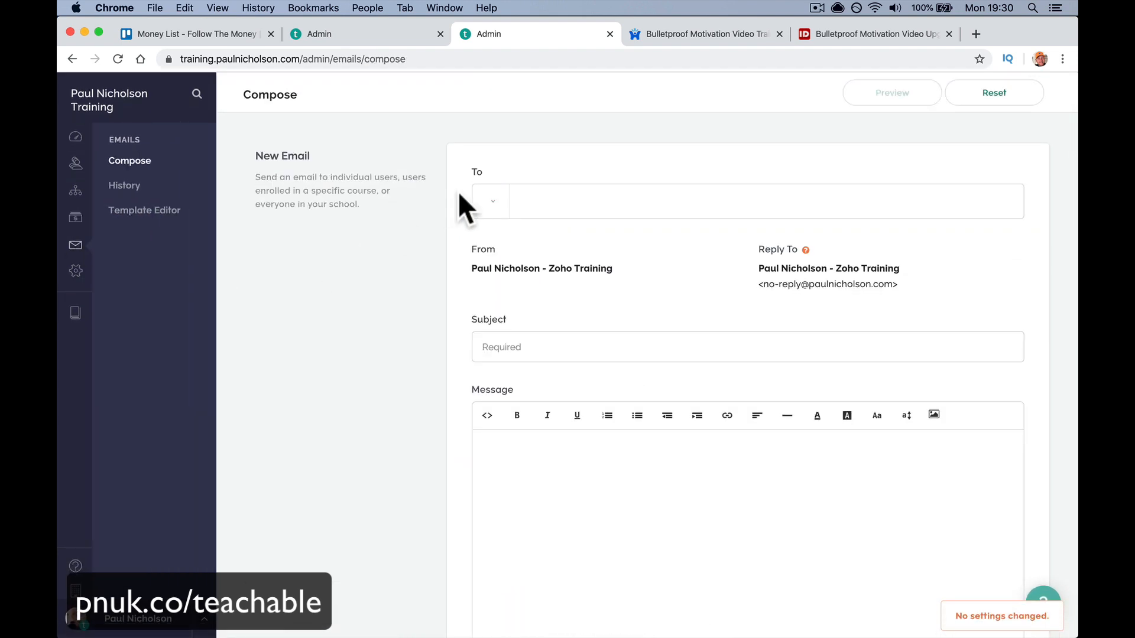
left_click(492, 201)
left_click(501, 269)
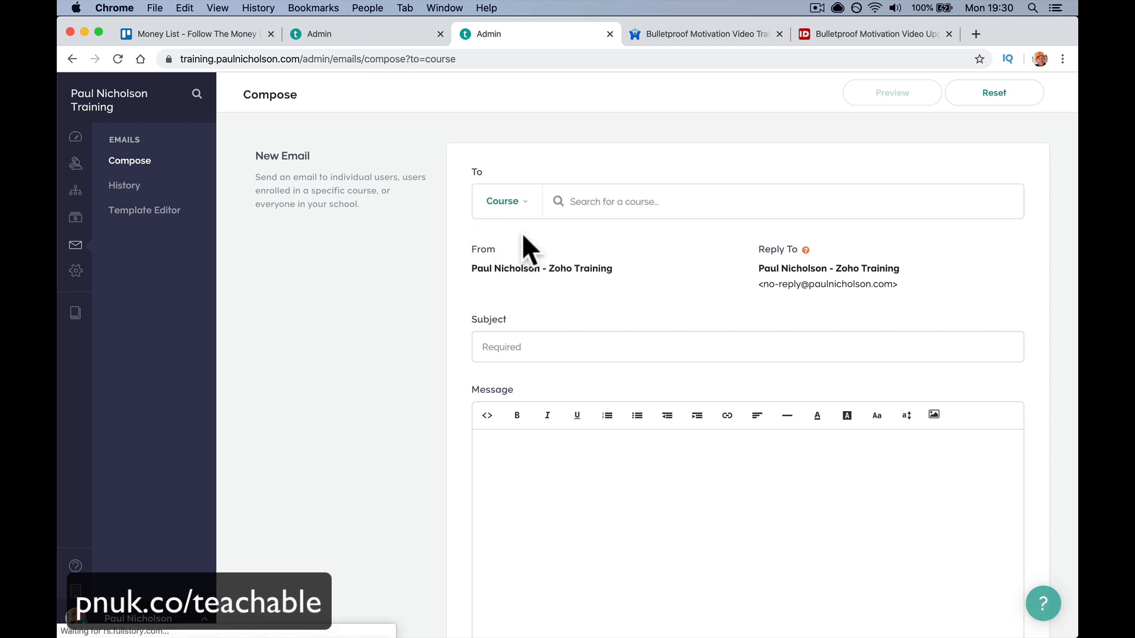
type("bull")
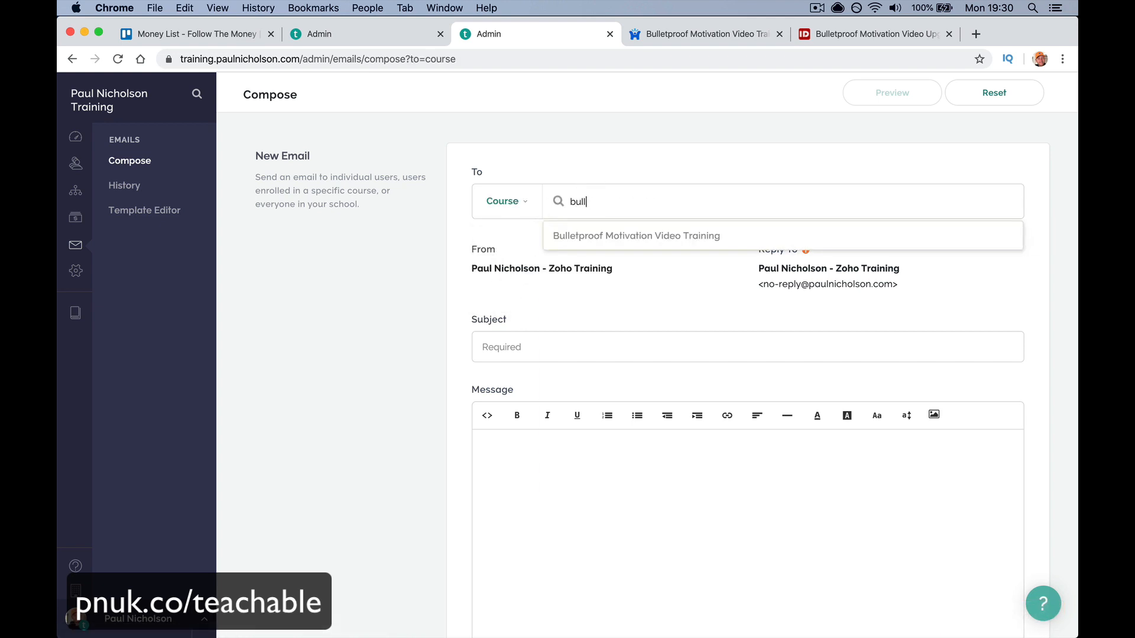
left_click(629, 236)
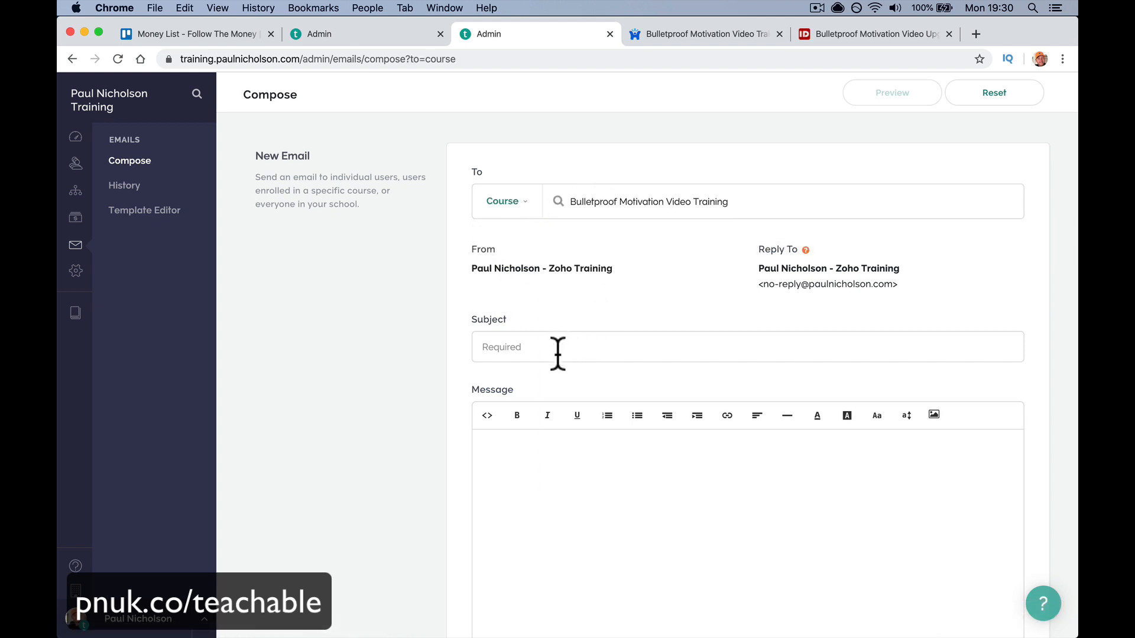
- Enter the subject 'How Is Training Going?' and paste it as the message
left_click(518, 349)
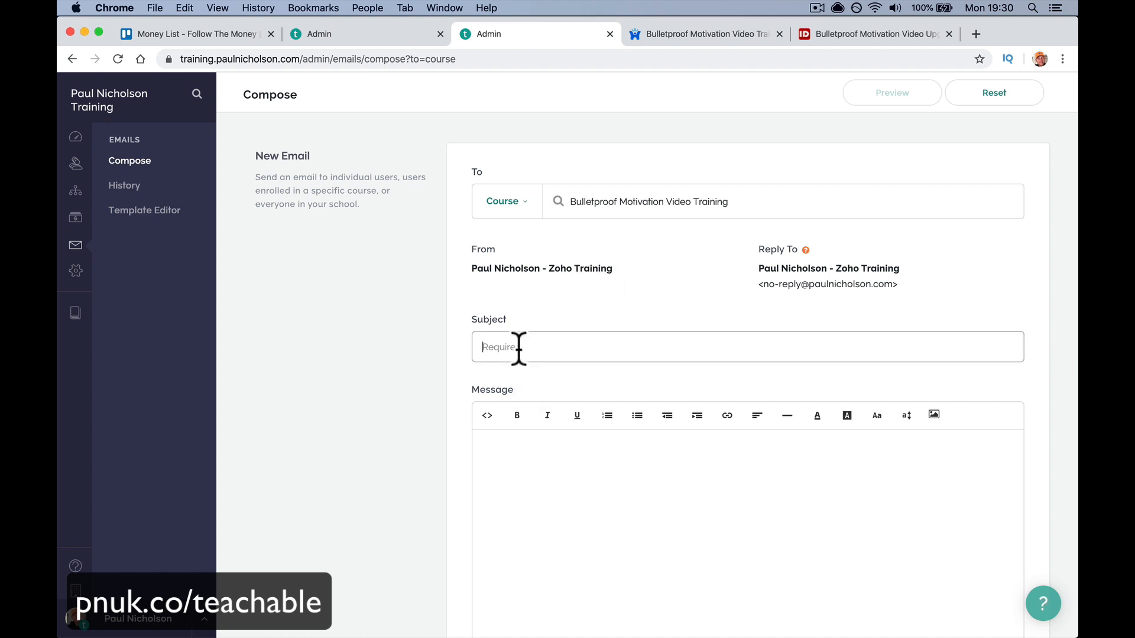
type("How Is Traingh")
type("ng")
triple_click(526, 349)
key("super+c")
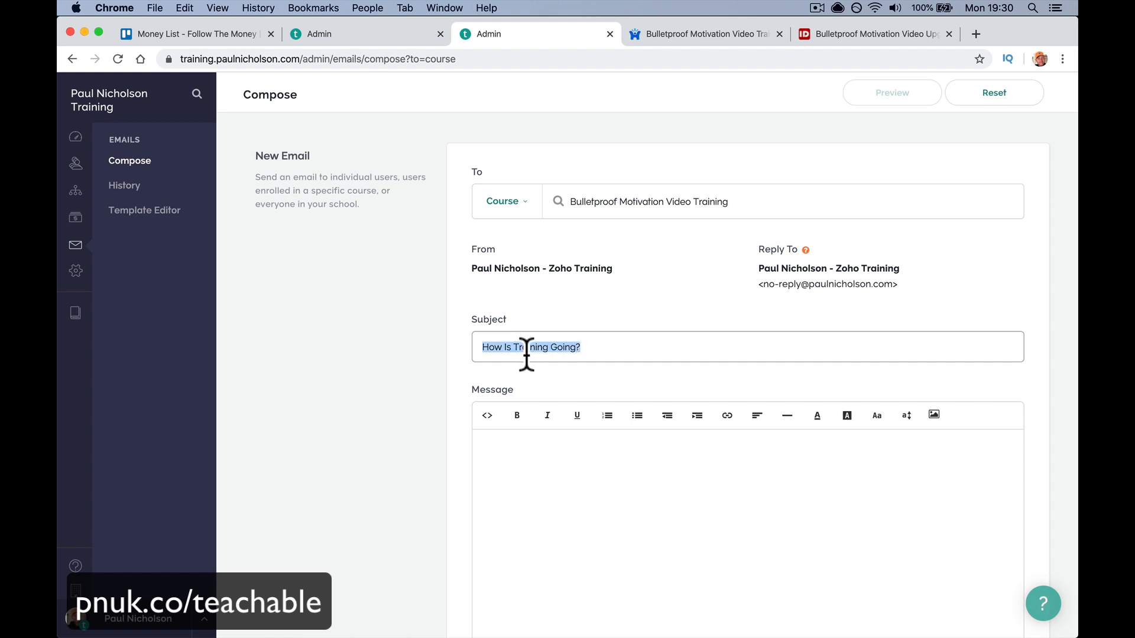
left_click(524, 450)
key("super+v")
- Send the email to the course, then open it in the Mail inbox
scroll(525, 467, "down", 5)
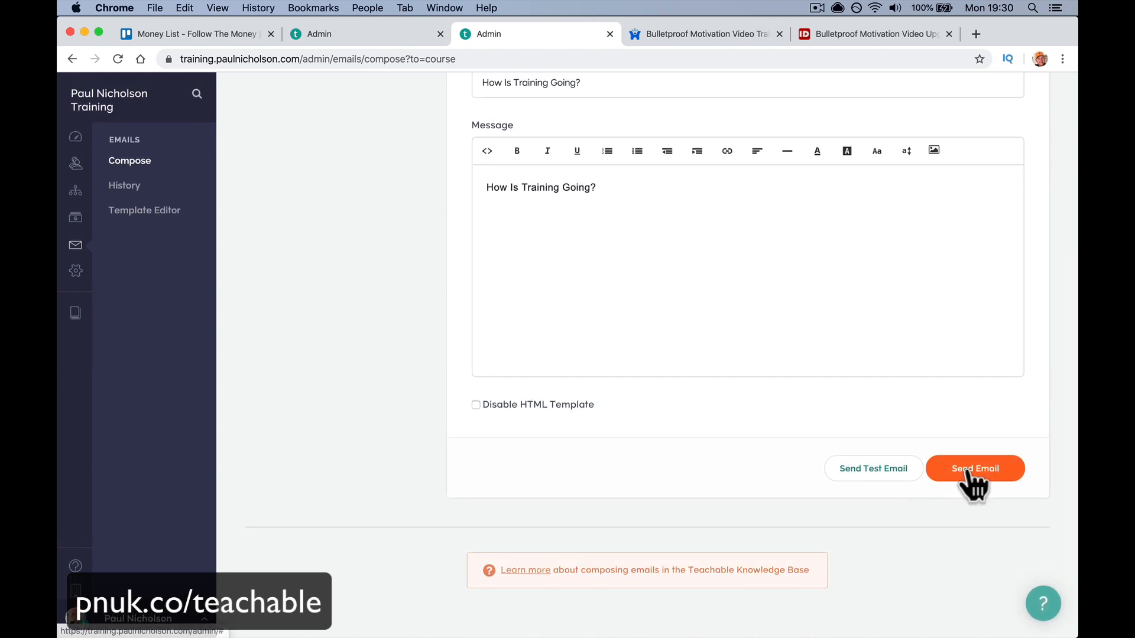
left_click(969, 473)
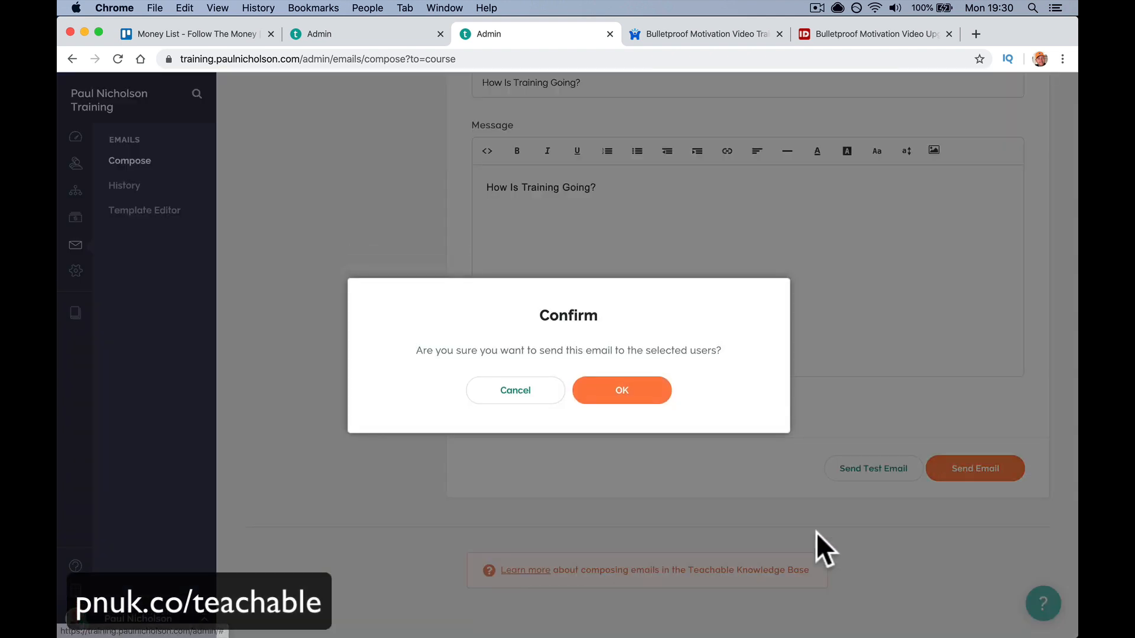
left_click(559, 402)
scroll(562, 405, "down", 5)
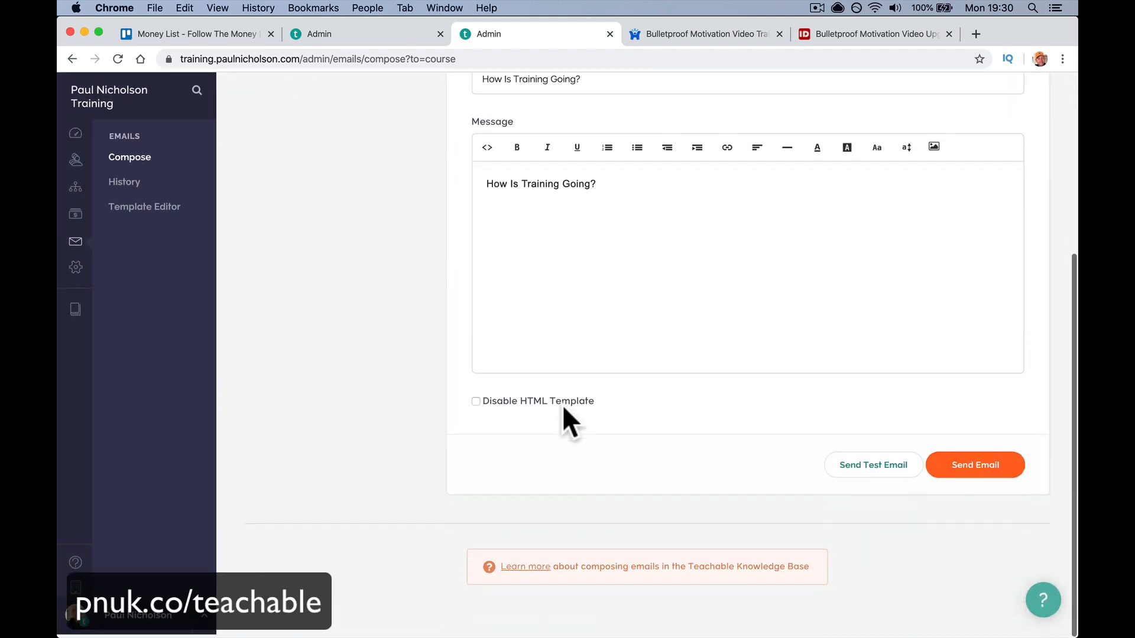
left_click(955, 473)
left_click(609, 387)
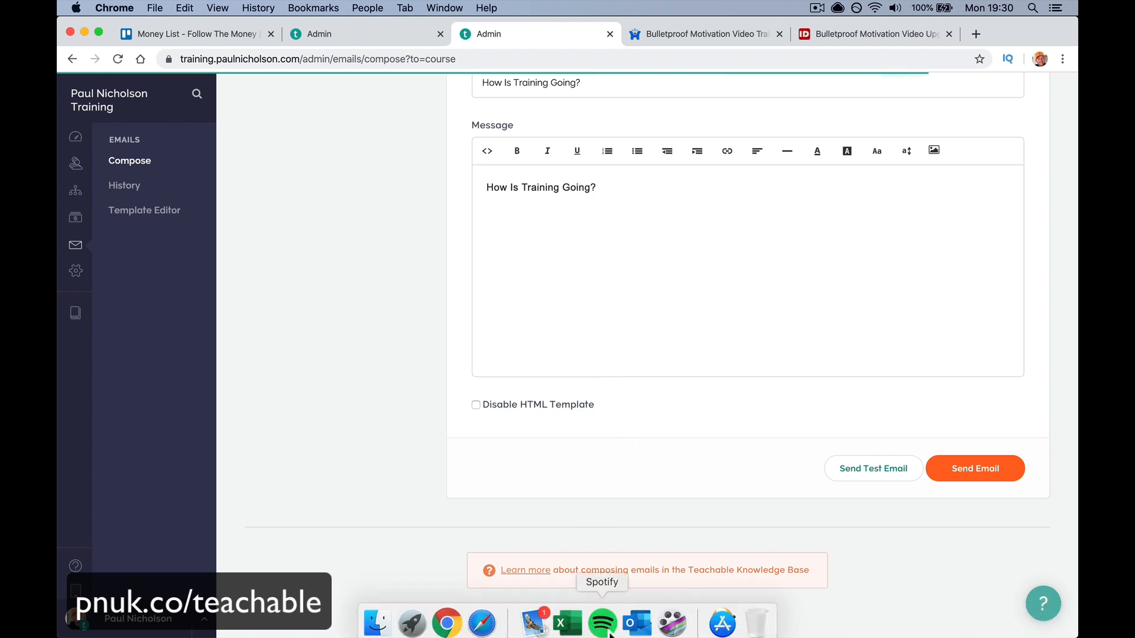
left_click(532, 621)
left_click(310, 120)
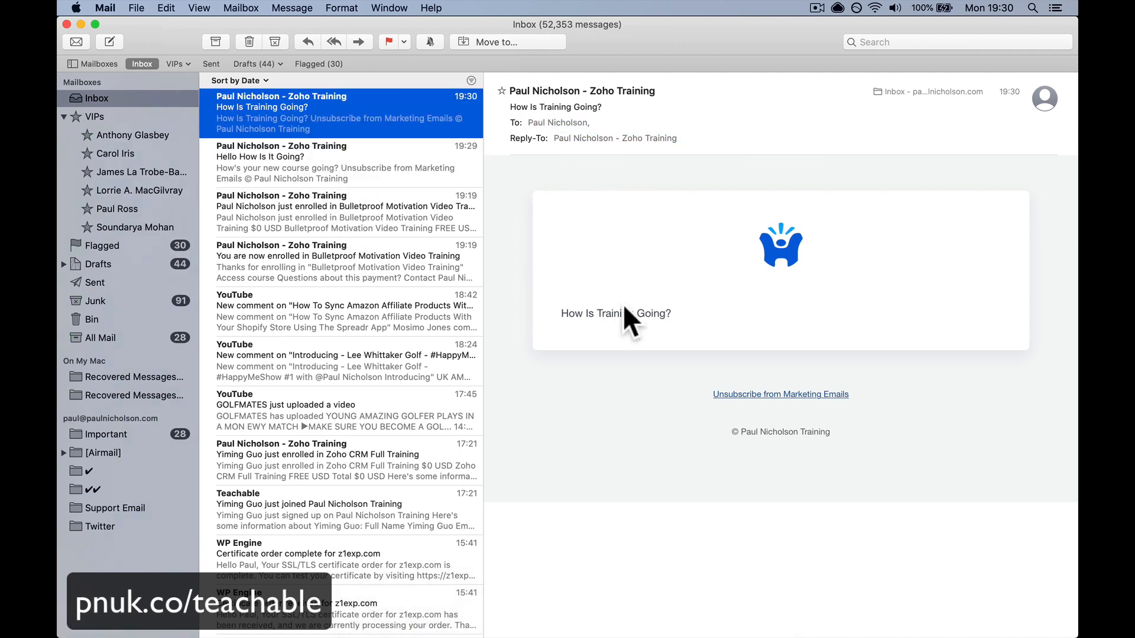
- Leave the Mail message and bring the browser back, showing Teachable's Domains settings
left_click(464, 623)
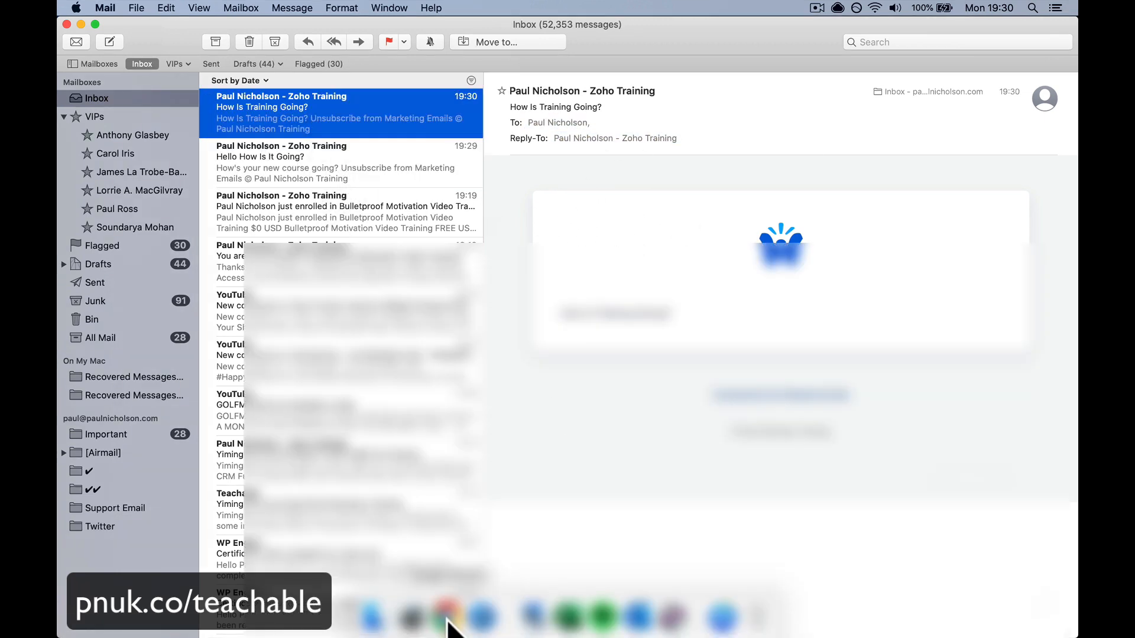
scroll(145, 367, "left", 5)
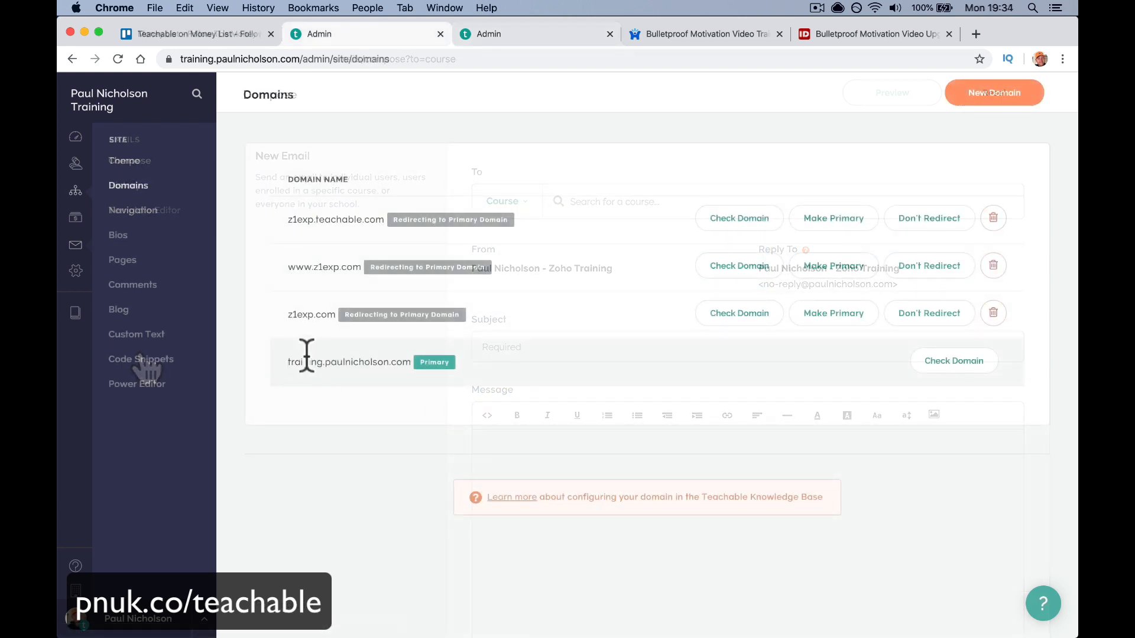
- Highlight the teachable.com subdomain and primary custom domain, then open the Custom Domains help article
left_click_drag(317, 221, 356, 222)
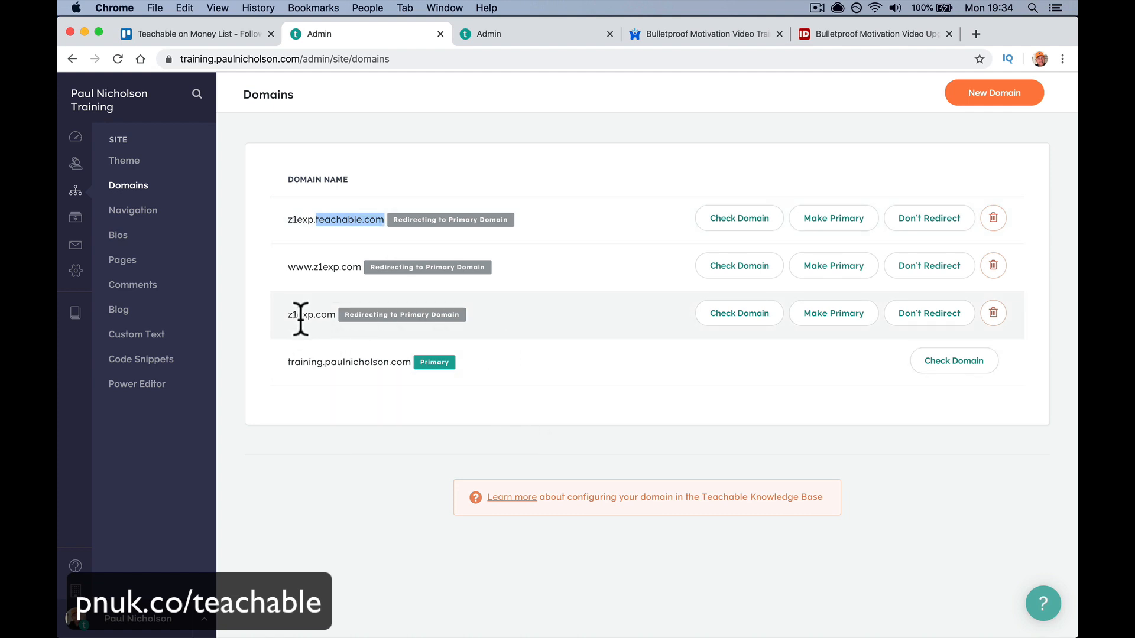
left_click_drag(287, 362, 410, 362)
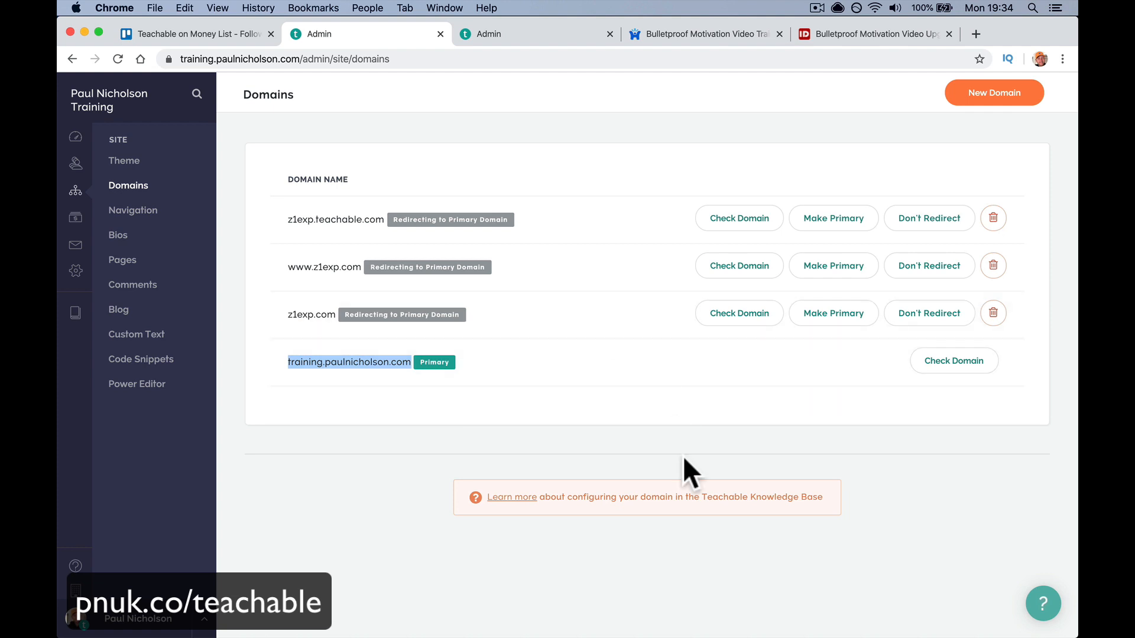
left_click(507, 496)
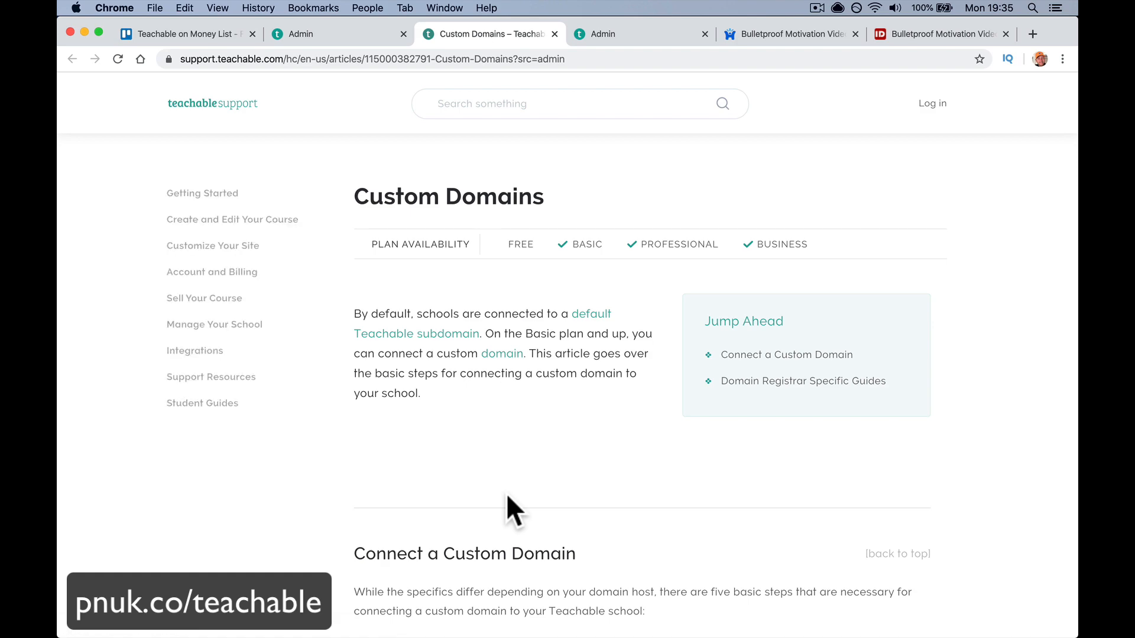
scroll(507, 497, "down", 7)
- Skim the Custom Domains article, return to Domains, and highlight the primary and z1exp.teachable.com domains
scroll(507, 495, "down", 10)
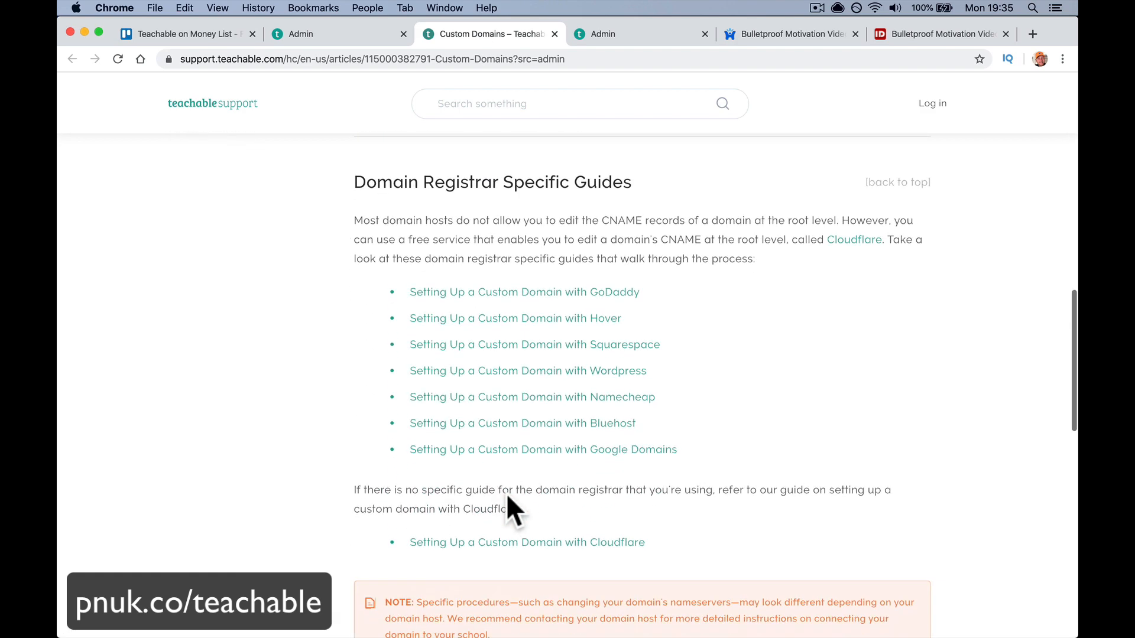
scroll(507, 496, "up", 18)
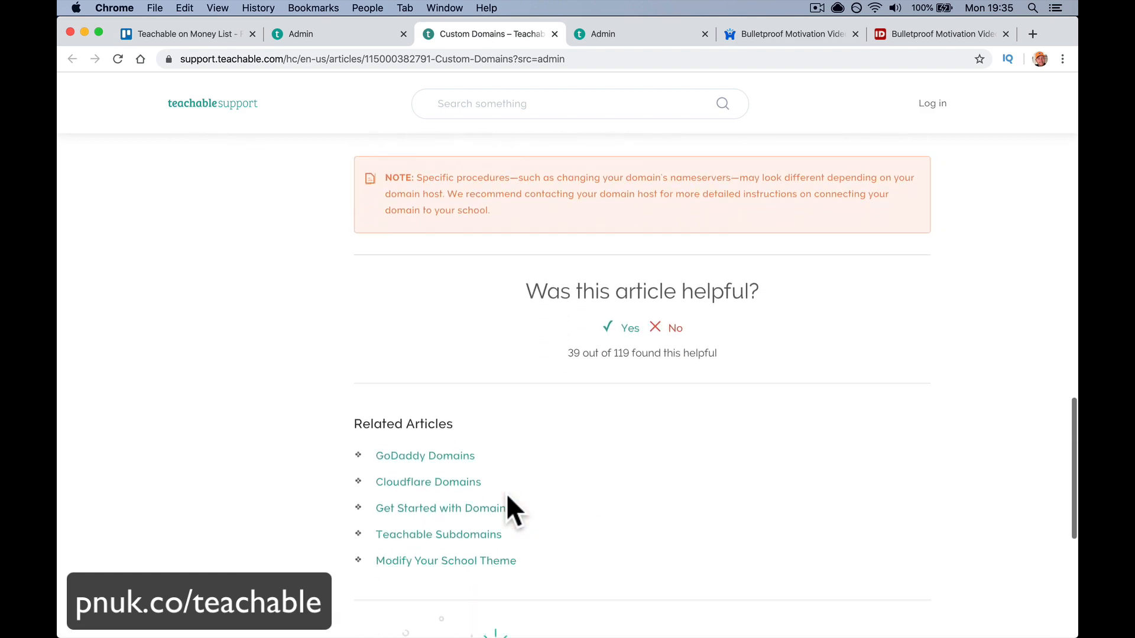
scroll(507, 496, "down", 4)
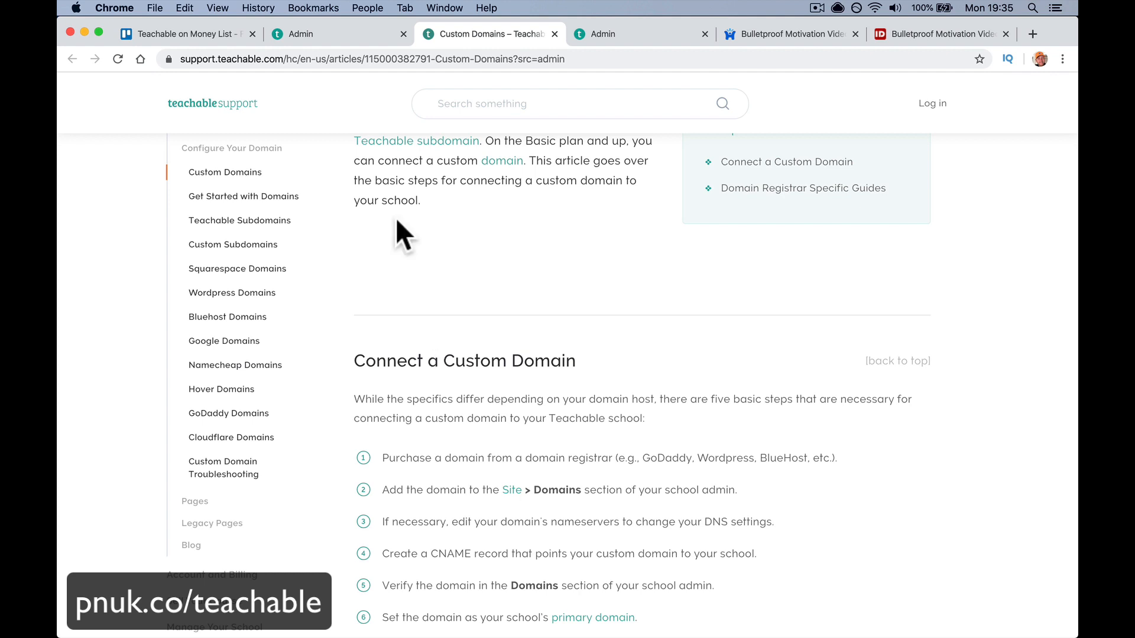
left_click(342, 37)
left_click_drag(411, 362, 384, 363)
left_click_drag(289, 219, 385, 220)
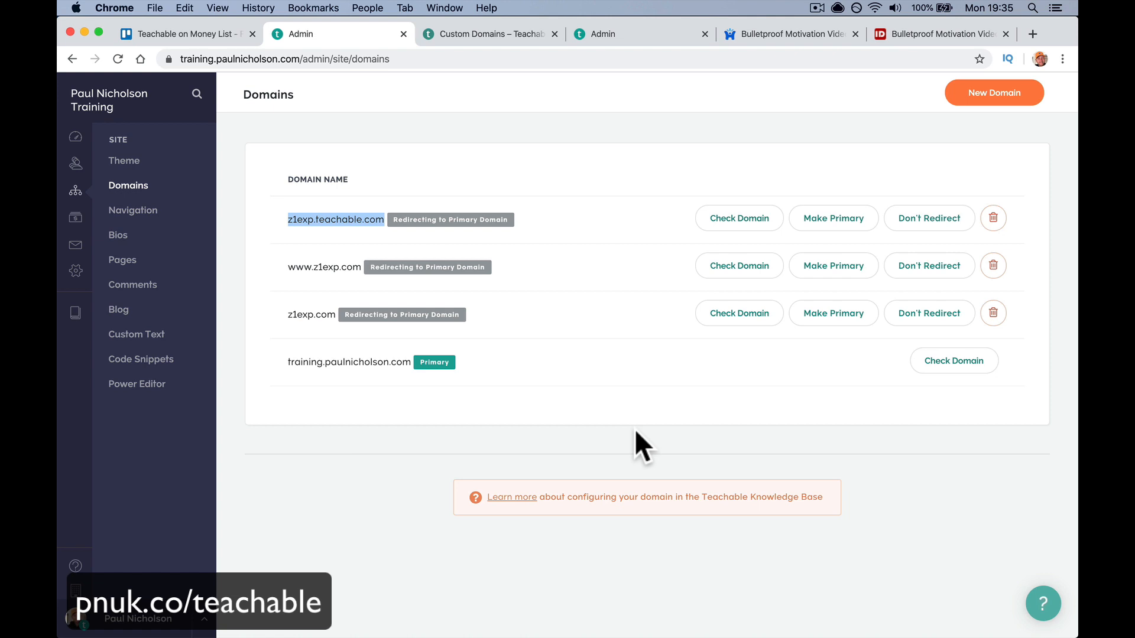
double_click(407, 362)
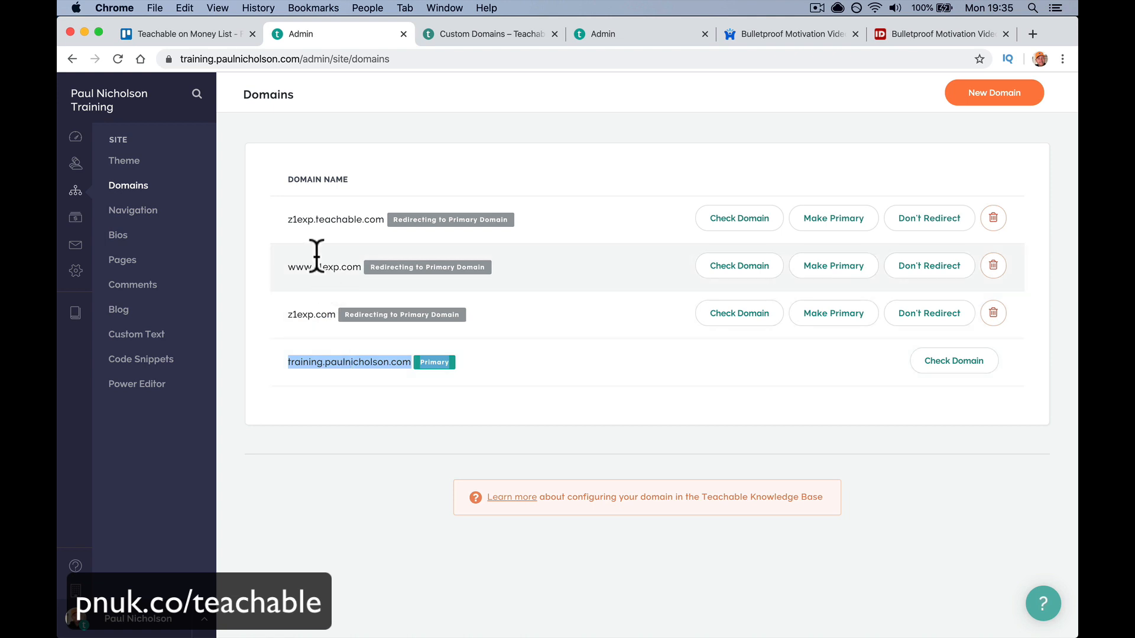
left_click_drag(286, 219, 379, 221)
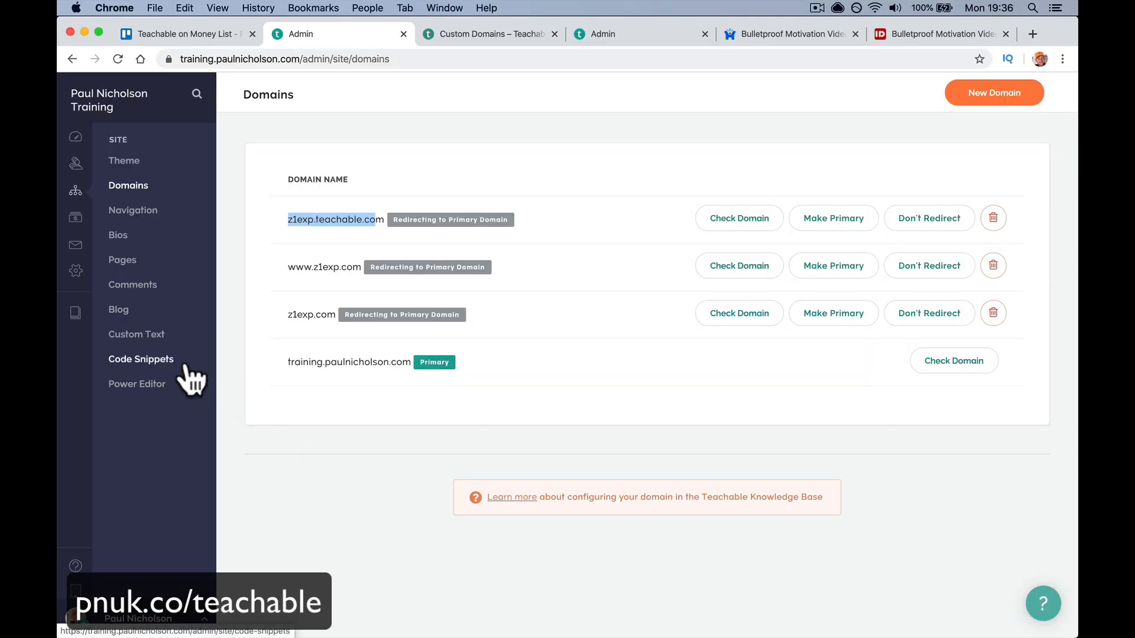
- Click into line 8 of the Code Snippets head code, then open the public homepage in a new tab
left_click(186, 367)
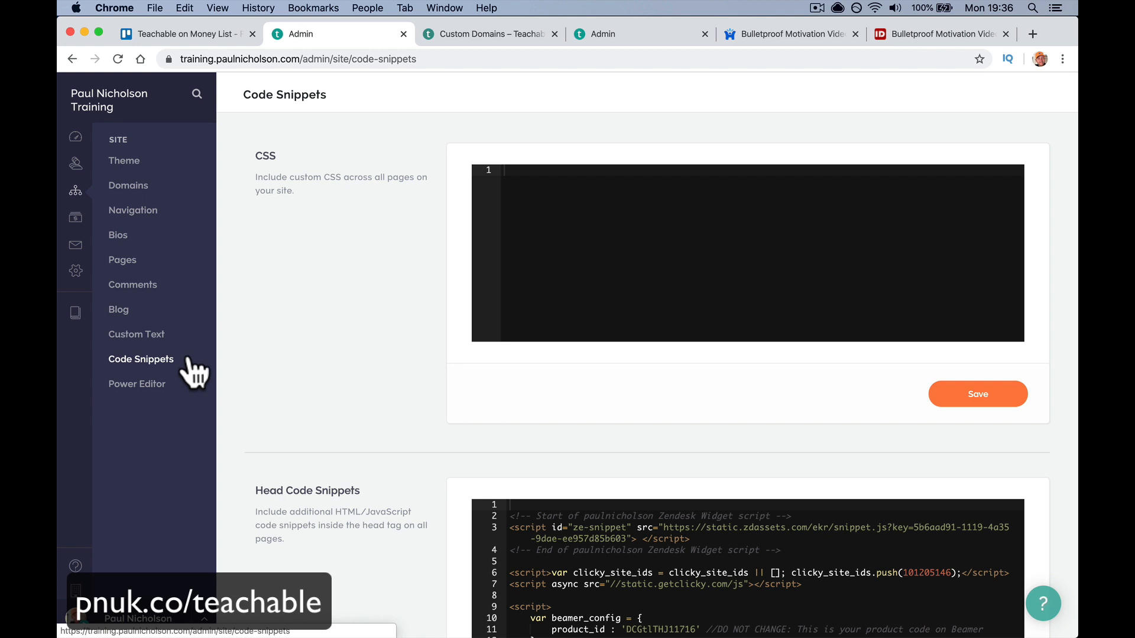
scroll(314, 426, "down", 5)
scroll(314, 424, "down", 1)
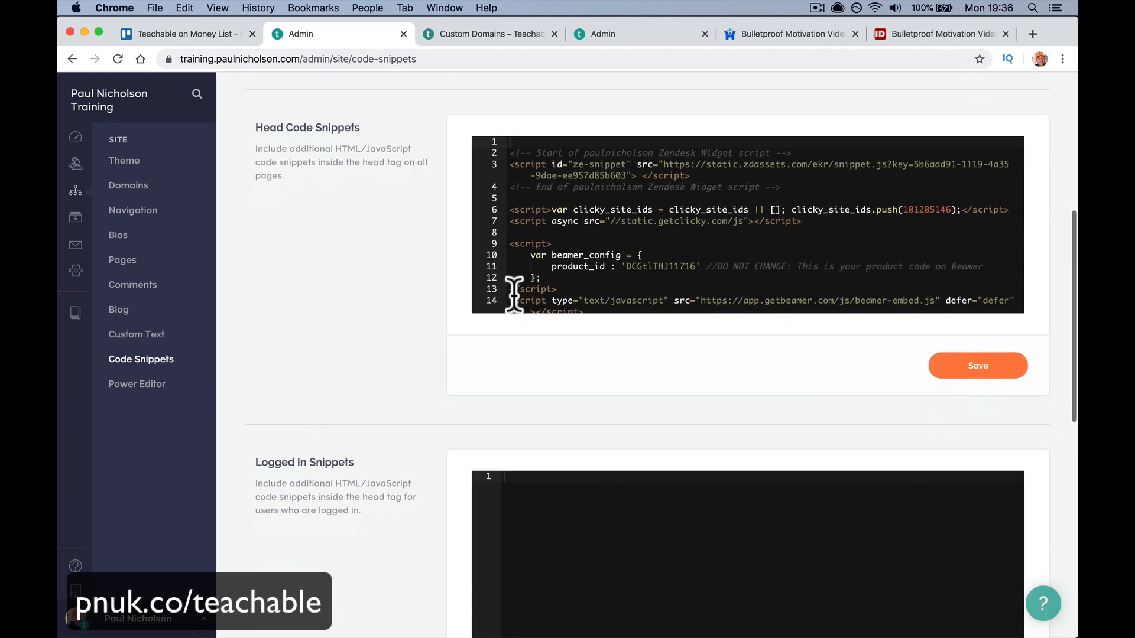
left_click(608, 231)
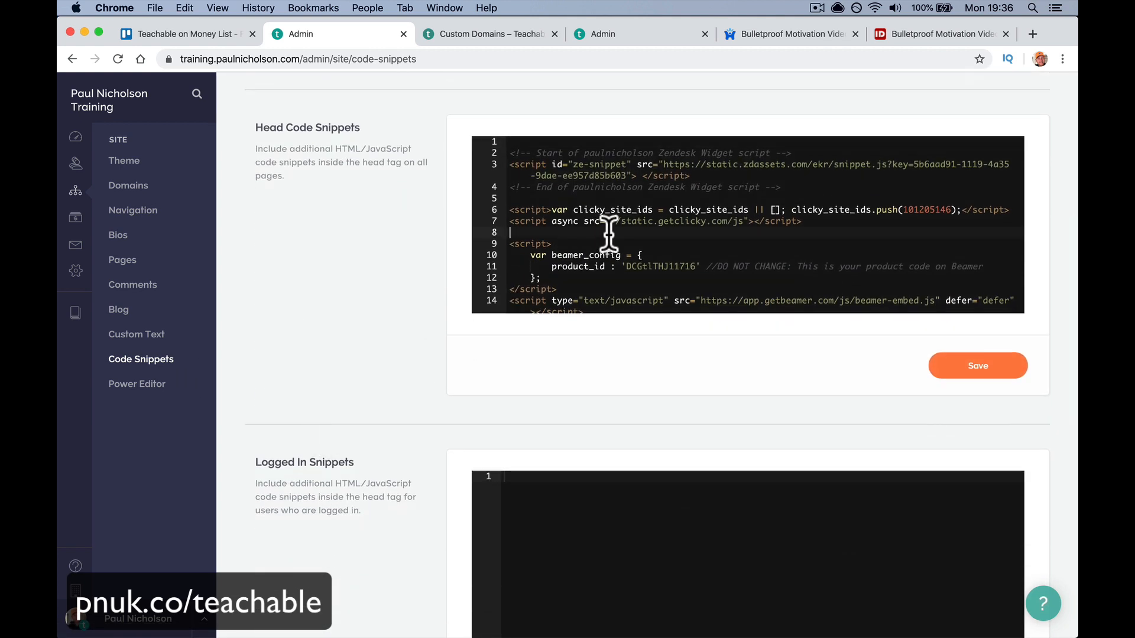
left_click(135, 101)
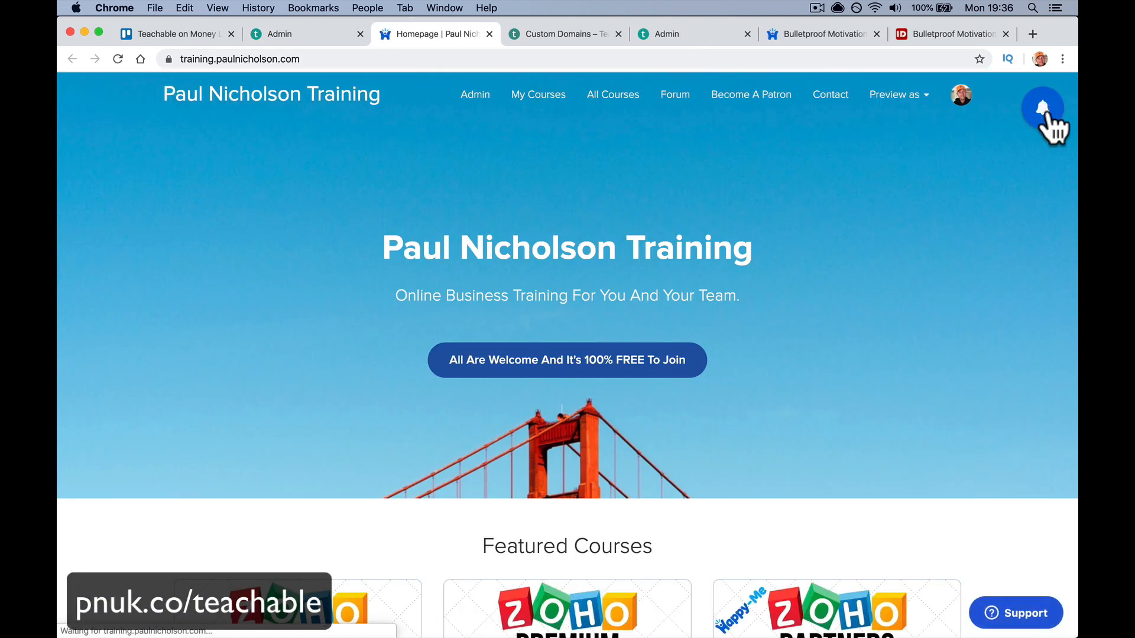
- Open and dismiss the What's new feed, try the Support form's name field, then return to Code Snippets
left_click(1038, 118)
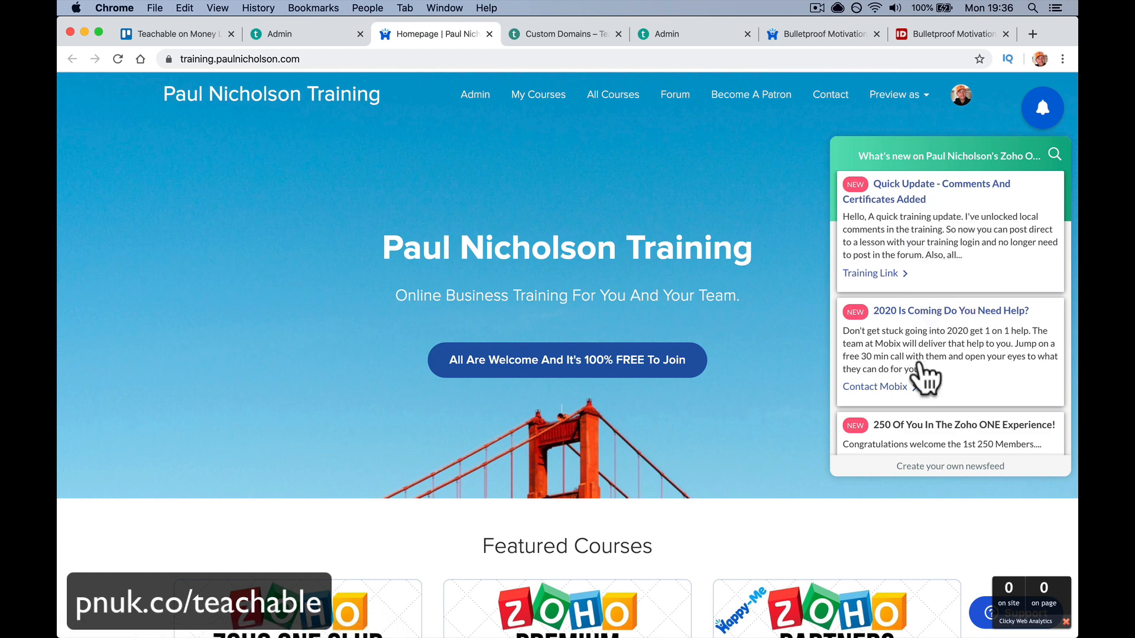
scroll(922, 376, "down", 3)
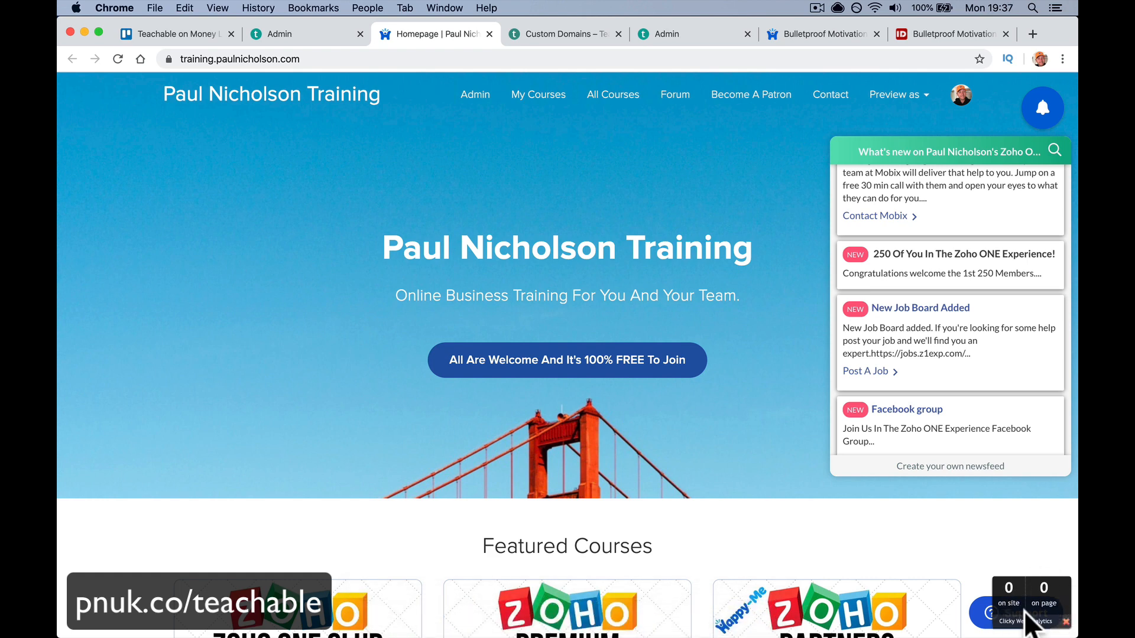
left_click(1065, 622)
left_click(1028, 621)
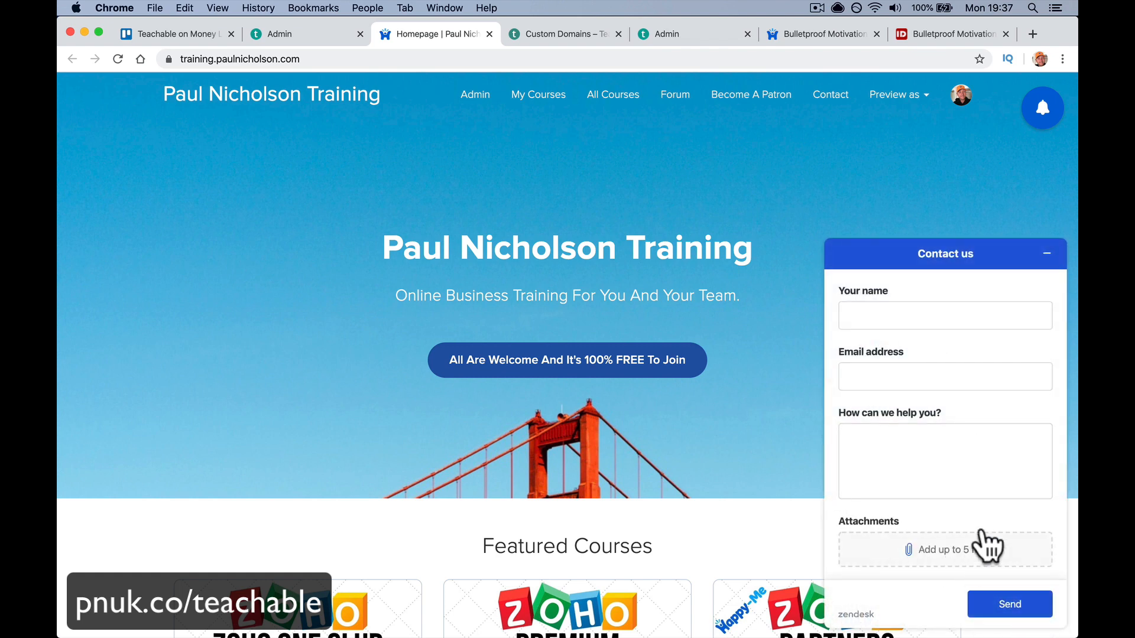
left_click(908, 318)
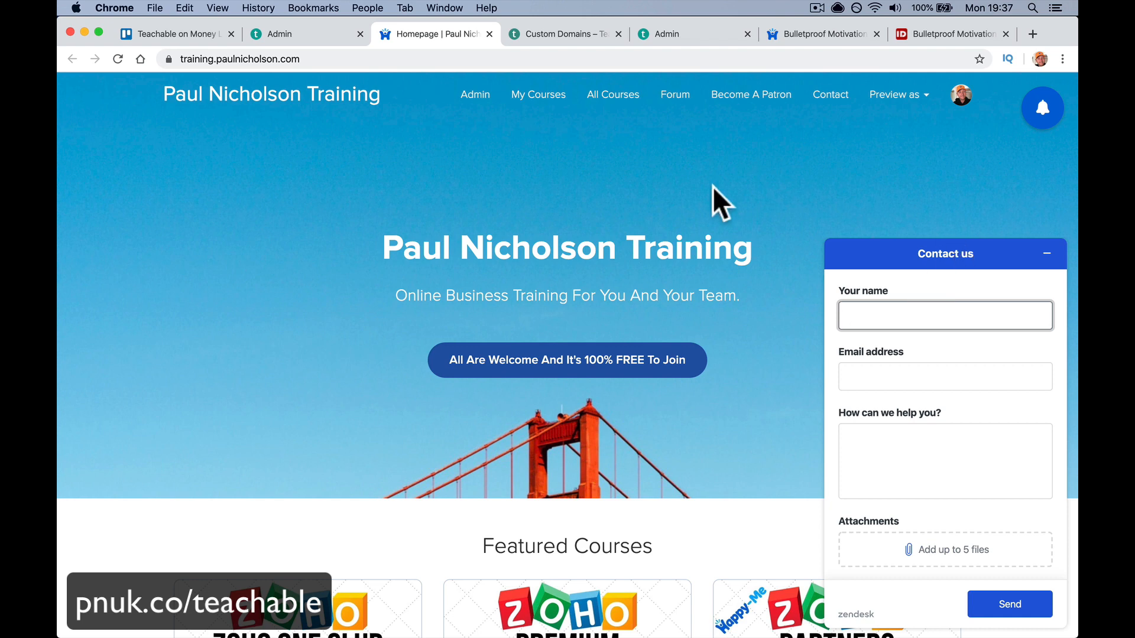
left_click(290, 34)
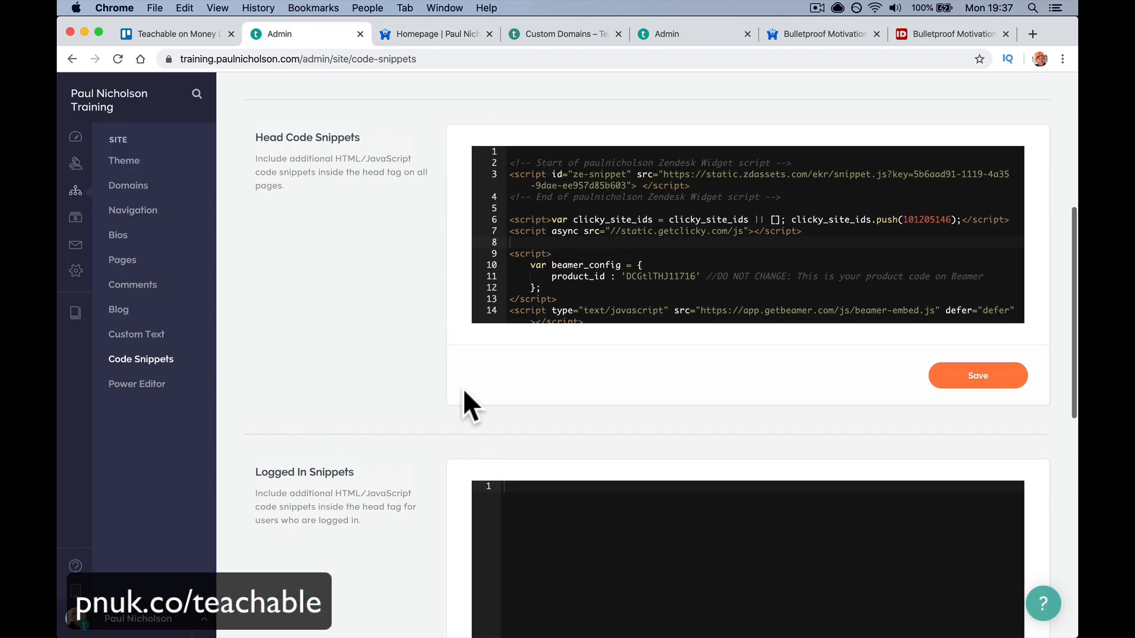
- Scroll past the Zendesk, Clicky and Beamer head scripts to the Zoho SalesIQ script, then switch to Safari
scroll(321, 197, "up", 1)
scroll(455, 336, "up", 5)
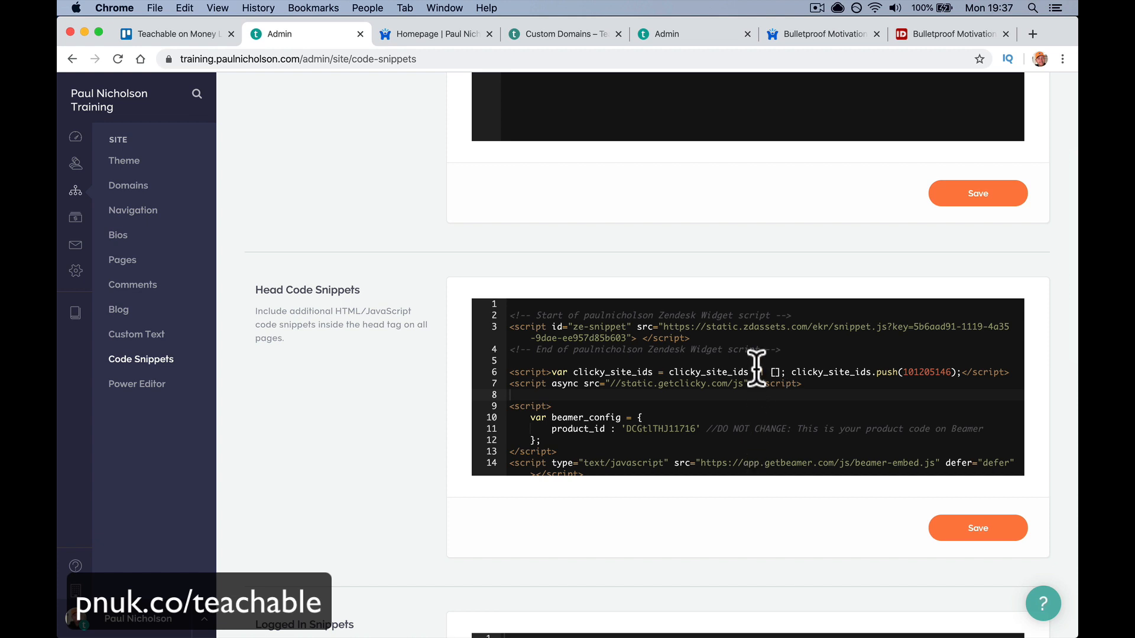
scroll(754, 366, "down", 5)
scroll(755, 354, "up", 5)
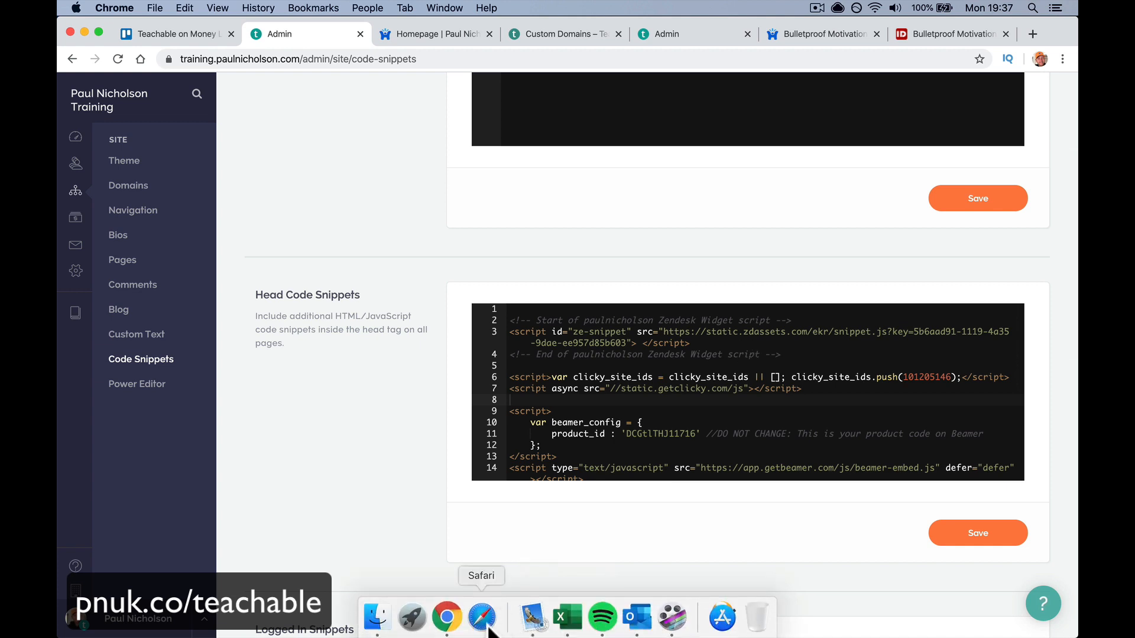
left_click(481, 621)
- Load training.paulnicholson.com in Safari and clear all browsing history
type("training.paulnicholson.com")
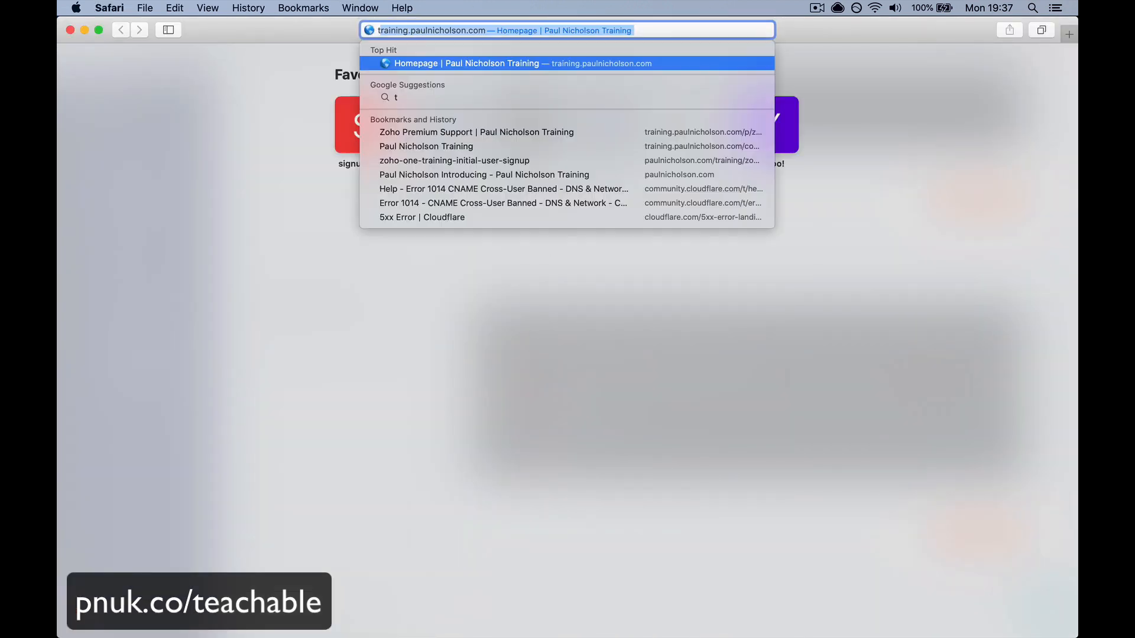
key("Return")
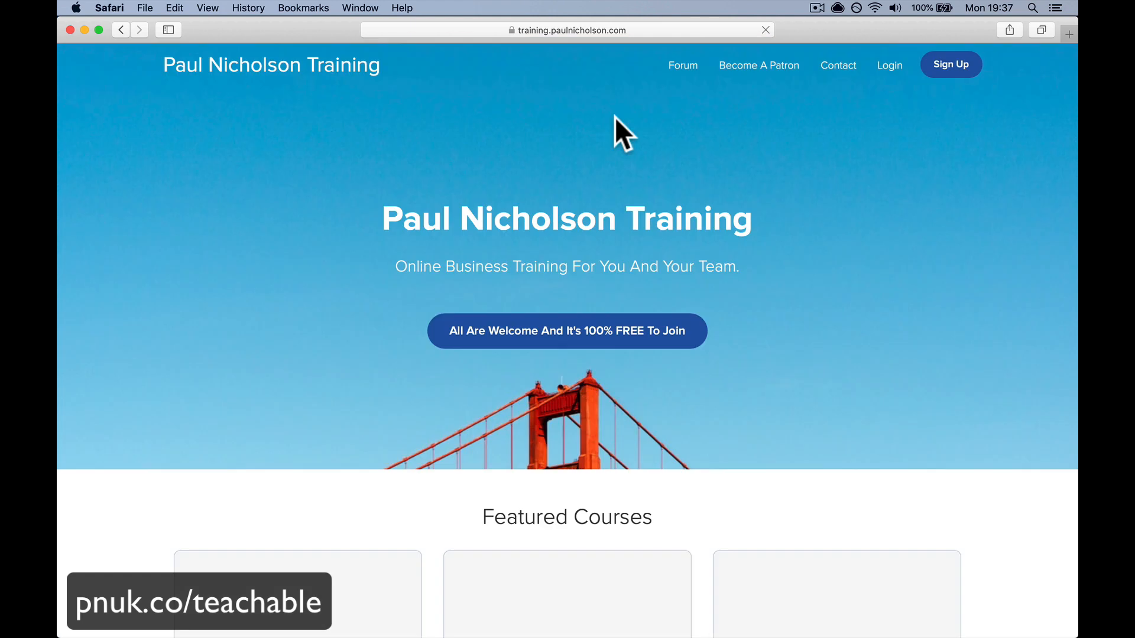
left_click(258, 8)
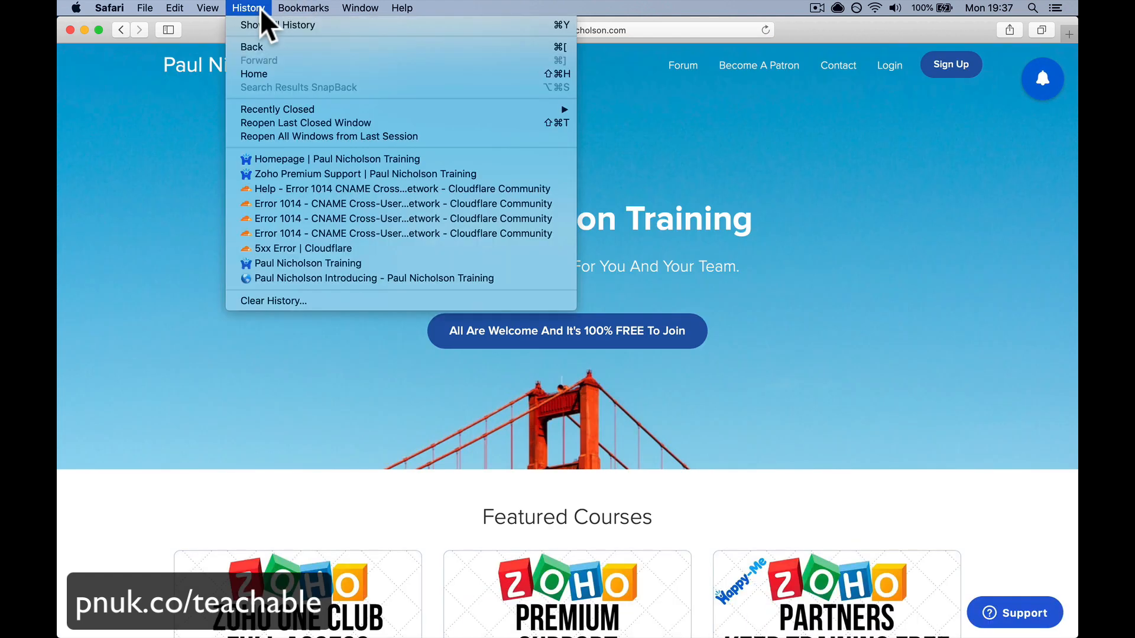
left_click(288, 301)
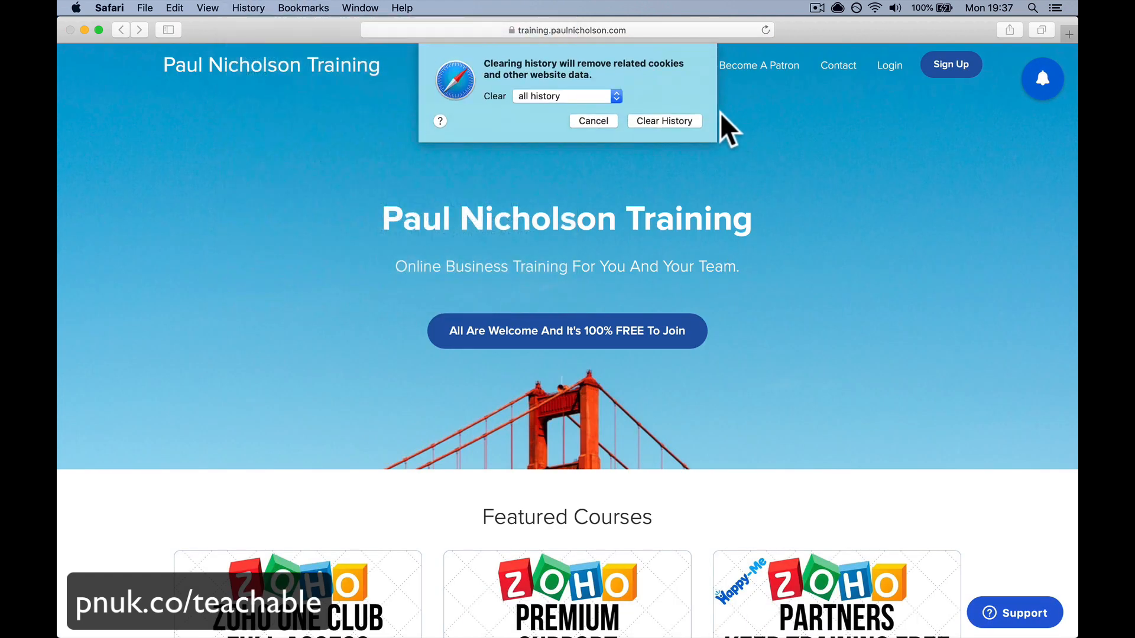
left_click(669, 116)
- Reload the homepage as a logged-out visitor, then return to the Teachable admin in Chrome
left_click(765, 29)
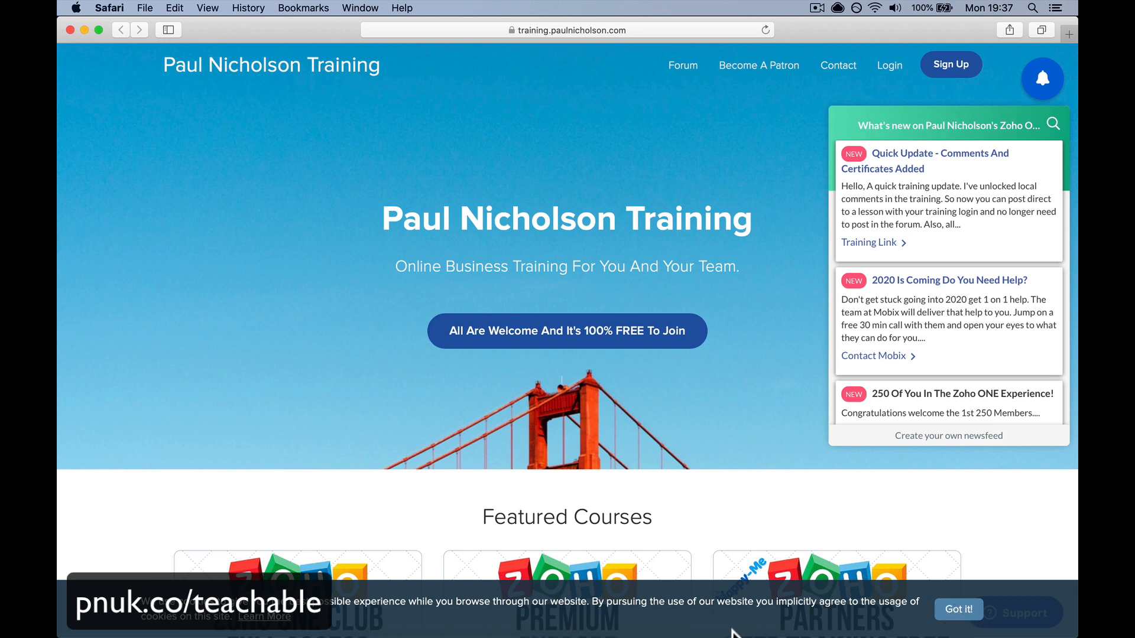
mouse_move(482, 633)
left_click(447, 621)
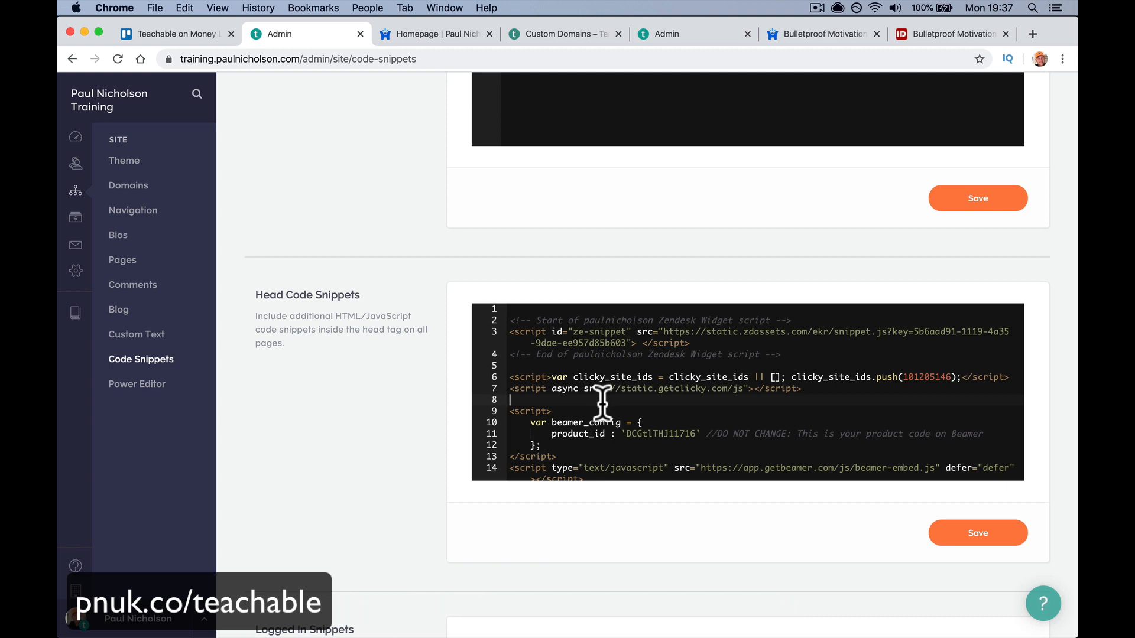
- Inspect the head code snippets, then check the empty Logged In snippets editor
left_click(730, 416)
scroll(730, 415, "up", 3)
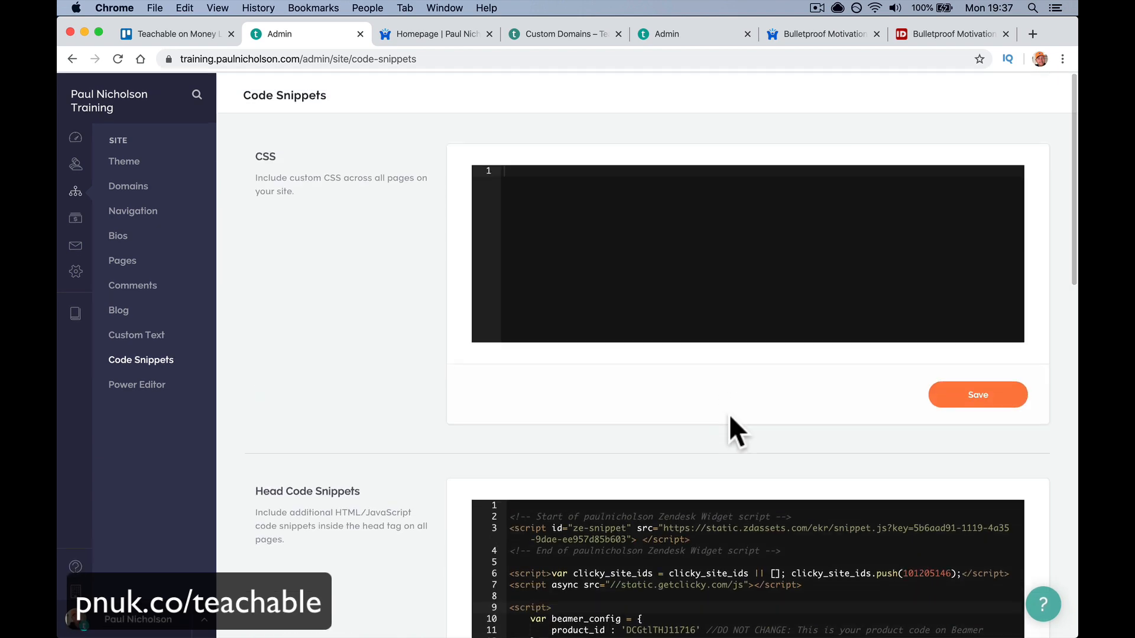
scroll(730, 415, "down", 8)
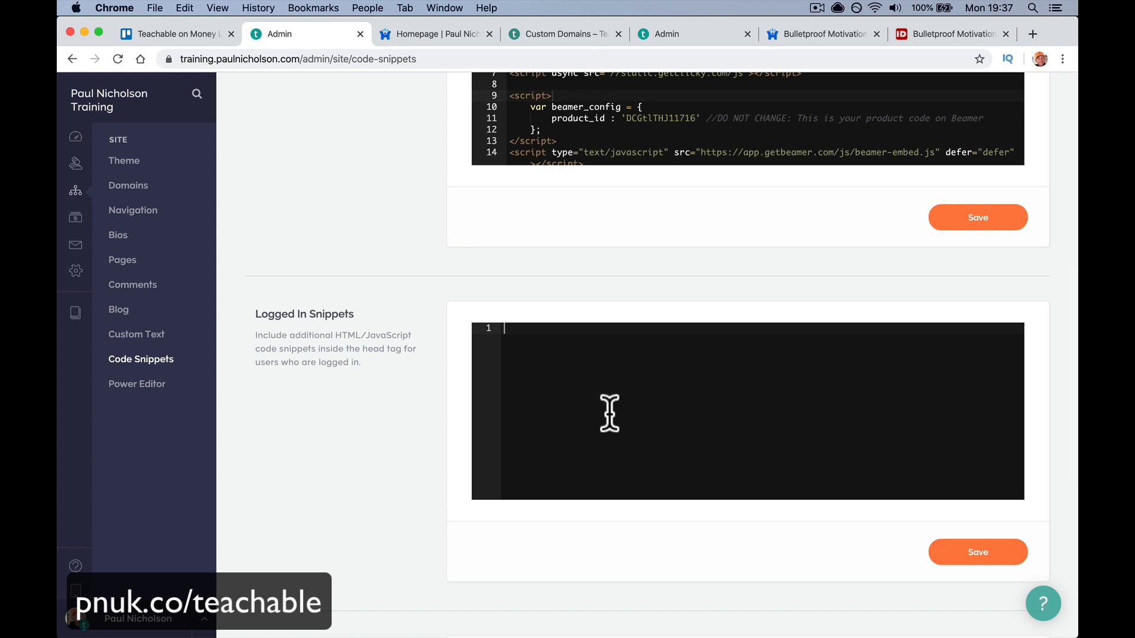
scroll(644, 268, "up", 3)
left_click(597, 187)
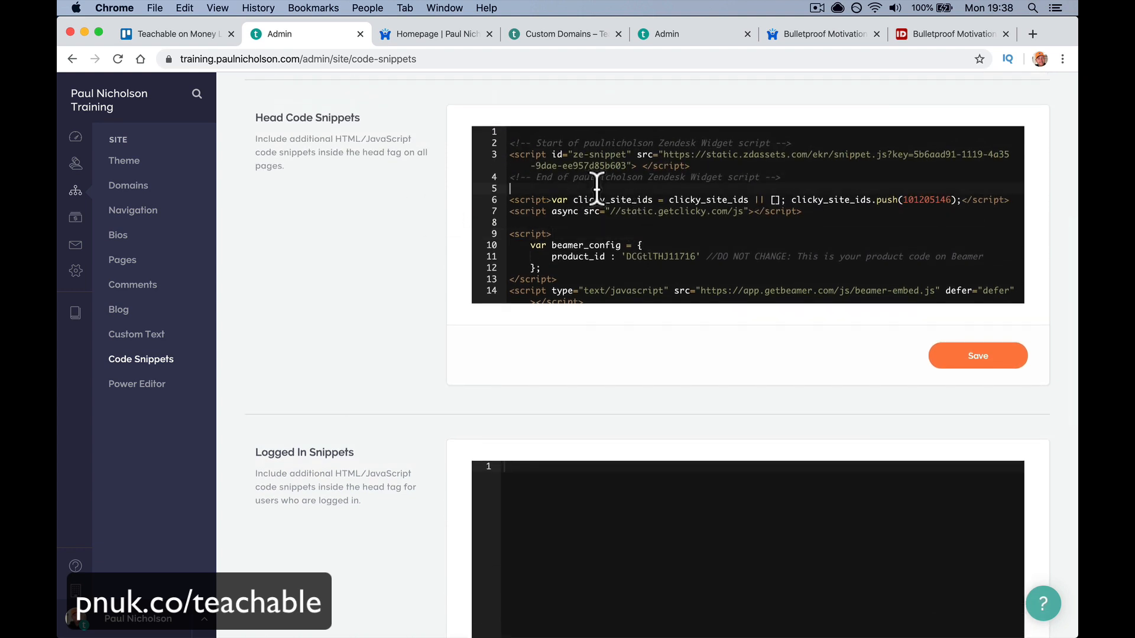
scroll(585, 353, "down", 1)
scroll(583, 353, "down", 1)
left_click(559, 427)
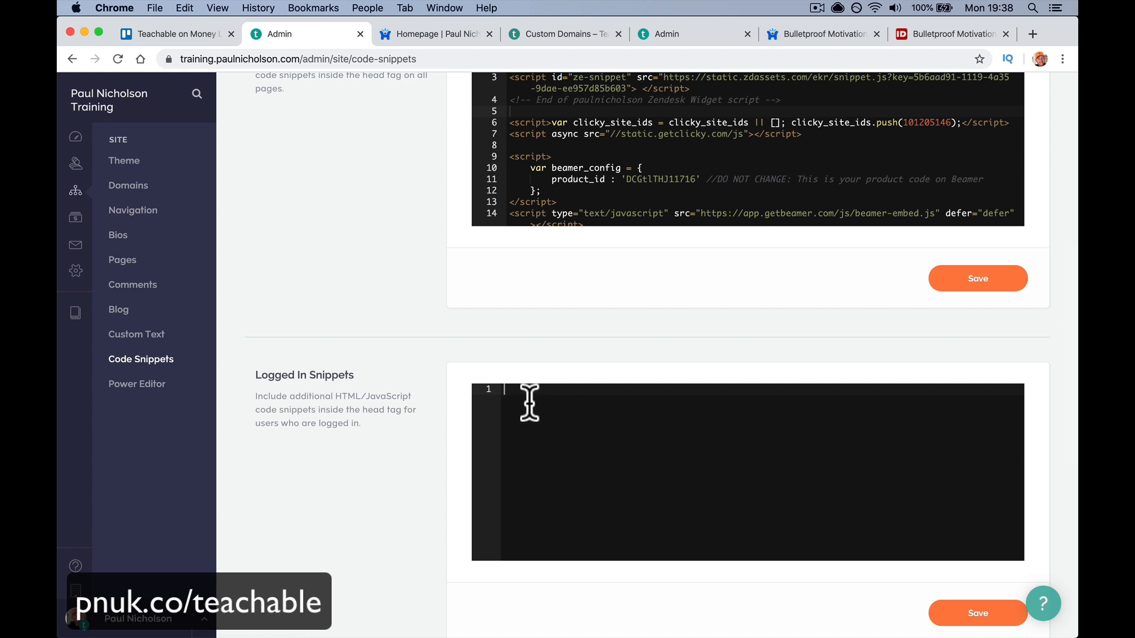
- Check the public homepage tab, then return to review the logged-in snippets editor
left_click(426, 34)
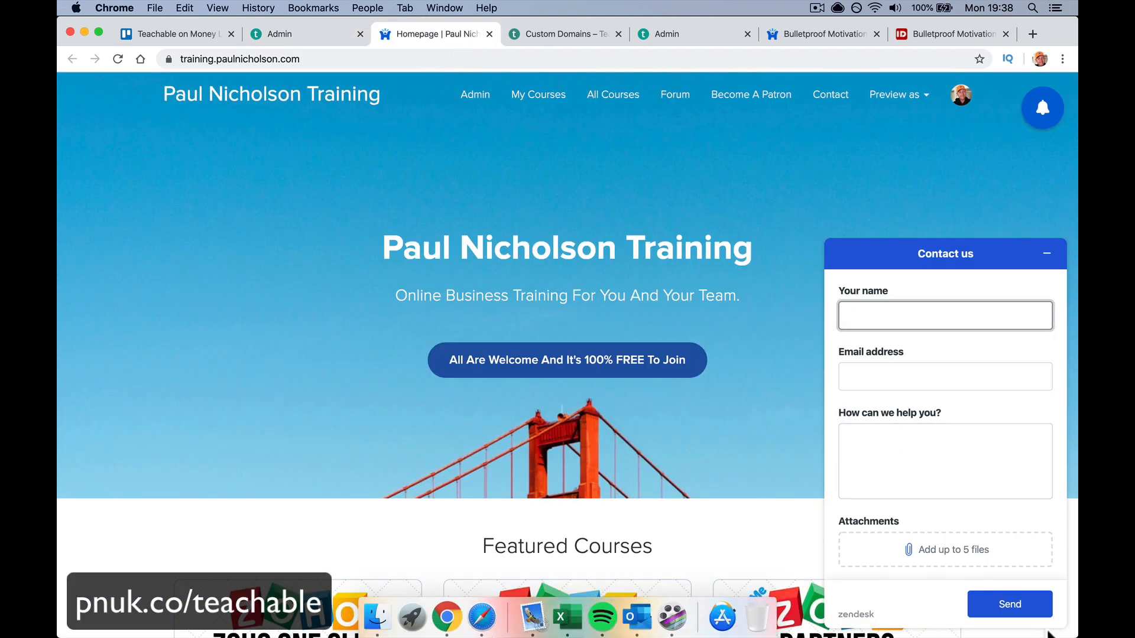
left_click(331, 35)
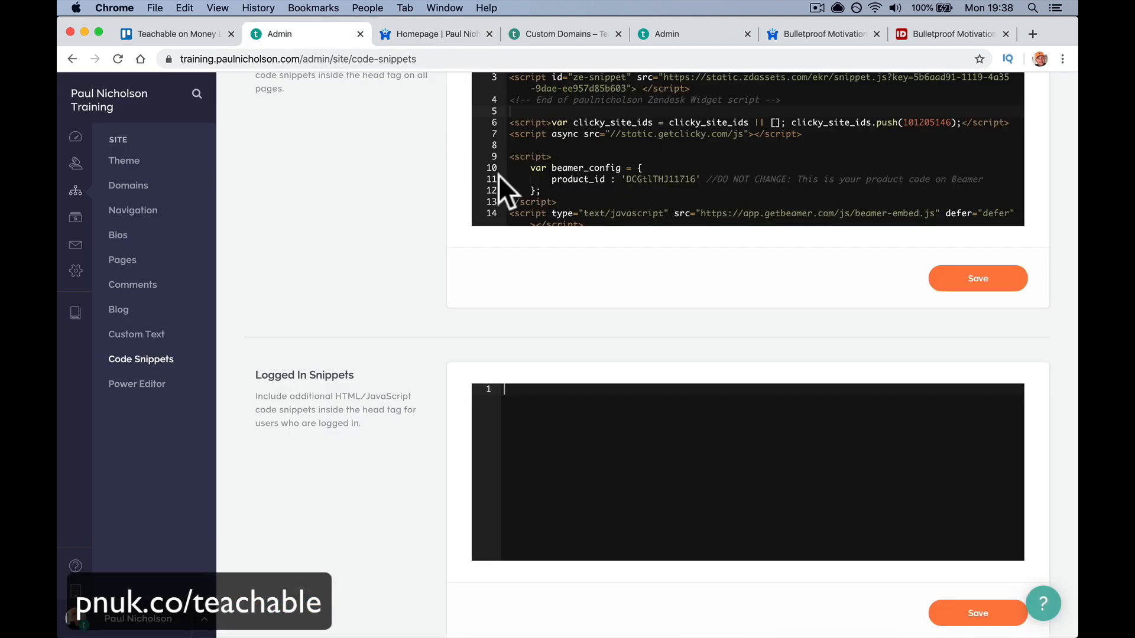
scroll(620, 400, "up", 3)
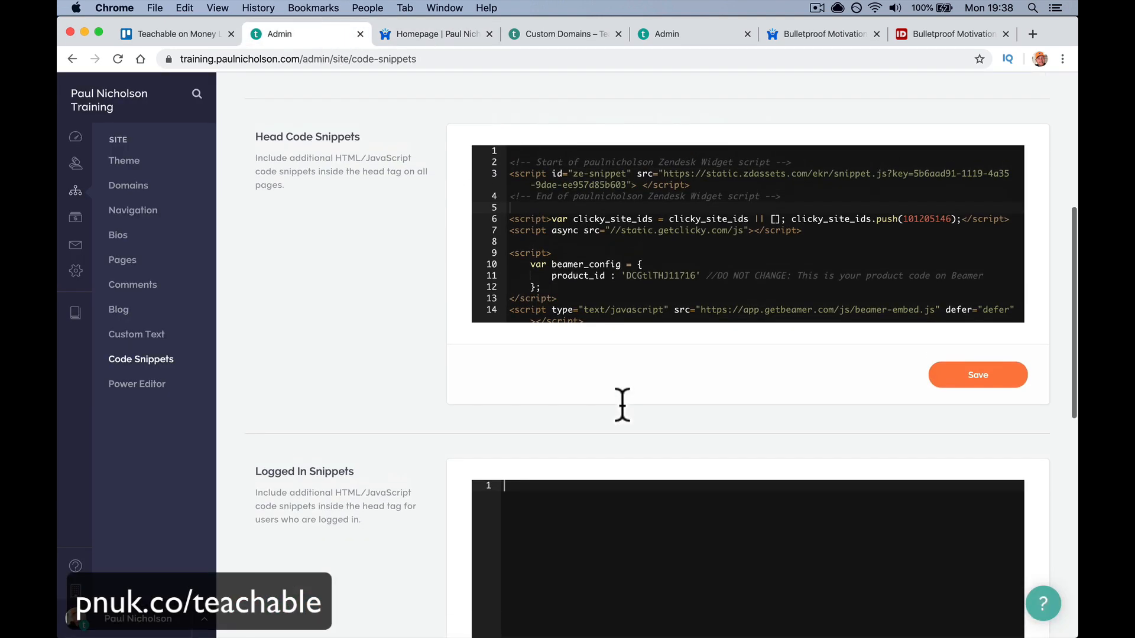
scroll(658, 320, "down", 2)
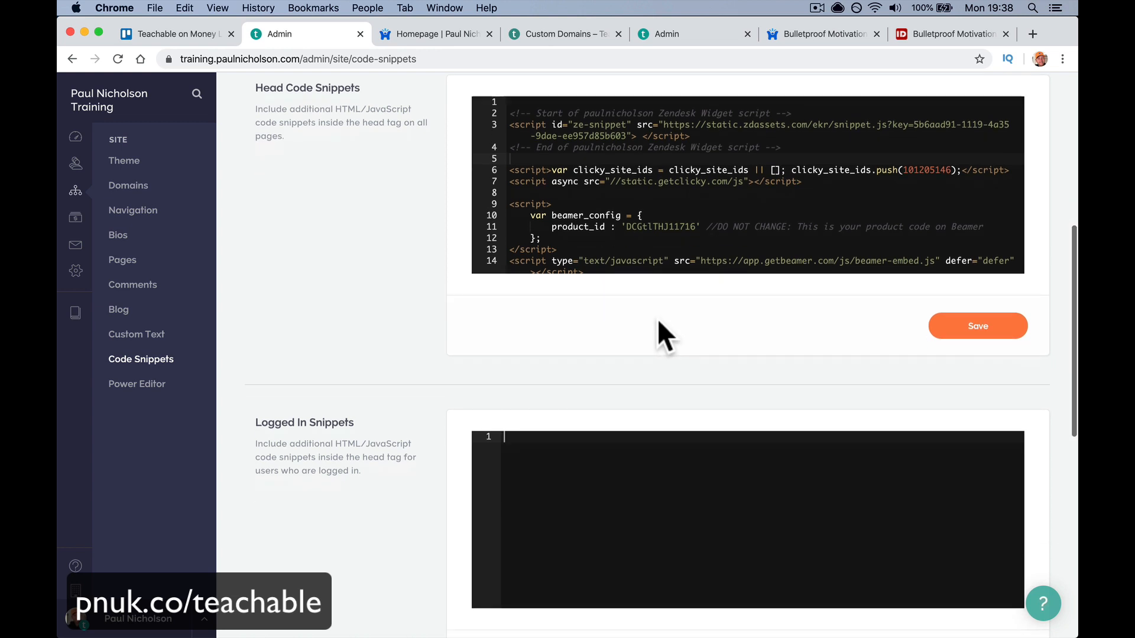
scroll(612, 153, "down", 5)
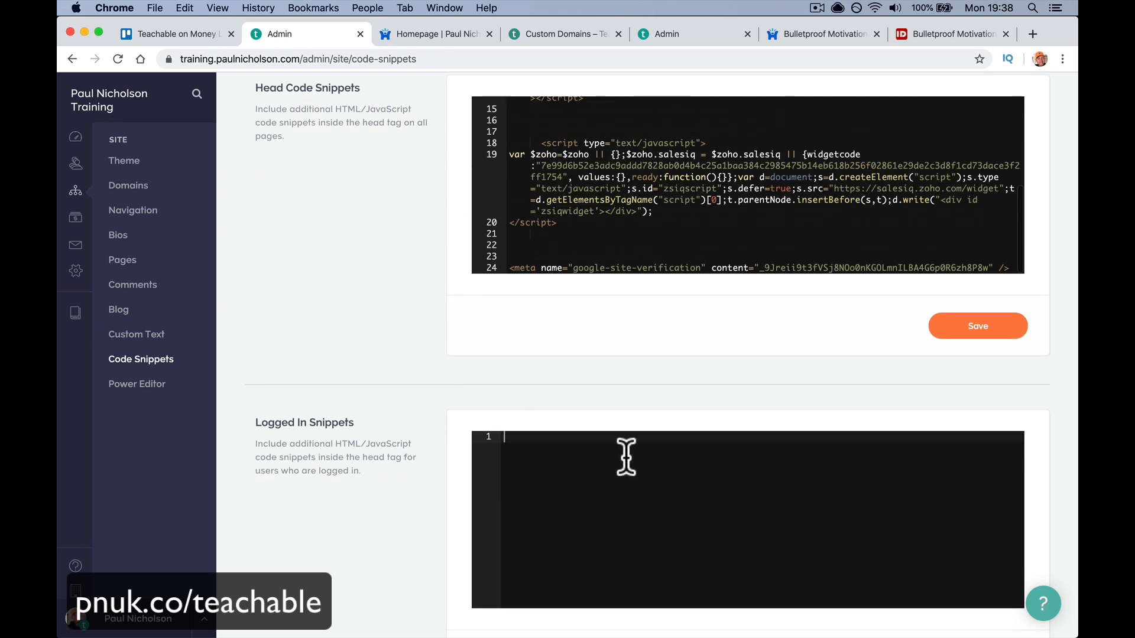
left_click(649, 530)
scroll(649, 530, "down", 1)
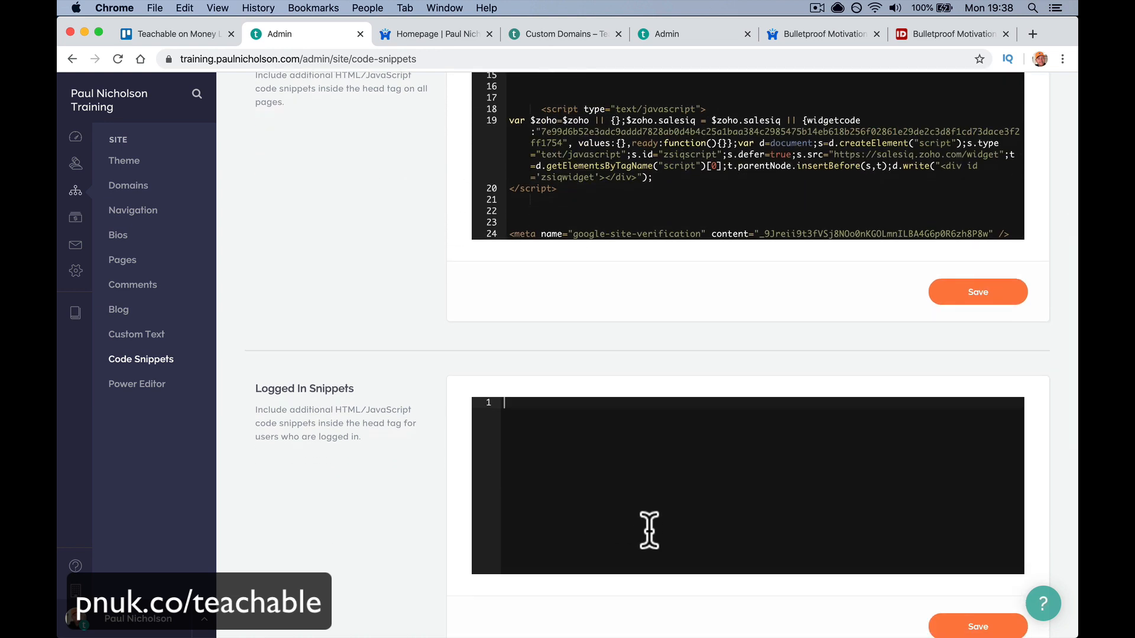
scroll(649, 530, "up", 2)
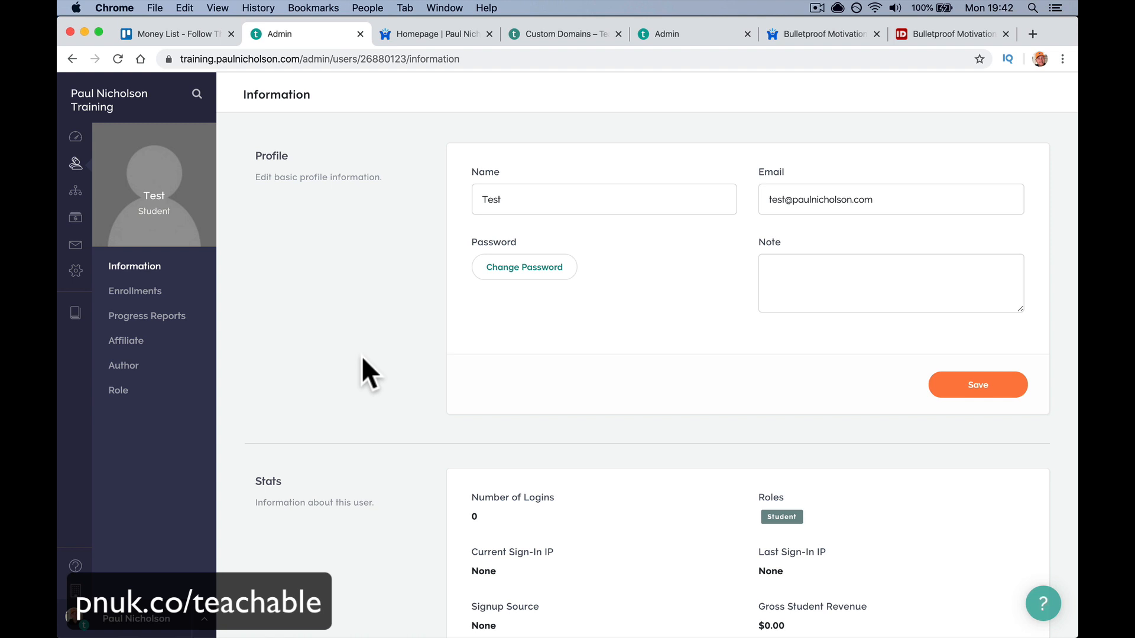
- Save the note 'kdghgoihroigh' on the Test student's profile
scroll(363, 358, "down", 10)
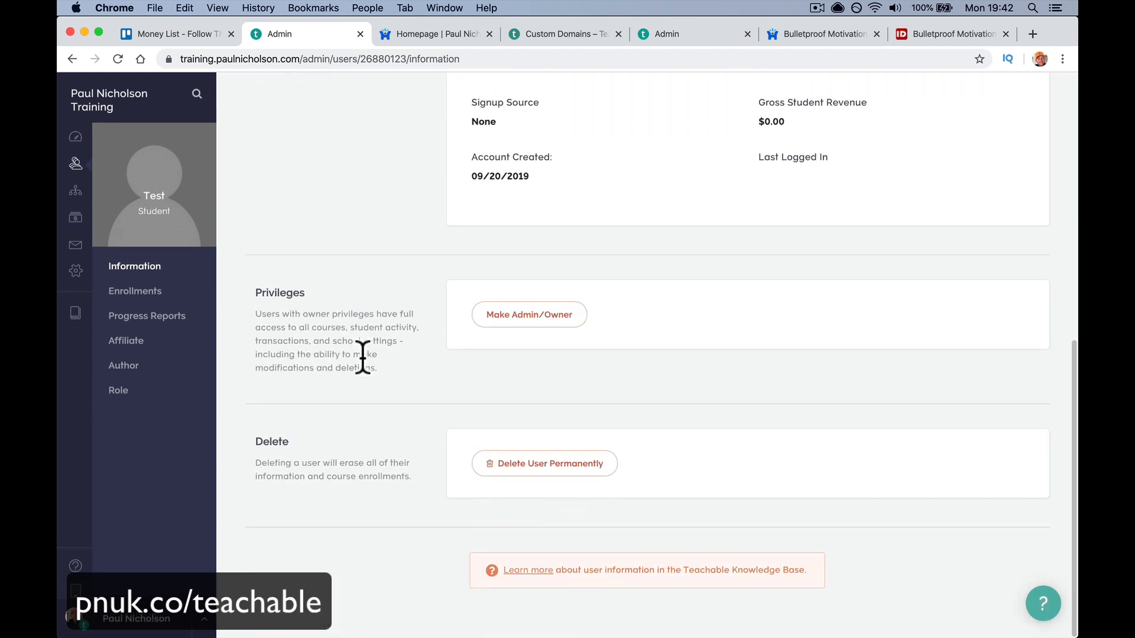
scroll(505, 201, "up", 10)
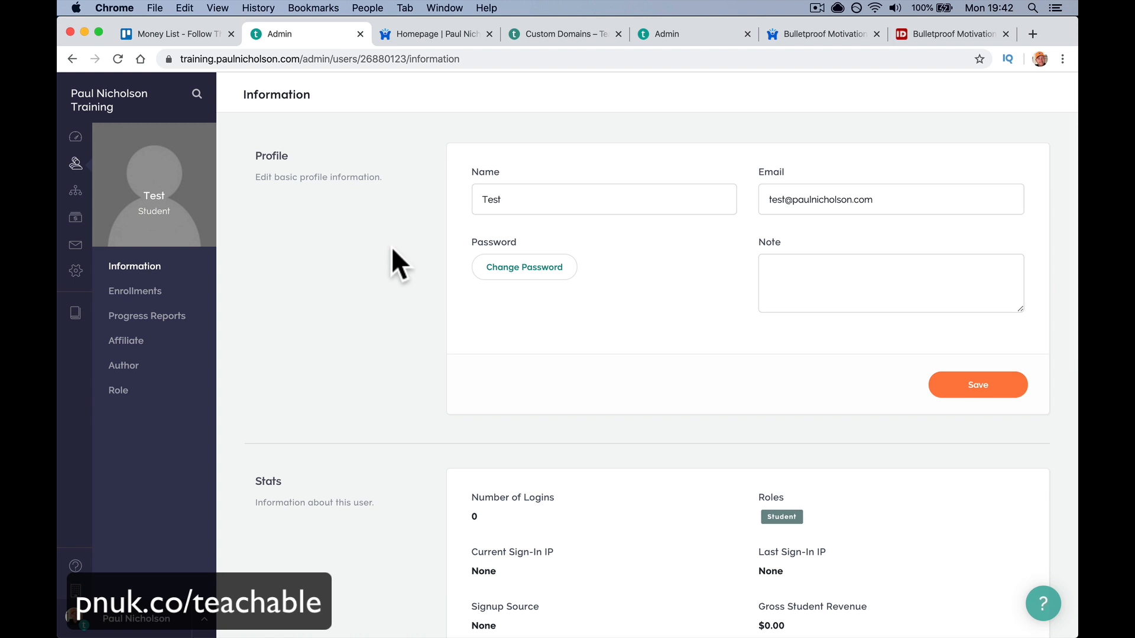
scroll(680, 260, "down", 2)
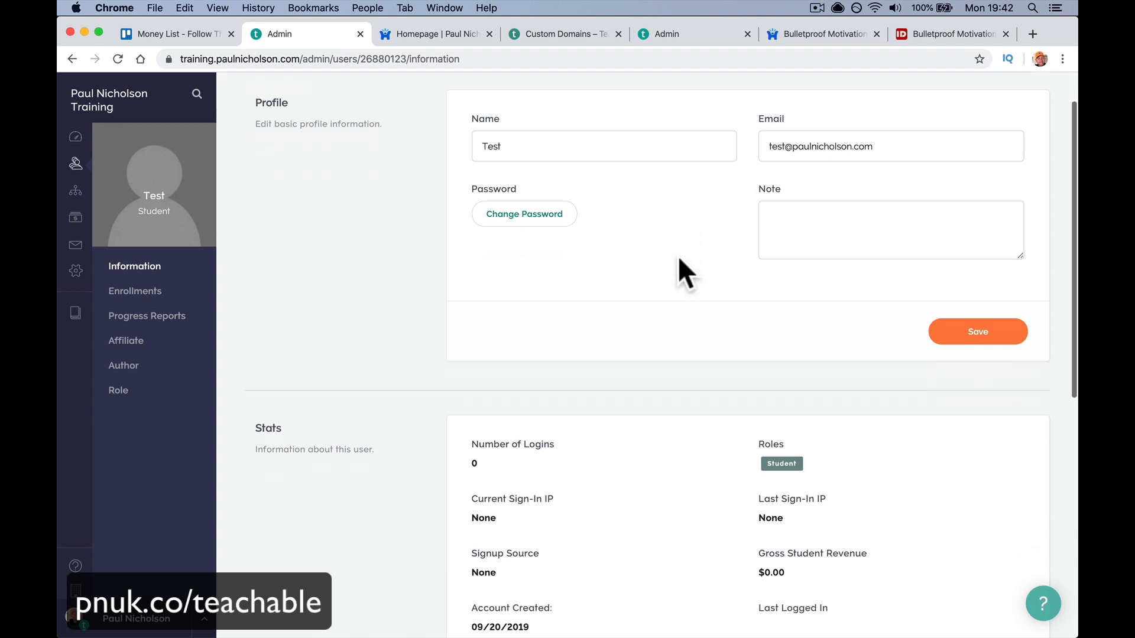
left_click(803, 183)
scroll(807, 207, "up", 1)
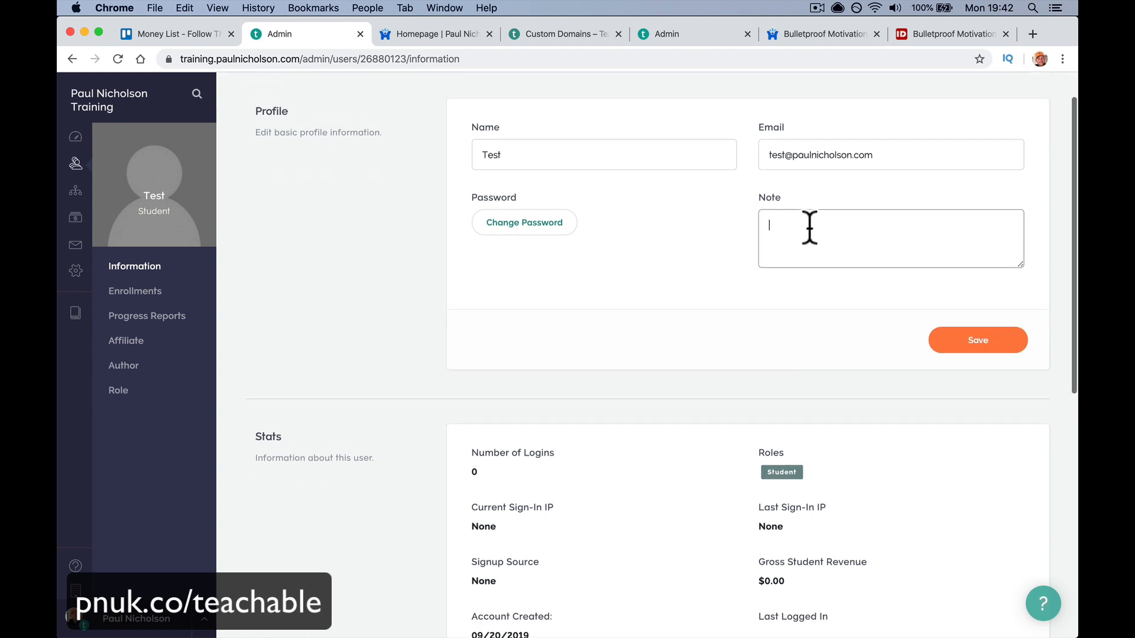
type("kdghgoihroigh")
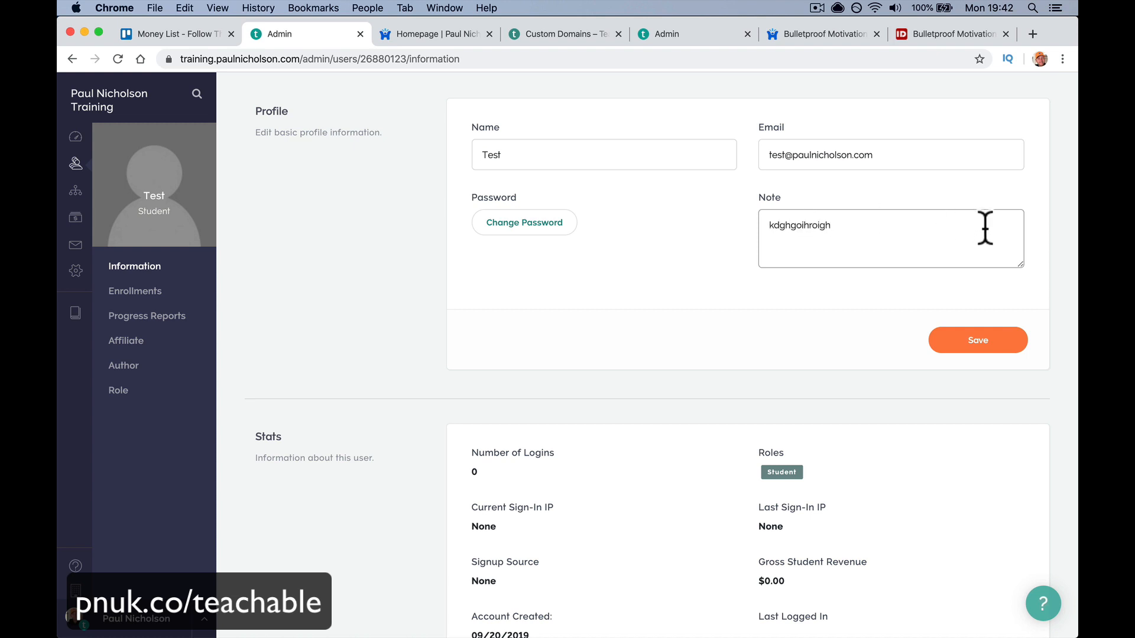
left_click(979, 352)
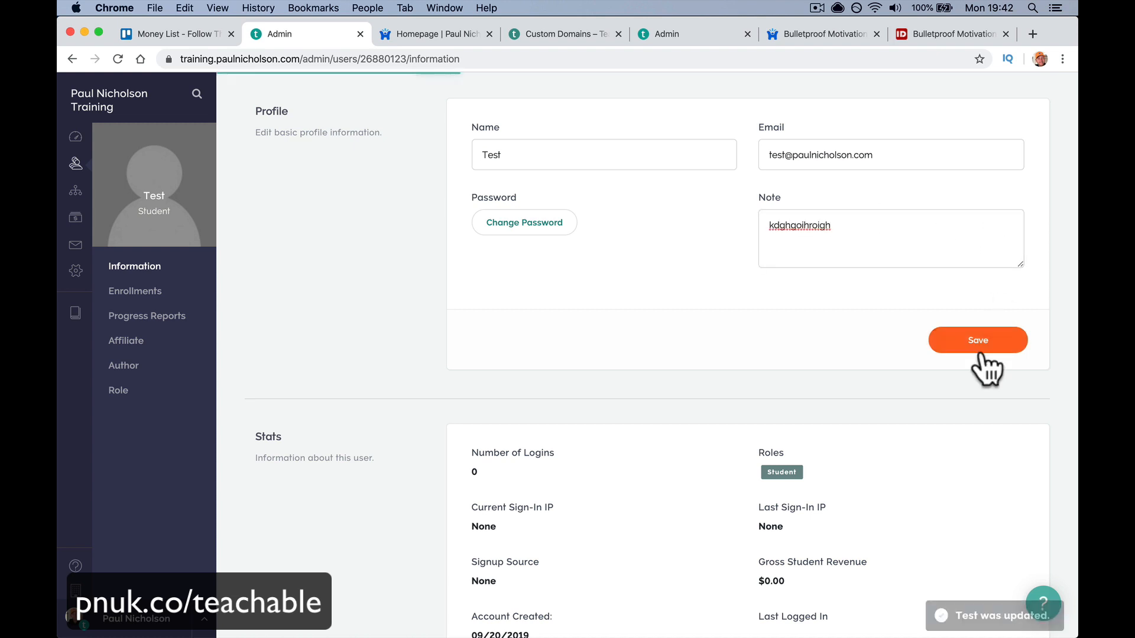
- Review the student's profile details and go to their Enrollments page
scroll(690, 393, "down", 3)
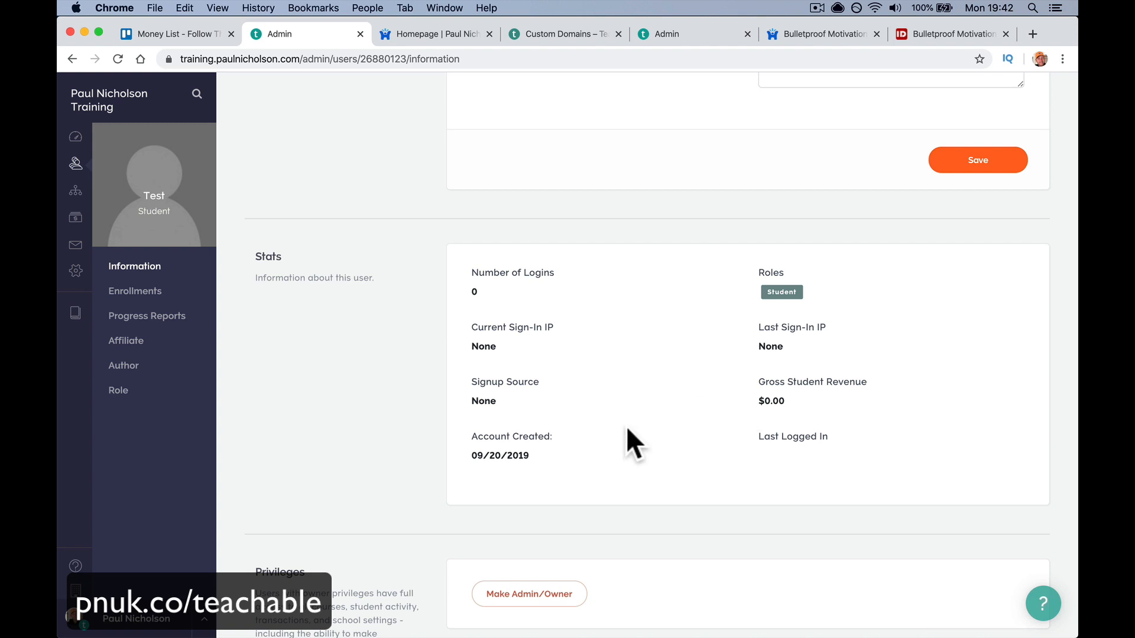
scroll(626, 444, "down", 4)
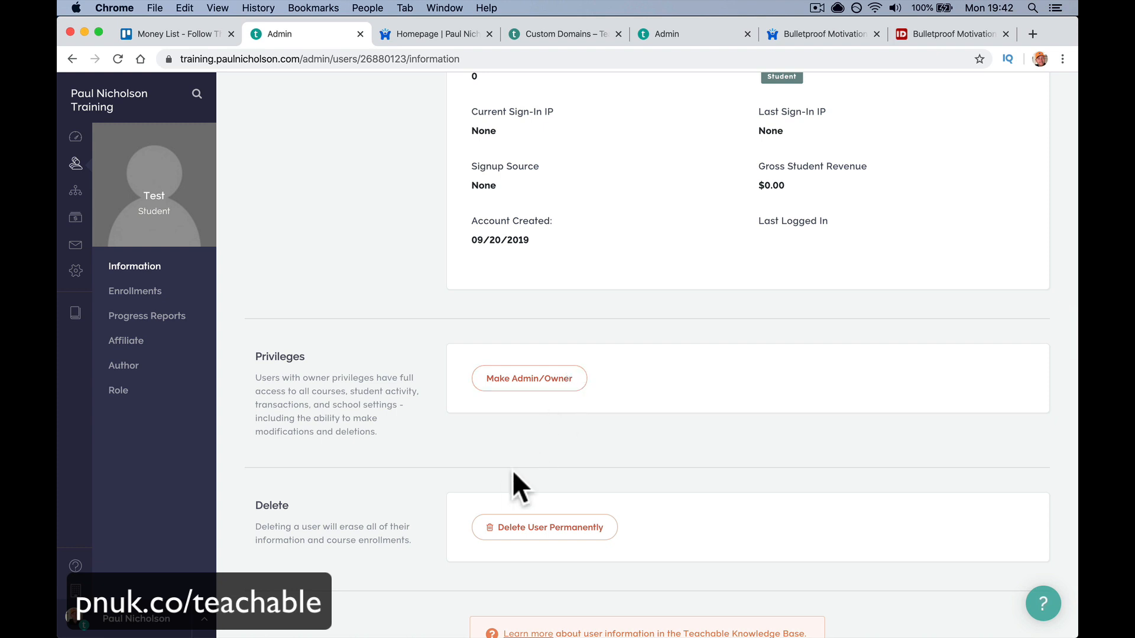
scroll(503, 481, "down", 2)
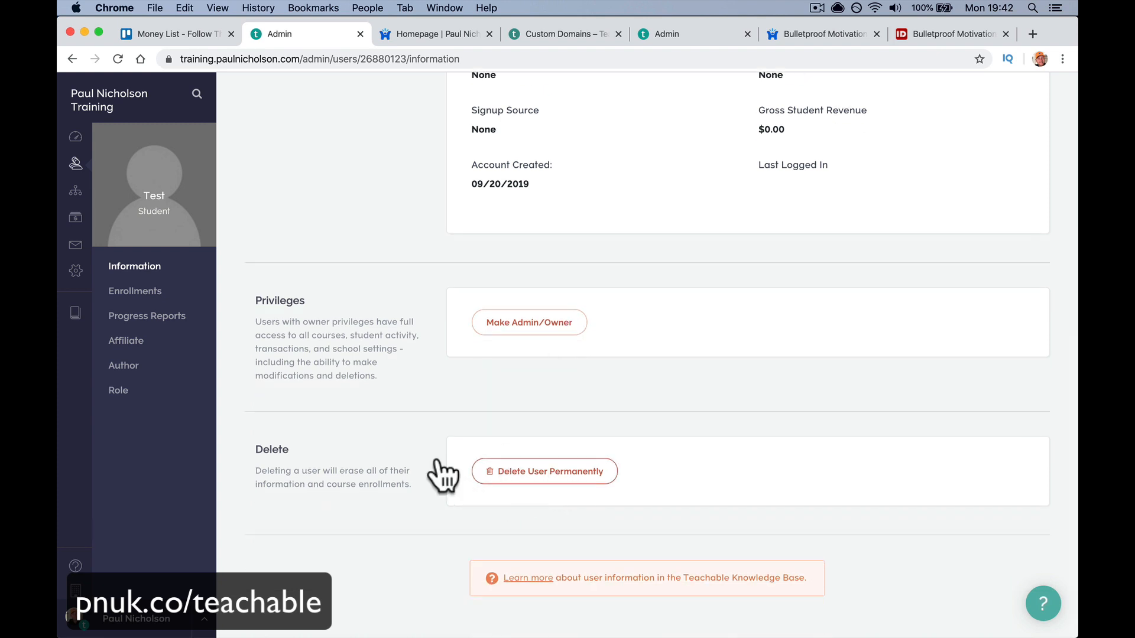
scroll(408, 471, "up", 3)
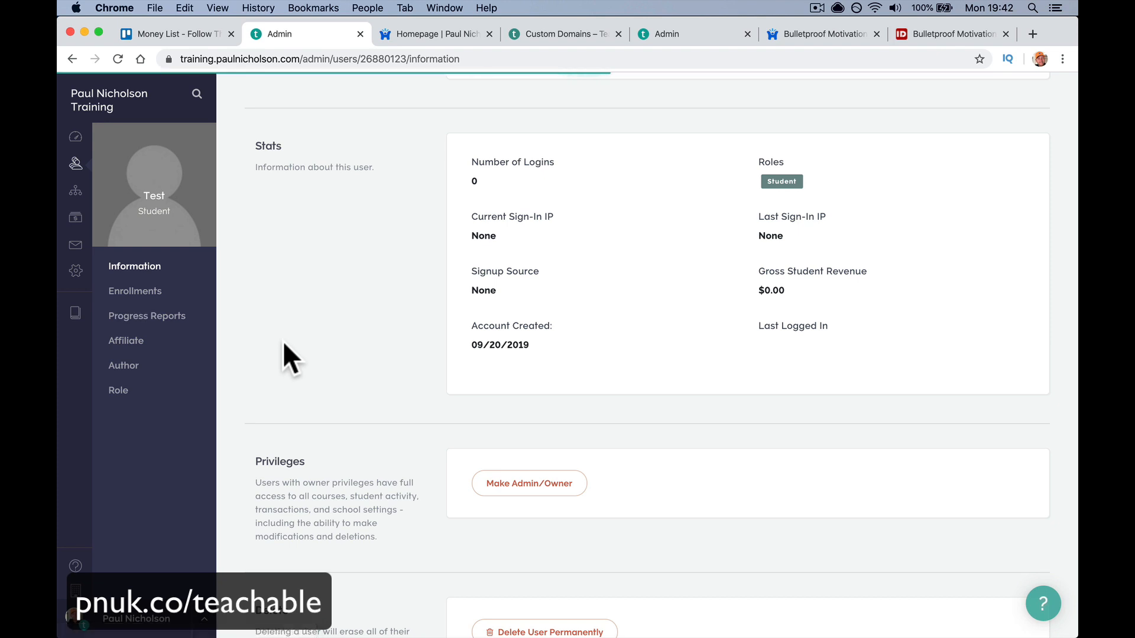
left_click(135, 291)
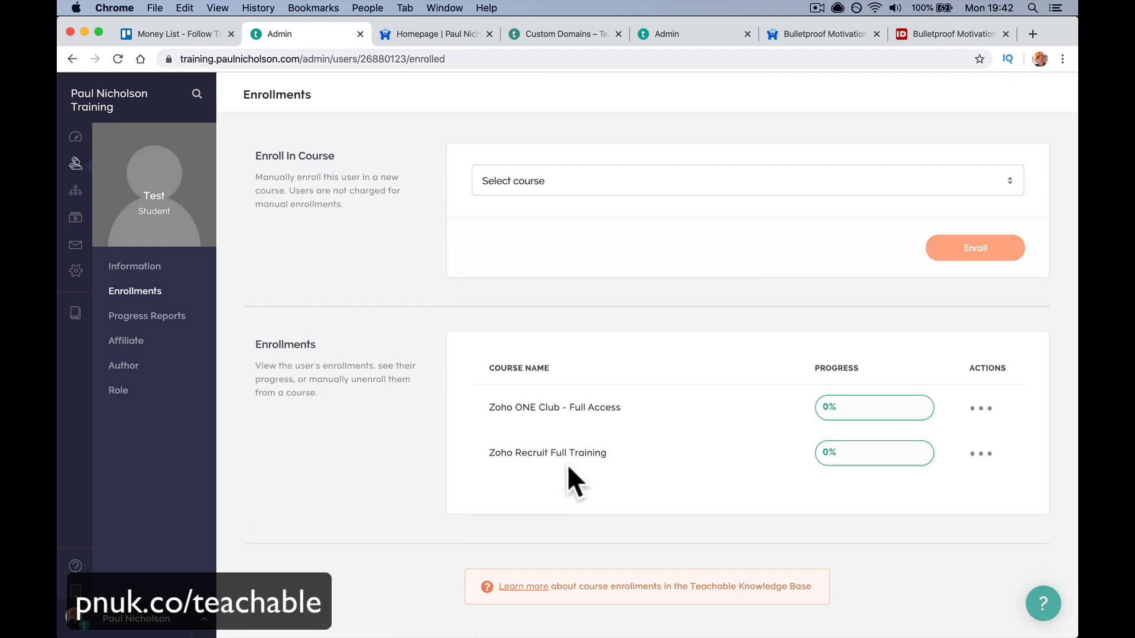
- Enroll the Test student in Bulletproof Motivation Video Training, then show their Progress Reports
left_click(692, 186)
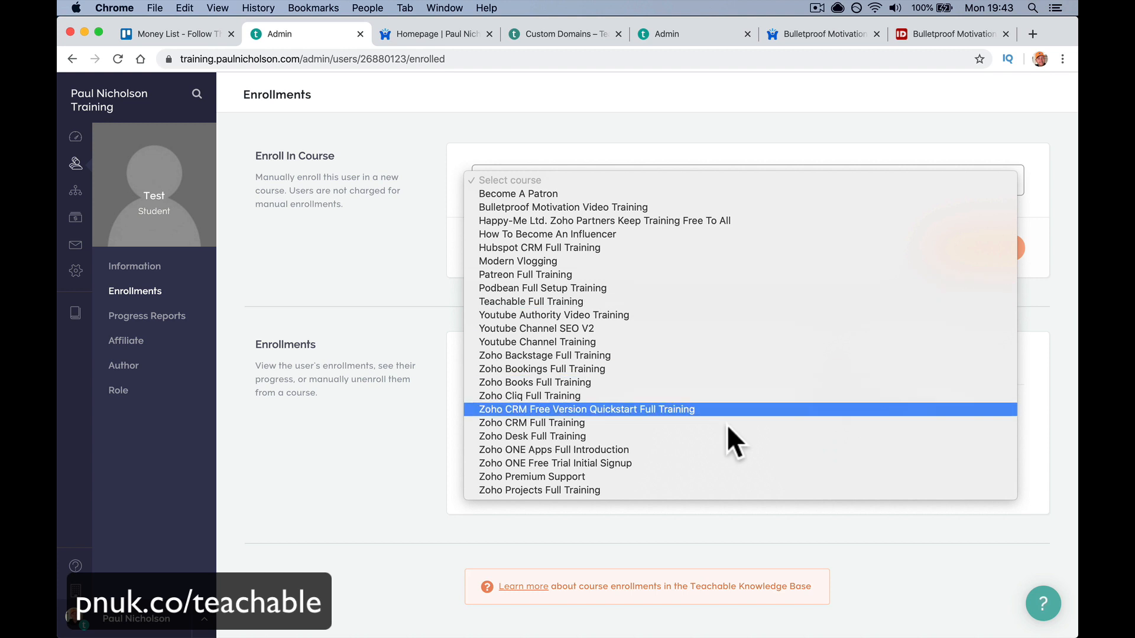
left_click(705, 208)
left_click(966, 253)
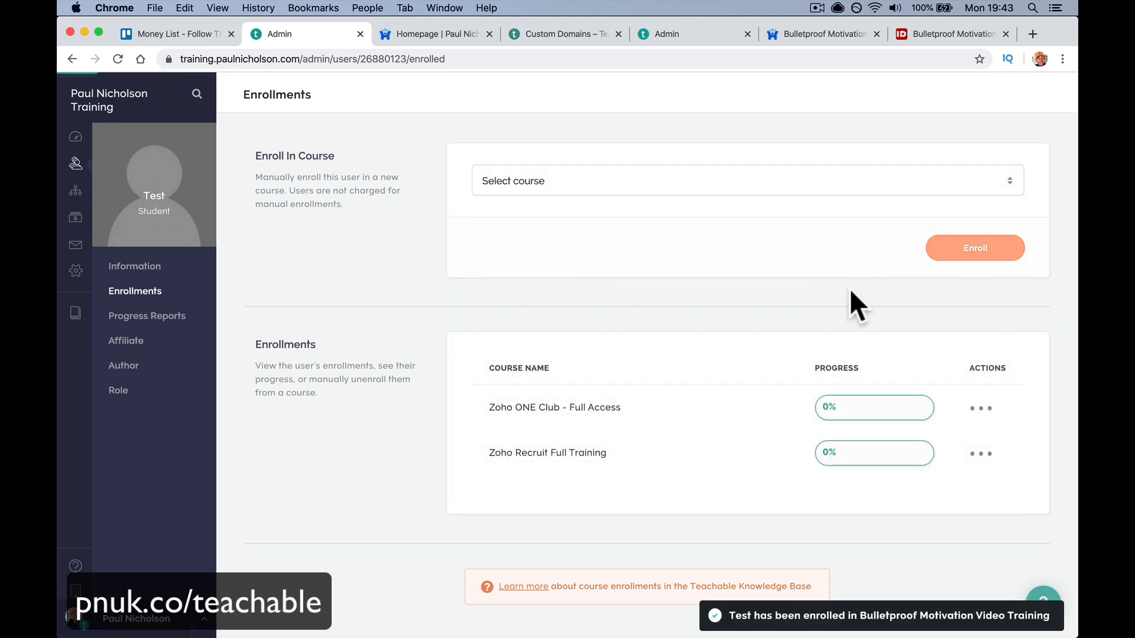
scroll(630, 439, "down", 3)
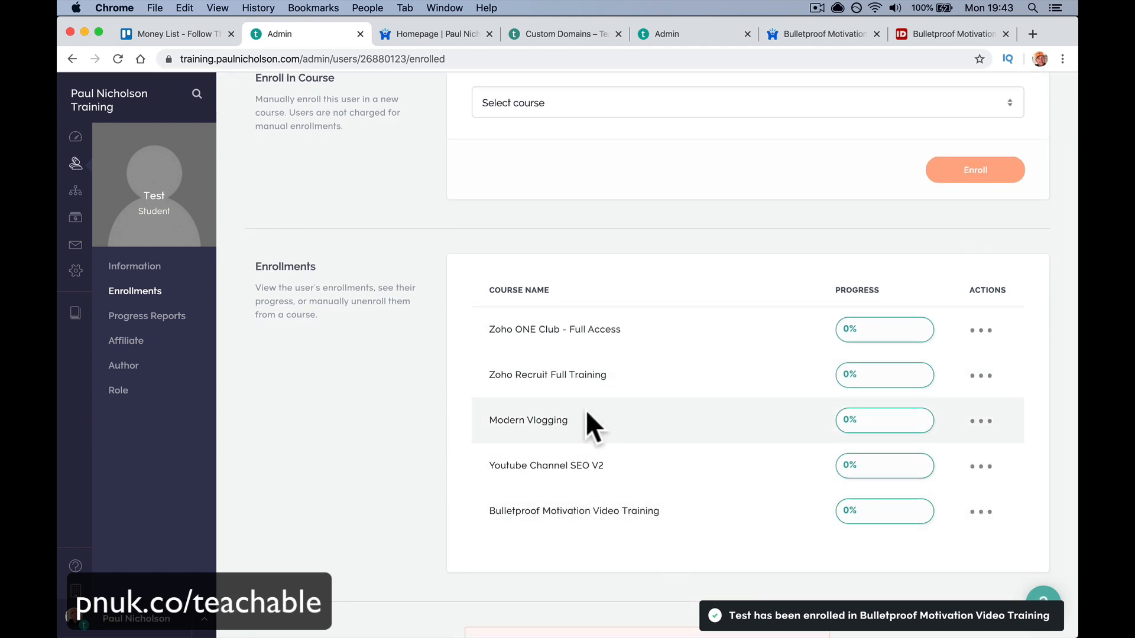
left_click(171, 319)
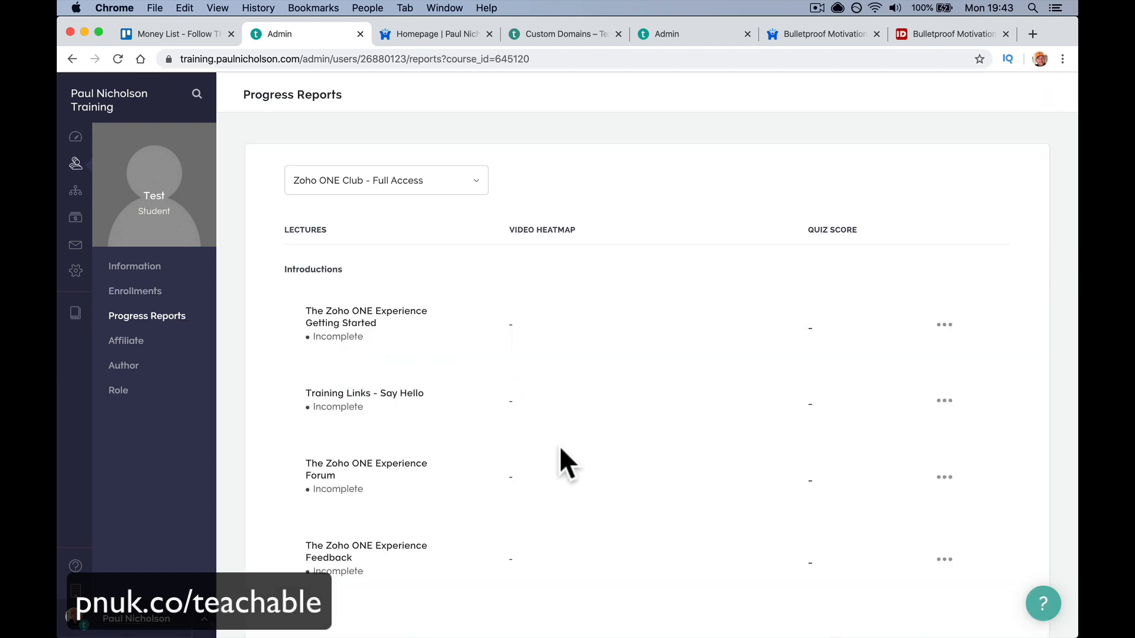
scroll(586, 363, "down", 3)
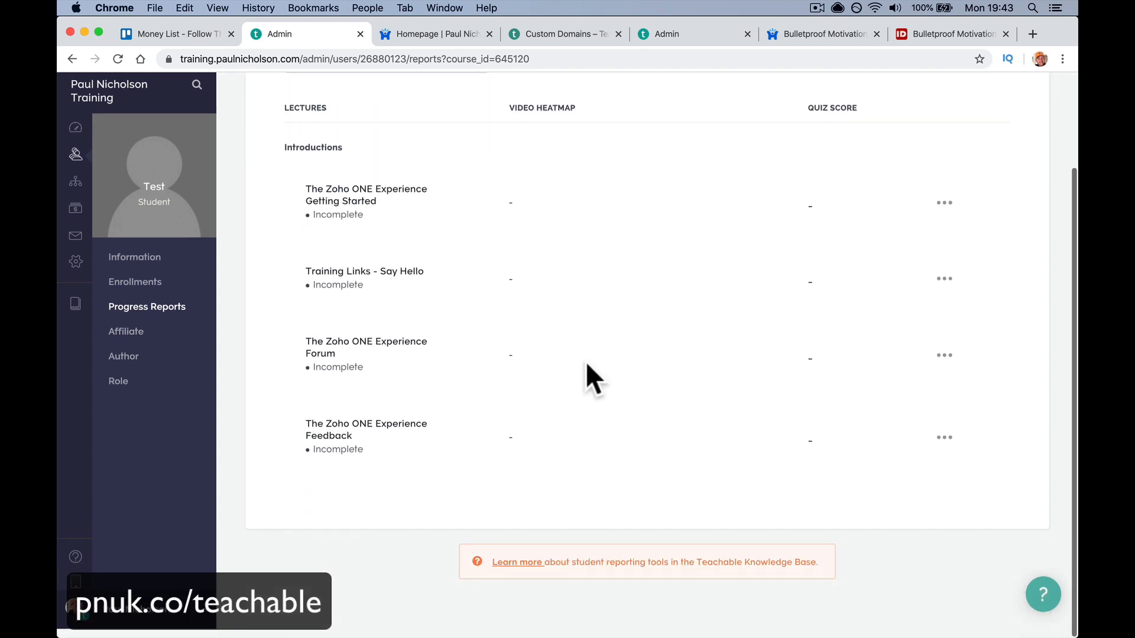
scroll(587, 379, "up", 3)
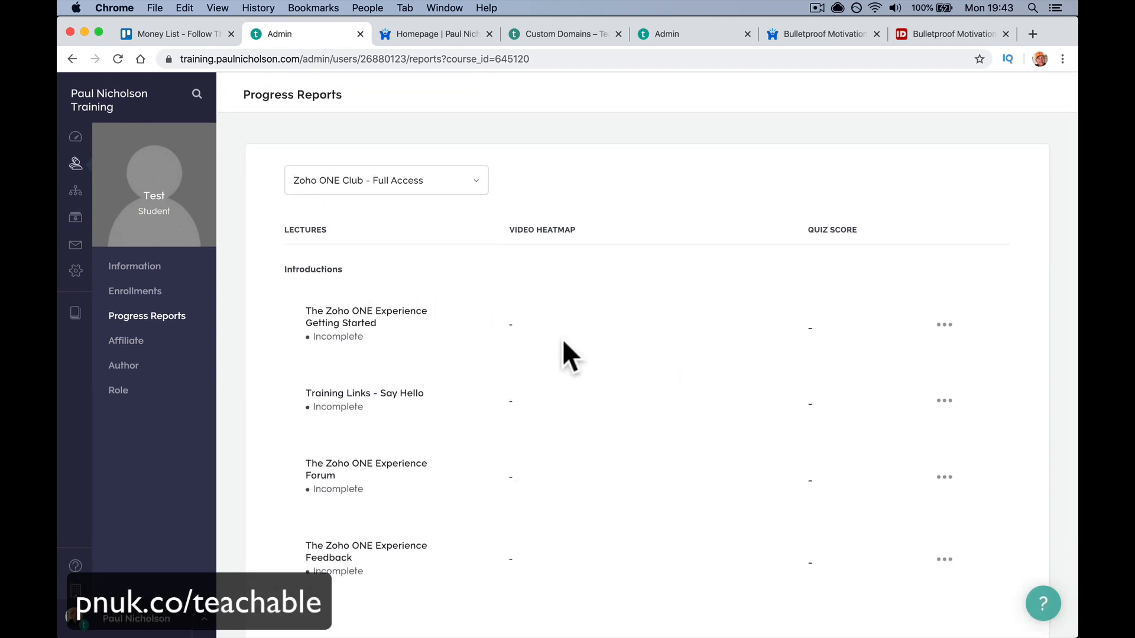
left_click(947, 326)
left_click(947, 326)
left_click(944, 325)
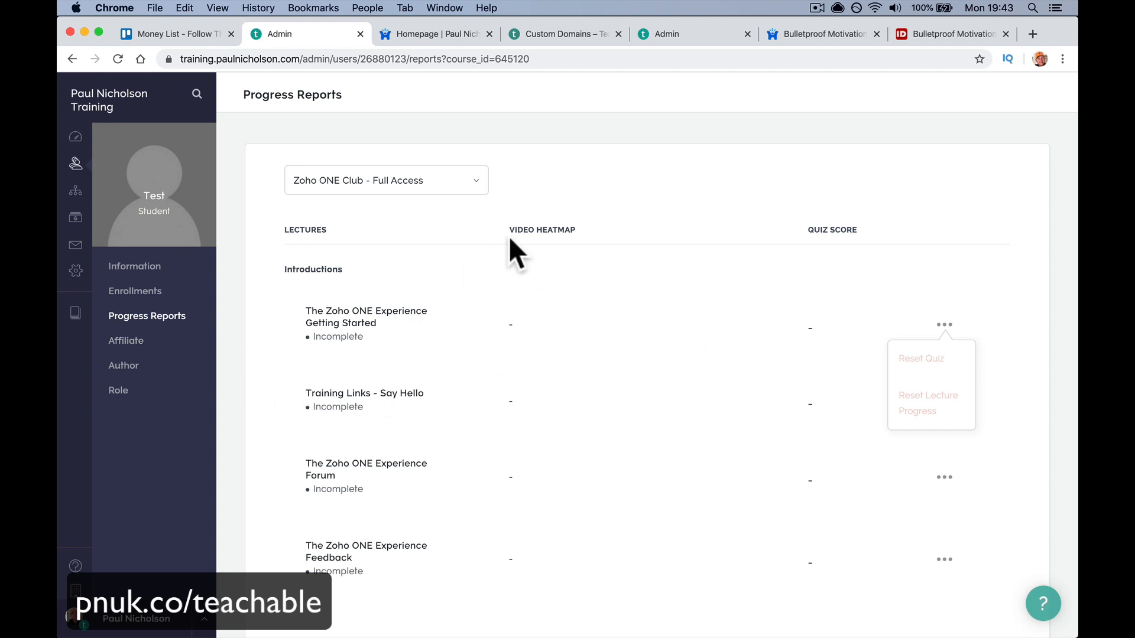
triple_click(530, 230)
left_click(530, 230)
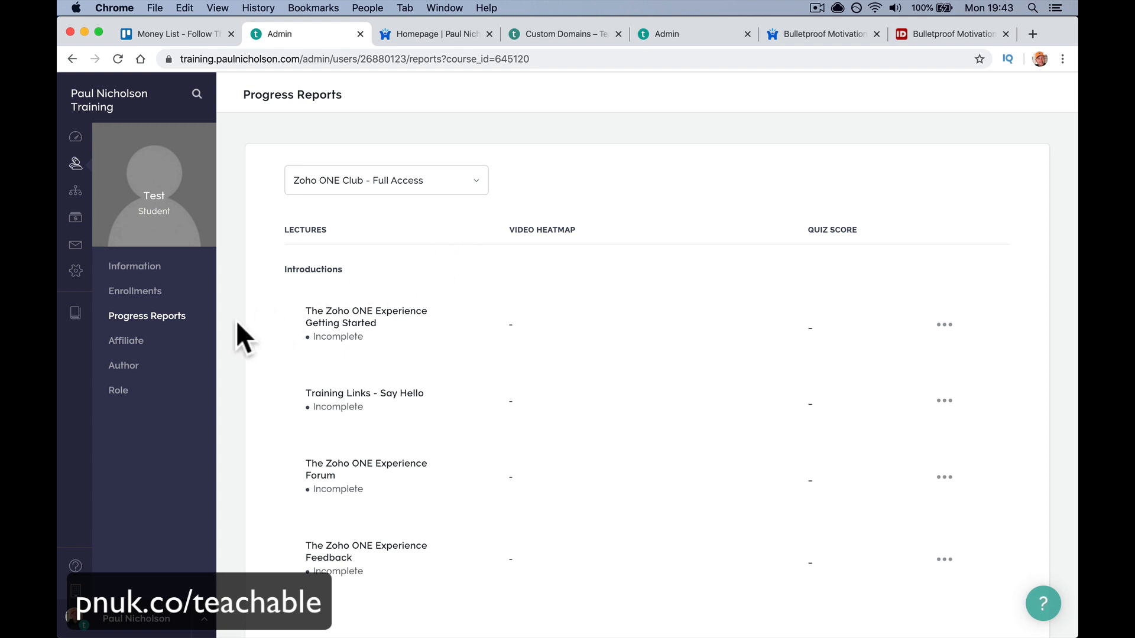
- Activate the Test student as an affiliate with a 40% commission
left_click(173, 348)
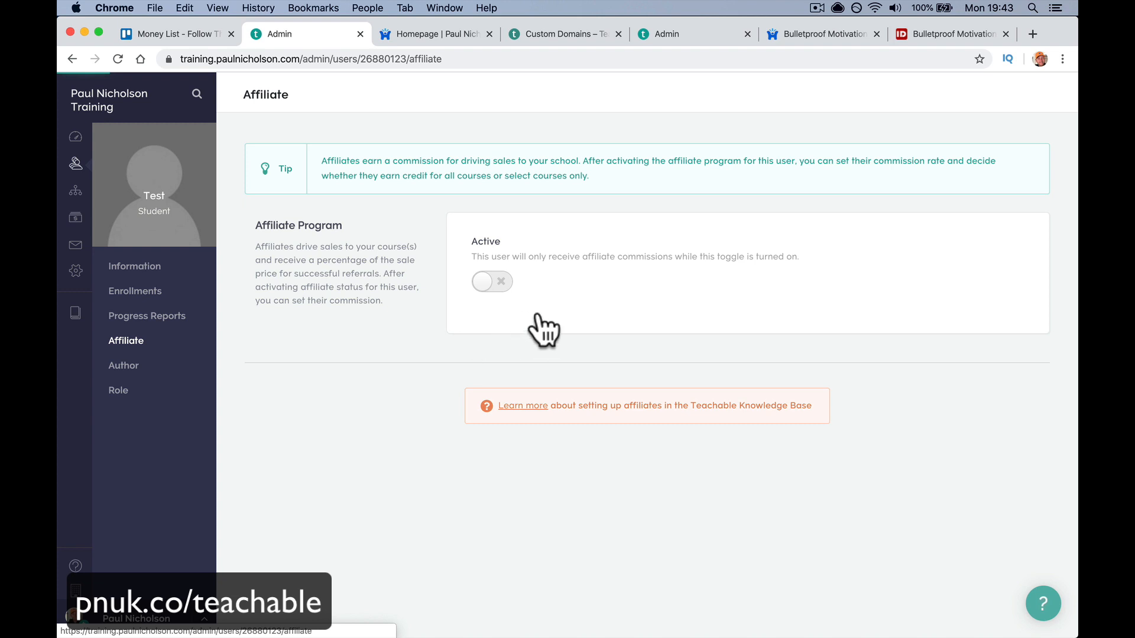
left_click(506, 289)
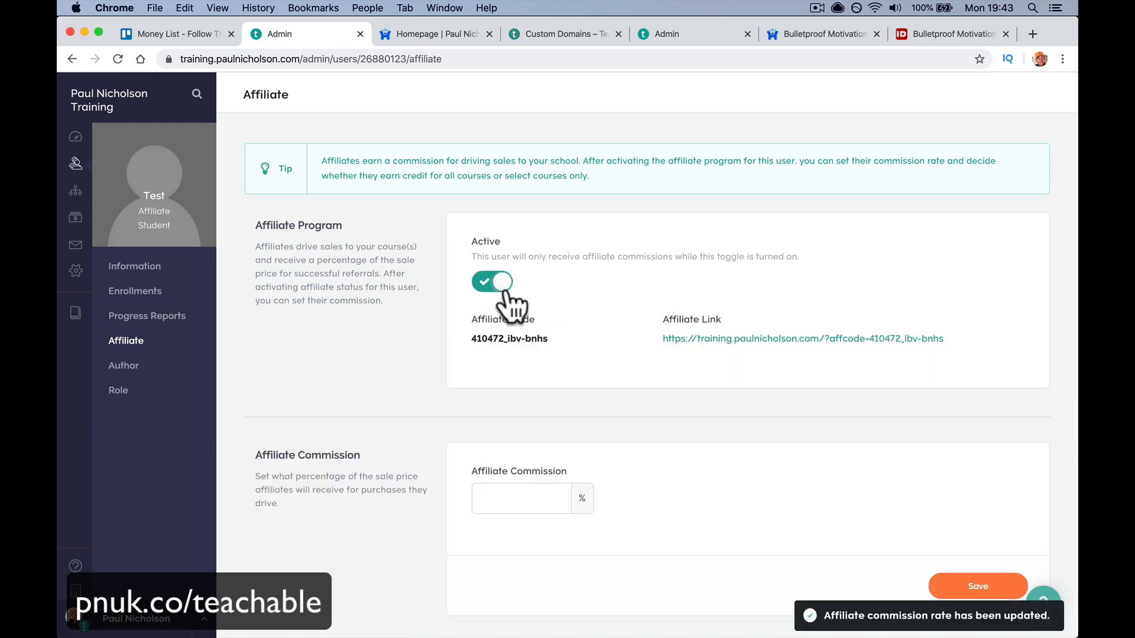
scroll(511, 302, "down", 3)
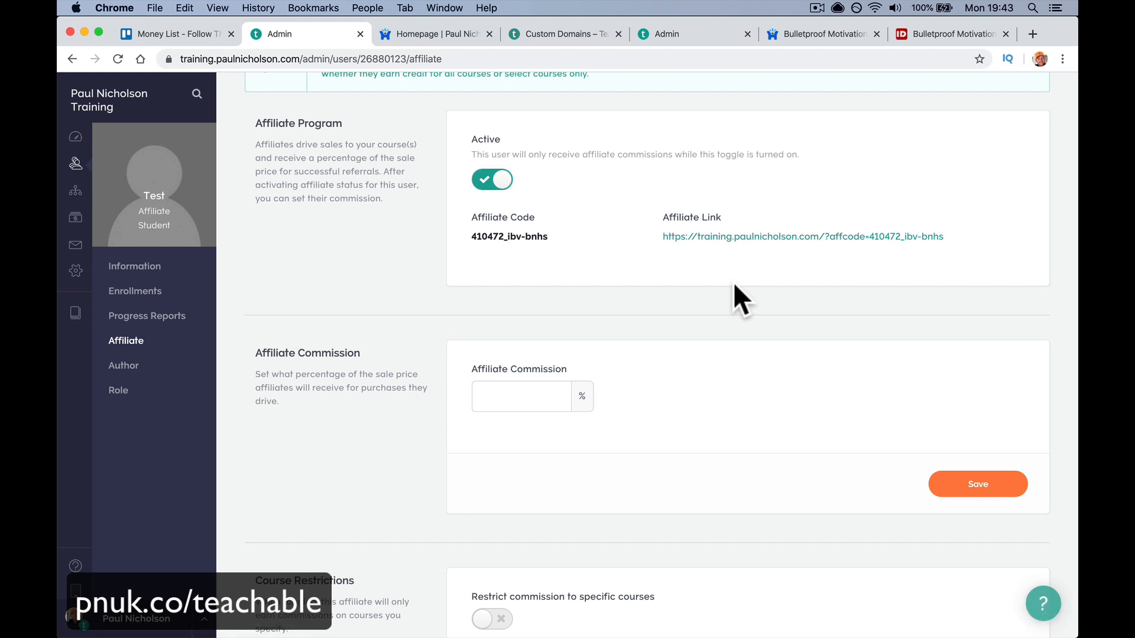
scroll(733, 282, "down", 2)
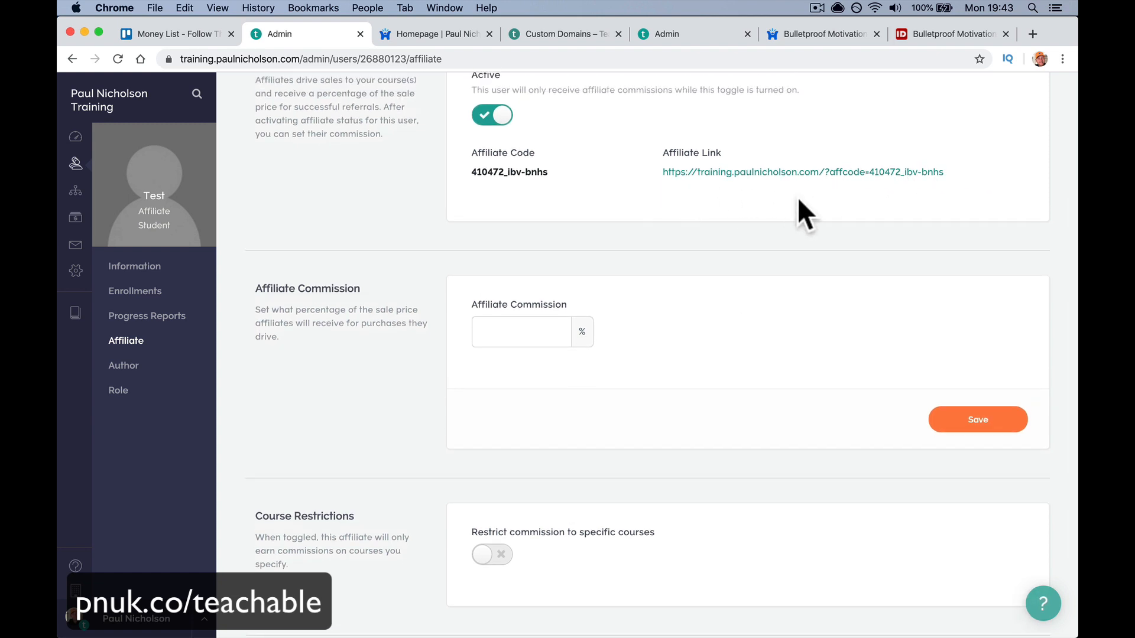
left_click(507, 326)
type("400")
key("BackSpace")
key("BackSpace")
type("0")
left_click(807, 322)
- Restrict the affiliate commission to the Zoho ONE Club - Full Access course only
left_click(538, 335)
left_click(524, 333)
scroll(523, 332, "up", 5)
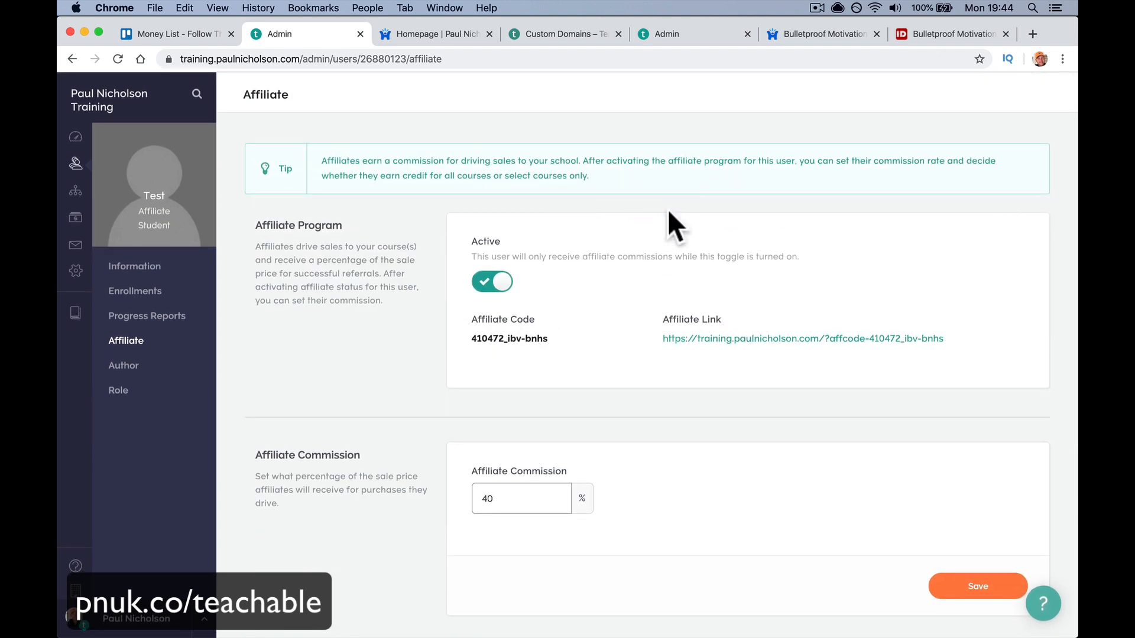
scroll(666, 279, "down", 8)
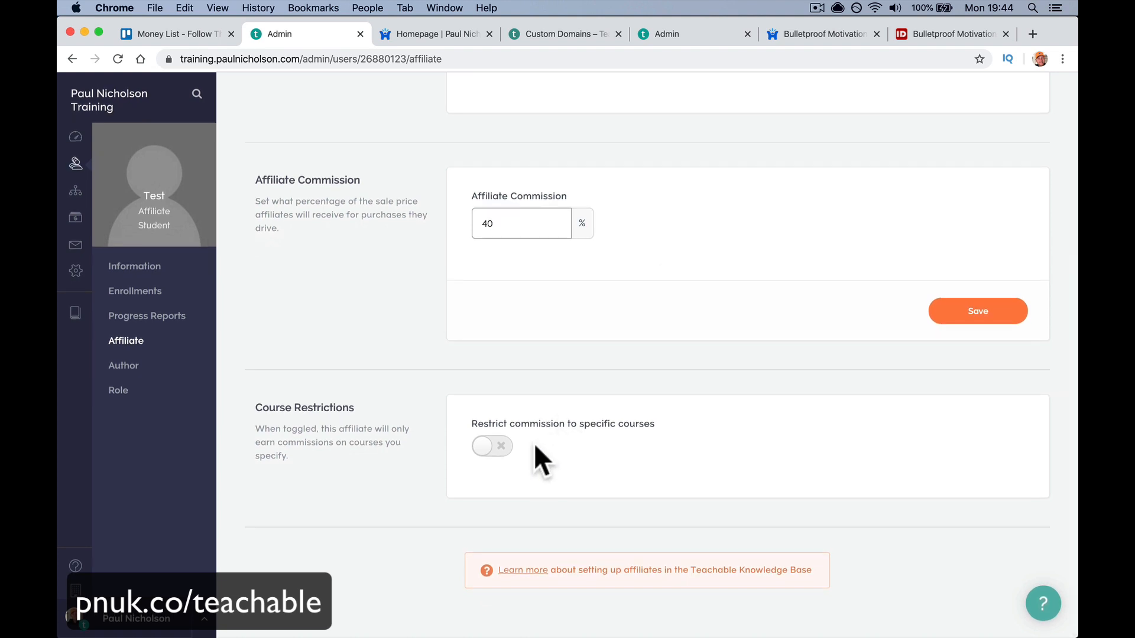
left_click(495, 447)
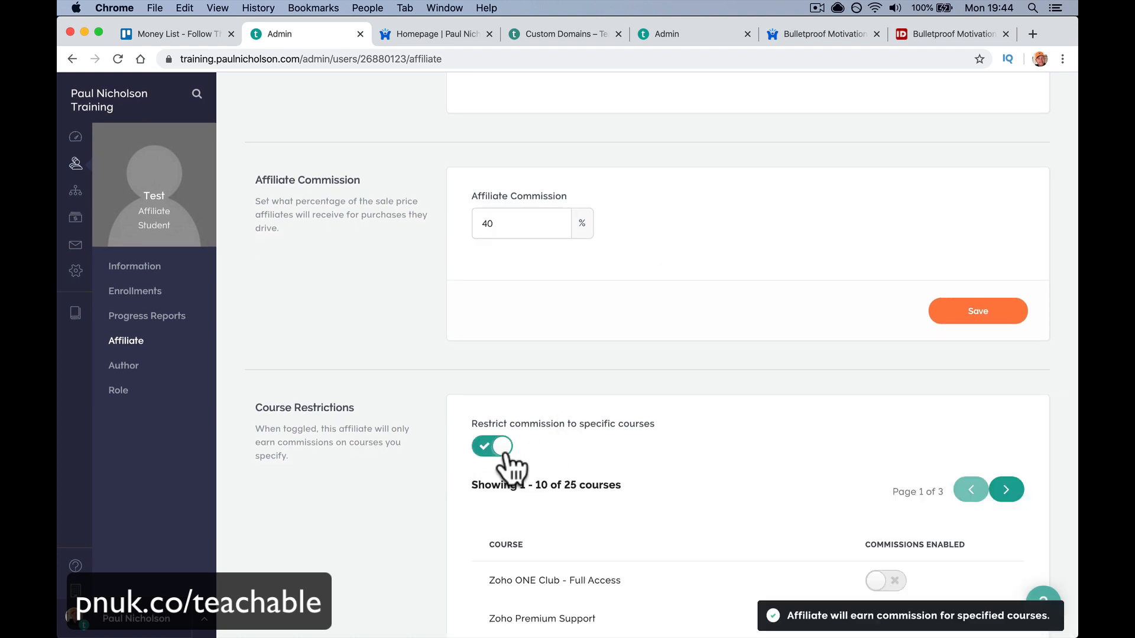
scroll(604, 503, "down", 4)
scroll(606, 502, "down", 3)
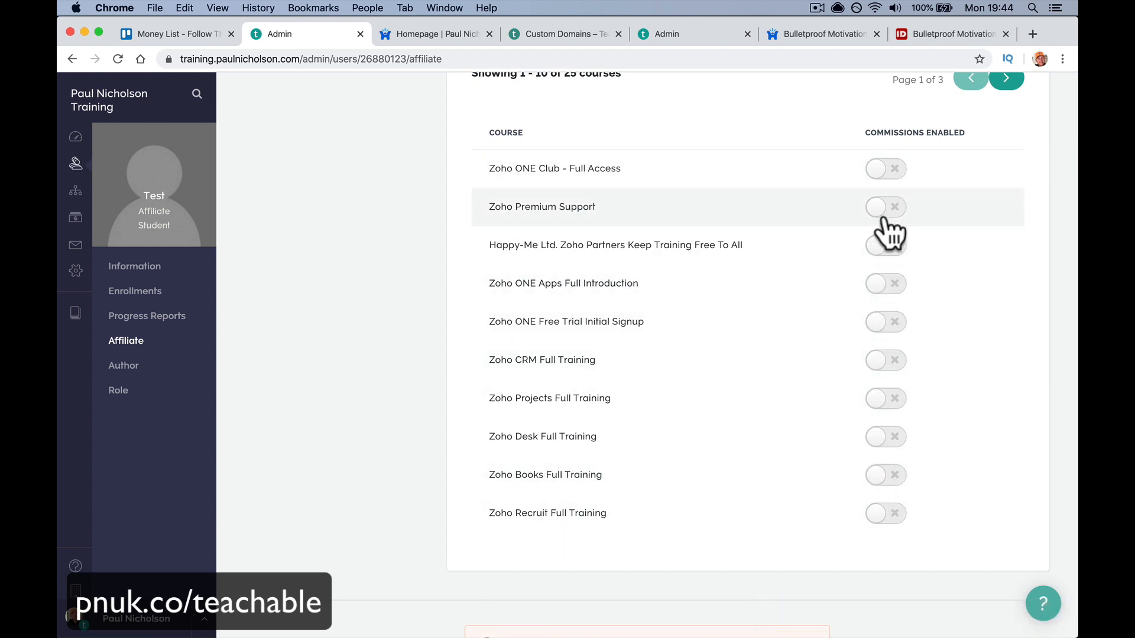
left_click(881, 171)
scroll(823, 247, "up", 5)
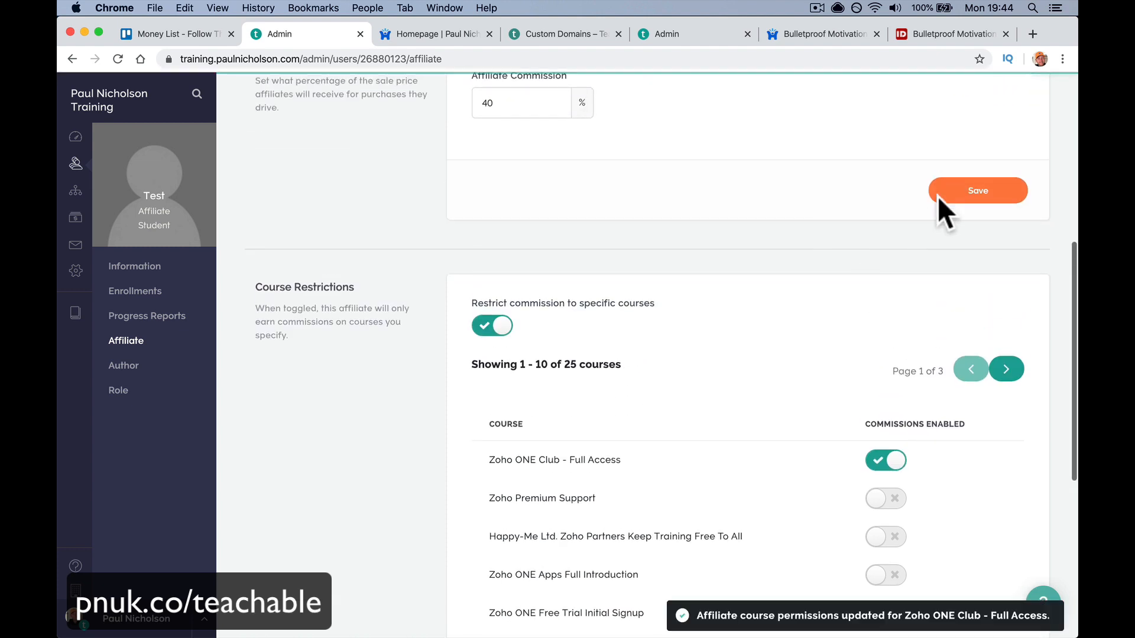
scroll(740, 267, "up", 6)
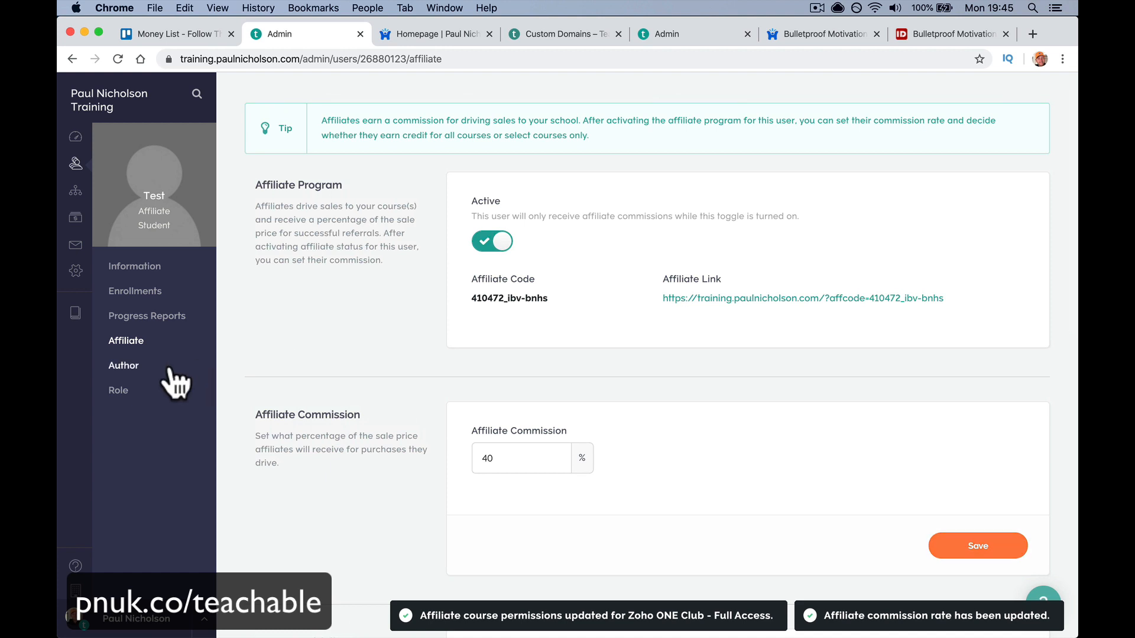
- Set the test user's author bio to Happy-Me Business
left_click(167, 368)
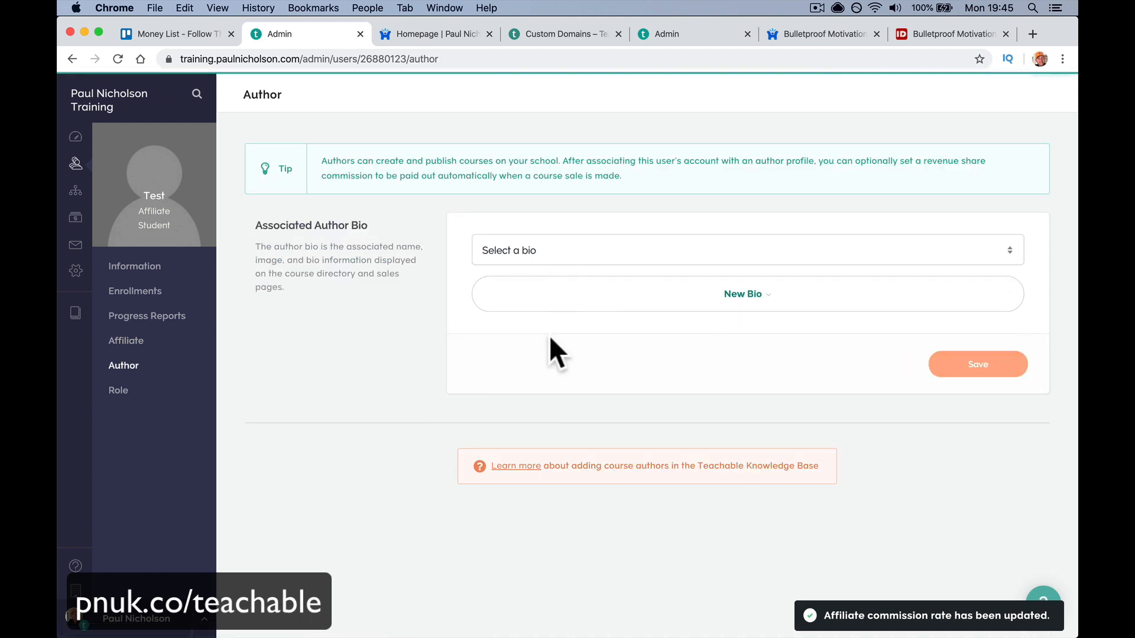
left_click(591, 257)
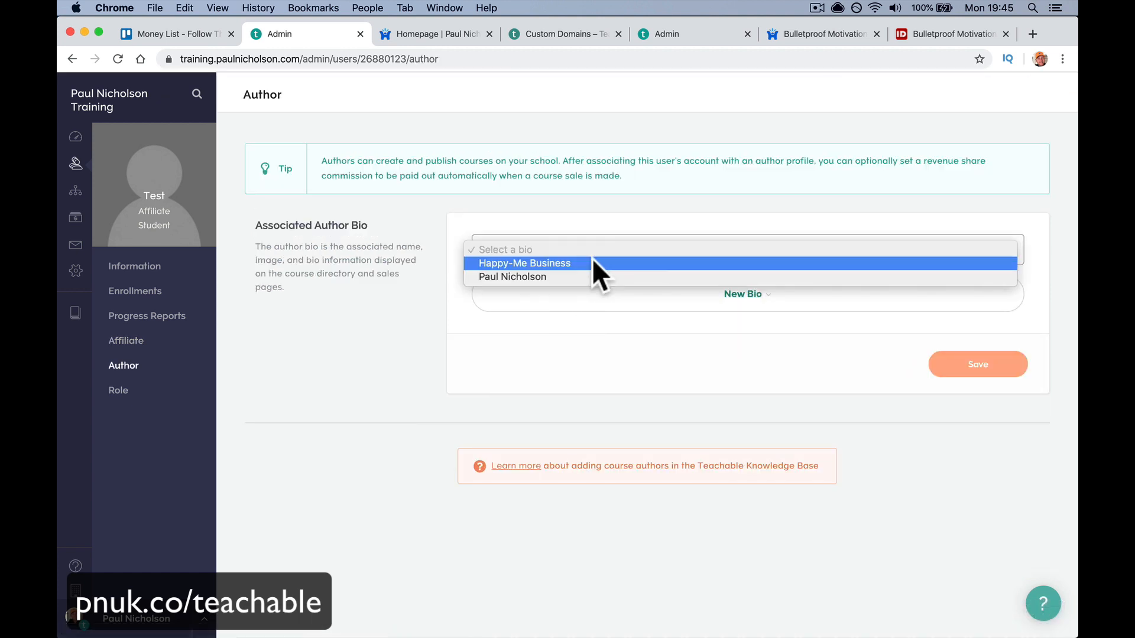
left_click(406, 412)
left_click(537, 251)
left_click(537, 278)
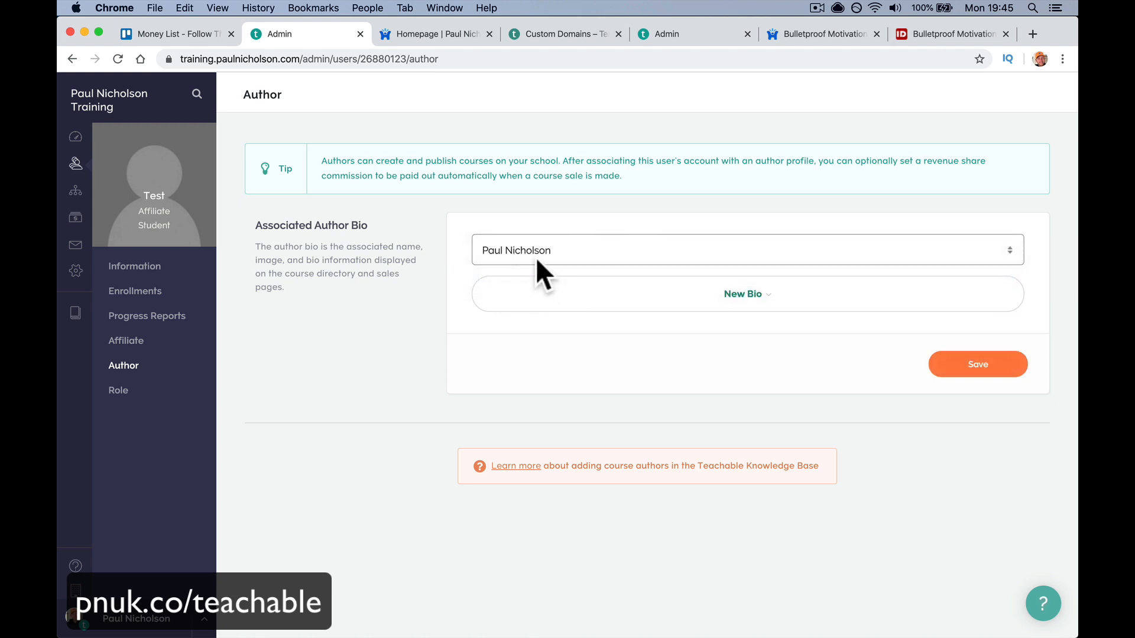
left_click(537, 253)
left_click(536, 237)
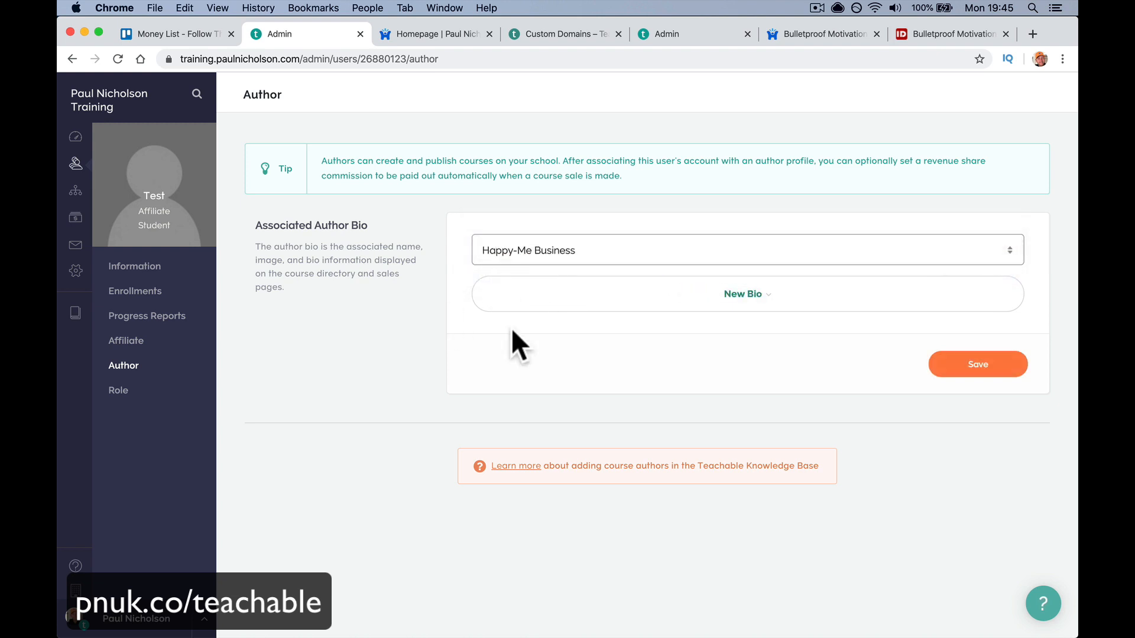
- Review the user's Role options, then go to the email Compose page
left_click(170, 394)
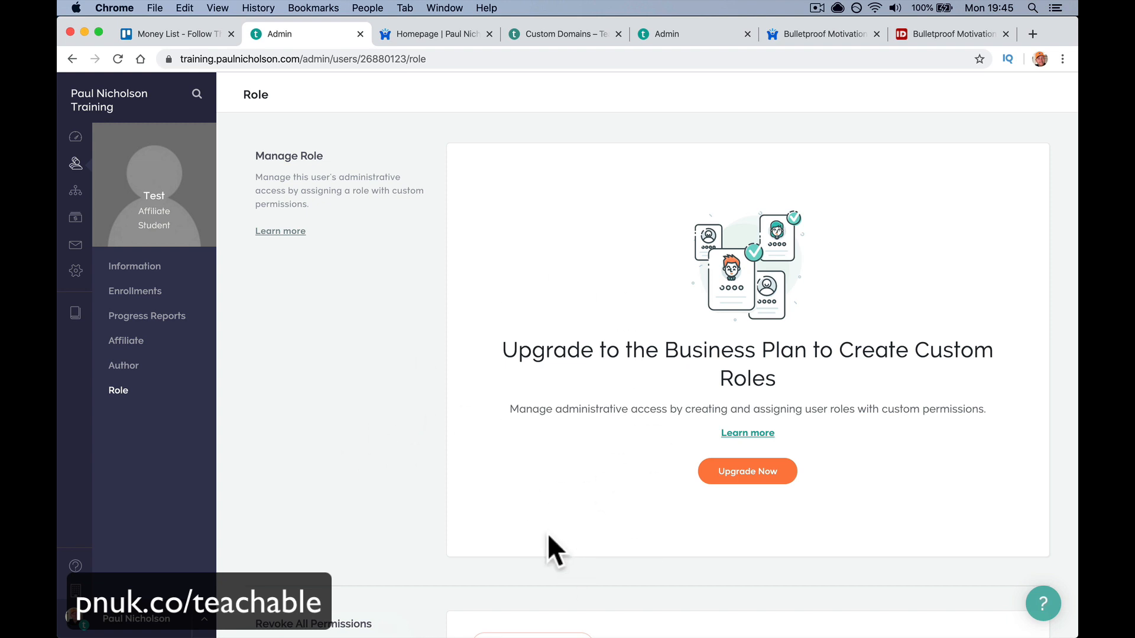
scroll(548, 535, "down", 5)
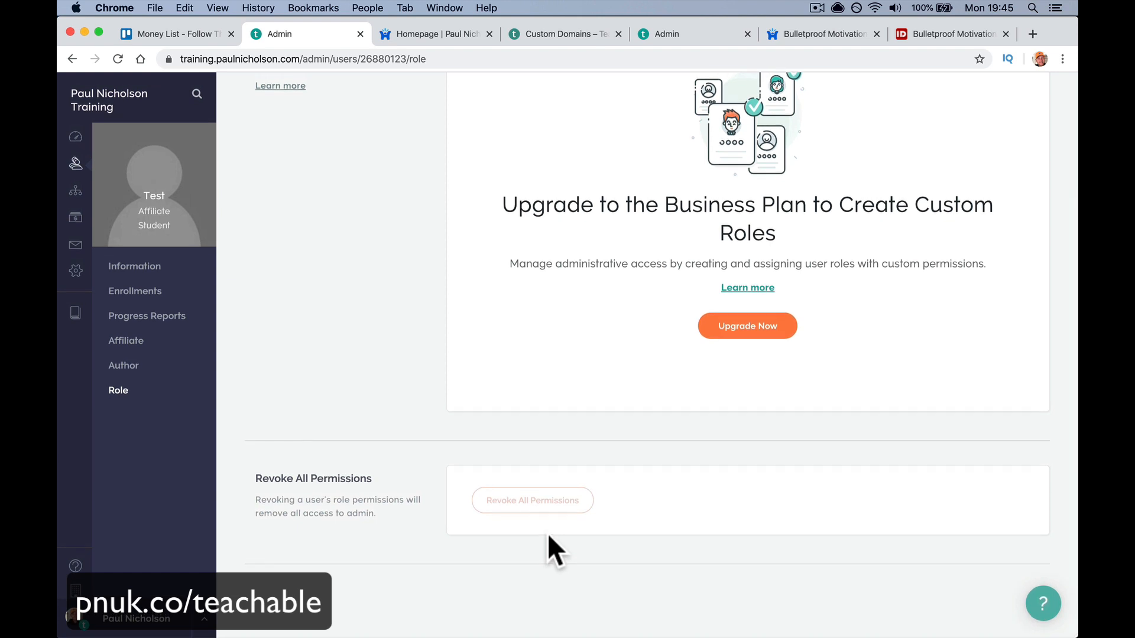
scroll(548, 535, "up", 5)
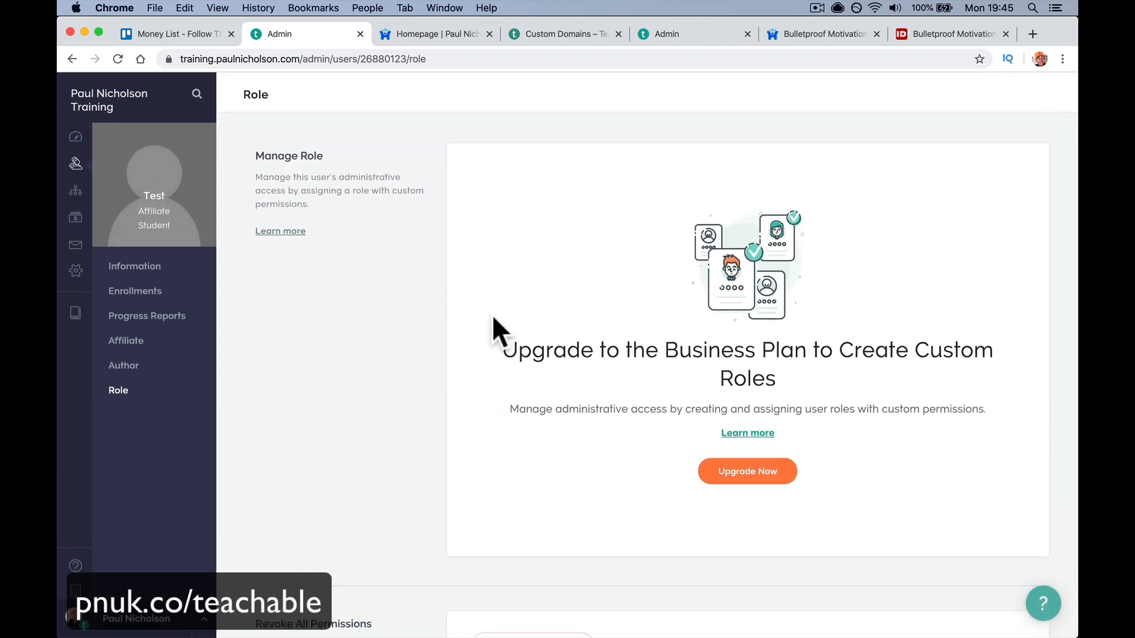
left_click(141, 286)
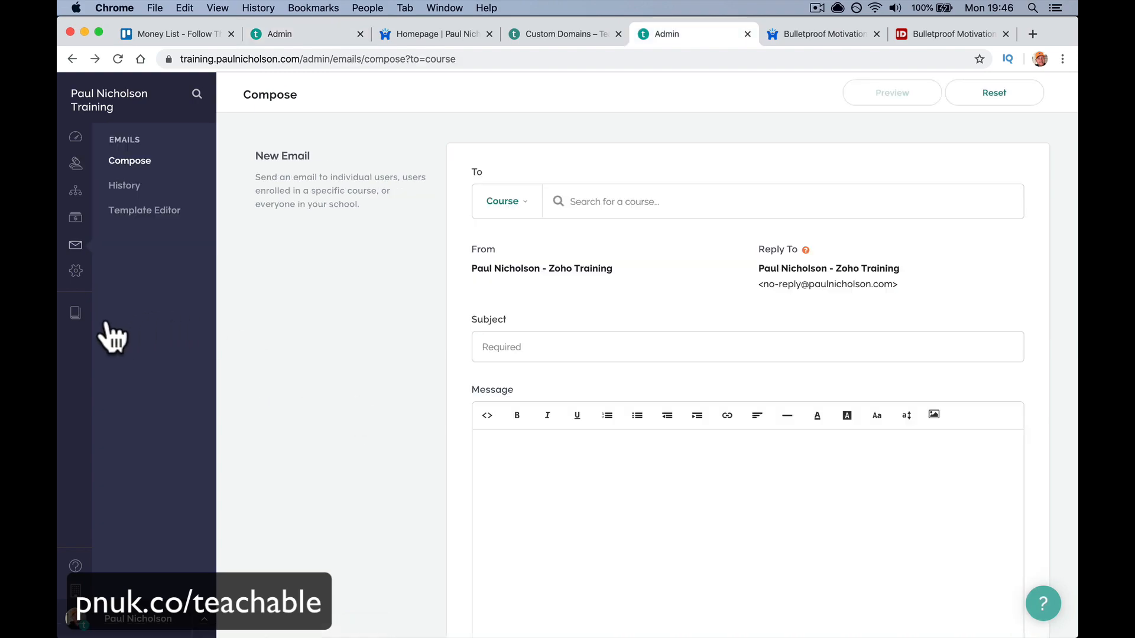
- Open the Bulletproof Motivation Video Training course from page 2 of Courses
left_click(75, 316)
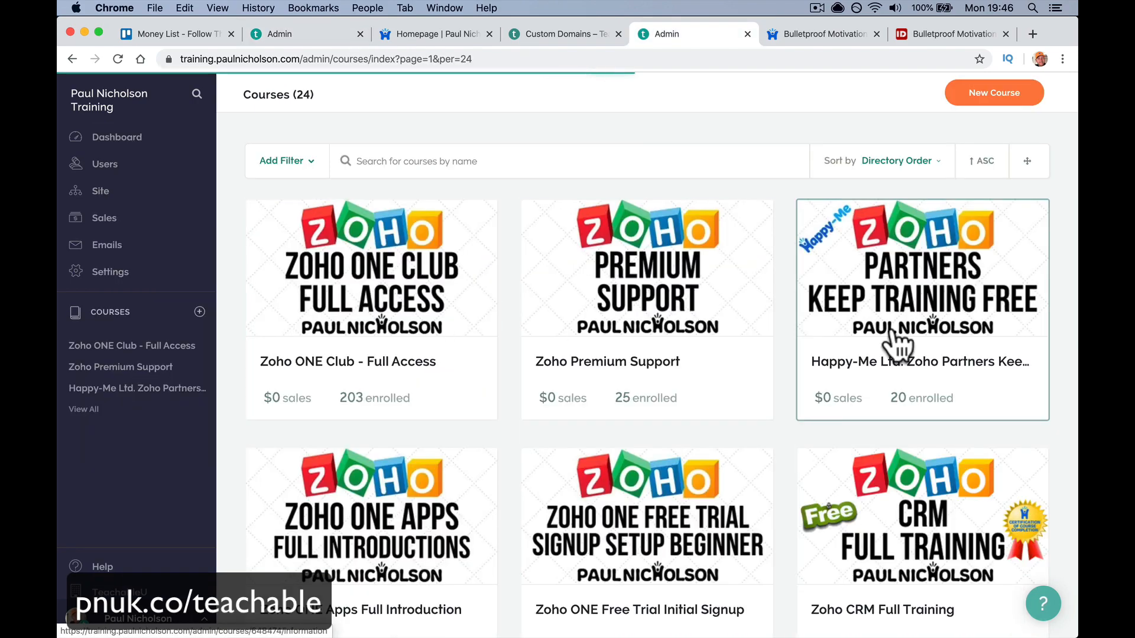
scroll(1035, 189, "down", 15)
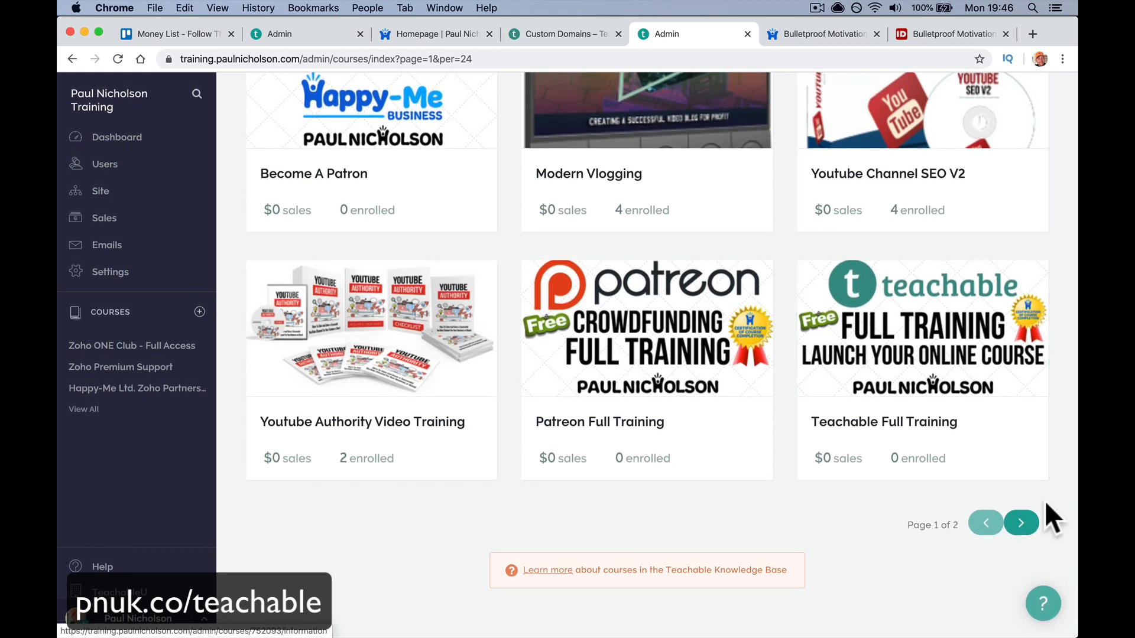
left_click(1022, 523)
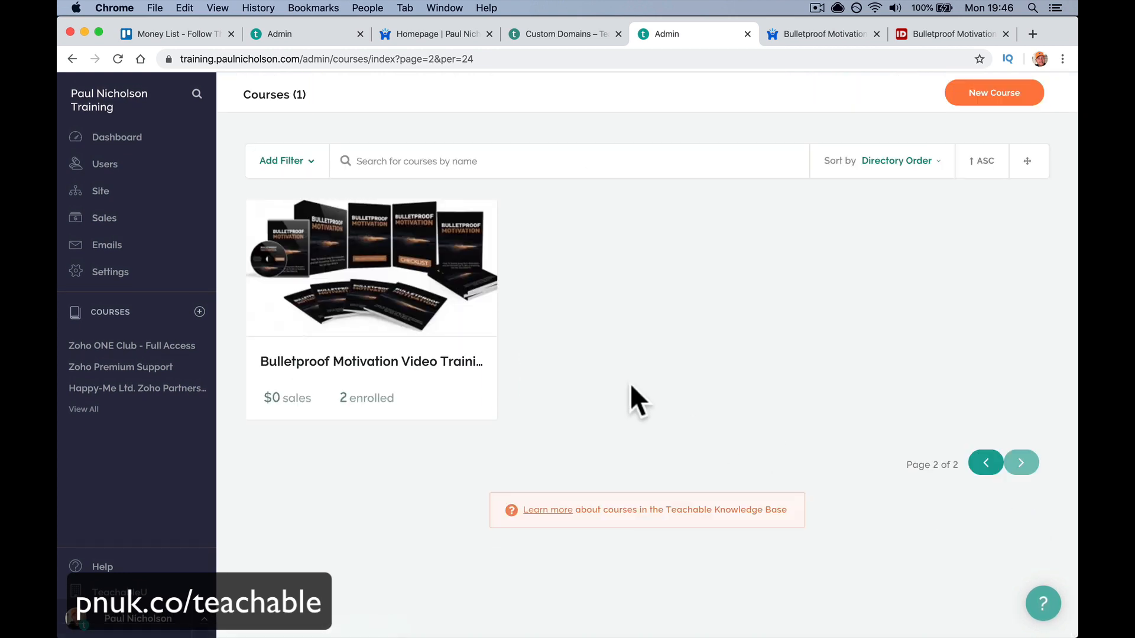
left_click(431, 331)
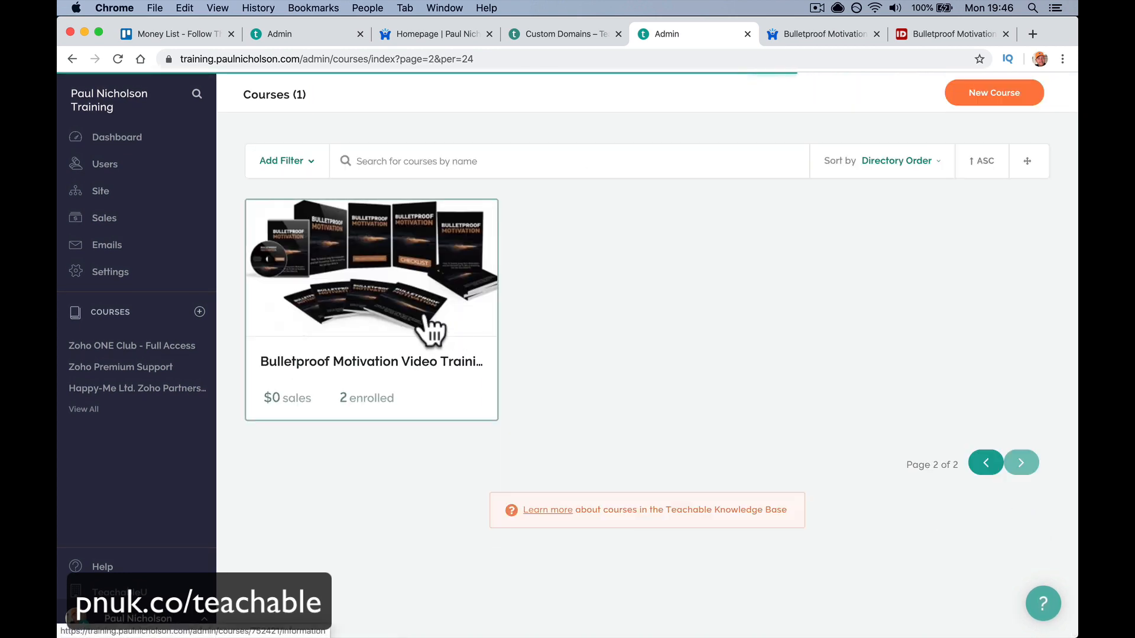
- Add a one-time purchase pricing plan of 1997 USD to the course
left_click(152, 289)
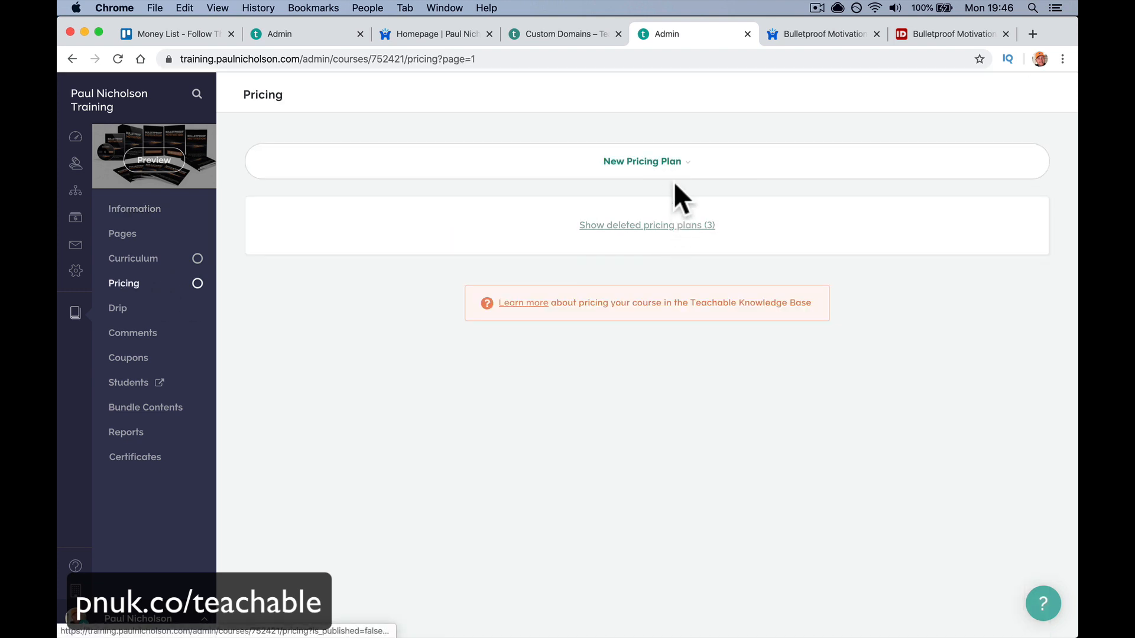
left_click(674, 168)
left_click(714, 228)
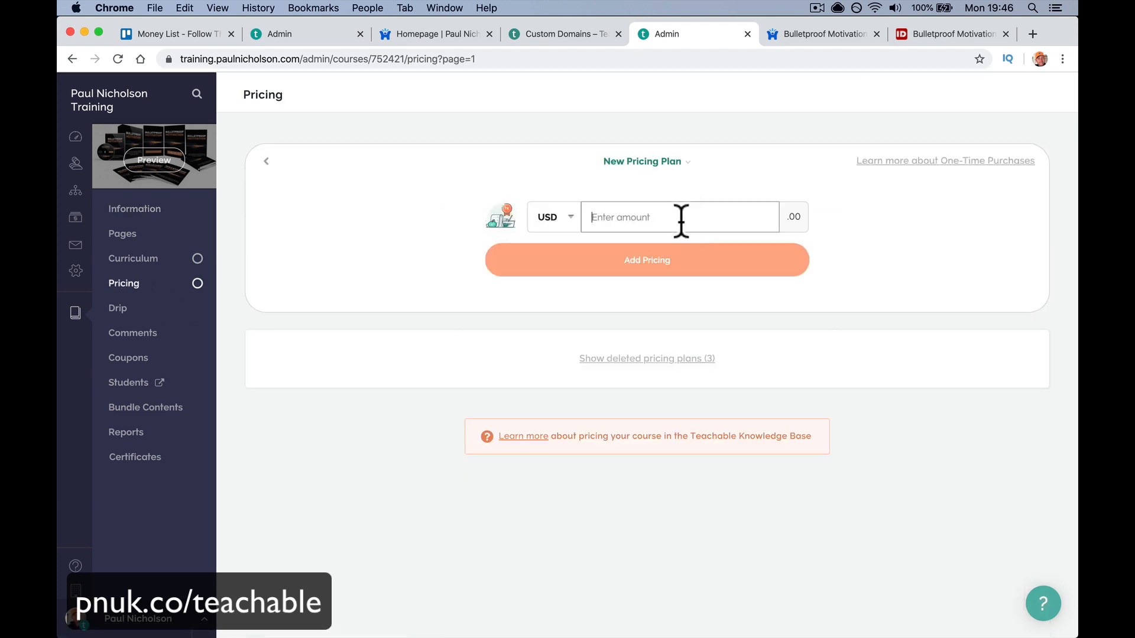
type("1997")
left_click(680, 271)
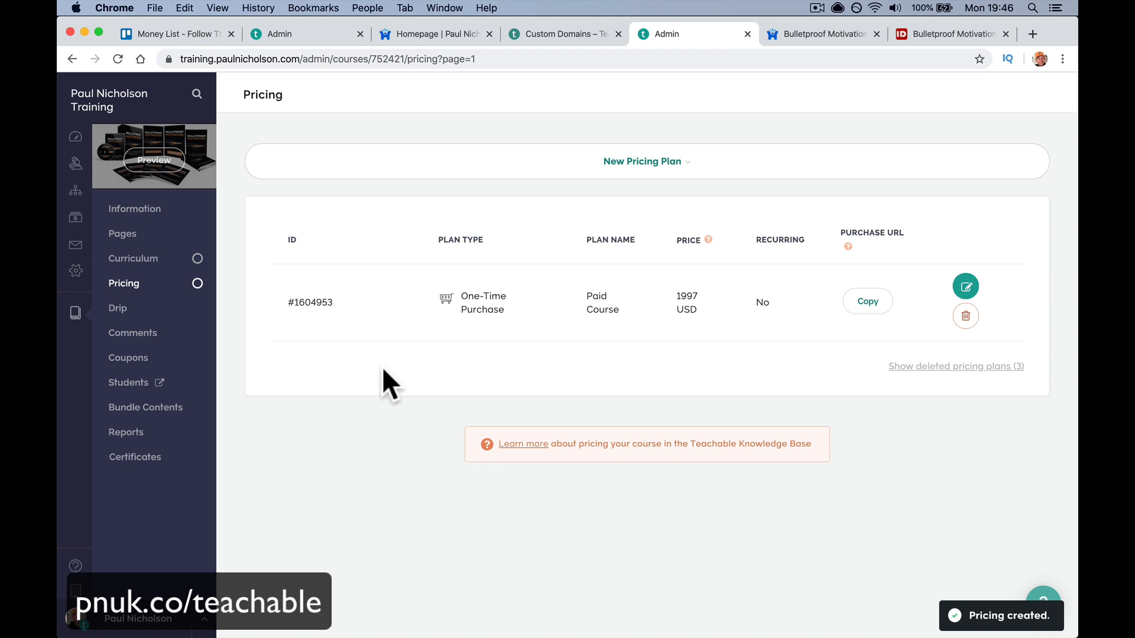
left_click(202, 369)
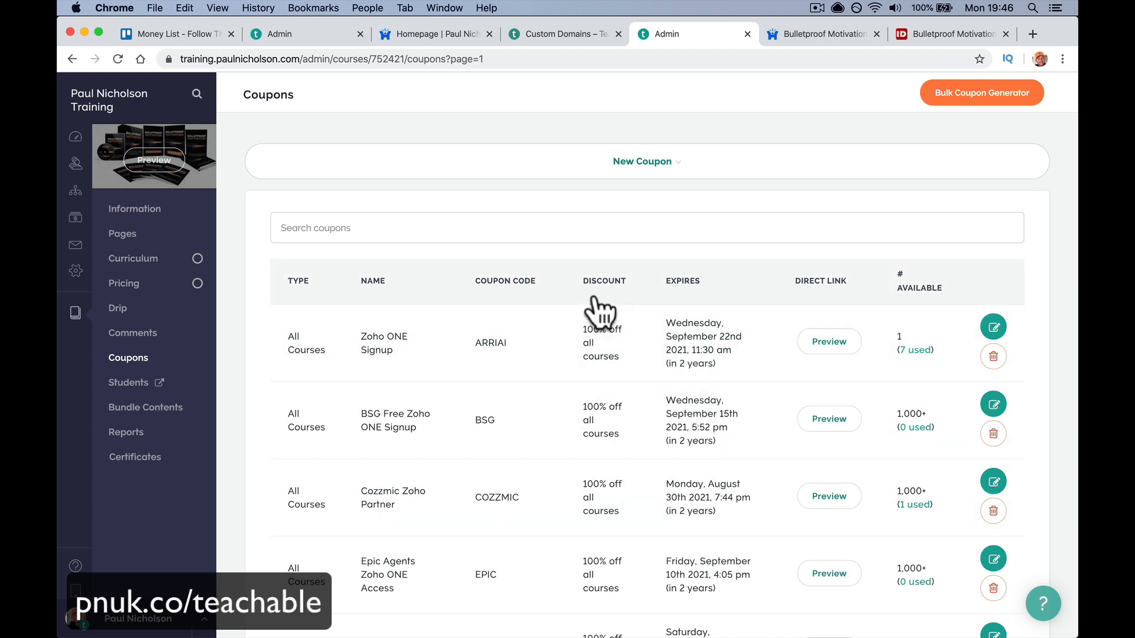
- Start a This Course Only coupon with a 50% percentage discount
left_click(676, 165)
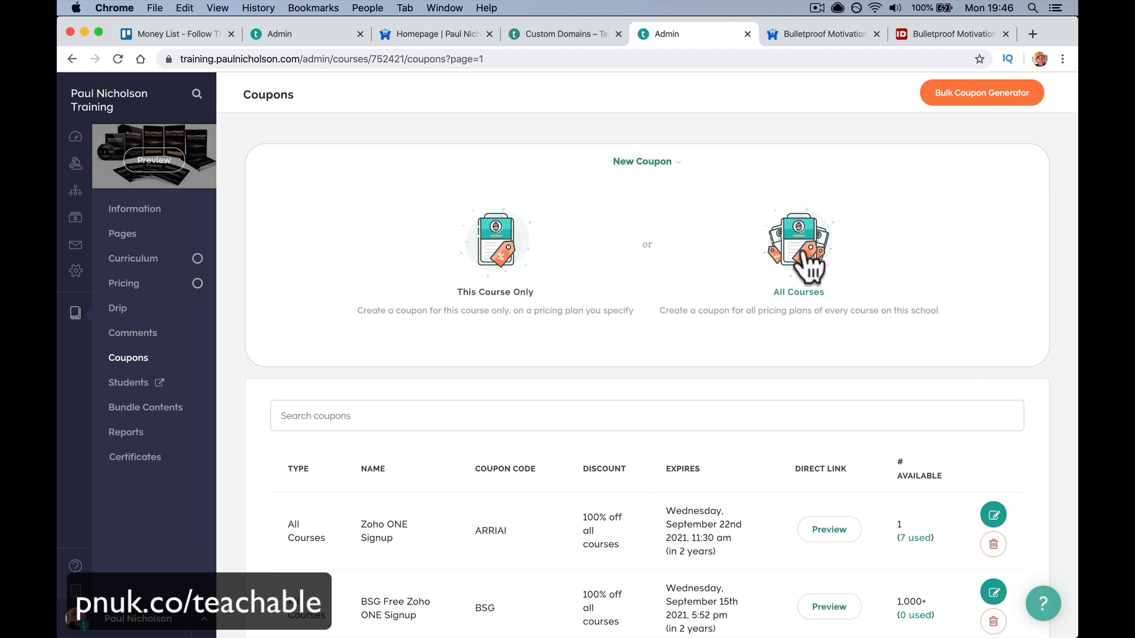
left_click(503, 252)
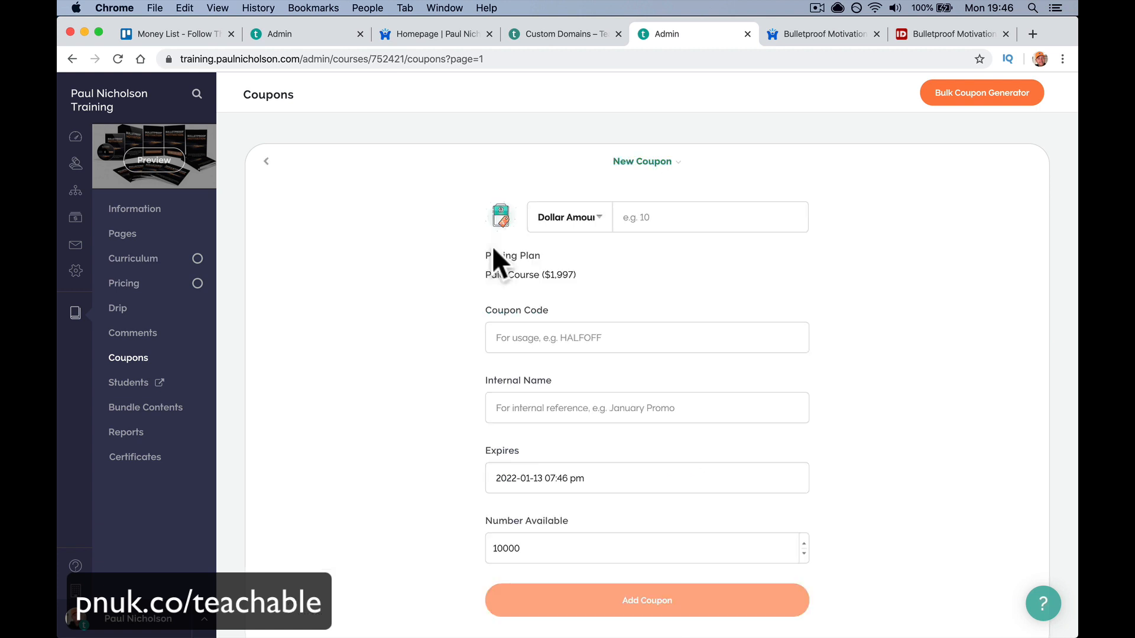
left_click(591, 225)
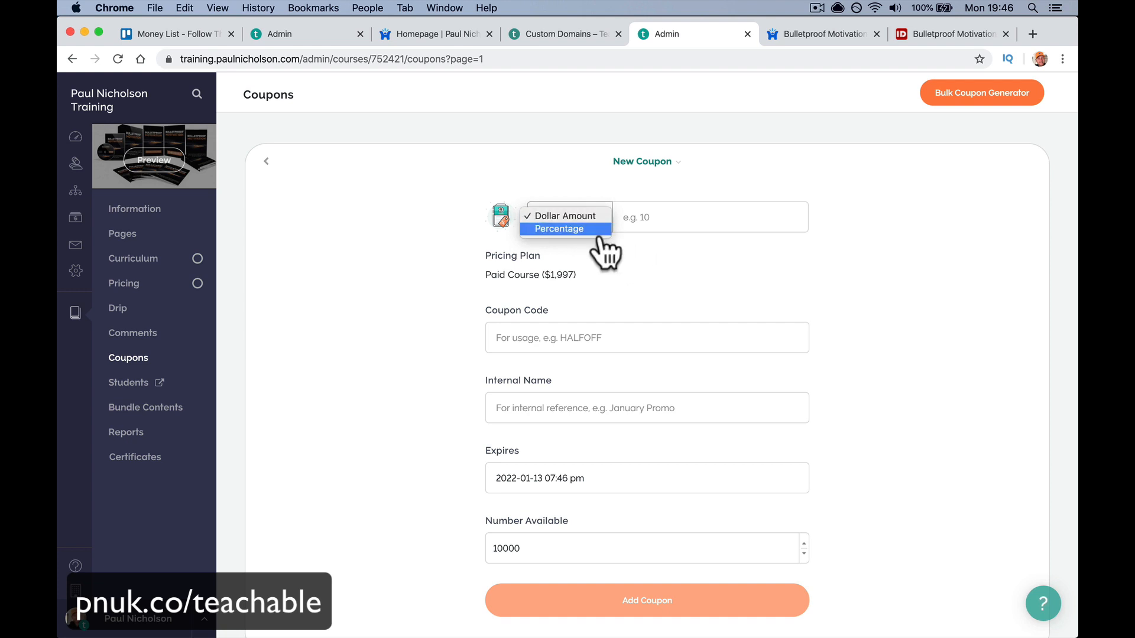
left_click(594, 232)
left_click(634, 224)
type("50")
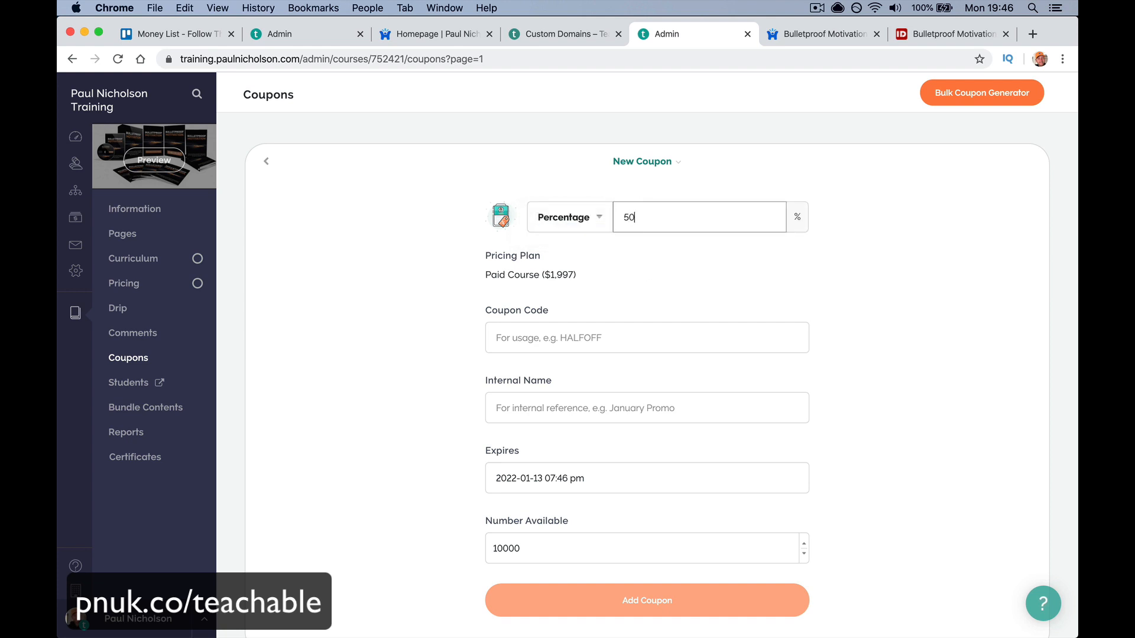
key("Tab")
- Give it code EARLYBIRD, name Early Bird Signup and 10 available, then add it
type("EARL")
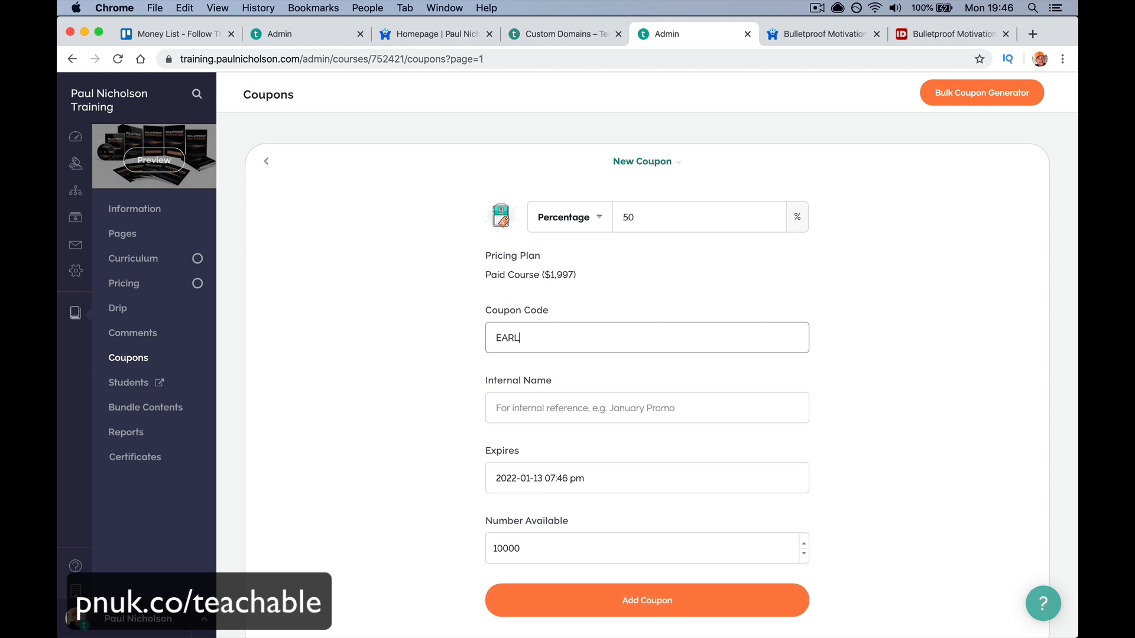
type("YBIRD")
key("Tab")
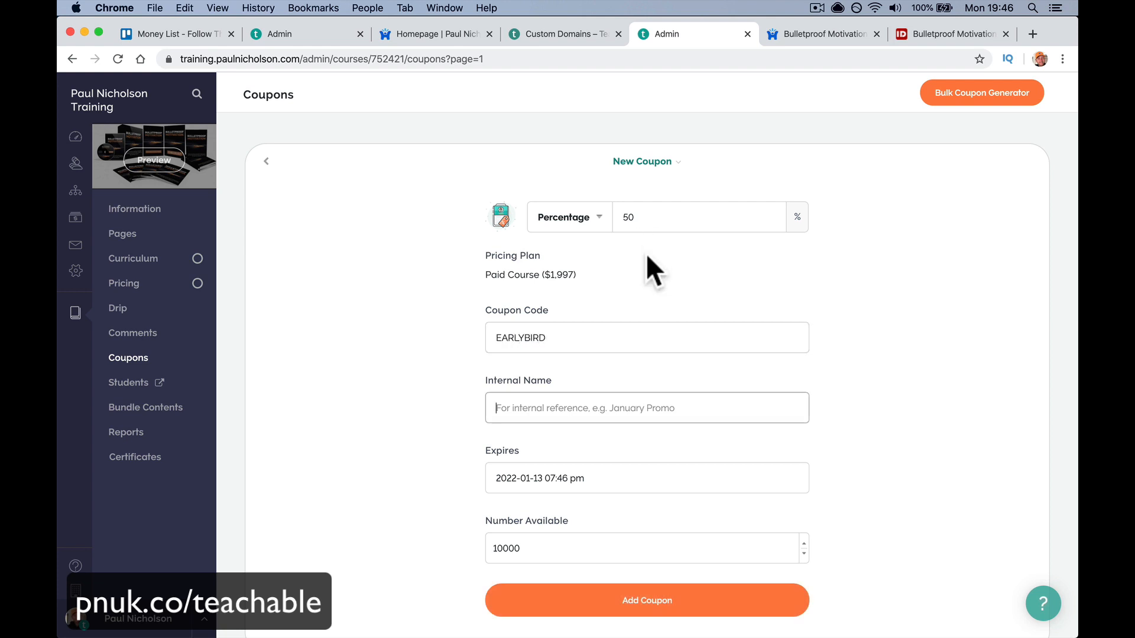
type("Earl")
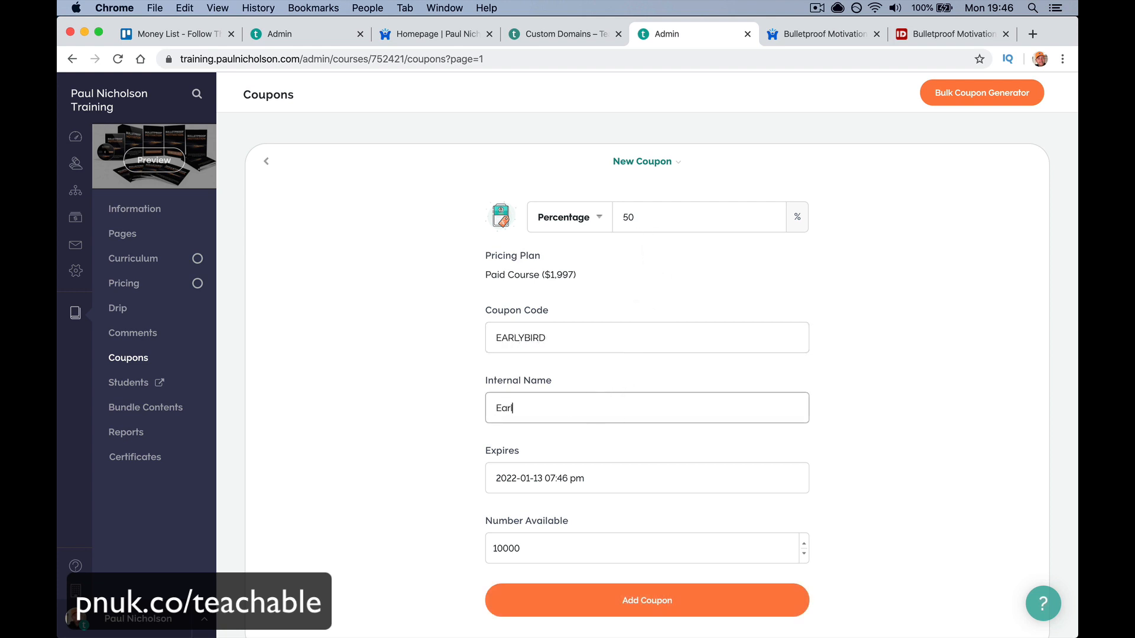
type("y Bird Signup")
key("Tab")
left_click(632, 439)
scroll(633, 438, "down", 4)
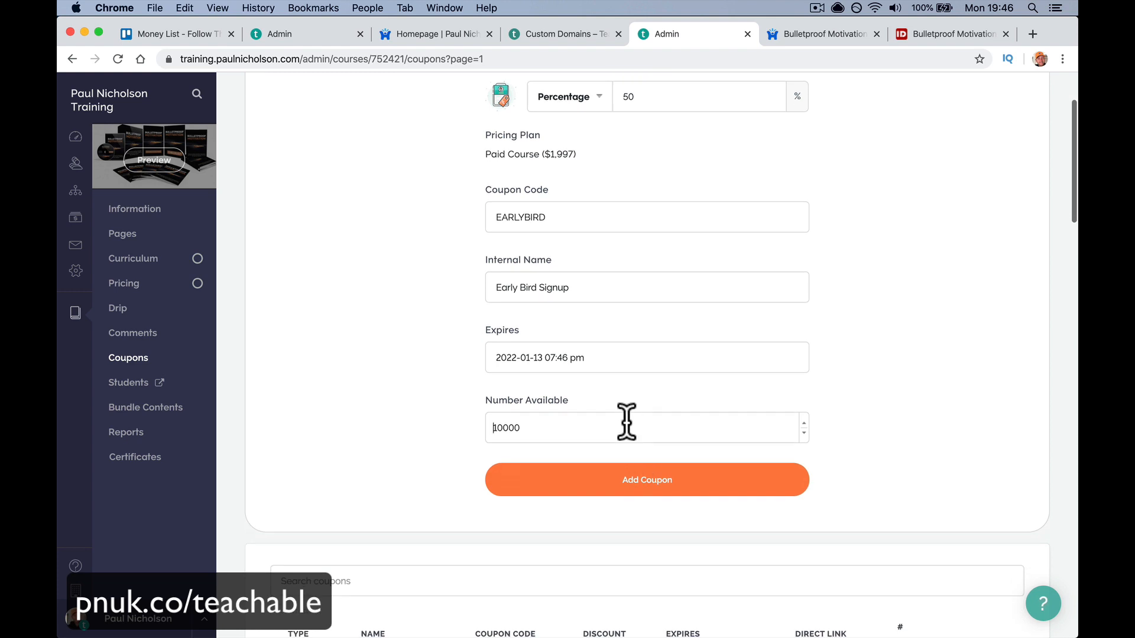
left_click(625, 425)
double_click(585, 427)
type("10")
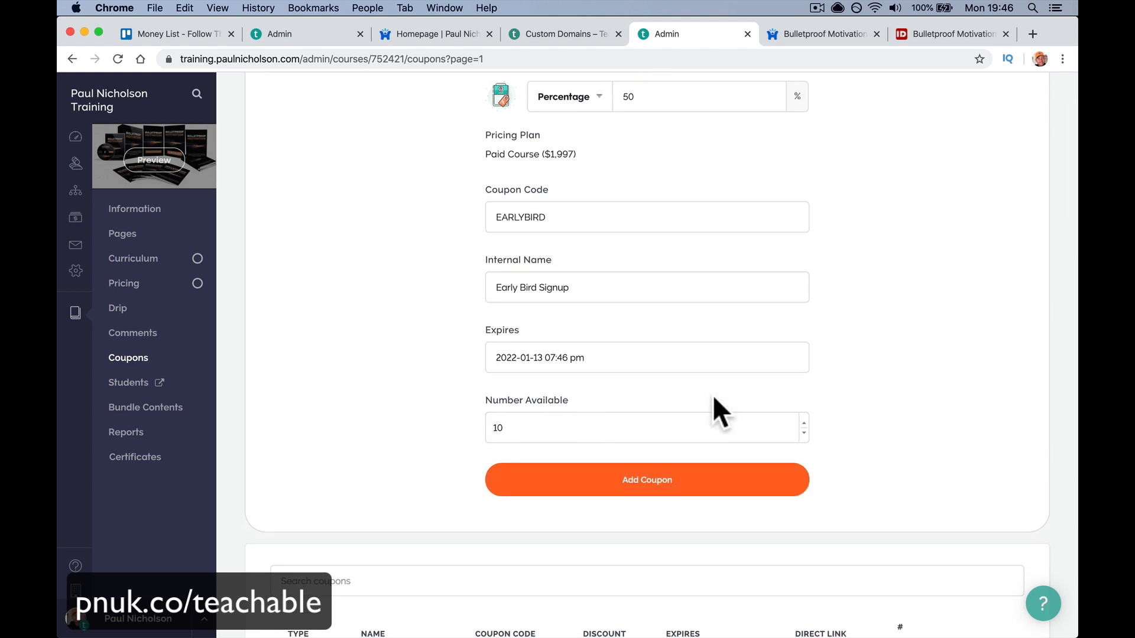
left_click(689, 481)
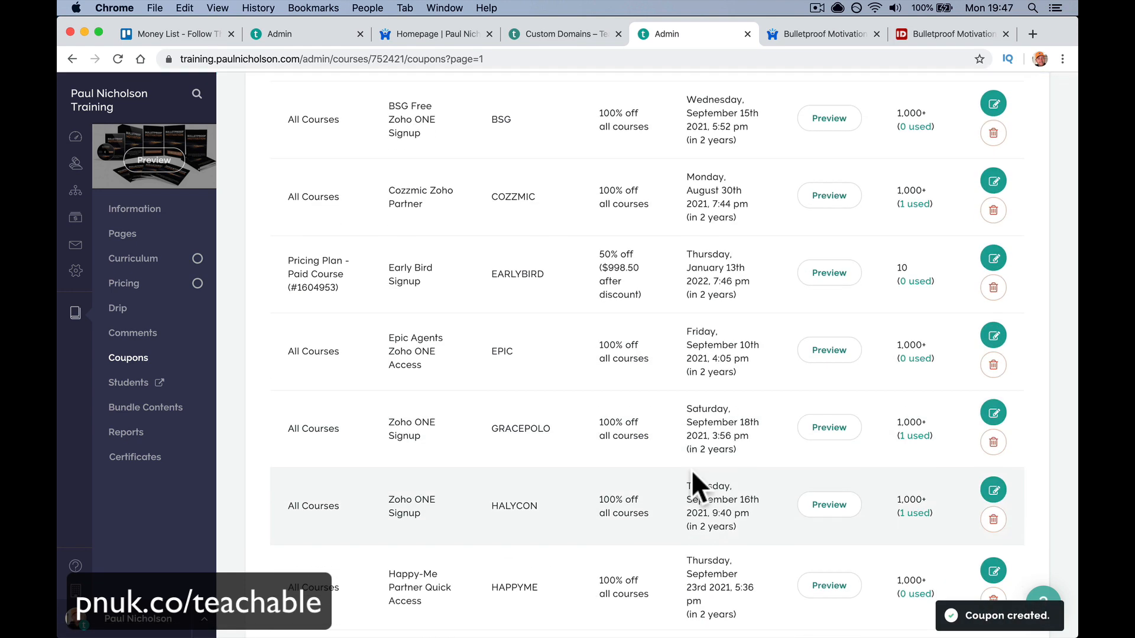
scroll(692, 473, "up", 2)
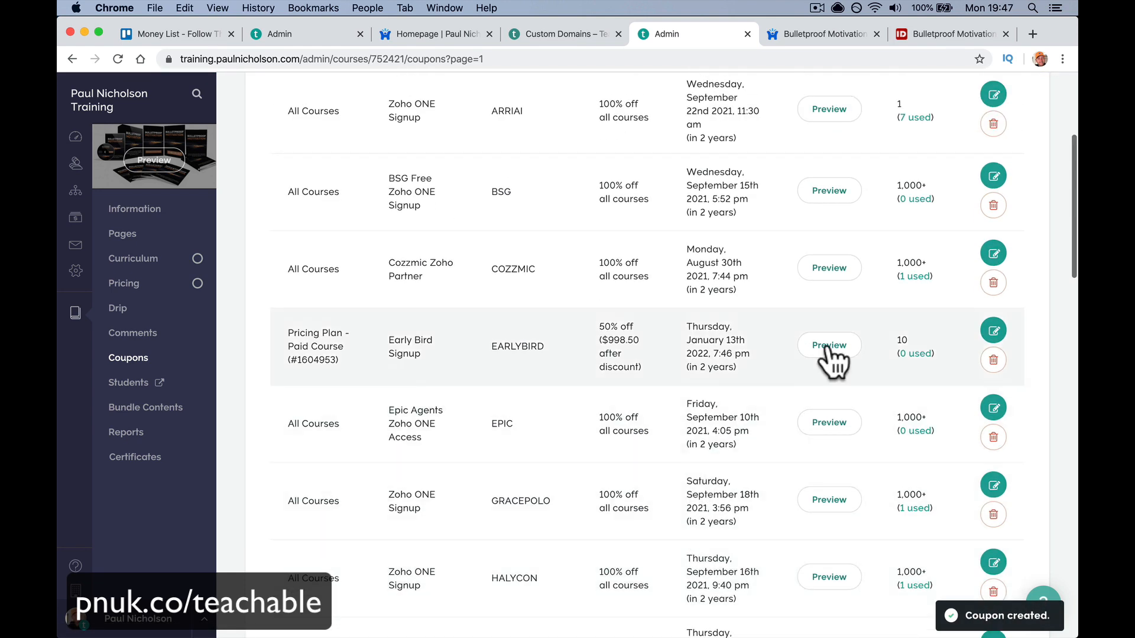
- Open the EARLYBIRD preview link, inspect its URL, and start enrolling at $998.50
left_click(829, 345)
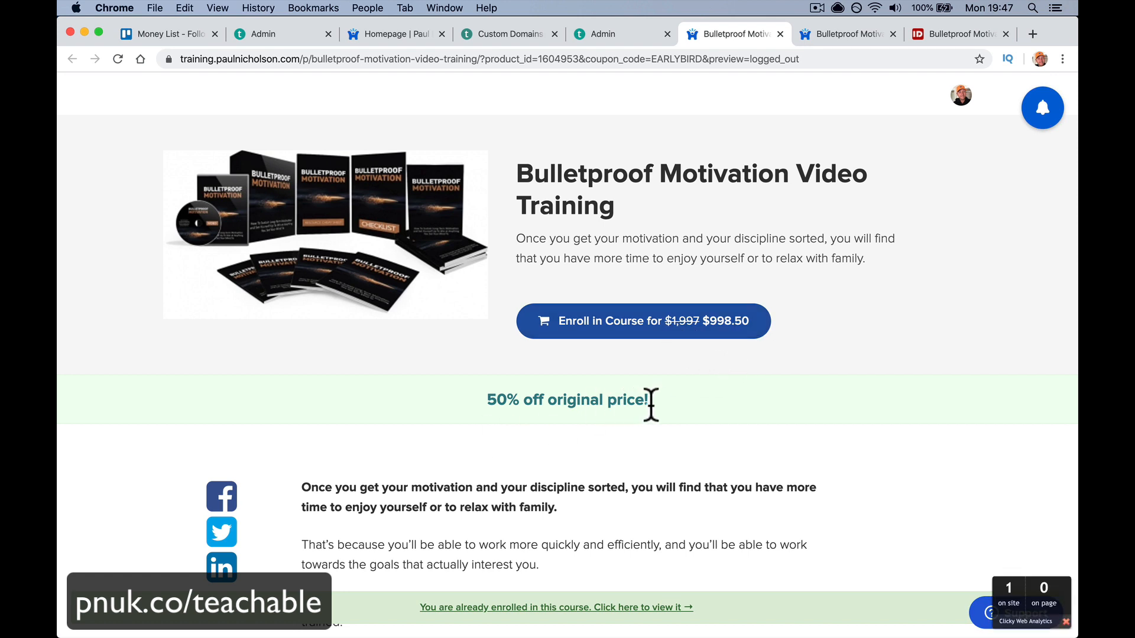
left_click_drag(702, 59, 676, 104)
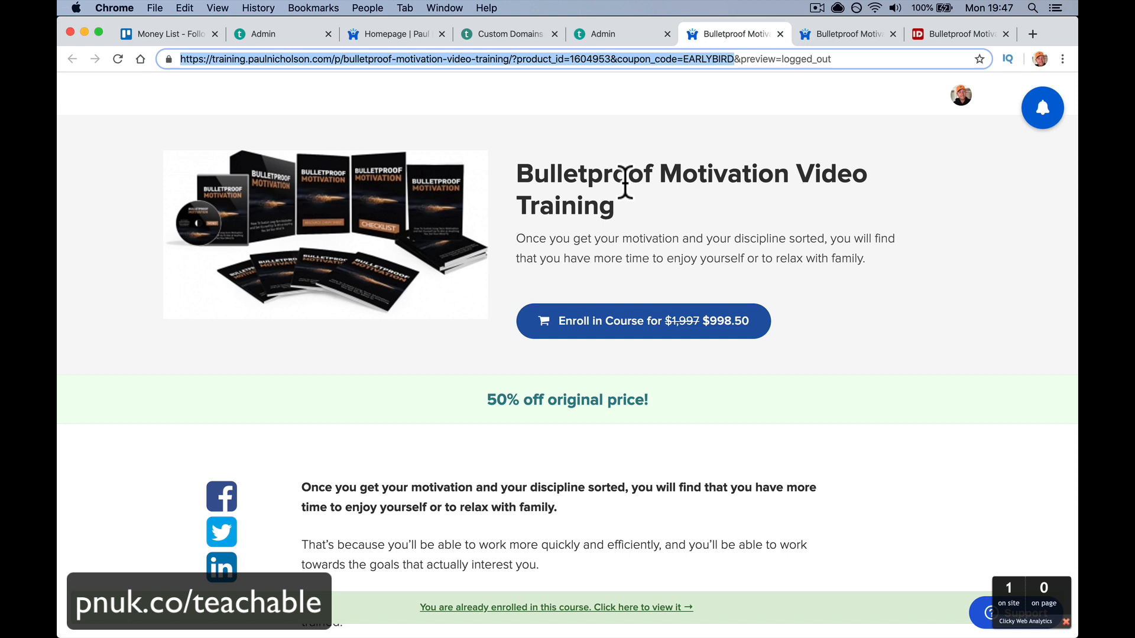
left_click(559, 329)
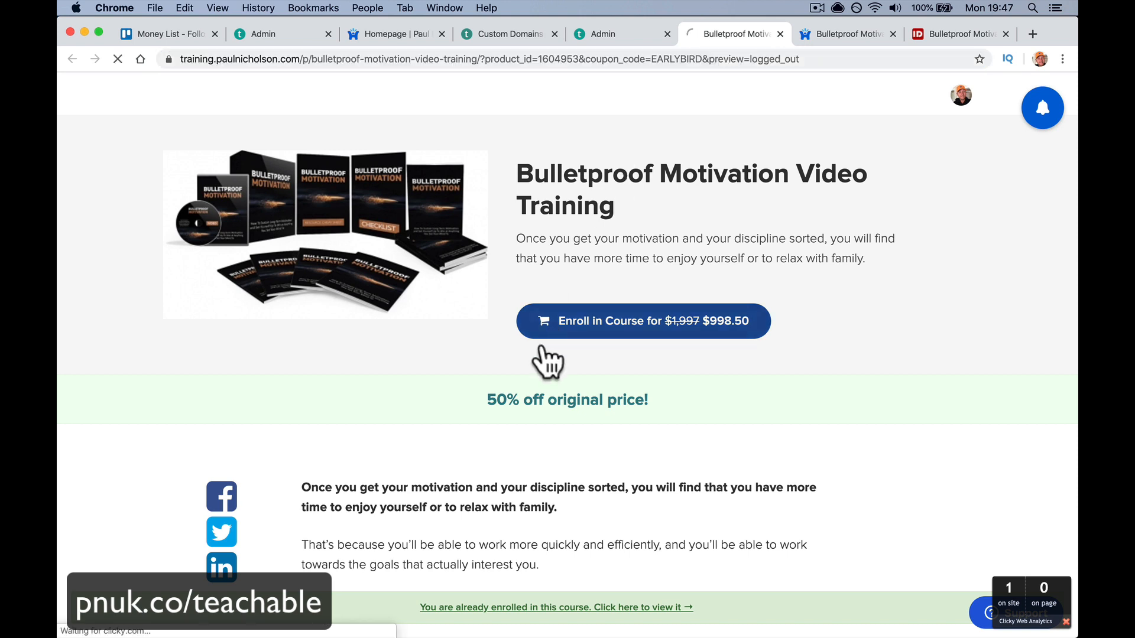
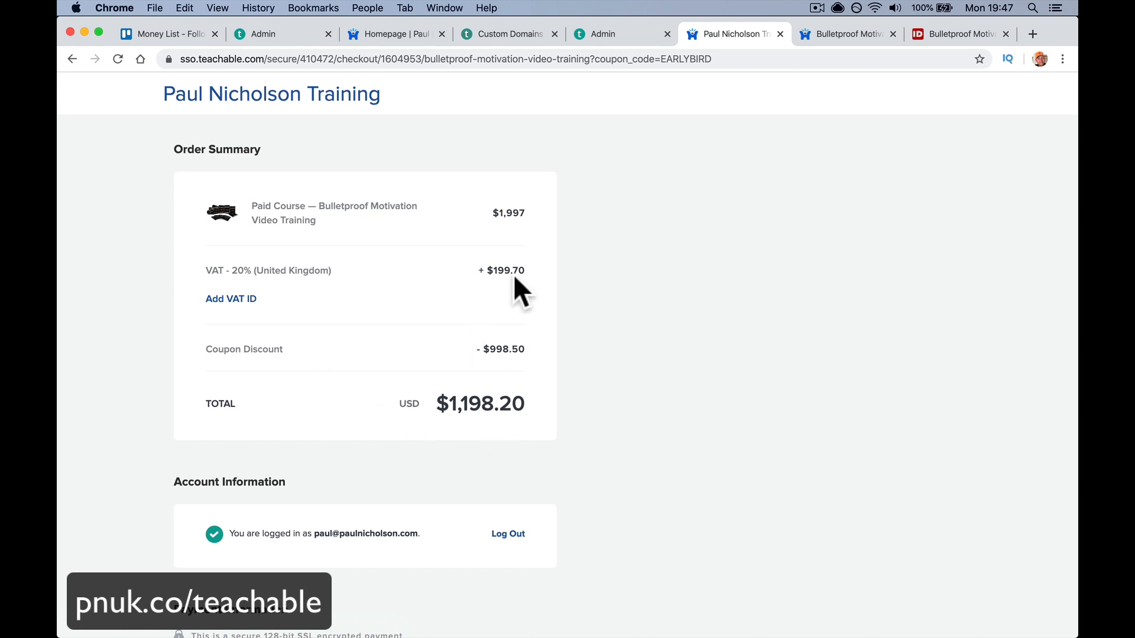
- Look over the open tabs, including the test user's enrollments page
left_click(591, 36)
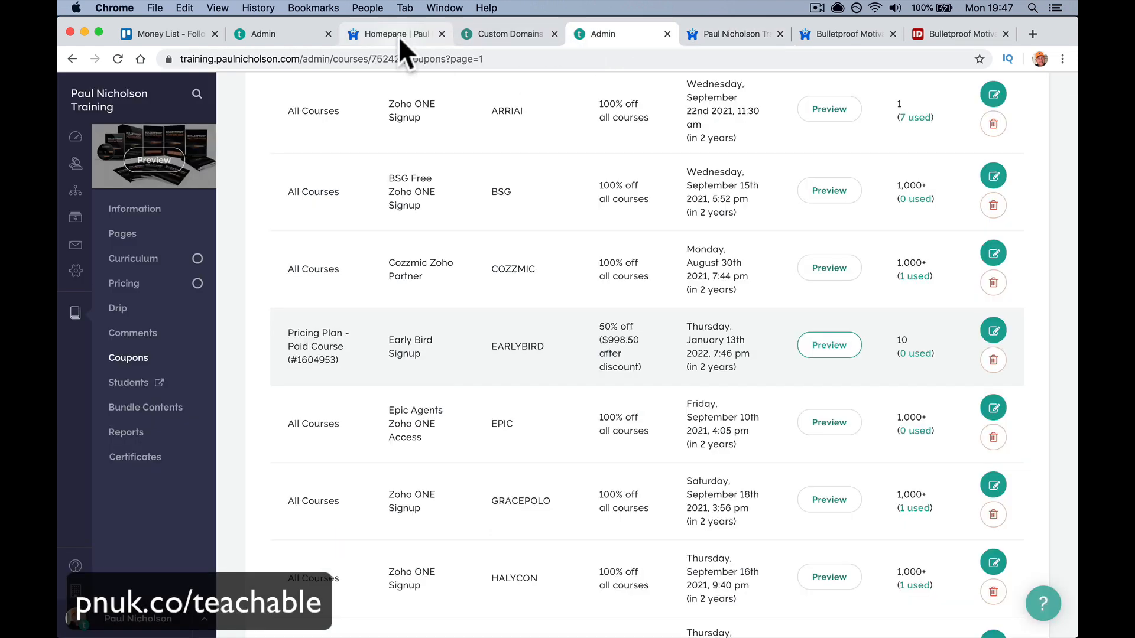
left_click(398, 37)
left_click(480, 37)
left_click(597, 36)
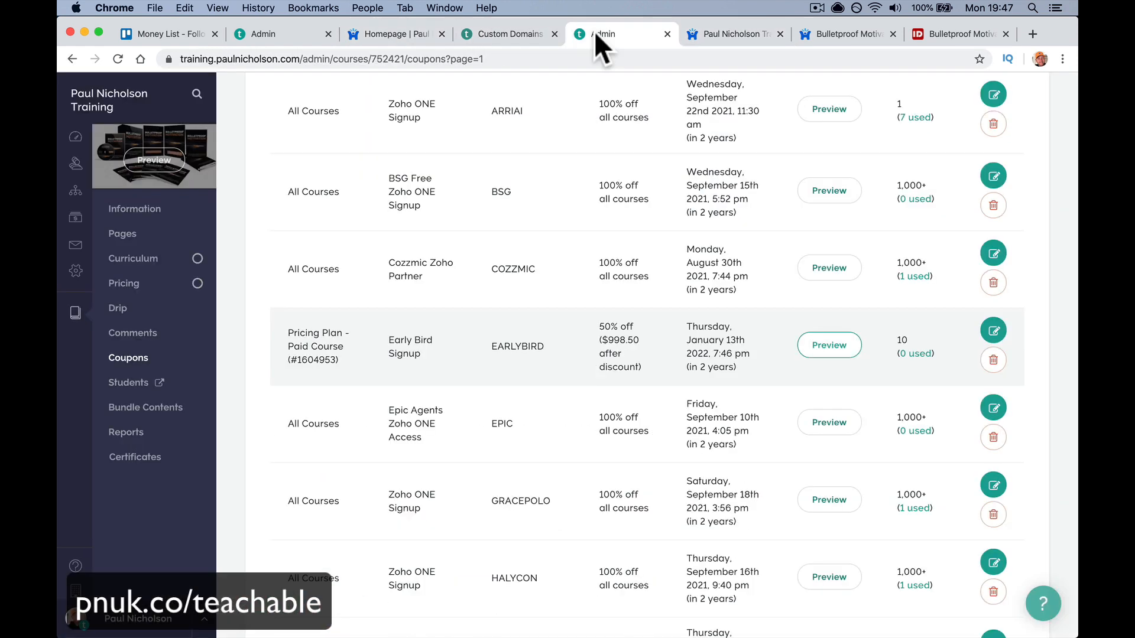
left_click(287, 41)
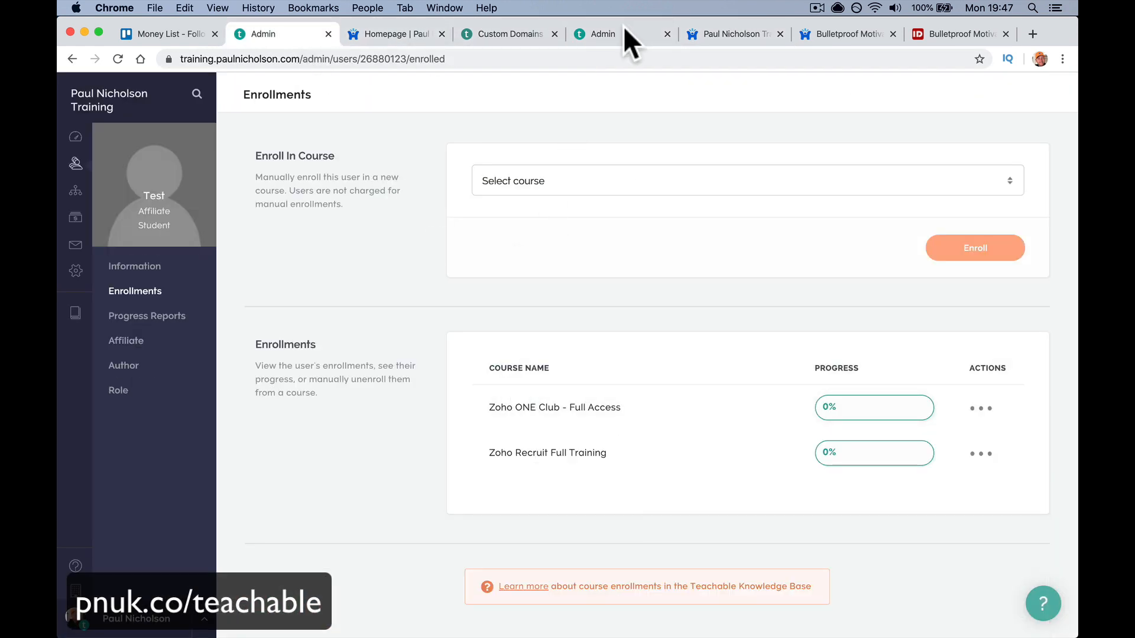
- Close the Custom Domains article and training homepage tabs, leaving the coupons list
left_click(506, 36)
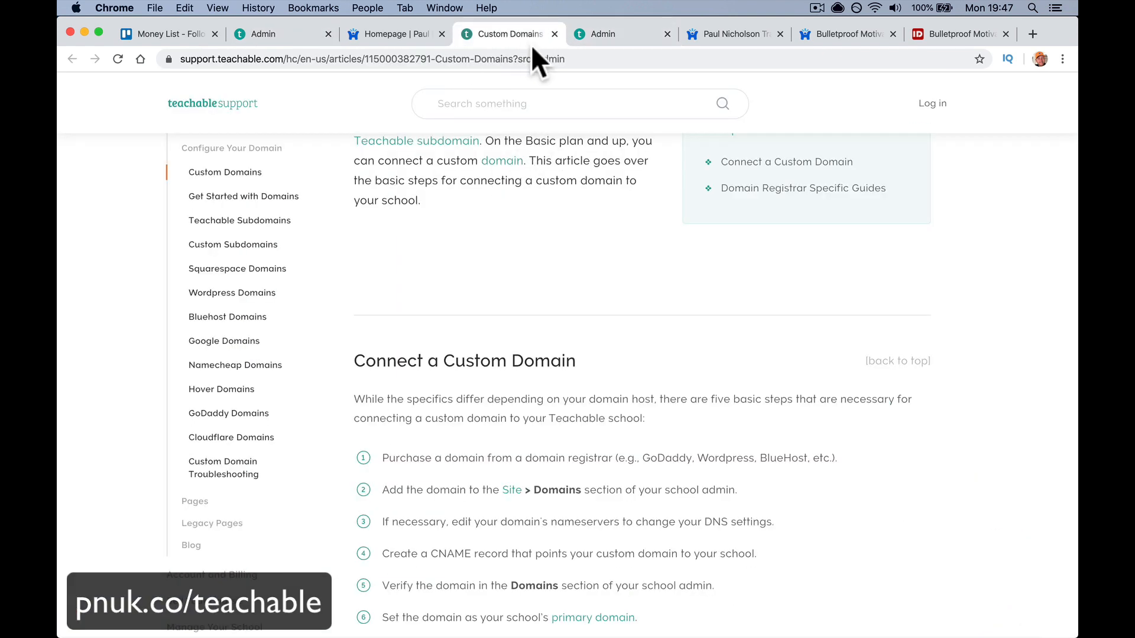
left_click(555, 35)
left_click(435, 36)
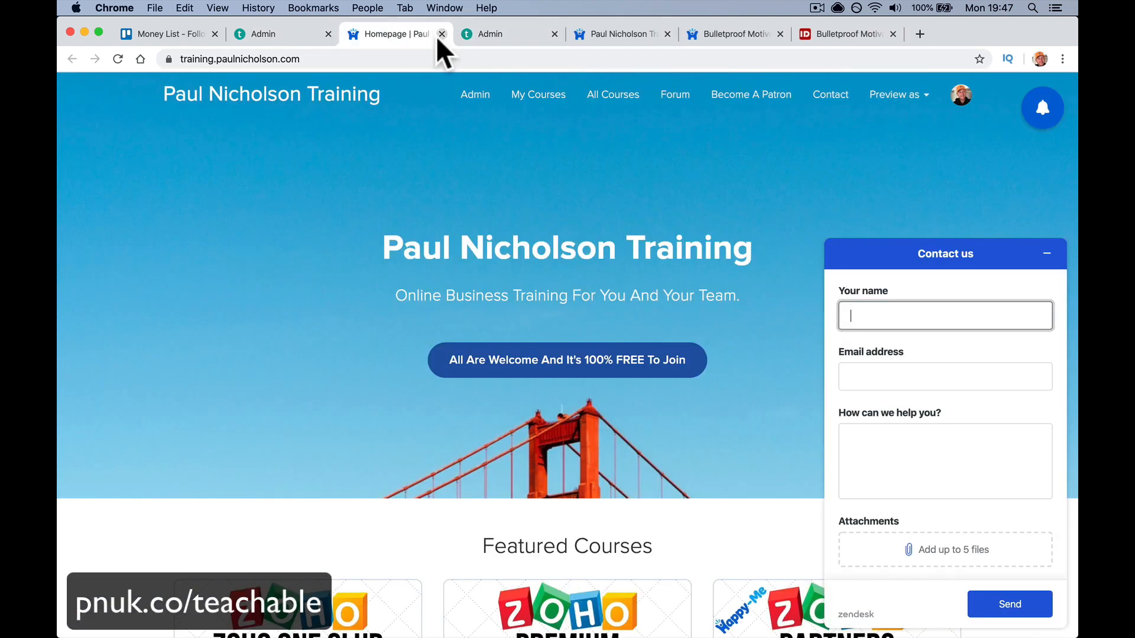
left_click(440, 34)
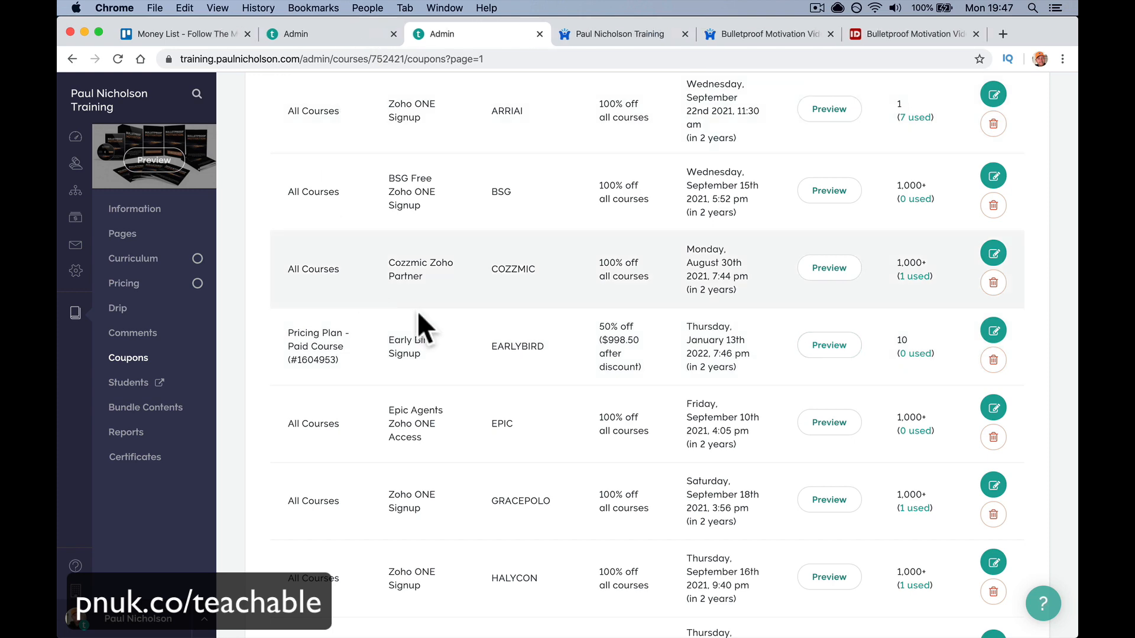
scroll(548, 293, "up", 8)
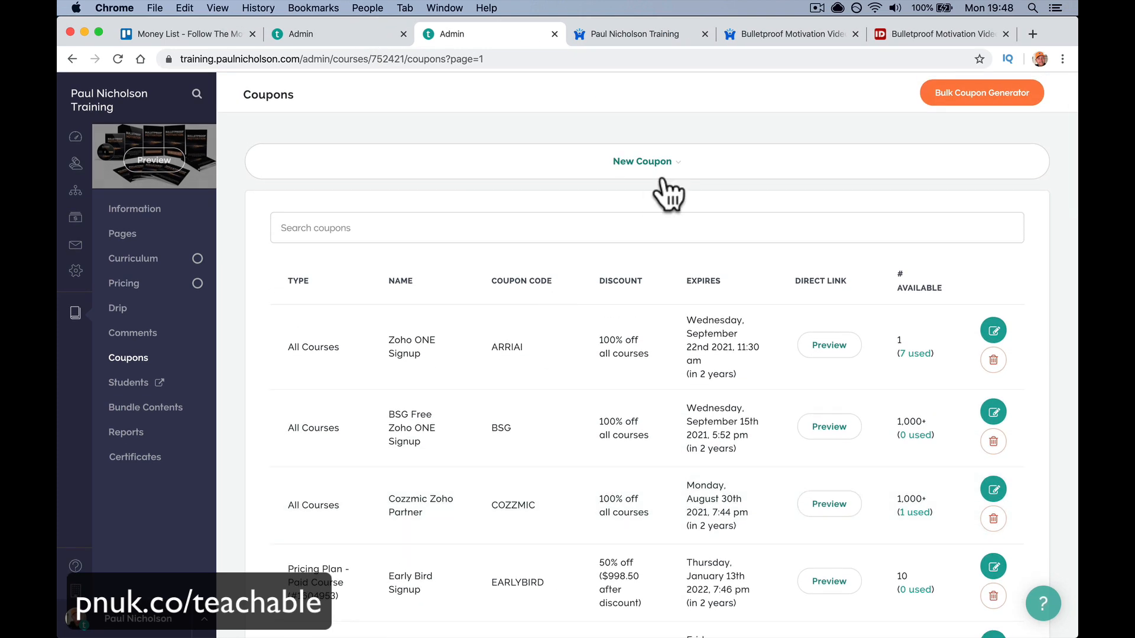
- Start an all-courses coupon with a percentage discount, then cancel it
left_click(672, 168)
left_click(795, 260)
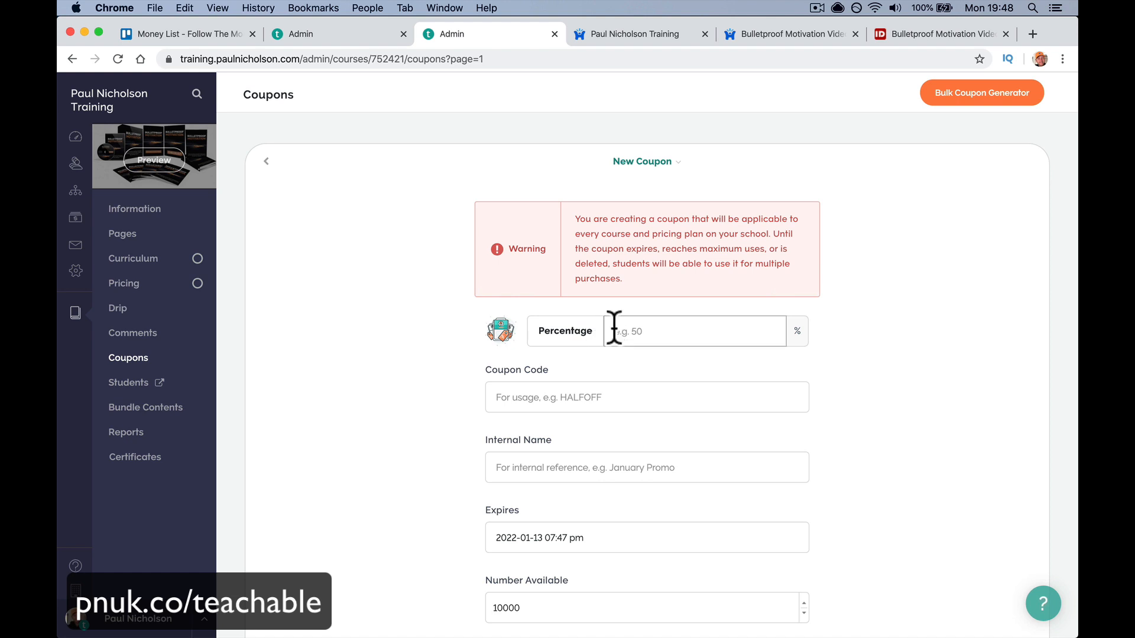
left_click(659, 329)
left_click(265, 163)
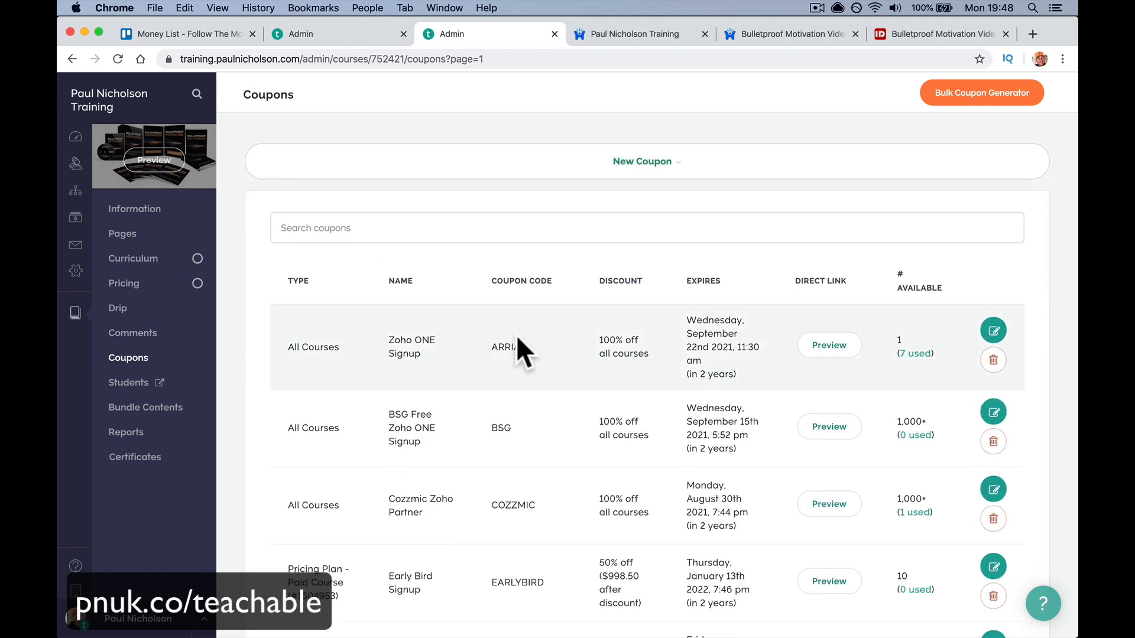
- Start a this-course-only coupon with a dollar-amount discount, then back out of it
left_click(669, 188)
left_click(506, 253)
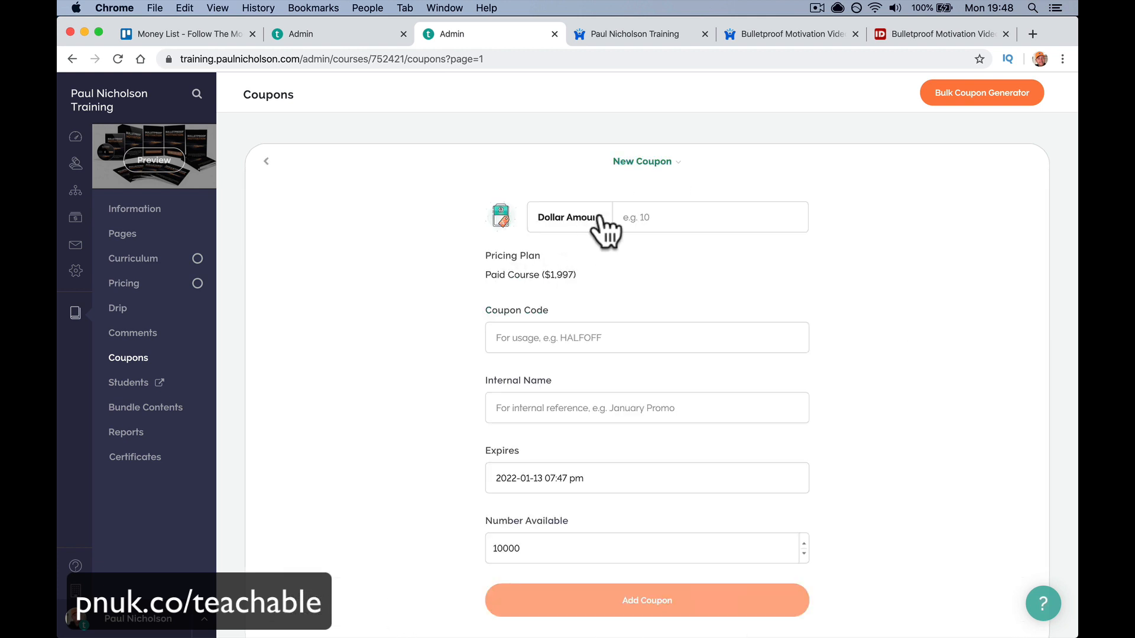
left_click(633, 227)
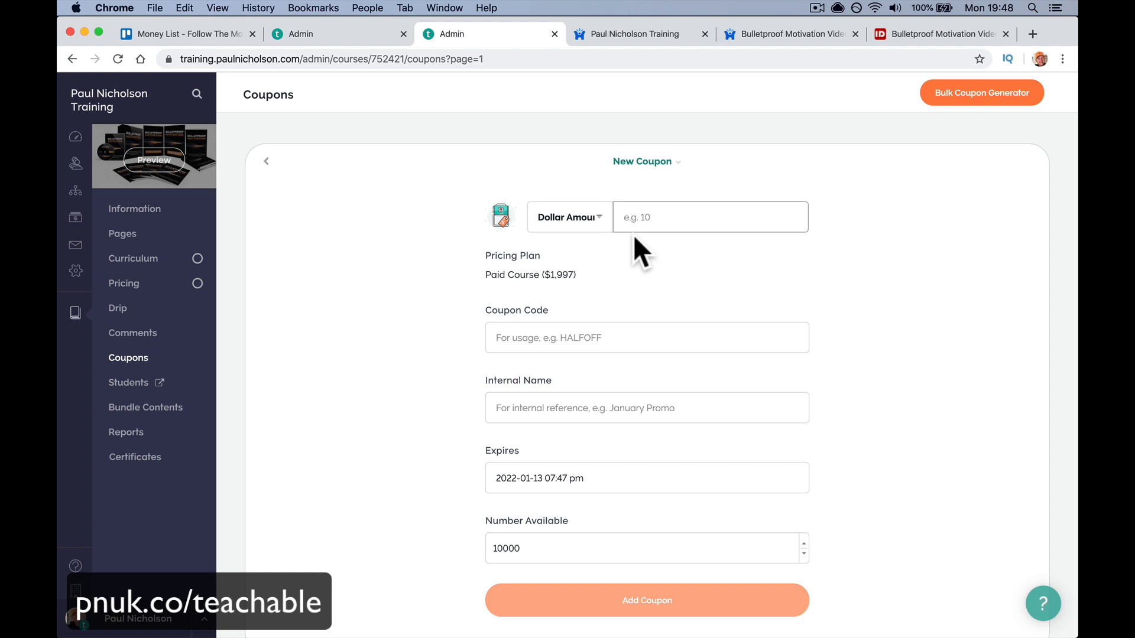
left_click(275, 183)
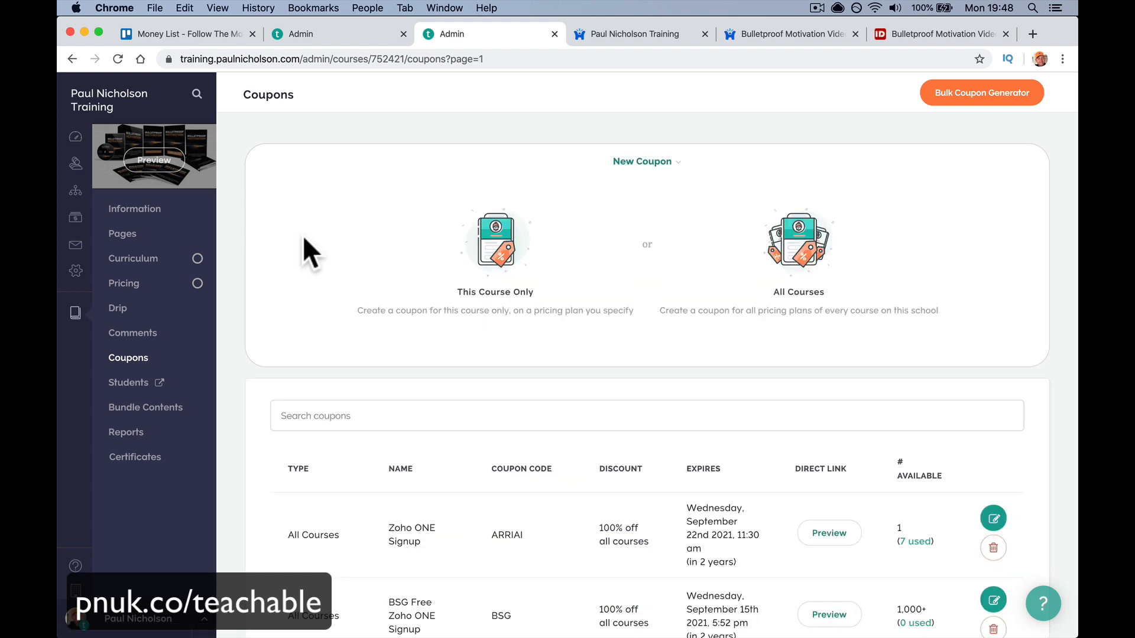
- Open the bulk coupon generator for this course only with a percentage discount type
left_click(957, 103)
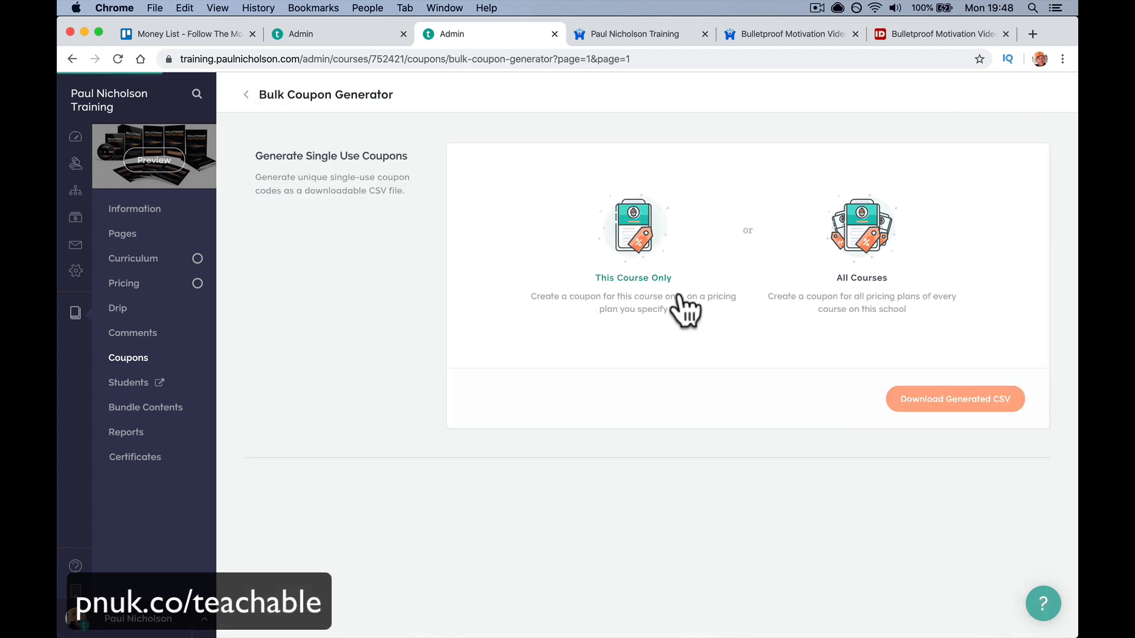
left_click(661, 255)
left_click(621, 236)
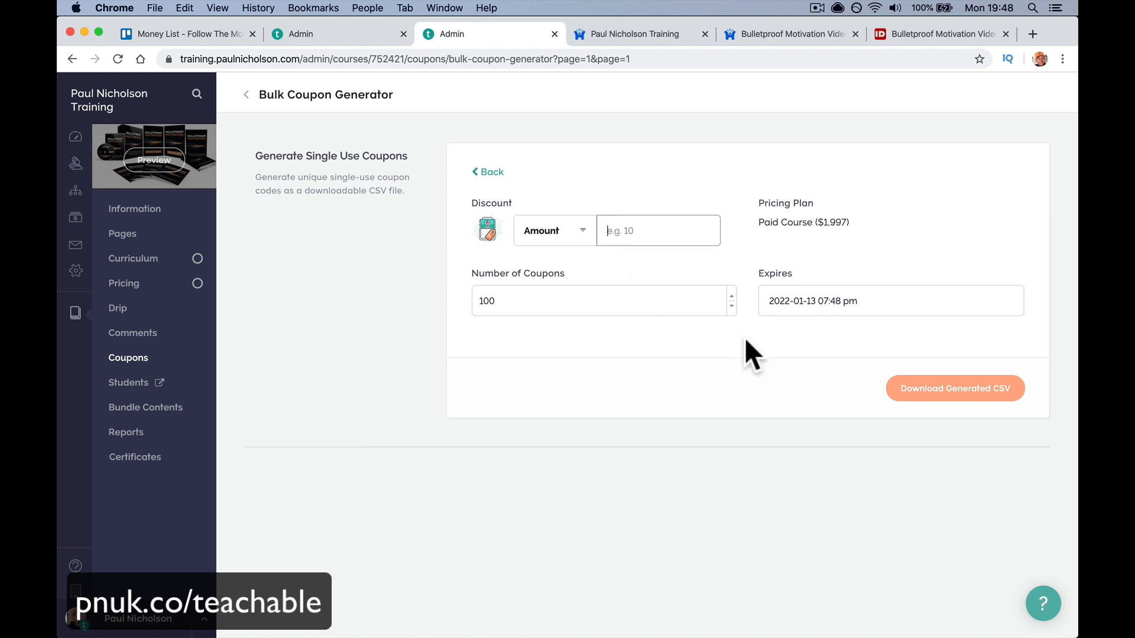
left_click(576, 240)
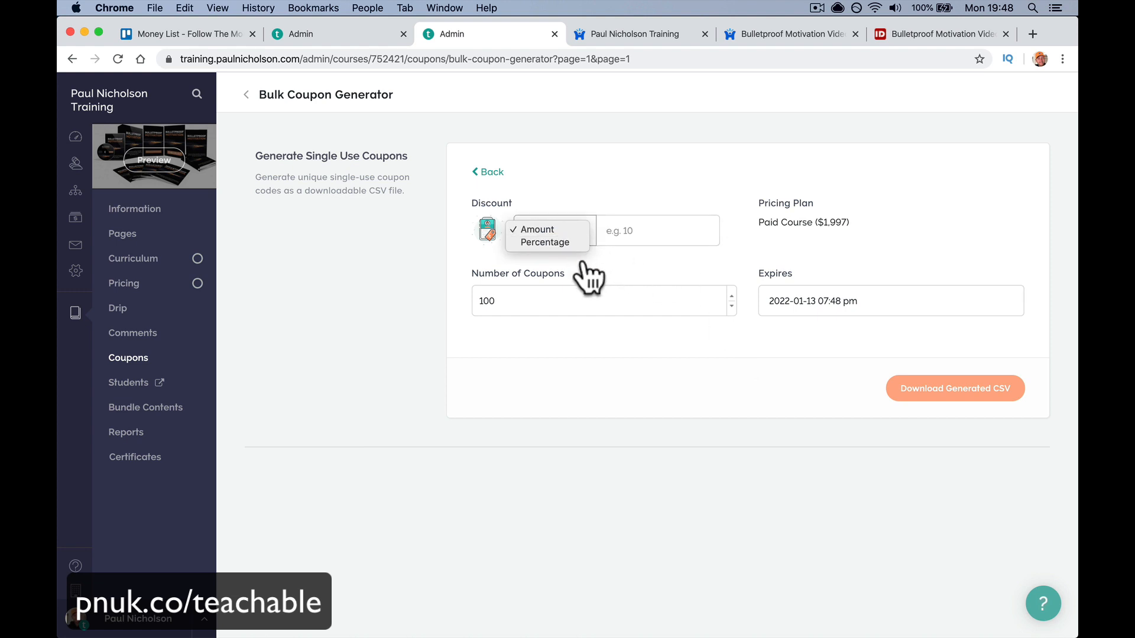
left_click(544, 242)
- Set 100% off and 10 coupons, then download the generated CSV
left_click(616, 232)
type("100")
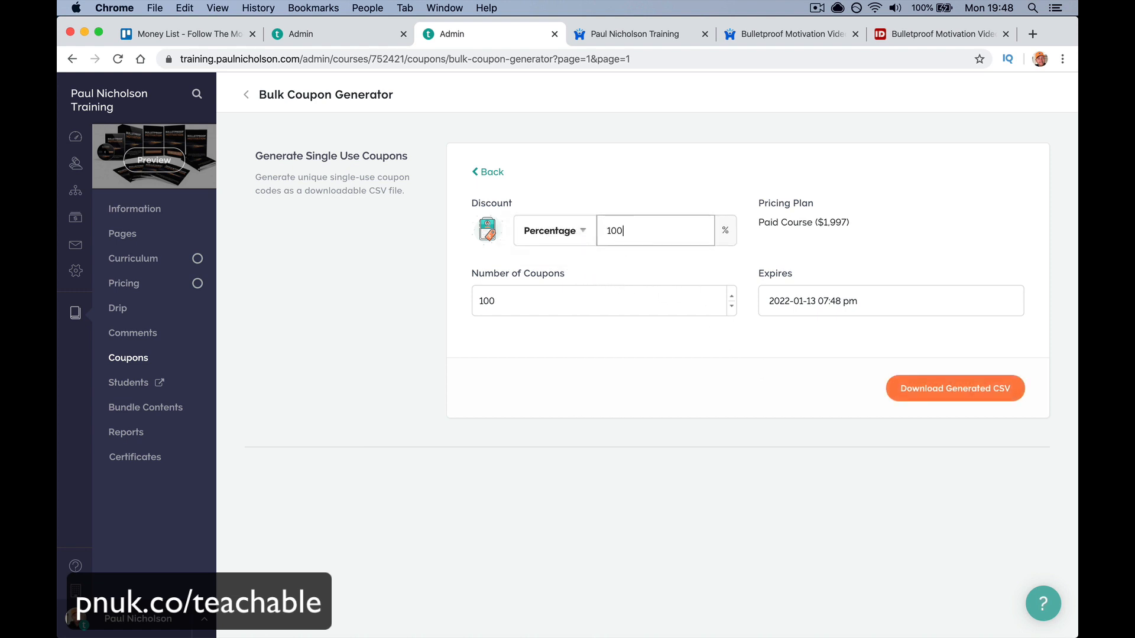
key("Tab")
type("100")
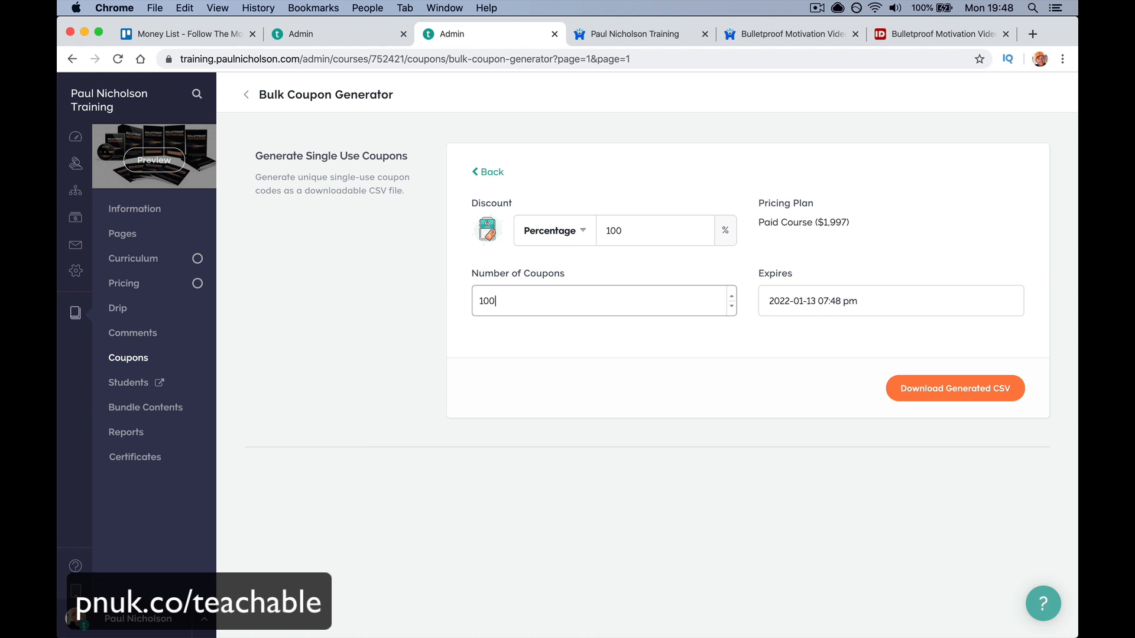
key("BackSpace")
key("Tab")
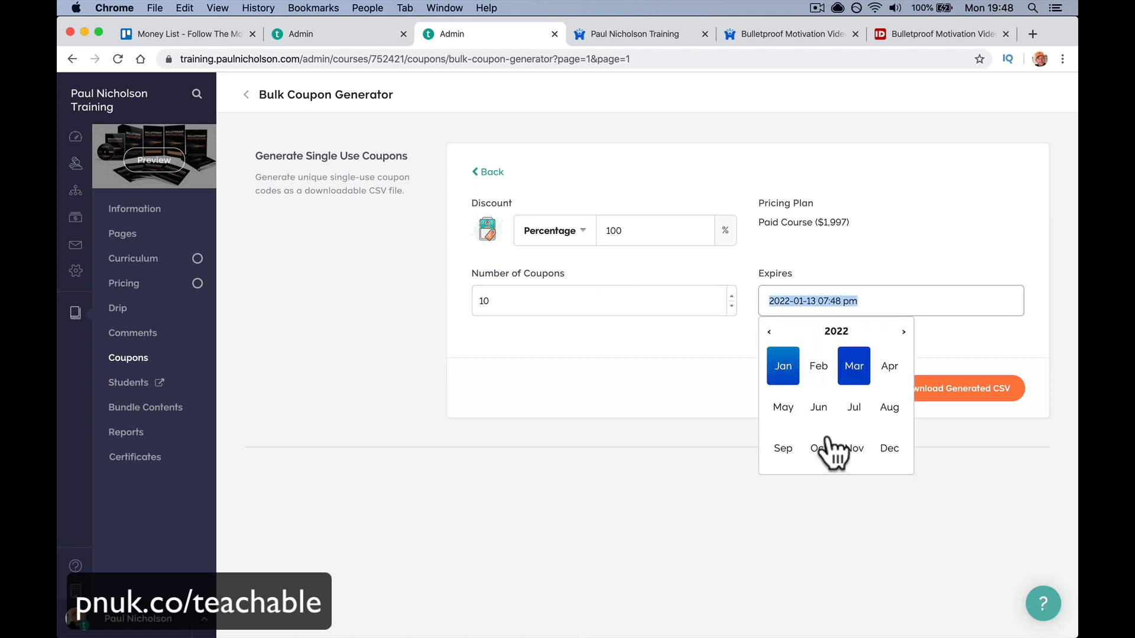
left_click(741, 474)
left_click(904, 395)
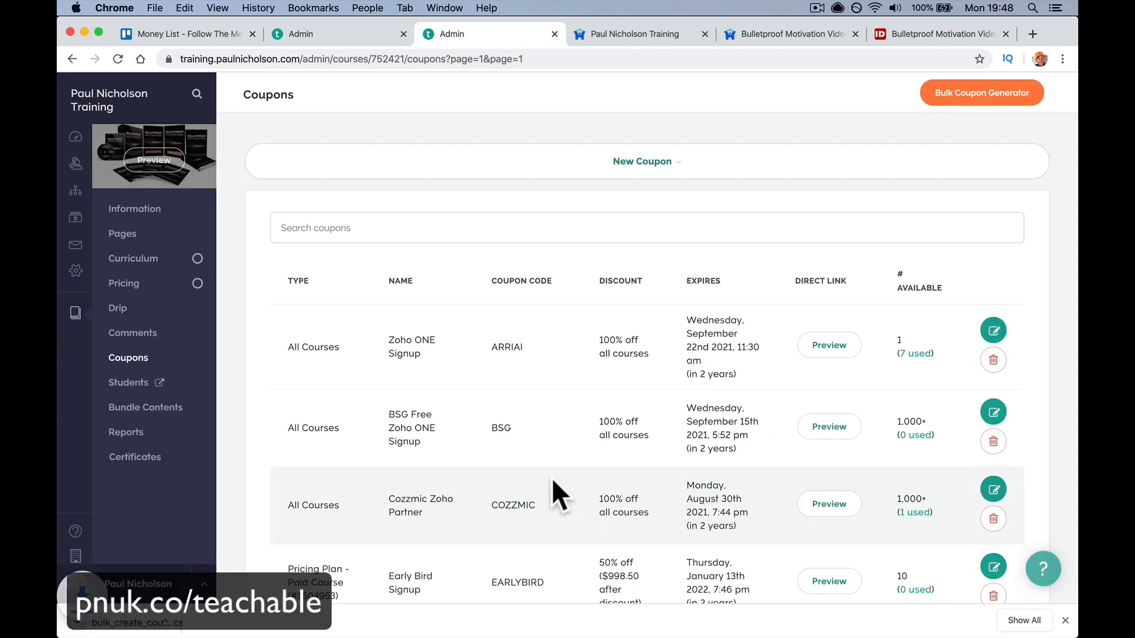
- Open bulk_create_coupons.csv in Excel, autofit column A, and take the code in A10
left_click(136, 620)
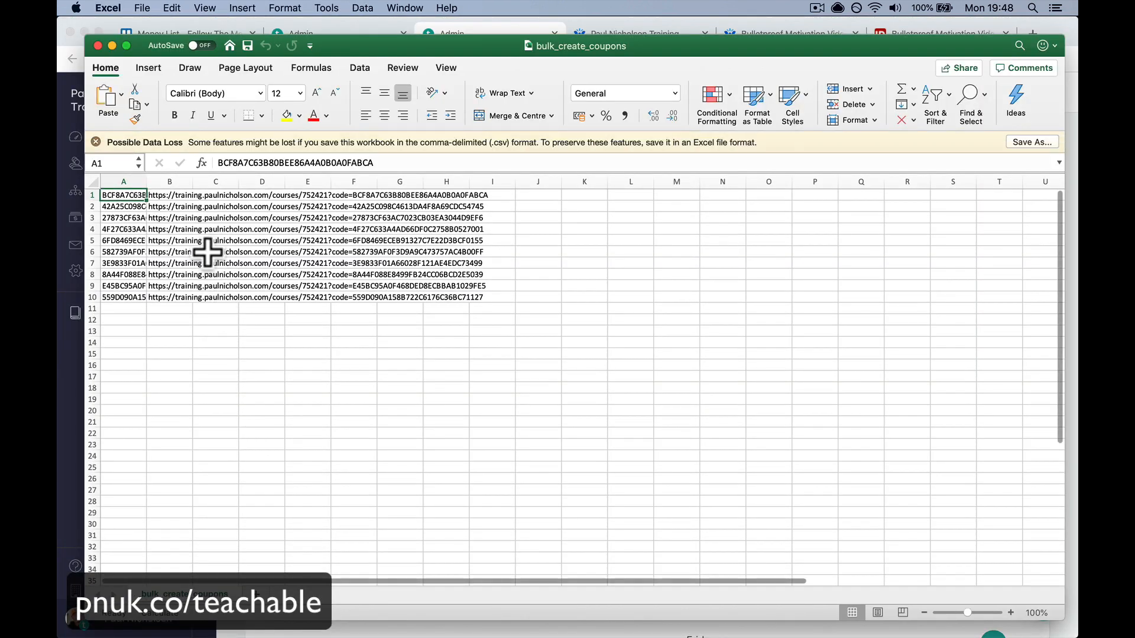
double_click(147, 182)
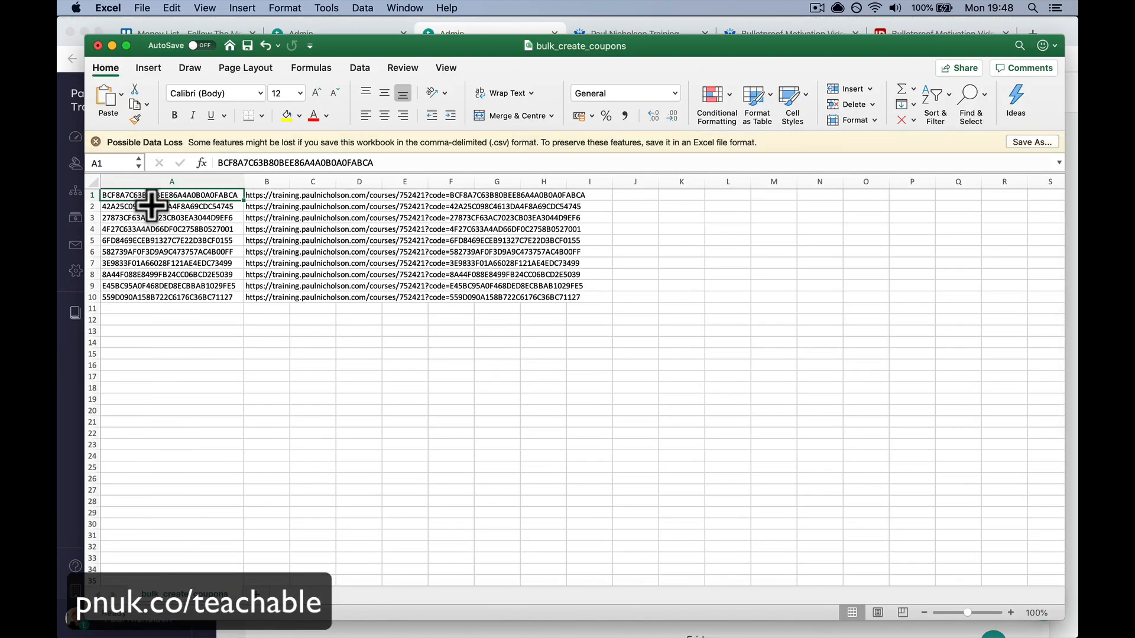
left_click(152, 208)
left_click(157, 274)
left_click(152, 286)
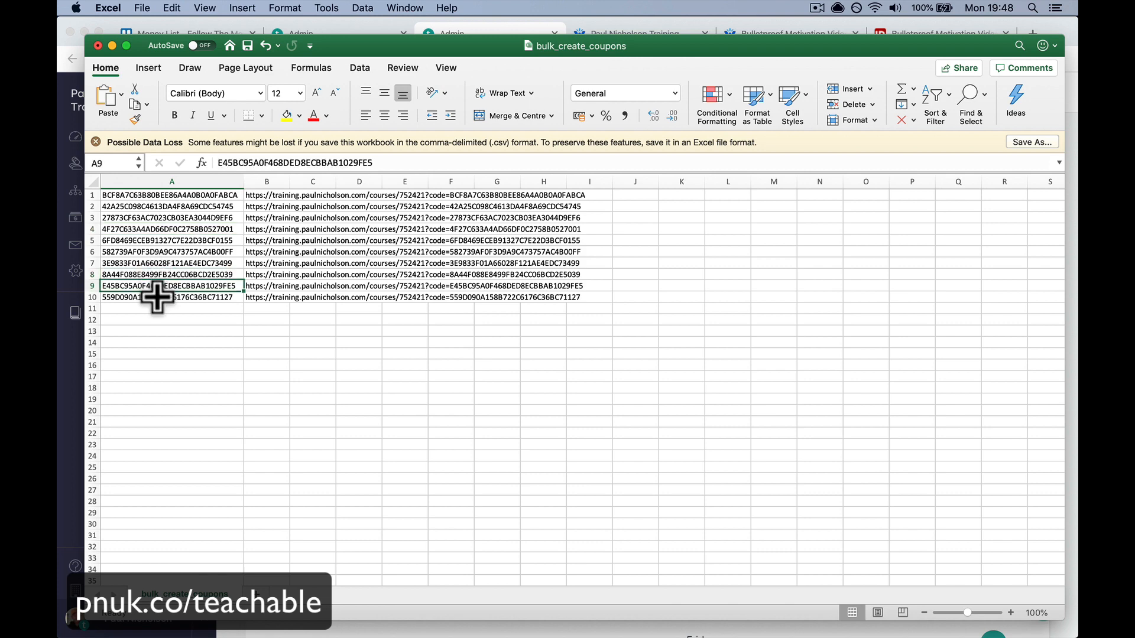
left_click(156, 297)
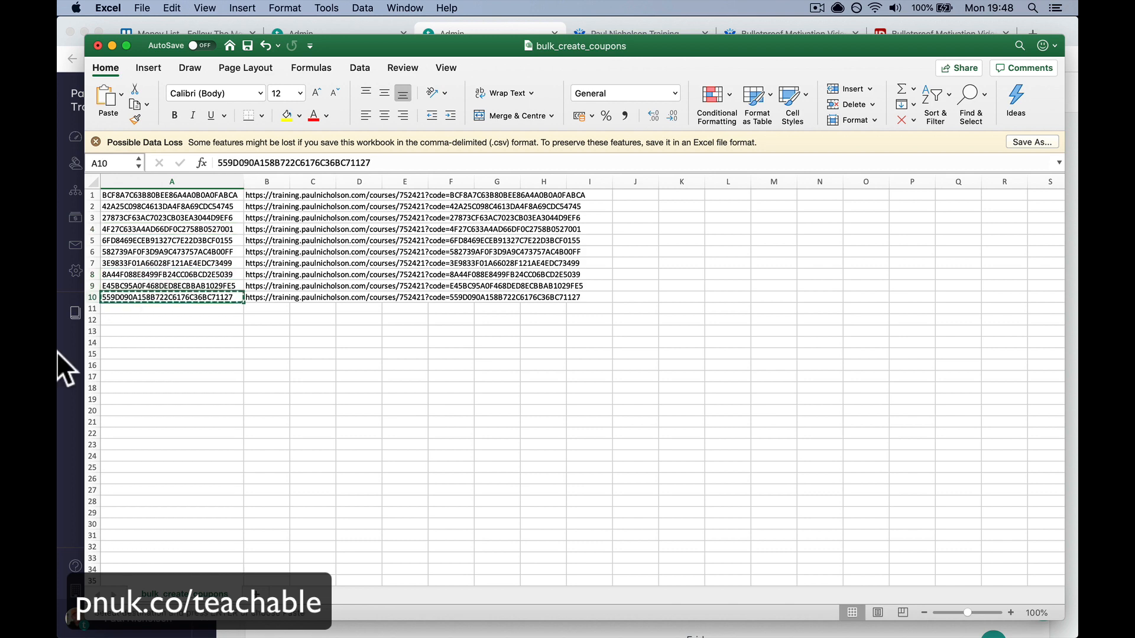
left_click(59, 353)
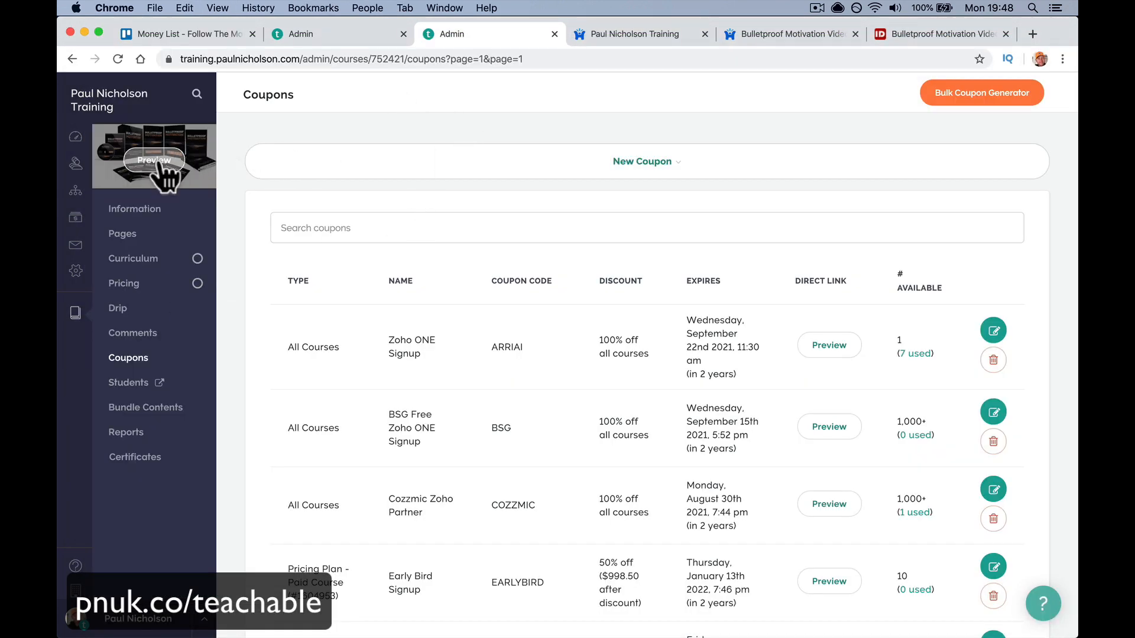
- Preview the sales page, enroll, and apply the pasted bulk code so checkout becomes FREE
left_click(154, 164)
left_click(452, 308)
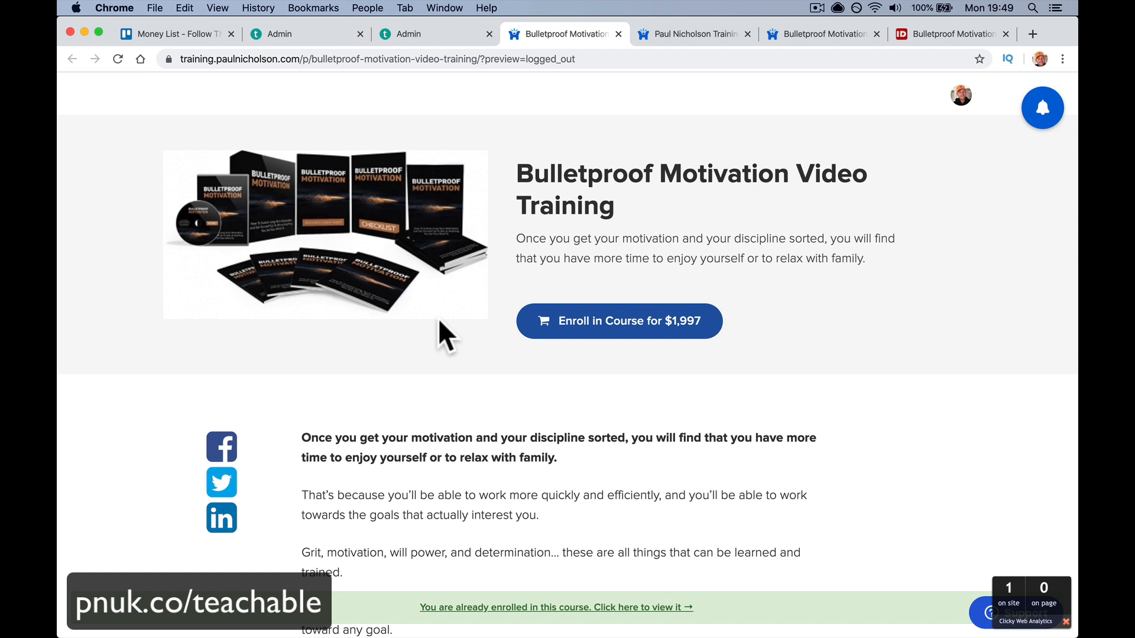
left_click(589, 324)
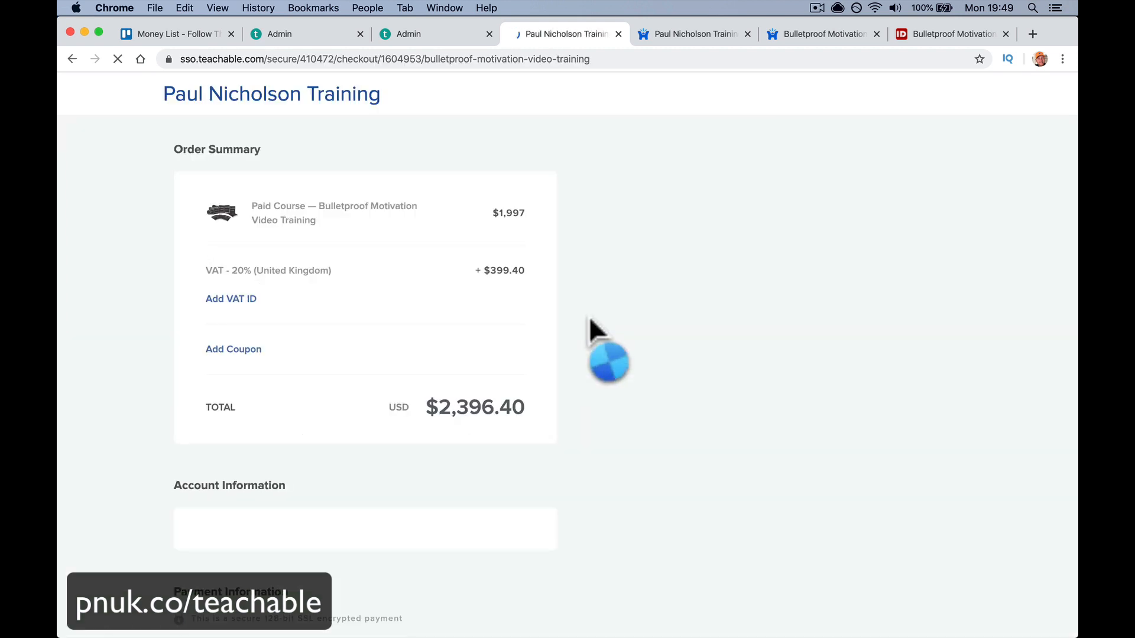
left_click(234, 351)
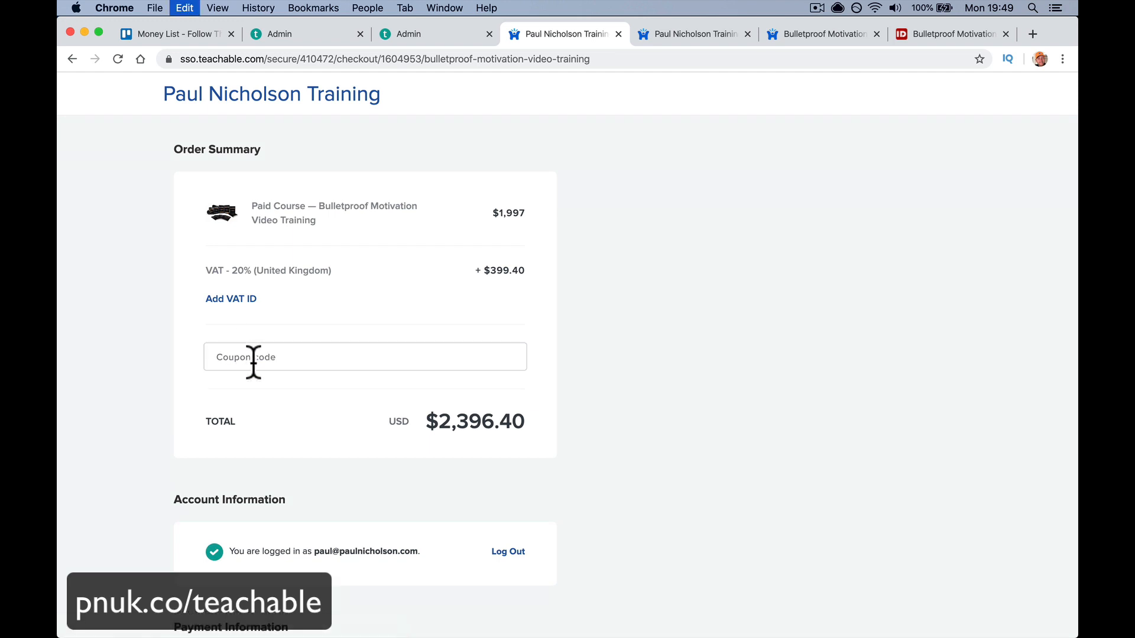
left_click(263, 357)
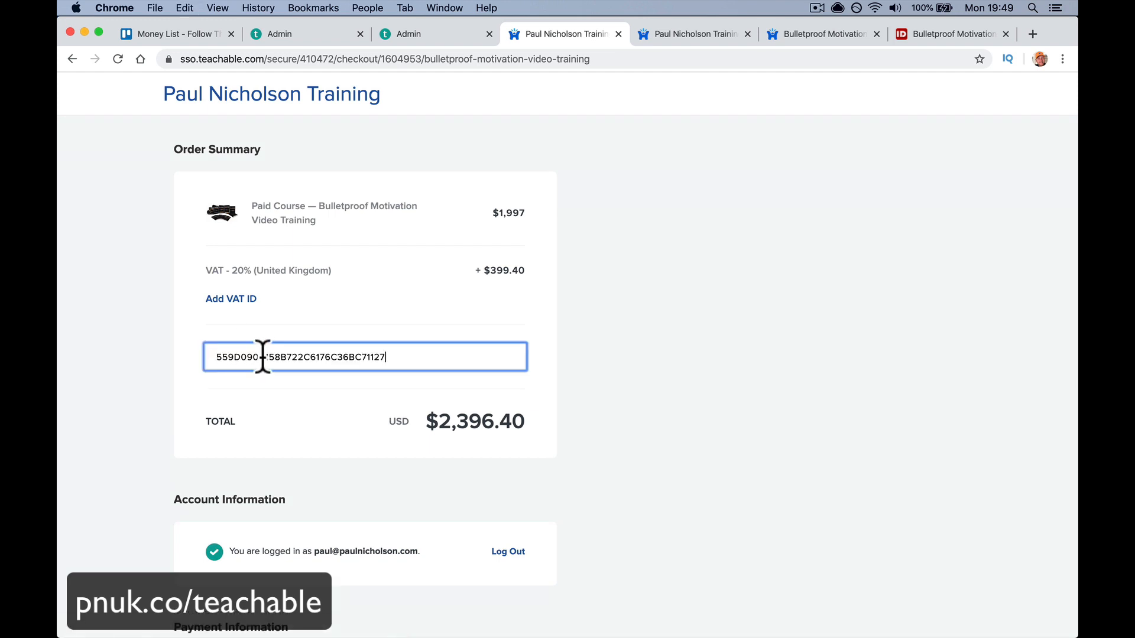
left_click(502, 358)
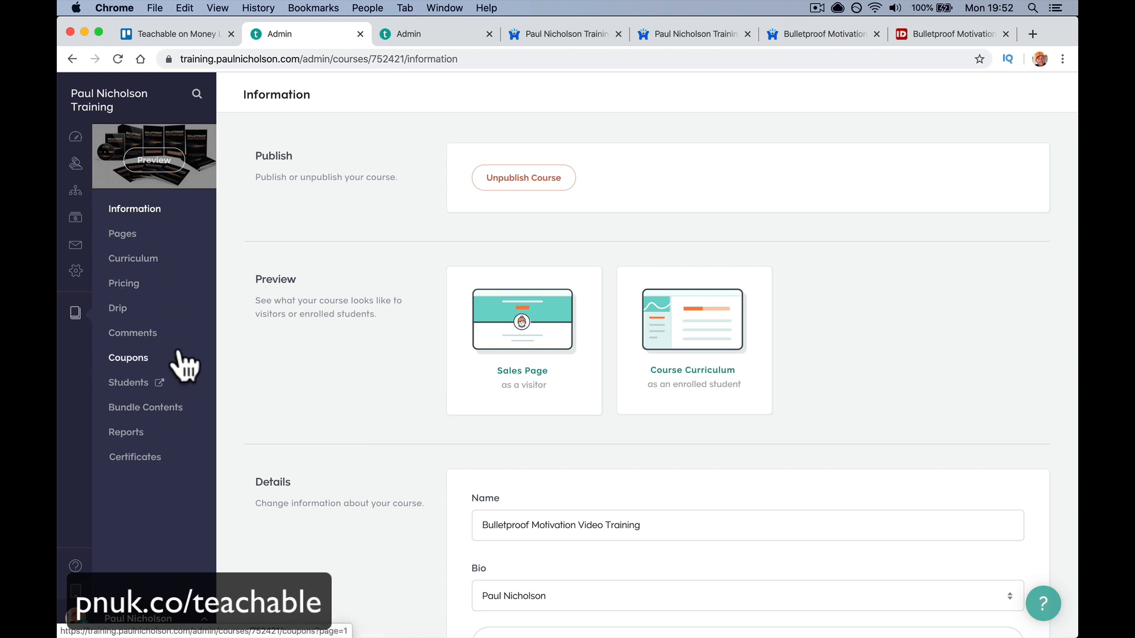
- Delete the draft Course Test lecture and add a new lecture under Lessons
left_click(183, 266)
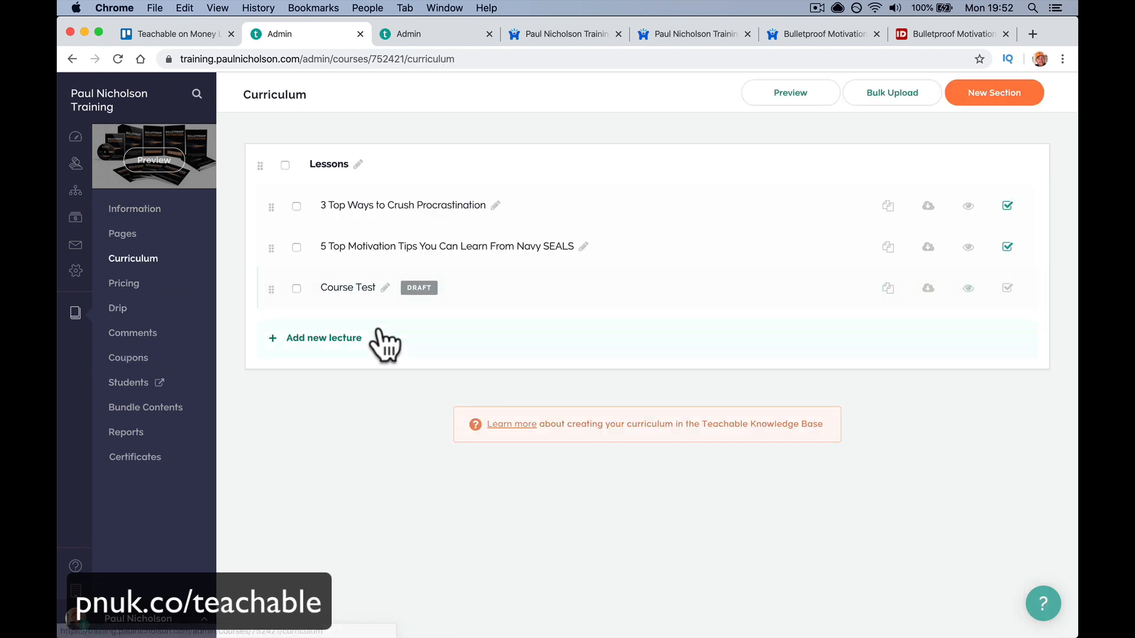
left_click(296, 288)
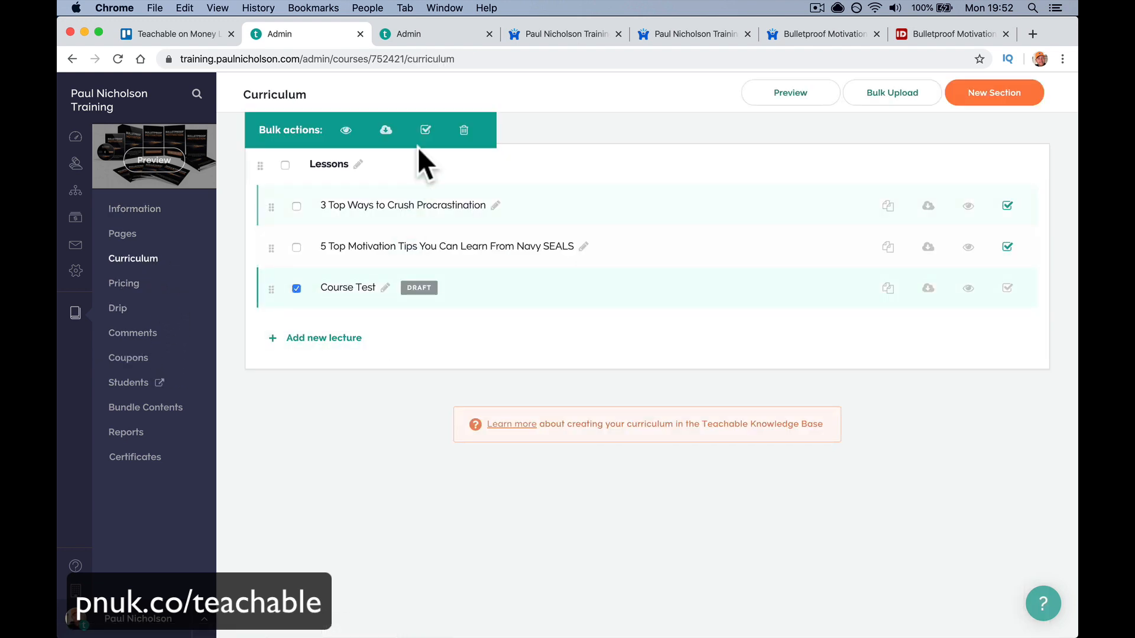
left_click(464, 130)
left_click(604, 390)
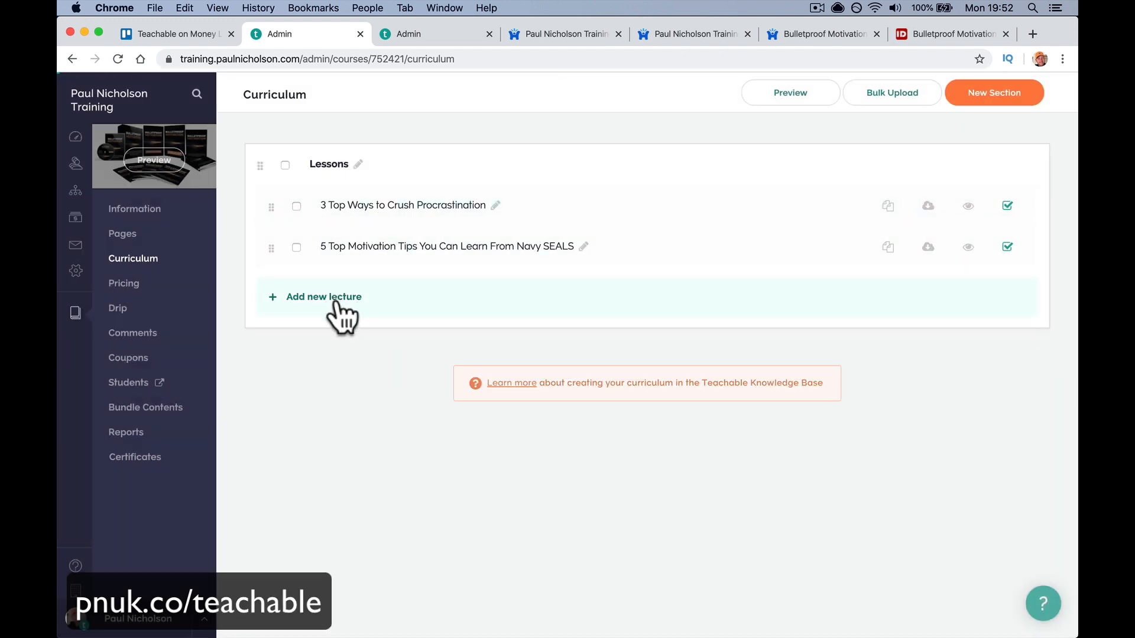
left_click(338, 302)
- Rename the new lecture to 'Course Exam' and create a quiz in it
left_click(384, 92)
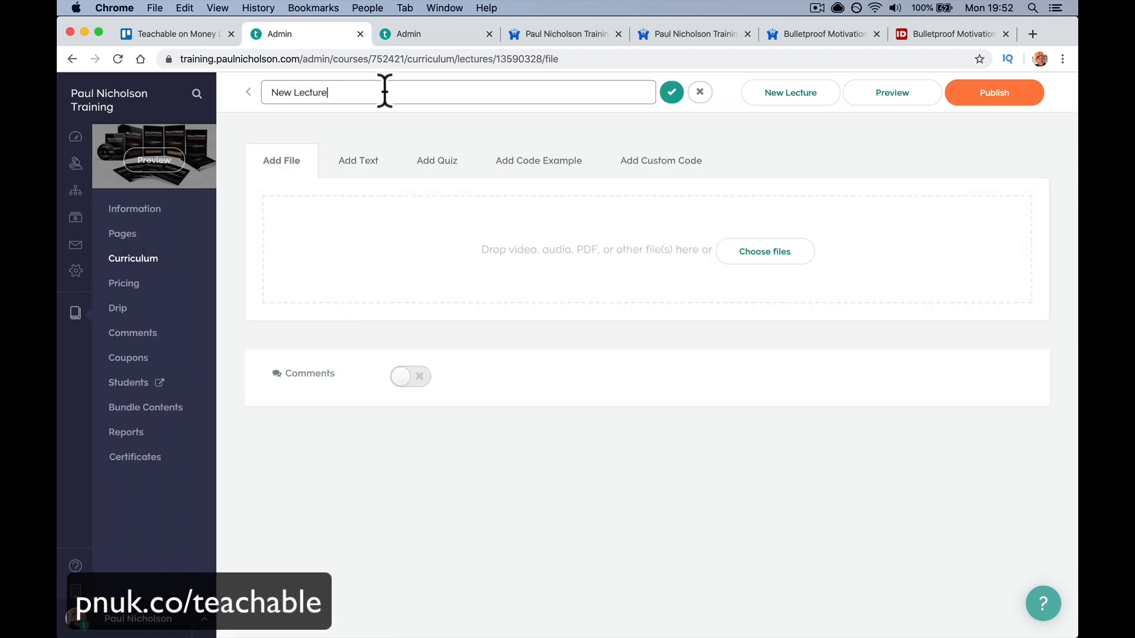
triple_click(385, 92)
type("Course Exam")
left_click(671, 92)
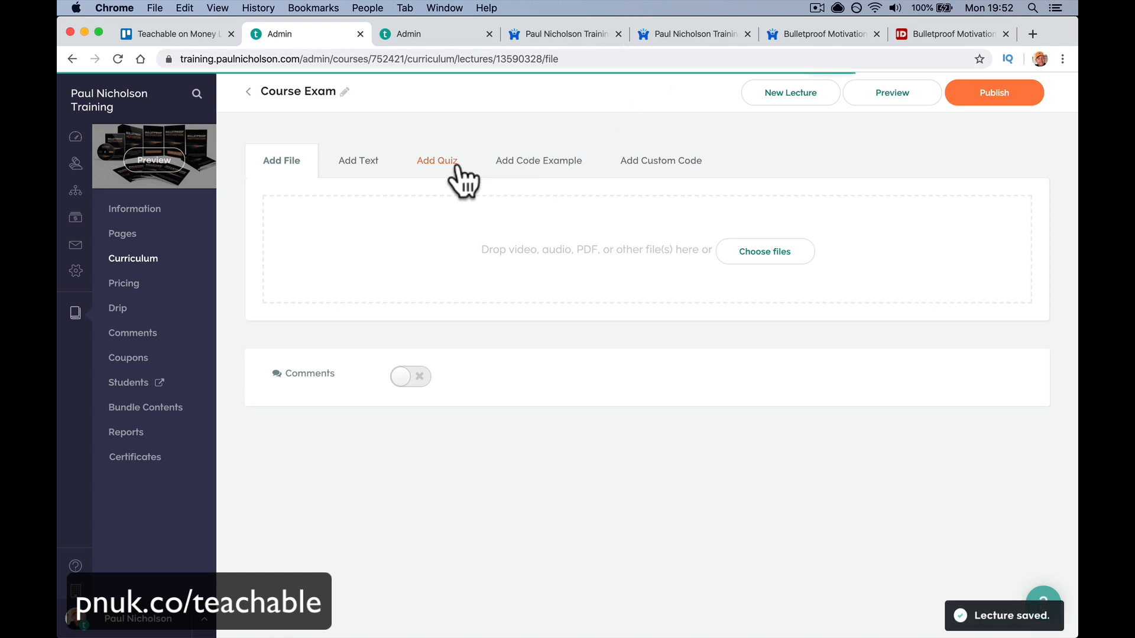
left_click(442, 162)
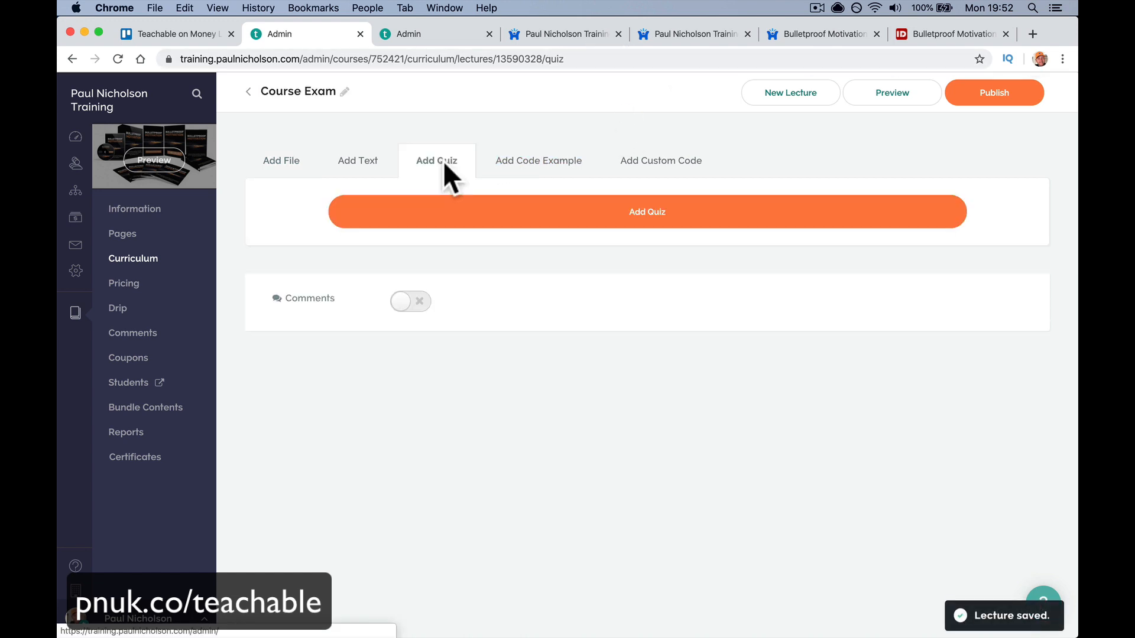
left_click(431, 232)
- Write the first quiz question, 'Just Tick A'
left_click(412, 243)
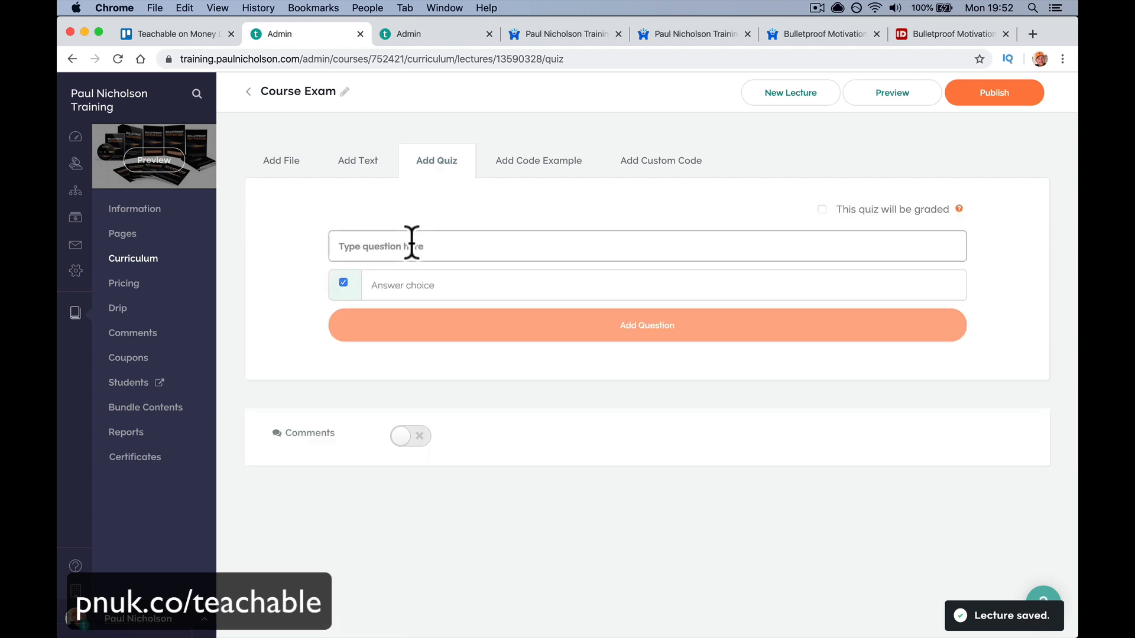
type("What Is")
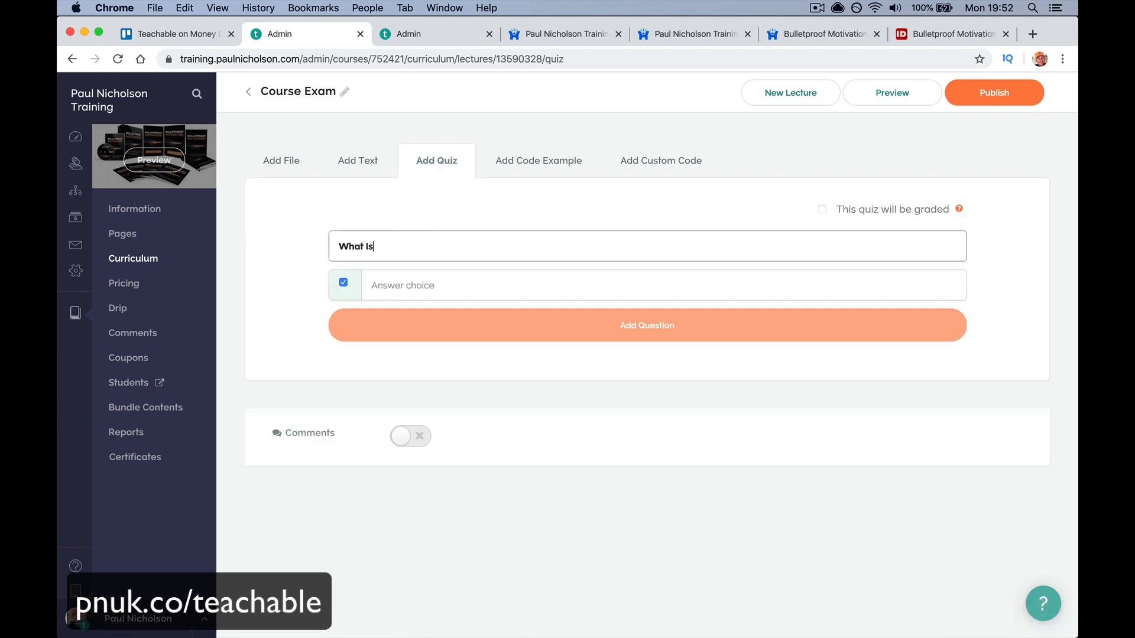
type(" The")
key("BackSpace")
key("BackSpace")
key("BackSpace")
key("BackSpace")
key("BackSpace")
key("BackSpace")
key("BackSpace")
key("BackSpace")
key("BackSpace")
key("BackSpace")
key("BackSpace")
type("Just Tick A")
- Give it answers B, A, Danger and Example, mark A correct, and add it
left_click(431, 283)
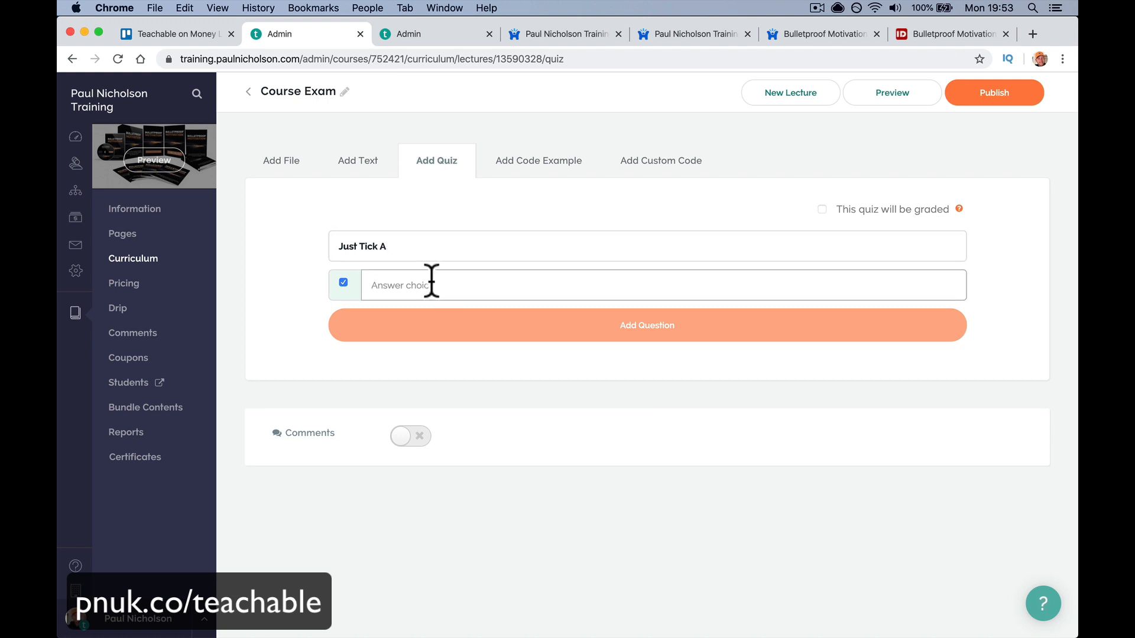
type("B")
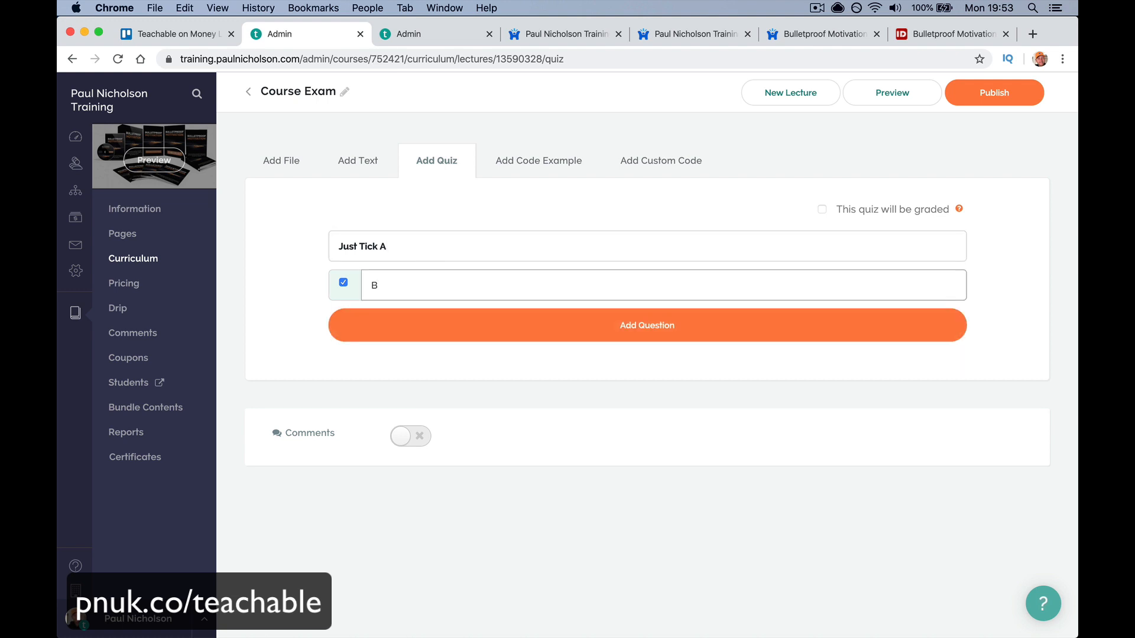
left_click(343, 282)
left_click(406, 284)
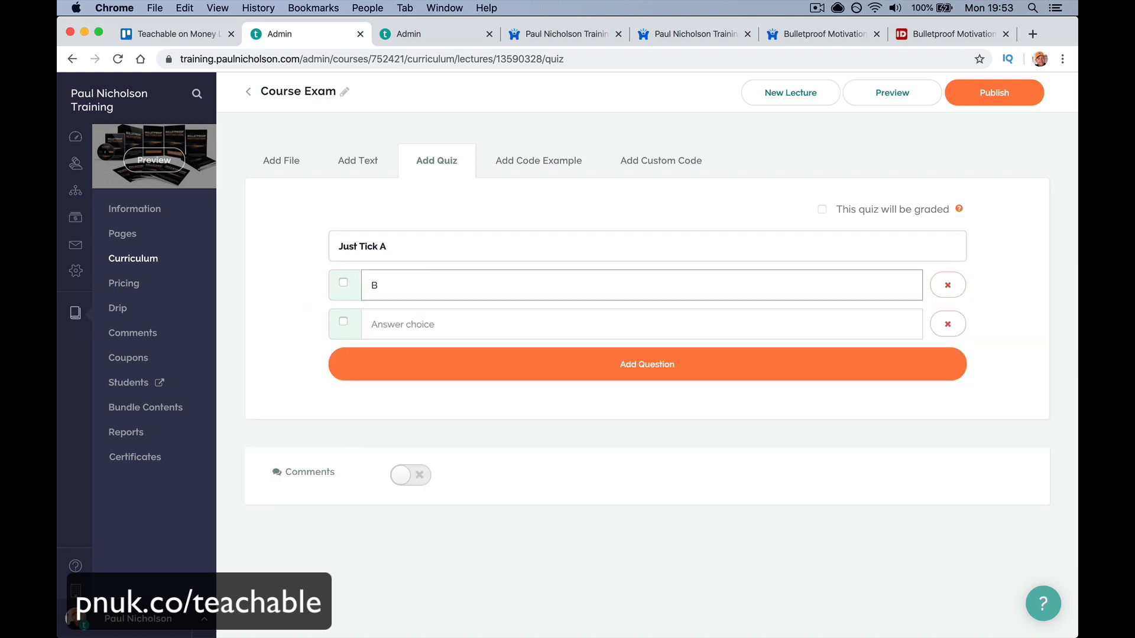
left_click(383, 324)
type("A")
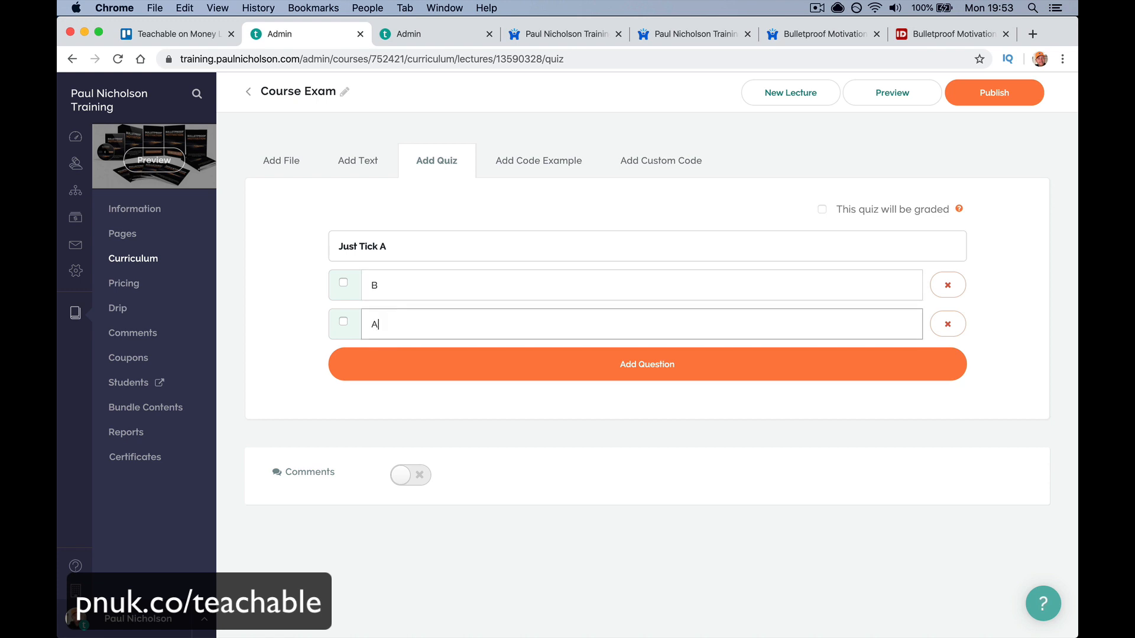
left_click(384, 355)
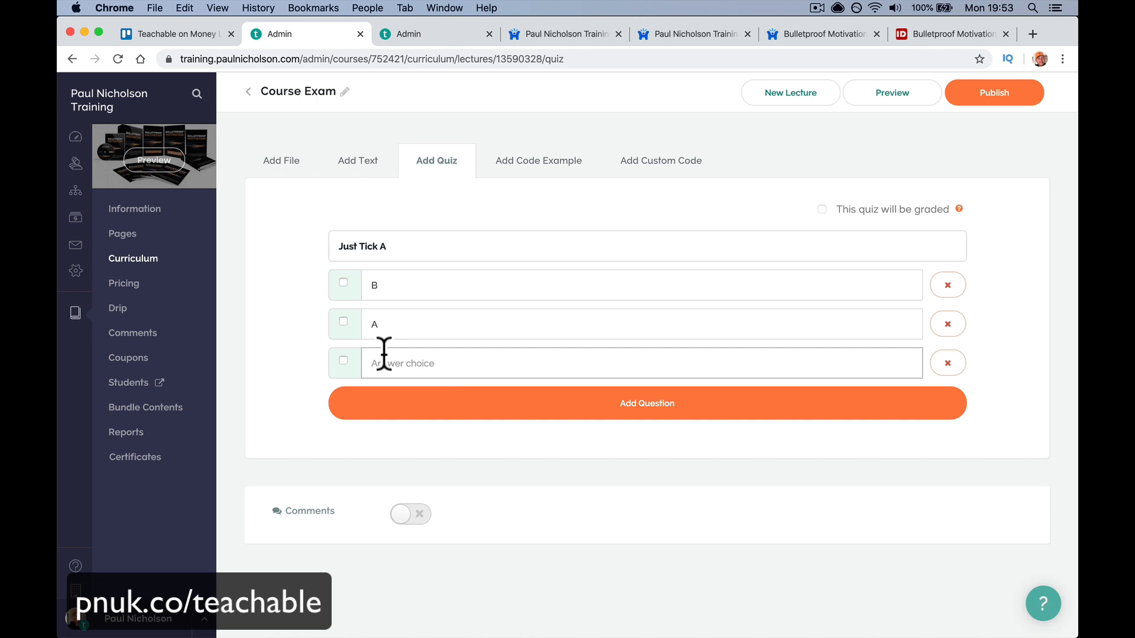
type("Danger")
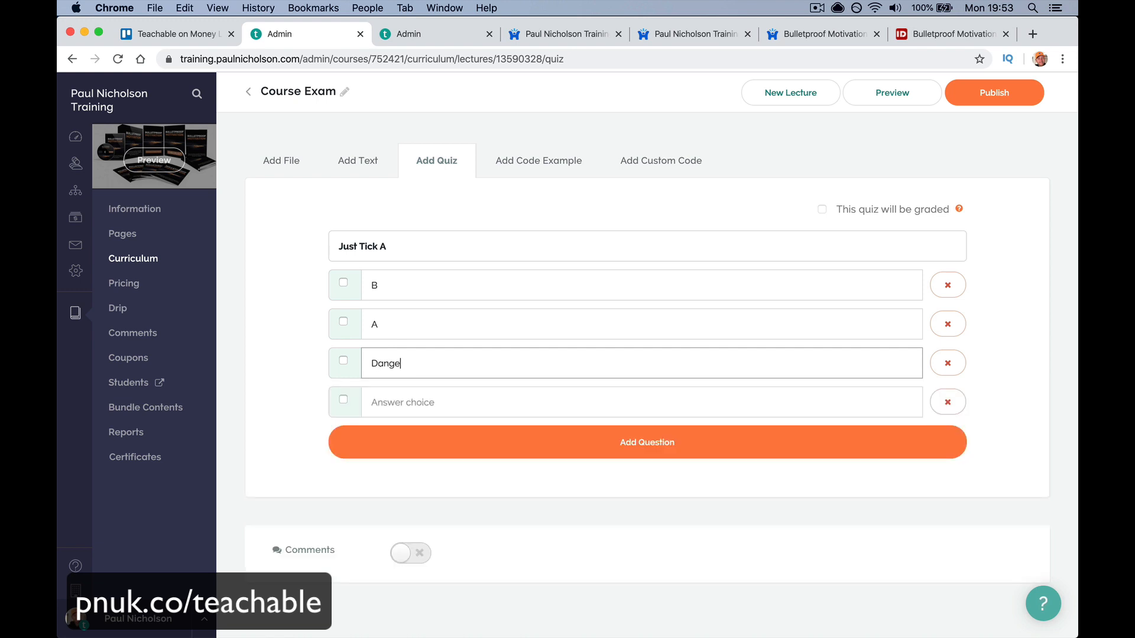
left_click(394, 405)
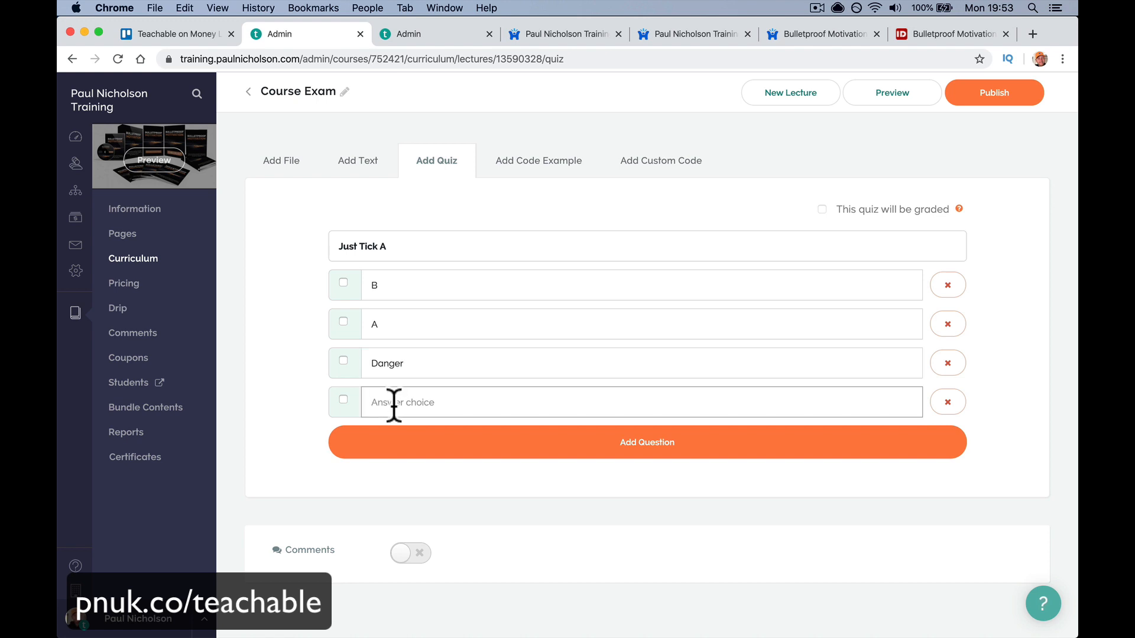
type("Example")
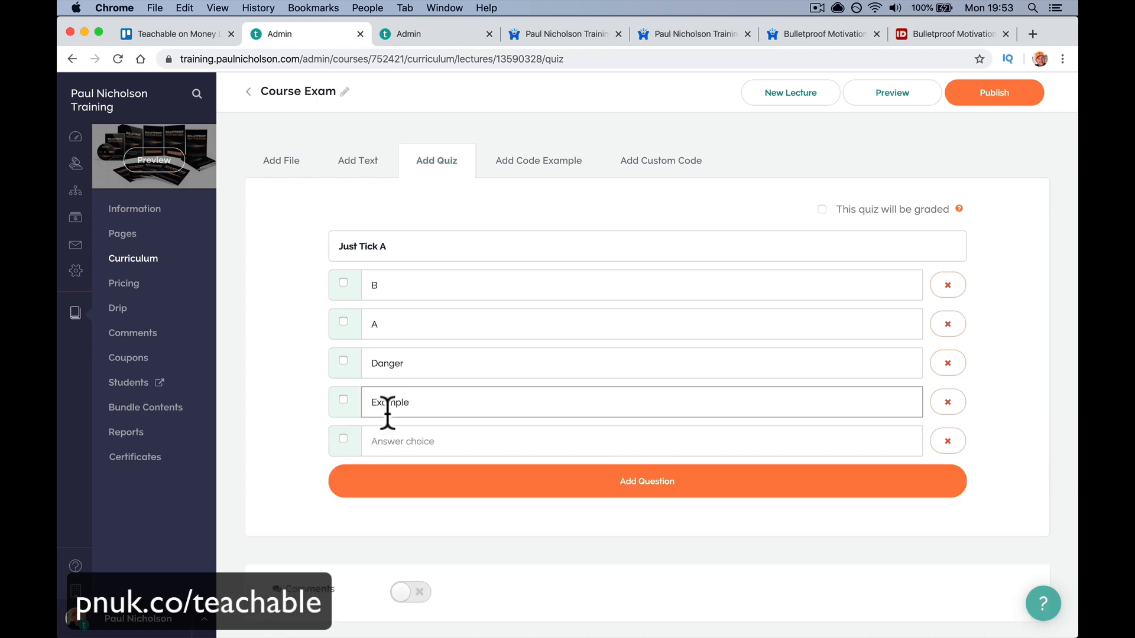
left_click(343, 321)
left_click(445, 484)
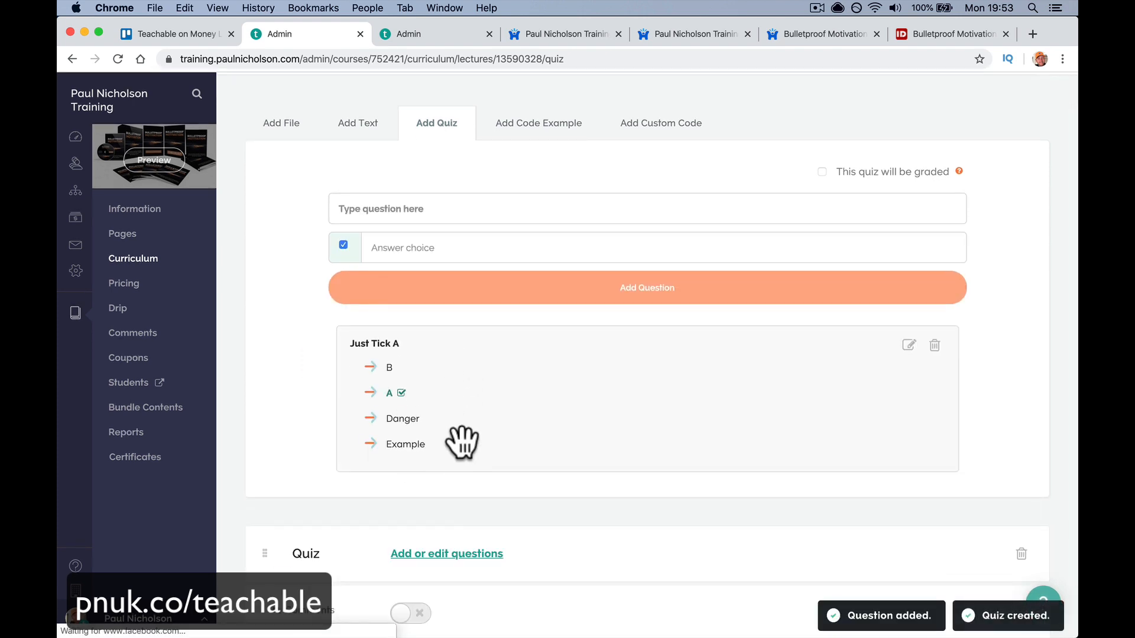
- Add 'What is a B' with answers A, B, DAnger (B correct), then publish and preview
left_click(412, 254)
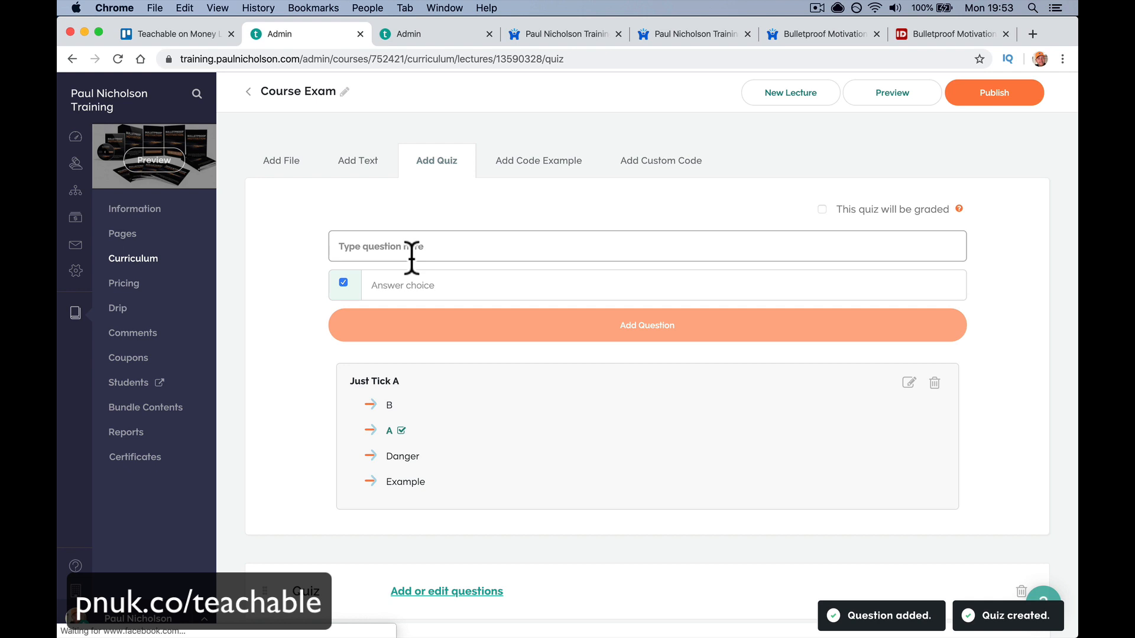
type("What is a B")
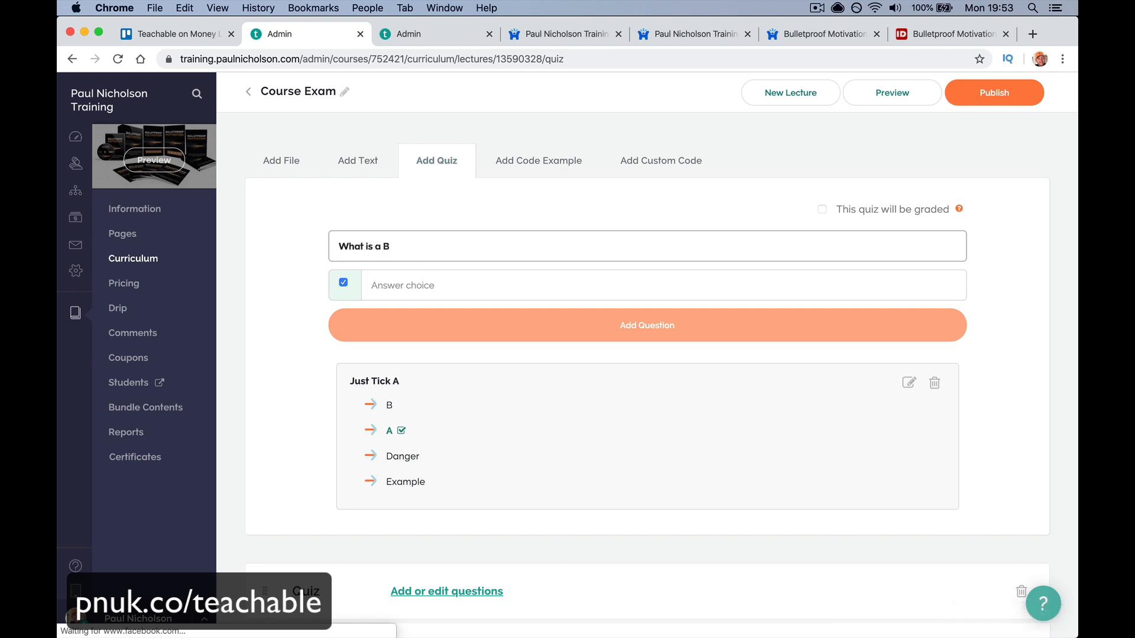
left_click(420, 286)
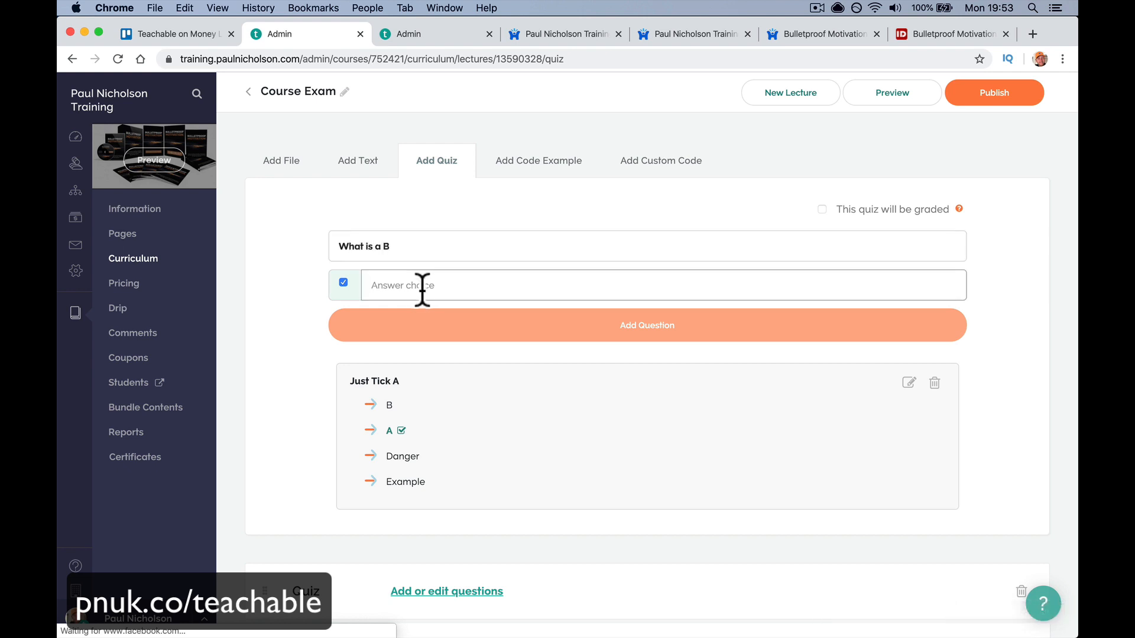
type("A")
left_click(345, 284)
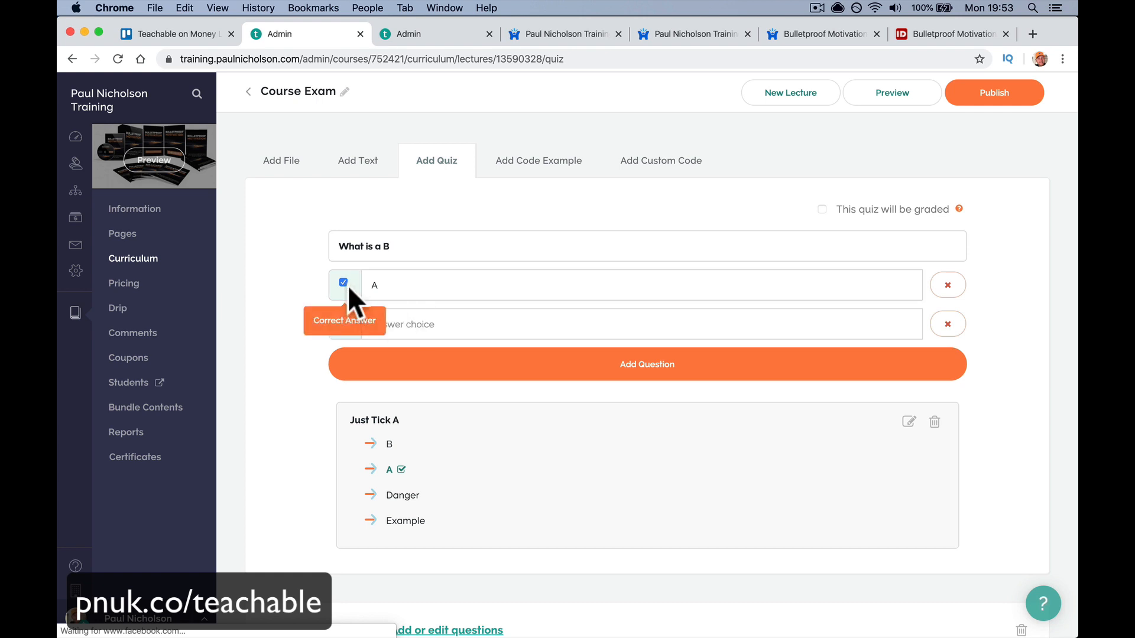
left_click(375, 325)
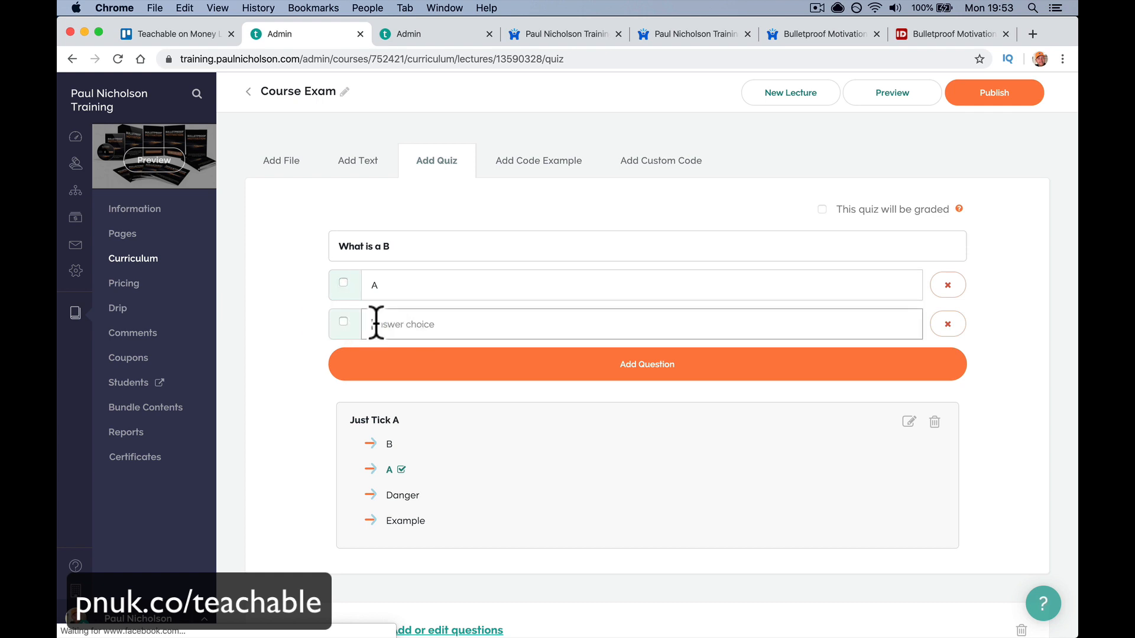
type("B")
left_click(344, 322)
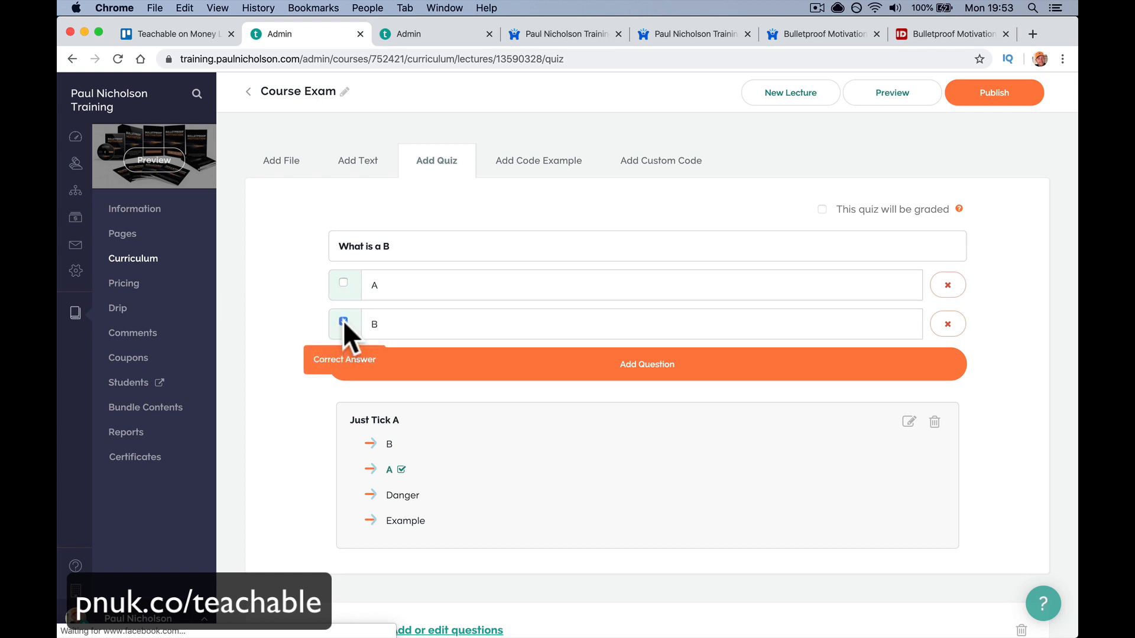
left_click(385, 374)
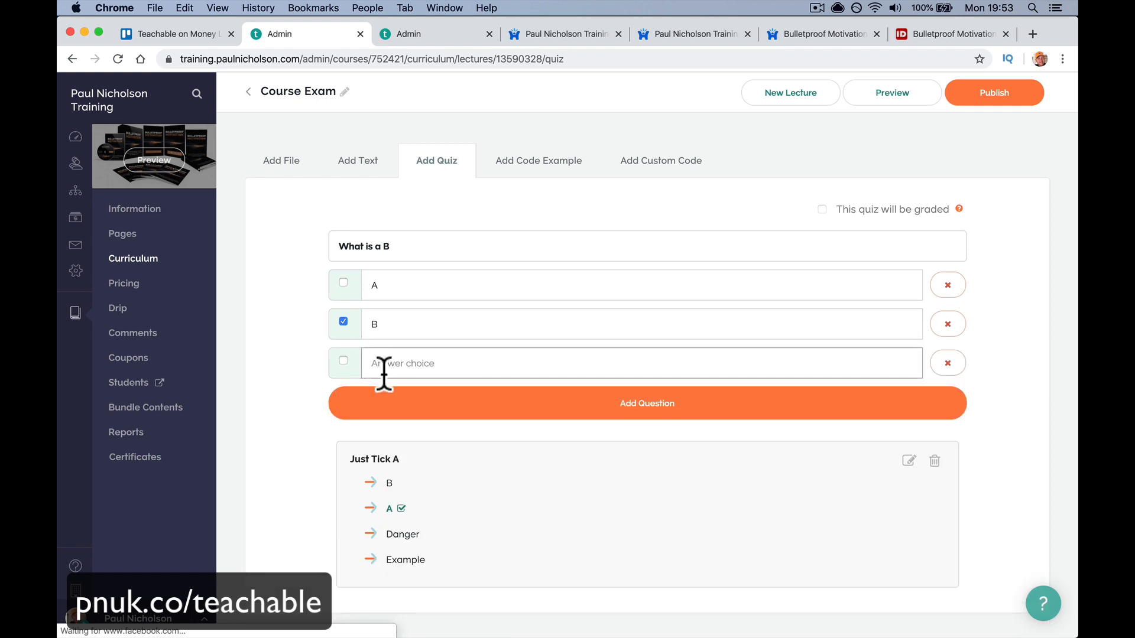
type("DAnger")
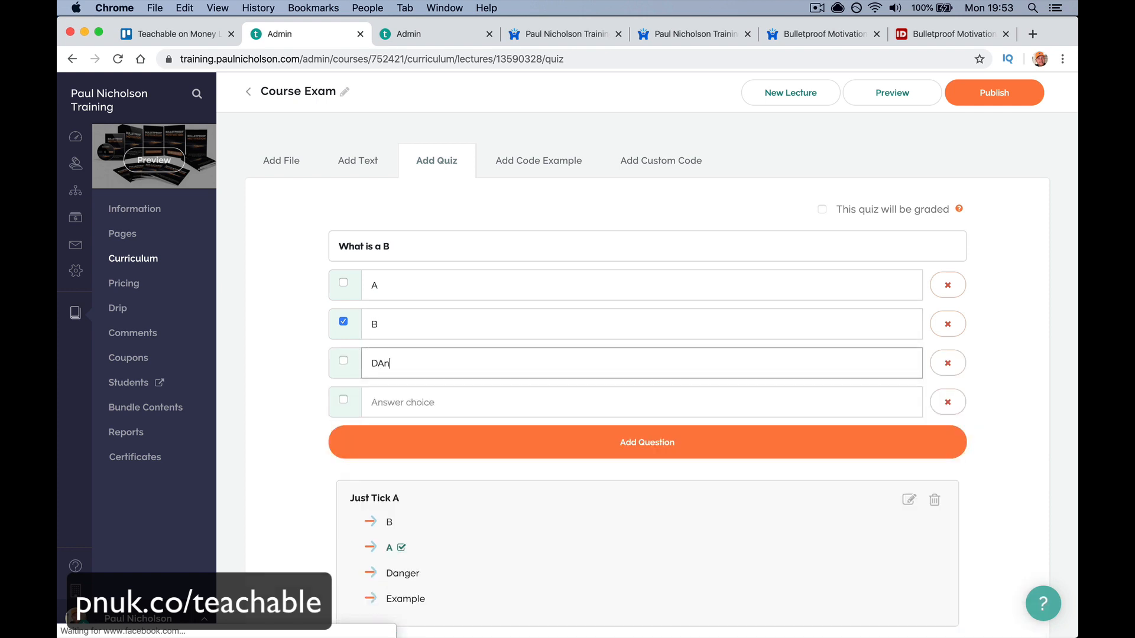
left_click(388, 441)
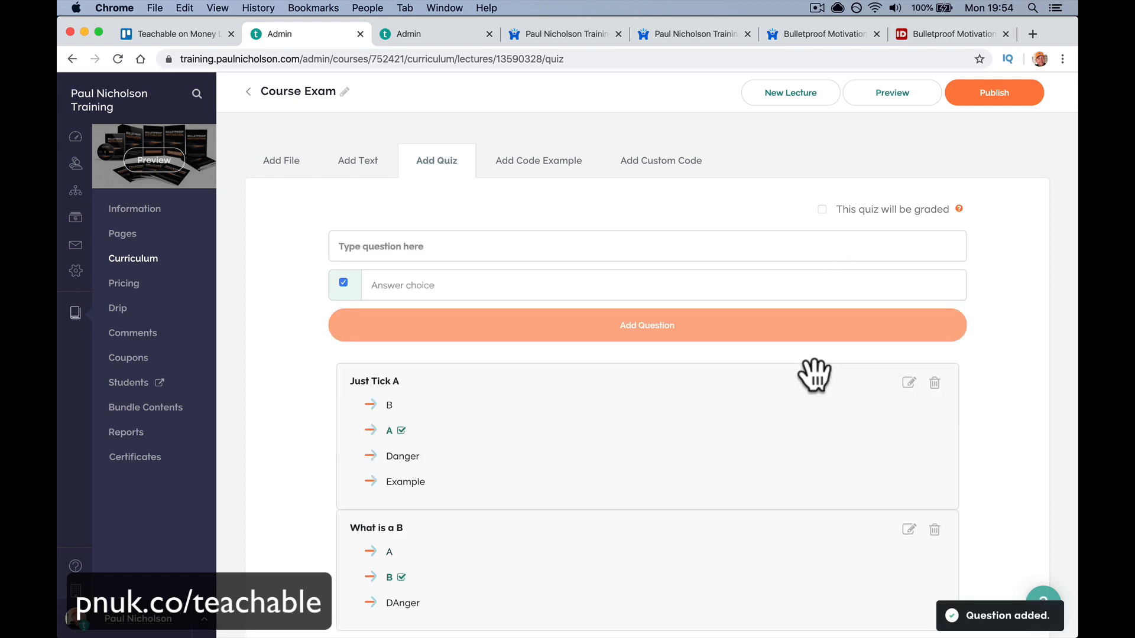
left_click(974, 100)
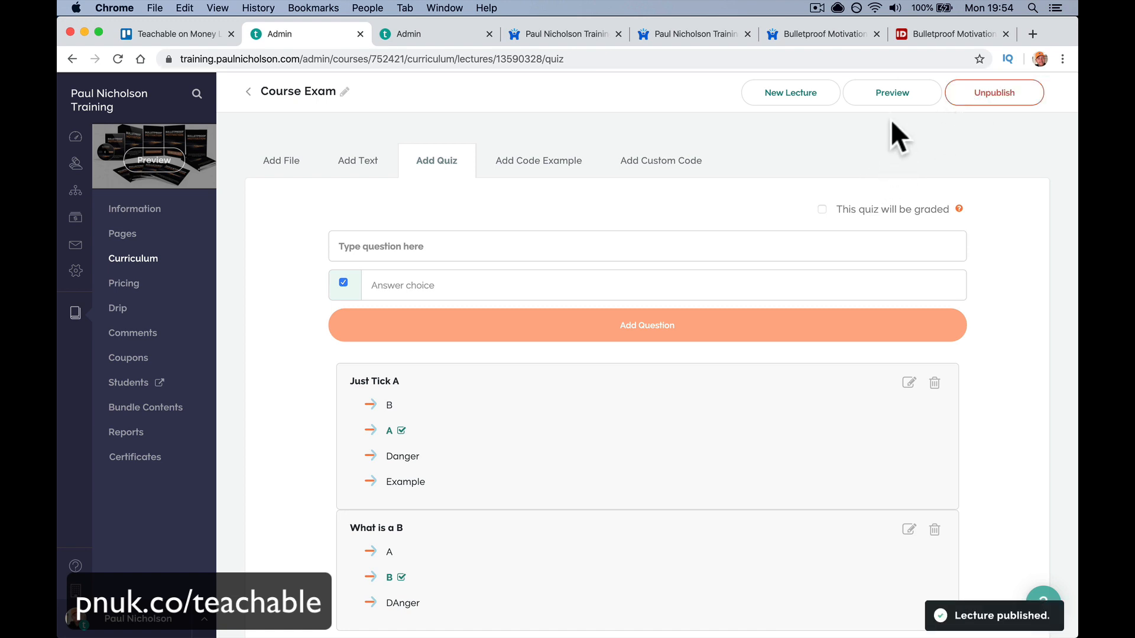
left_click(889, 95)
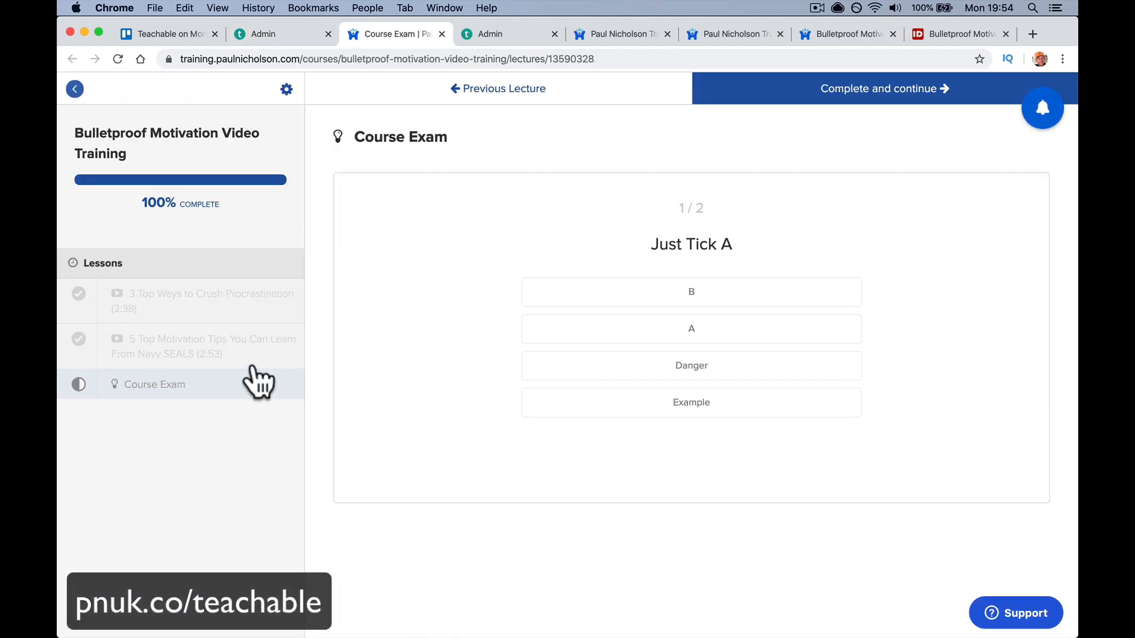
- As a student, answer A on both exam questions: first right, second wrong
left_click(675, 328)
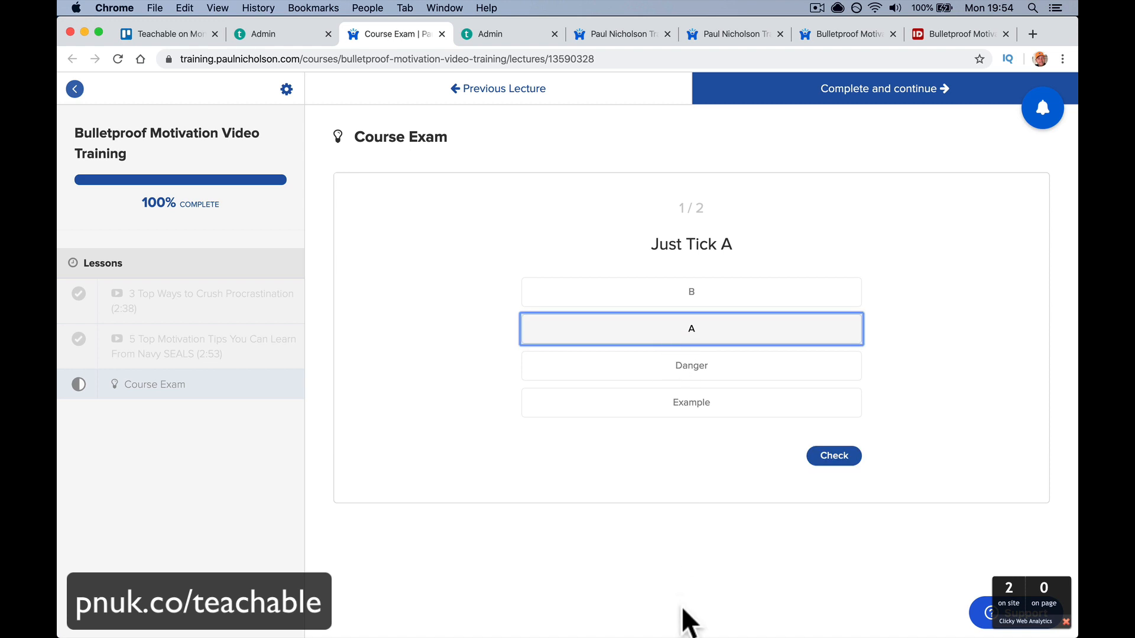
left_click(843, 462)
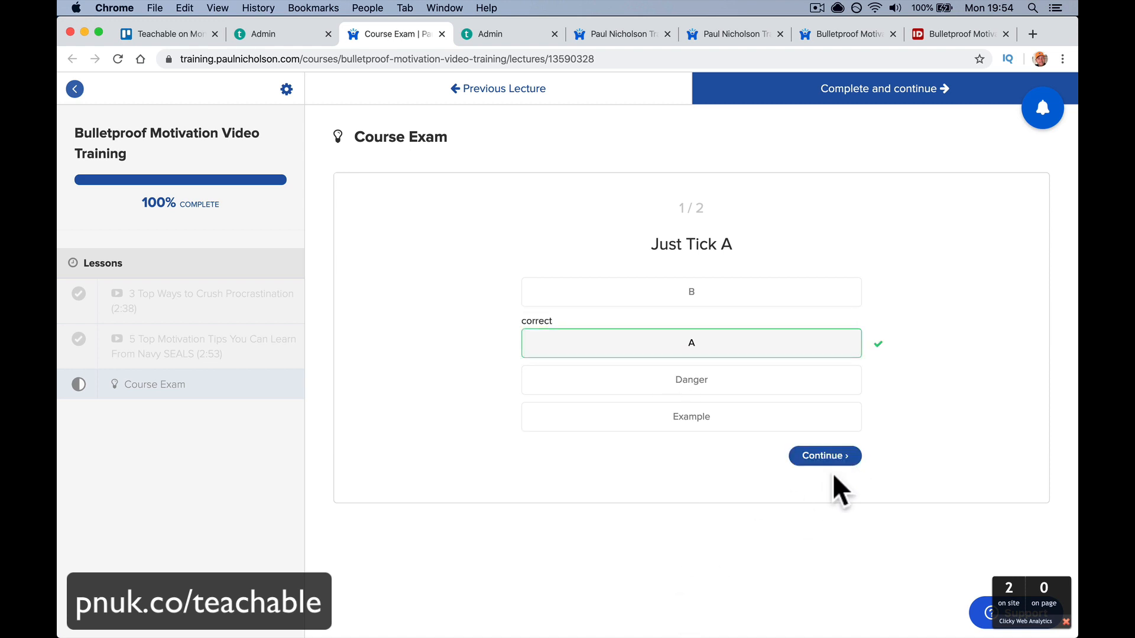
left_click(829, 459)
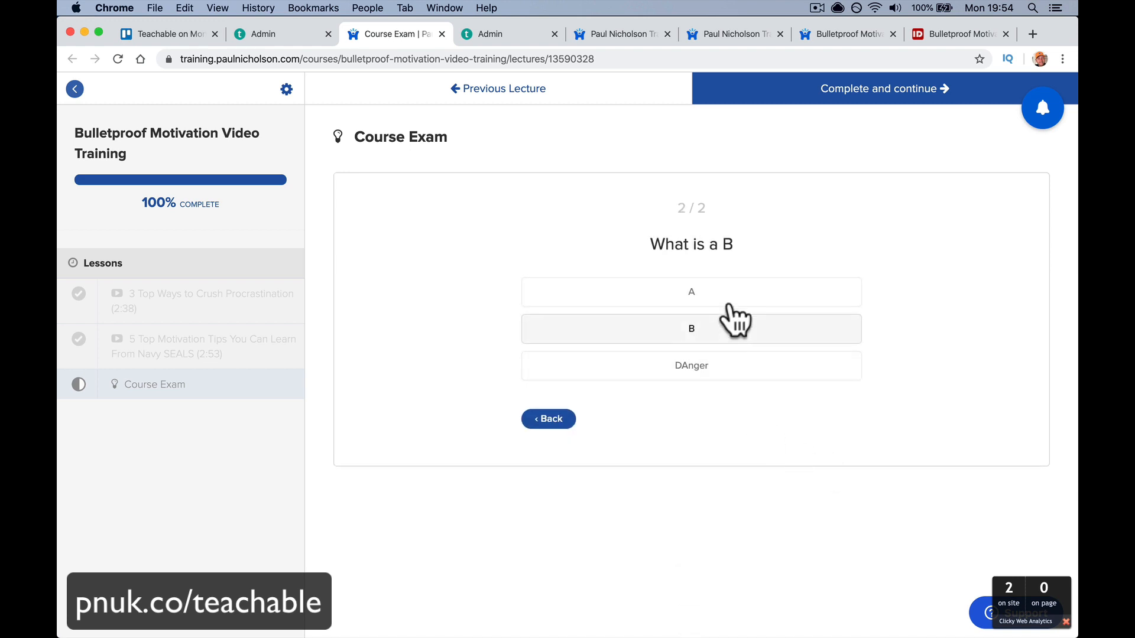
left_click(729, 303)
left_click(811, 421)
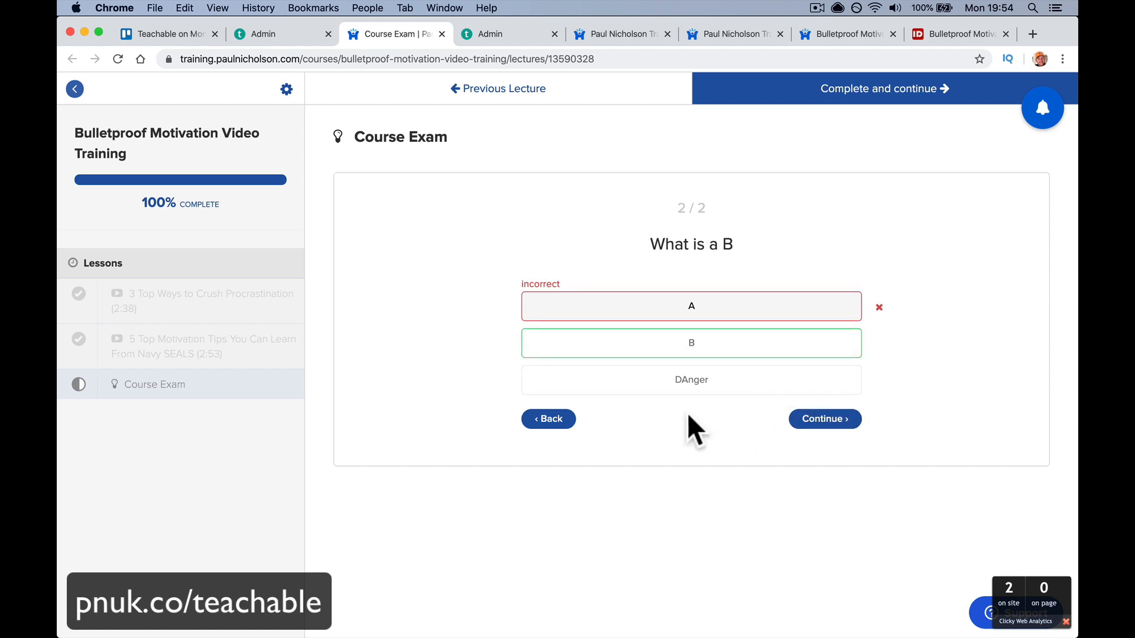
left_click(261, 35)
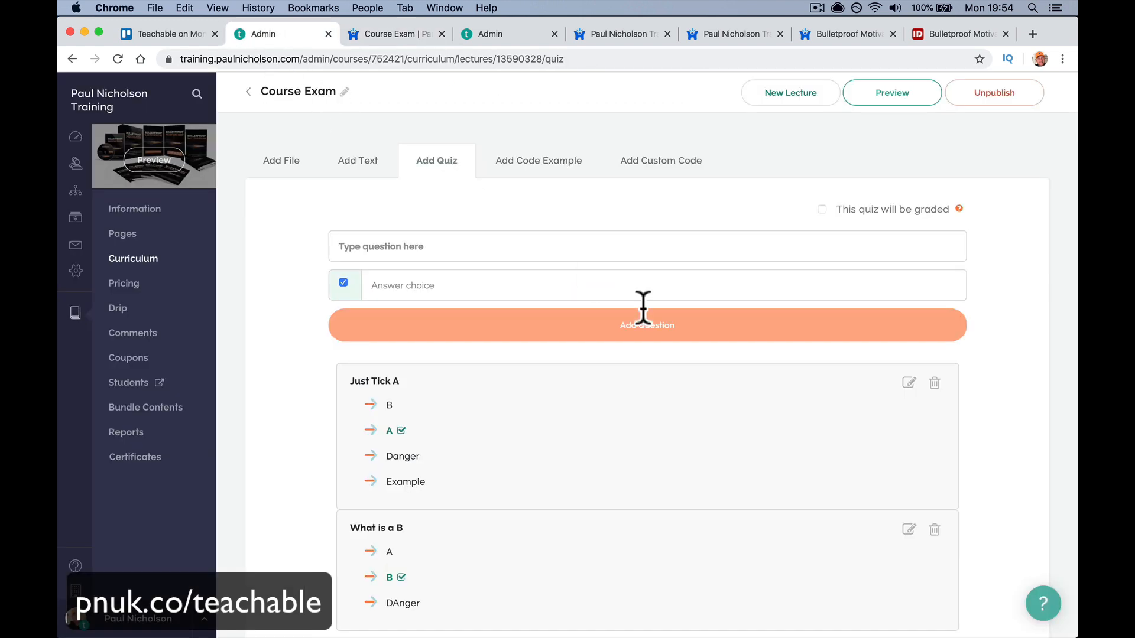
- Make the quiz graded, then retake it answering B twice, finishing at 1 / 2 (50%)
left_click(822, 210)
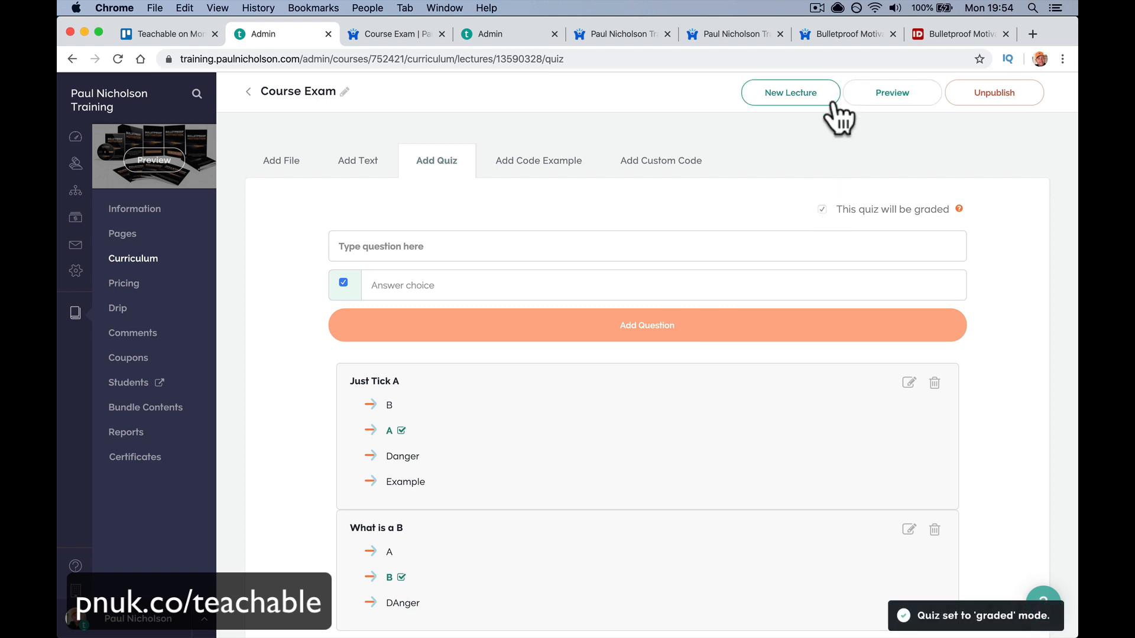
left_click(421, 37)
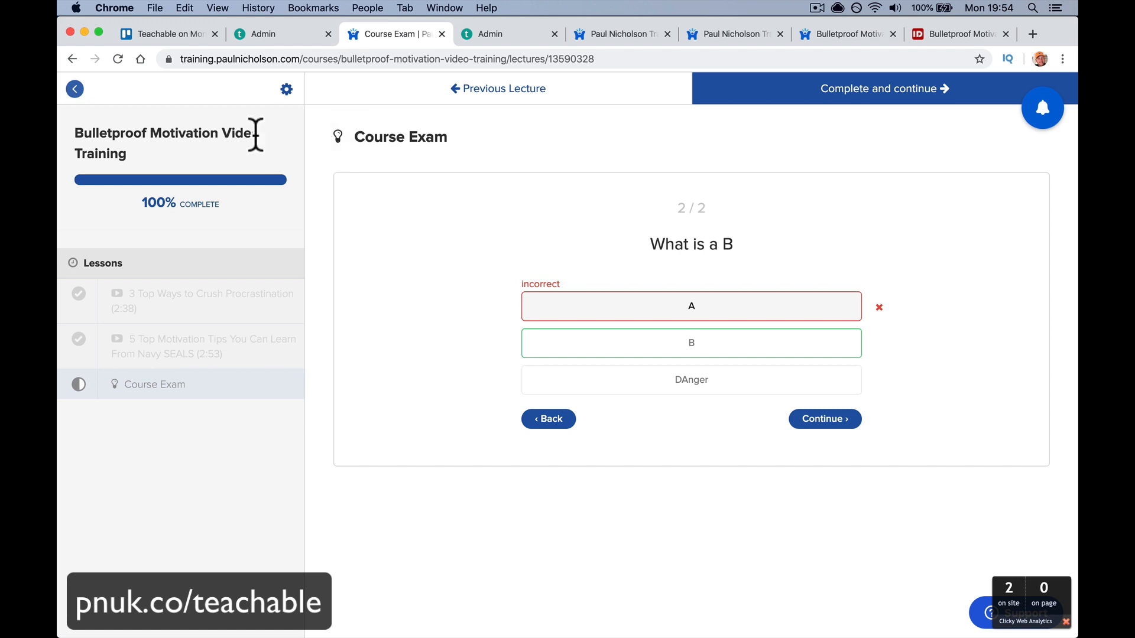
left_click(113, 62)
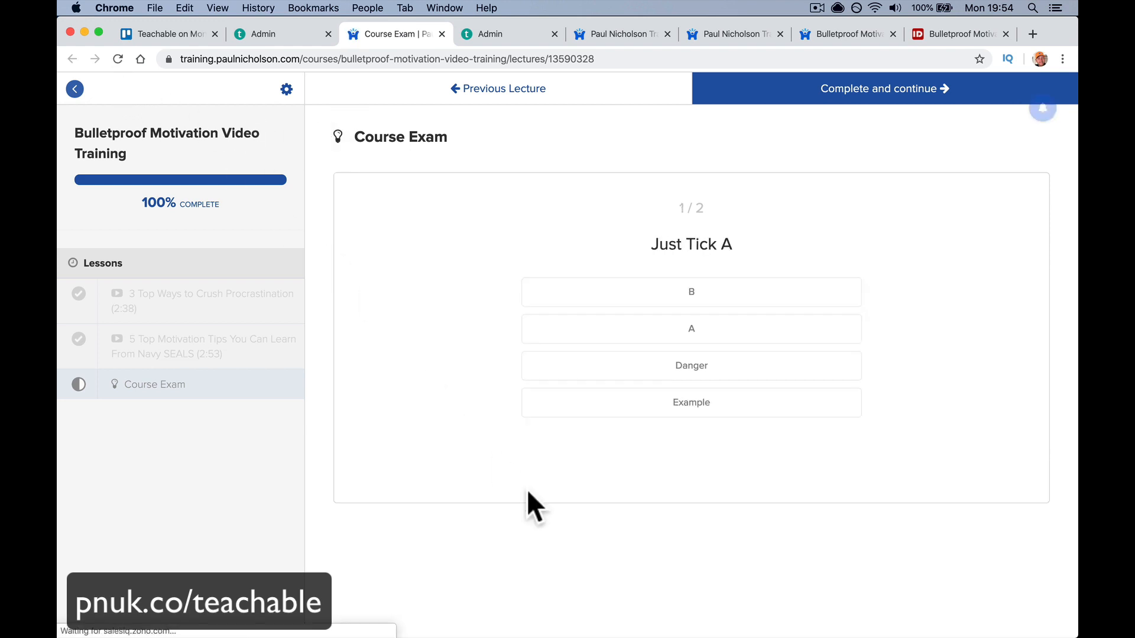
left_click(663, 299)
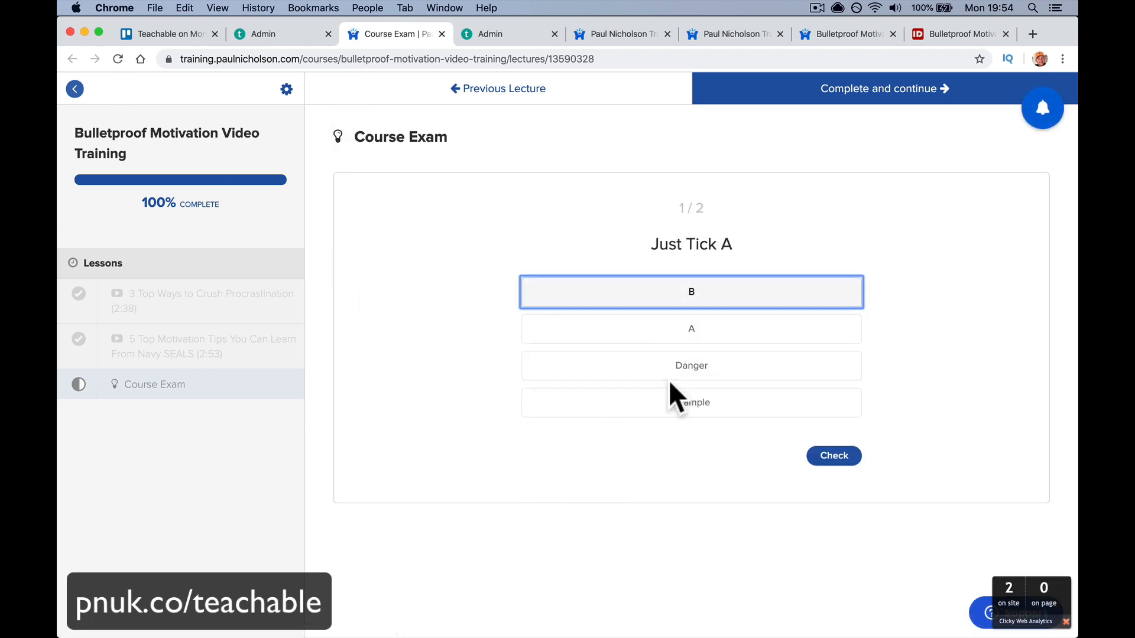
left_click(839, 457)
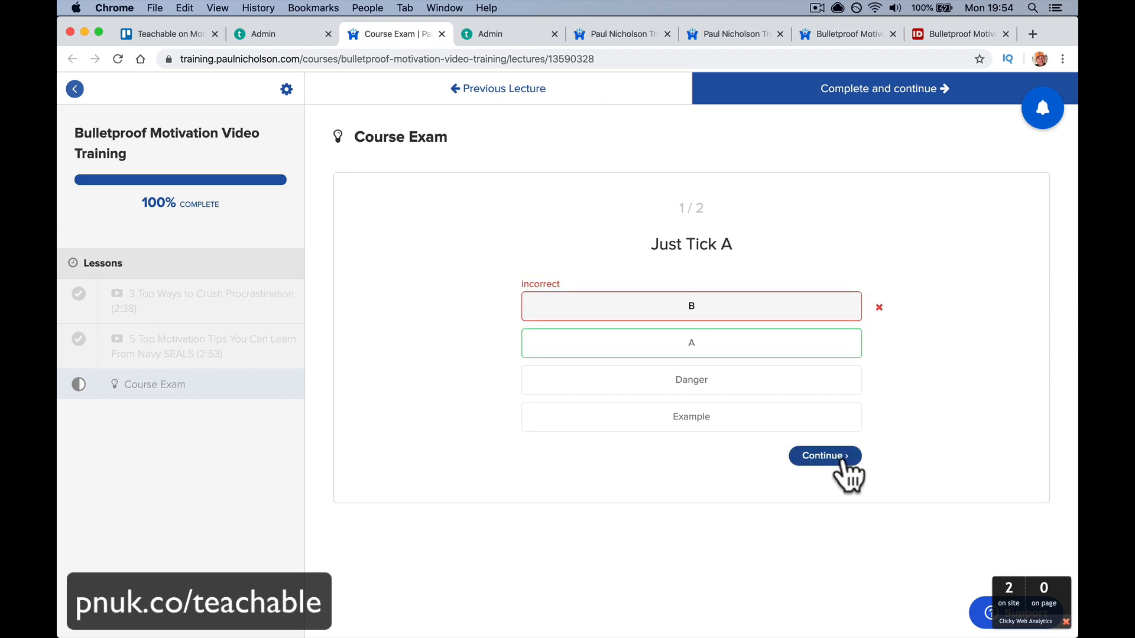
left_click(843, 459)
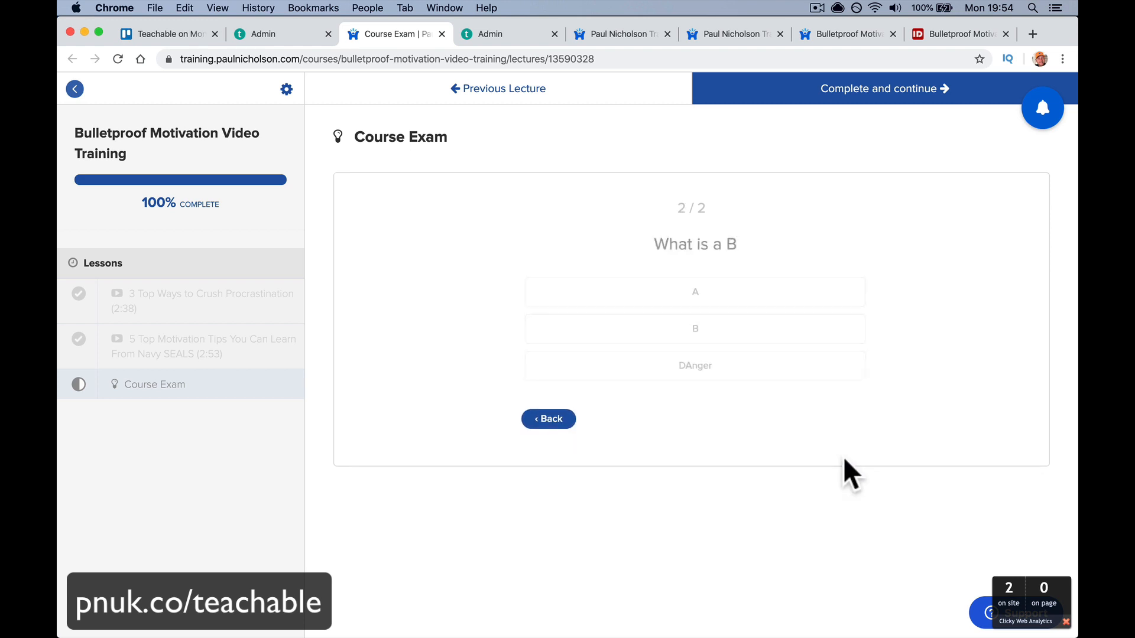
left_click(724, 335)
left_click(821, 421)
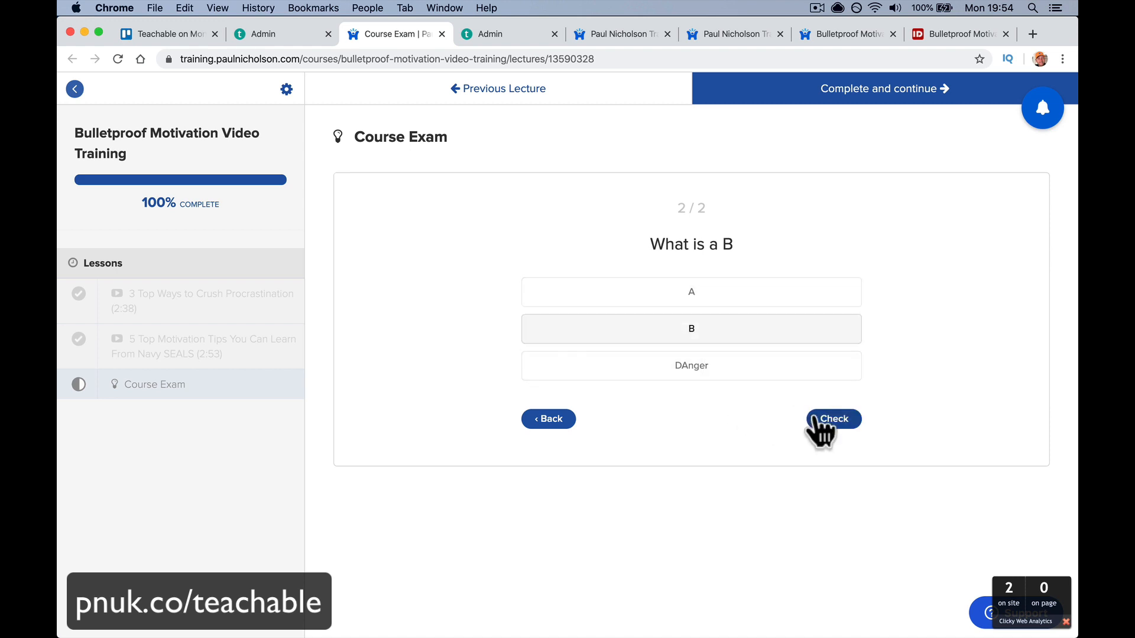
left_click(808, 419)
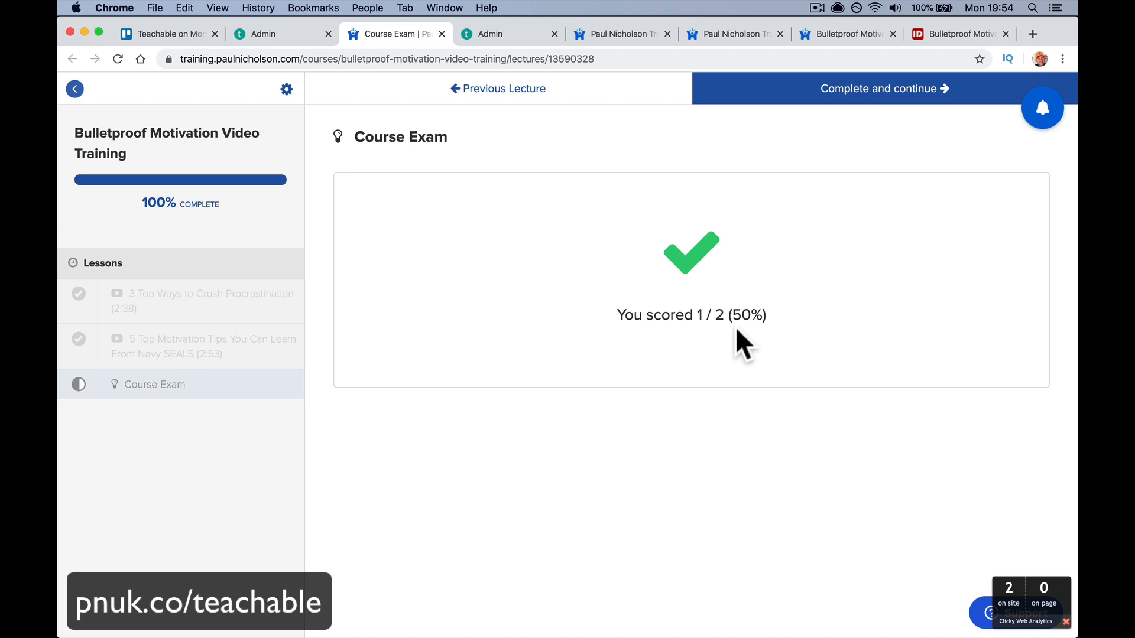
left_click(297, 38)
- Open the course Information settings and find the quiz compliance options
scroll(375, 294, "down", 3)
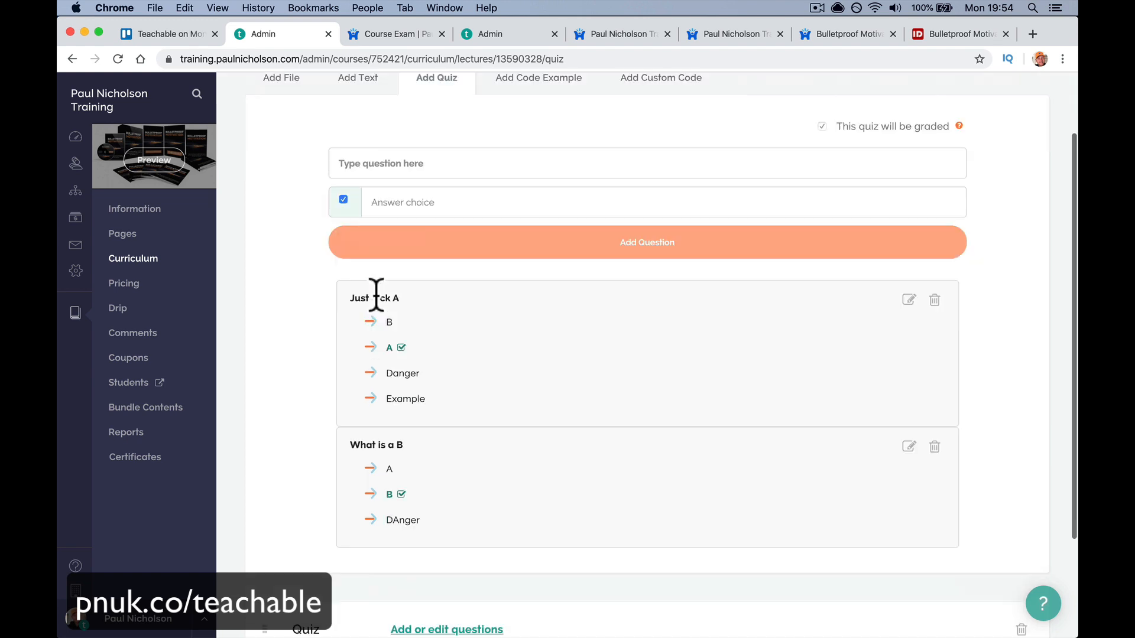
scroll(377, 296, "down", 5)
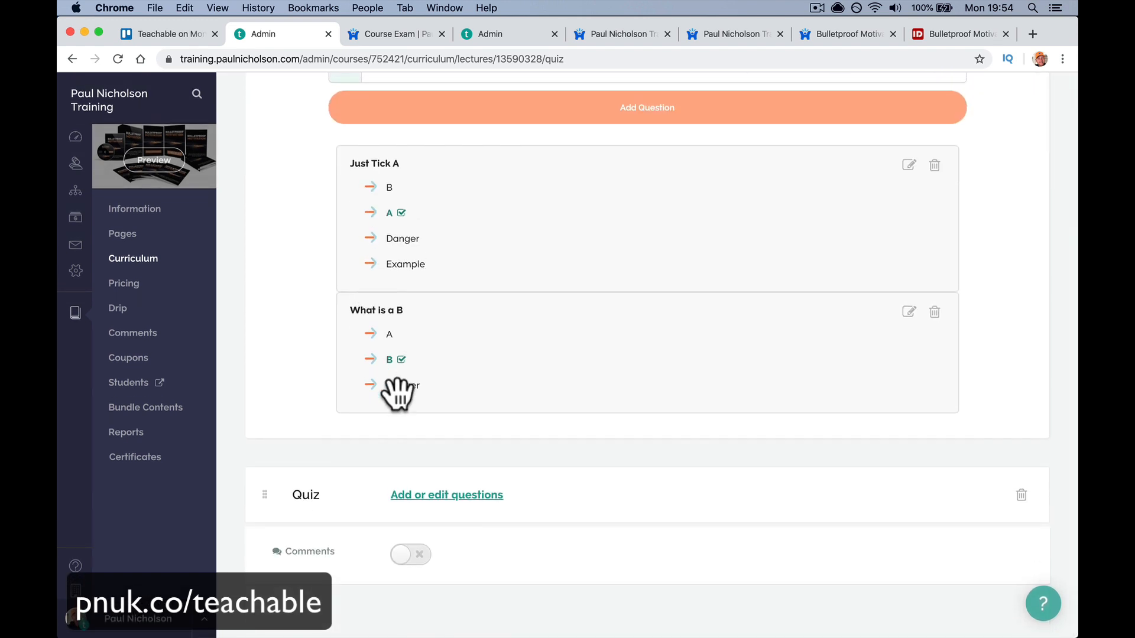
scroll(397, 393, "up", 8)
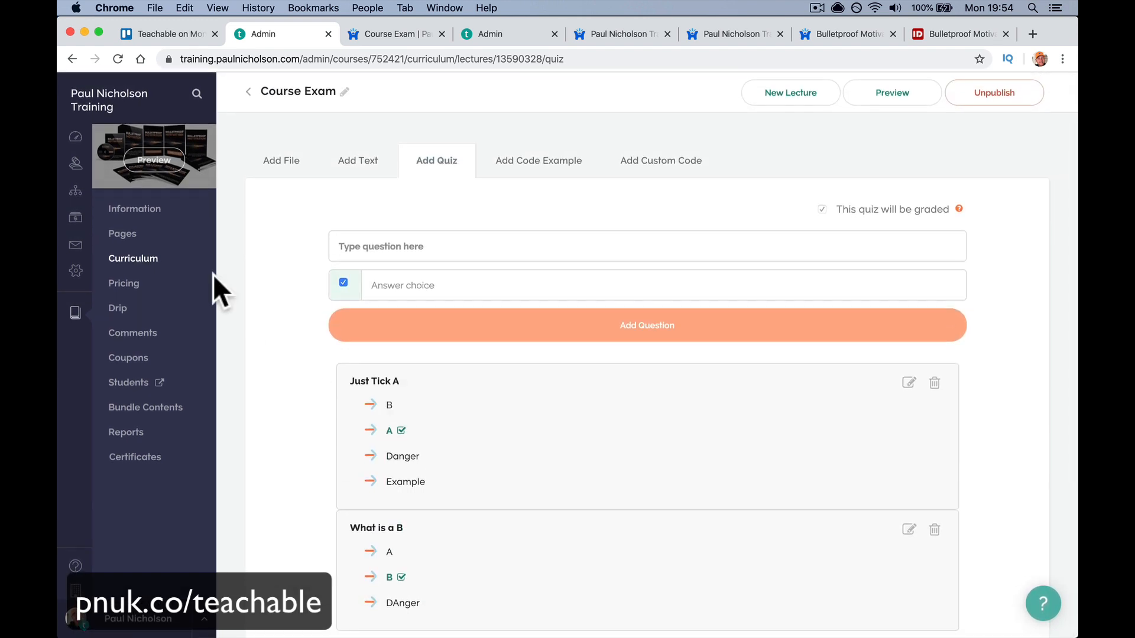
left_click(149, 216)
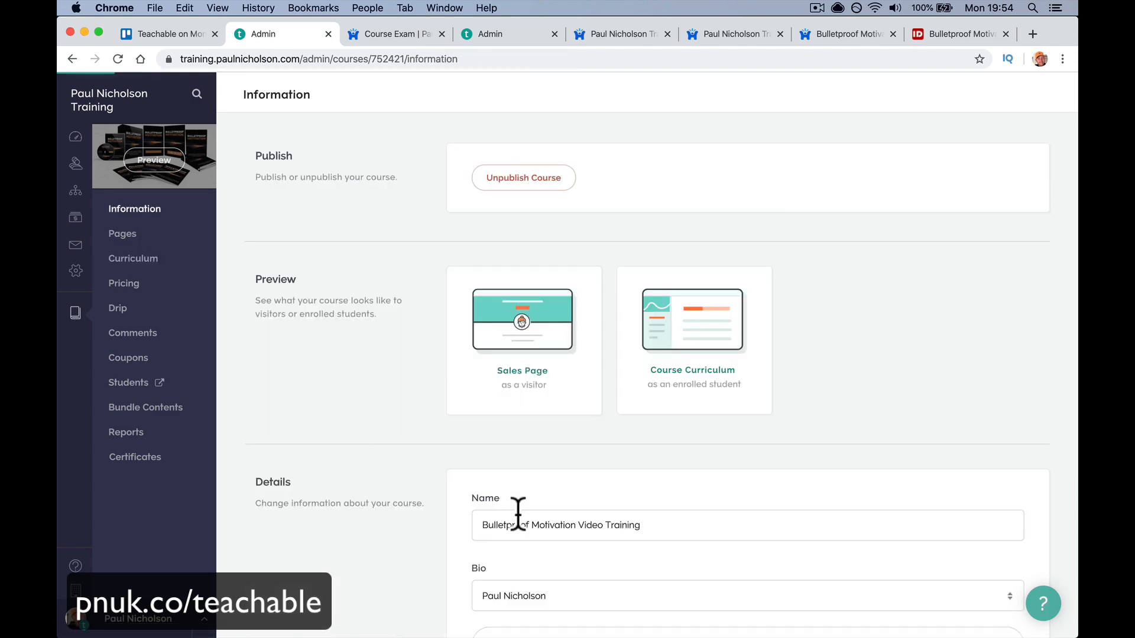
scroll(517, 512, "down", 10)
scroll(517, 513, "down", 12)
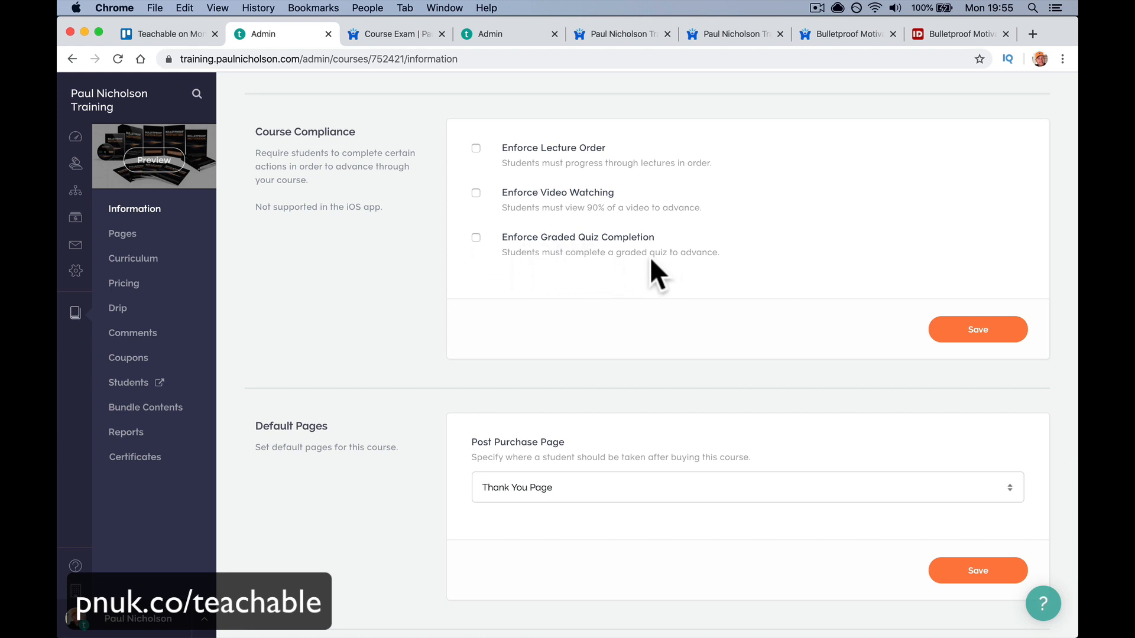
scroll(580, 268, "up", 3)
scroll(581, 268, "down", 1)
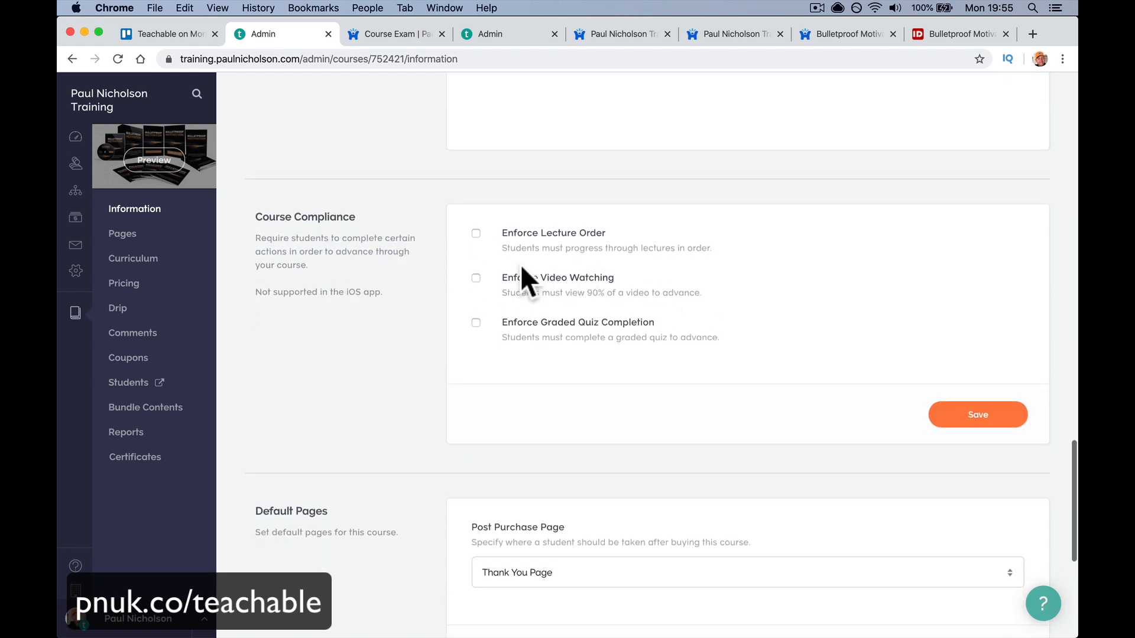
scroll(520, 278, "up", 5)
scroll(520, 278, "down", 6)
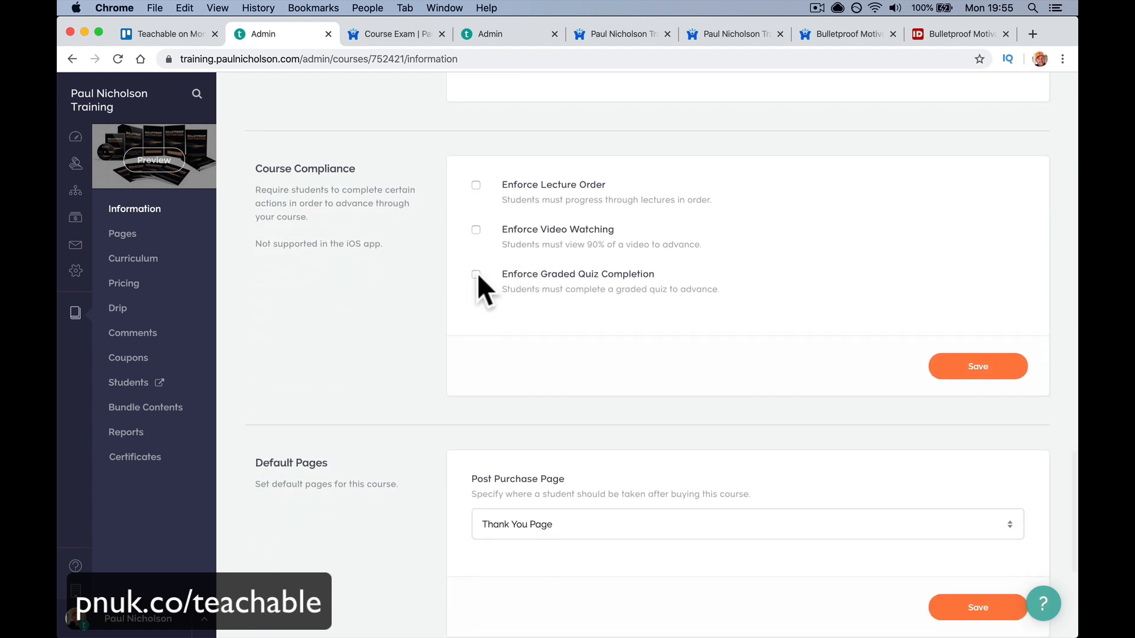
- Enforce graded quiz completion with a 50% minimum and 2 retakes, and save
left_click(476, 274)
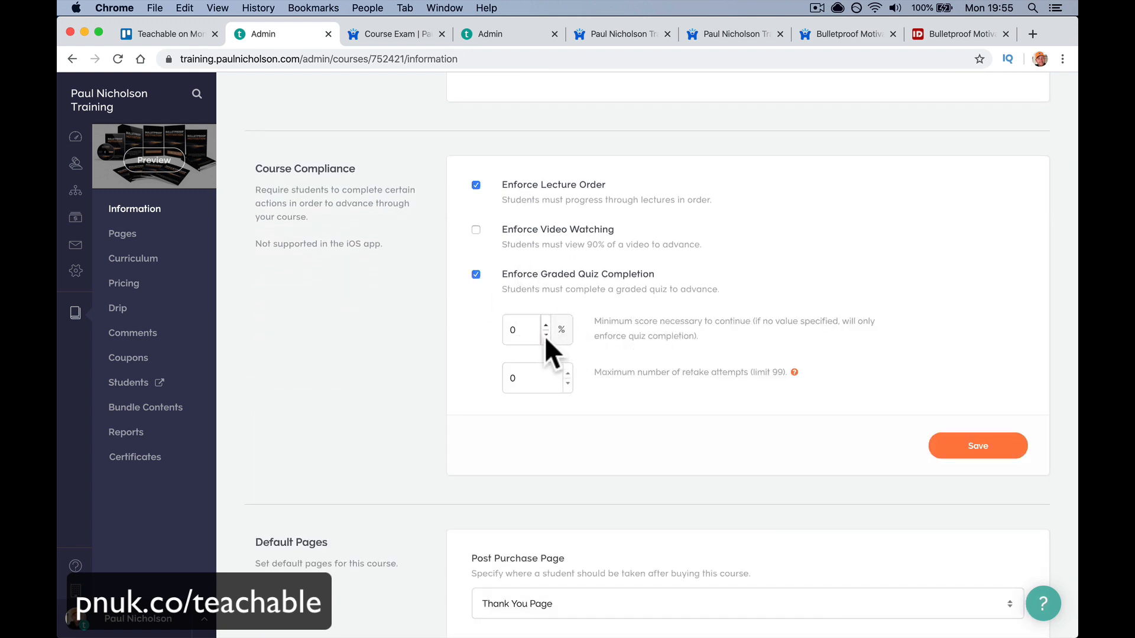
left_click(528, 331)
key("BackSpace")
key("Tab")
type("2")
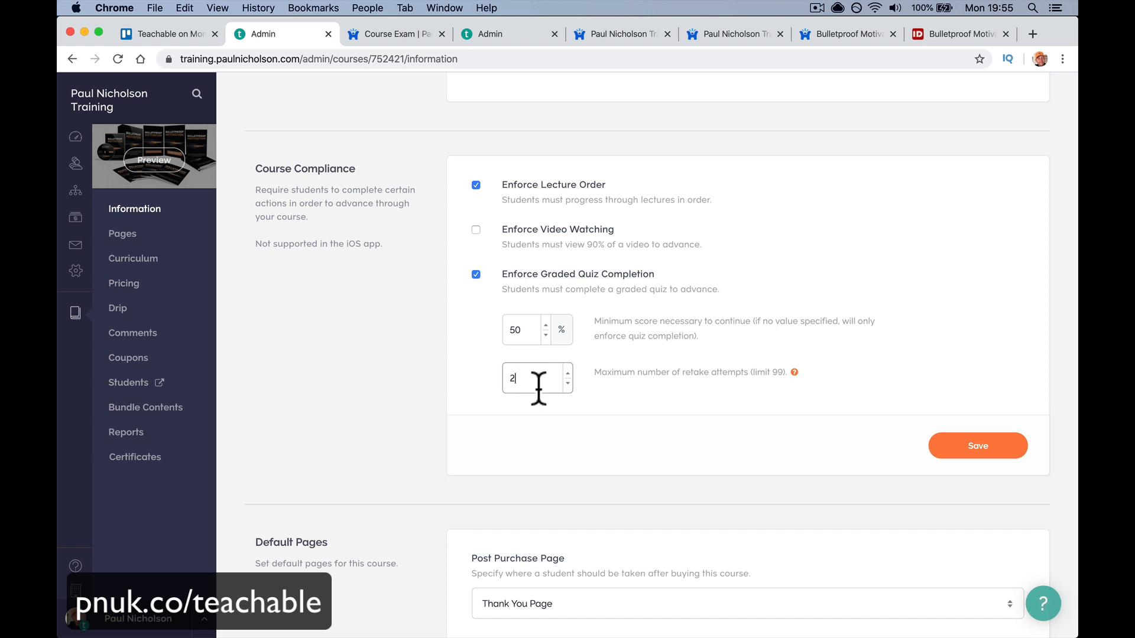
left_click(960, 452)
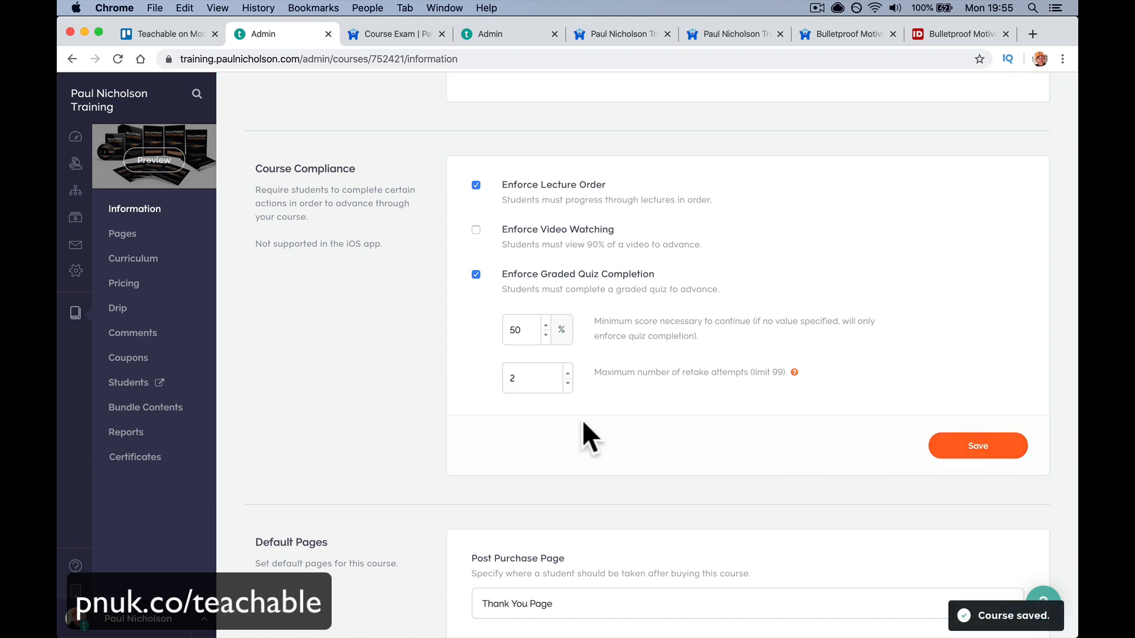
left_click(132, 260)
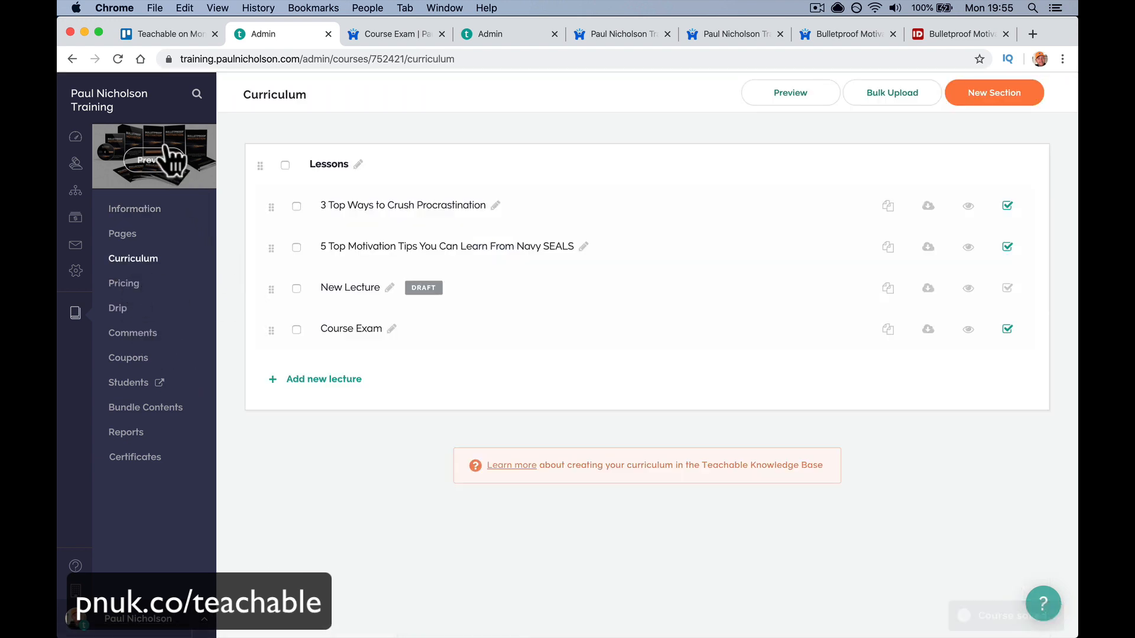
- Preview the sales page as a student and confirm Course Exam is locked, available in 5 days
left_click(161, 169)
left_click(459, 313)
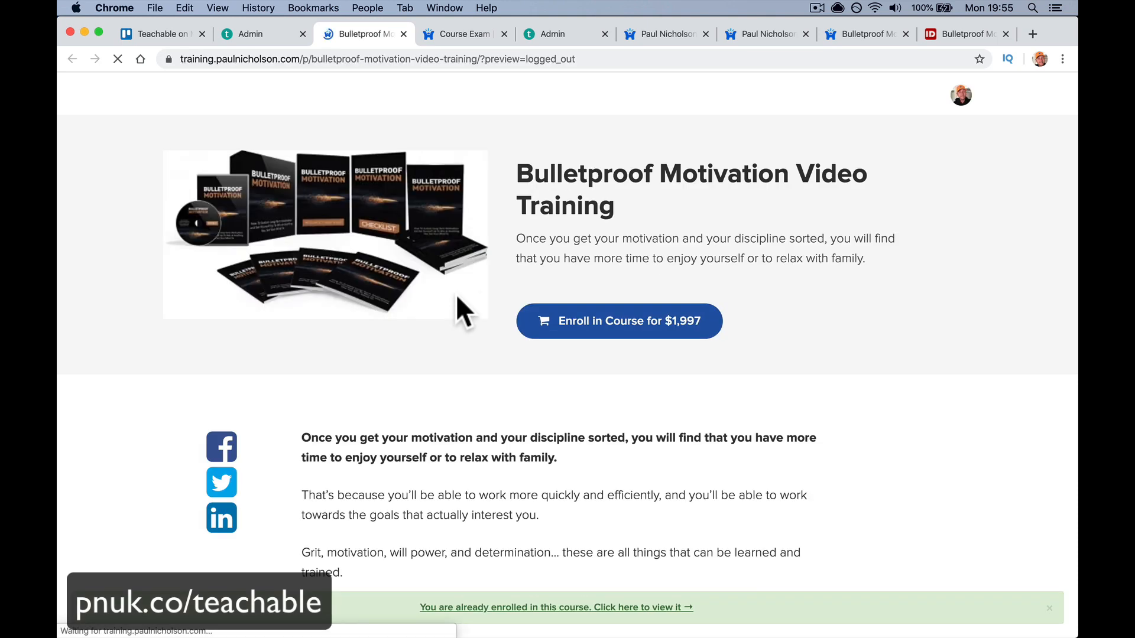
scroll(445, 204, "down", 15)
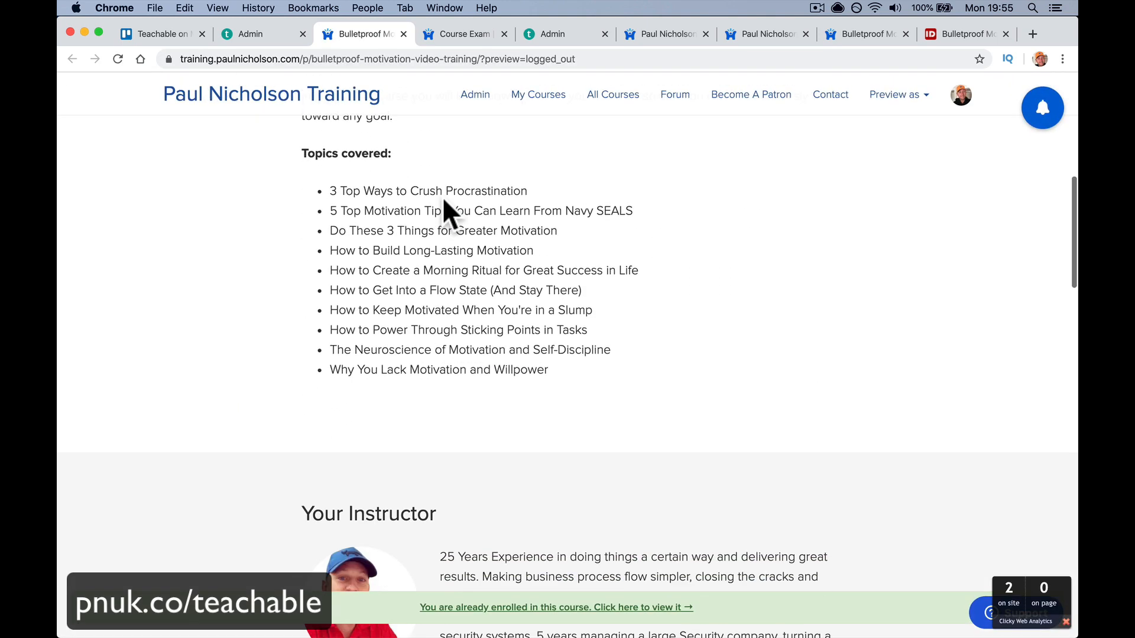
scroll(444, 204, "down", 5)
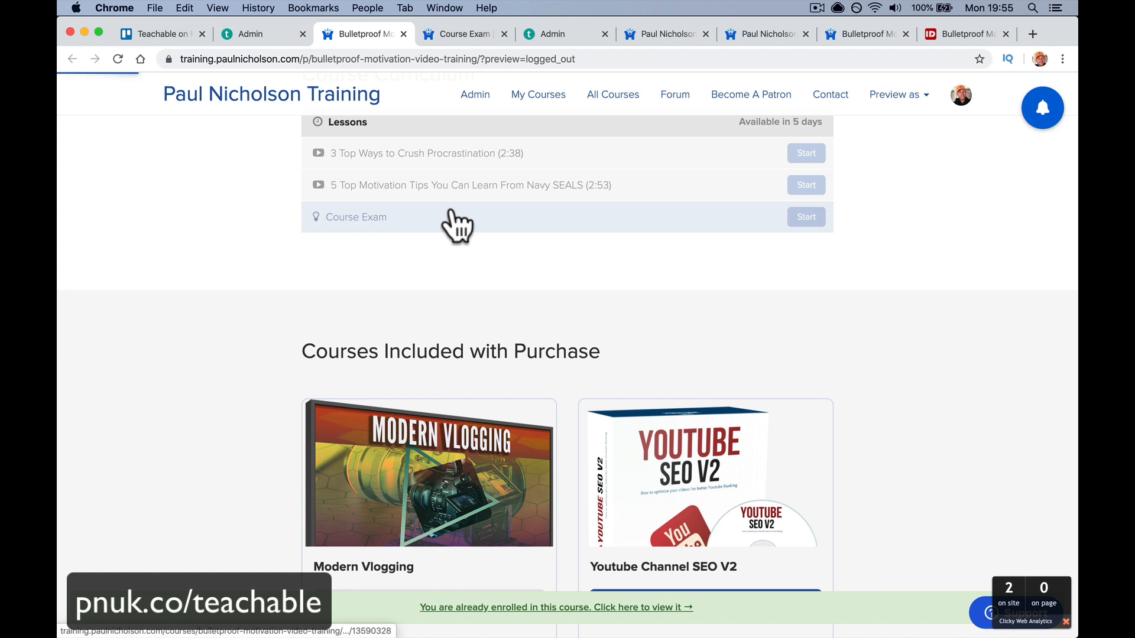
left_click(452, 214)
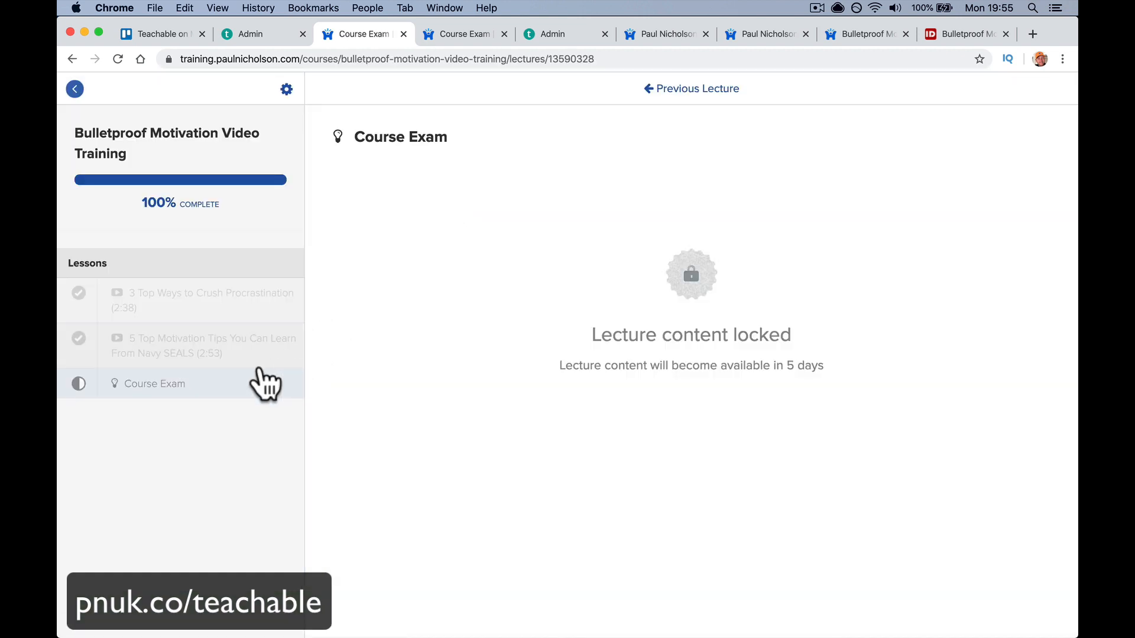
left_click(258, 369)
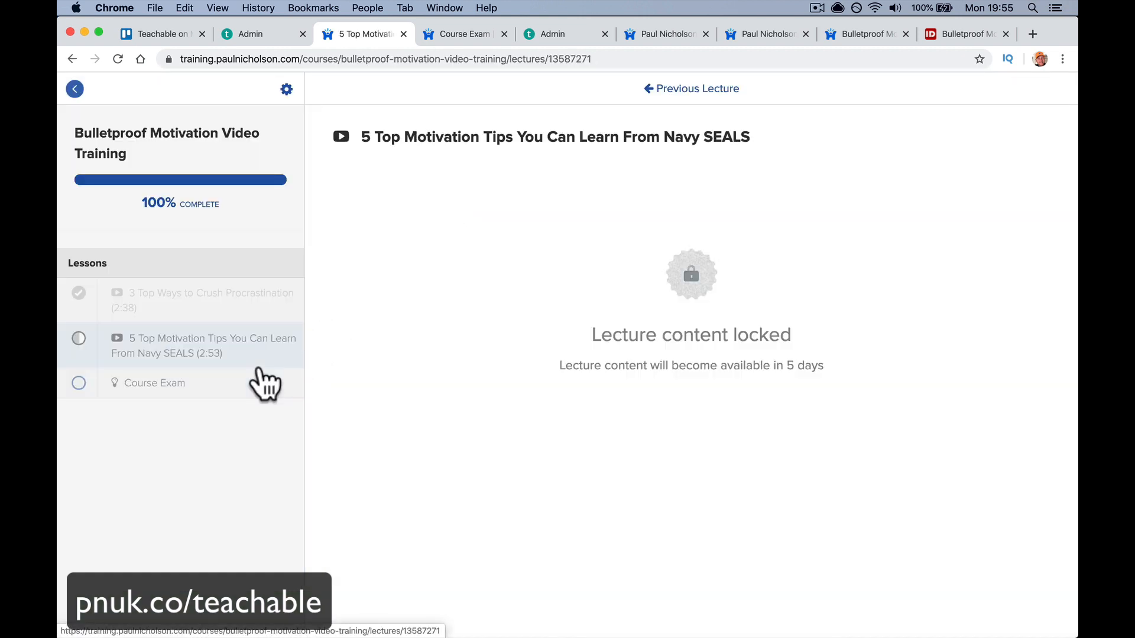
left_click(247, 394)
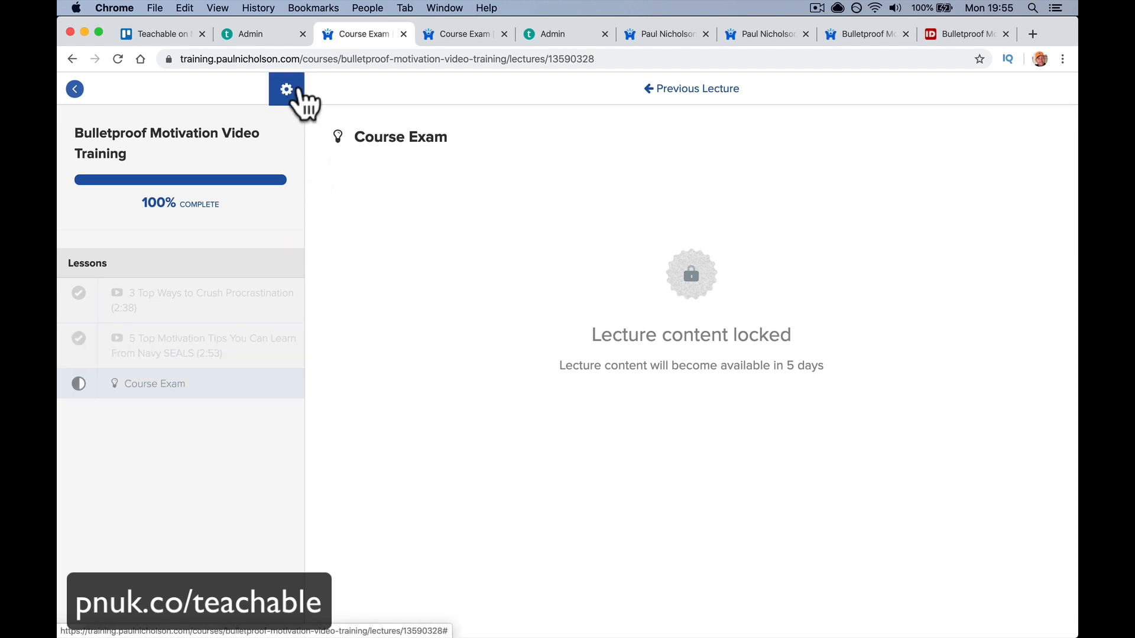
- Reset the student's Course Exam quiz score (1/2) in their Progress Reports so it shows blank
left_click(268, 36)
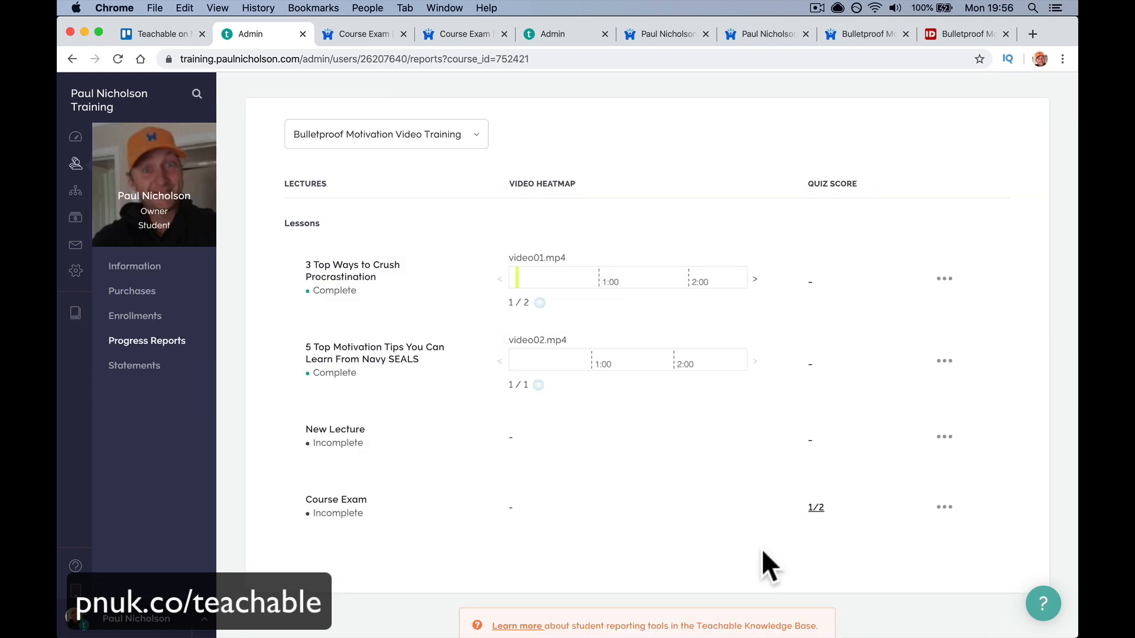
left_click(945, 508)
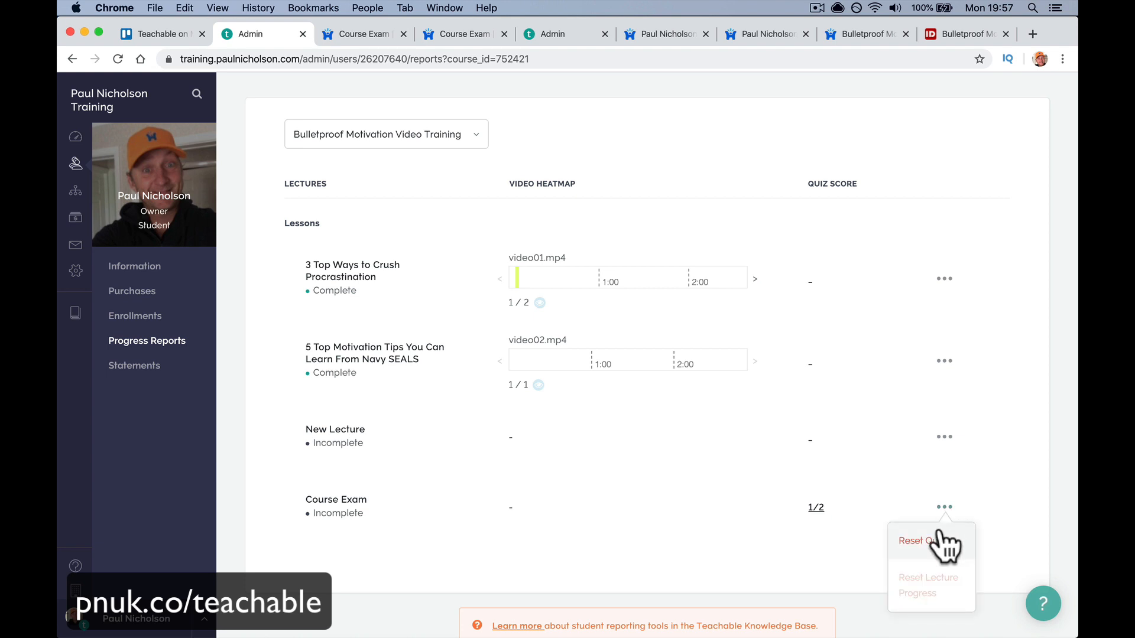
left_click(940, 535)
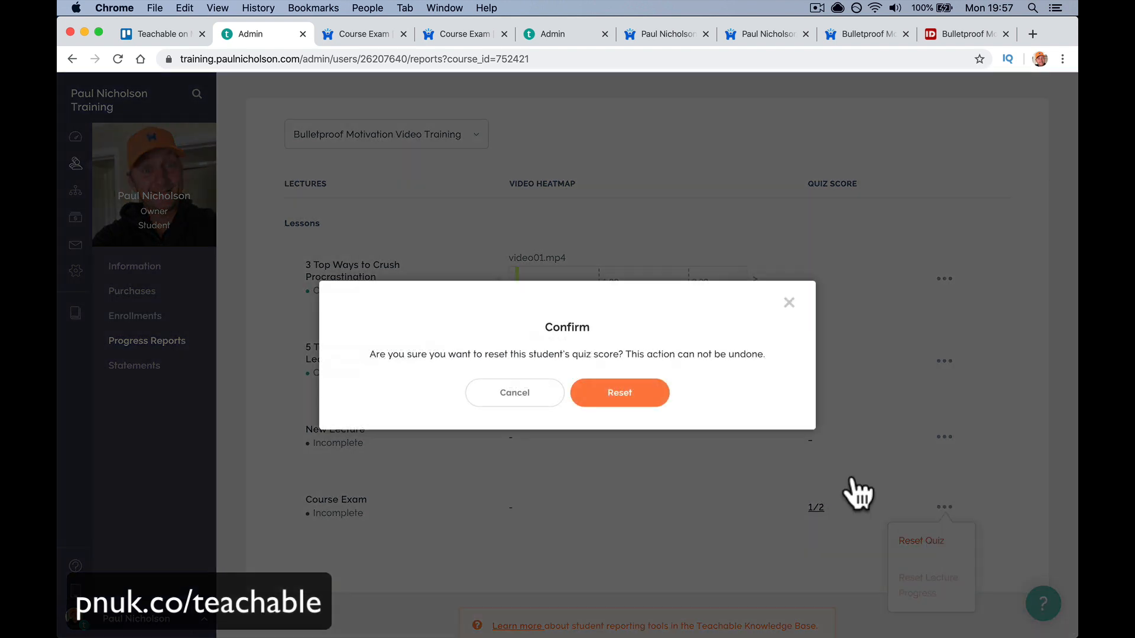
left_click(627, 397)
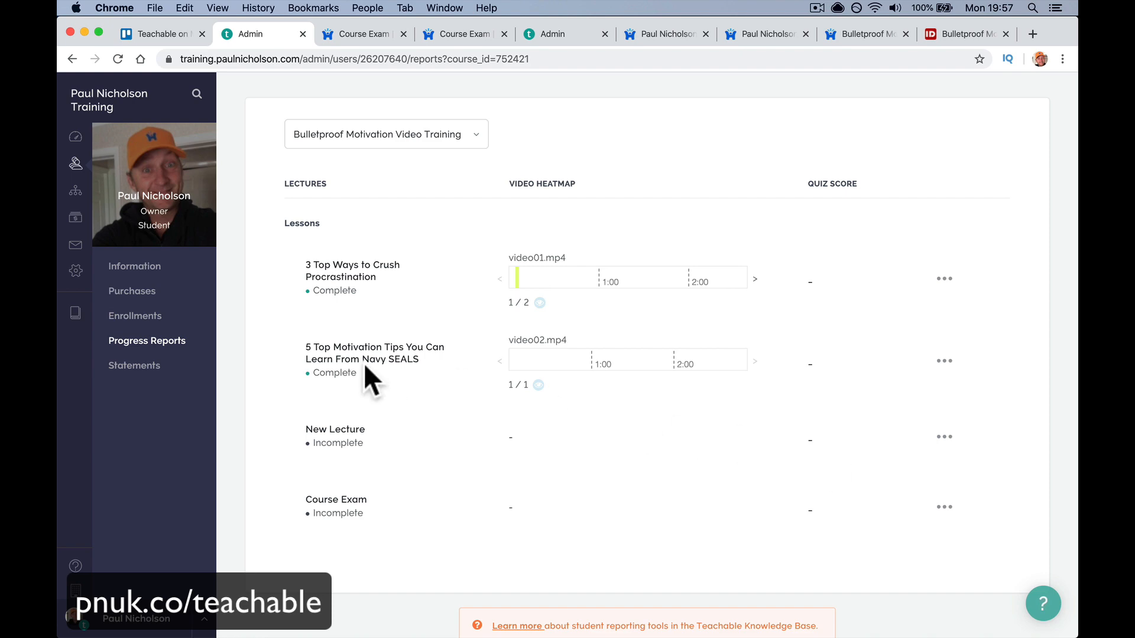
- Open the Bulletproof Motivation course from the second page of the courses list
left_click(75, 313)
scroll(534, 543, "down", 15)
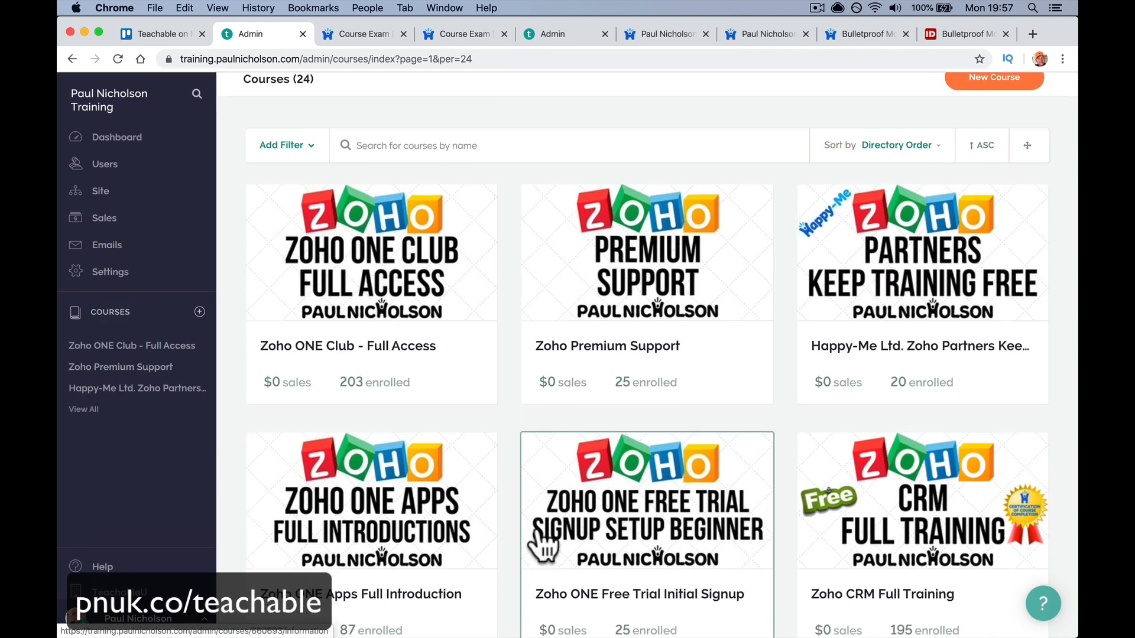
left_click(1022, 571)
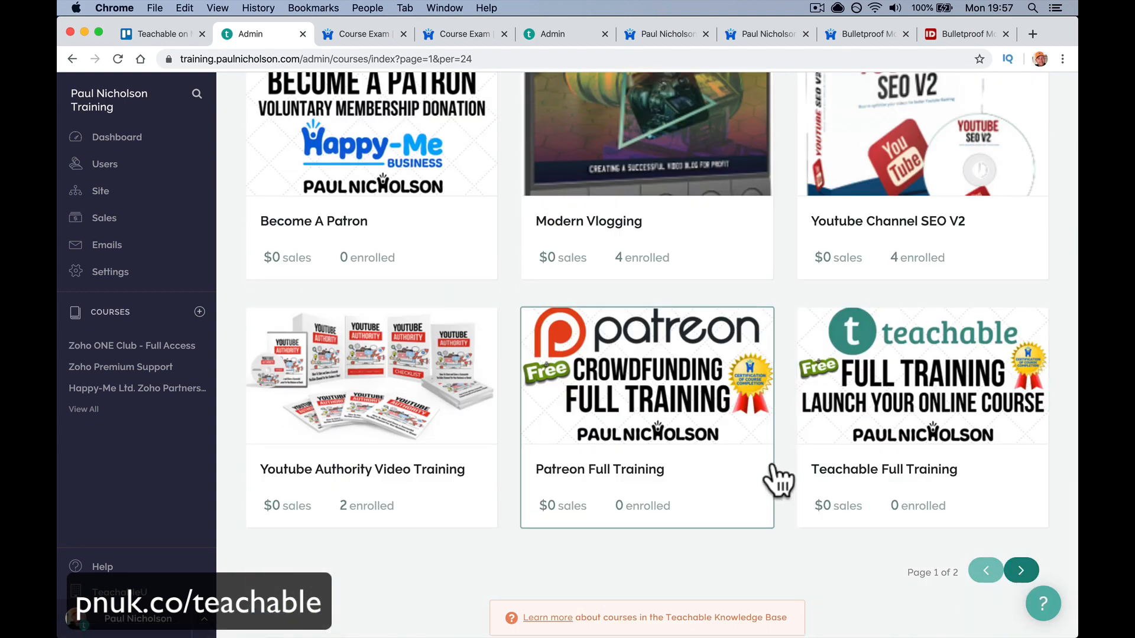
left_click(392, 265)
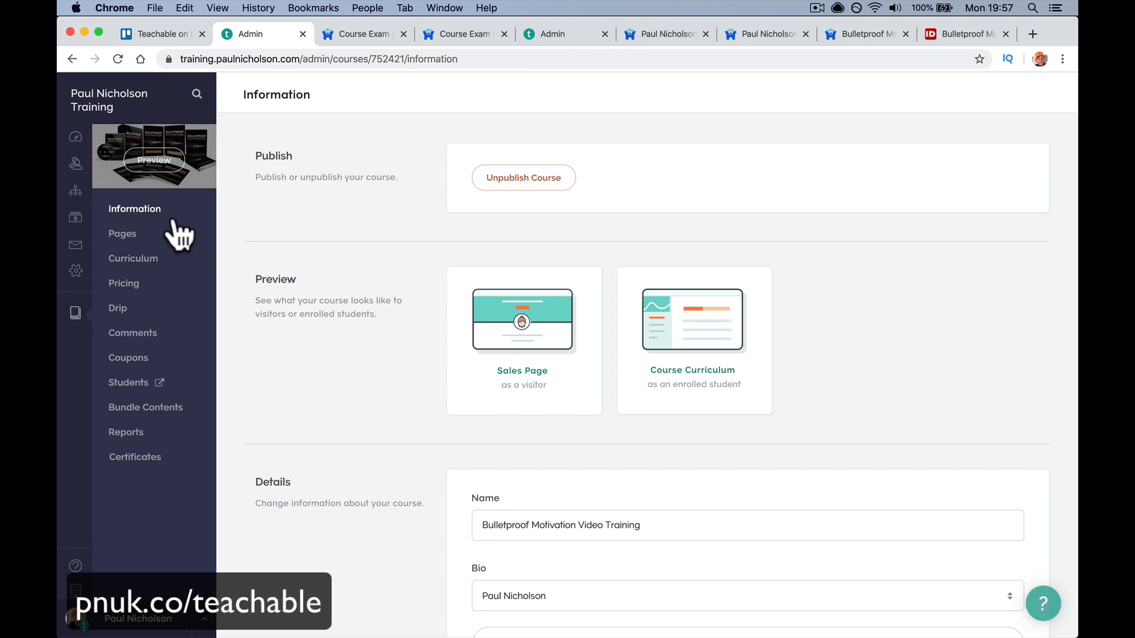
- Uncheck Enforce Video Watching in Course Compliance, keeping lecture order and graded quizzes, and save
scroll(460, 482, "down", 15)
scroll(459, 478, "down", 10)
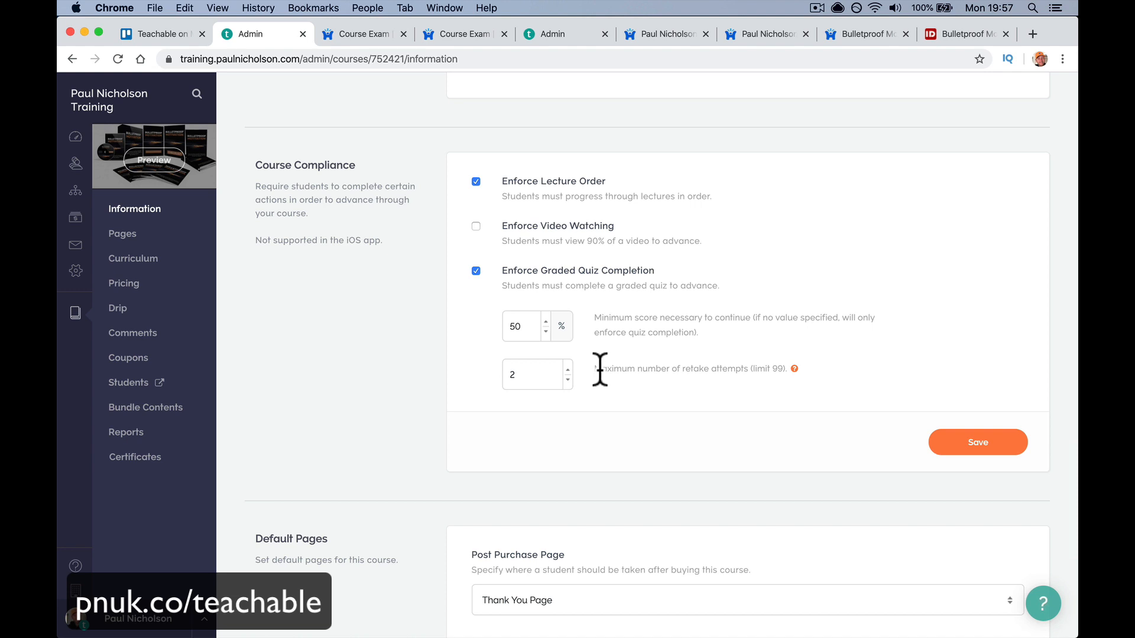
left_click_drag(593, 371, 756, 369)
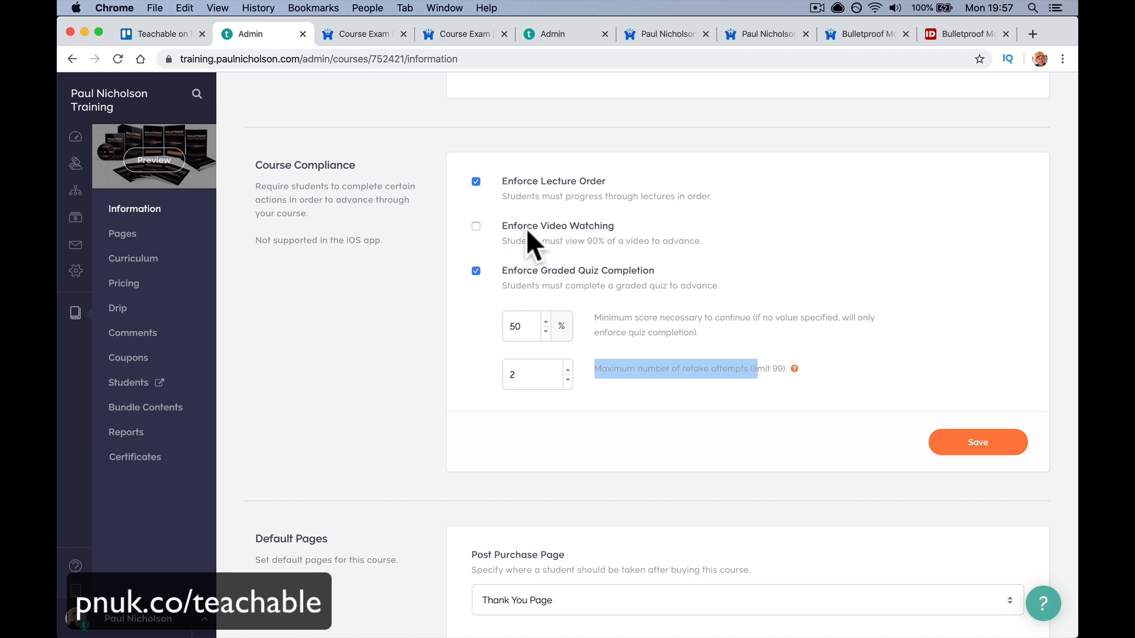
left_click(476, 226)
left_click(977, 441)
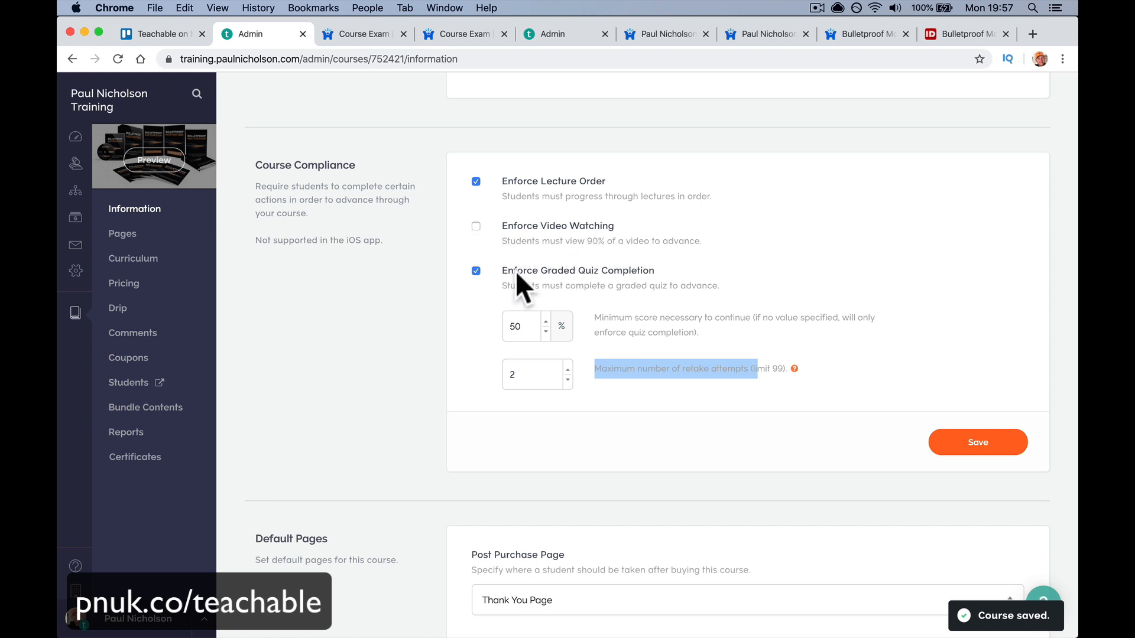
- Create a new course certificate from the bordered template
left_click(159, 457)
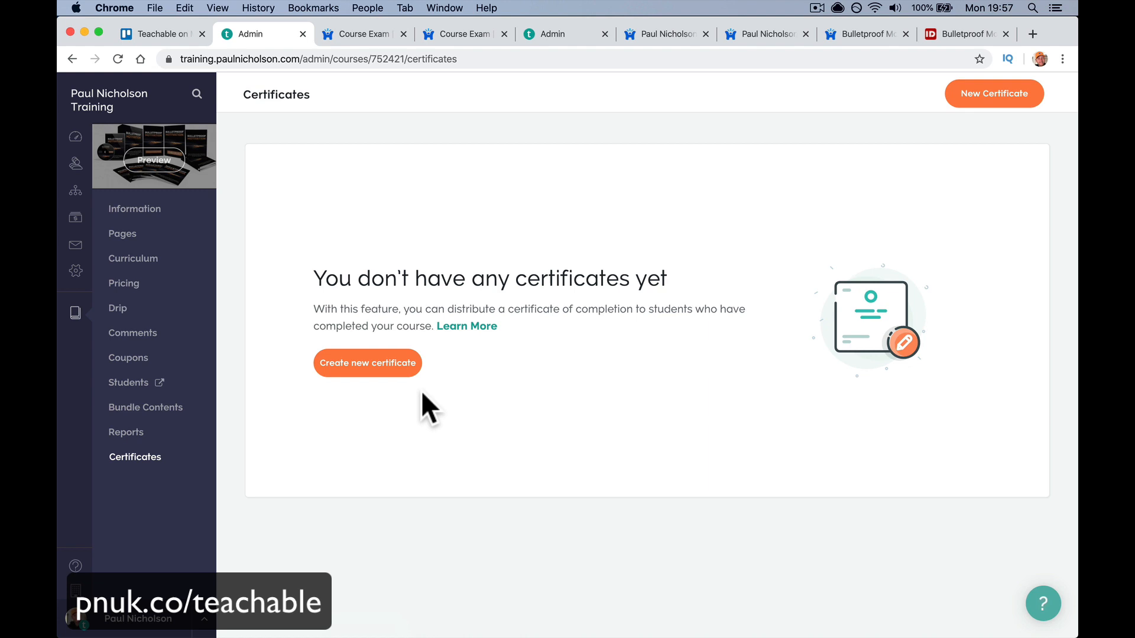
left_click(376, 370)
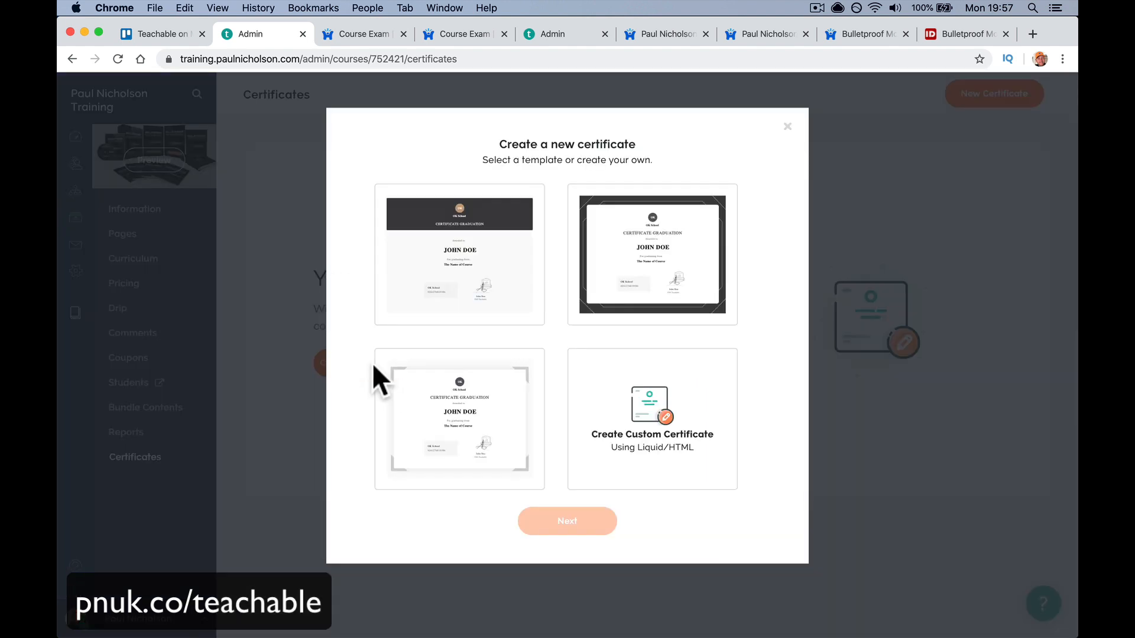
left_click(482, 425)
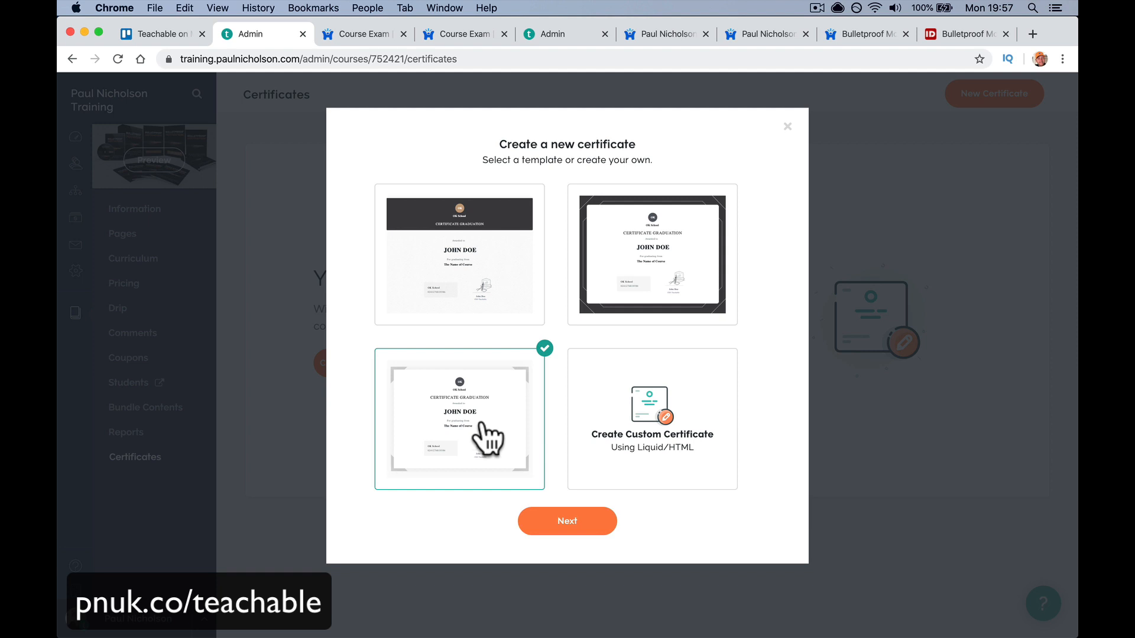
left_click(568, 523)
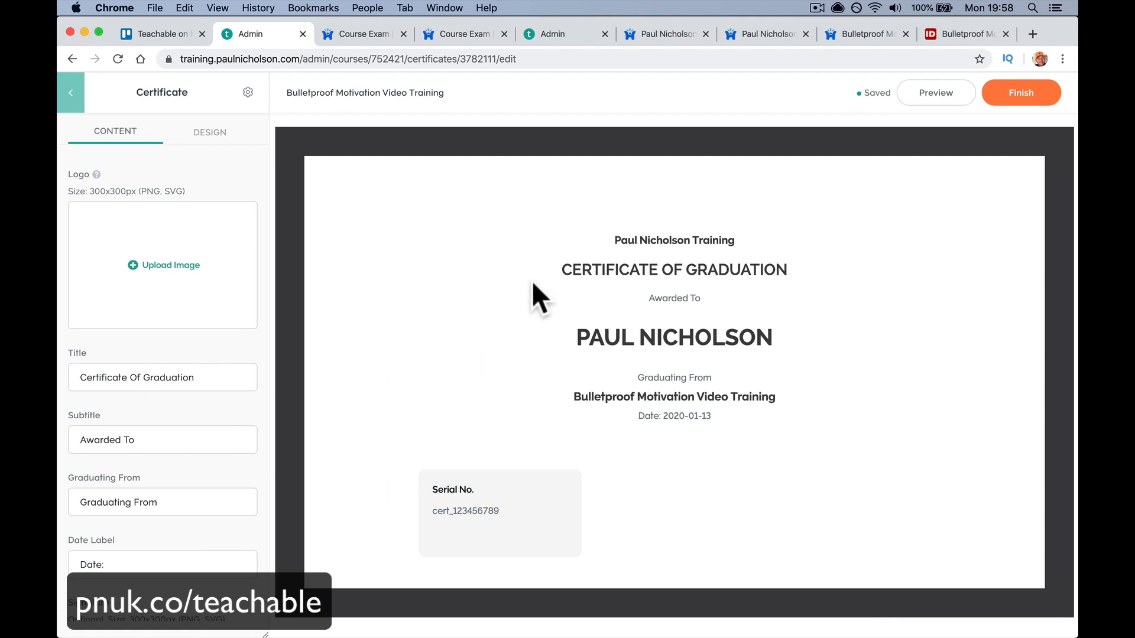
- Replace the Graduating From label with 'Course Completed' and start uploading a logo image
left_click(179, 503)
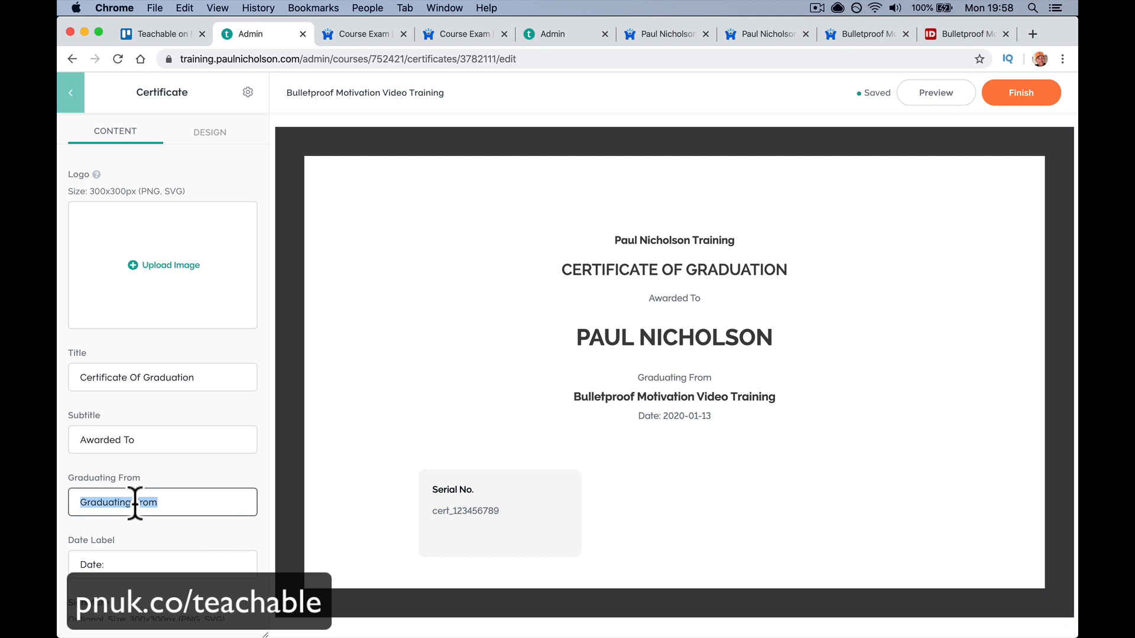
type("Course Completed")
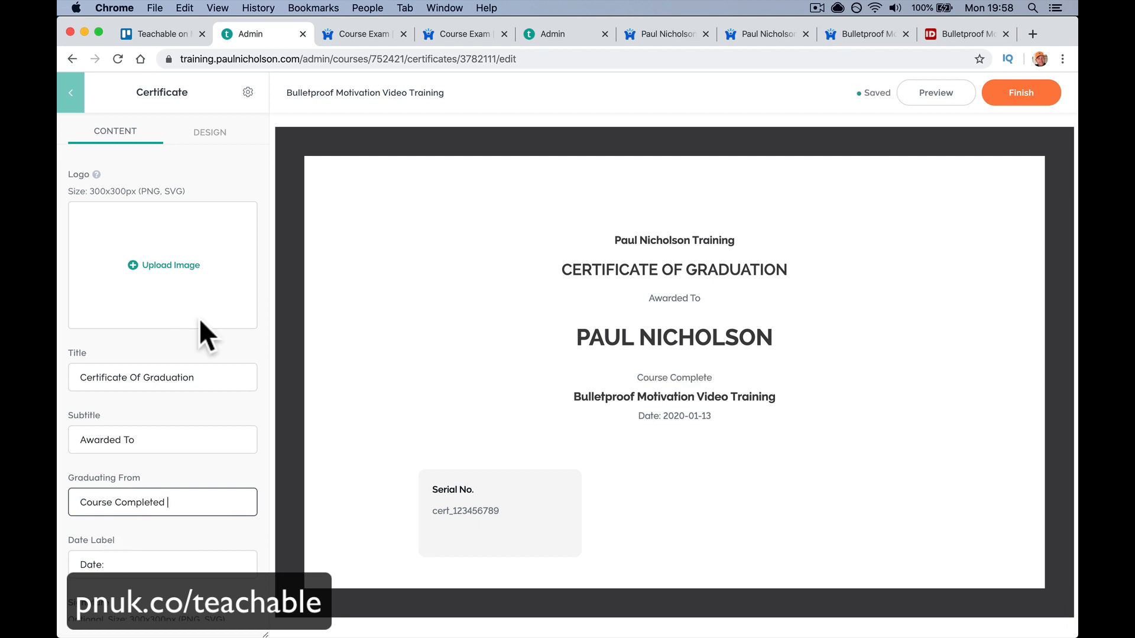
left_click(171, 273)
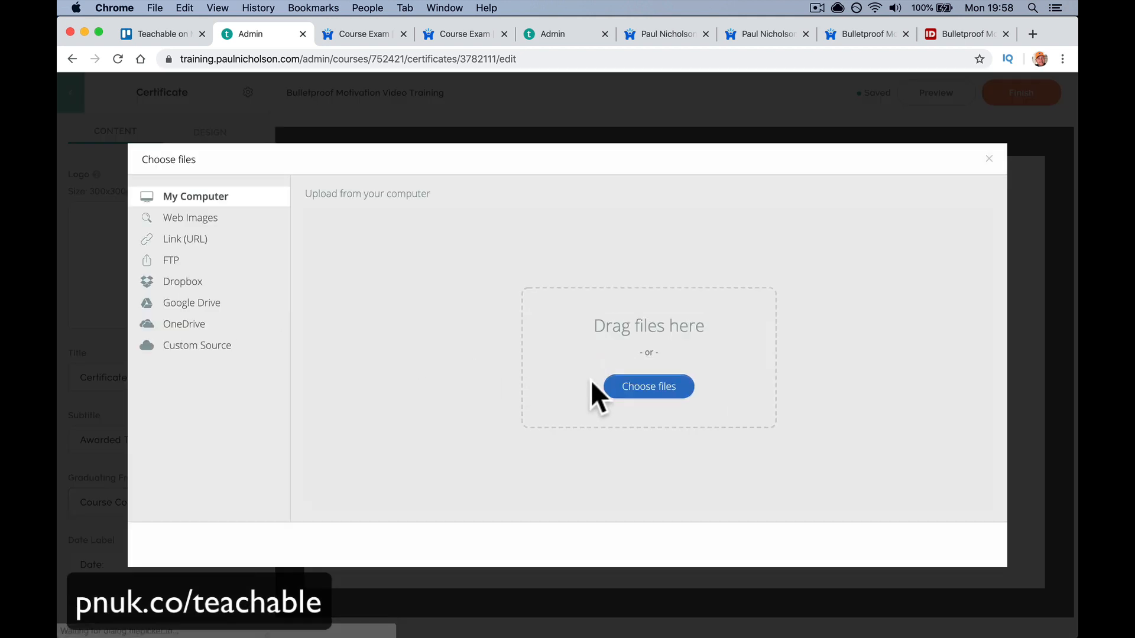
- Upload Happy-Me_Final Icon.png from the home folder as the certificate logo
left_click(636, 394)
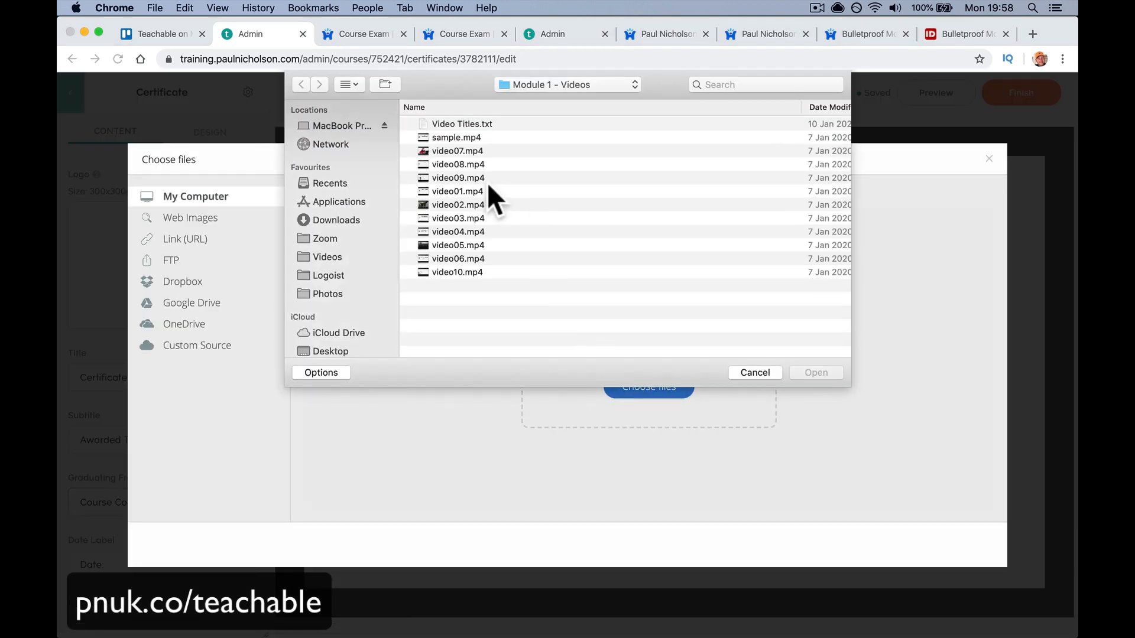
left_click(353, 126)
double_click(473, 154)
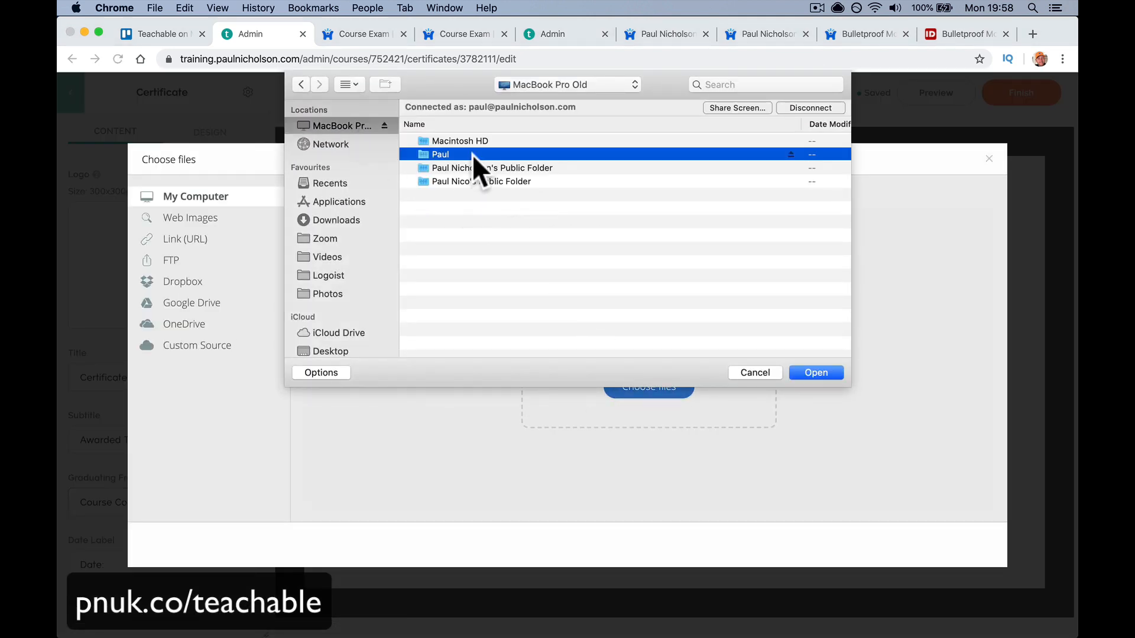
scroll(569, 275, "down", 10)
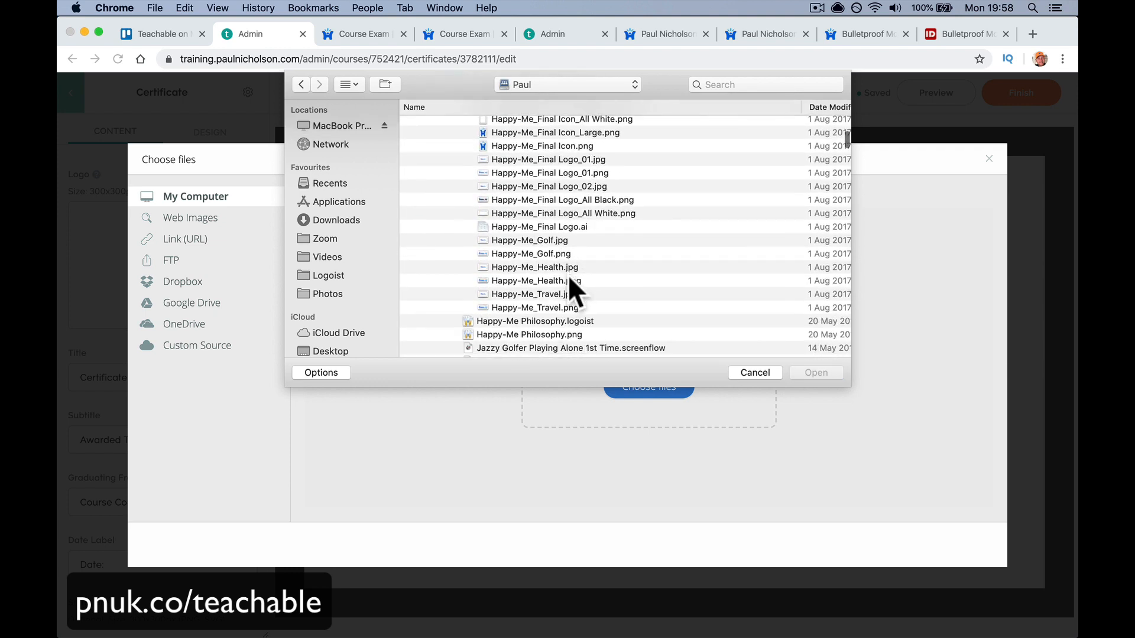
scroll(569, 275, "up", 1)
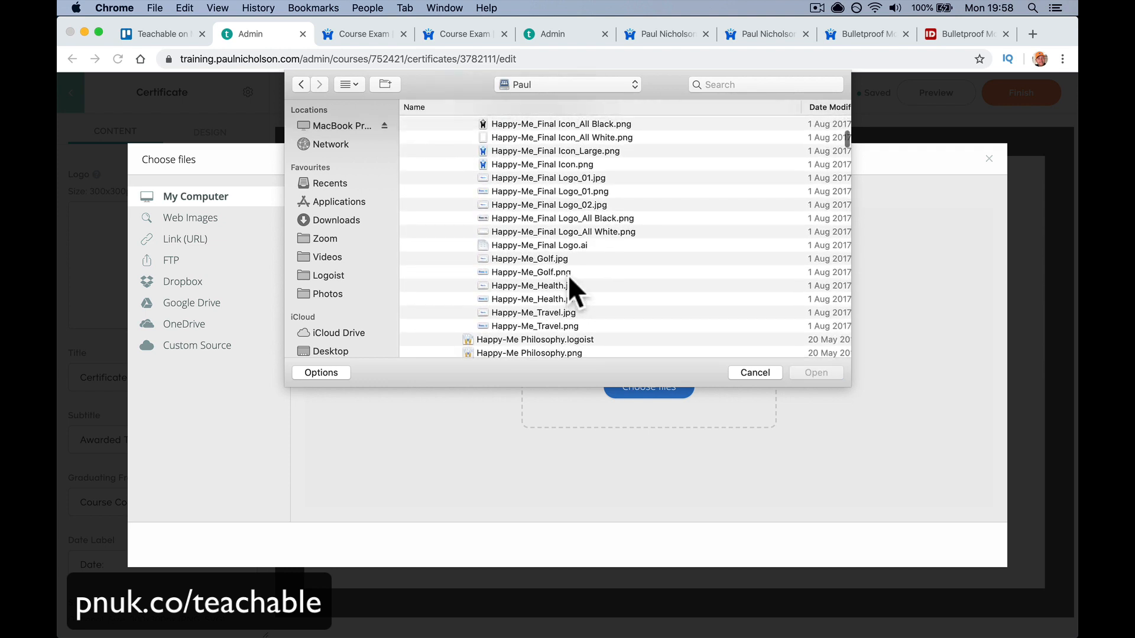
double_click(548, 163)
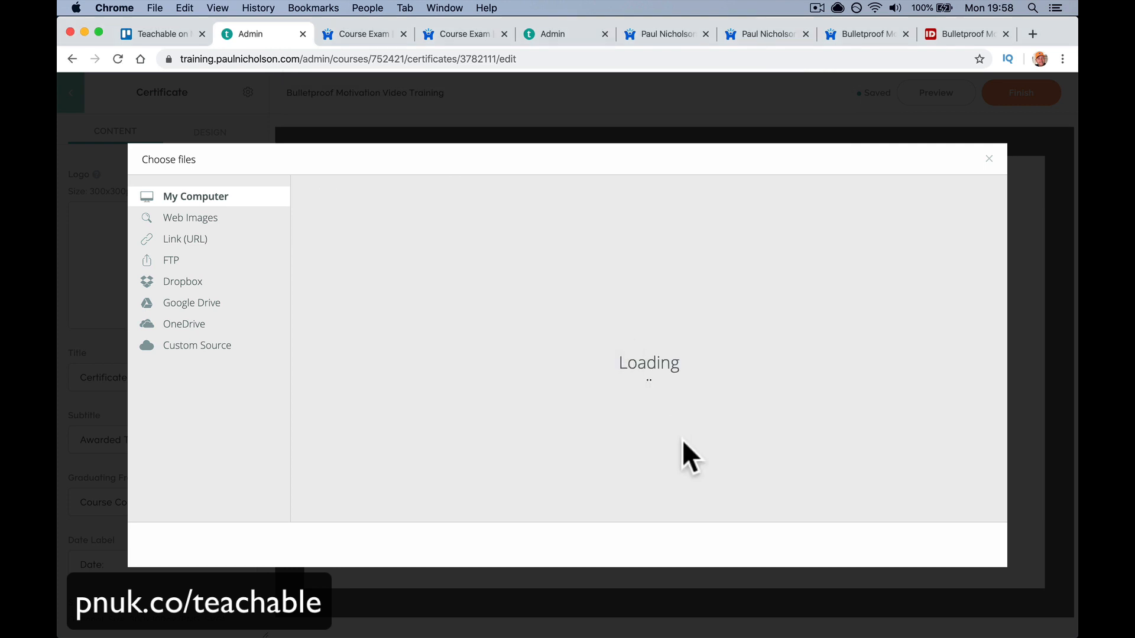
left_click(957, 544)
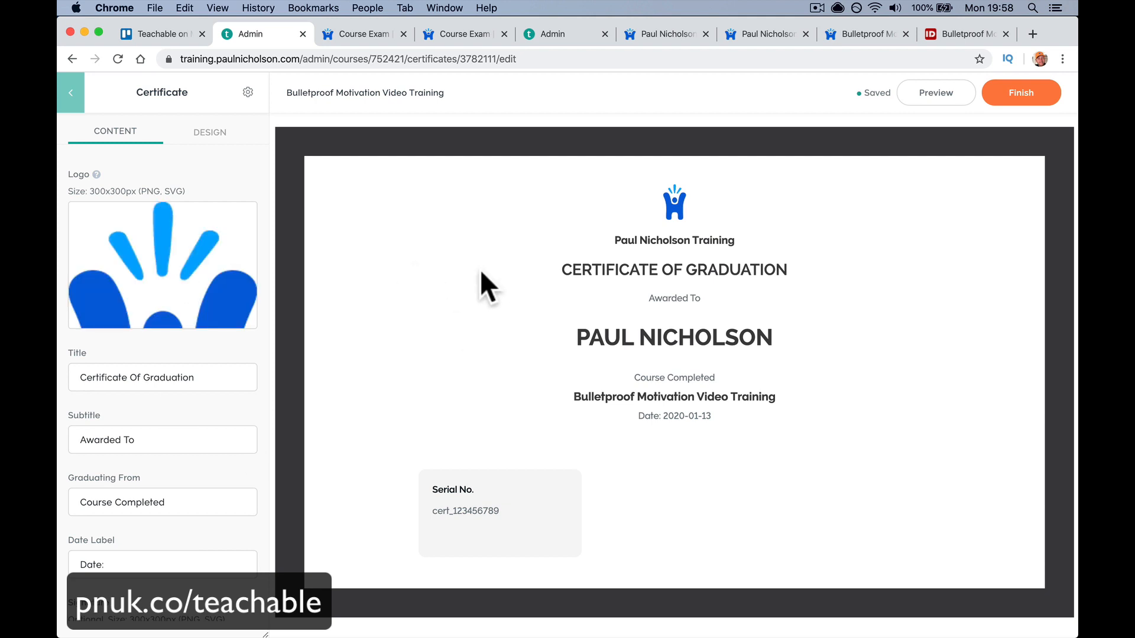
- Upload Happy-Me_Business.png as the certificate's signature image
scroll(172, 373, "down", 4)
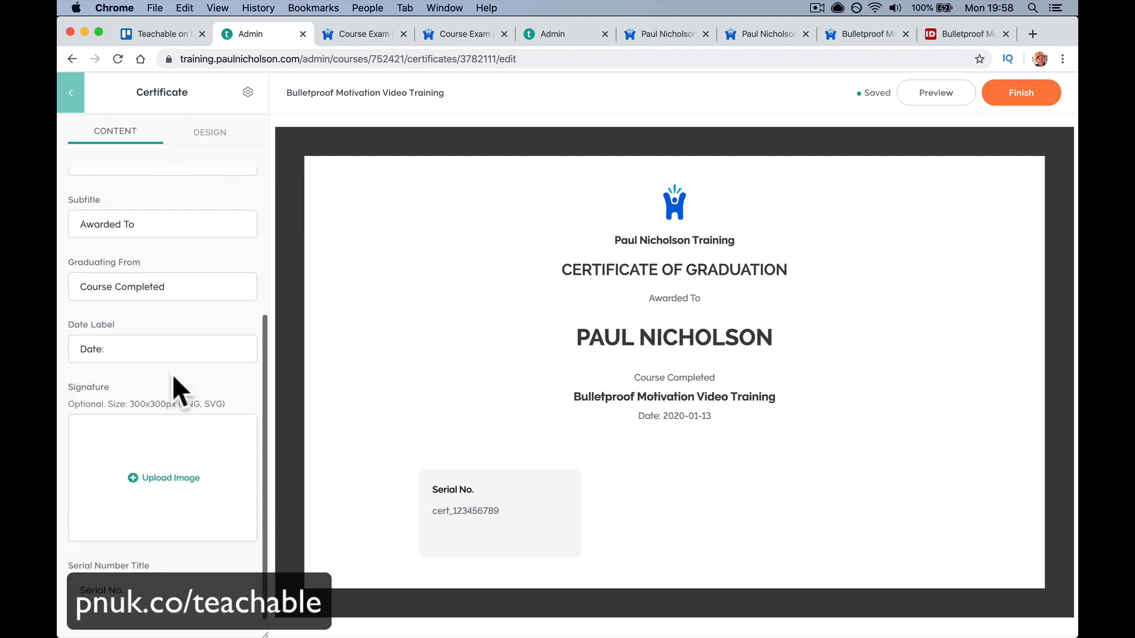
left_click(170, 478)
left_click(642, 394)
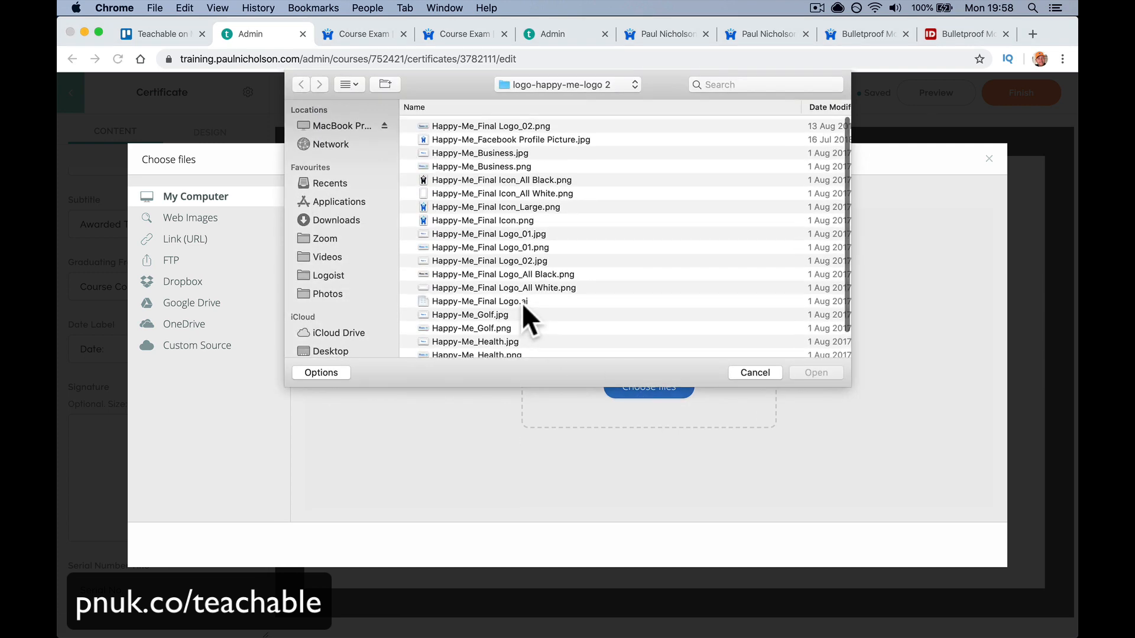
double_click(505, 164)
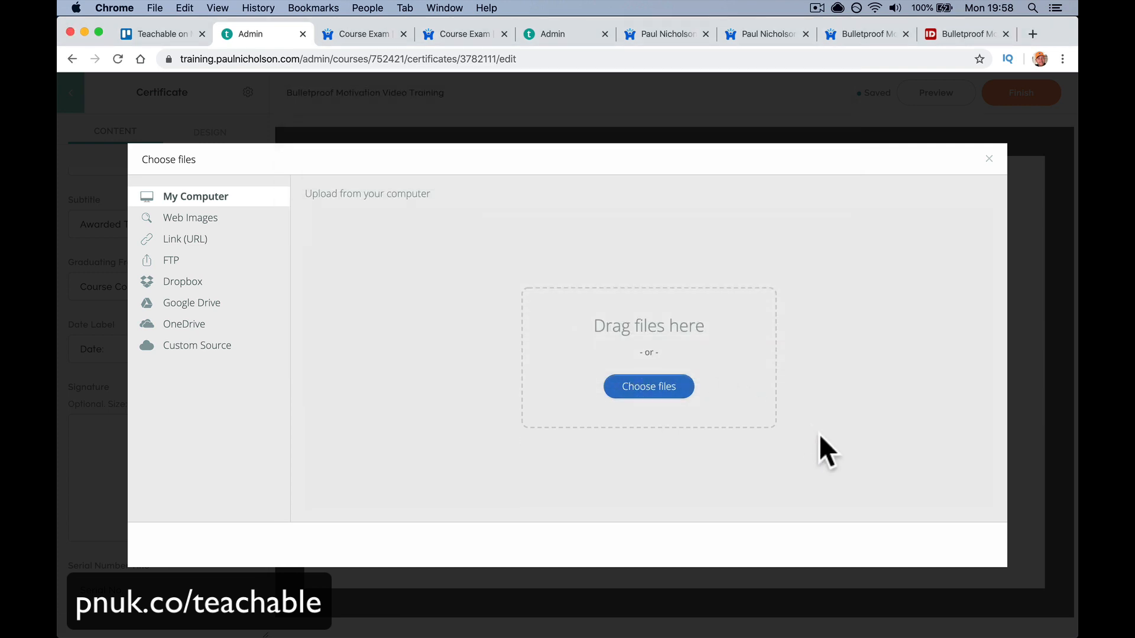
left_click(946, 543)
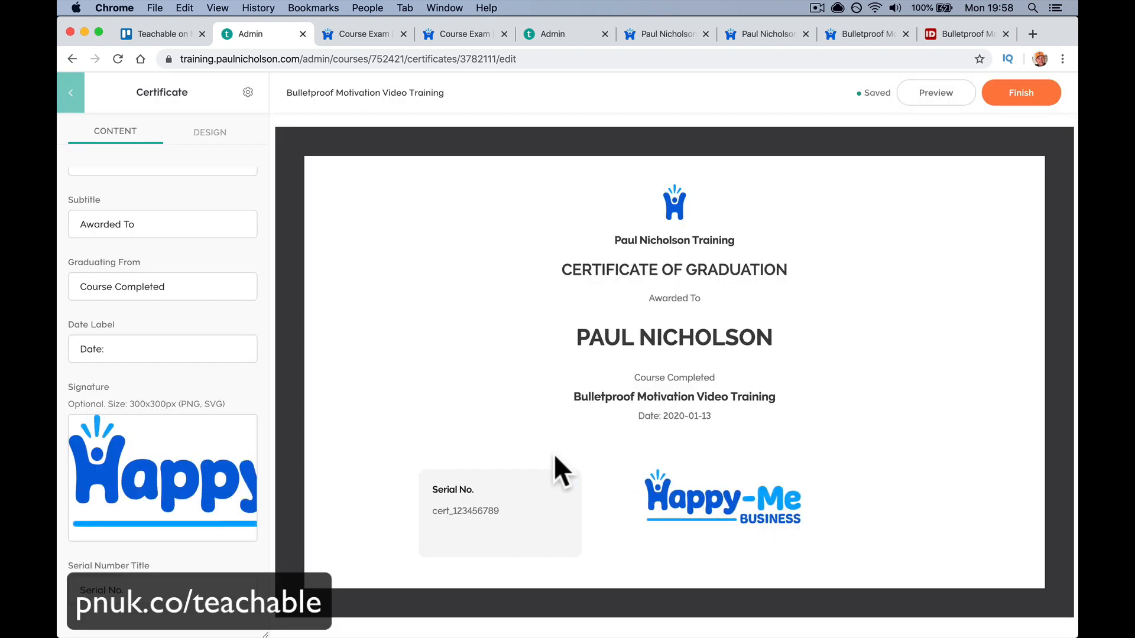
- Set the certificate background colour to #0264DD, sampled from the Happy-Me logo blue
mouse_move(175, 446)
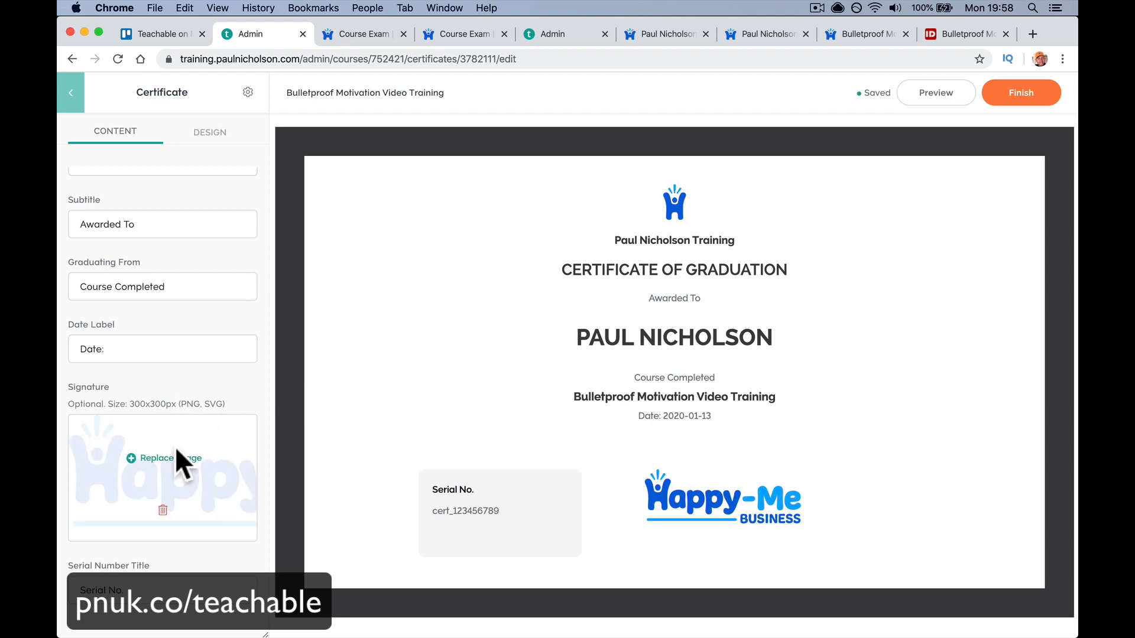
left_click(211, 125)
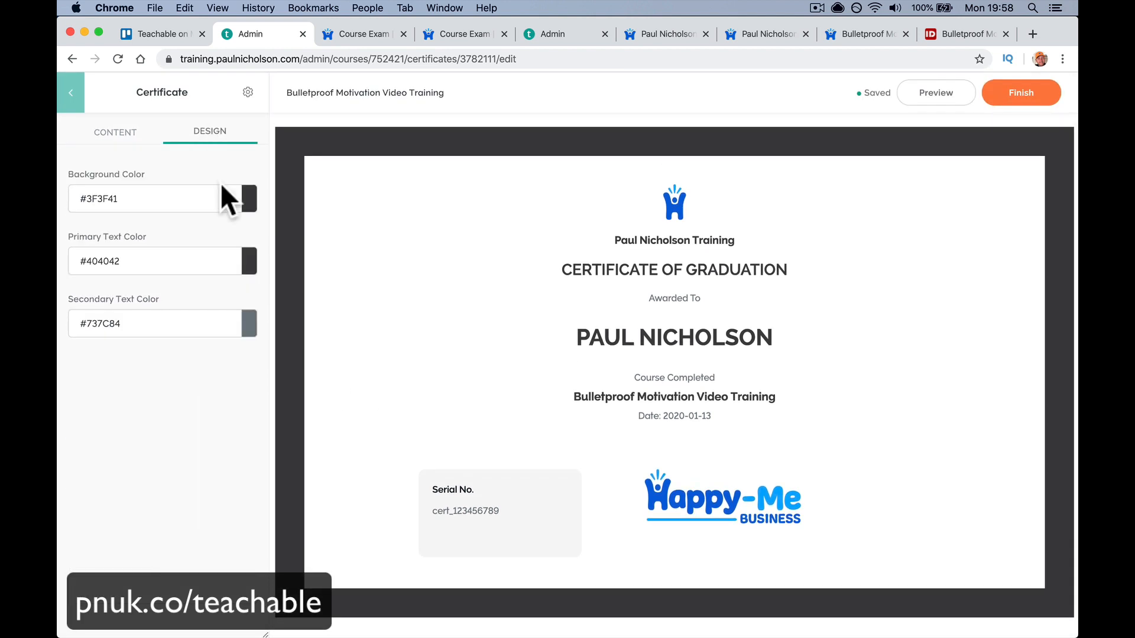
left_click(250, 201)
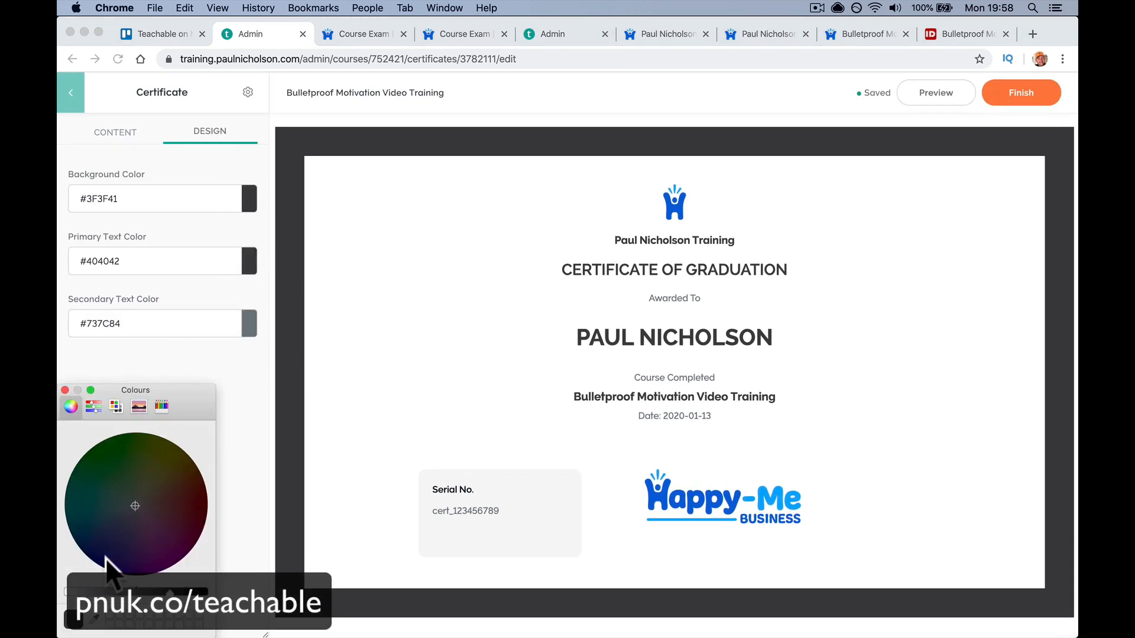
left_click(94, 619)
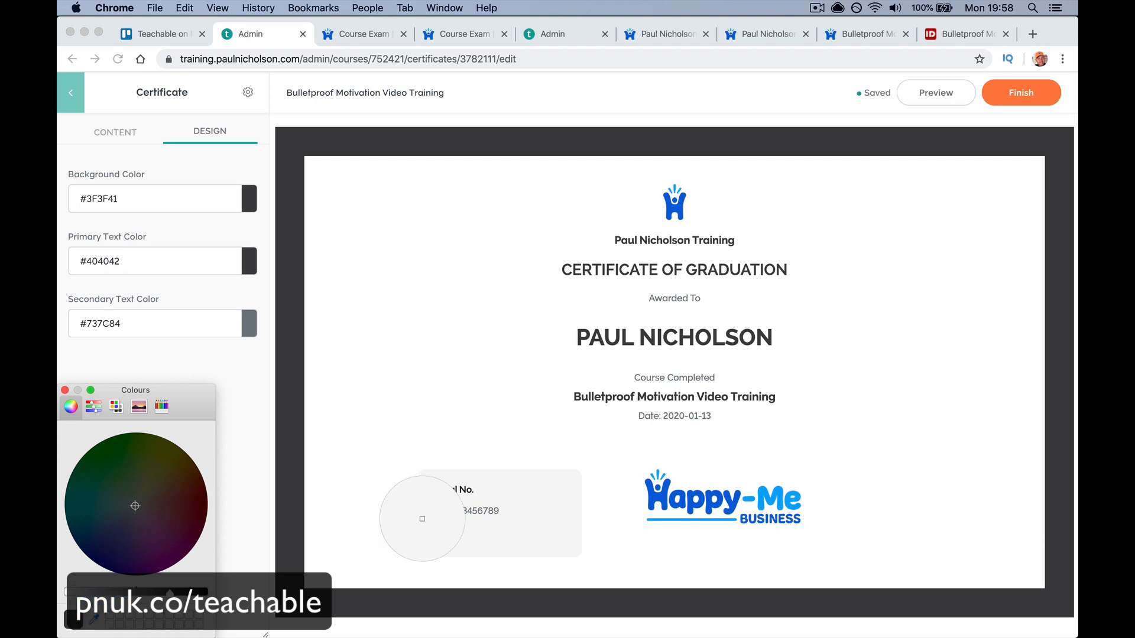
left_click(671, 501)
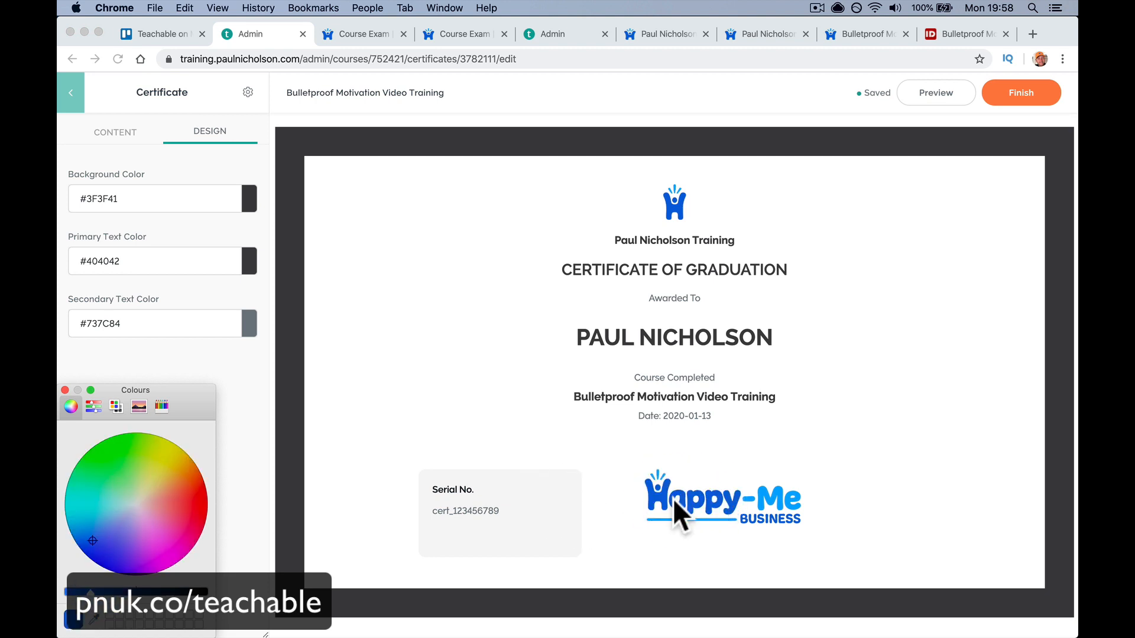
left_click(235, 520)
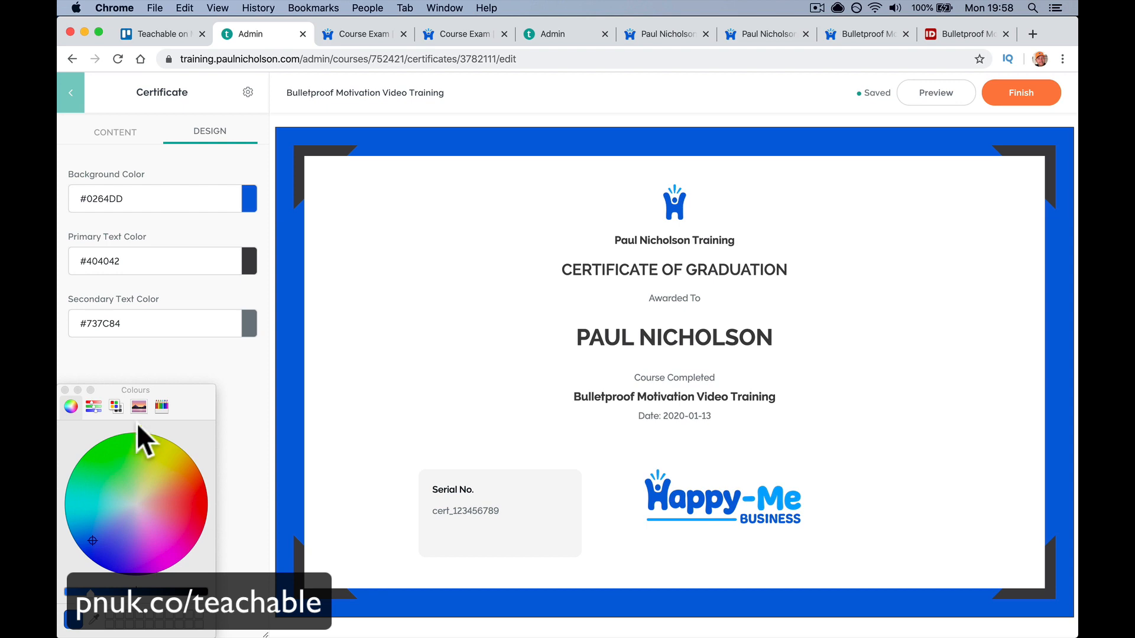
- Finish and activate the certificate for all students, then preview the course sales page
left_click(1018, 93)
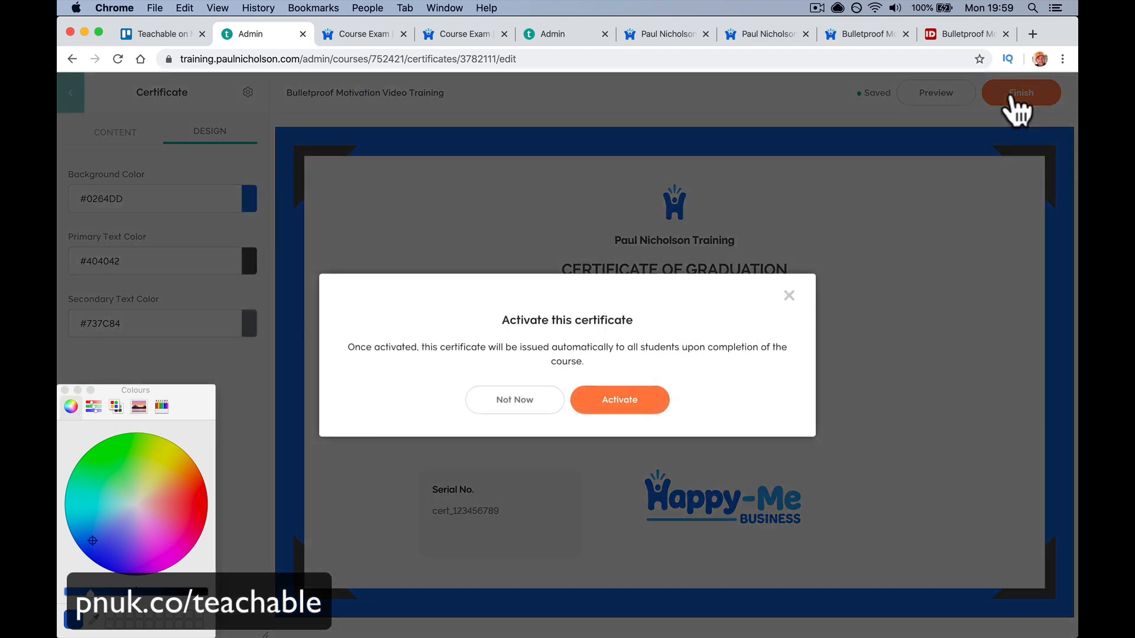
left_click(609, 399)
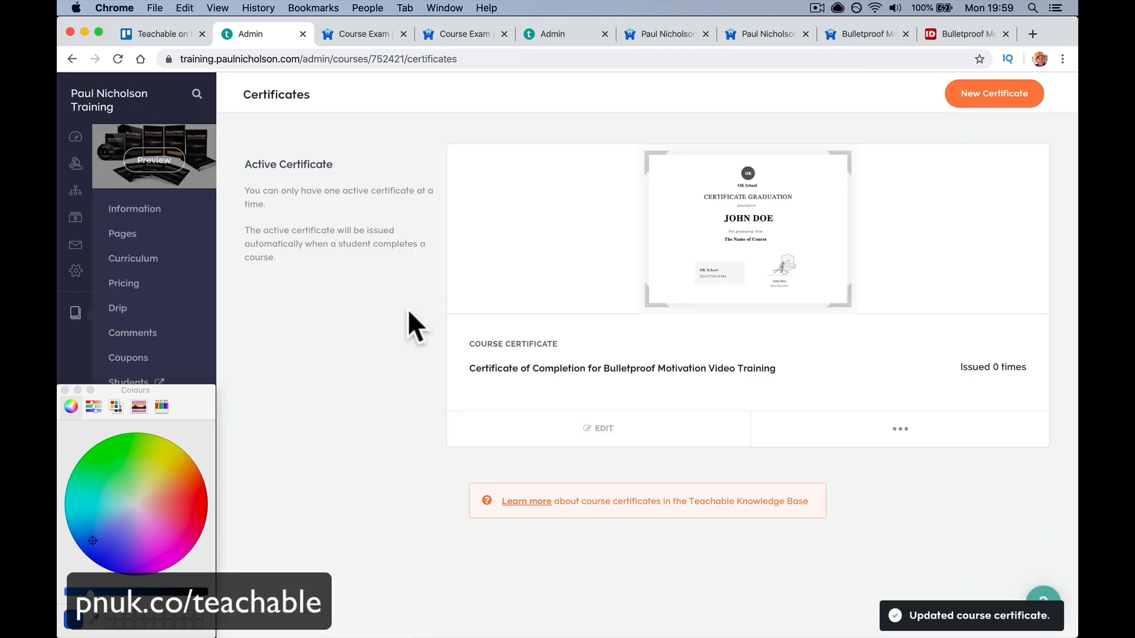
left_click(64, 390)
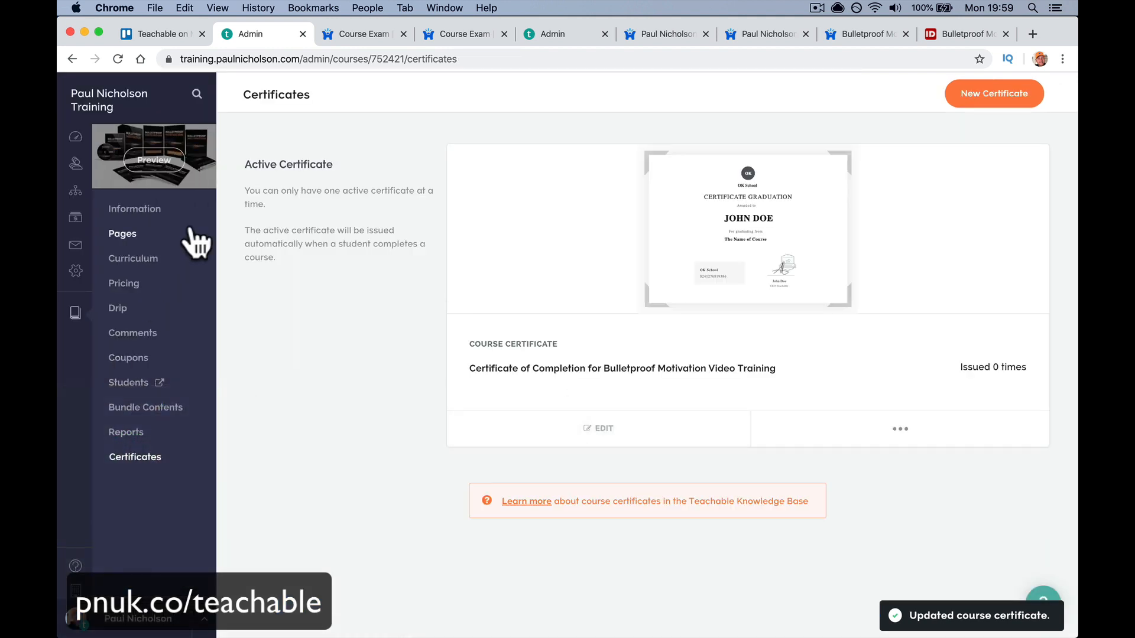
left_click(154, 160)
left_click(442, 303)
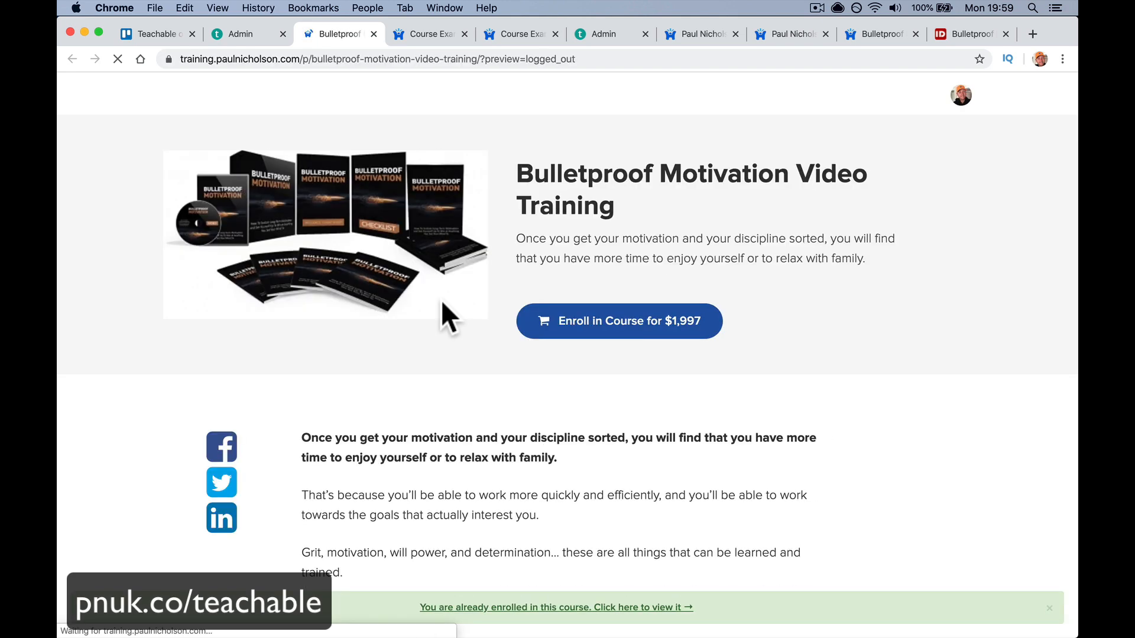
- Confirm the first curriculum lesson is still locked for 5 days, then return to the course's Drip page
scroll(441, 302, "down", 10)
scroll(442, 303, "down", 3)
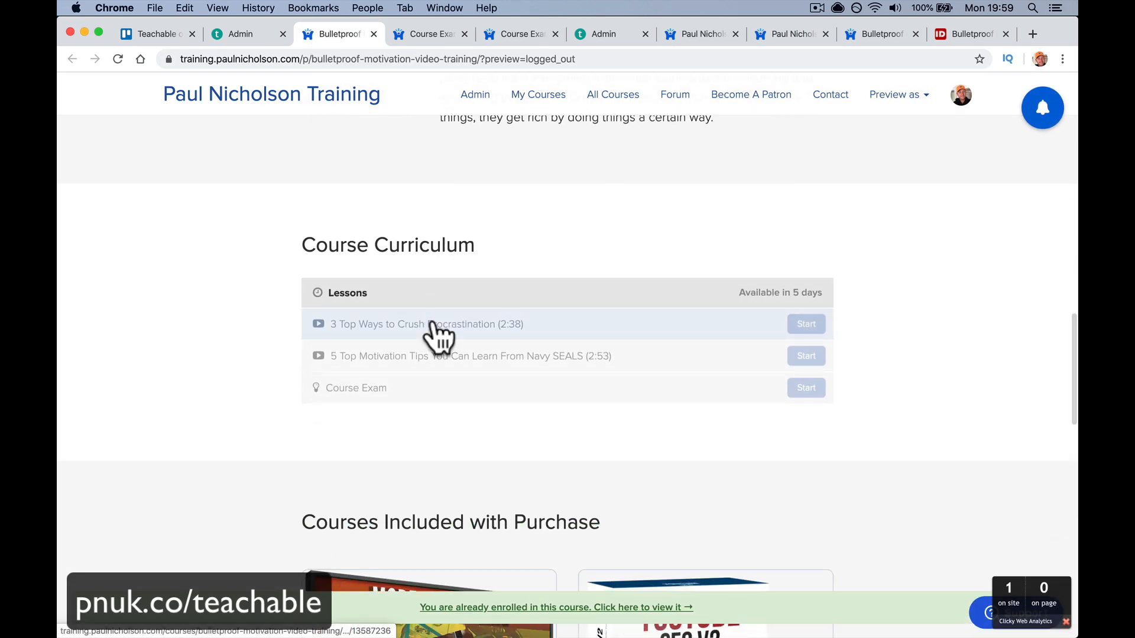
left_click(433, 325)
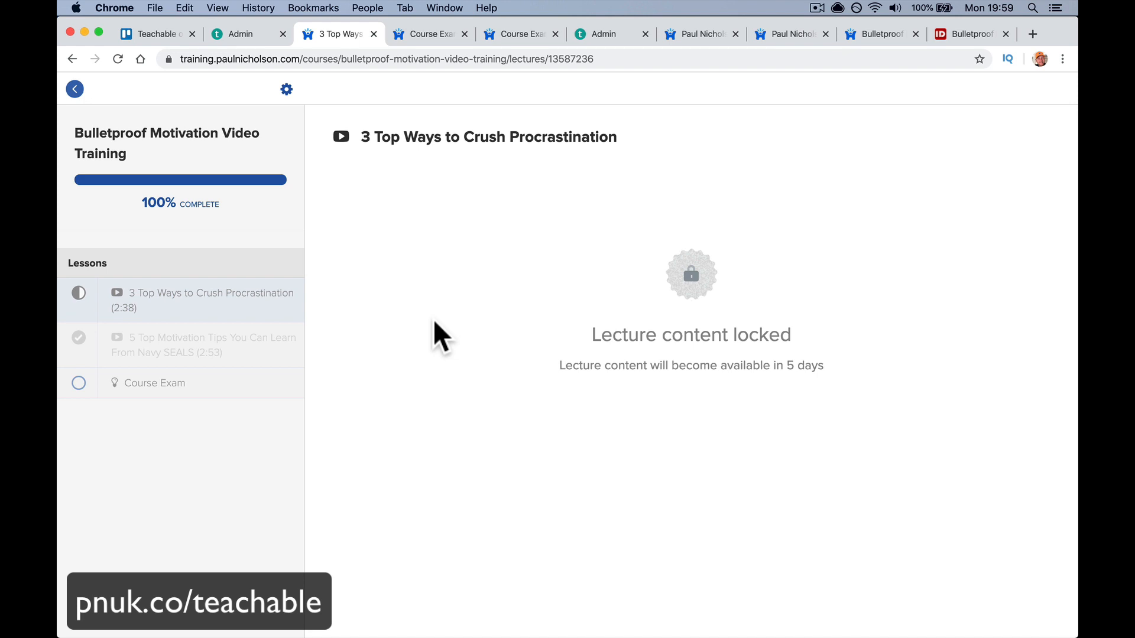
scroll(434, 318, "left", 3)
left_click(254, 38)
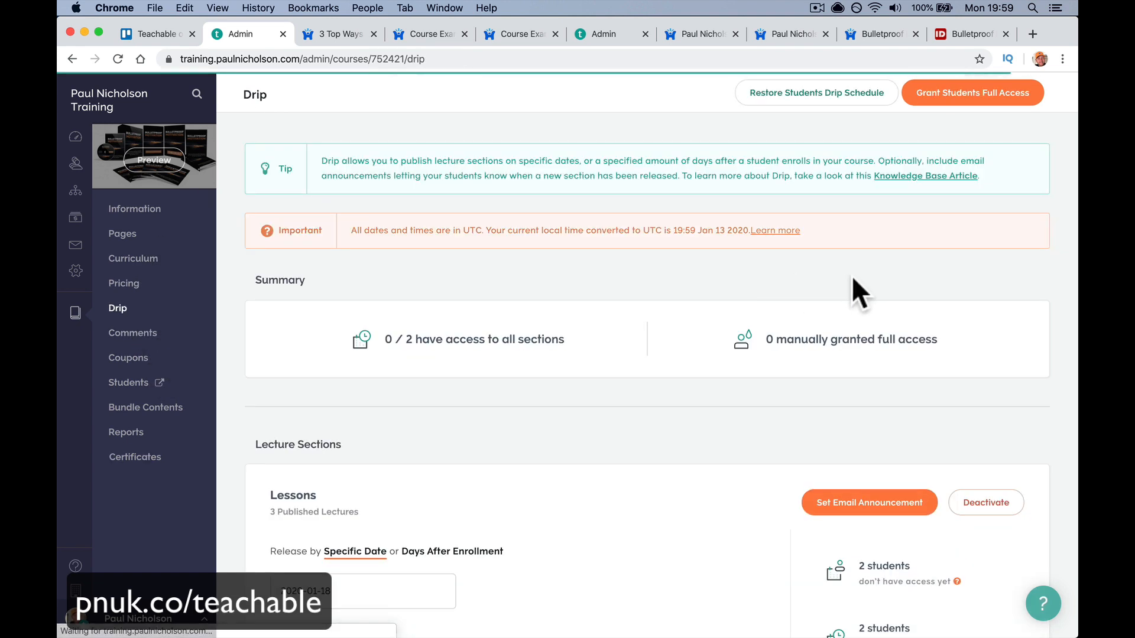
- Restore the students' drip schedule and deactivate the drip on the Lessons section
left_click(828, 100)
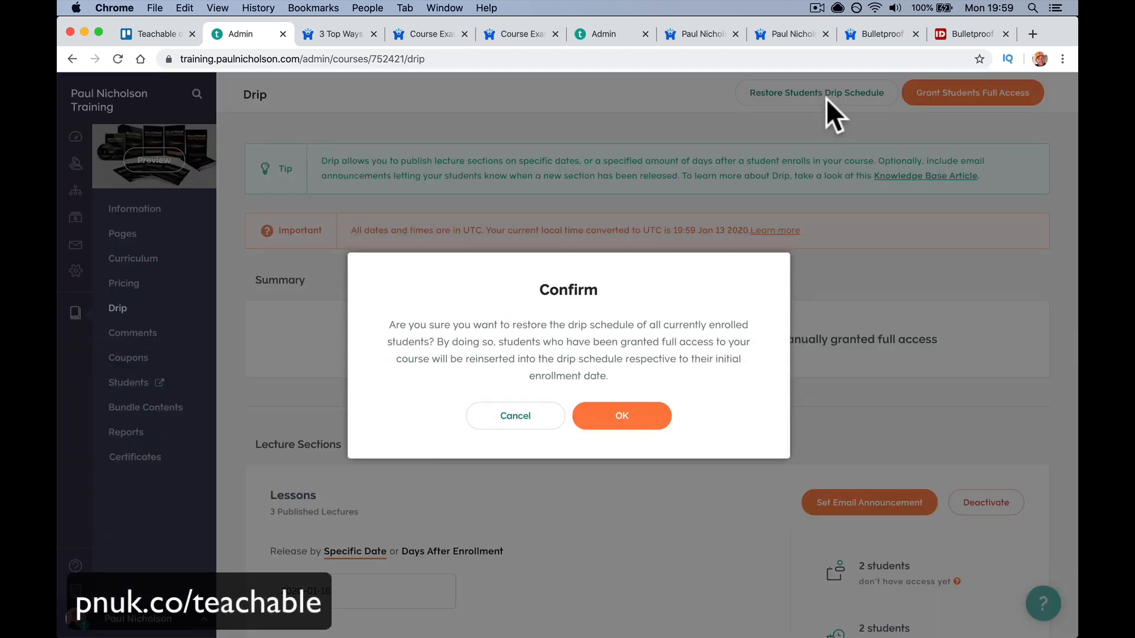
left_click(496, 426)
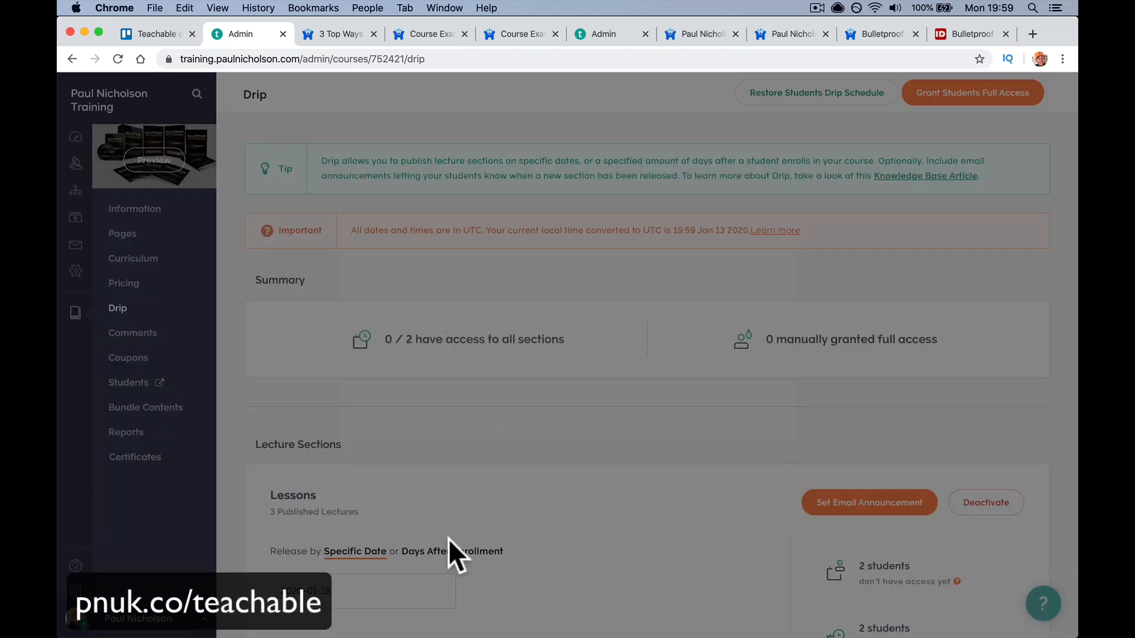
scroll(532, 526, "down", 2)
left_click(988, 436)
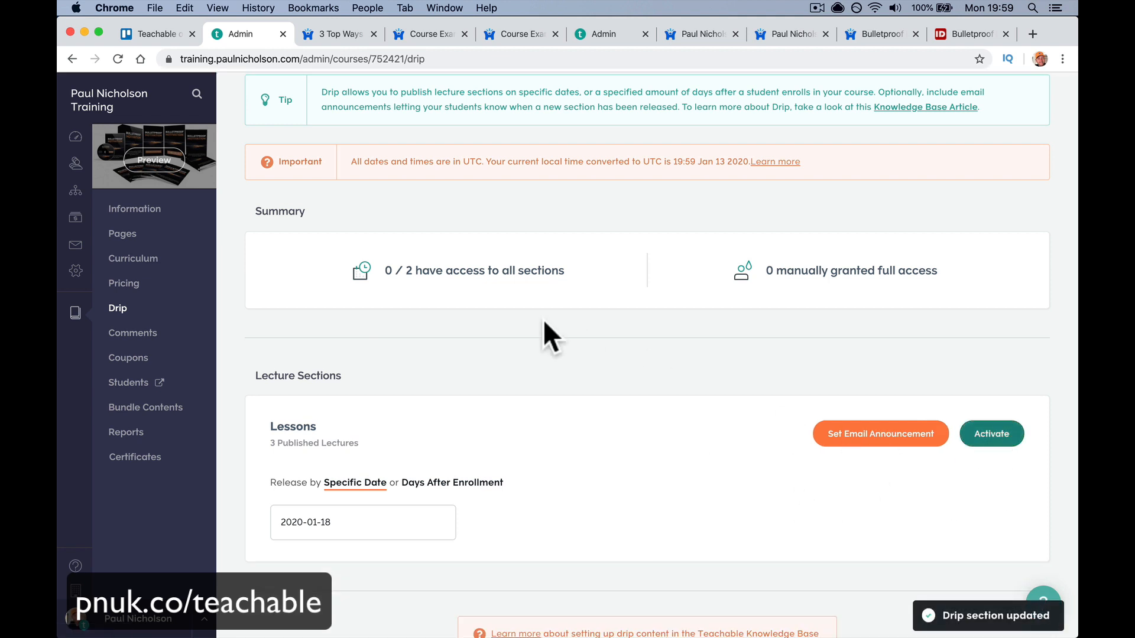
- As a student, open '3 Top Ways to Crush Procrastination' and complete both lessons to reach the Course Exam
left_click(157, 165)
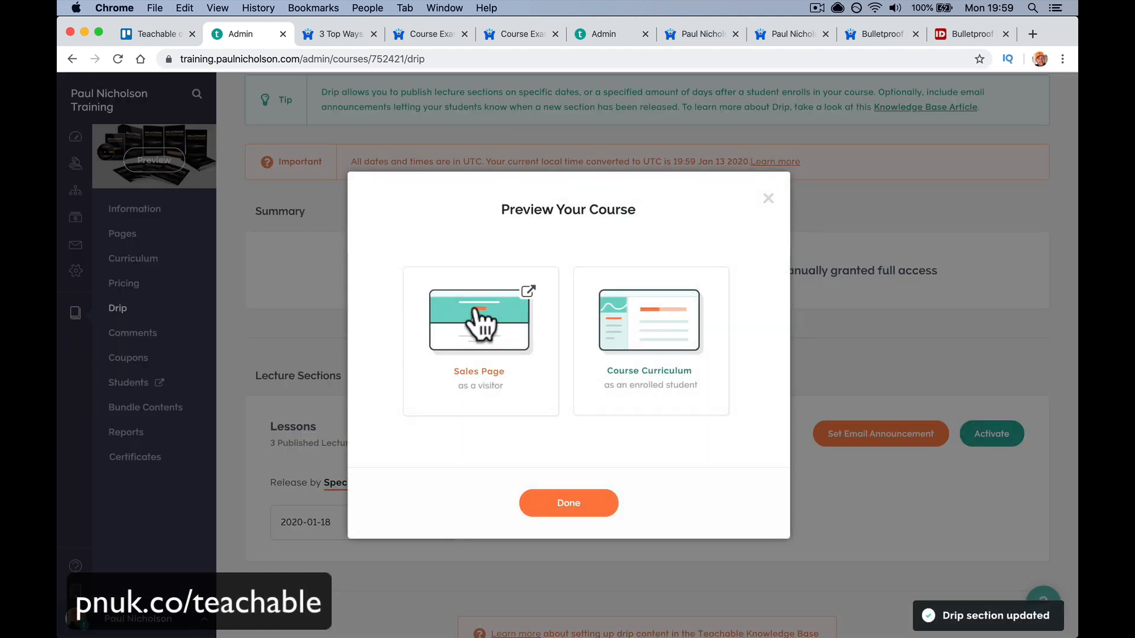
left_click(497, 322)
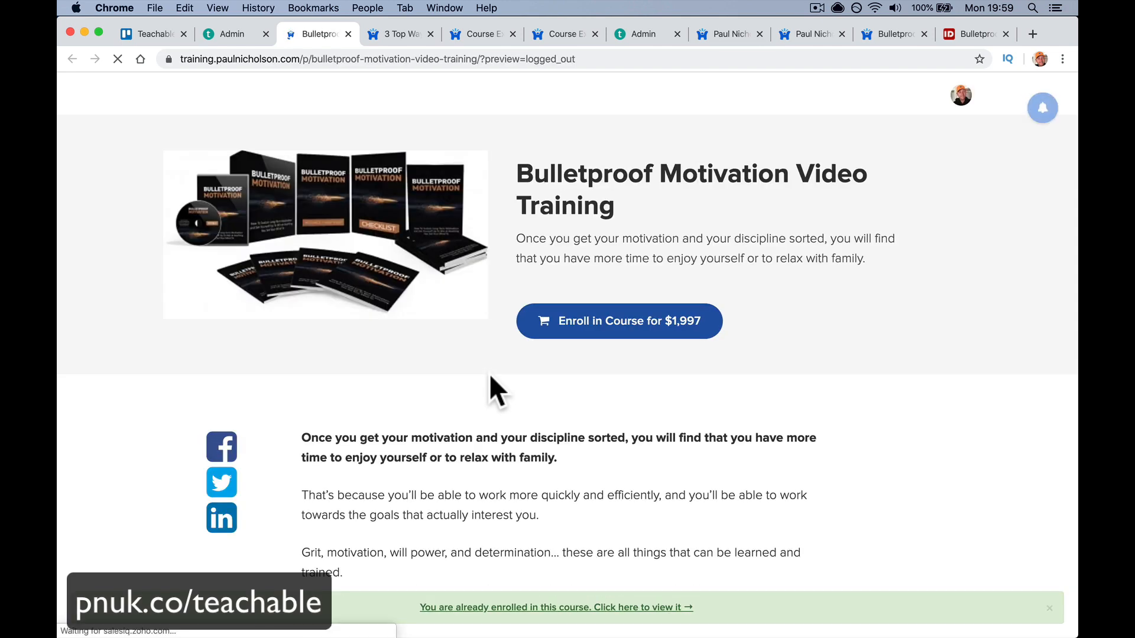
scroll(490, 376, "down", 5)
scroll(490, 374, "down", 10)
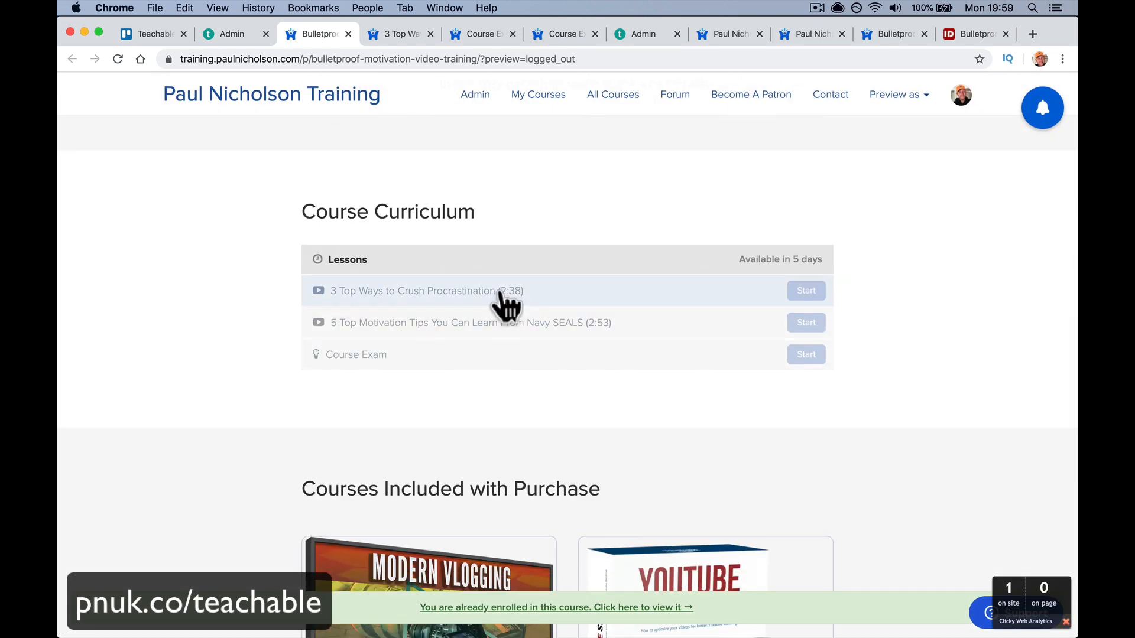
left_click(501, 291)
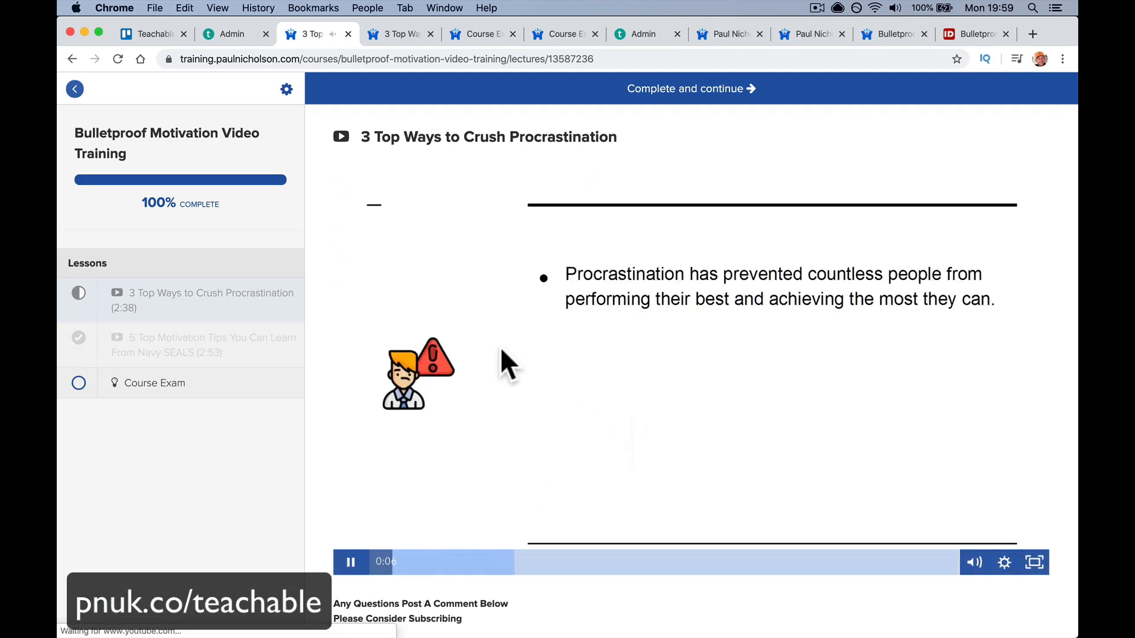
left_click(348, 561)
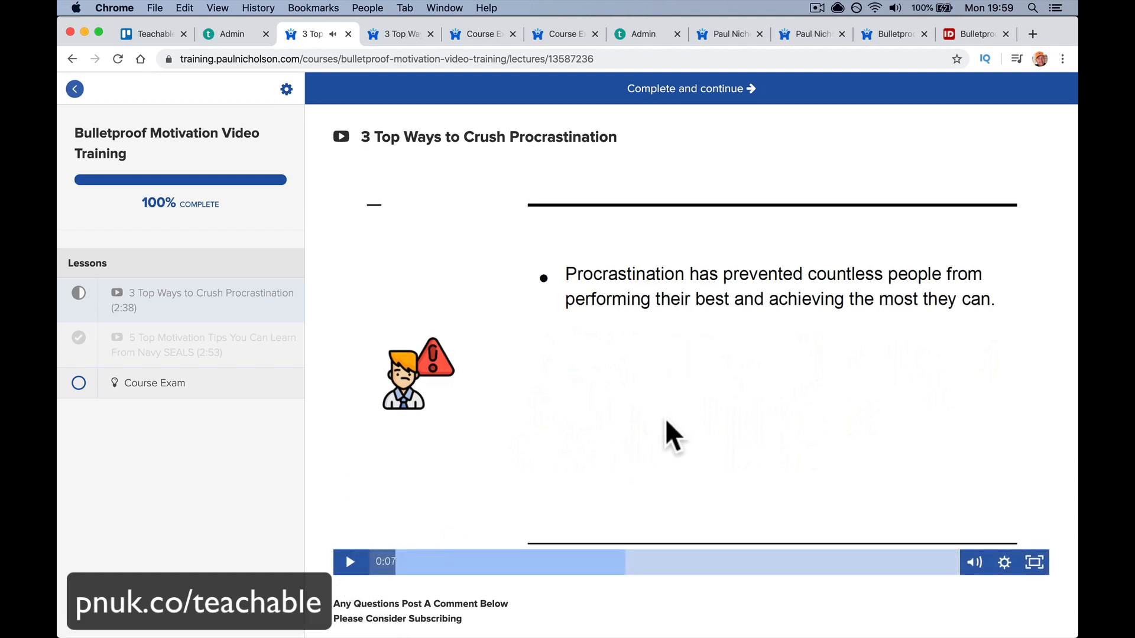
left_click(723, 100)
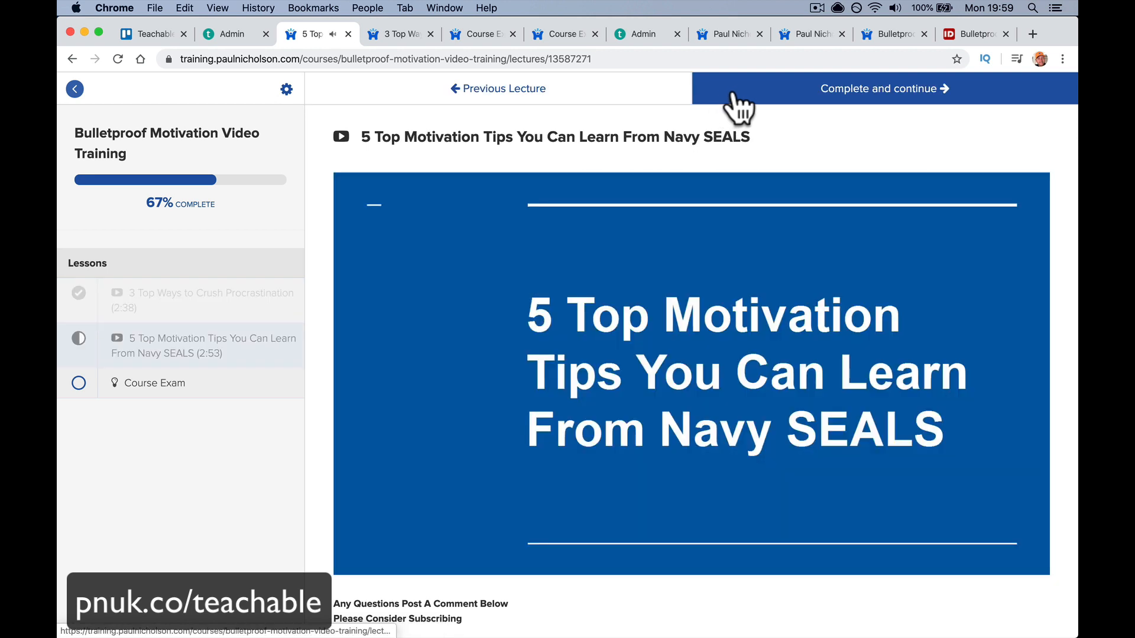
left_click(733, 93)
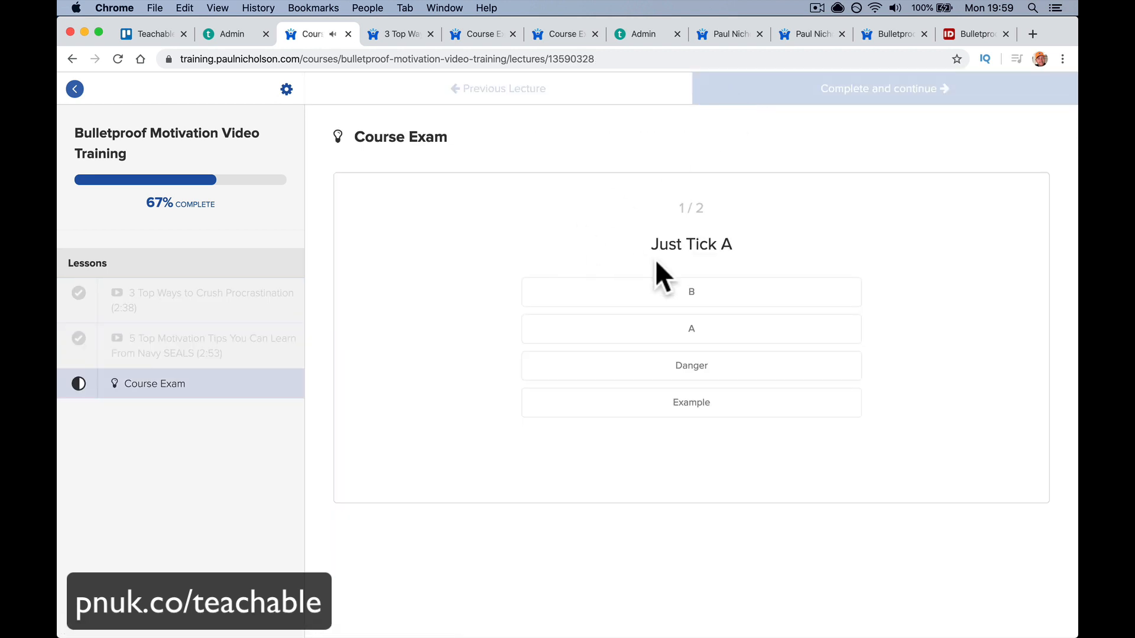
- Answer the Course Exam with Example and DAnger, scoring 0 / 2
left_click(672, 408)
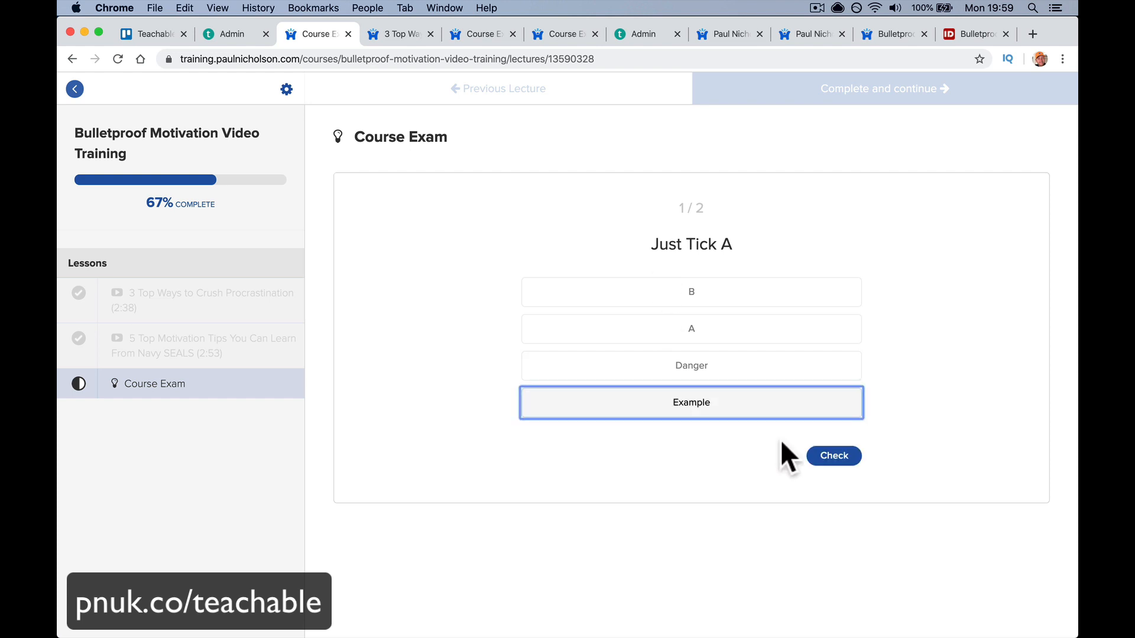
left_click(823, 455)
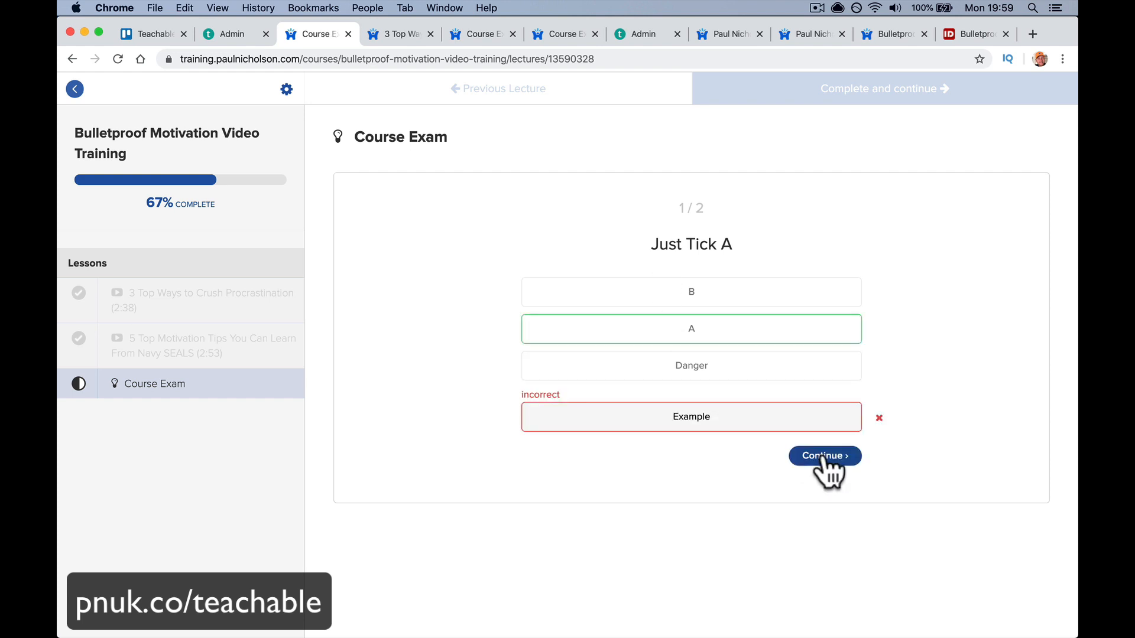
left_click(823, 457)
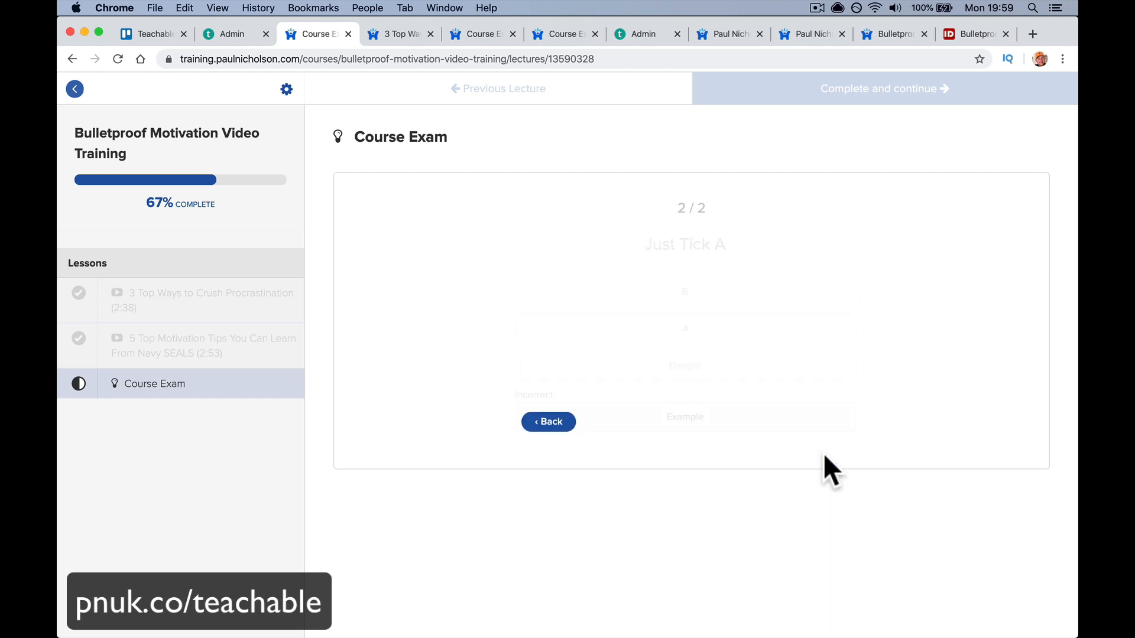
left_click(705, 378)
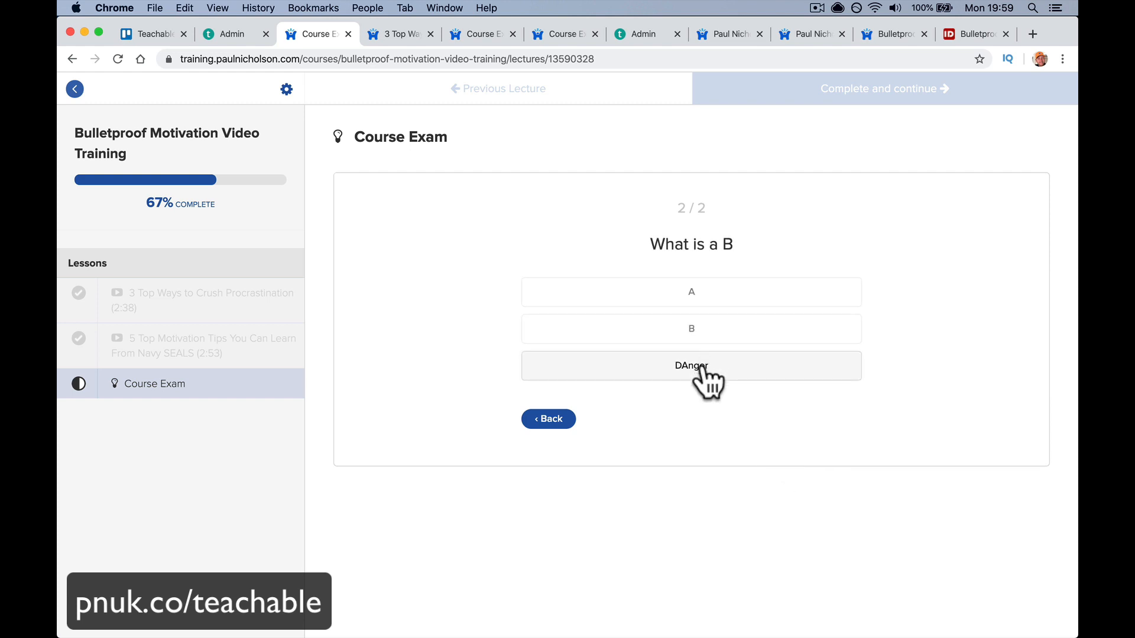
left_click(836, 420)
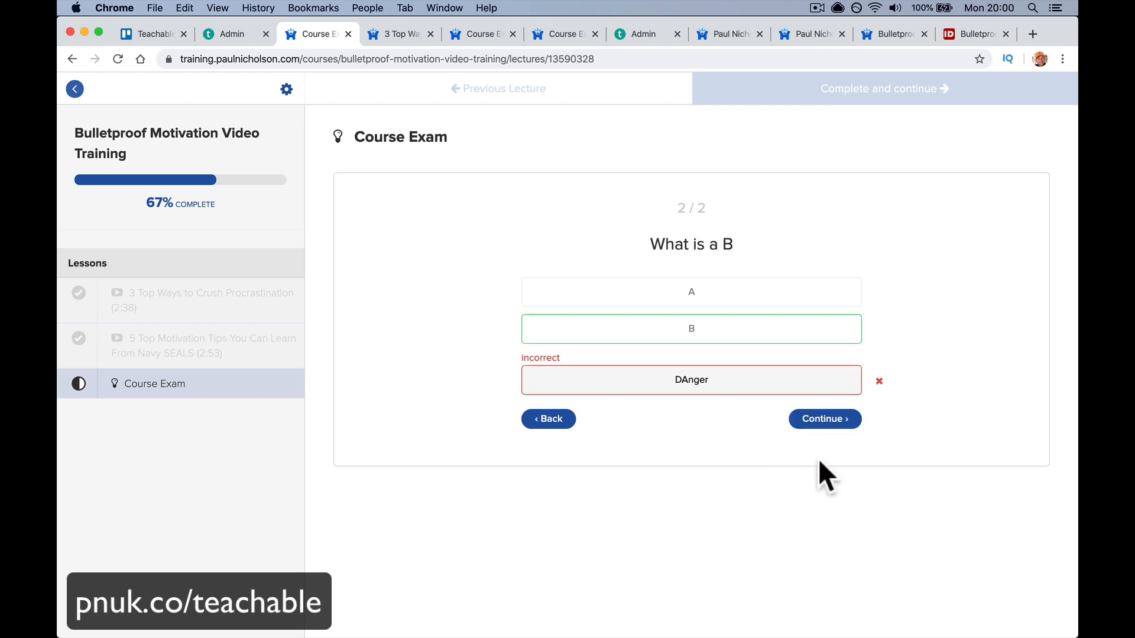
left_click(819, 420)
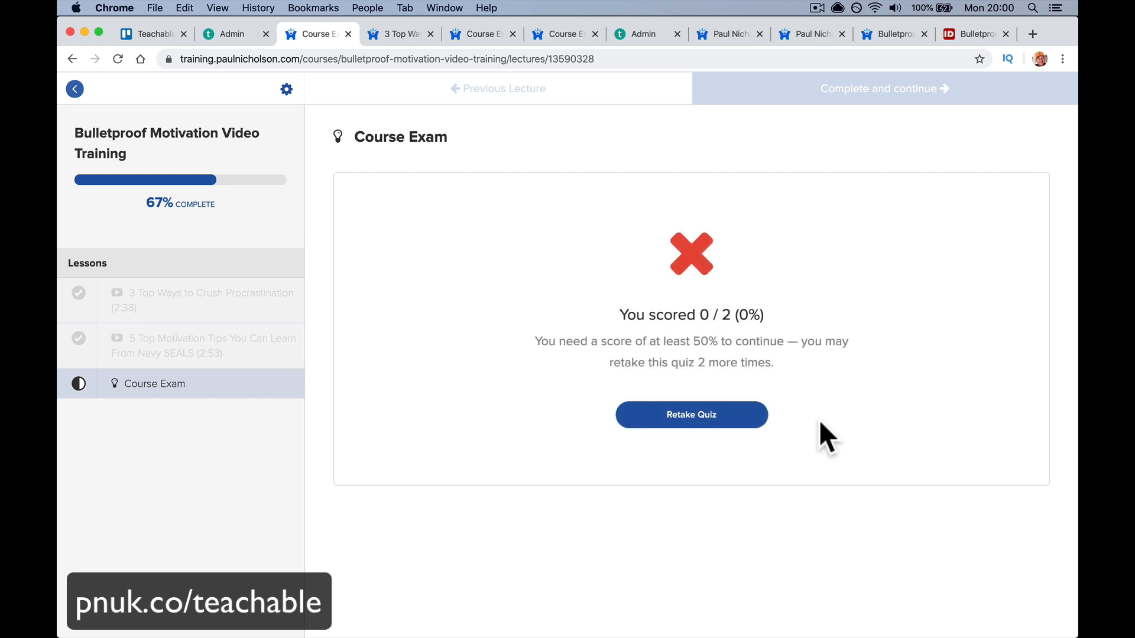
- Retake the exam answering A and B to score 2 / 2 (100%)
left_click(723, 417)
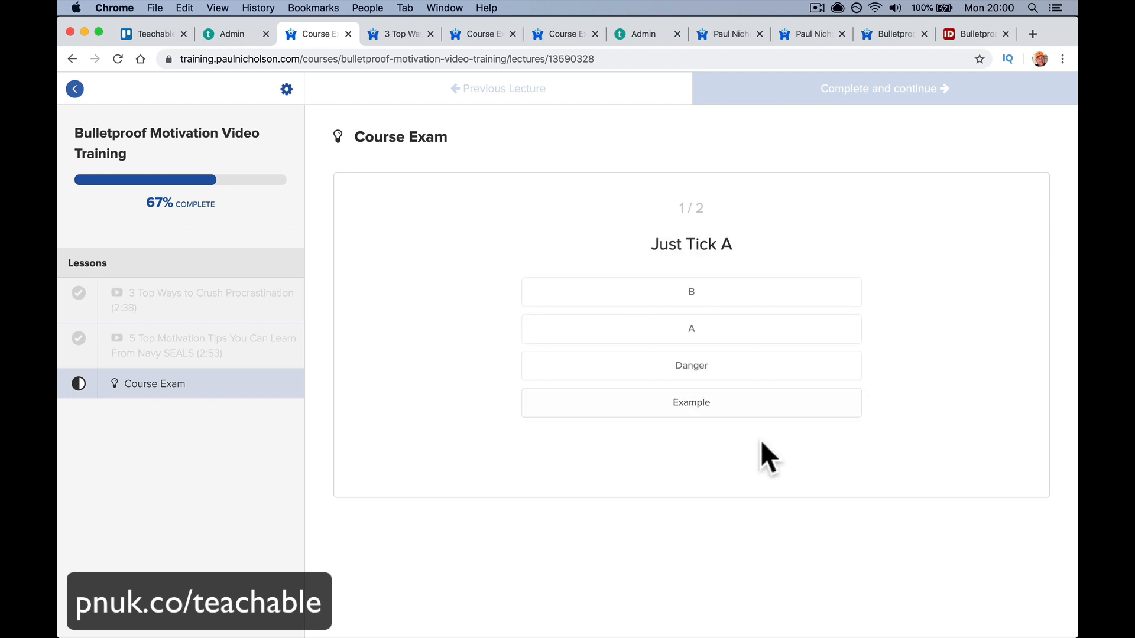
left_click(762, 329)
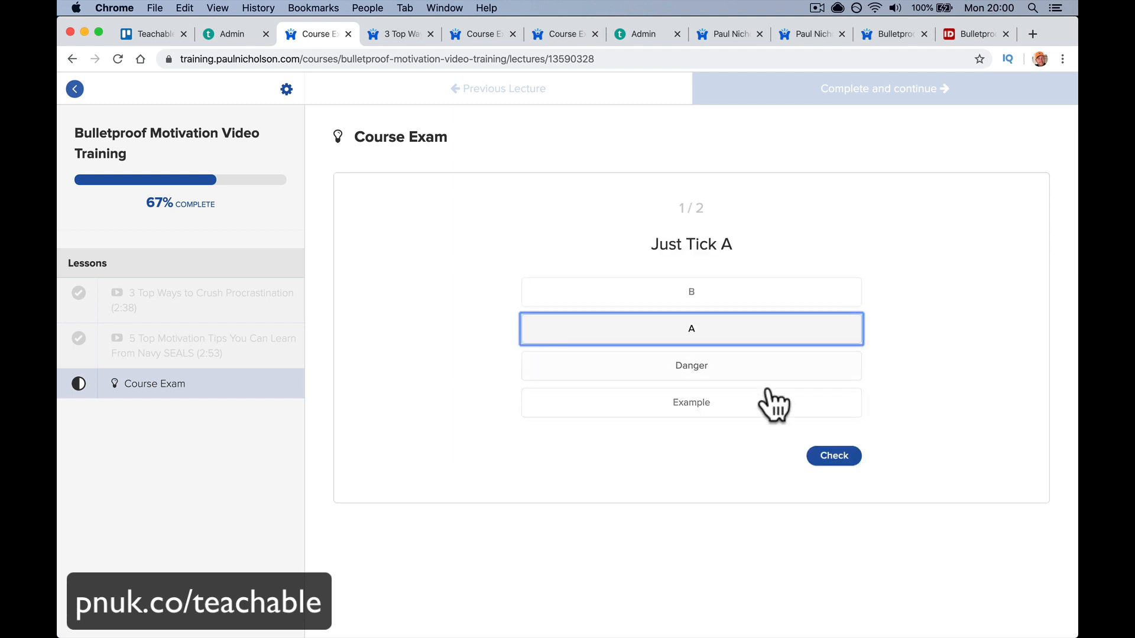
left_click(823, 461)
left_click(789, 457)
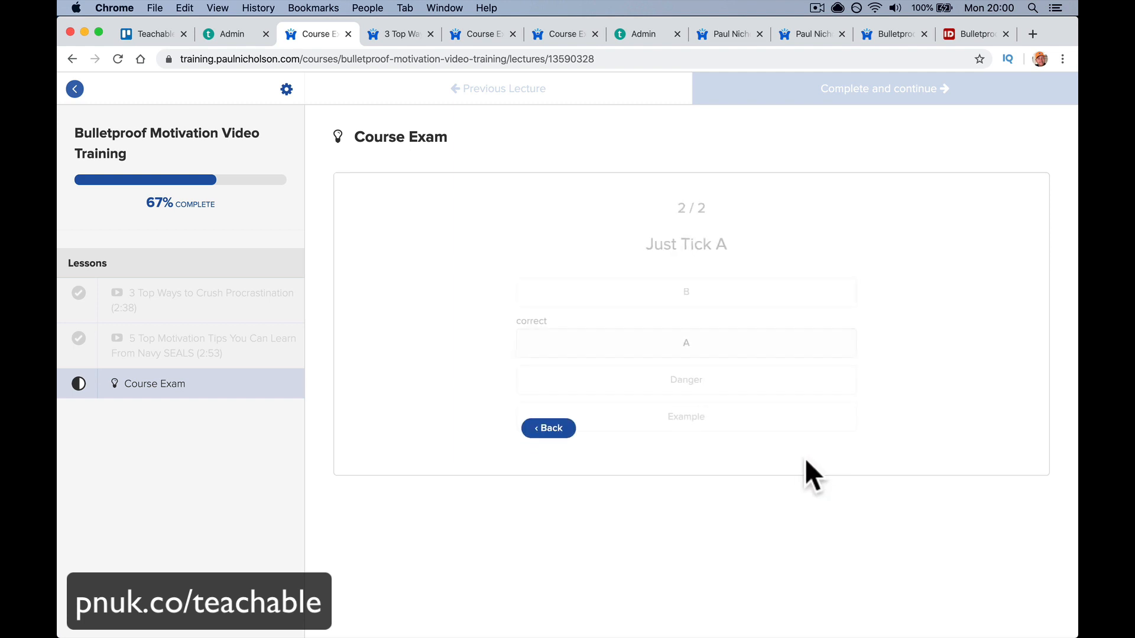
left_click(716, 332)
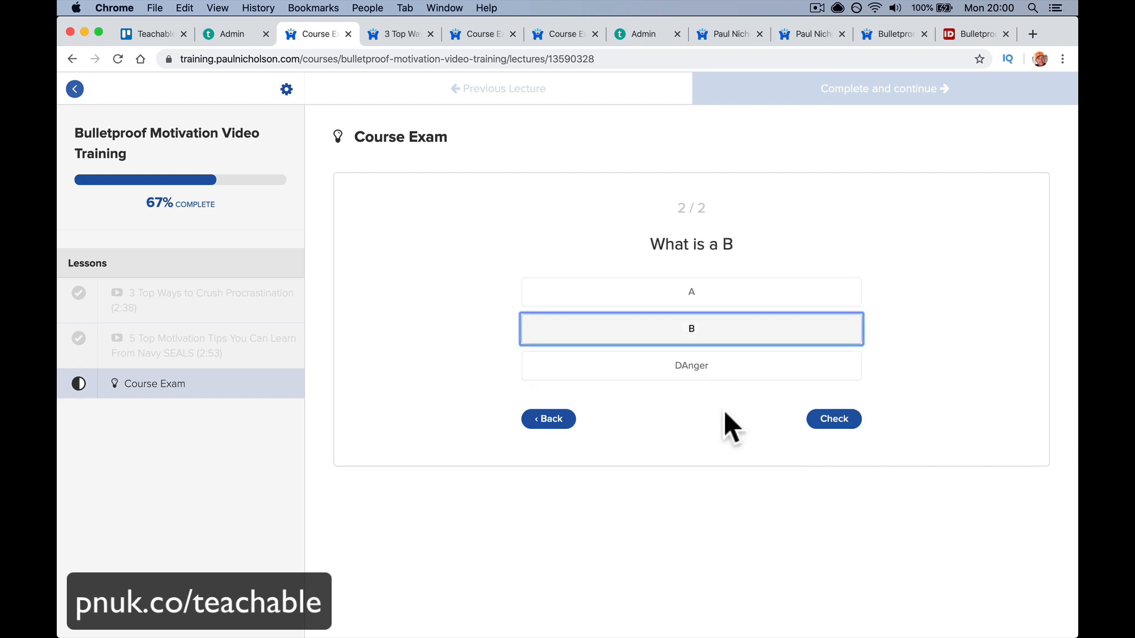
left_click(827, 419)
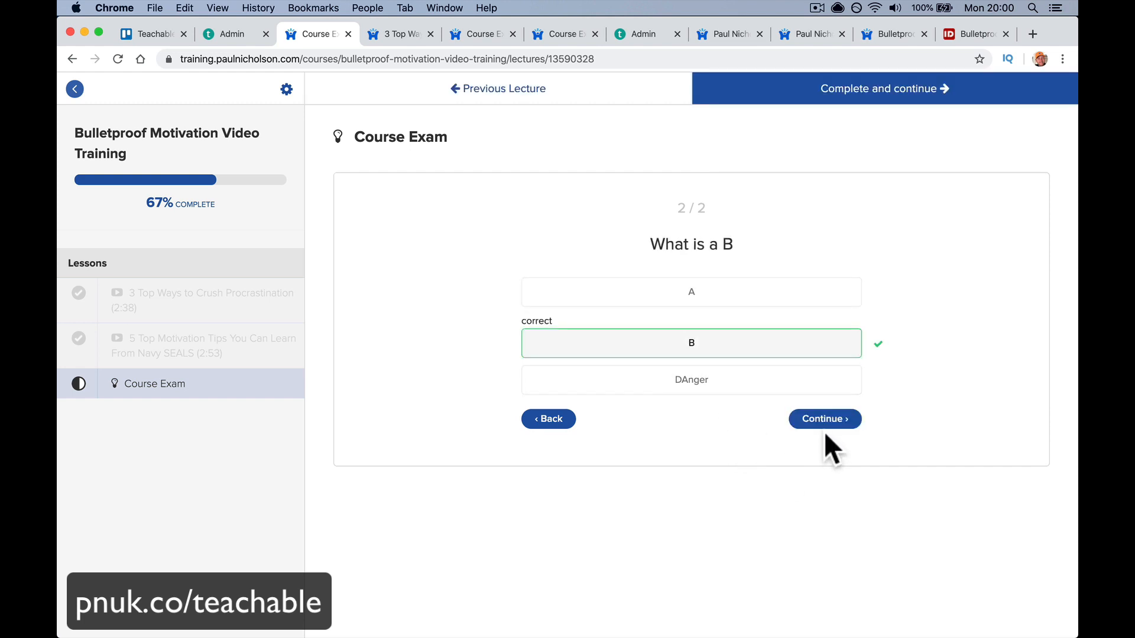
left_click(825, 420)
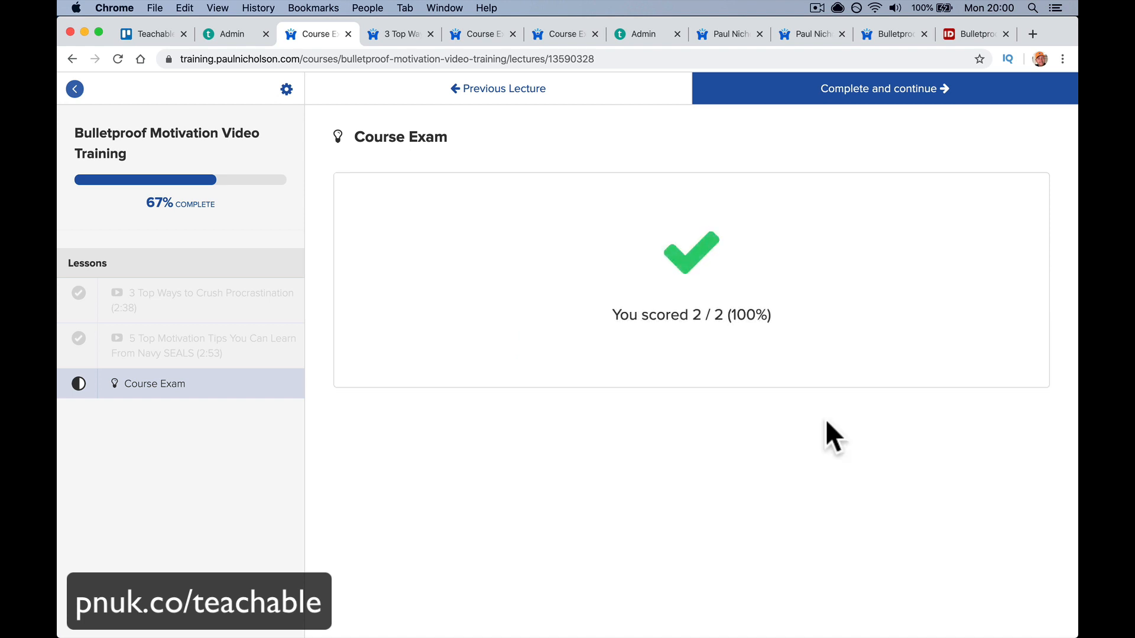
- Complete the Course Exam for 100% progress, then browse the Bulletproof Motivation Video Training sales page curriculum
left_click(853, 99)
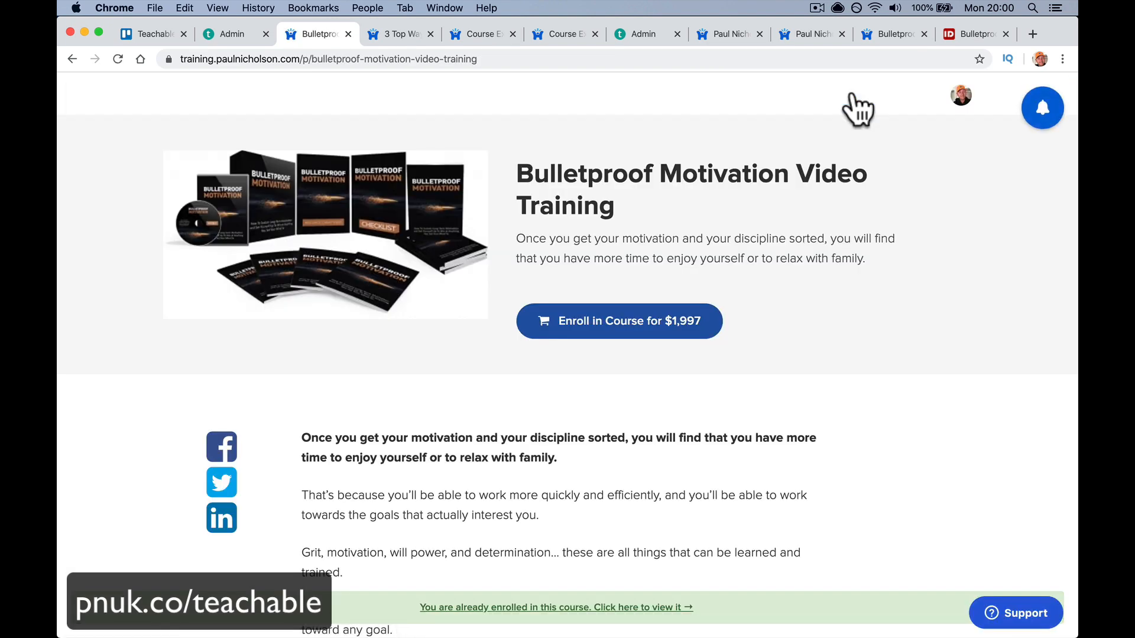
scroll(857, 109, "down", 15)
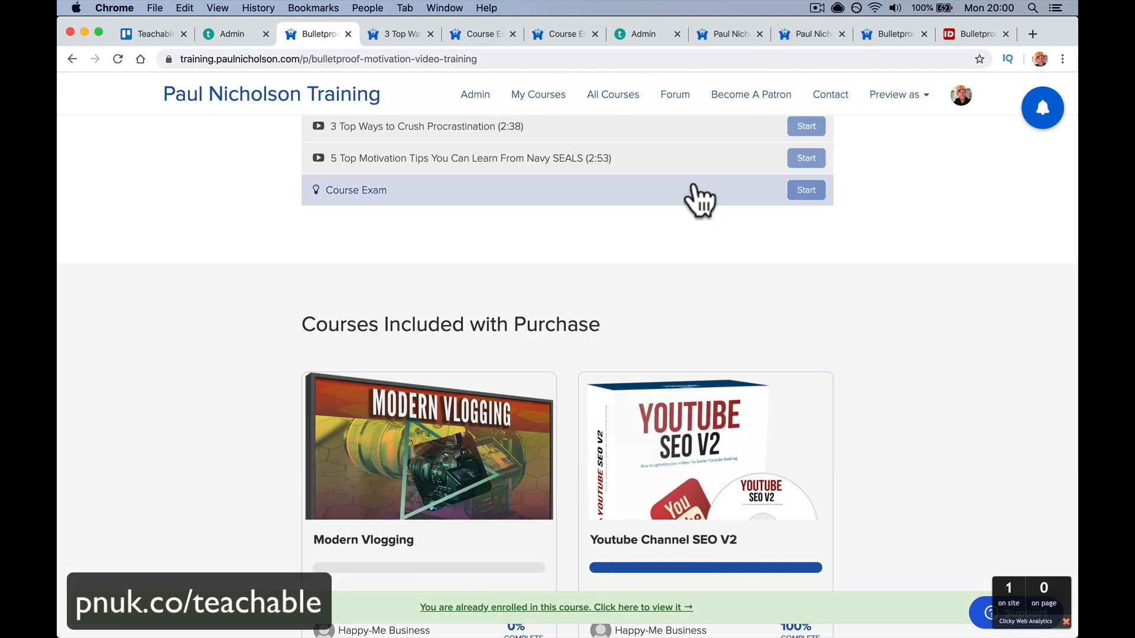
left_click(699, 196)
left_click(781, 110)
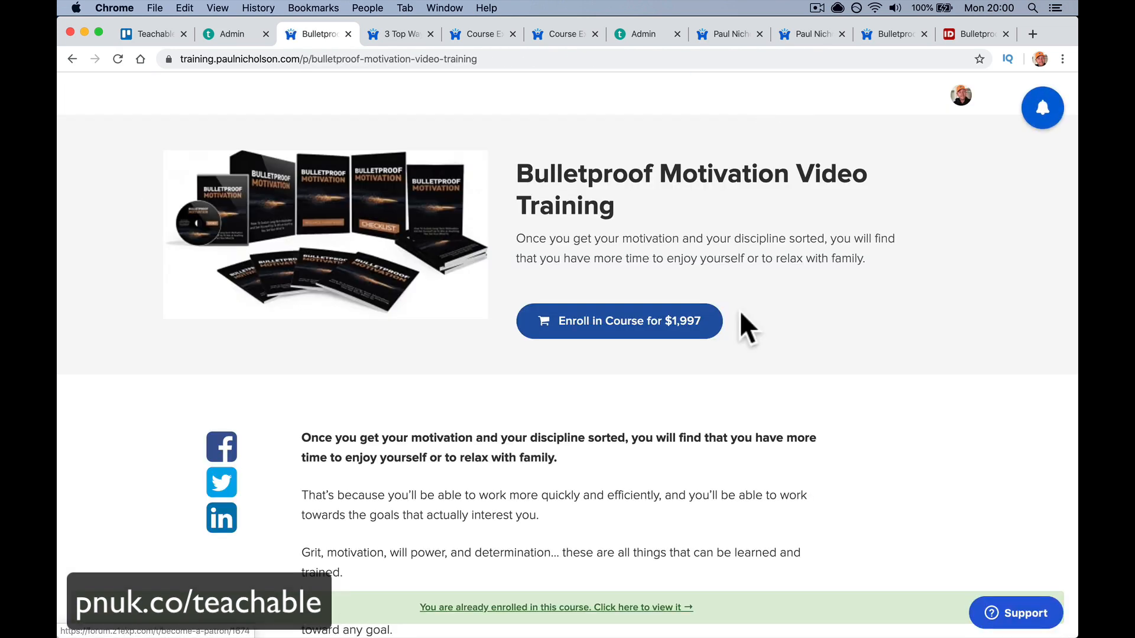
scroll(741, 314, "down", 5)
scroll(740, 310, "down", 10)
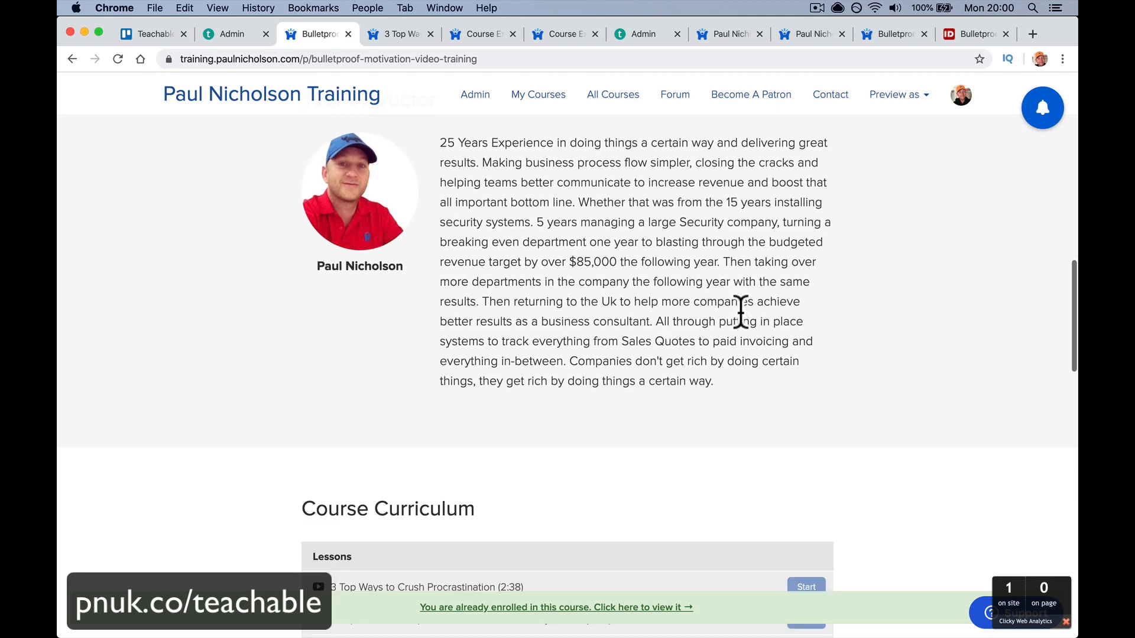
scroll(741, 312, "up", 10)
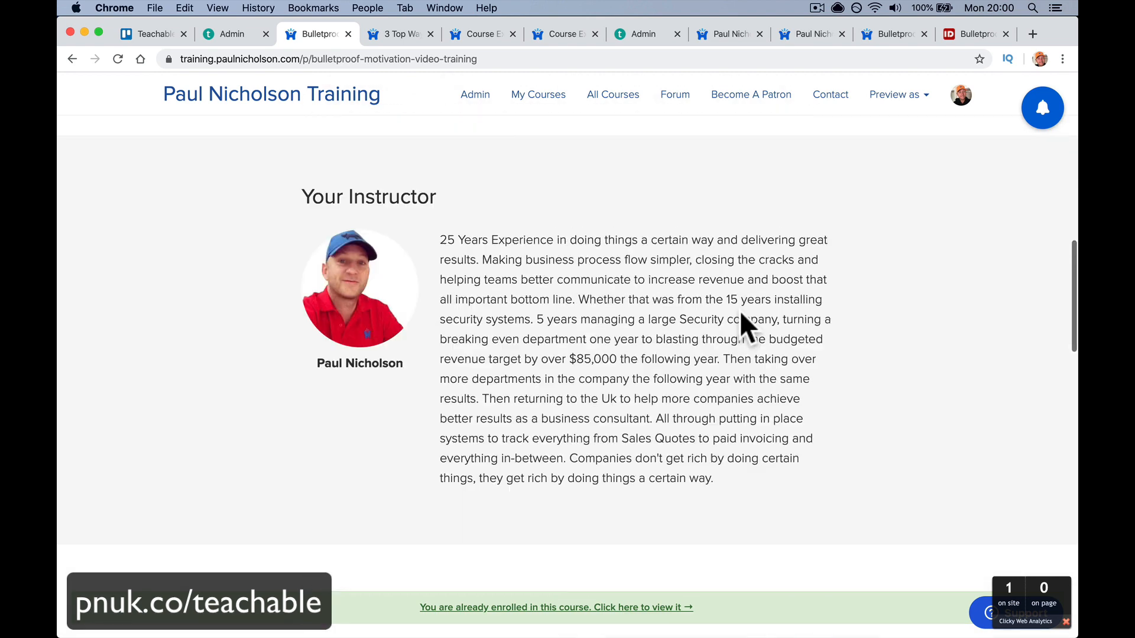
scroll(740, 311, "down", 8)
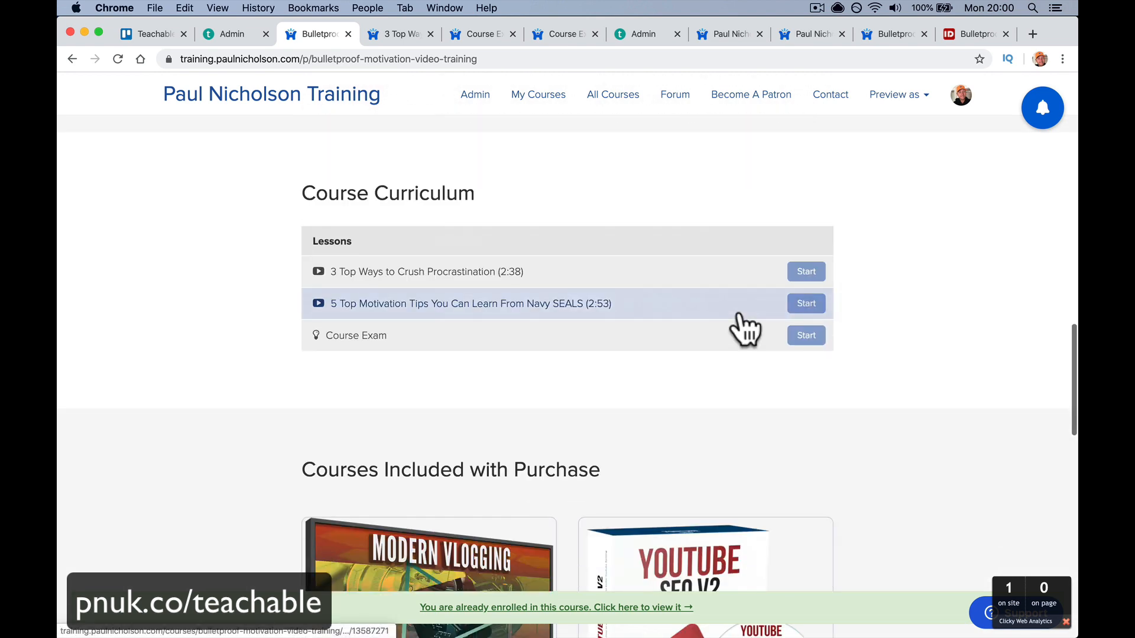
scroll(740, 352, "down", 3)
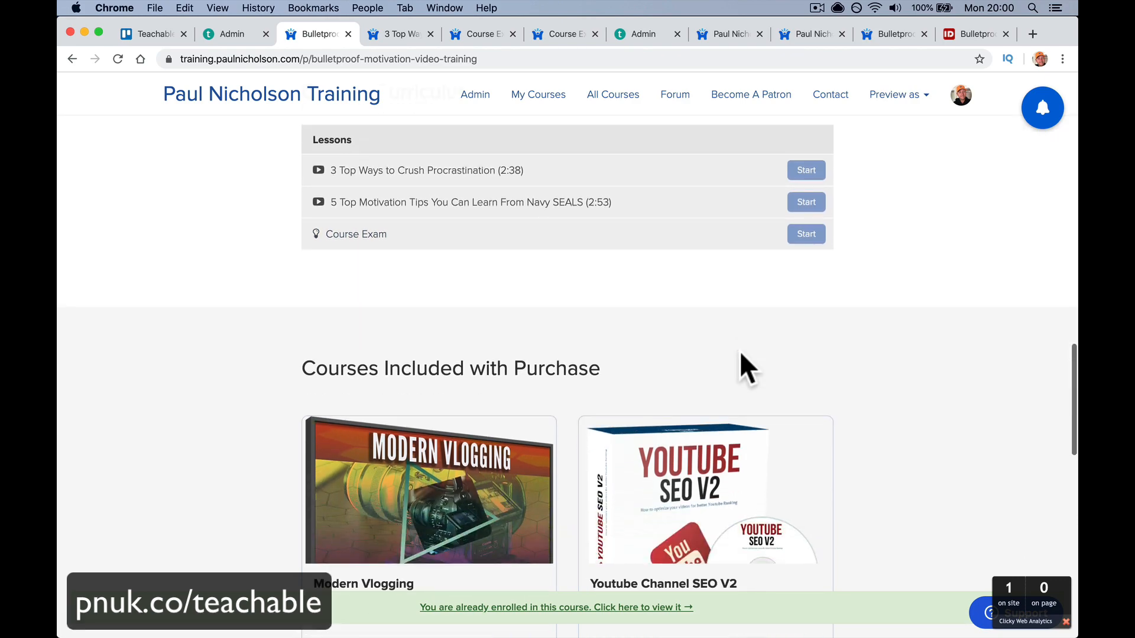
scroll(741, 354, "up", 10)
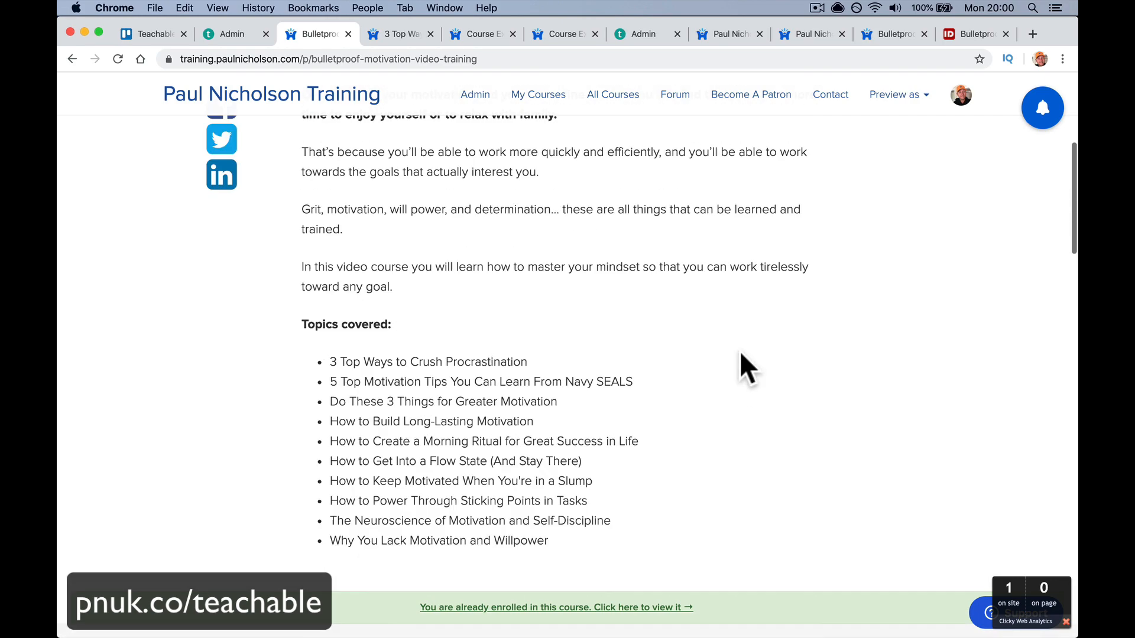
scroll(741, 355, "down", 10)
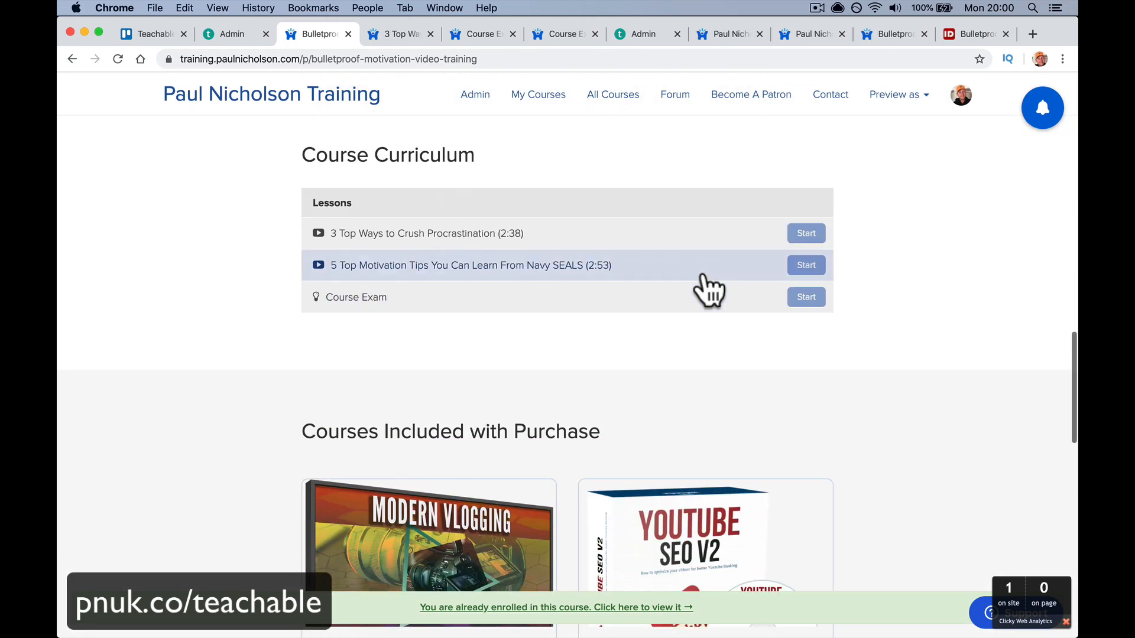
- Open the 19:57 quiz-reset email in Mail and follow Retake quiz to the Course Exam showing 2/2
left_click(535, 625)
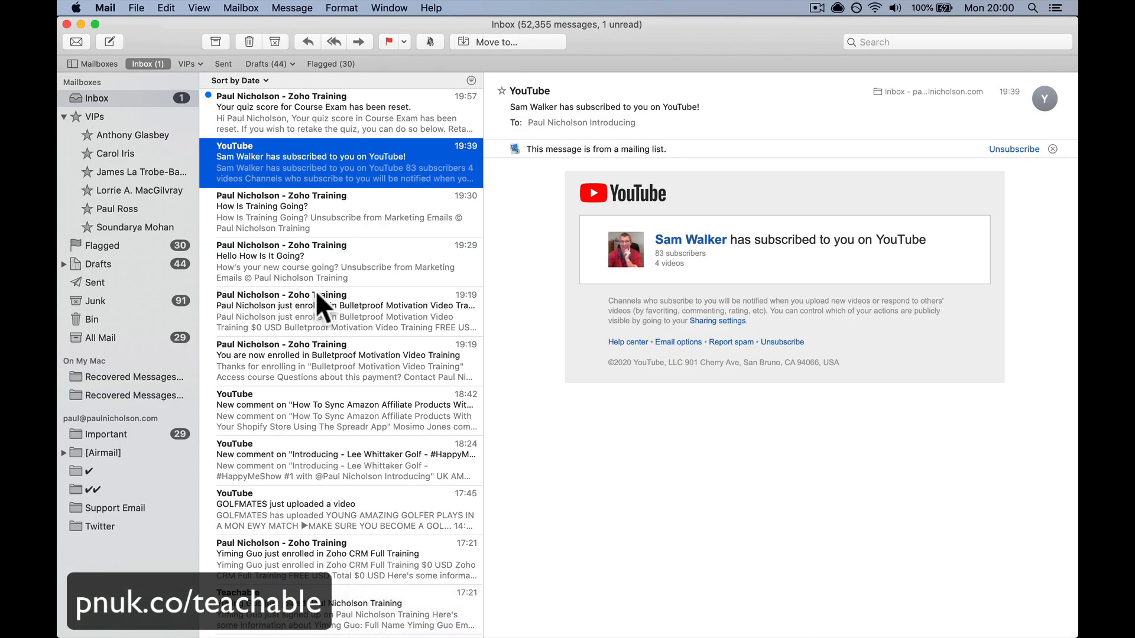
left_click(416, 133)
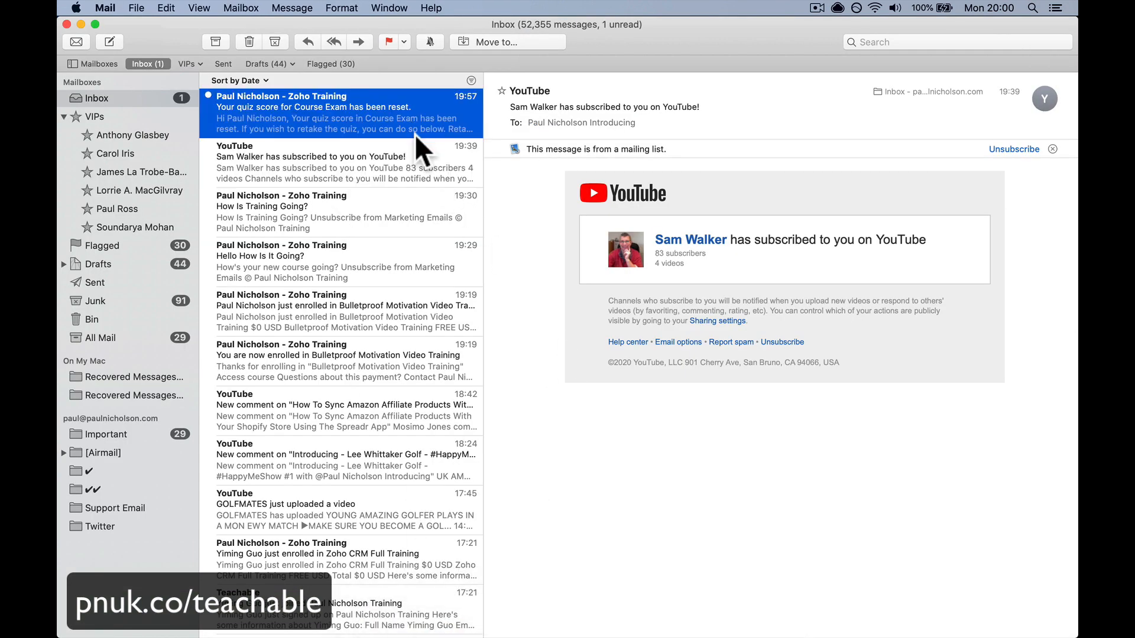
mouse_move(600, 629)
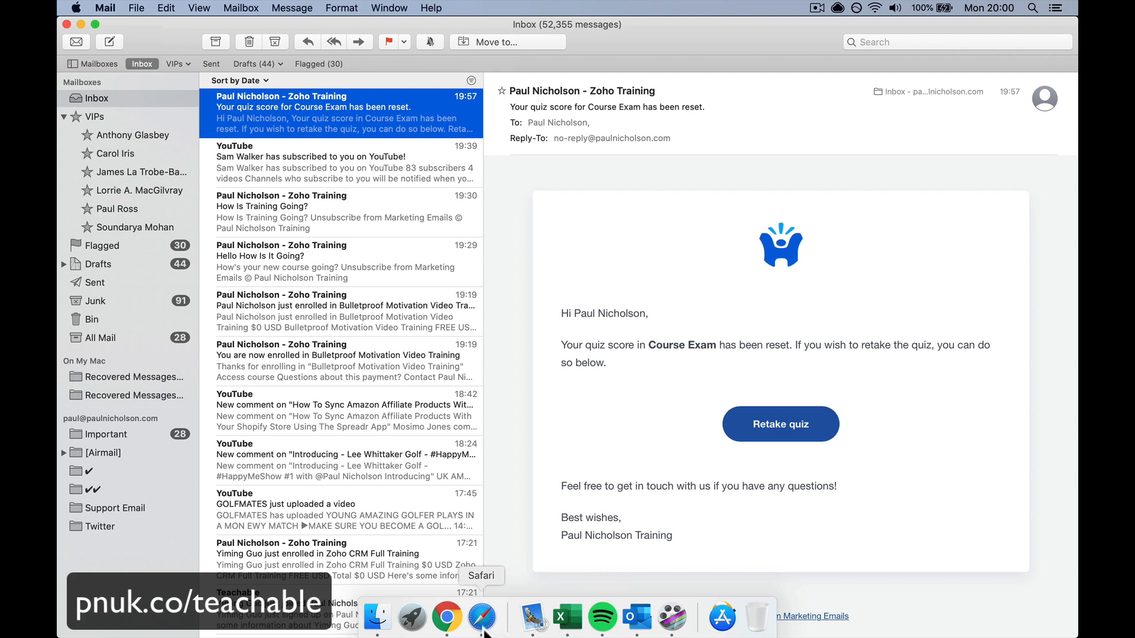
left_click(769, 431)
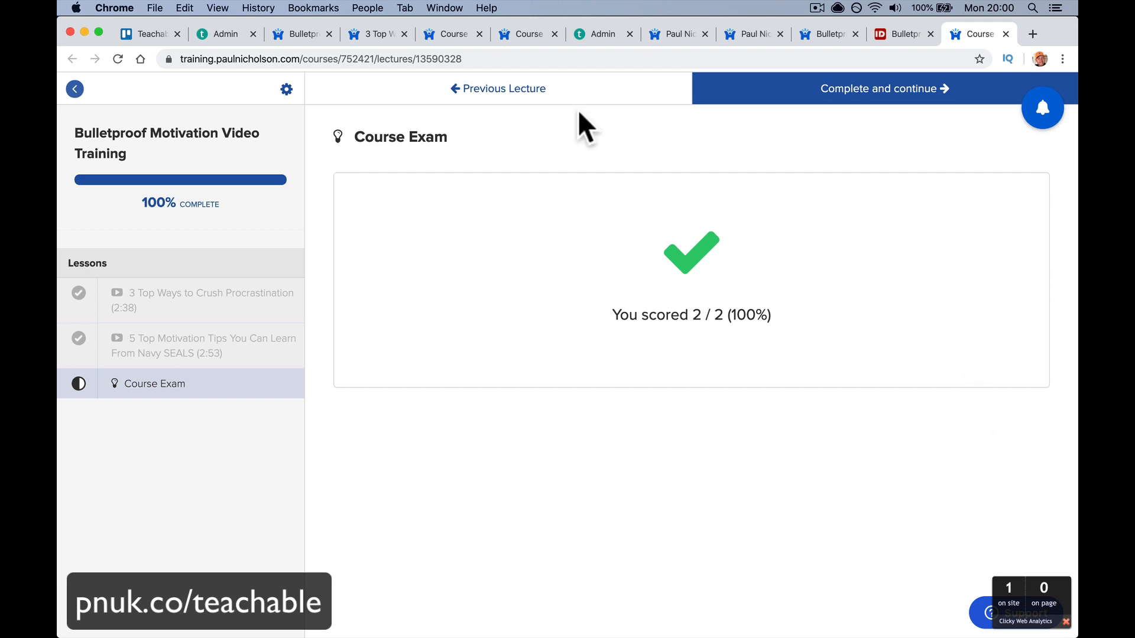
- Close the finished exam tab and open the course's Information settings in the admin
left_click(1005, 35)
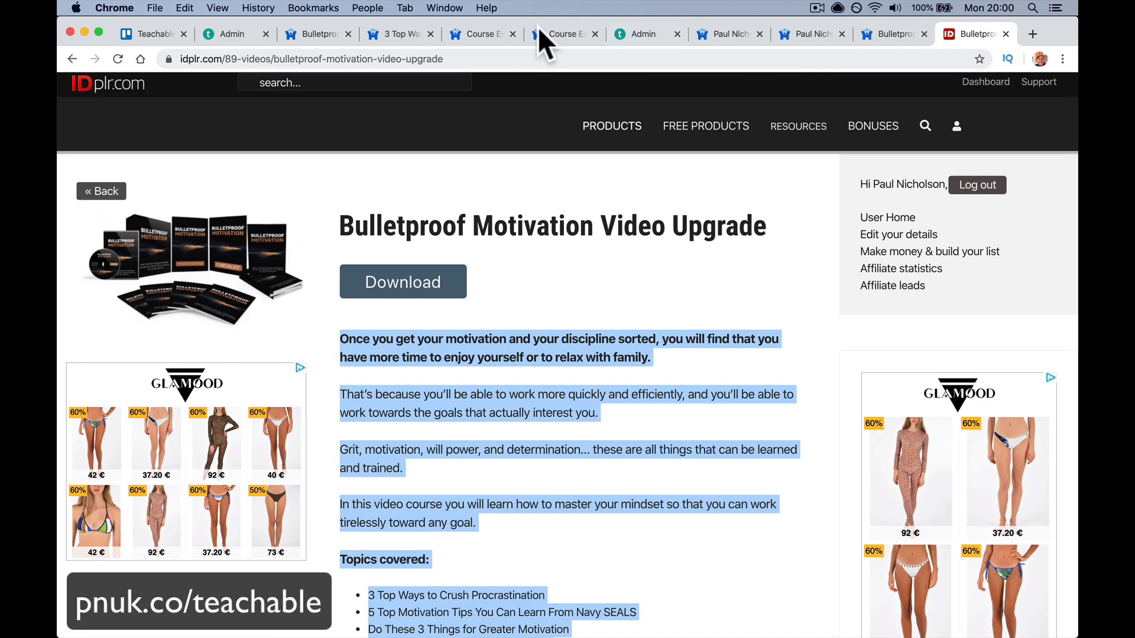
left_click(332, 34)
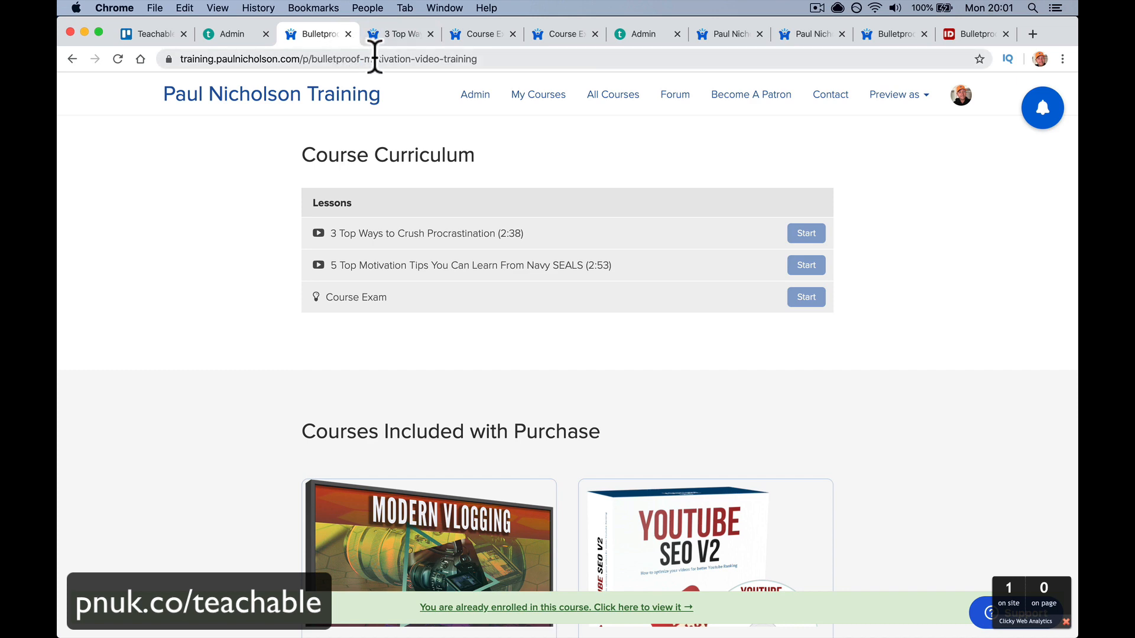
left_click(235, 36)
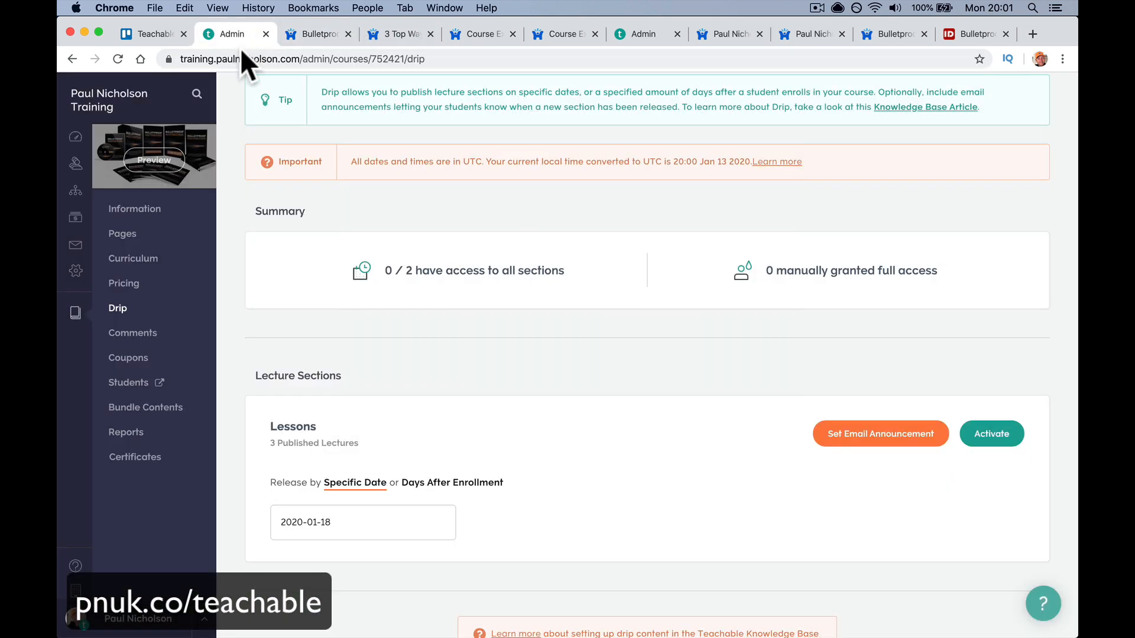
left_click(159, 208)
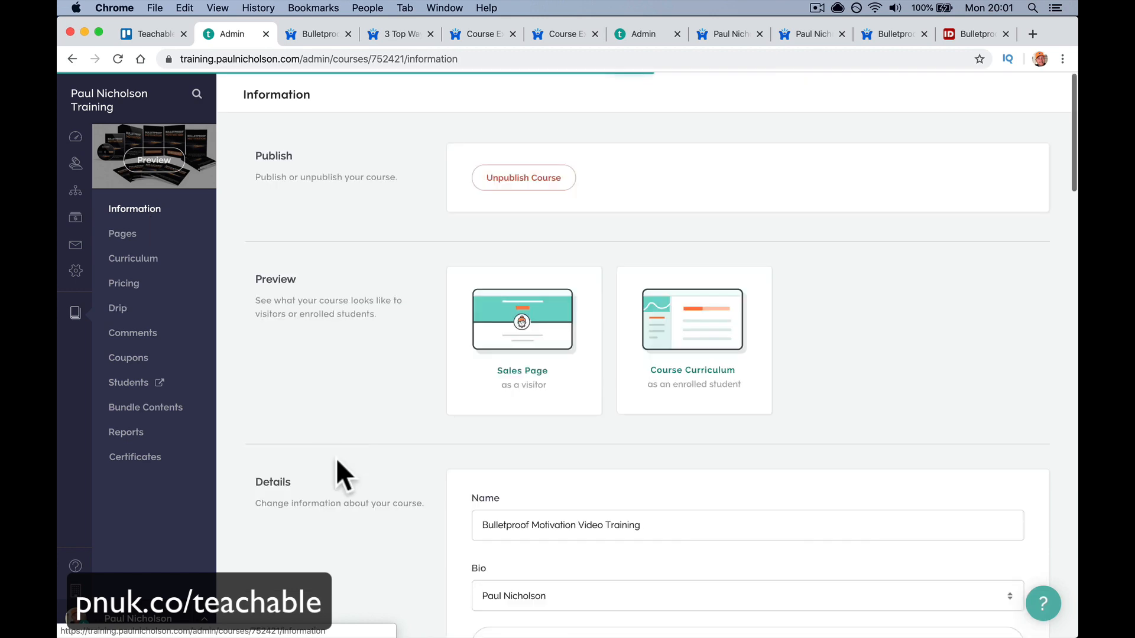
- Scroll to Course Compliance and clear the maximum retake attempts value
scroll(424, 484, "down", 10)
scroll(425, 484, "down", 3)
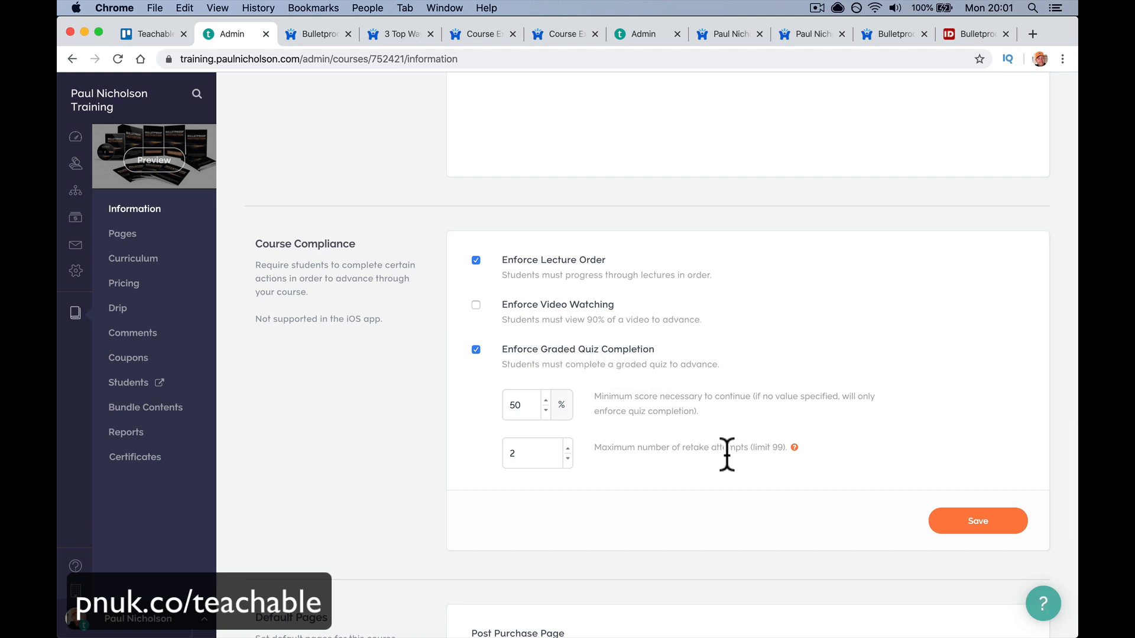
scroll(726, 455, "down", 3)
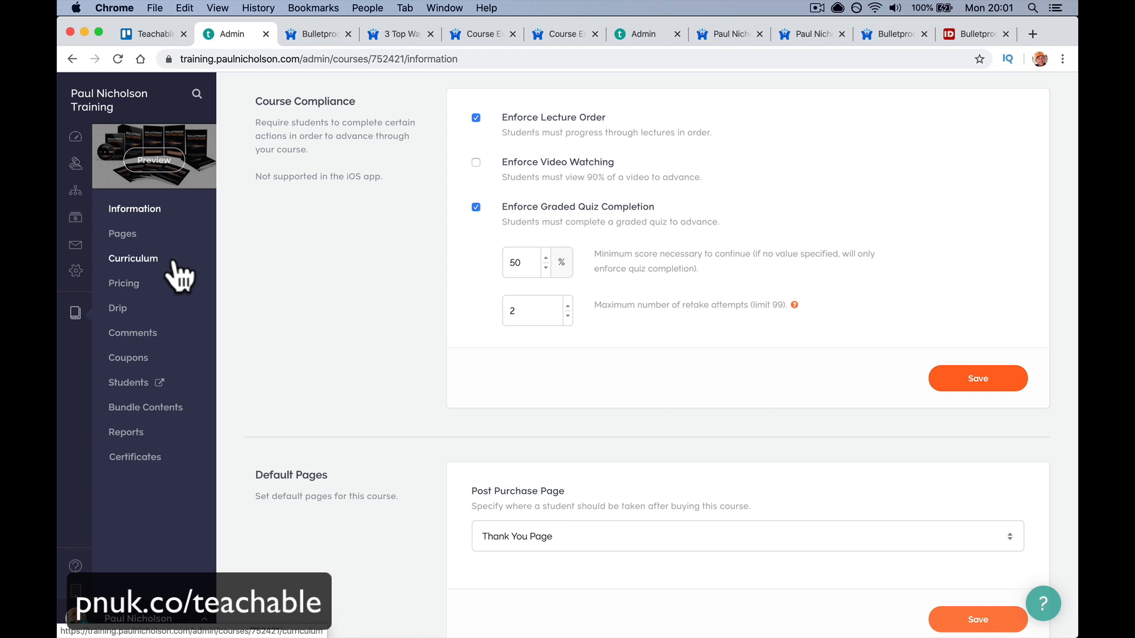
left_click(516, 322)
key("BackSpace")
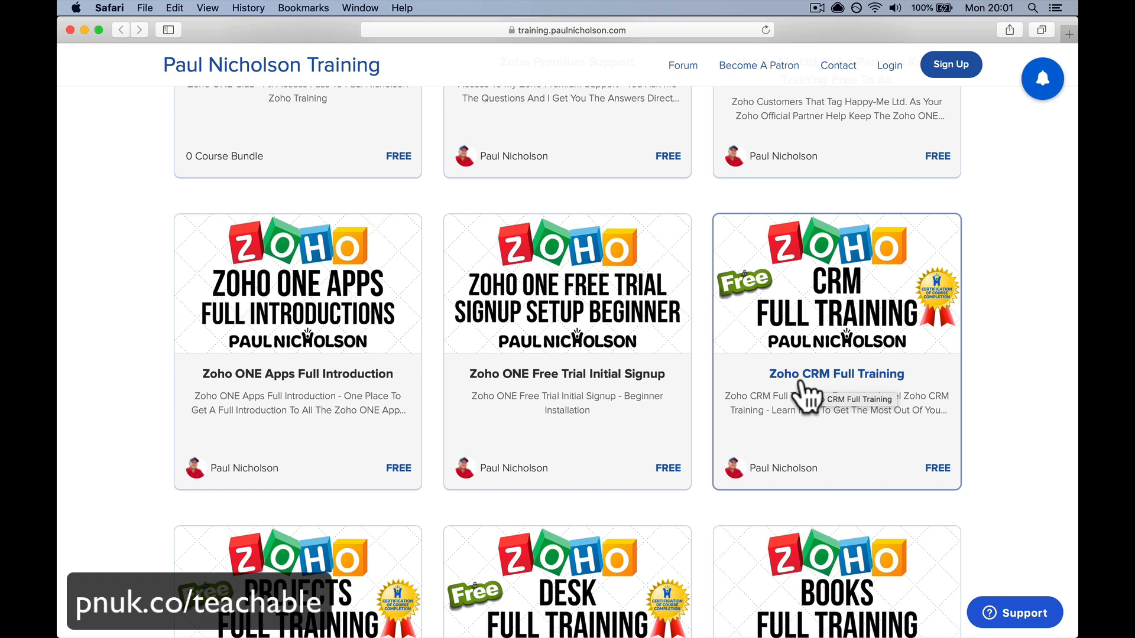
scroll(803, 393, "down", 6)
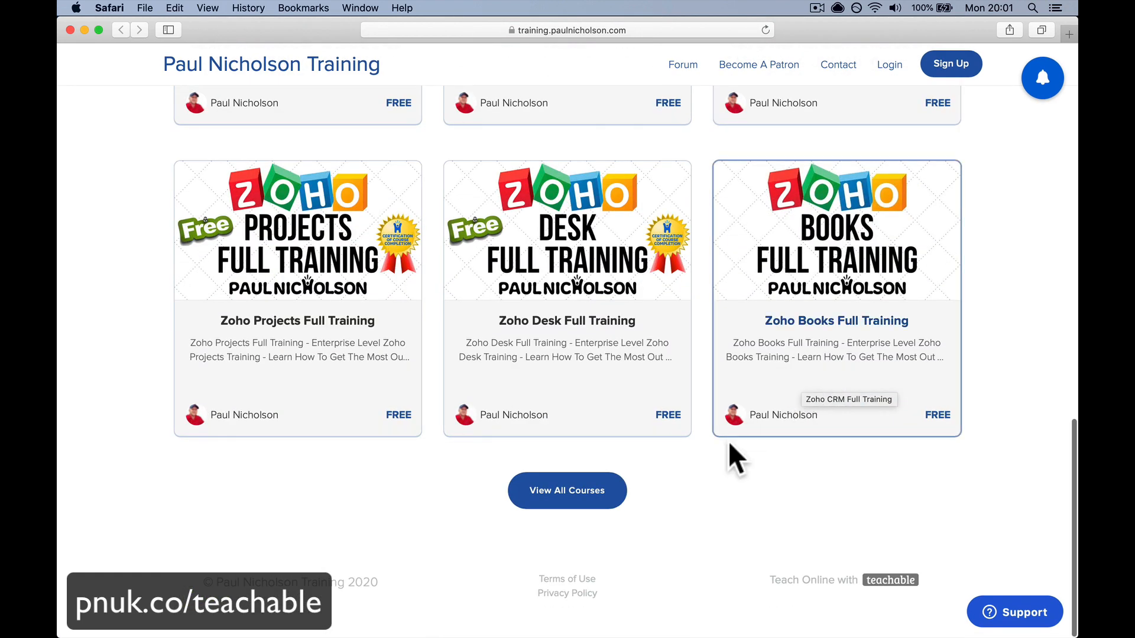
- From the full course list, open Bulletproof Motivation Video Training and start the $1,997 enrolment
left_click(601, 485)
left_click(601, 488)
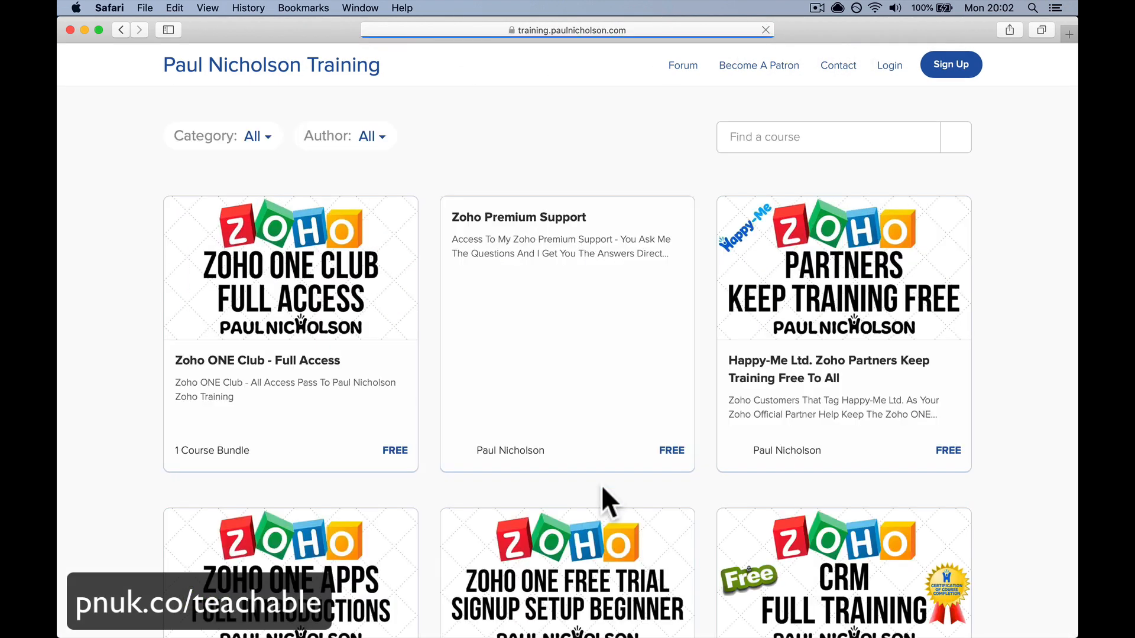
scroll(608, 498, "down", 20)
scroll(631, 491, "down", 15)
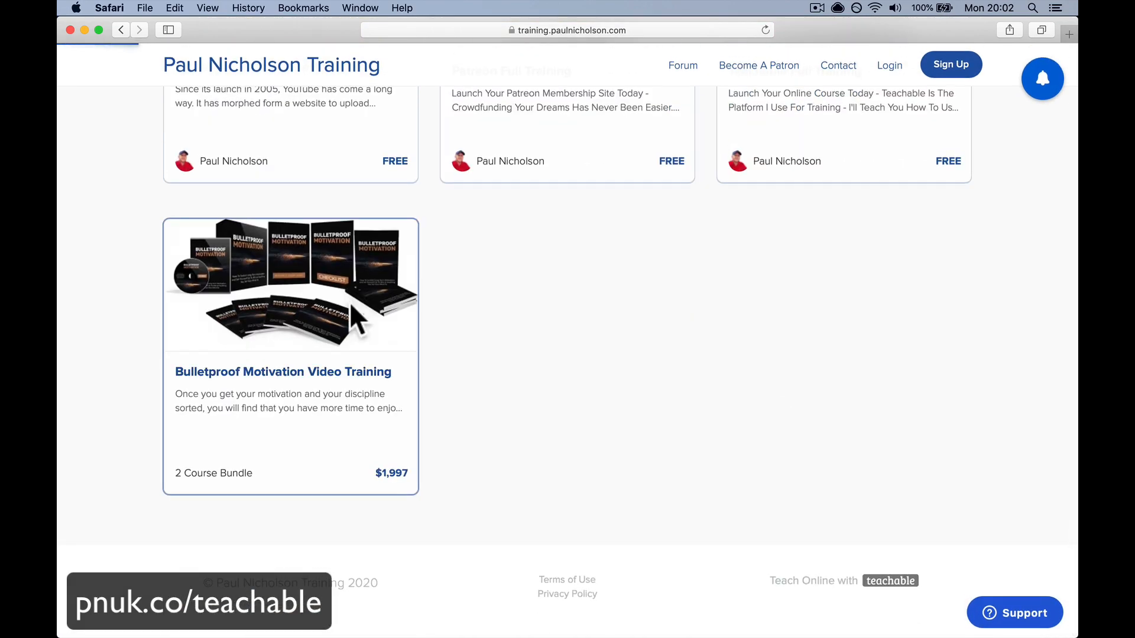
left_click(350, 303)
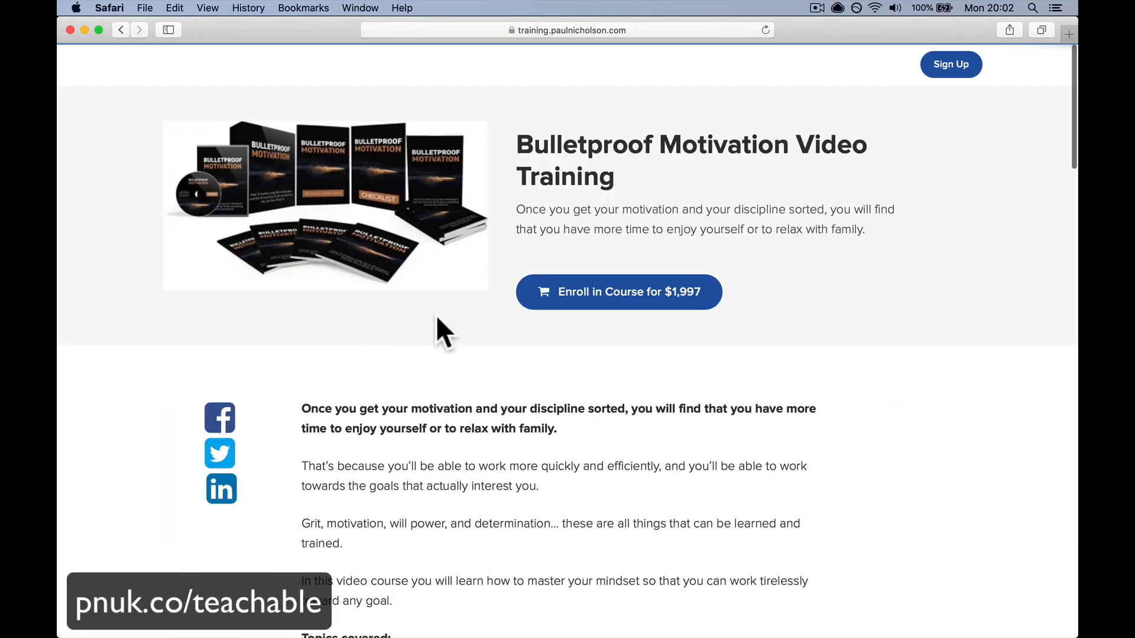
left_click(581, 299)
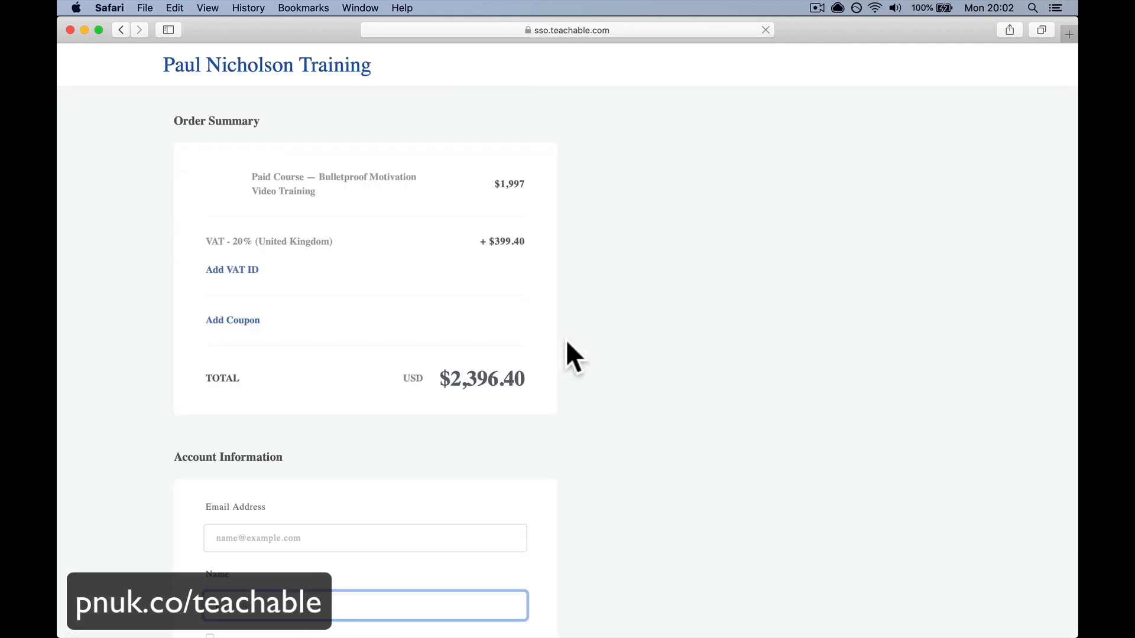
- Paste the coupon code and apply it, bringing the total to FREE
left_click(259, 320)
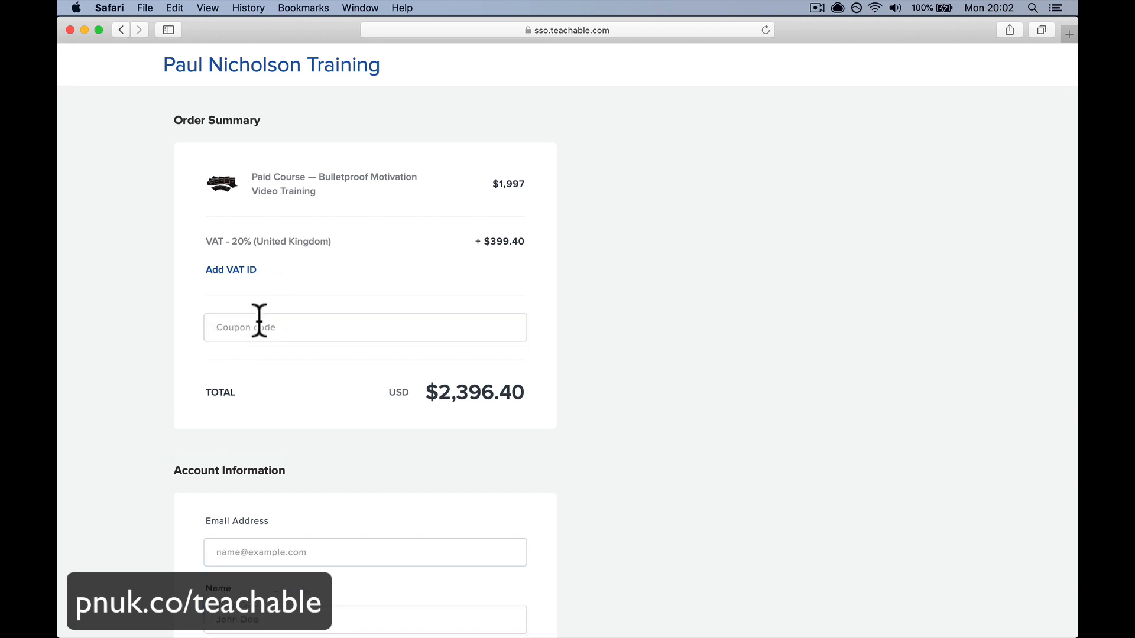
key("Return")
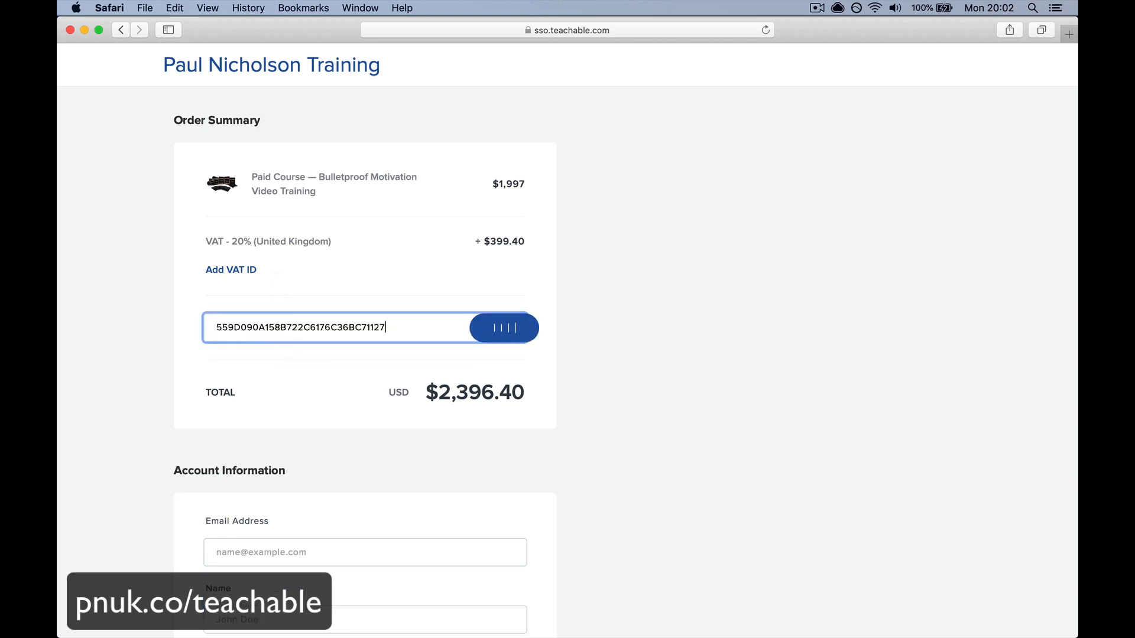
scroll(324, 402, "down", 2)
scroll(324, 406, "down", 3)
- Fill in the student's e-mail and full name, tick both consent boxes, and enroll for free
left_click(314, 324)
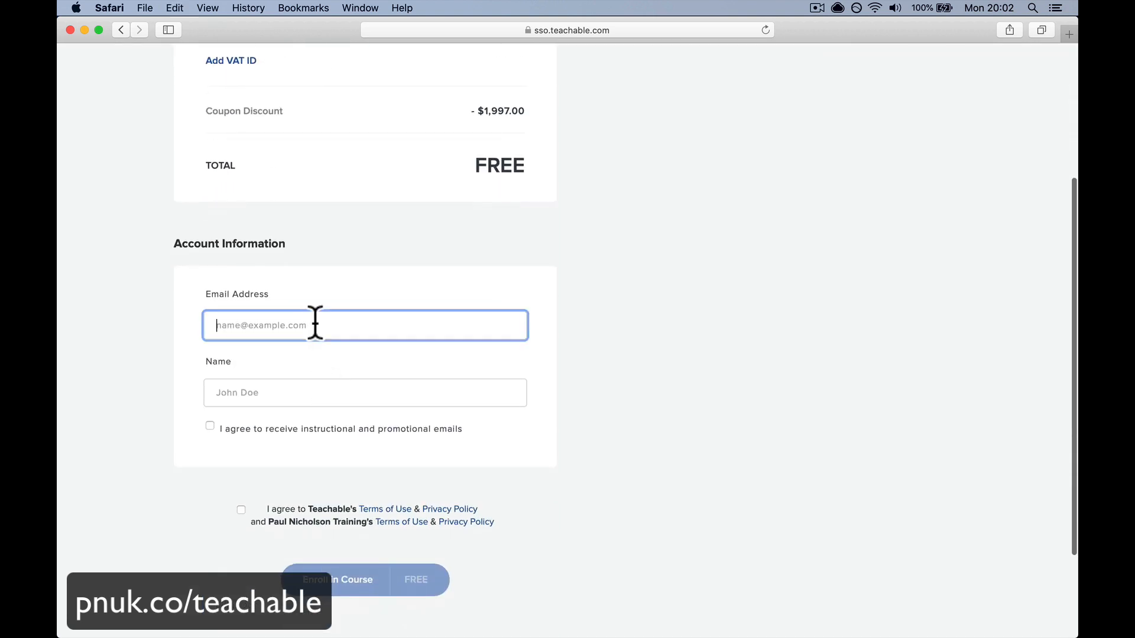
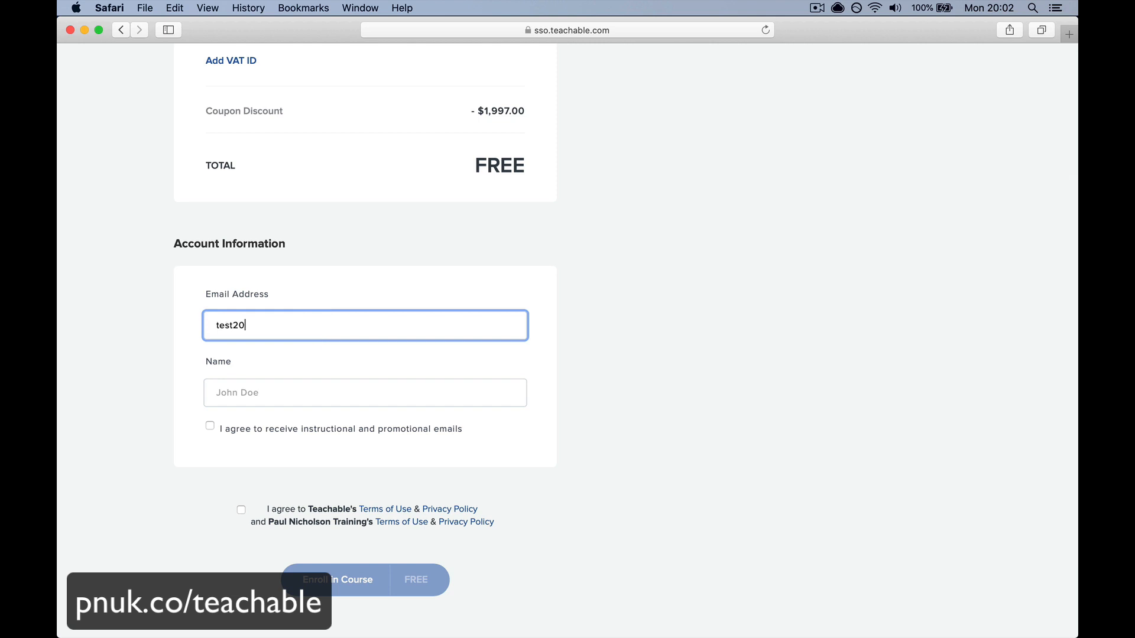
key("Tab")
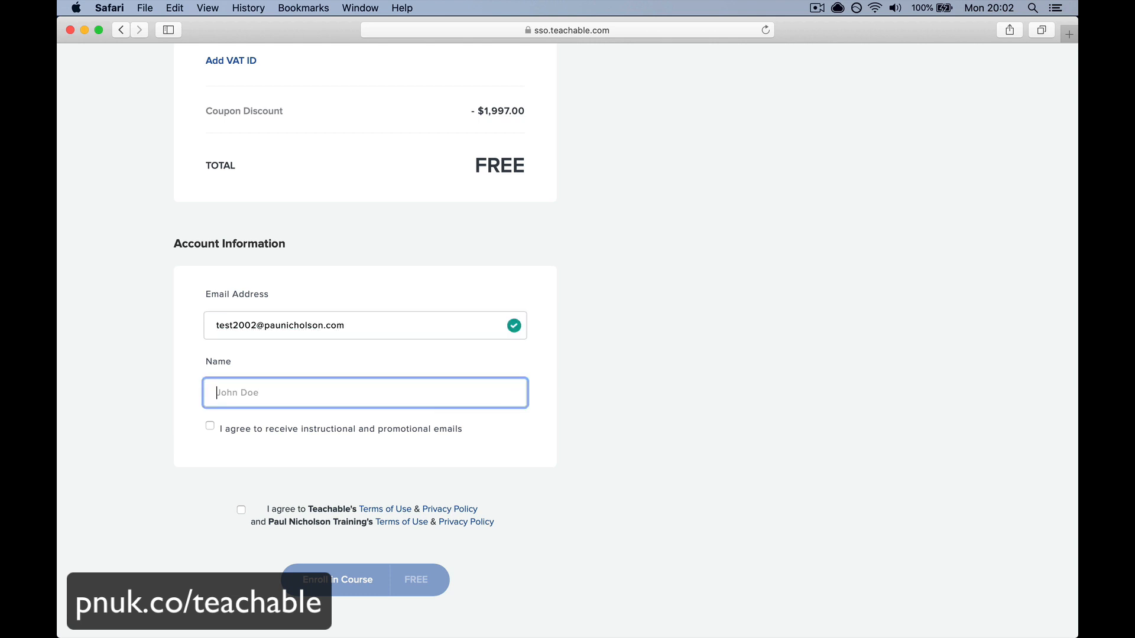
type("Paul Nicholson")
left_click(251, 428)
left_click(254, 521)
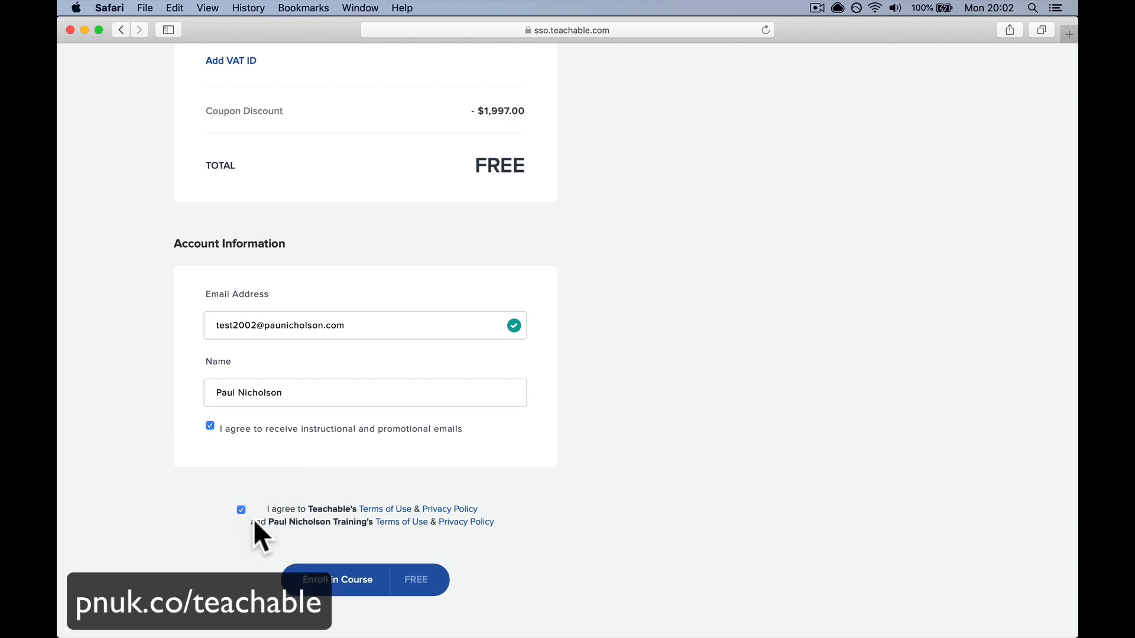
left_click(340, 589)
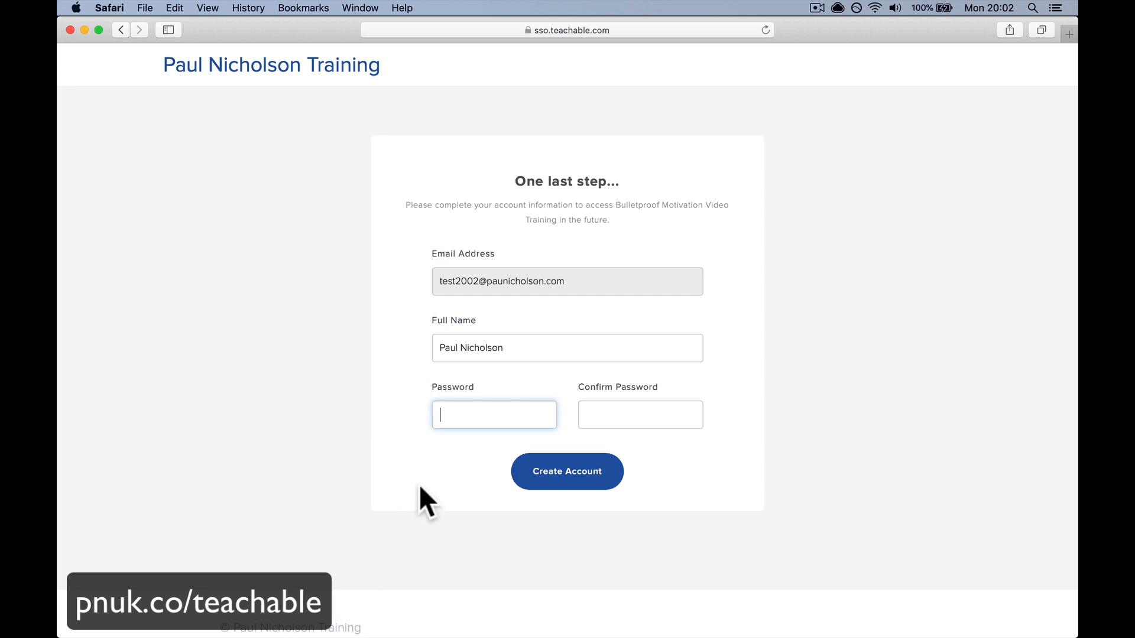
- Enter and confirm a password, submit it, then read the enrolment notification email in Mail
type("••••••••••")
key("Tab")
type("••••••••••")
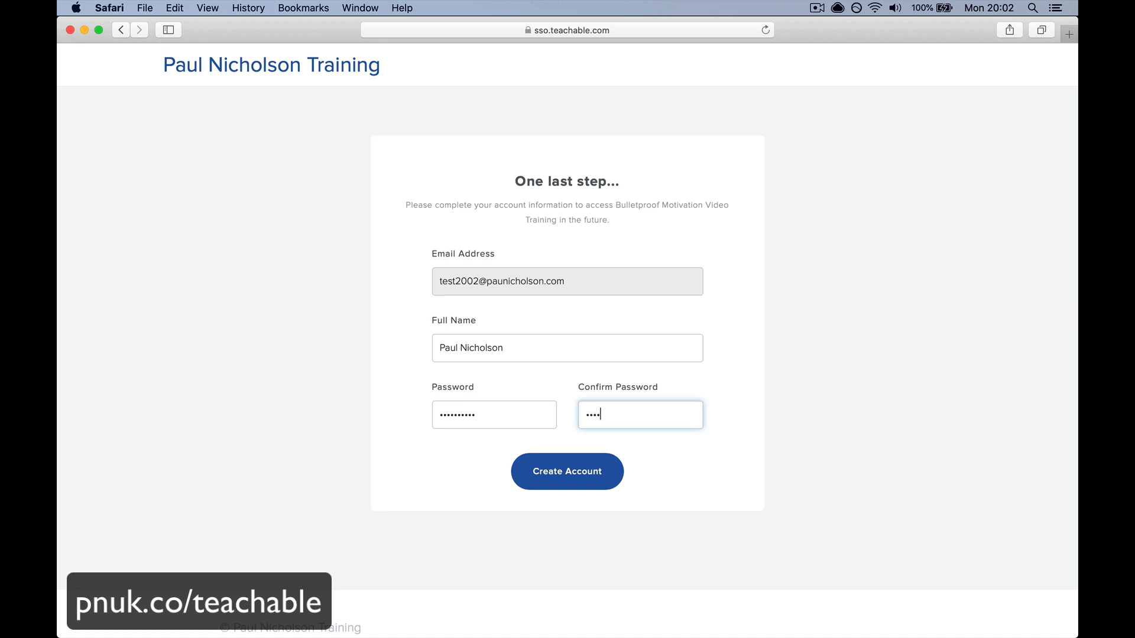
left_click(567, 482)
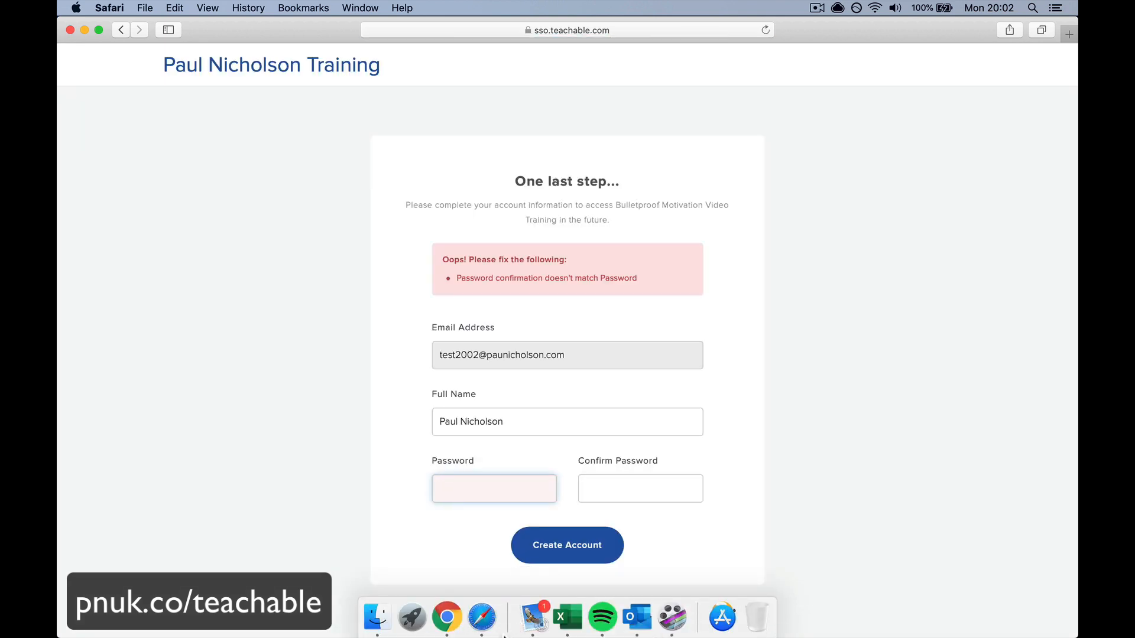
left_click(523, 631)
left_click(314, 120)
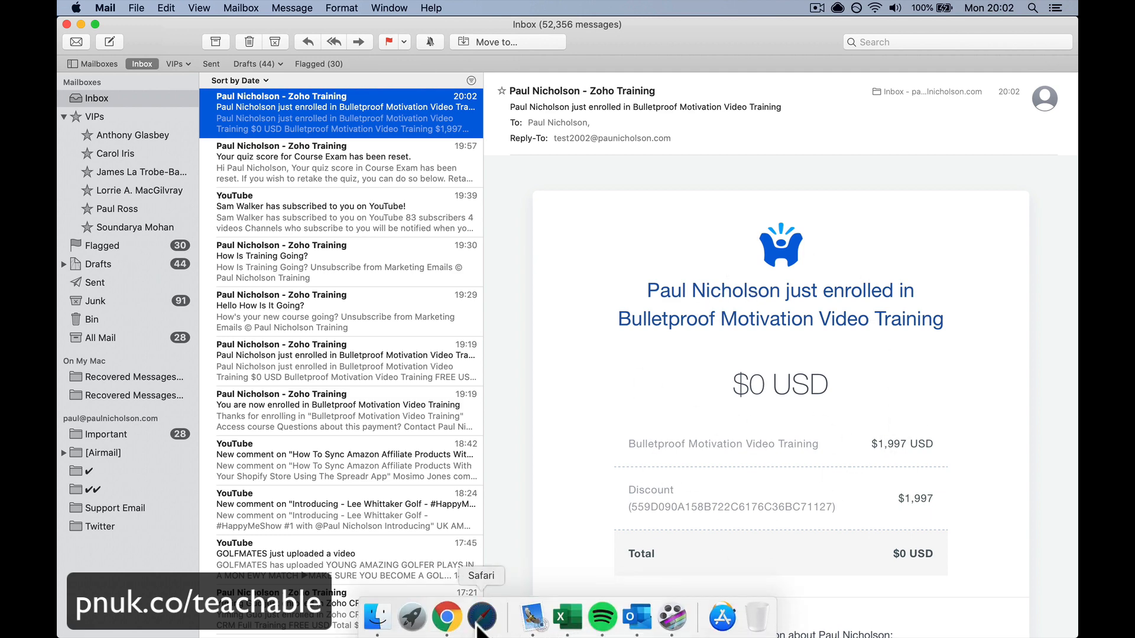
left_click(481, 617)
- Retype the account password in both fields and create the student account
type("p")
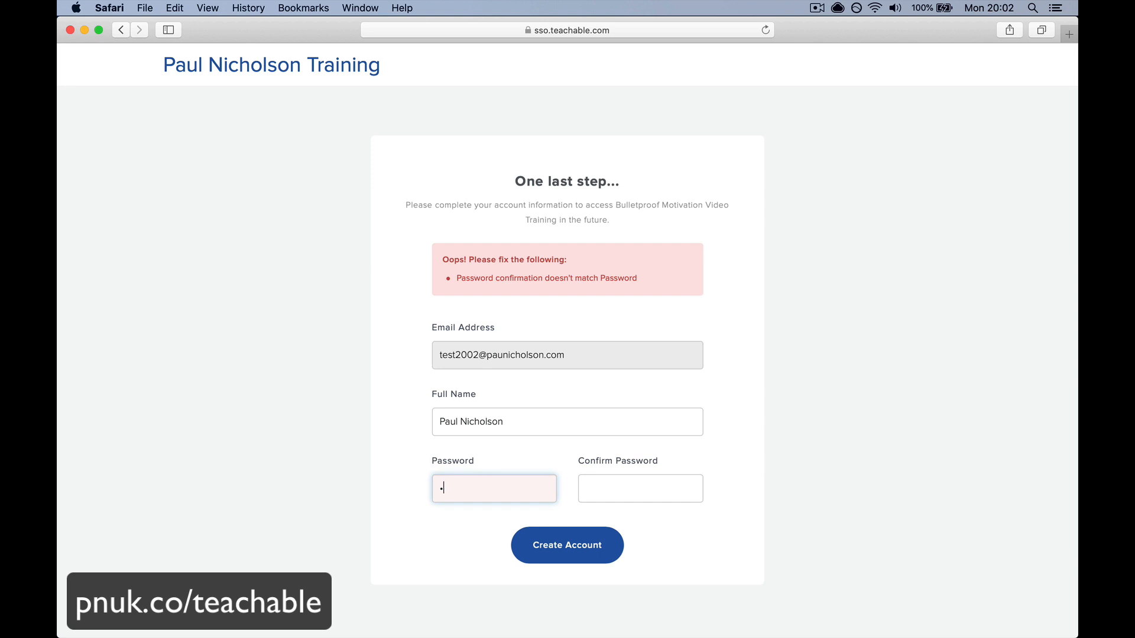
type("a")
key("BackSpace")
key("BackSpace")
key("Tab")
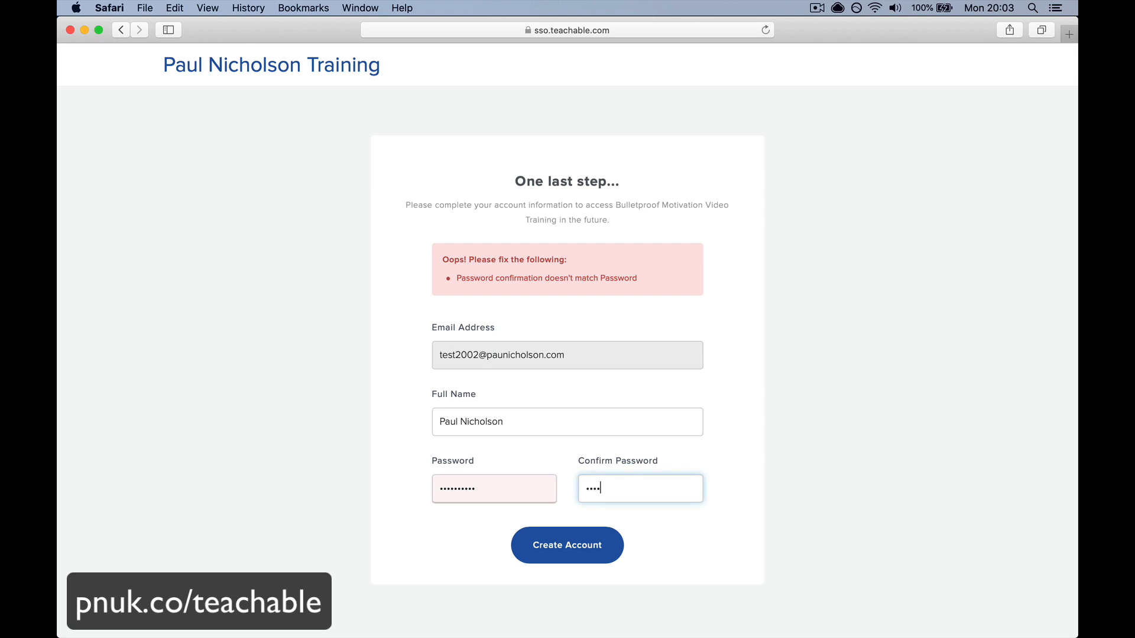
left_click(550, 538)
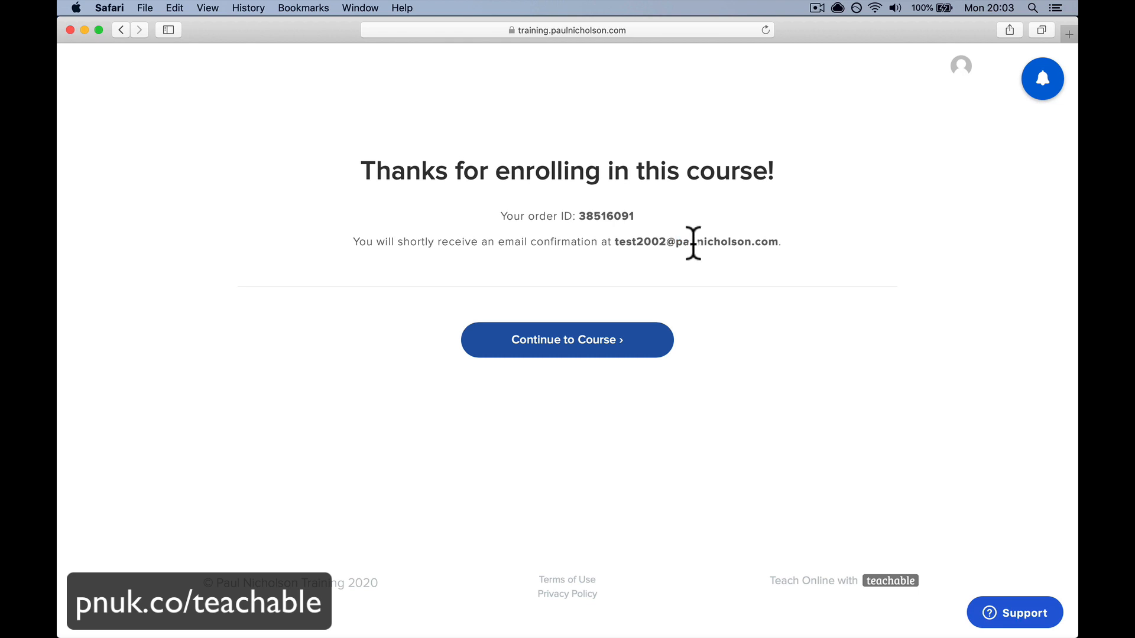
- Continue from the confirmation page into the course and open the first lesson
left_click_drag(679, 243, 712, 318)
left_click(712, 319)
left_click(626, 352)
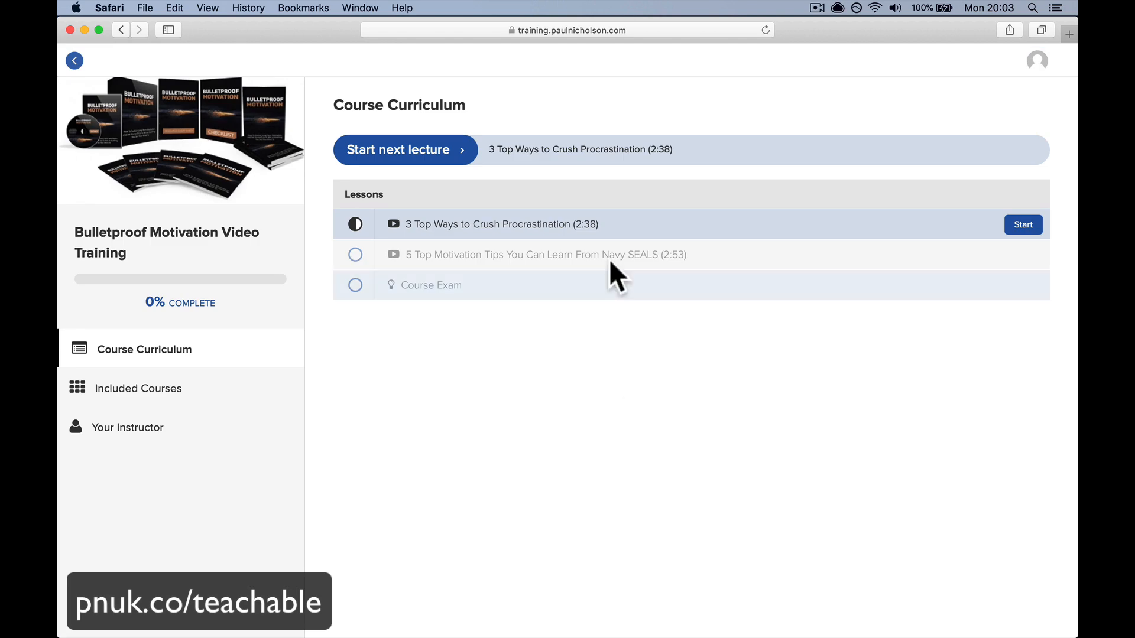
left_click(640, 215)
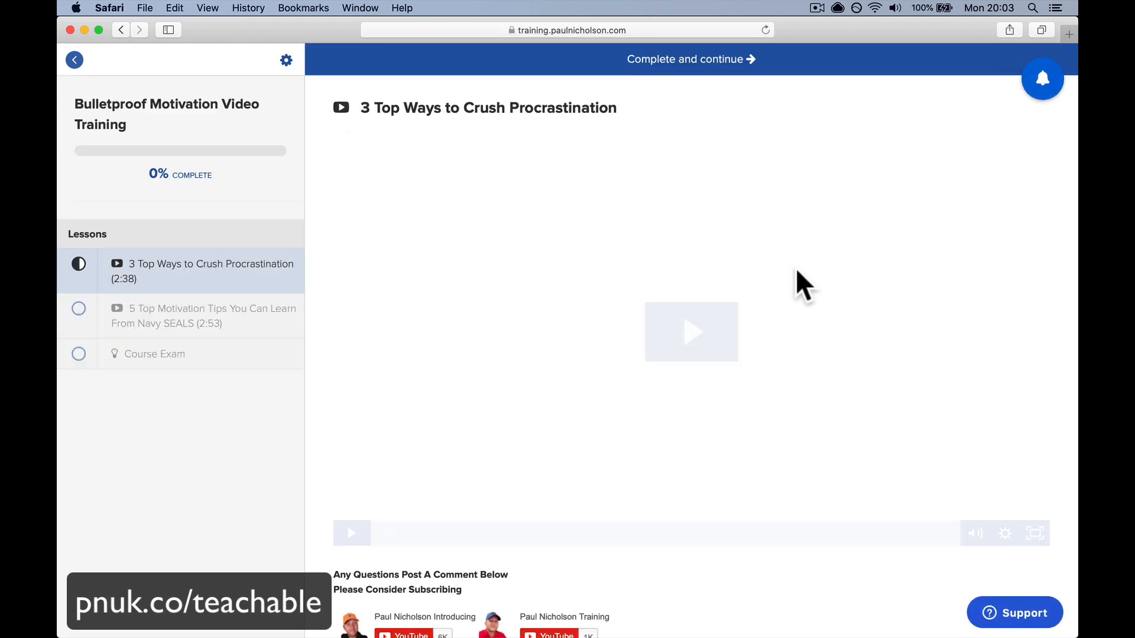
- Mark the Procrastination lesson complete and advance to the Navy SEALS lesson at 33%
scroll(789, 263, "down", 6)
scroll(792, 236, "up", 6)
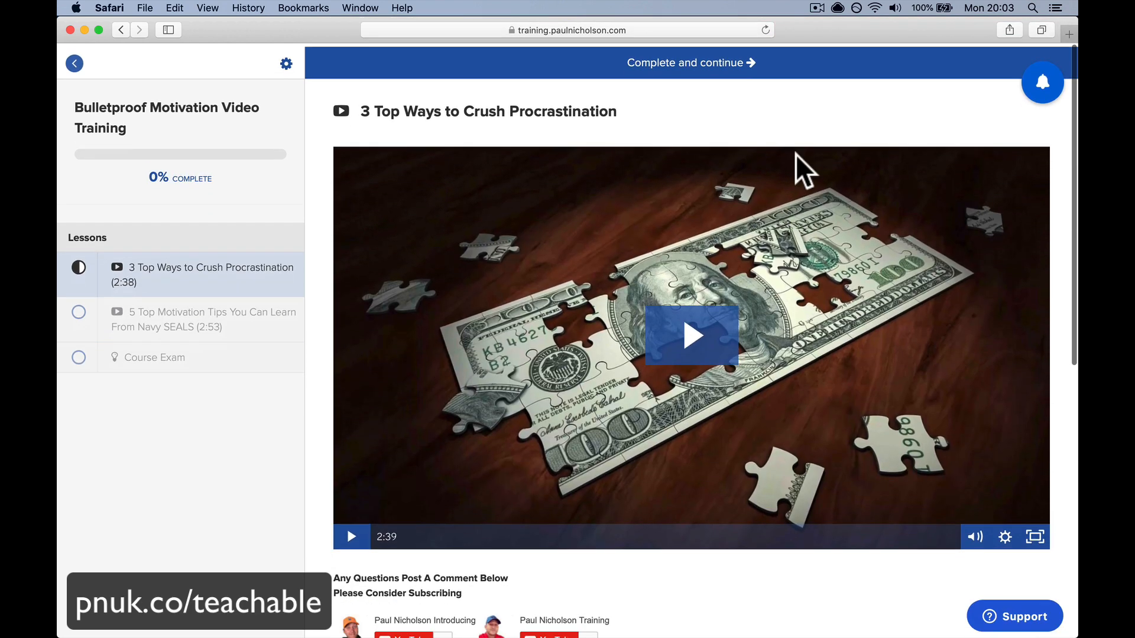
left_click(826, 67)
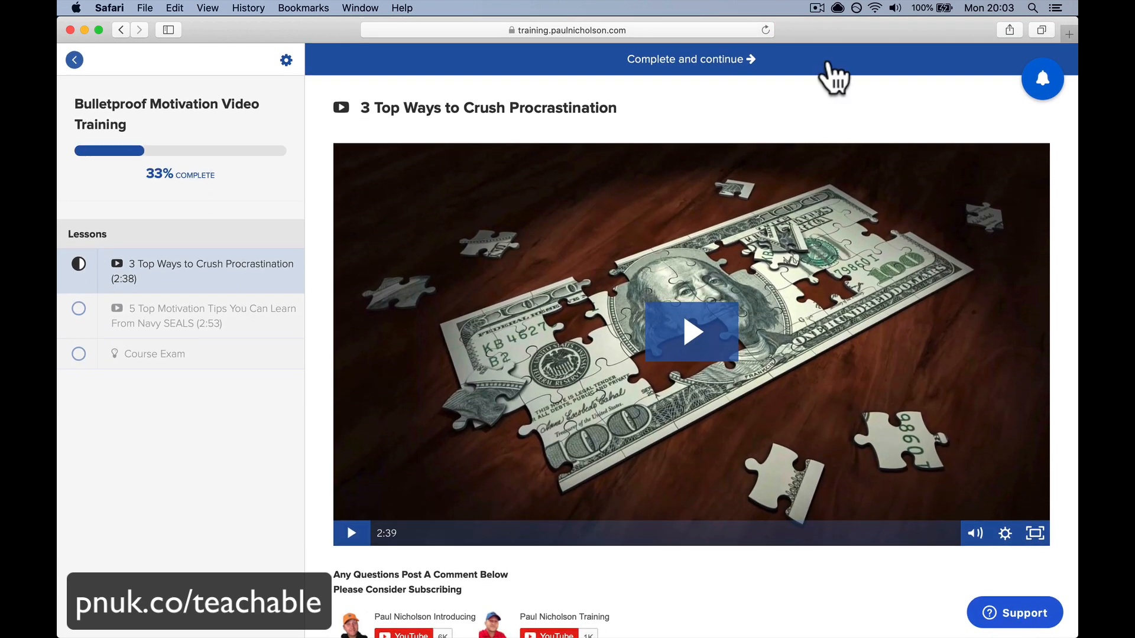
left_click(711, 63)
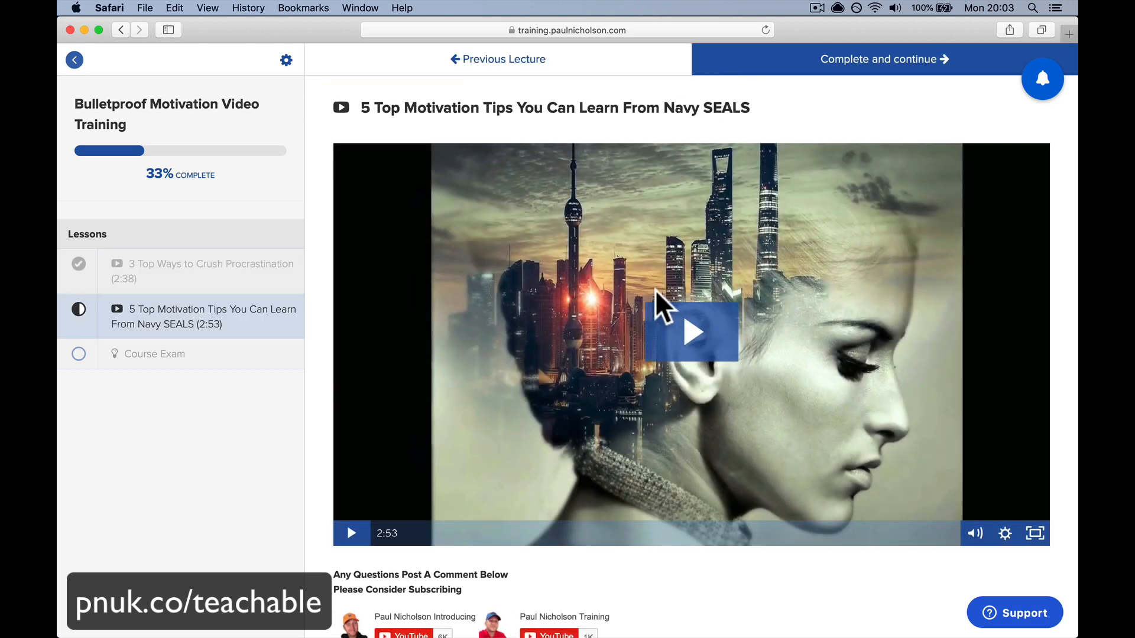
- Complete the Navy SEALS lesson and answer A on the first exam question
left_click(755, 60)
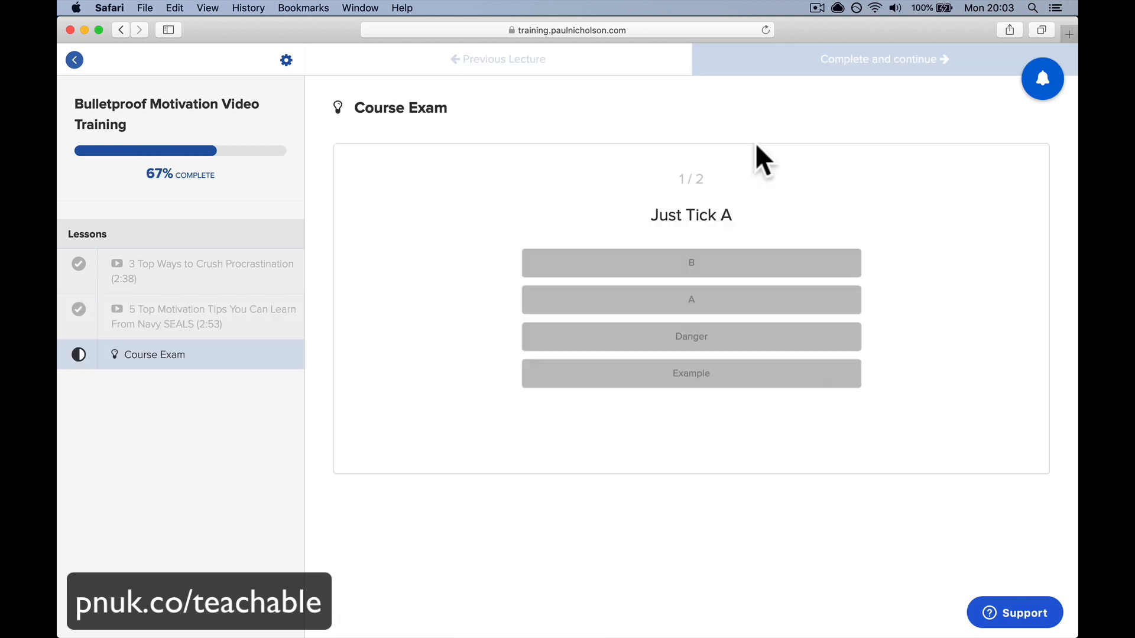
left_click(730, 303)
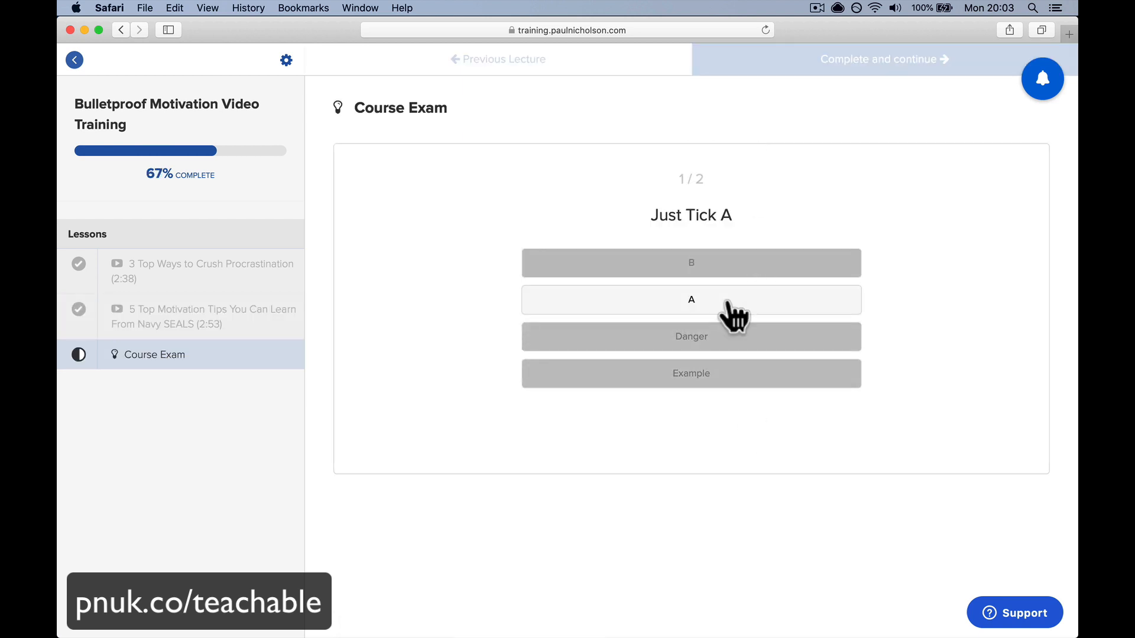
left_click(838, 427)
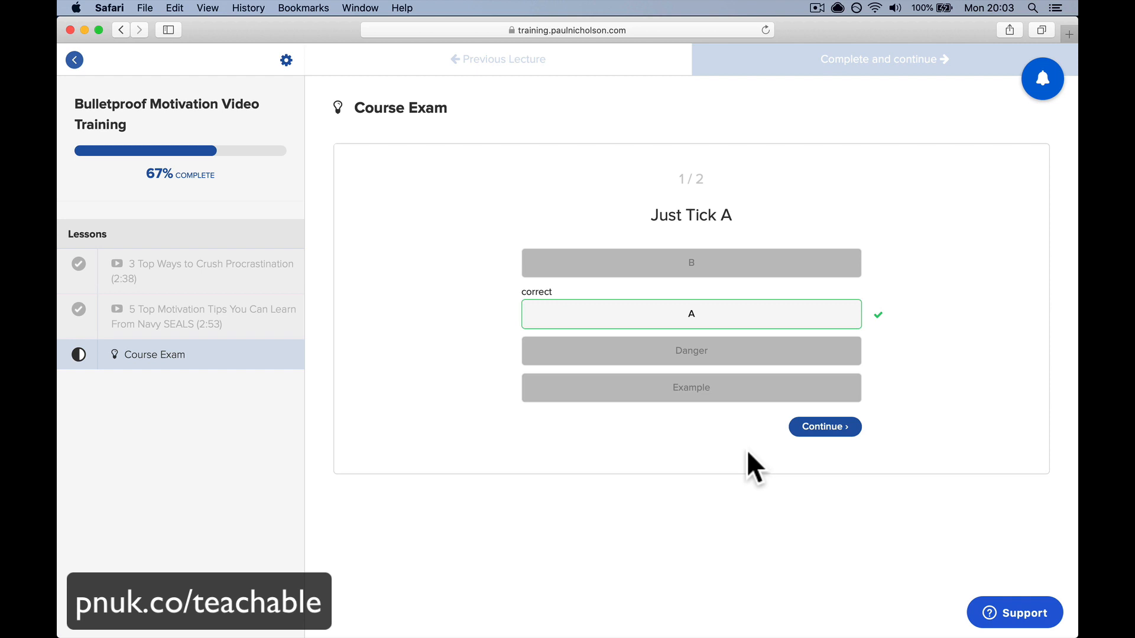
left_click(814, 430)
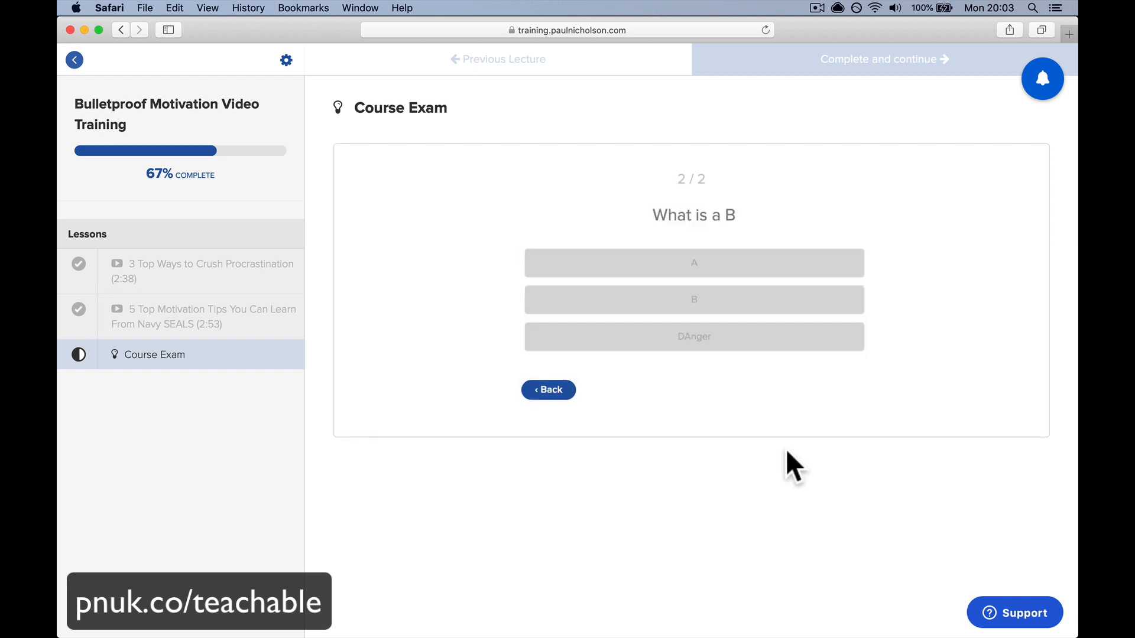
- Answer B on the second question, scoring 2/2, and complete the exam for 100% progress
left_click(745, 308)
left_click(832, 393)
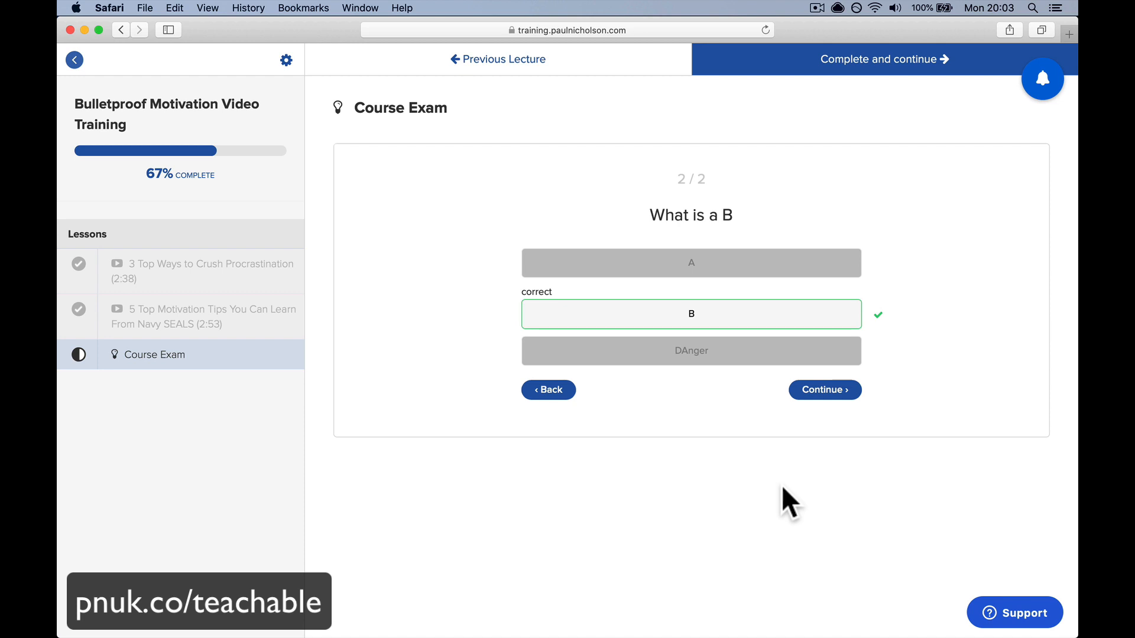
left_click(815, 393)
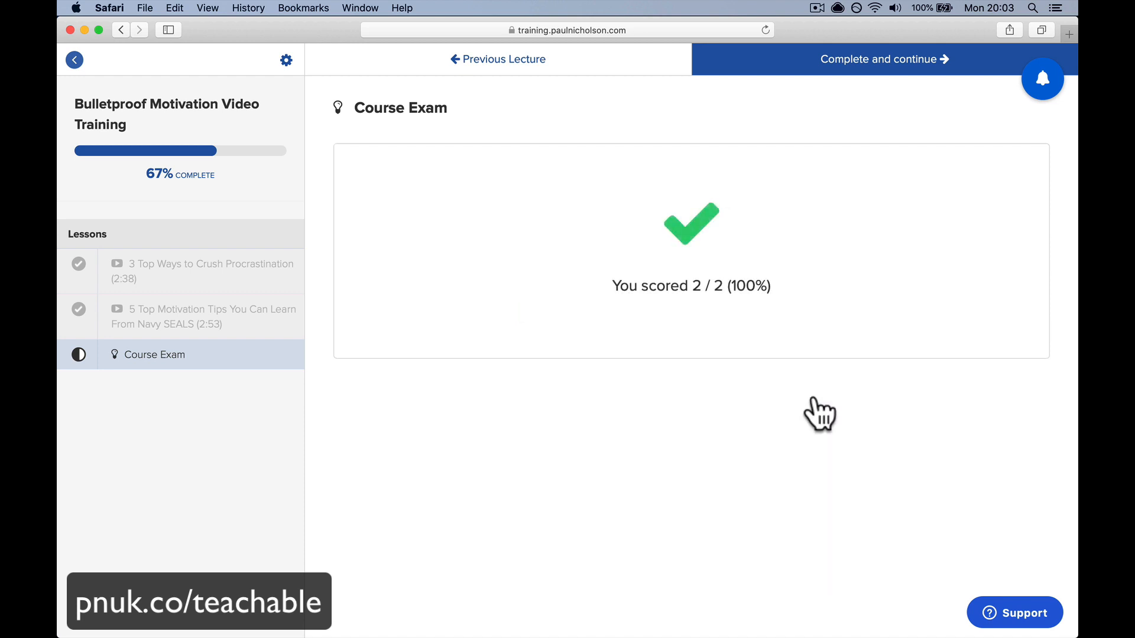
left_click(824, 68)
left_click(808, 54)
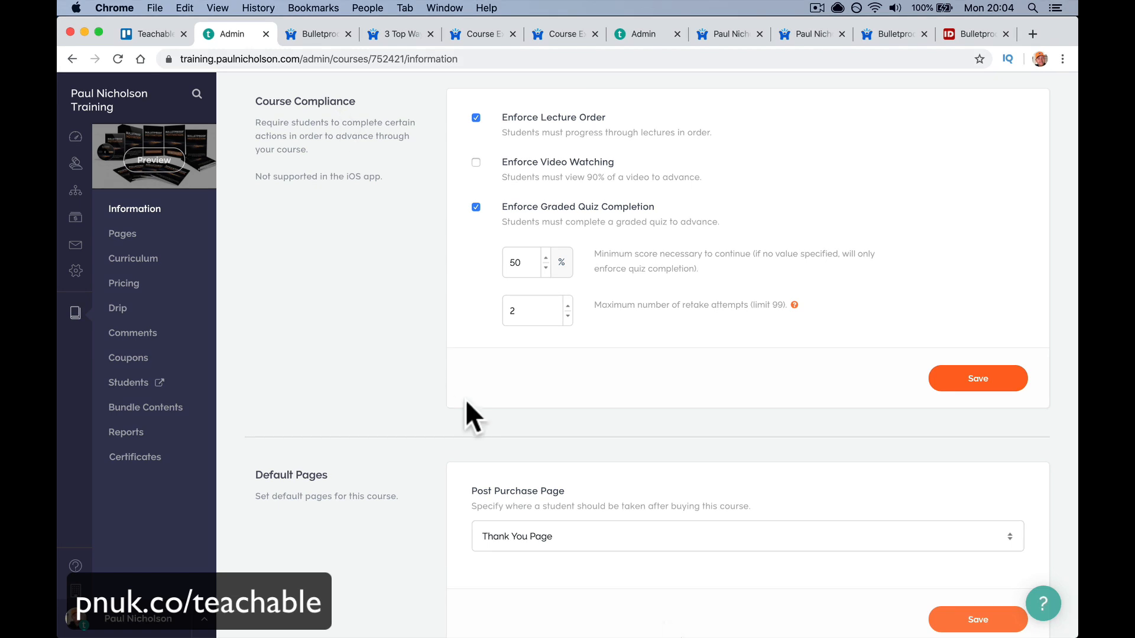
- Load pnuk.co/teachable to open Teachable's special-offer upgrade page
left_click(332, 59)
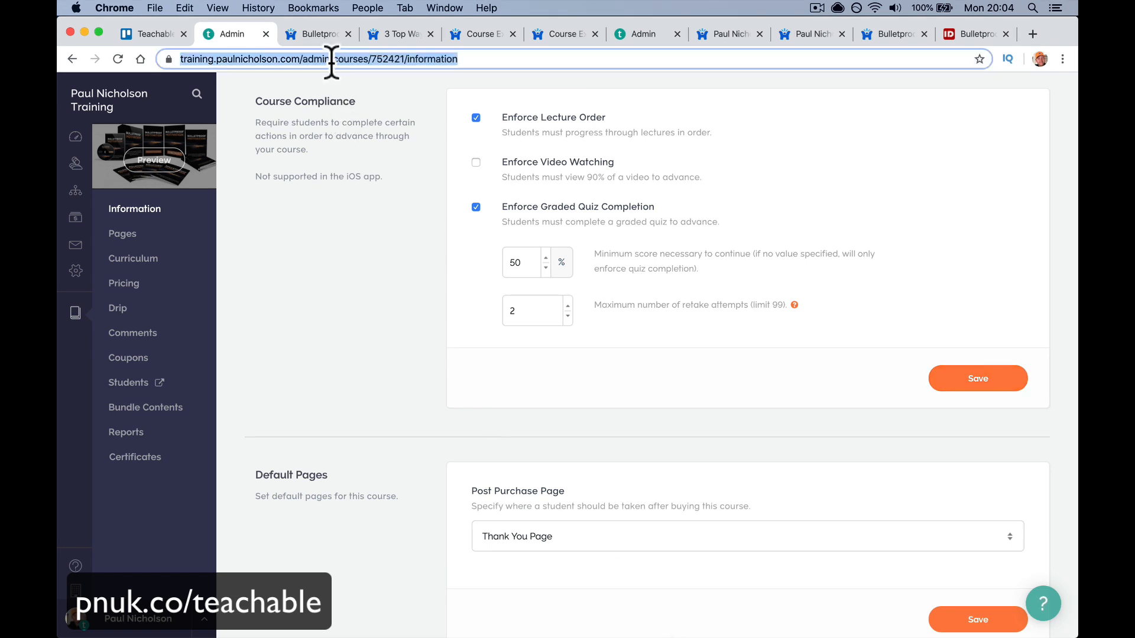
type("pnuk.co/")
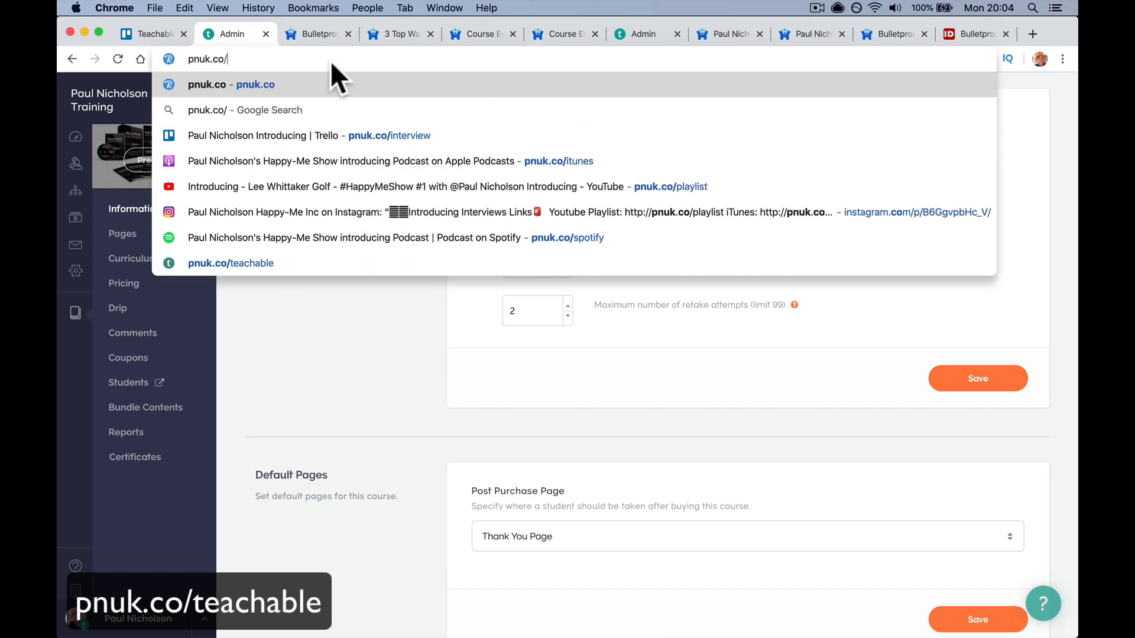
type("teachable")
key("Return")
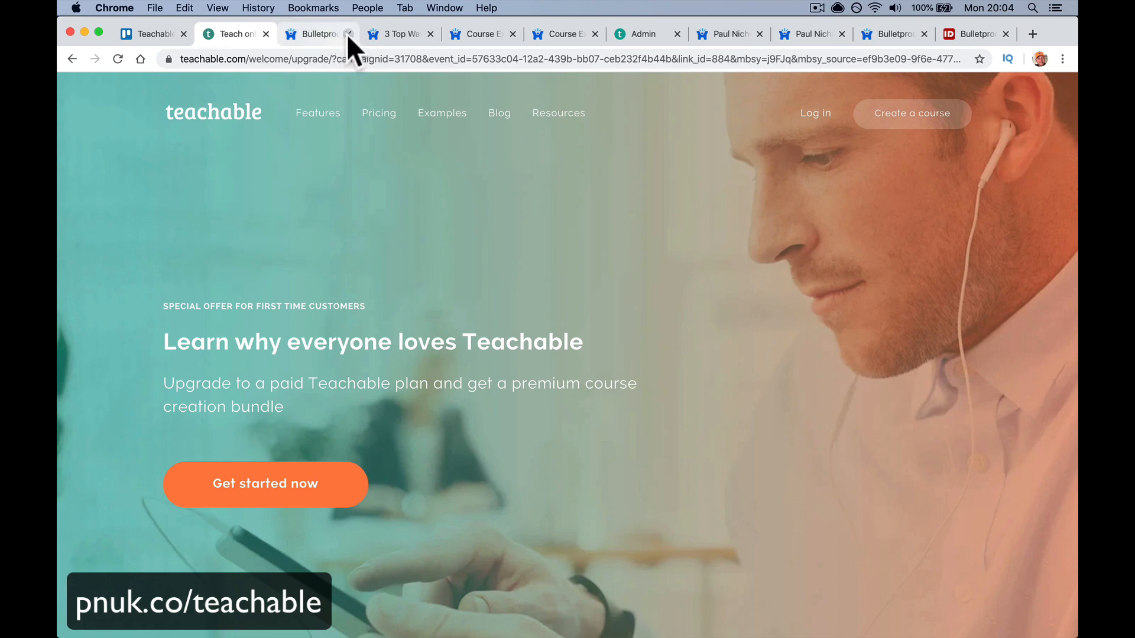
- Close all the leftover course, checkout and admin tabs, leaving three tabs
left_click(349, 34)
left_click(348, 33)
left_click(348, 34)
left_click(348, 34)
left_click(348, 34)
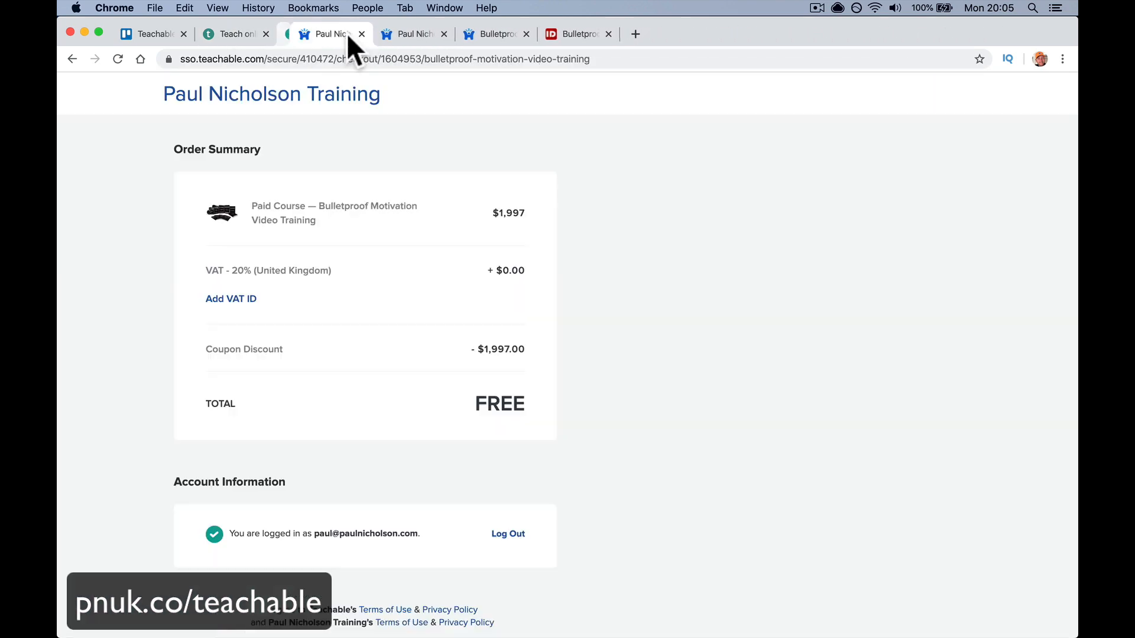
left_click(348, 34)
left_click(348, 34)
left_click(348, 33)
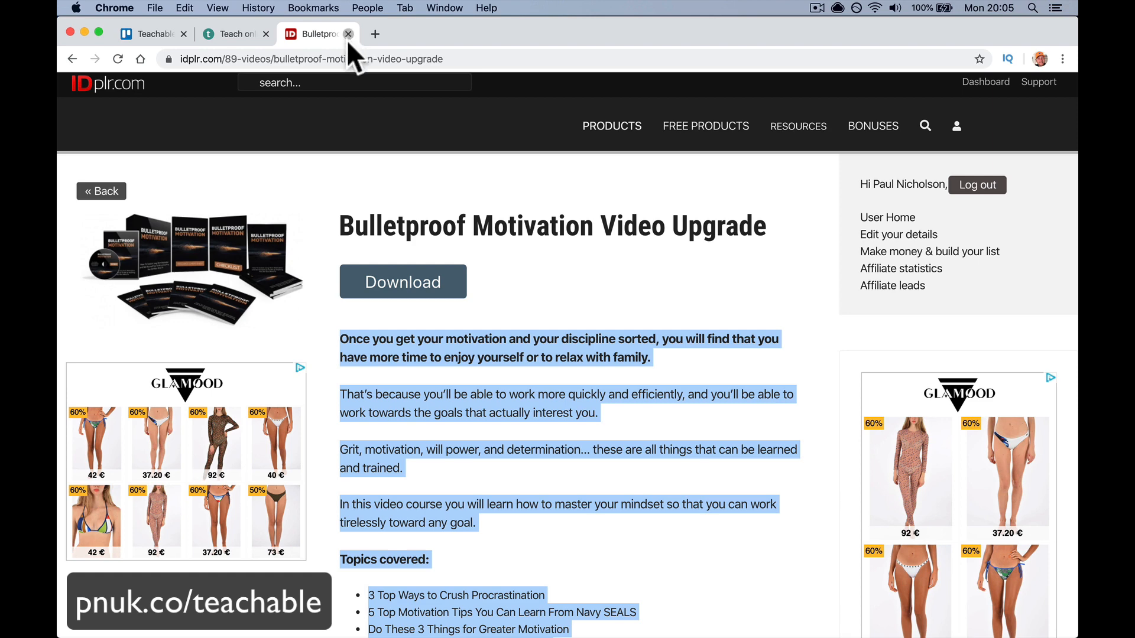
left_click(347, 37)
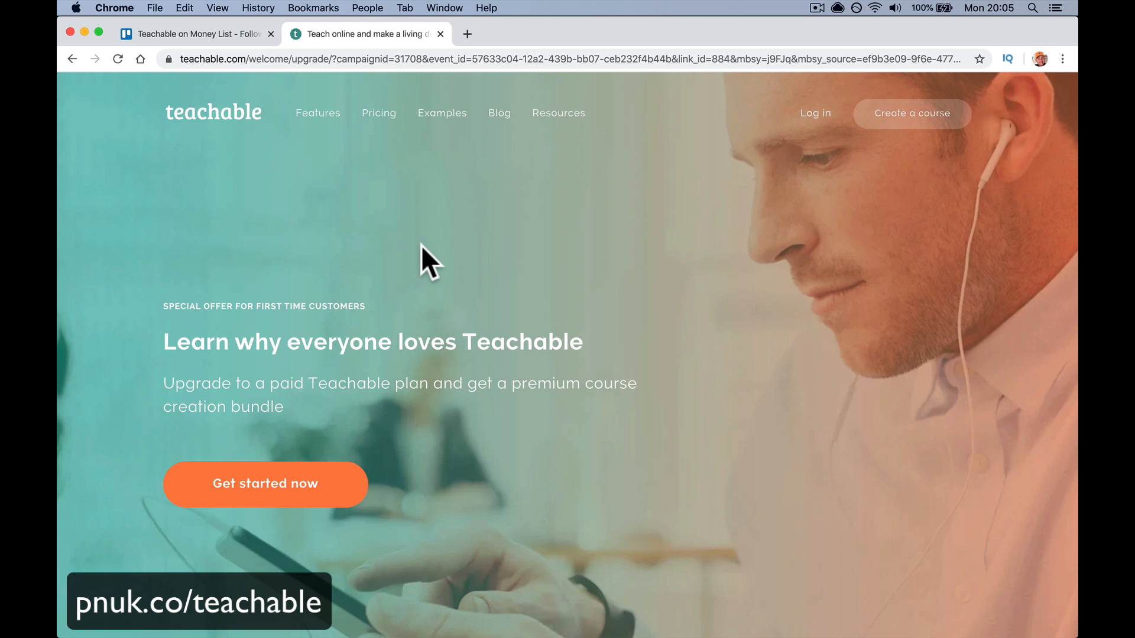
- Show Teachable pricing with monthly billing and review the $39, $99 and $499 plan features
left_click(373, 111)
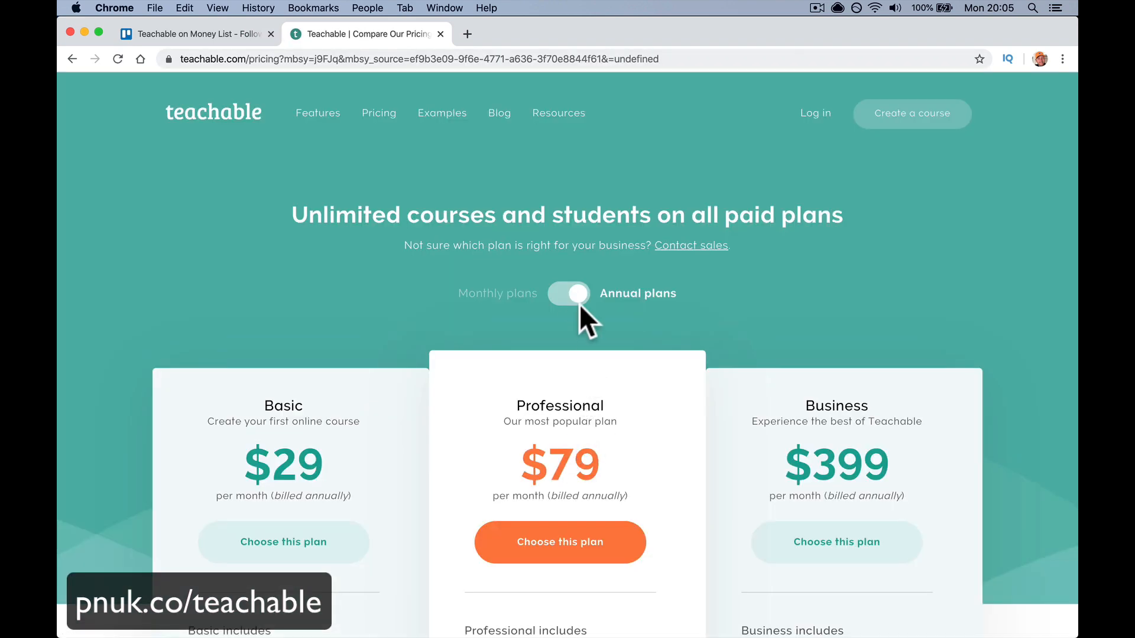
left_click(573, 298)
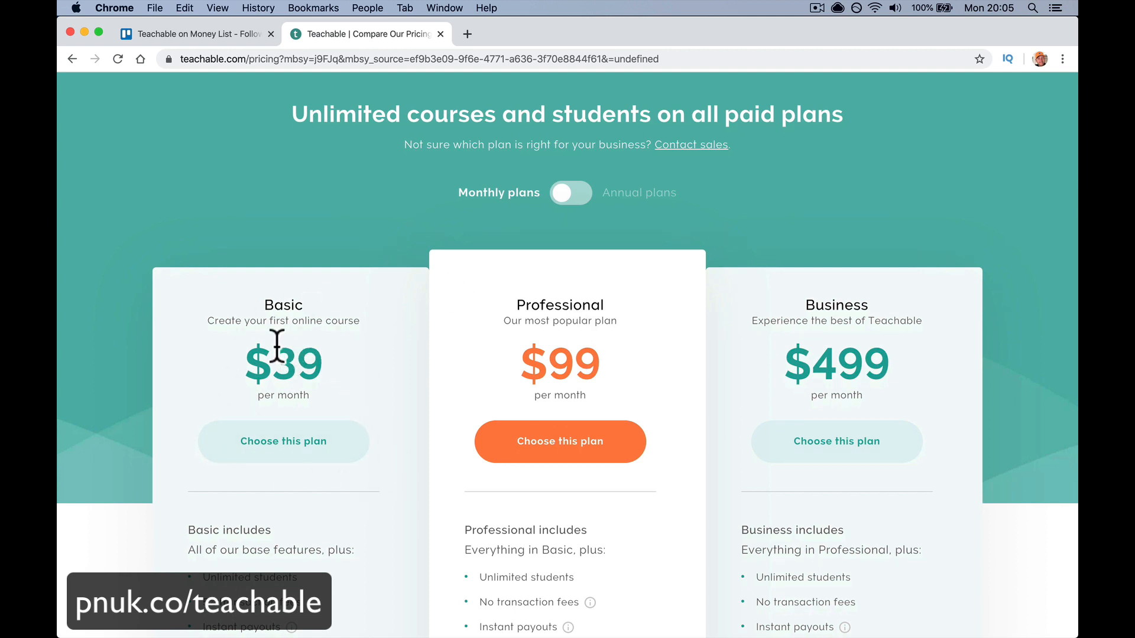
scroll(277, 349, "down", 5)
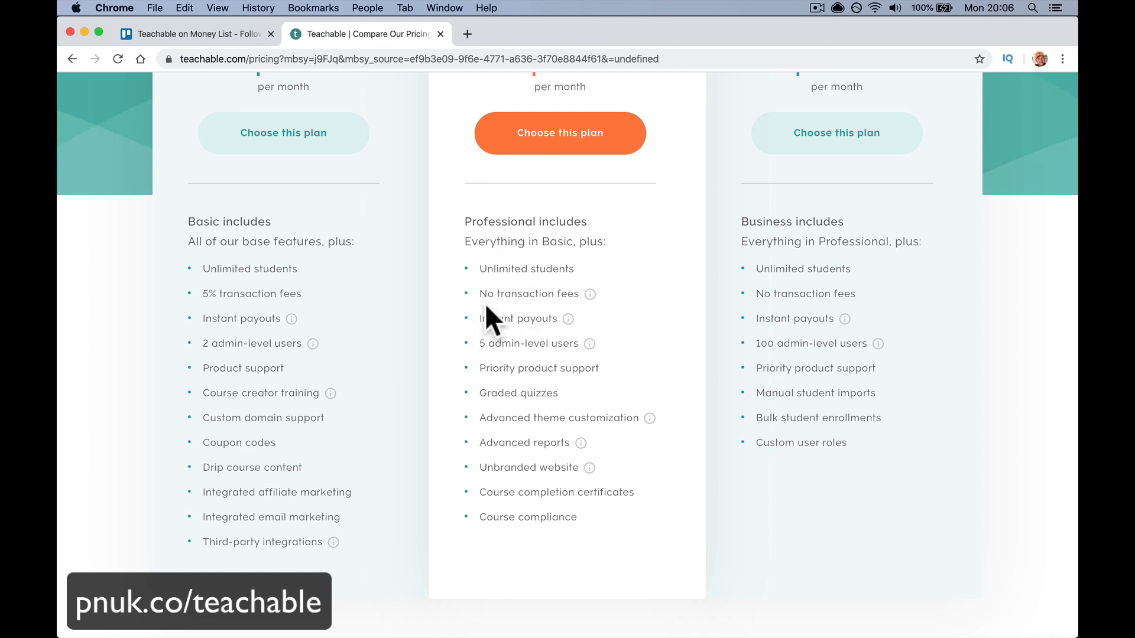
scroll(491, 260, "up", 3)
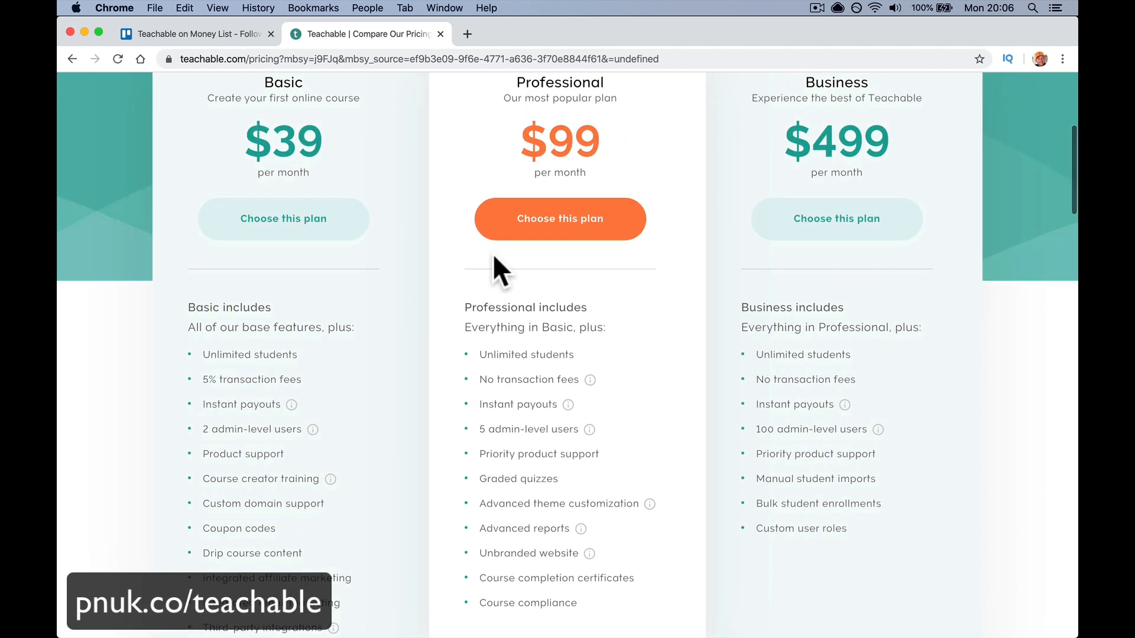
scroll(443, 213, "up", 1)
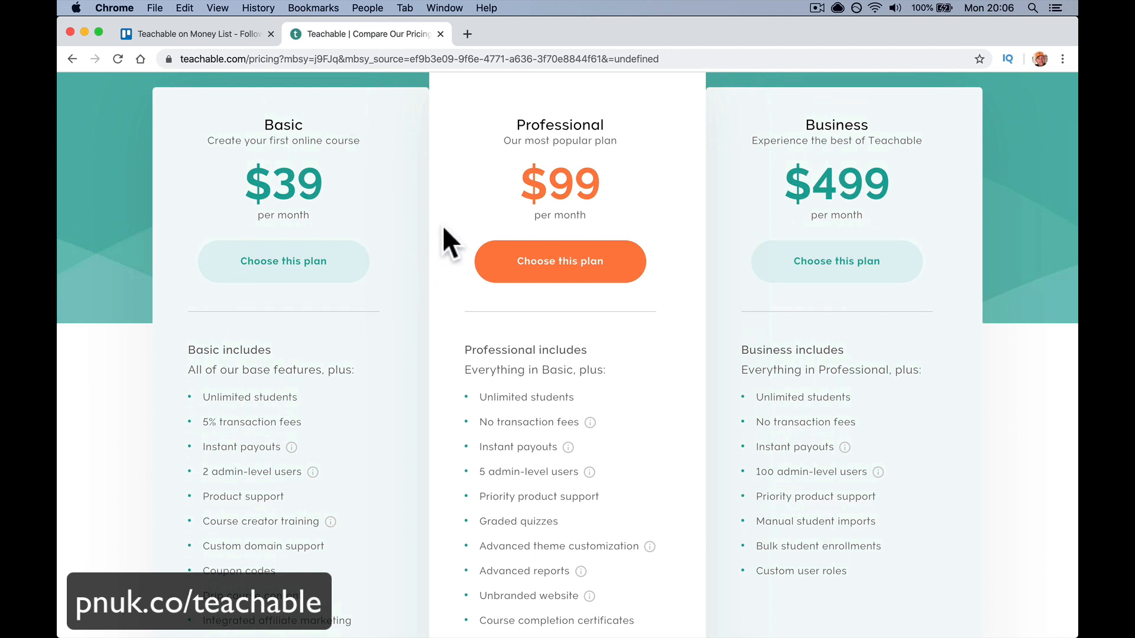
scroll(443, 228, "down", 3)
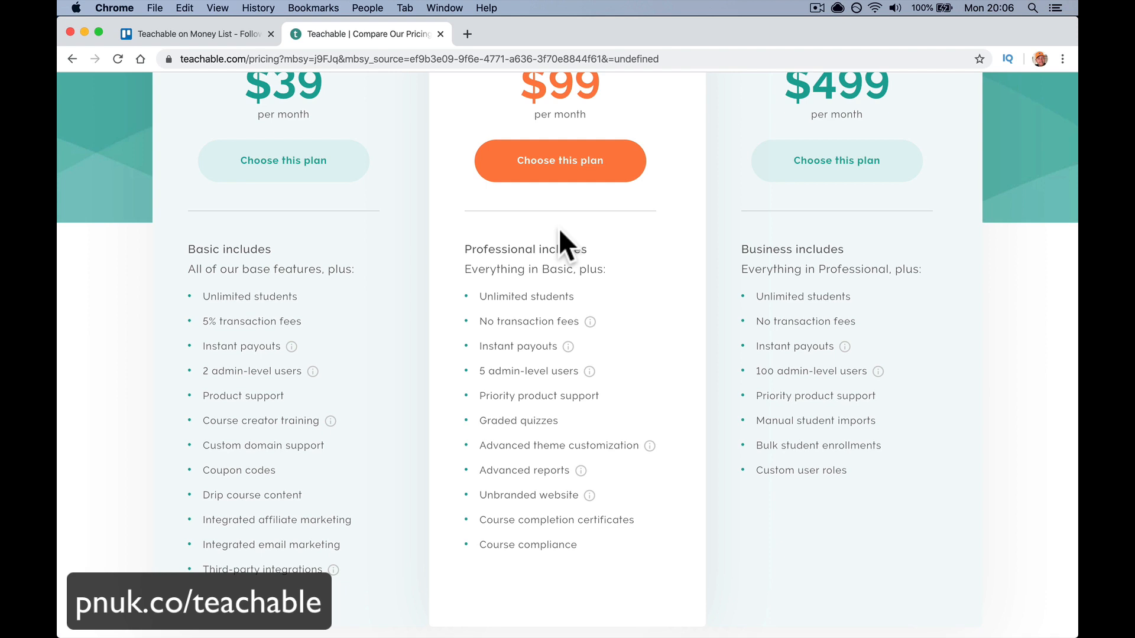
scroll(558, 228, "up", 5)
left_click(485, 60)
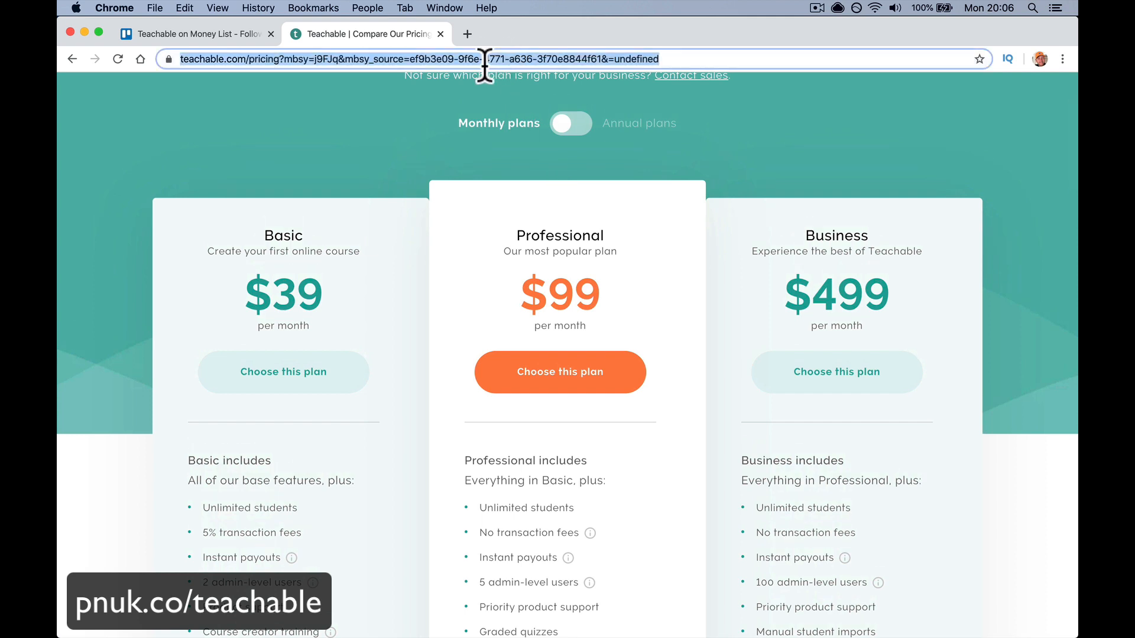
- Load the training school site and show its full list of courses
key("super+a")
type("trai")
key("Return")
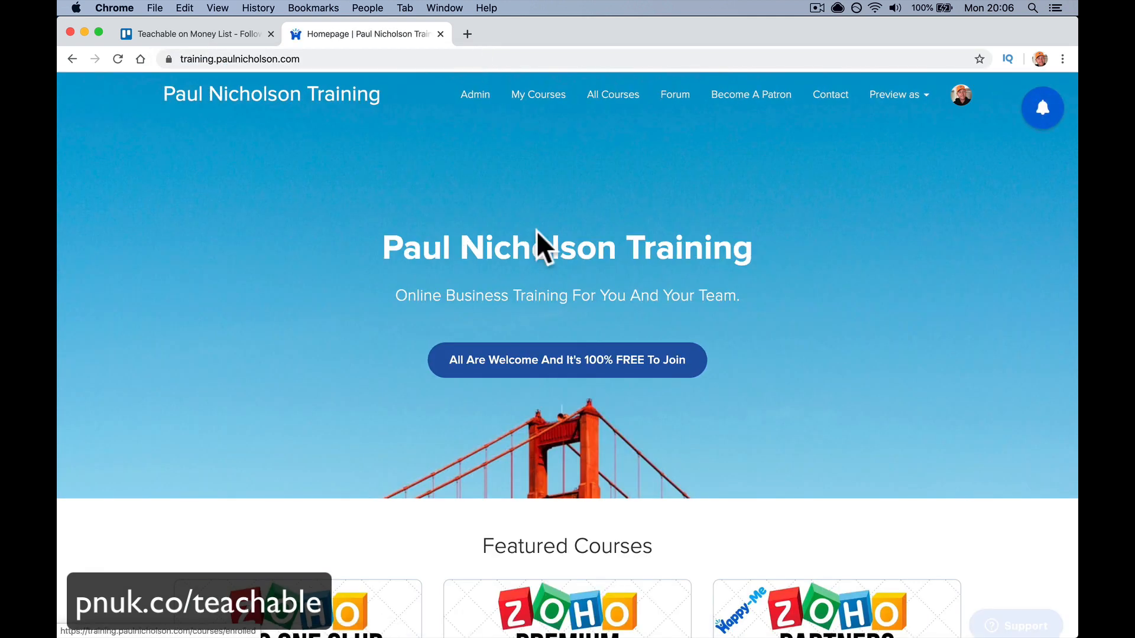
scroll(551, 307, "down", 15)
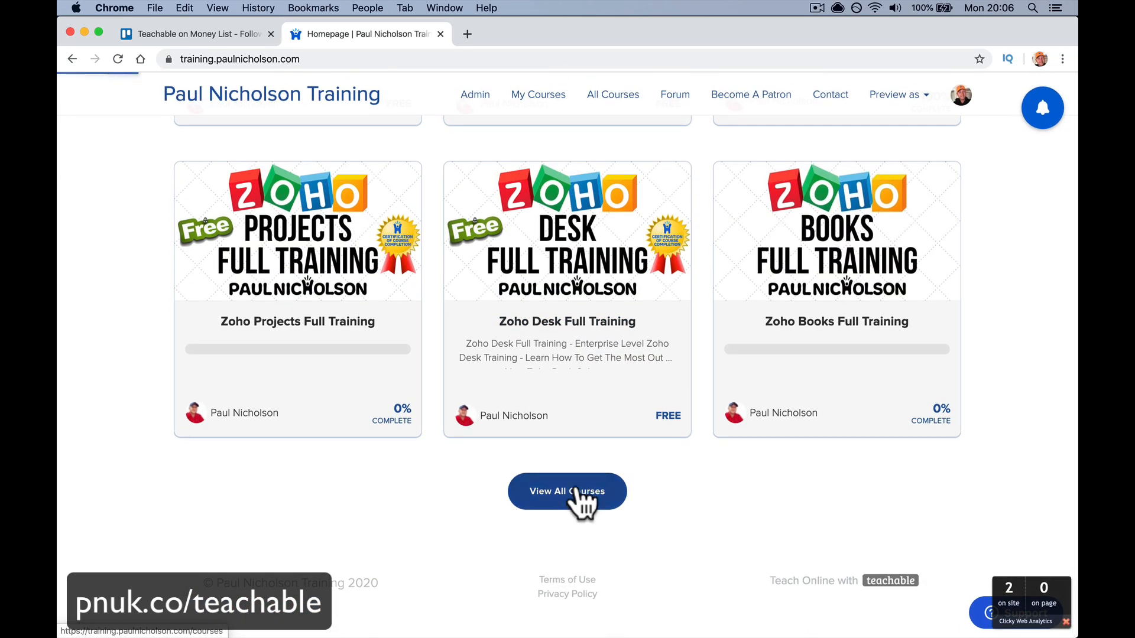
left_click(577, 494)
- Scroll through the Teachable Full Training course page's curriculum, FAQs and free enrolment
scroll(577, 494, "down", 4)
scroll(582, 506, "down", 8)
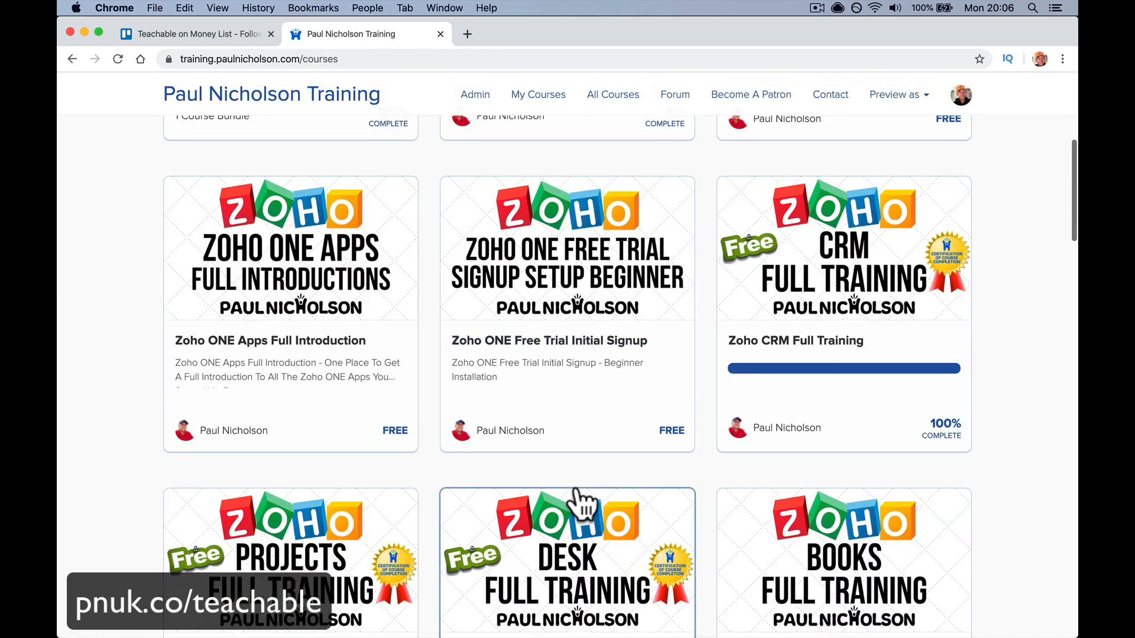
scroll(582, 506, "down", 13)
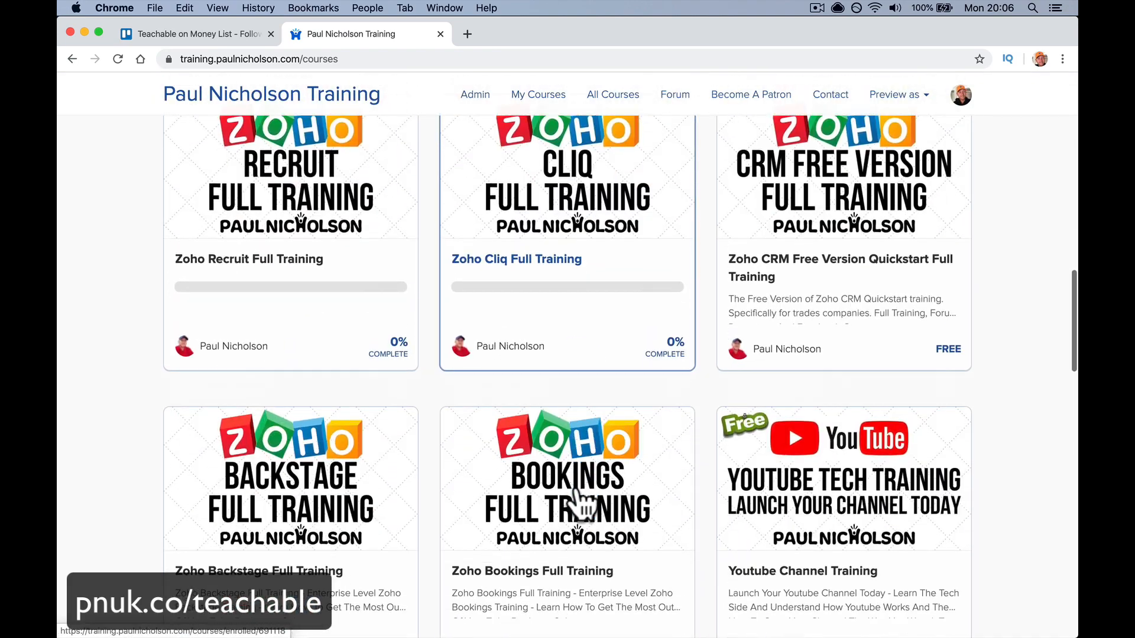
scroll(381, 340, "down", 12)
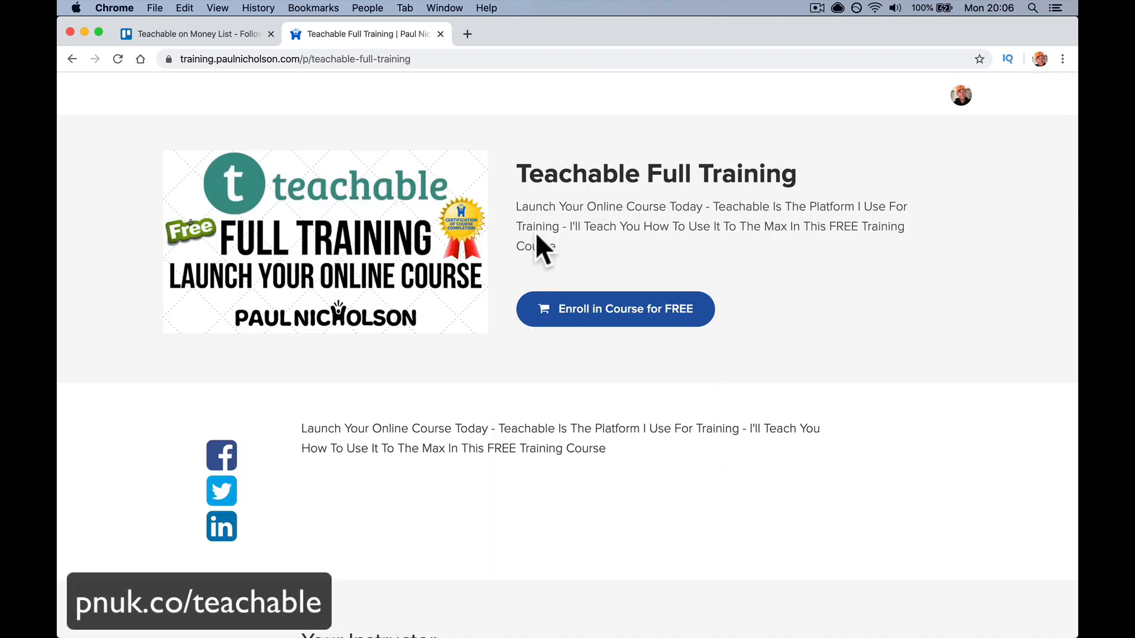
scroll(577, 414, "down", 15)
scroll(582, 425, "down", 9)
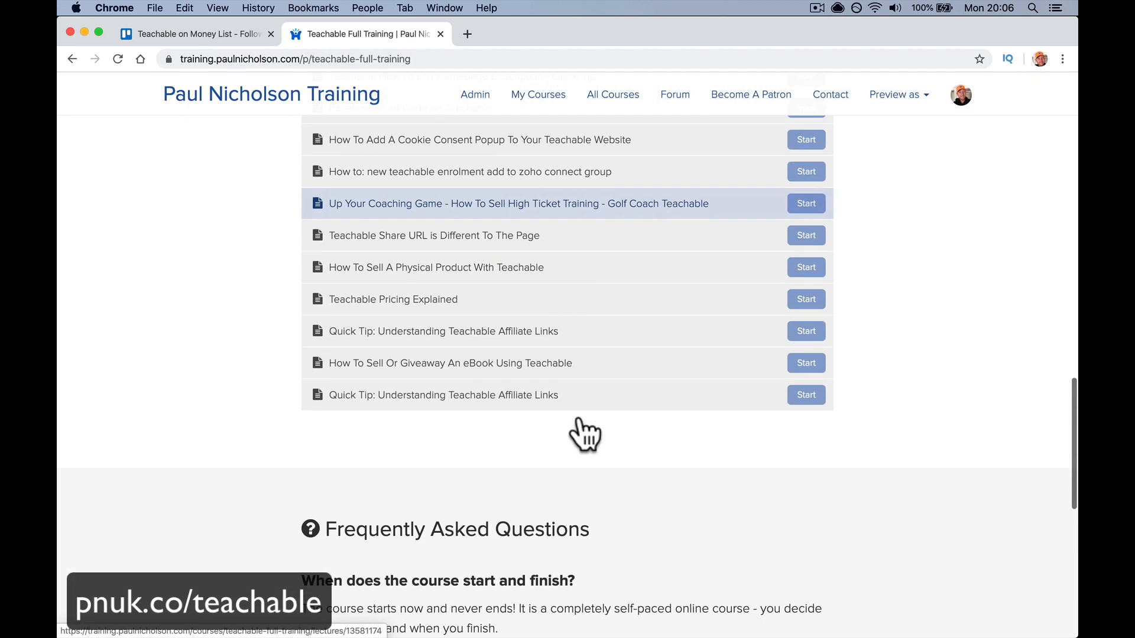
scroll(561, 367, "up", 2)
scroll(565, 385, "up", 7)
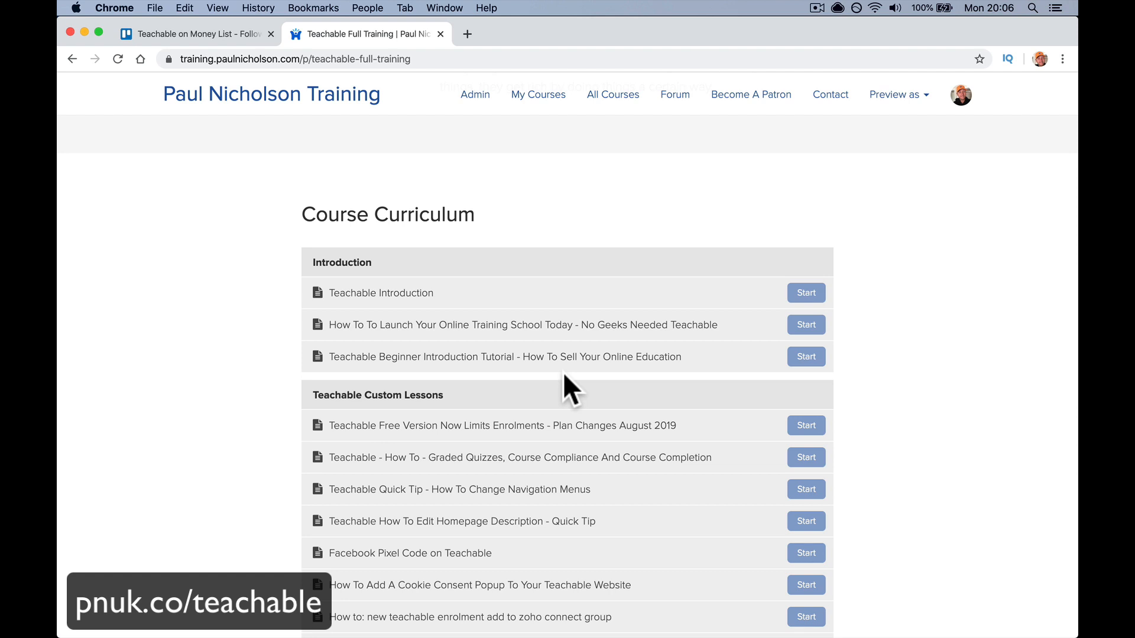
scroll(563, 371, "down", 15)
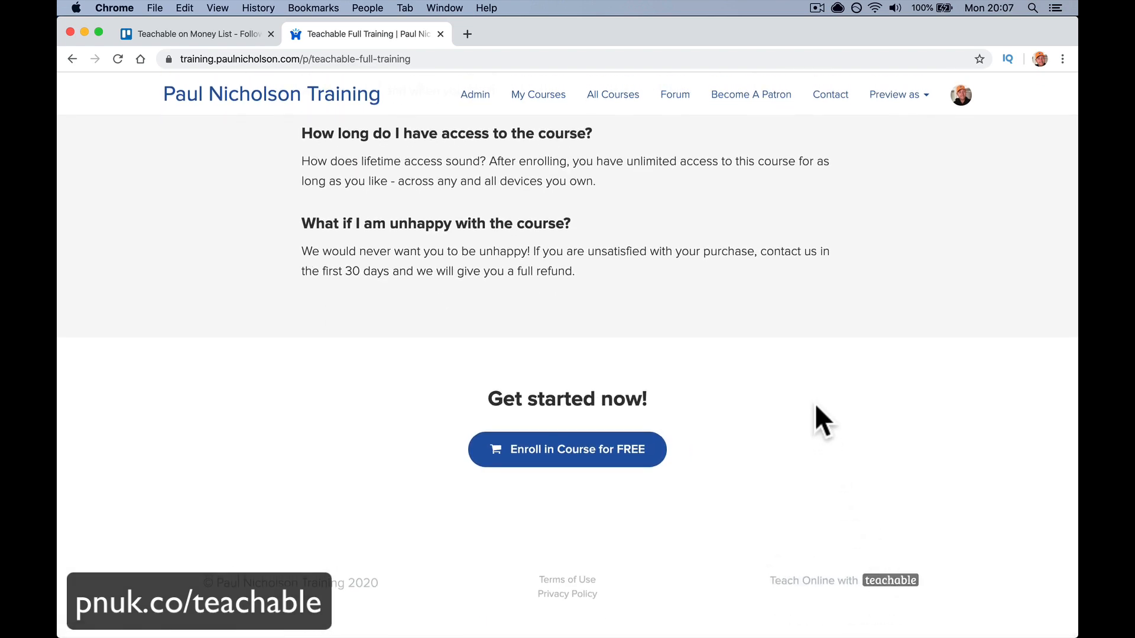
scroll(816, 405, "up", 20)
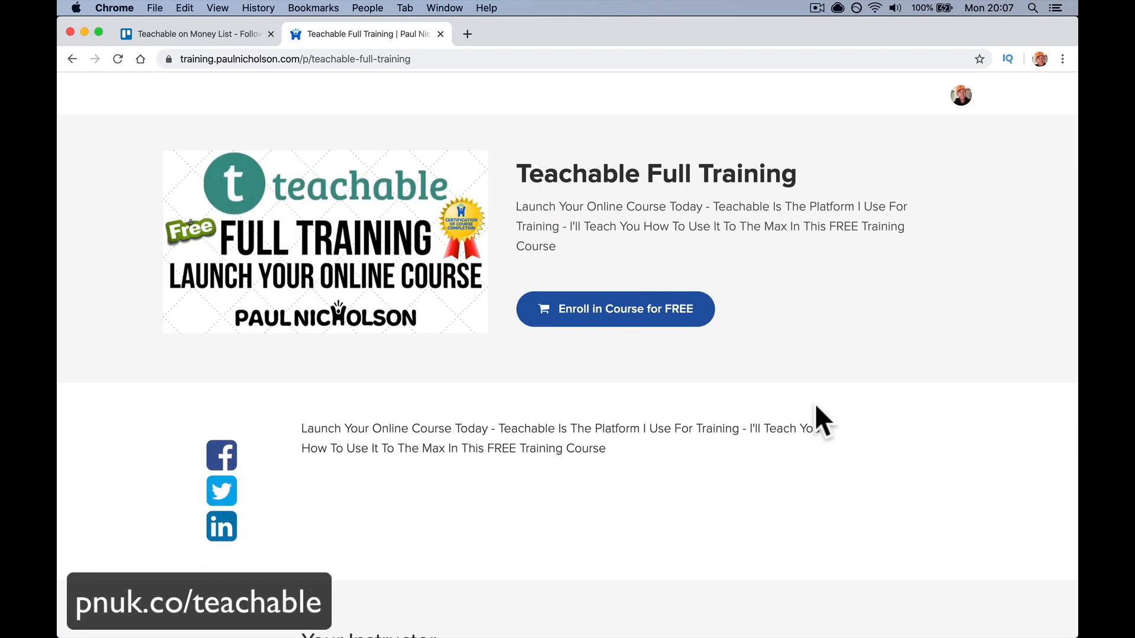